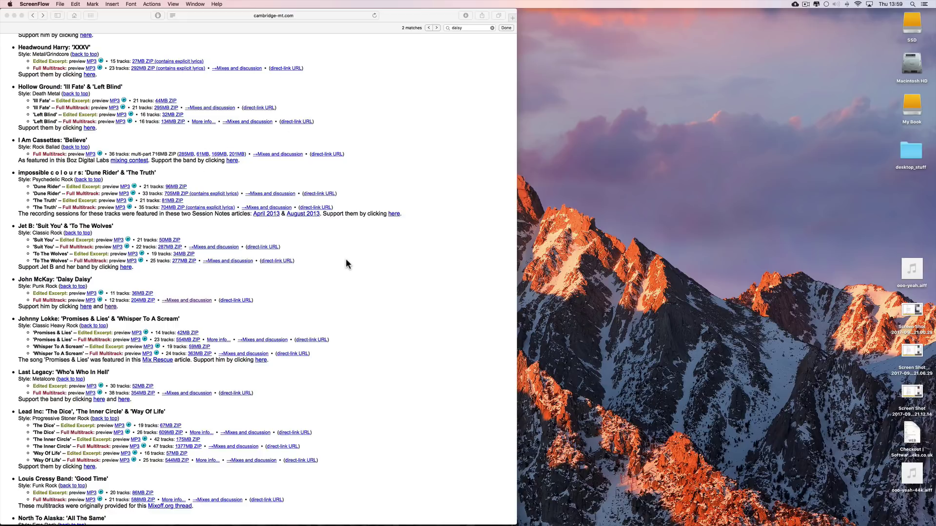
# Step: Reveal the full web address of the multitrack library page and dismiss the in-page search for daisy
pyautogui.click(296, 15)
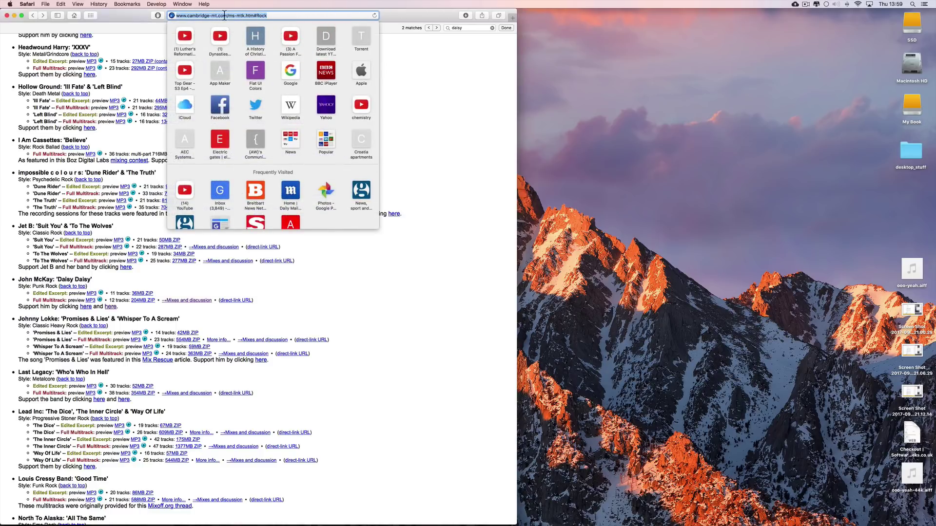
pyautogui.click(269, 15)
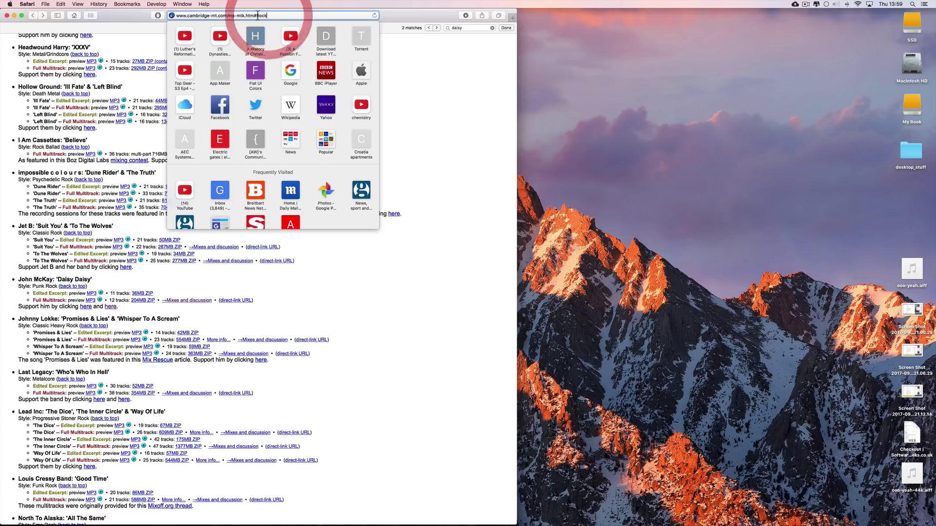
pyautogui.click(402, 95)
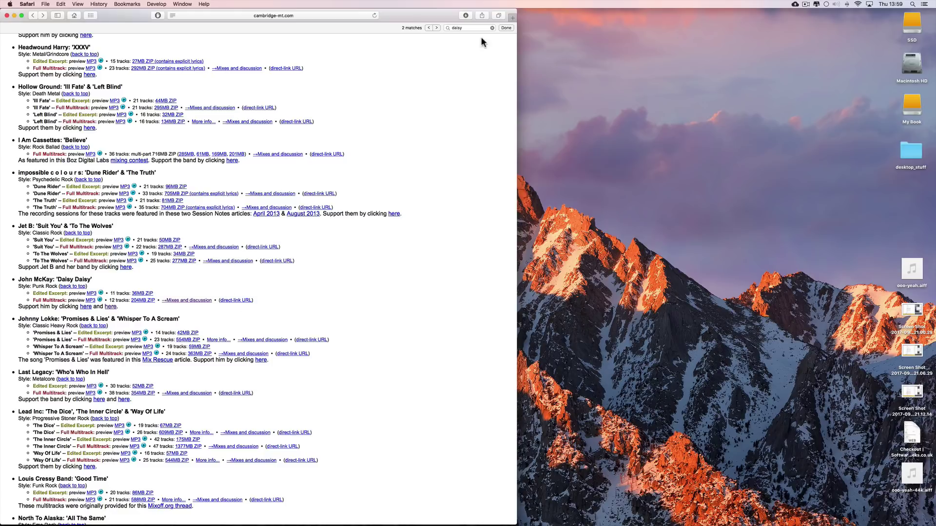
pyautogui.click(506, 28)
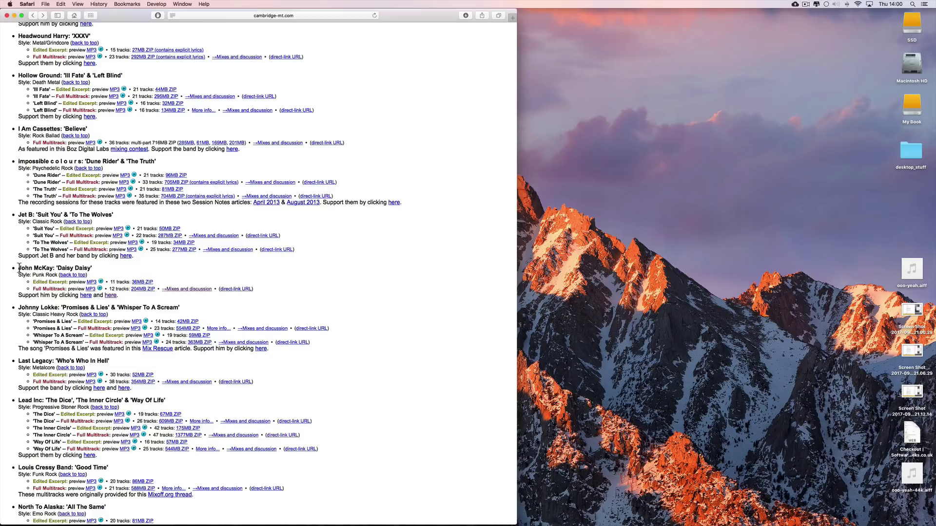
# Step: Highlight the 'Daisy Daisy' song title and its 204MB full multitrack ZIP entry in the download list
pyautogui.moveTo(18, 268); pyautogui.dragTo(131, 289)
pyautogui.click(100, 281)
pyautogui.click(101, 281)
pyautogui.moveTo(19, 269); pyautogui.dragTo(95, 268)
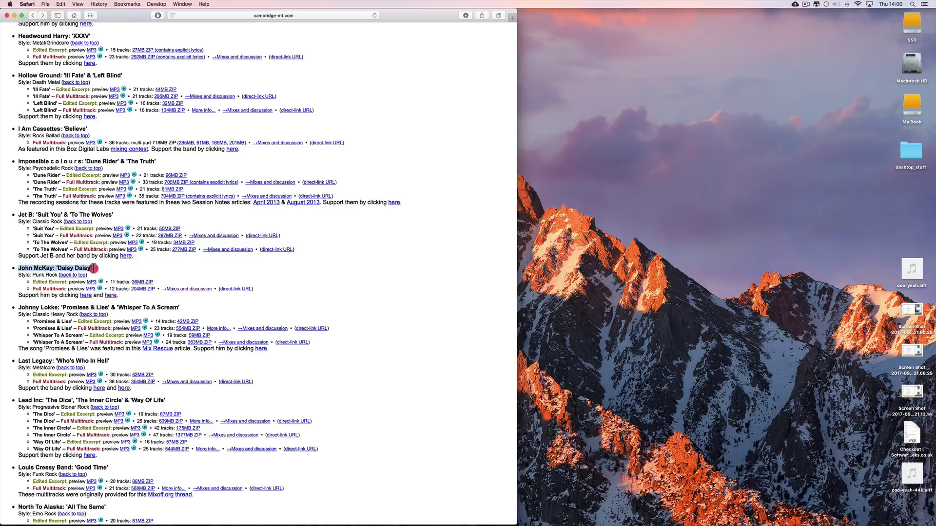
pyautogui.click(157, 289)
pyautogui.click(132, 290)
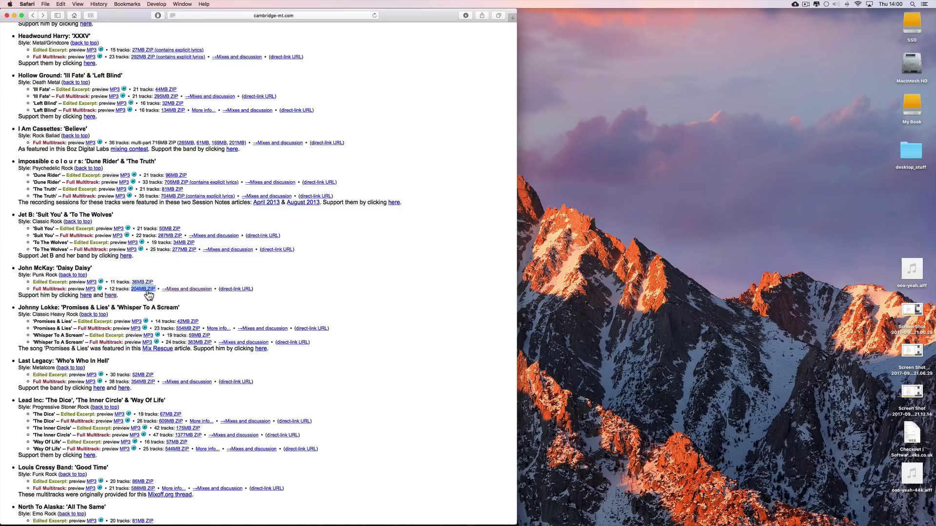
# Step: View the mixes and discussion forum for 'Daisy Daisy', and return to its full multitrack entry to check the track count
pyautogui.click(190, 290)
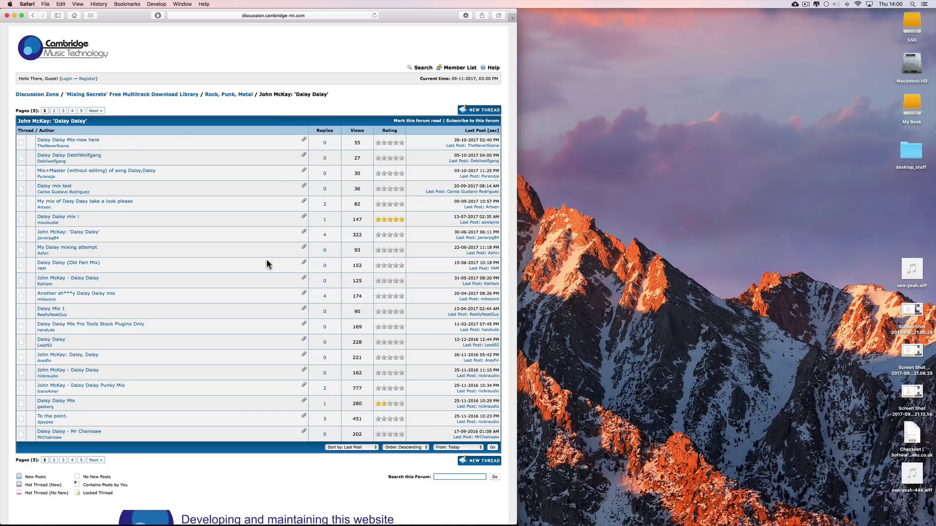
pyautogui.click(32, 15)
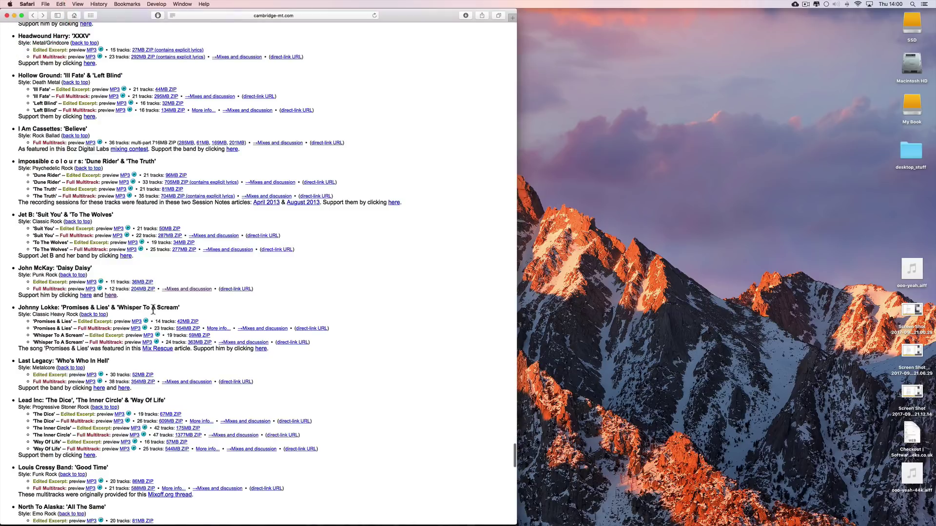
pyautogui.moveTo(109, 289); pyautogui.dragTo(129, 290)
pyautogui.click(135, 292)
# Step: Switch to Logic Pro X and create a new project with one software instrument track
pyautogui.press('super+Tab')
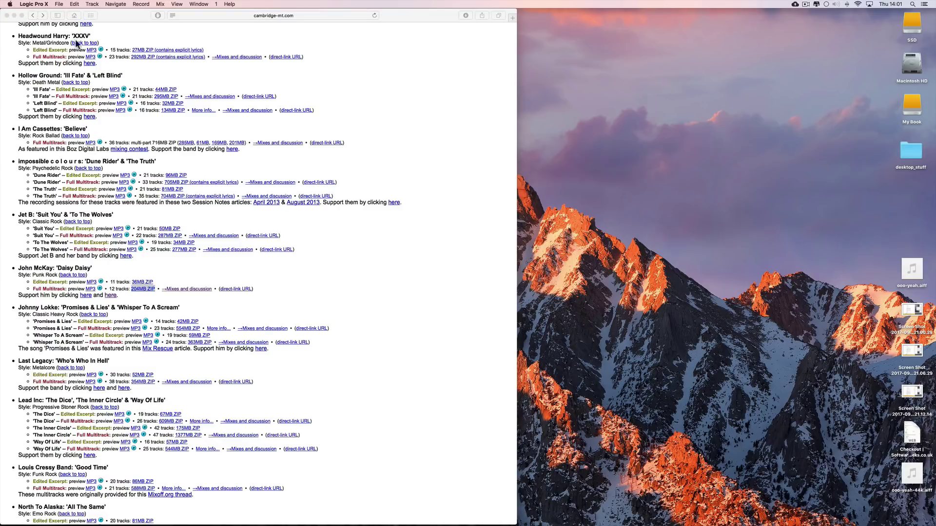
pyautogui.click(59, 6)
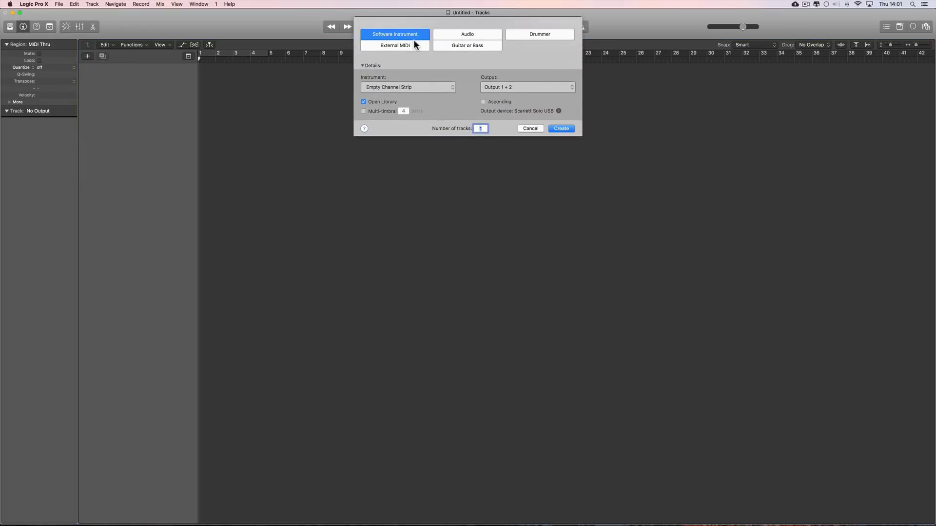
pyautogui.click(561, 130)
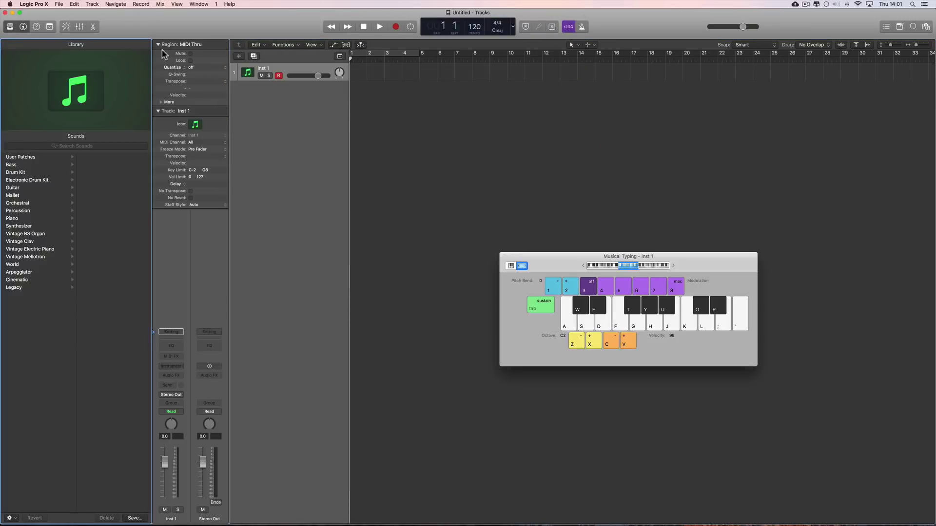
# Step: Clear the workspace of the expanded Region and Track inspectors, Library and Musical Typing keyboard, and show the project's audio browser
pyautogui.click(158, 45)
pyautogui.click(158, 55)
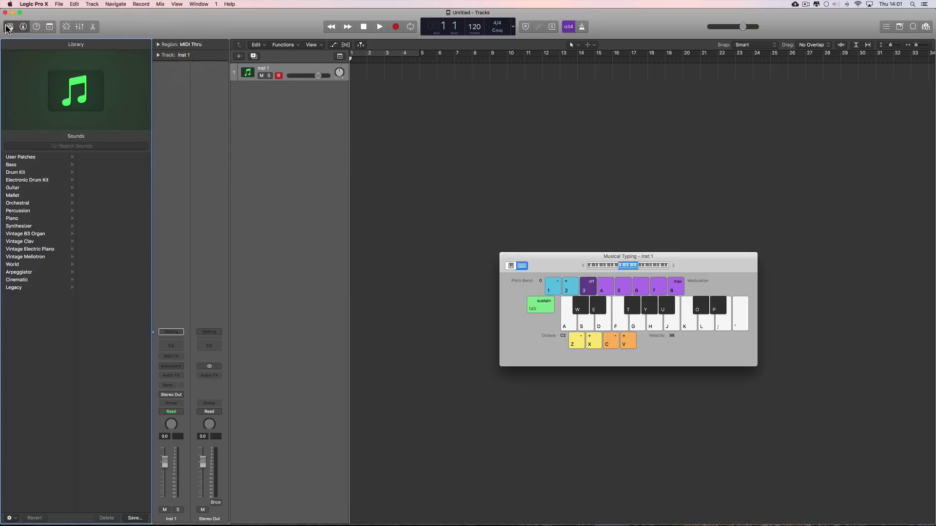
pyautogui.click(9, 27)
pyautogui.click(503, 257)
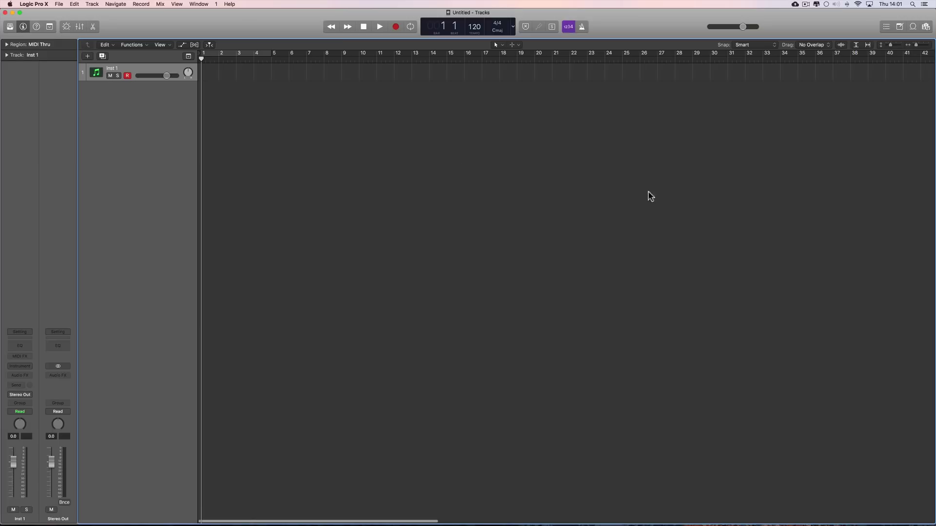
pyautogui.click(926, 27)
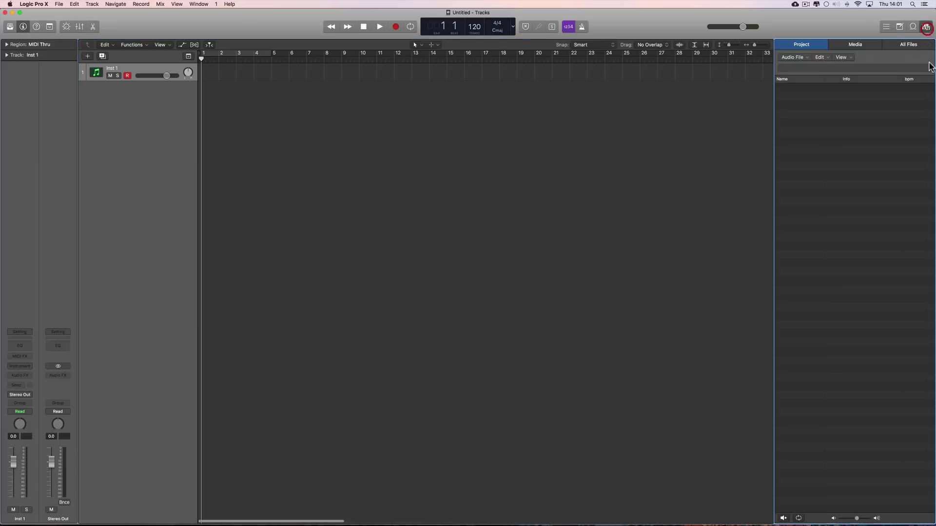
pyautogui.click(802, 57)
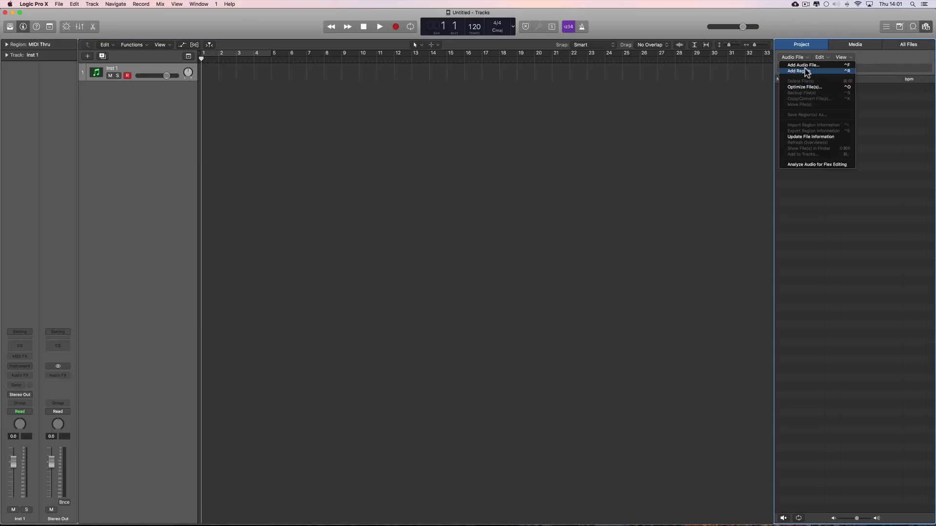
pyautogui.click(805, 71)
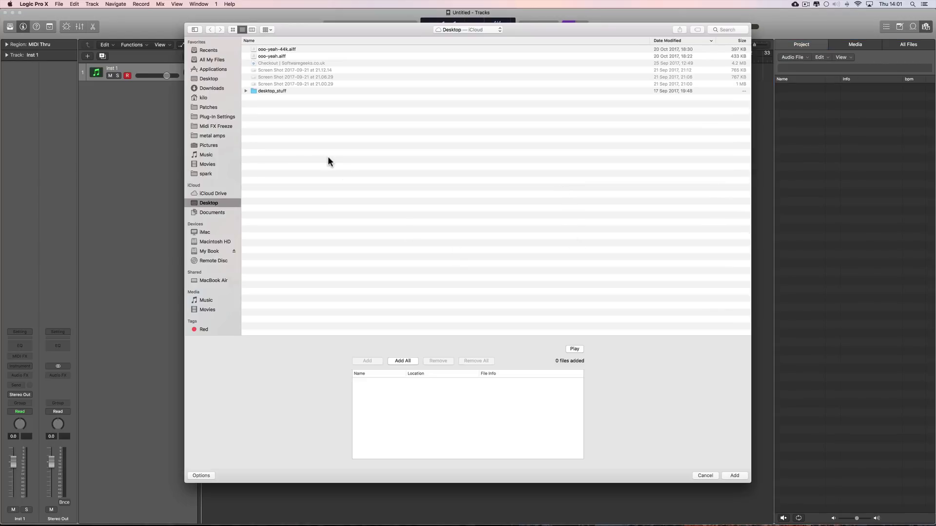
pyautogui.click(210, 251)
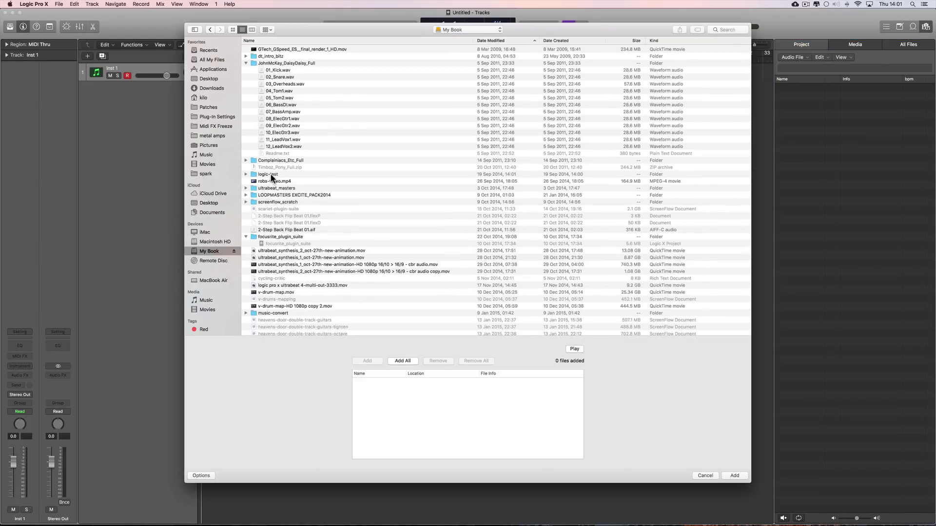
pyautogui.click(245, 62)
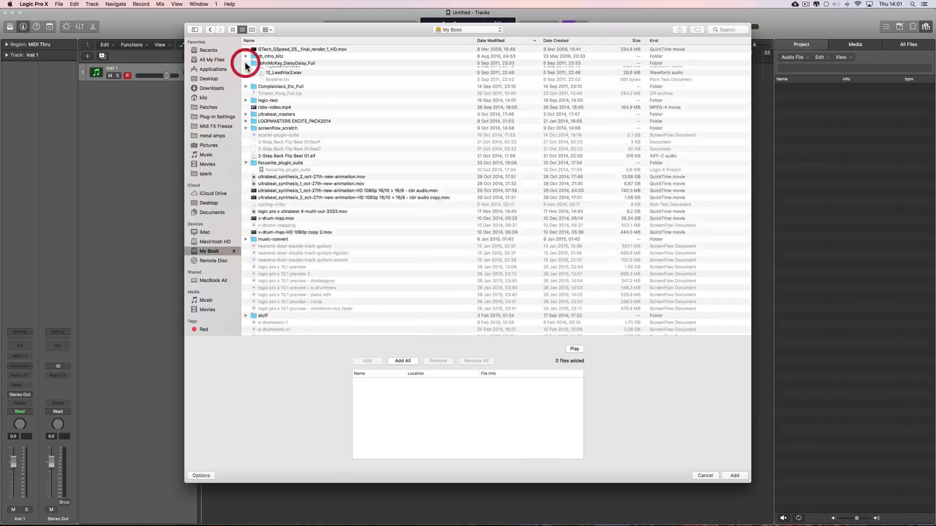
pyautogui.click(244, 61)
pyautogui.click(254, 63)
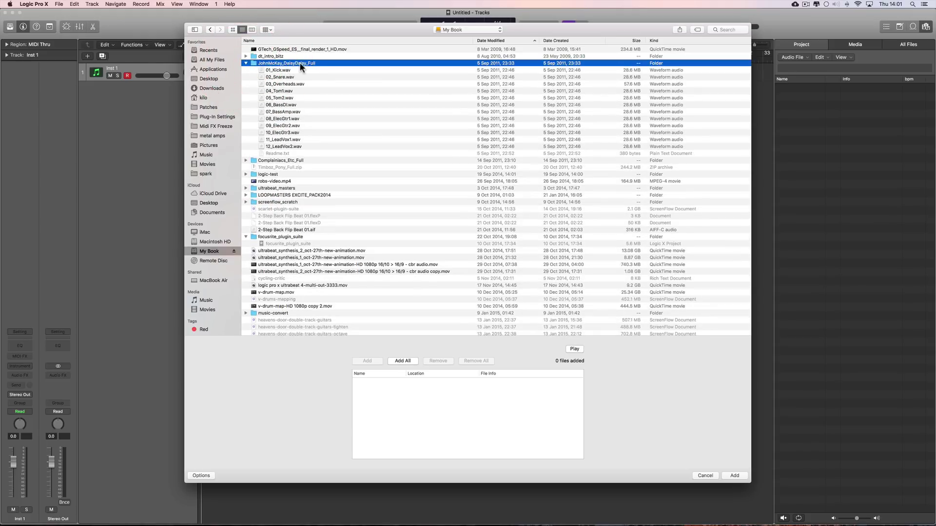
pyautogui.click(247, 63)
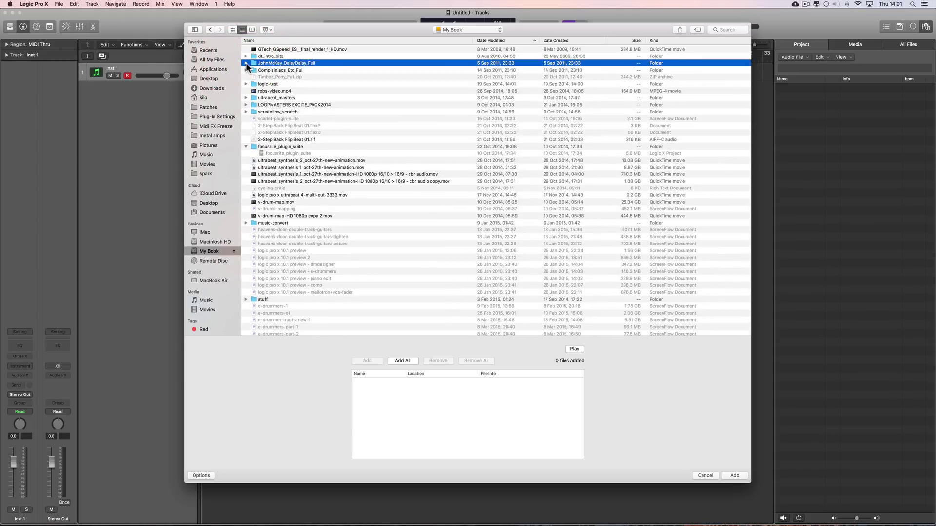
pyautogui.click(246, 63)
pyautogui.click(274, 70)
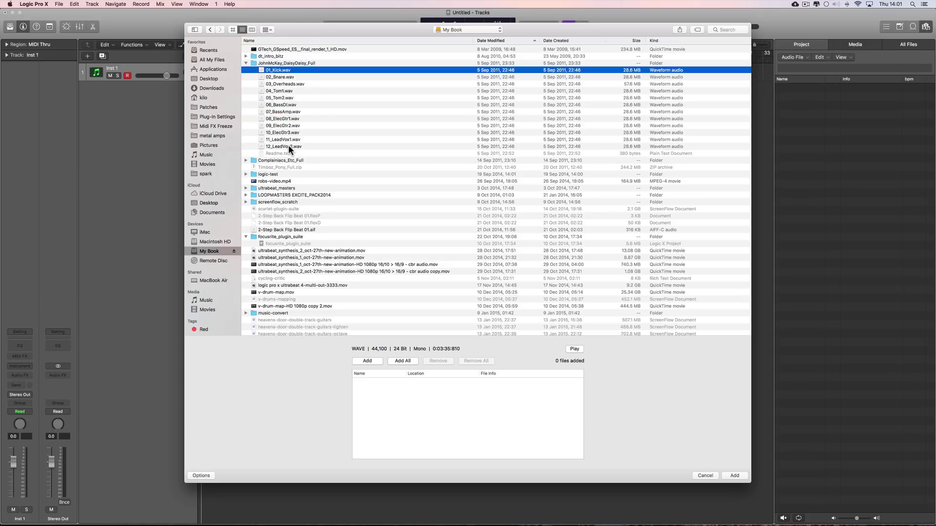
pyautogui.keyDown('shift'); pyautogui.click(288, 146); pyautogui.keyUp('shift')
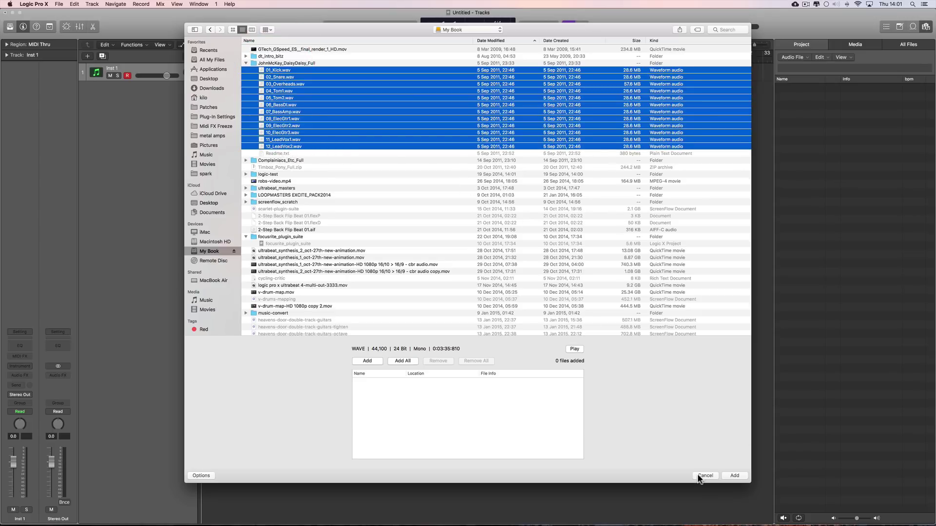
pyautogui.click(726, 476)
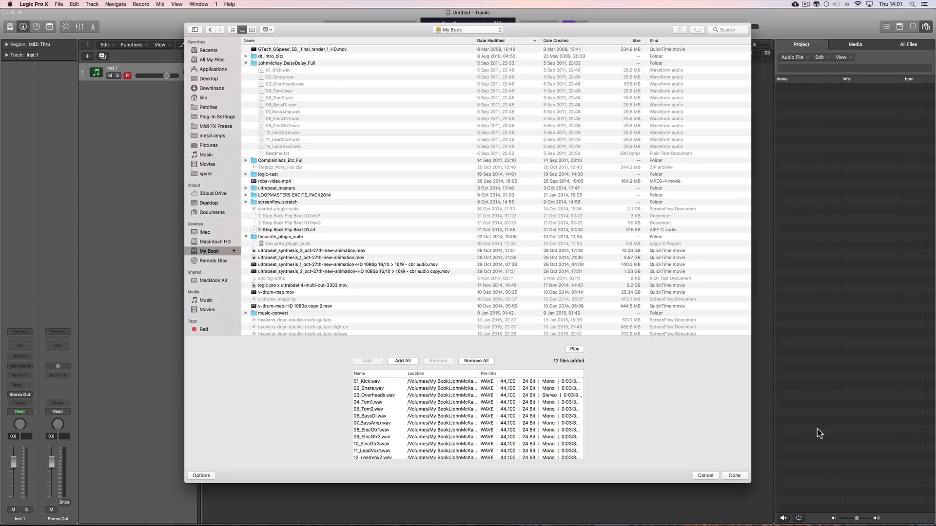
pyautogui.click(705, 476)
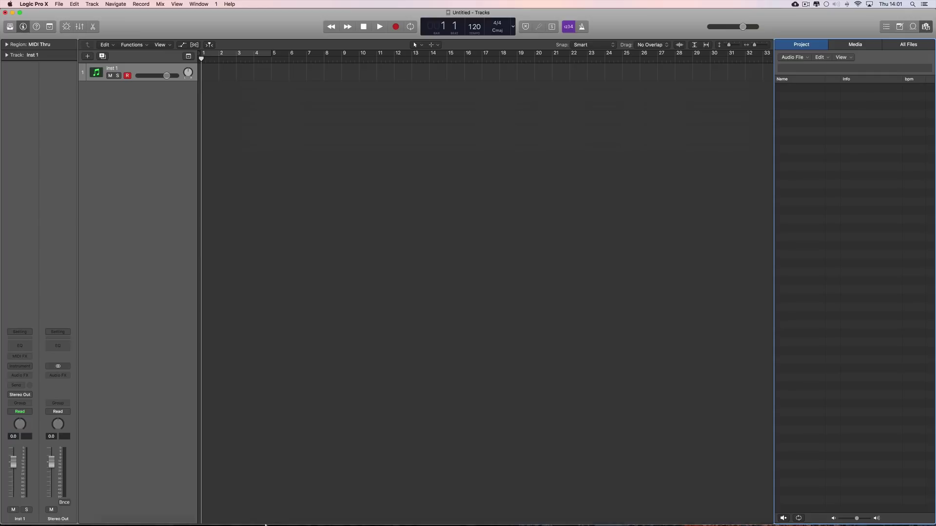
# Step: Add the twelve WAV files, 01_Kick to 12_LeadVox2, from the Daisy Daisy folder in Finder to the project's audio browser
pyautogui.click(115, 498)
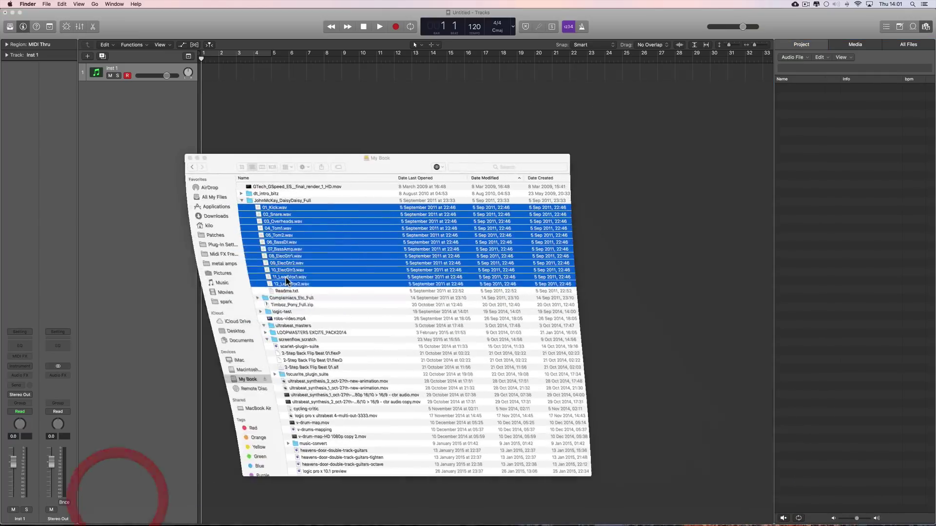
pyautogui.click(240, 201)
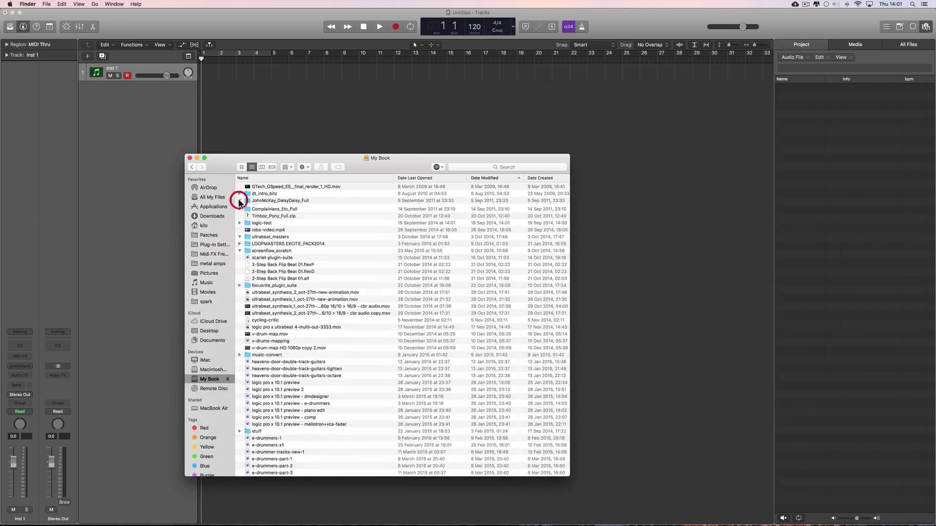
pyautogui.click(277, 206)
pyautogui.keyDown('shift'); pyautogui.click(276, 284); pyautogui.keyUp('shift')
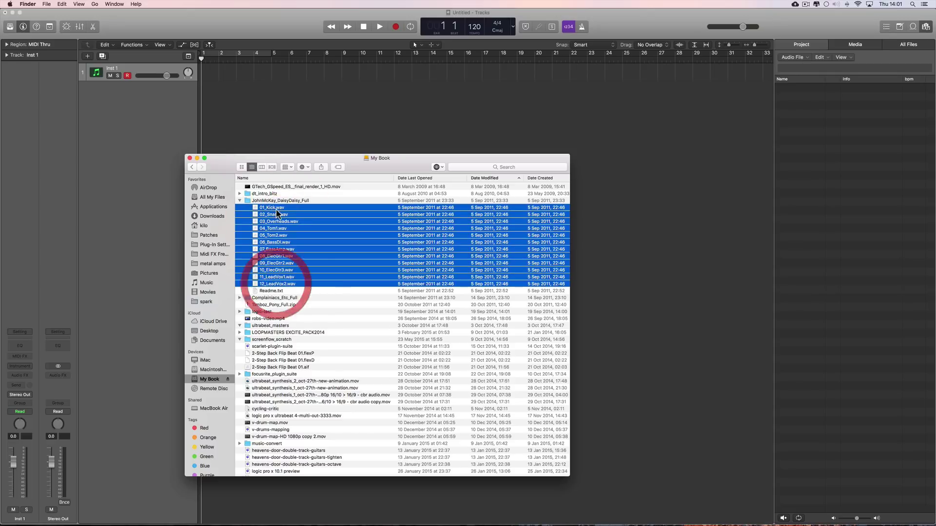
pyautogui.moveTo(276, 213); pyautogui.dragTo(837, 147)
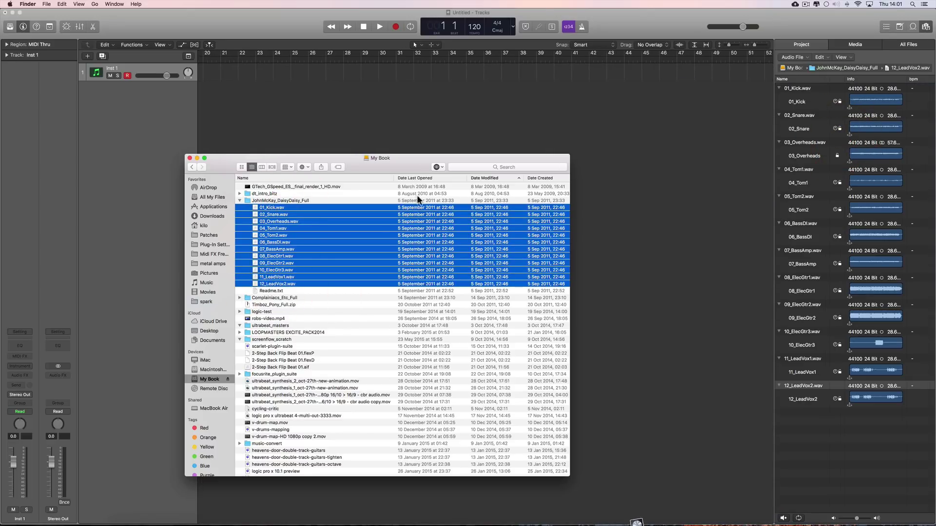
pyautogui.click(190, 158)
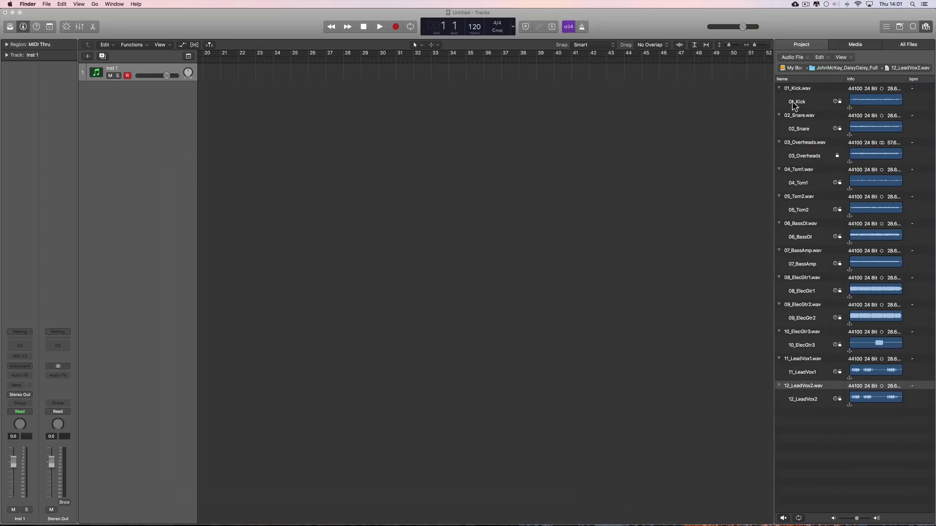
# Step: Place all twelve project audio files in the arrangement at bar 2 below the instrument track, each on a newly created track
pyautogui.hscroll(-10, 430, 104)
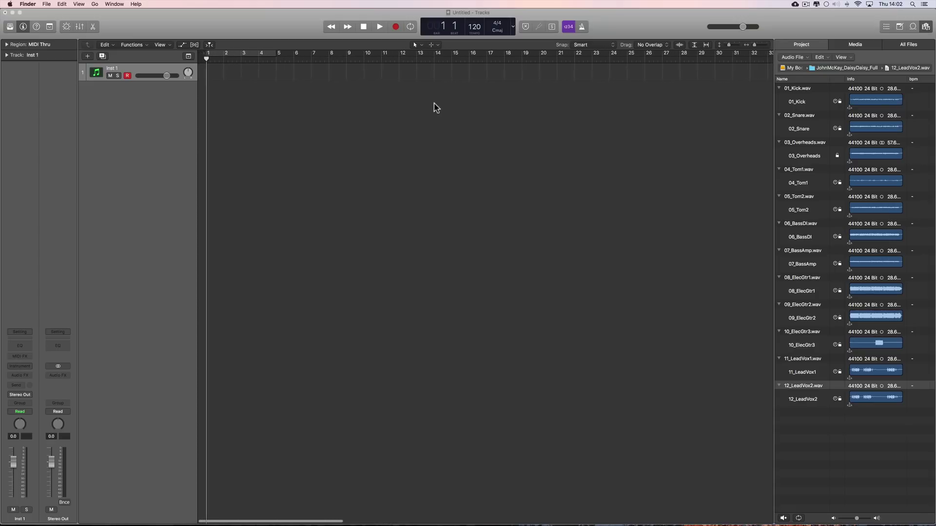
pyautogui.click(802, 90)
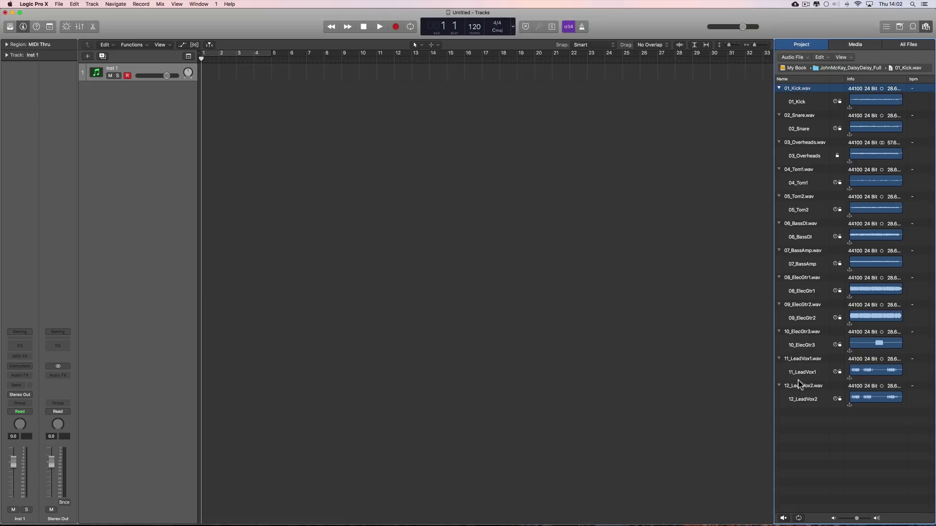
pyautogui.keyDown('shift'); pyautogui.click(812, 402); pyautogui.keyUp('shift')
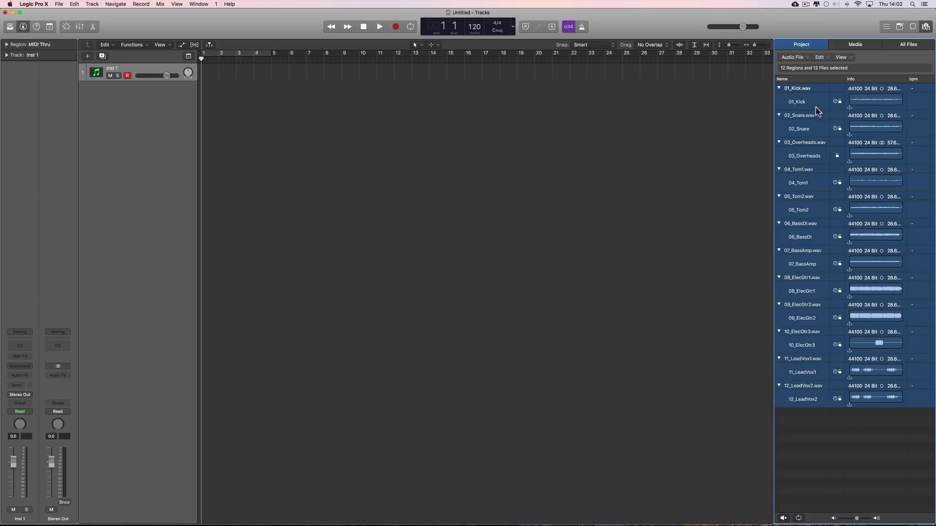
pyautogui.moveTo(813, 91); pyautogui.dragTo(220, 138)
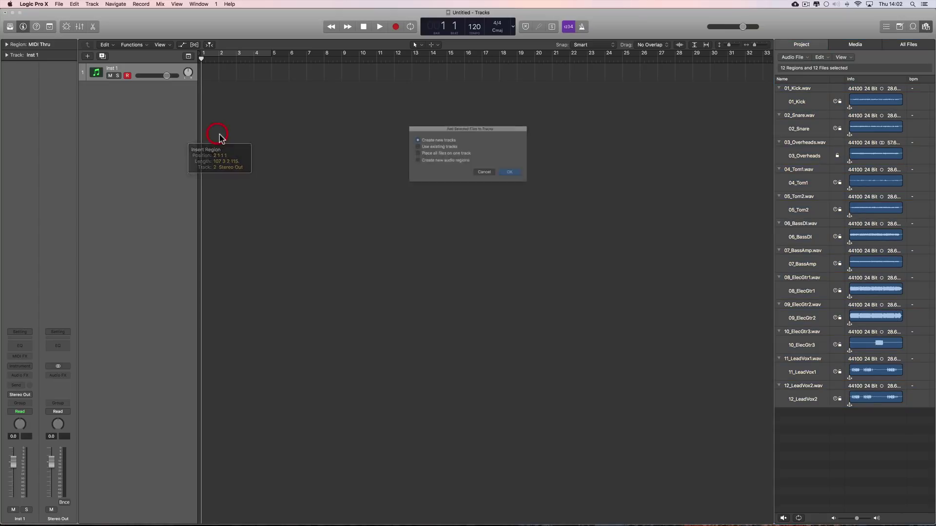
pyautogui.click(409, 153)
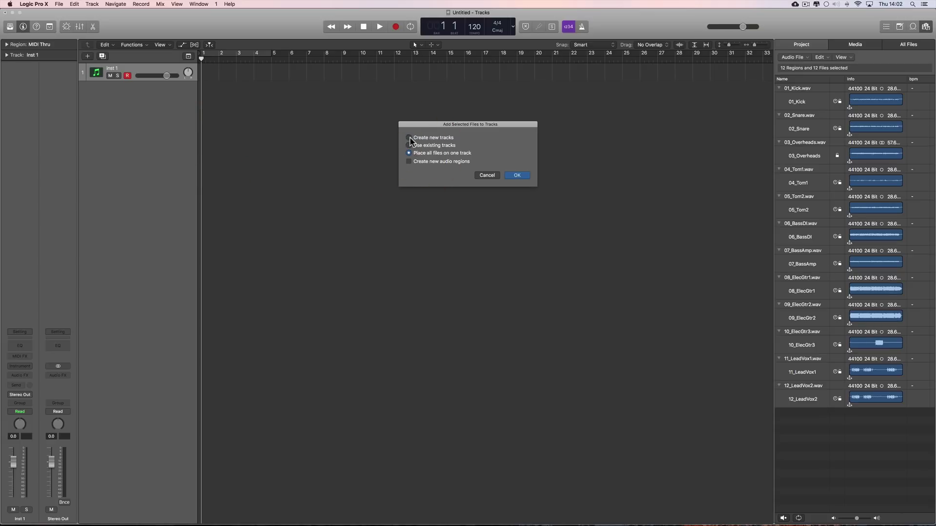
pyautogui.click(409, 138)
pyautogui.click(518, 177)
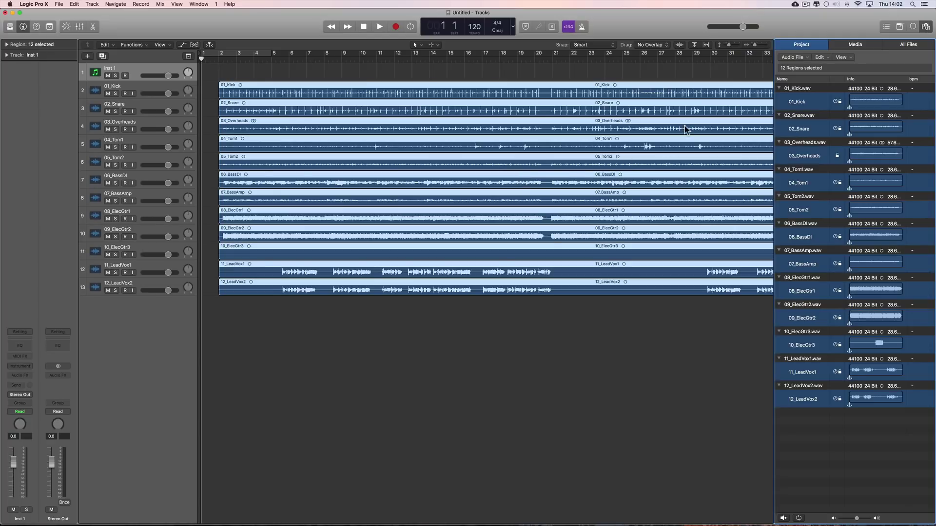
# Step: Delete the empty Inst 1 software instrument track and hide the project's audio browser
pyautogui.click(400, 332)
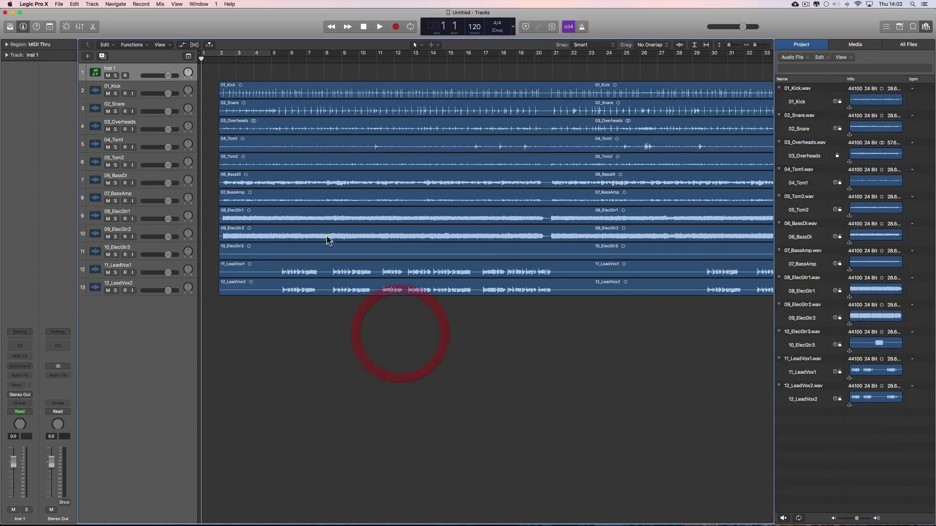
pyautogui.click(144, 73)
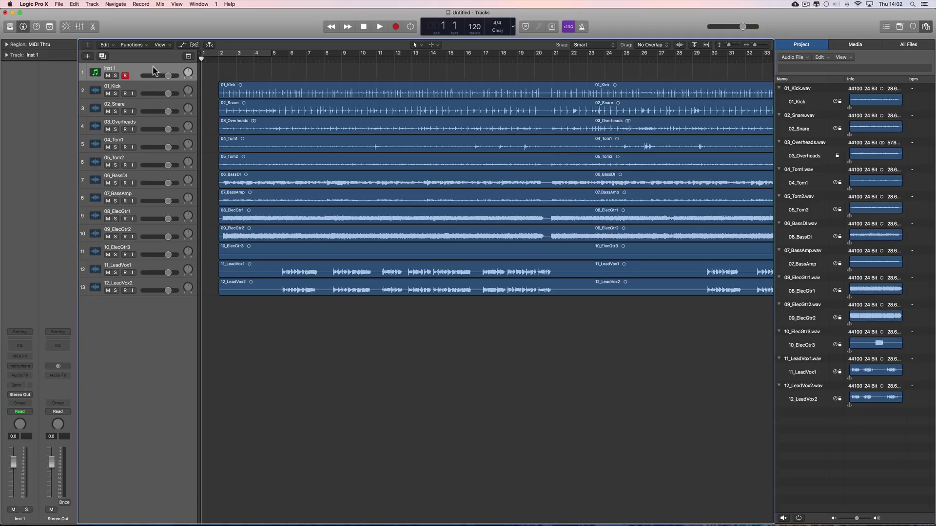
pyautogui.press('super+BackSpace')
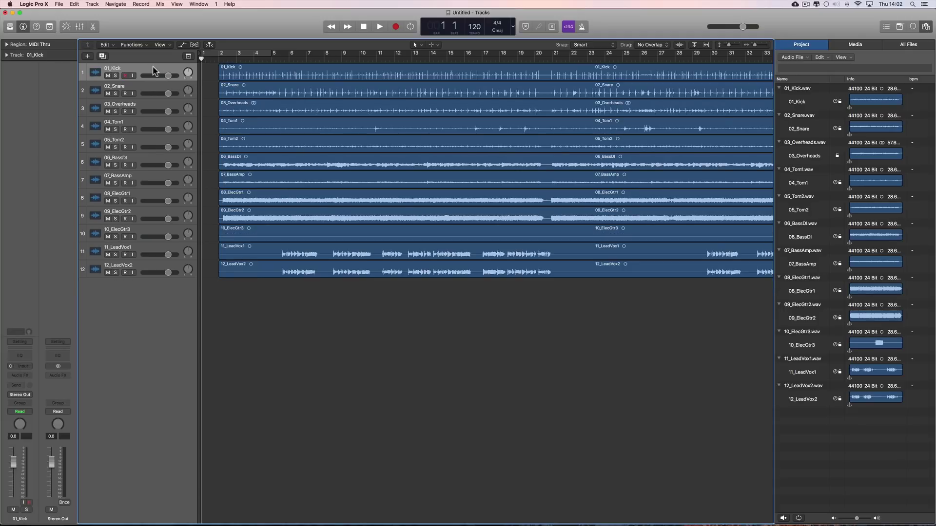
pyautogui.click(926, 27)
# Step: Go through the audio regions one by one, from 01_Kick to 12_LeadVox2, to check the contents of each track
pyautogui.click(251, 74)
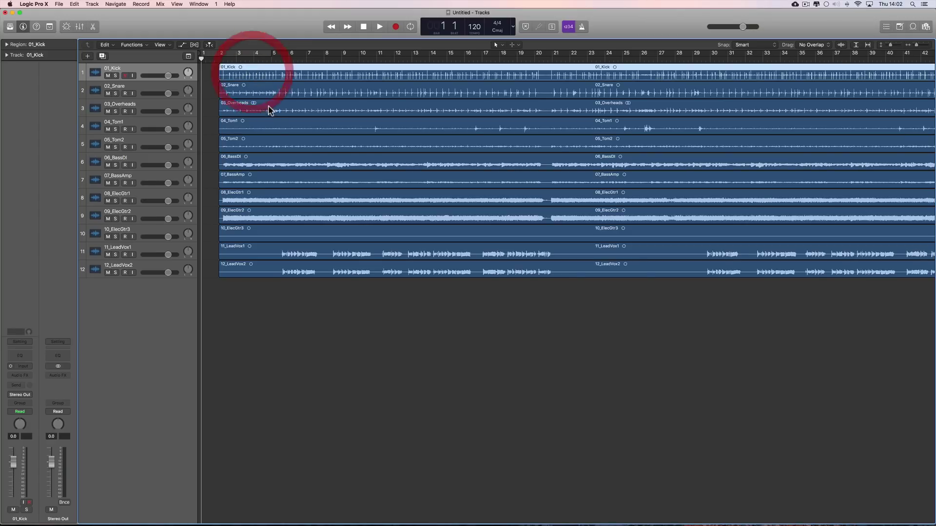
pyautogui.click(251, 90)
pyautogui.click(255, 105)
pyautogui.click(255, 126)
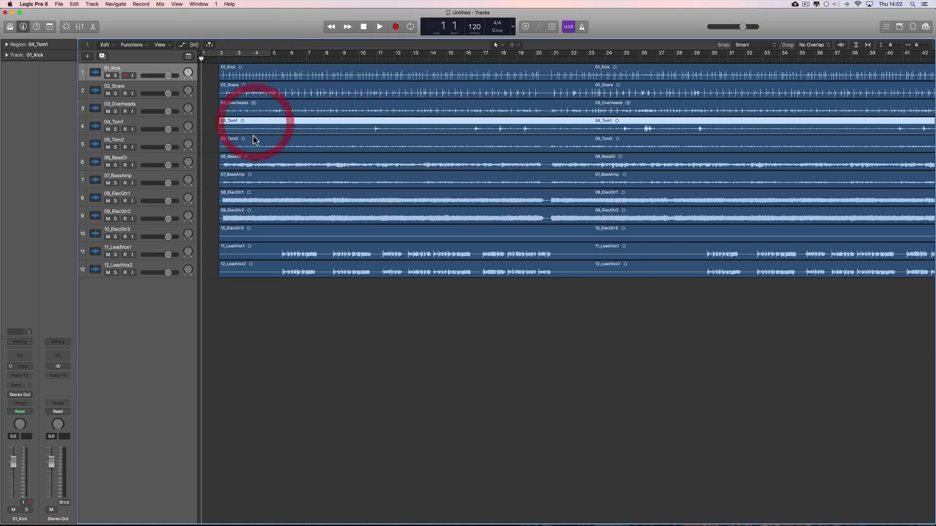
pyautogui.click(256, 144)
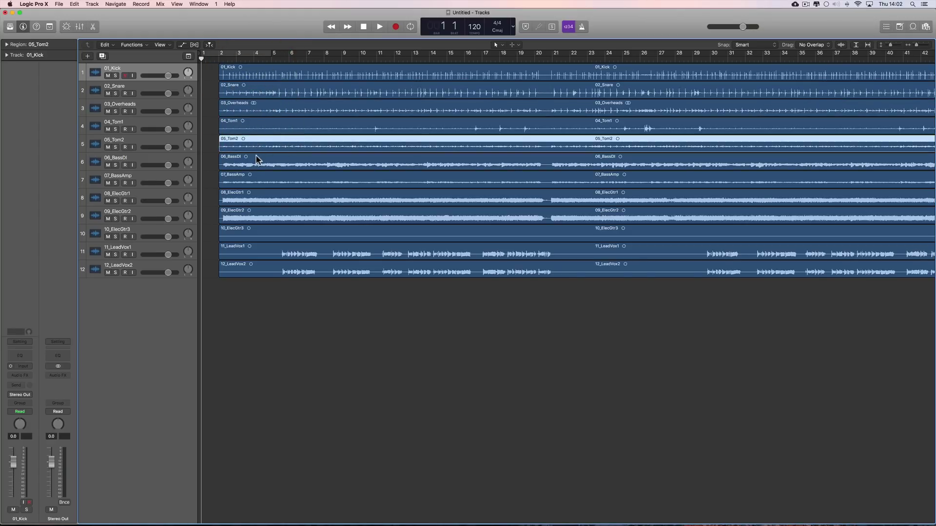
pyautogui.click(257, 161)
pyautogui.click(257, 179)
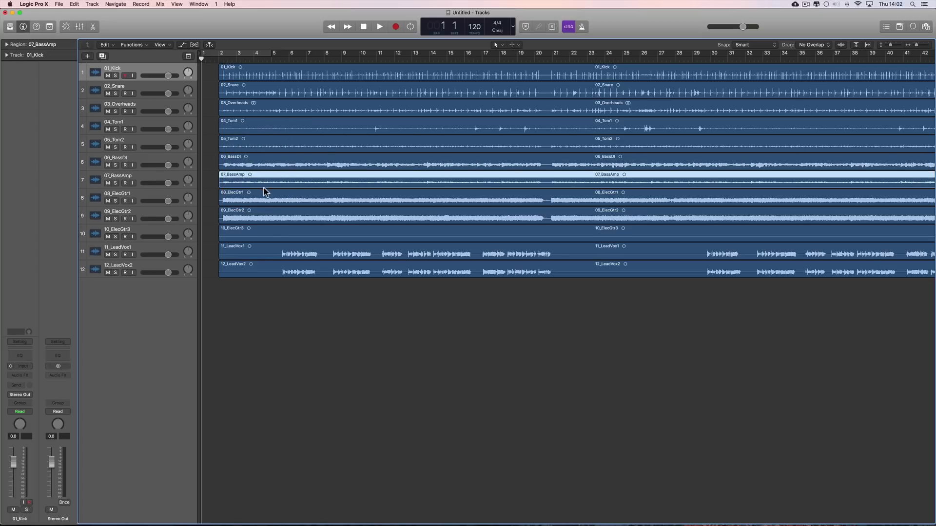
pyautogui.click(260, 168)
pyautogui.click(262, 181)
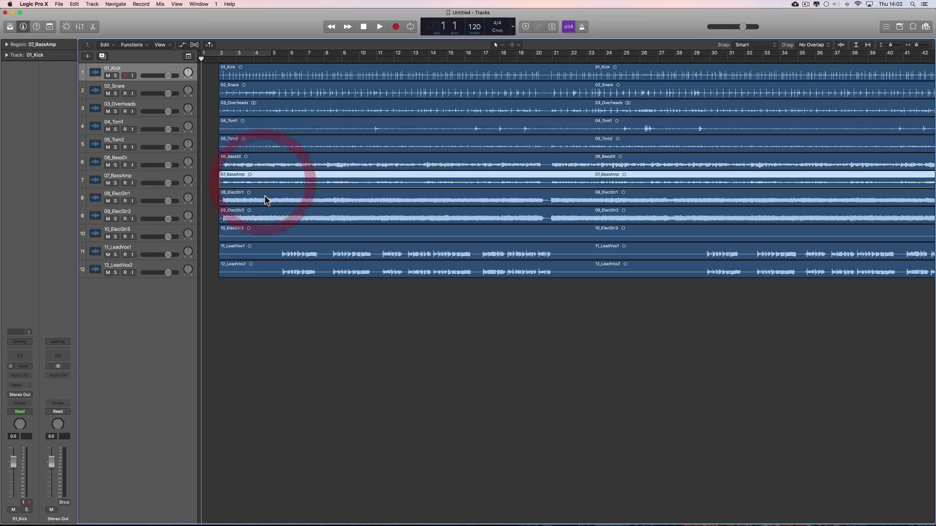
pyautogui.click(265, 200)
pyautogui.click(265, 216)
pyautogui.click(263, 235)
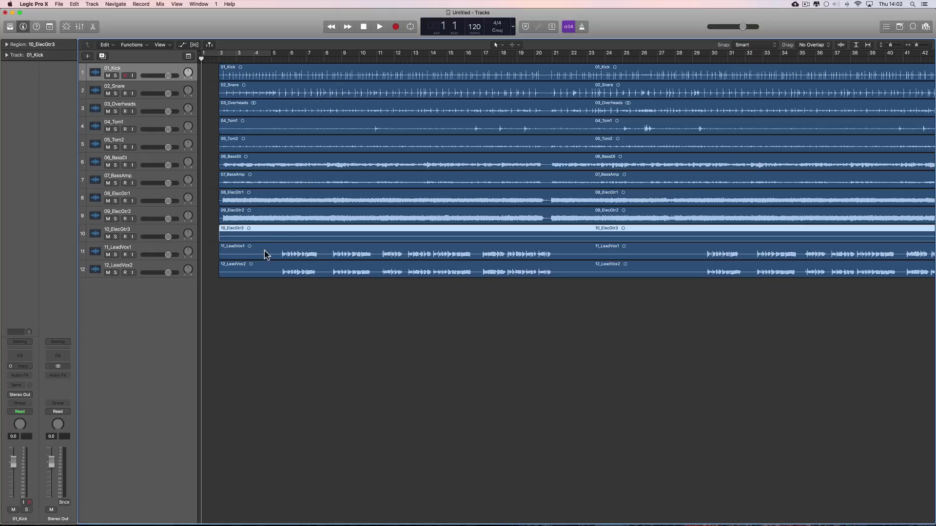
pyautogui.click(262, 253)
pyautogui.click(262, 269)
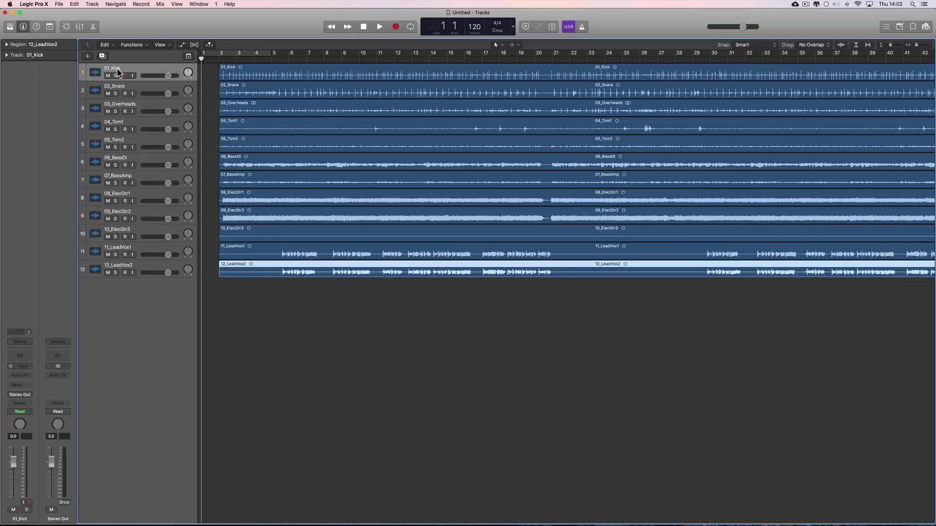
# Step: Enlarge the tracks vertically and compare the 01_Kick and 02_Snare regions with their track names
pyautogui.click(898, 45)
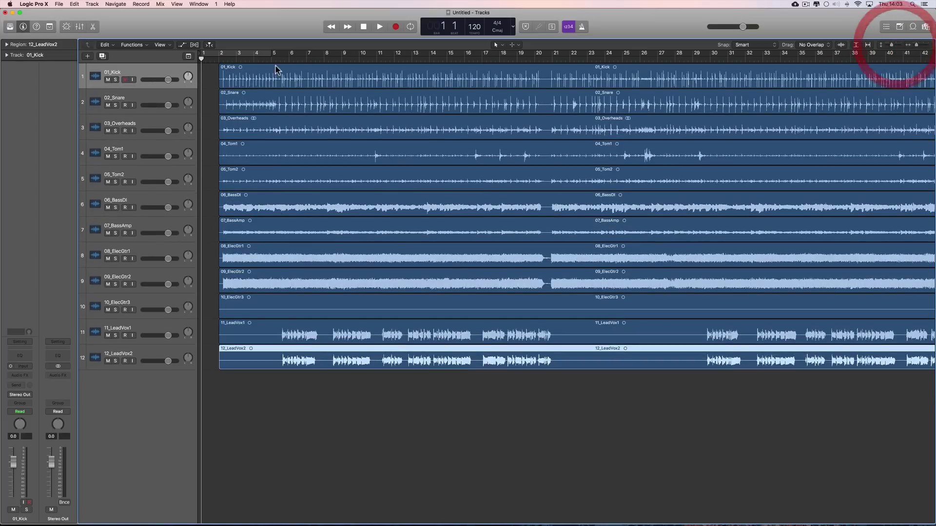
pyautogui.click(240, 78)
pyautogui.click(126, 80)
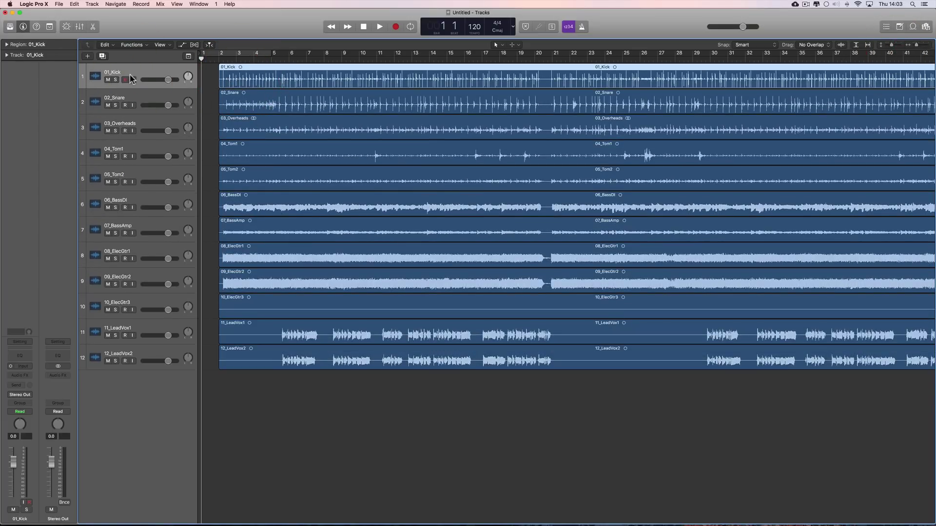
pyautogui.click(239, 109)
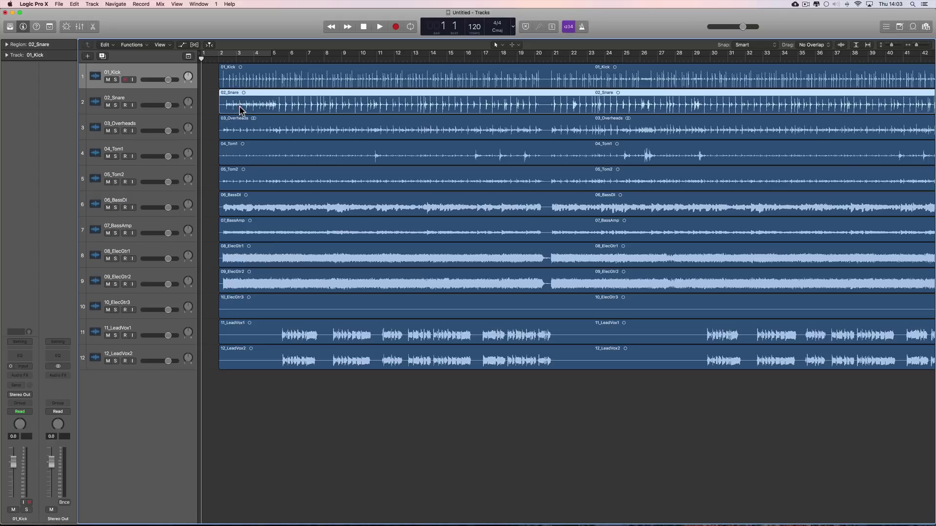
pyautogui.click(133, 93)
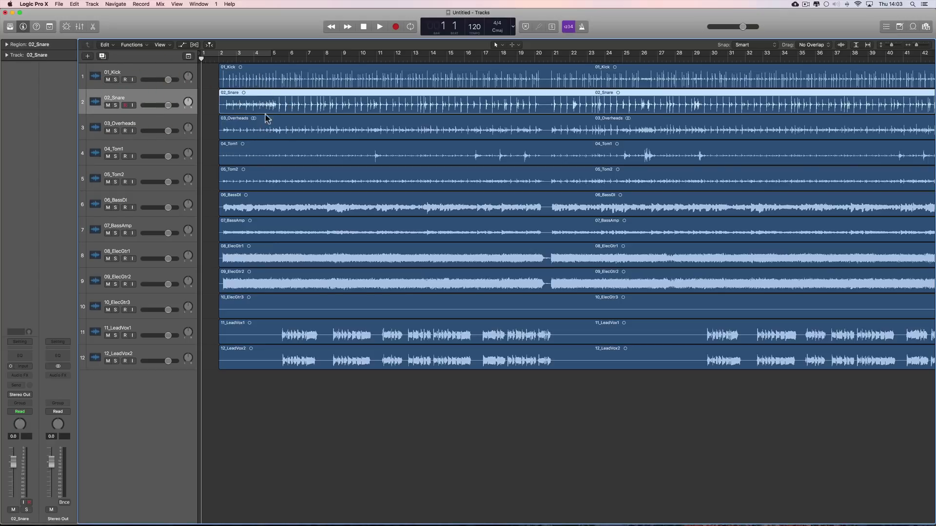
# Step: Play the whole arrangement for about one bar, starting at bar 2
pyautogui.click(218, 58)
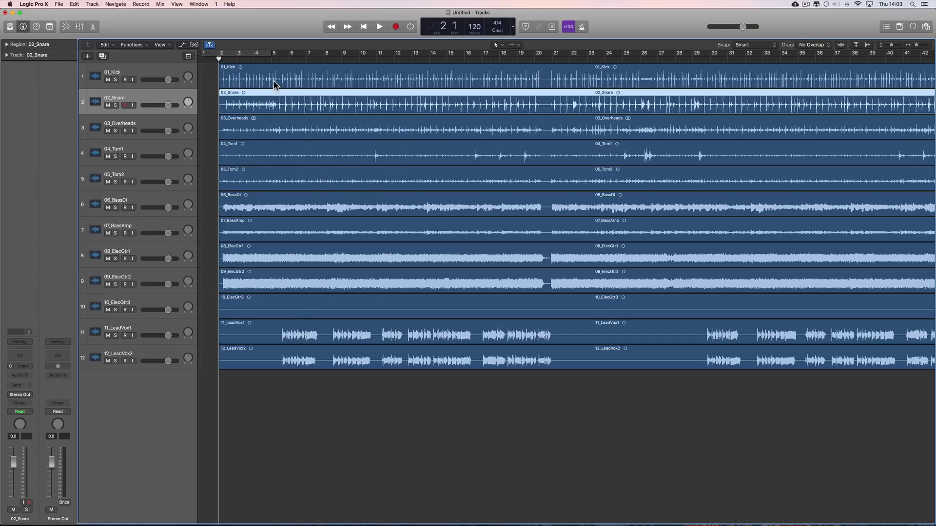
pyautogui.press('space')
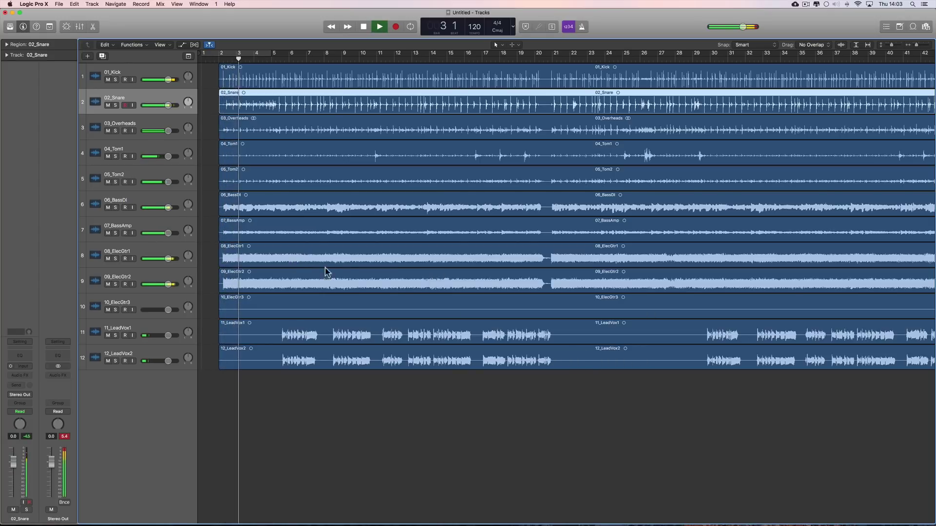
pyautogui.press('space')
# Step: Lower the volume of the 08_ElecGtr1 and 09_ElecGtr2 tracks together to about -10 dB, checking the balance with short playback
pyautogui.click(148, 254)
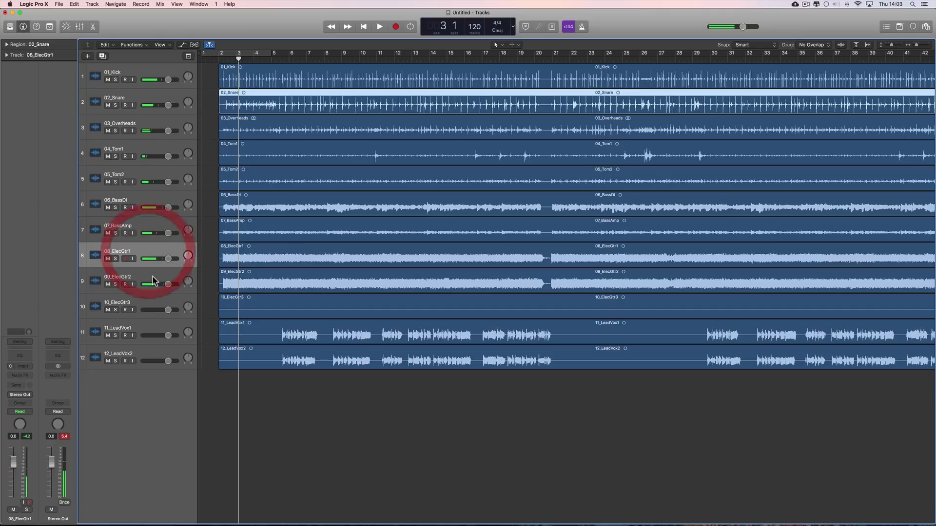
pyautogui.keyDown('shift'); pyautogui.click(149, 273); pyautogui.keyUp('shift')
pyautogui.moveTo(168, 285)
pyautogui.mouseDown()
pyautogui.moveTo(146, 284)
pyautogui.moveTo(154, 284)
pyautogui.mouseUp()
pyautogui.press('space')
pyautogui.press('space')
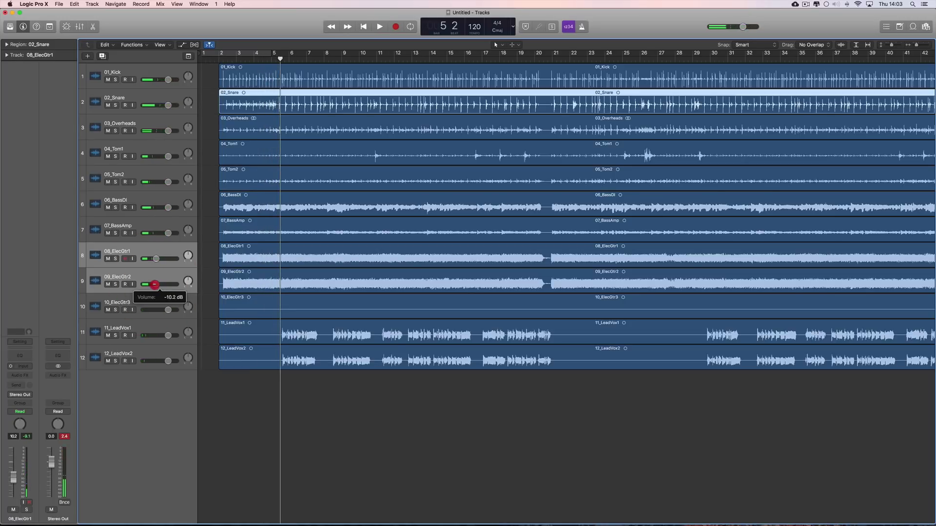
pyautogui.moveTo(155, 284); pyautogui.dragTo(156, 284)
pyautogui.press('space')
pyautogui.click(156, 284)
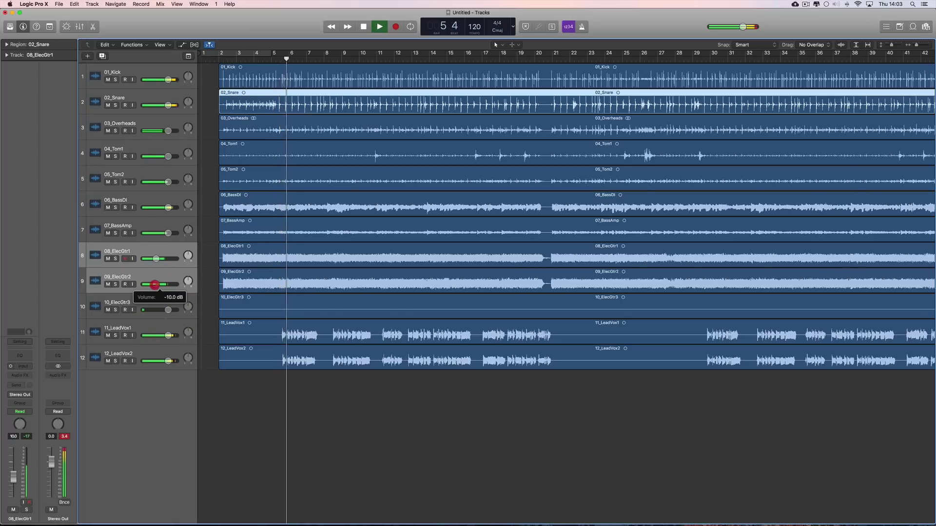
# Step: Lower the volume of the 11_LeadVox1 and 12_LeadVox2 tracks together to -6.4 dB and resume playback
pyautogui.click(161, 324)
pyautogui.keyDown('shift'); pyautogui.click(161, 356); pyautogui.keyUp('shift')
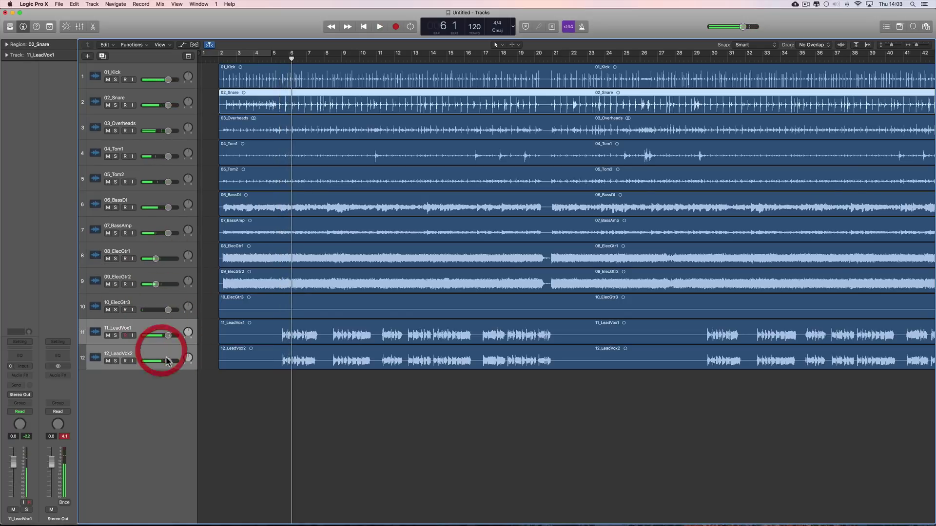
pyautogui.moveTo(161, 361); pyautogui.dragTo(138, 357)
pyautogui.press('space')
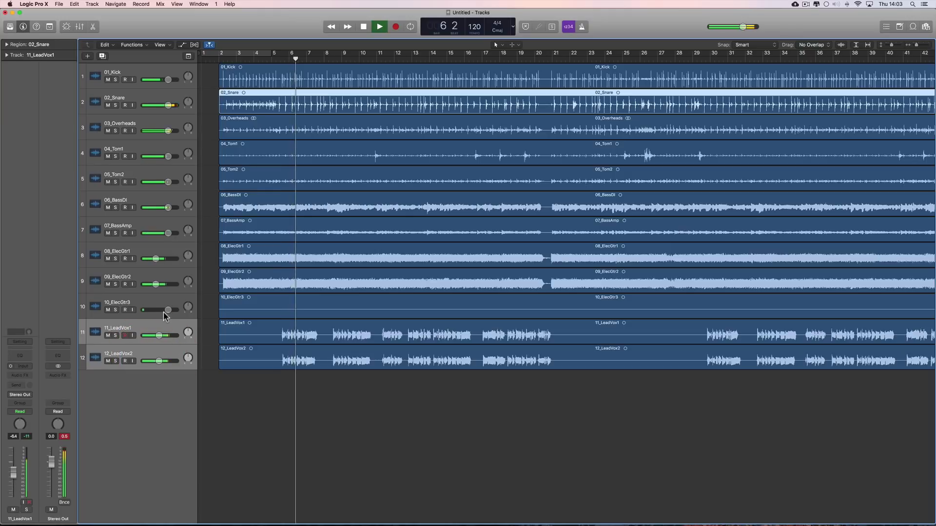
# Step: Set the volume of 10_ElecGtr3 to -4.7 dB and 02_Snare to -0.9 dB during playback, ending with playback stopped
pyautogui.moveTo(168, 310)
pyautogui.mouseDown()
pyautogui.moveTo(146, 309)
pyautogui.moveTo(162, 309)
pyautogui.mouseUp()
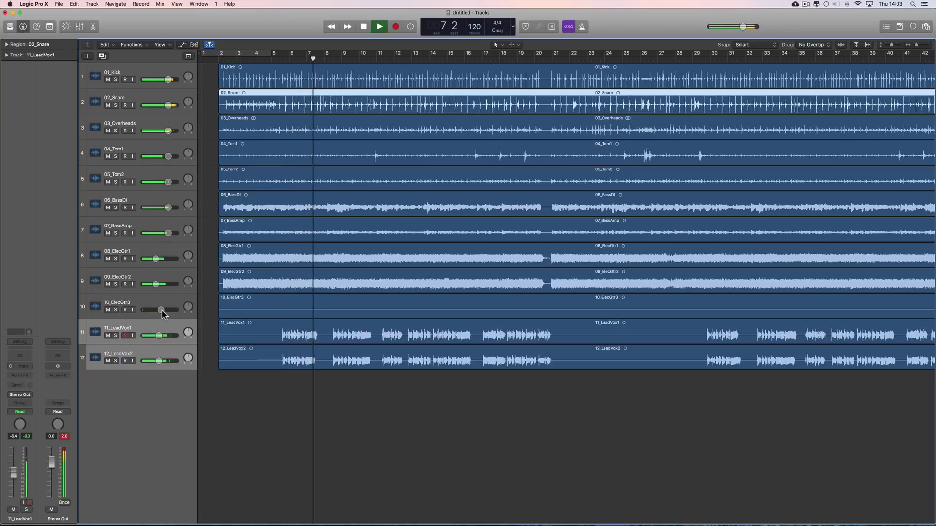
pyautogui.moveTo(167, 105); pyautogui.dragTo(170, 106)
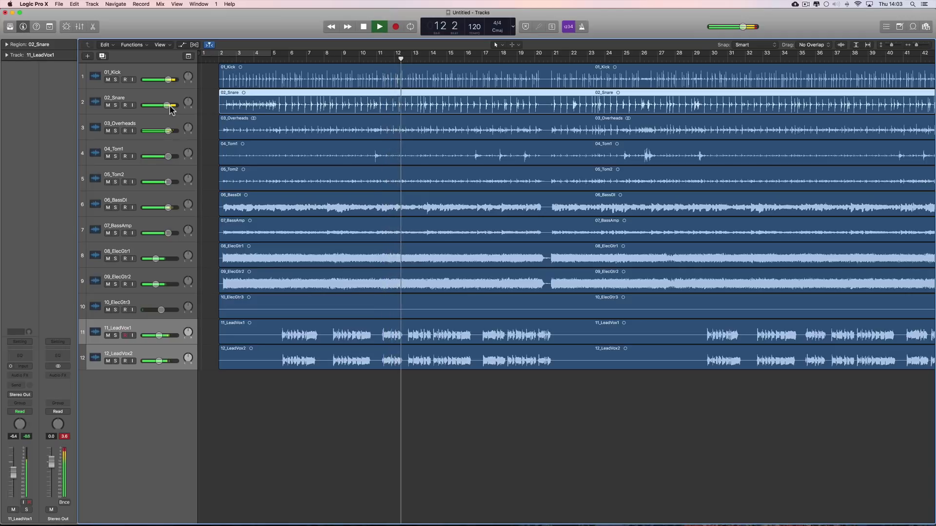
pyautogui.press('space')
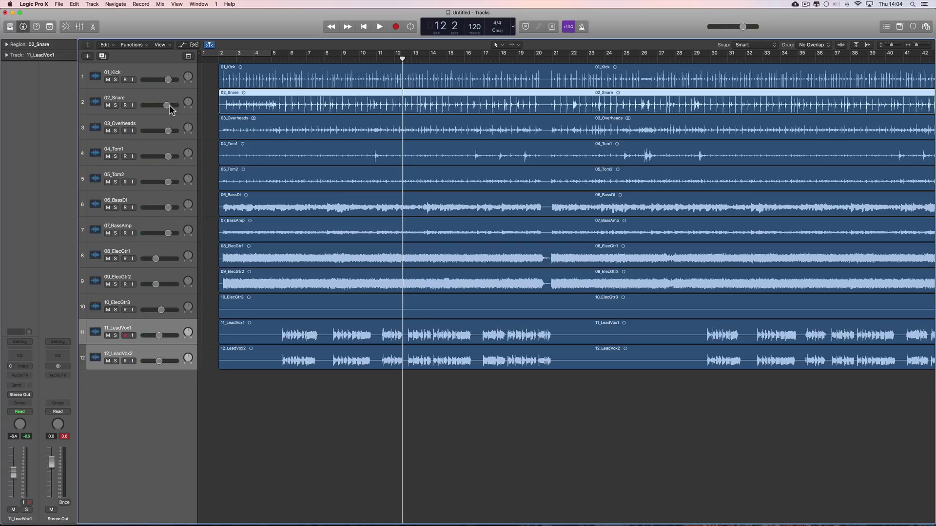
# Step: Show the mixer, insert a Channel EQ on the 08_ElecGtr1 channel and move its window over the middle of the arrangement
pyautogui.click(81, 27)
pyautogui.moveTo(351, 282); pyautogui.dragTo(351, 282)
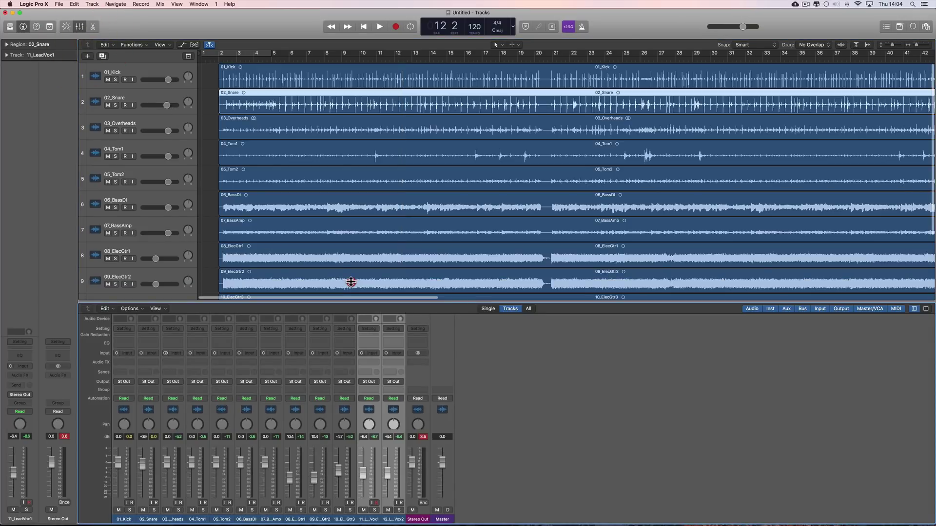
pyautogui.click(357, 213)
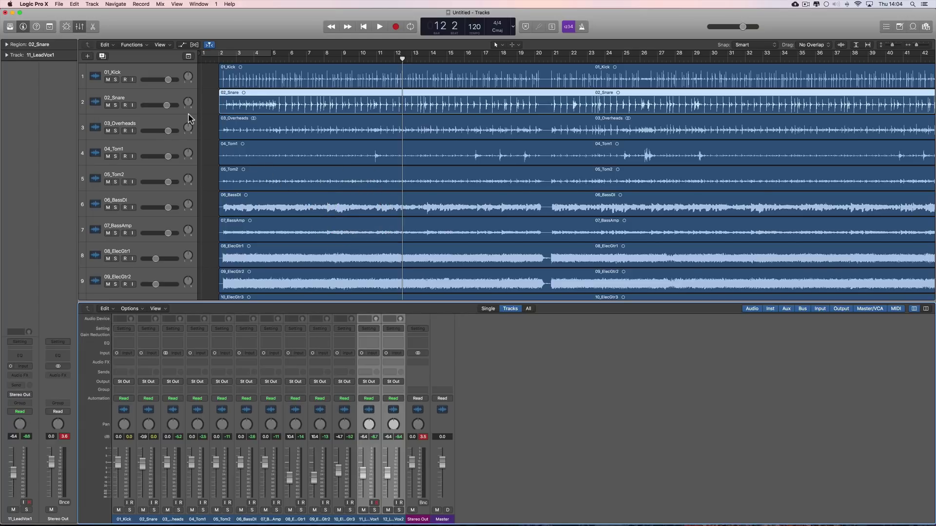
pyautogui.click(163, 254)
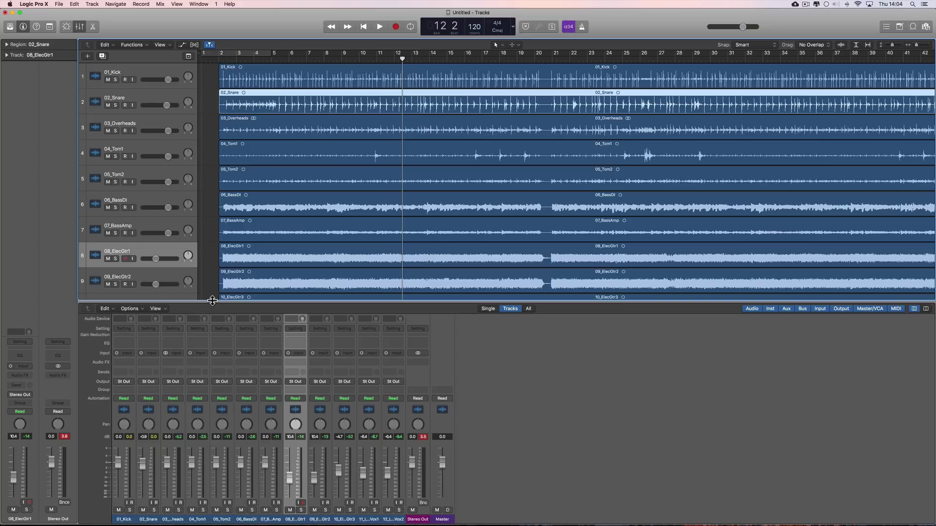
pyautogui.click(295, 345)
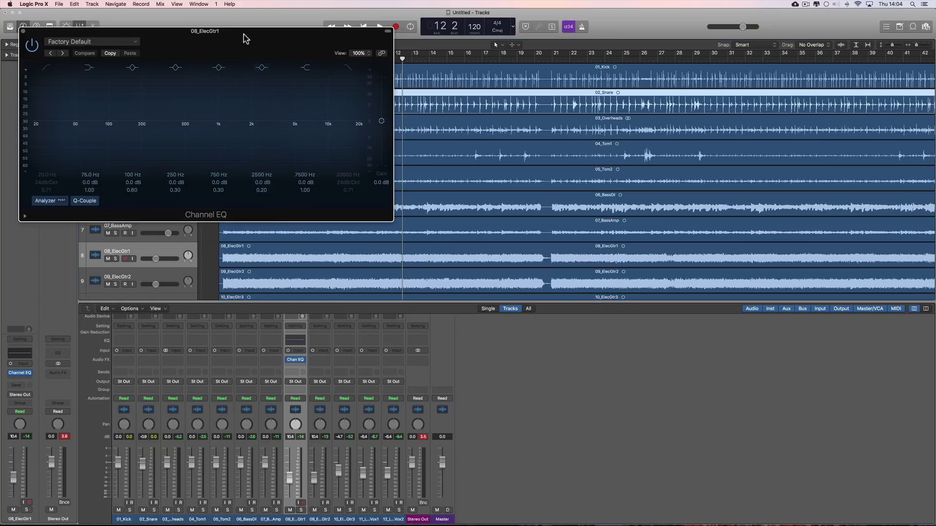
pyautogui.moveTo(247, 36); pyautogui.dragTo(521, 108)
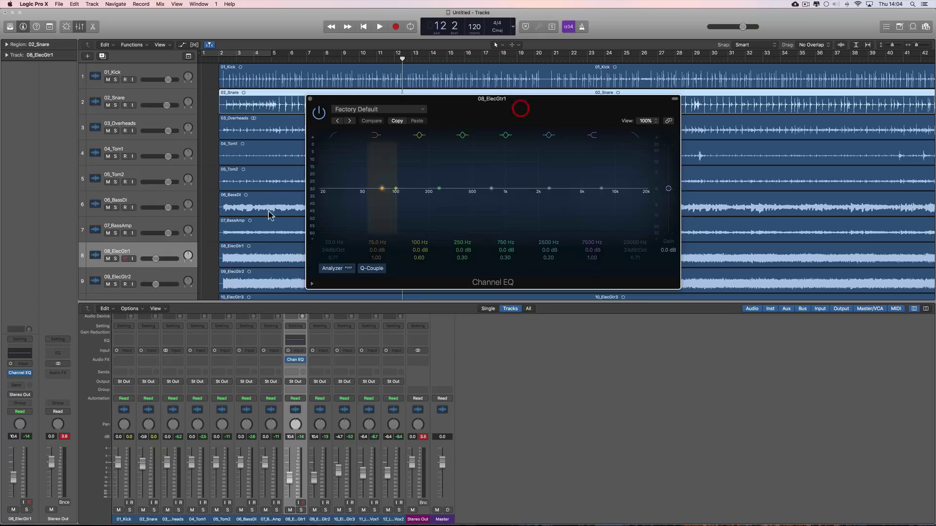
# Step: Solo the 08_ElecGtr1 track and play short passages to examine its frequency spectrum in the Channel EQ analyzer
pyautogui.click(115, 259)
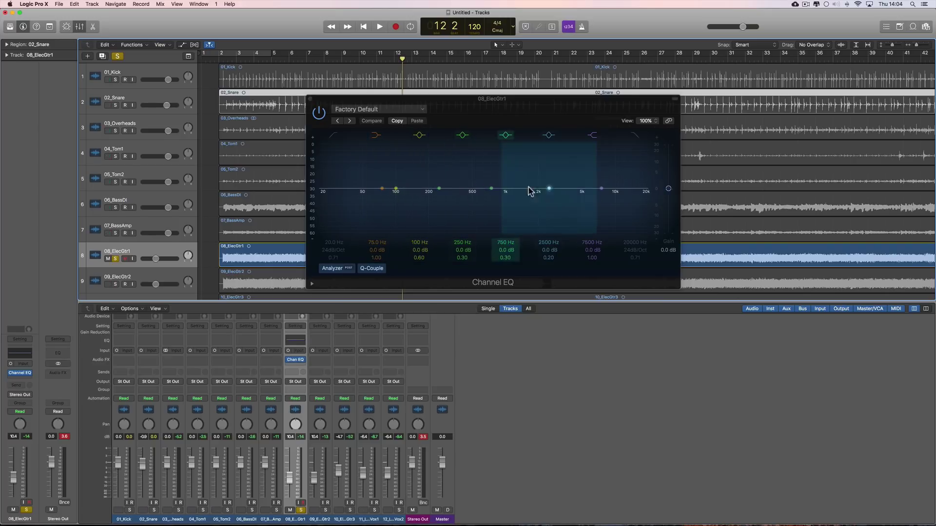
pyautogui.press('space')
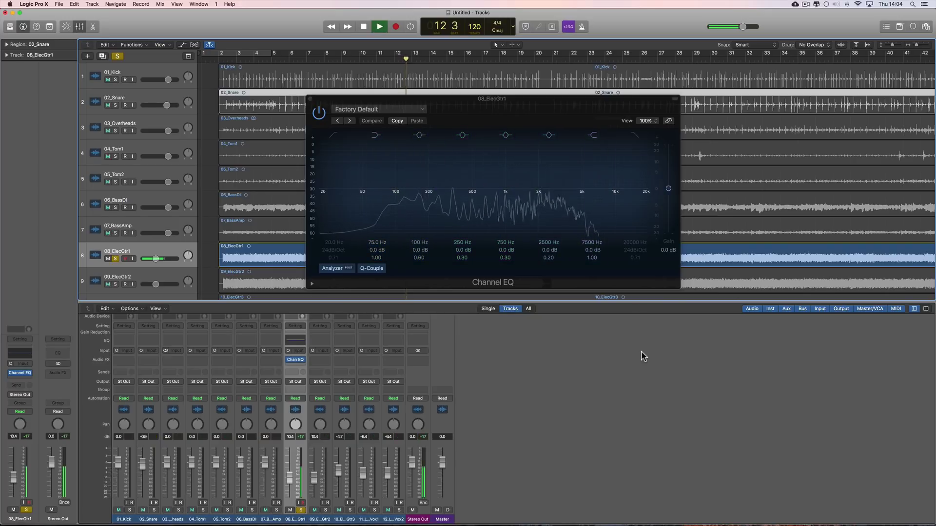
pyautogui.press('space')
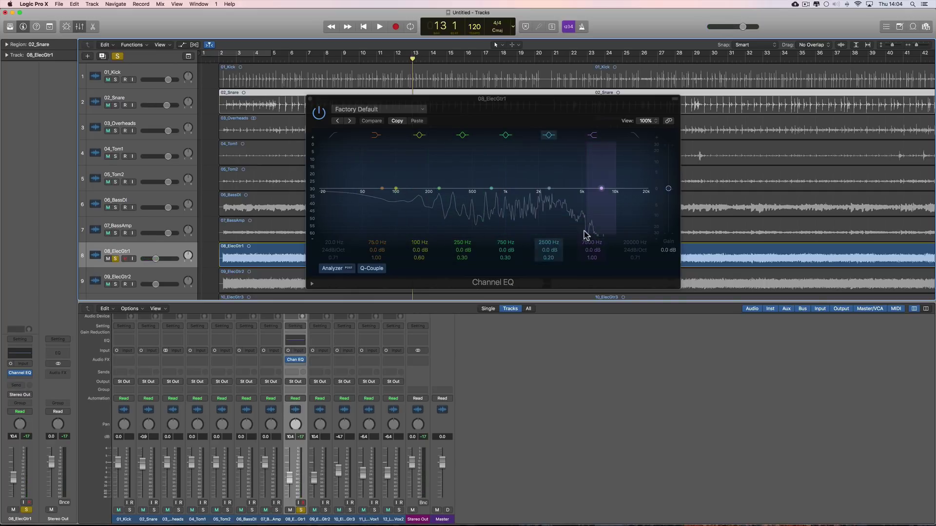
pyautogui.press('space')
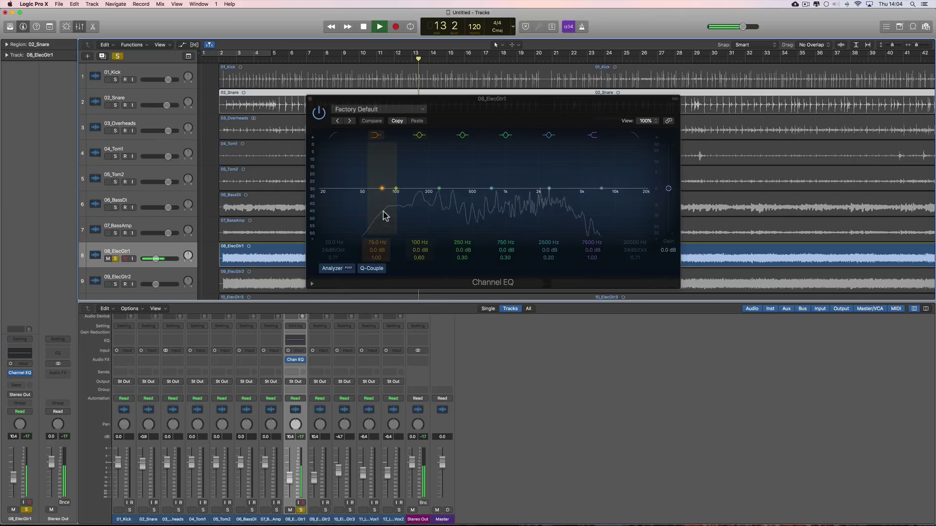
pyautogui.press('space')
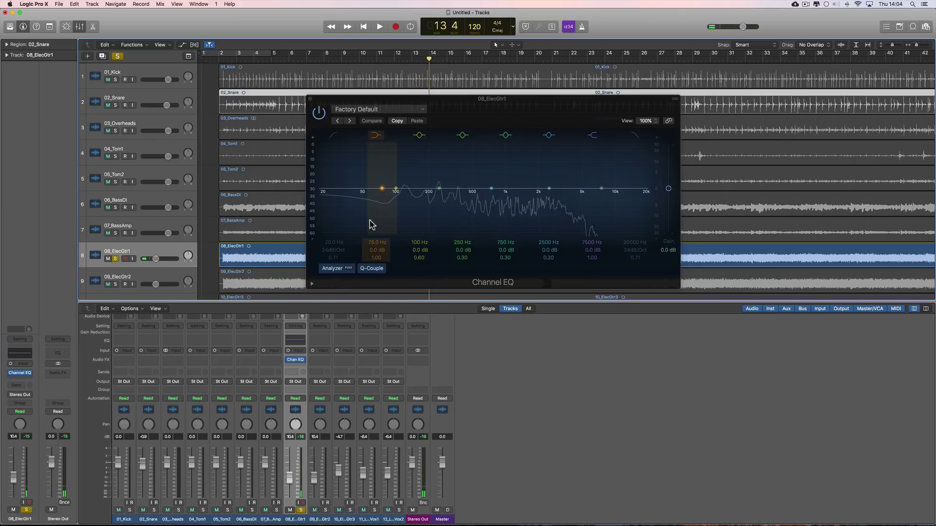
pyautogui.press('space')
pyautogui.press('space')
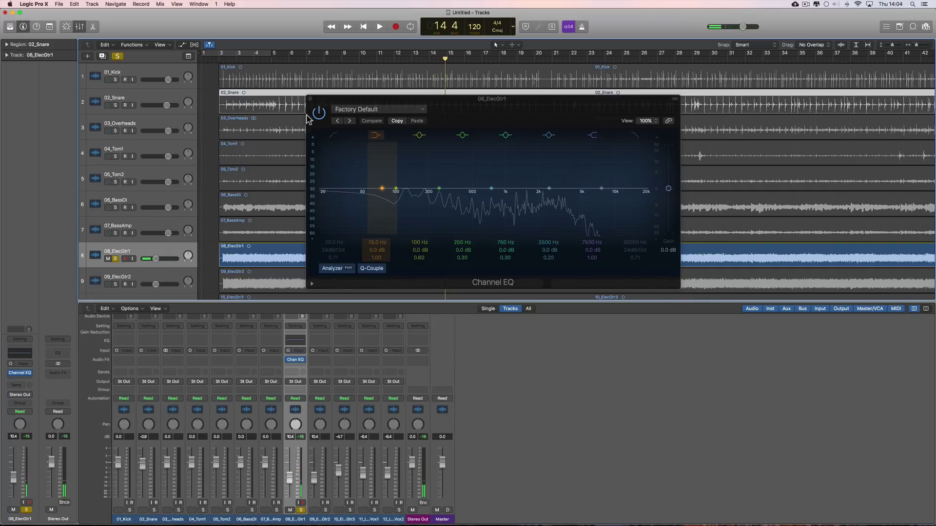
pyautogui.click(251, 69)
pyautogui.click(258, 100)
pyautogui.click(269, 131)
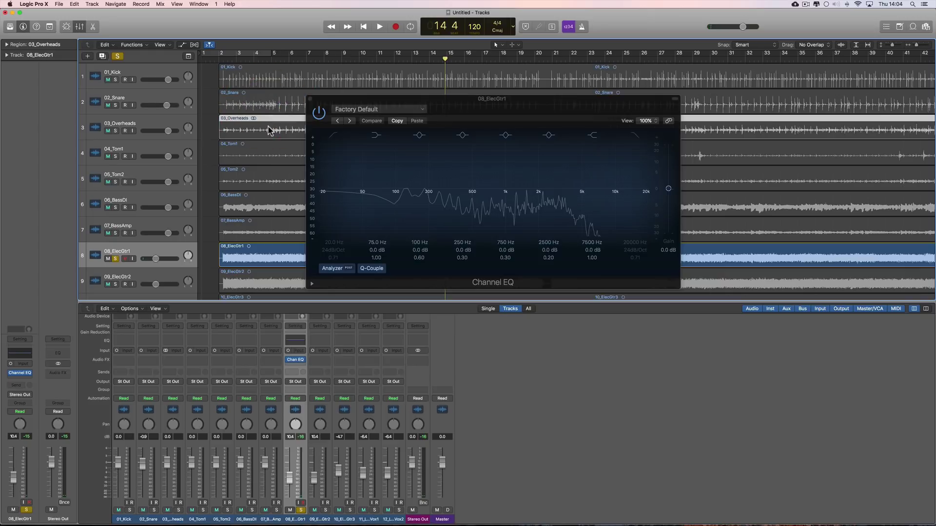
pyautogui.click(270, 146)
pyautogui.click(272, 171)
pyautogui.click(274, 80)
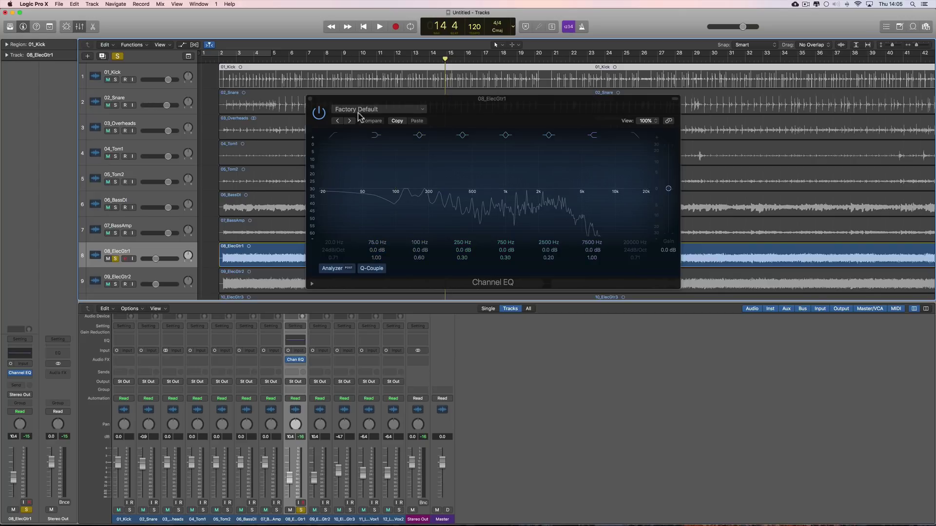
# Step: Close the Channel EQ window and remove the plug-in from the 08_ElecGtr1 channel
pyautogui.click(311, 99)
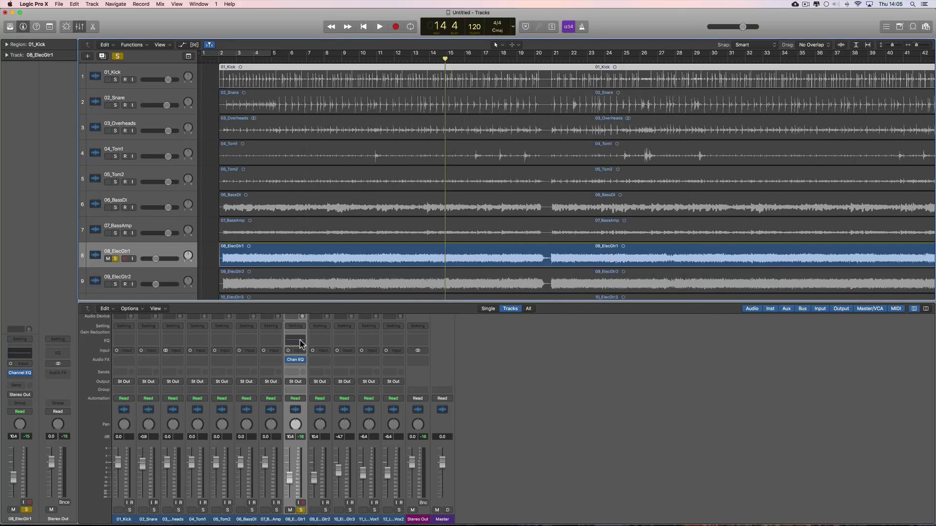
pyautogui.click(304, 361)
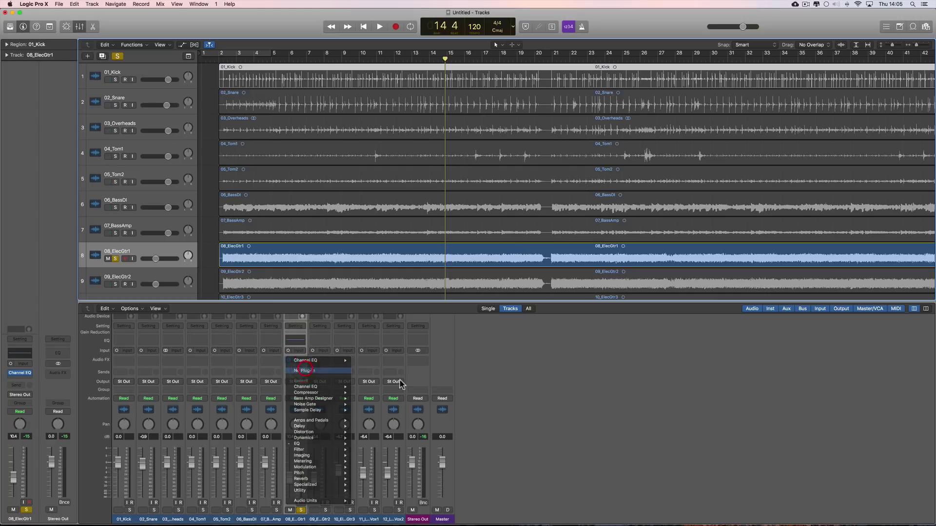
pyautogui.click(299, 316)
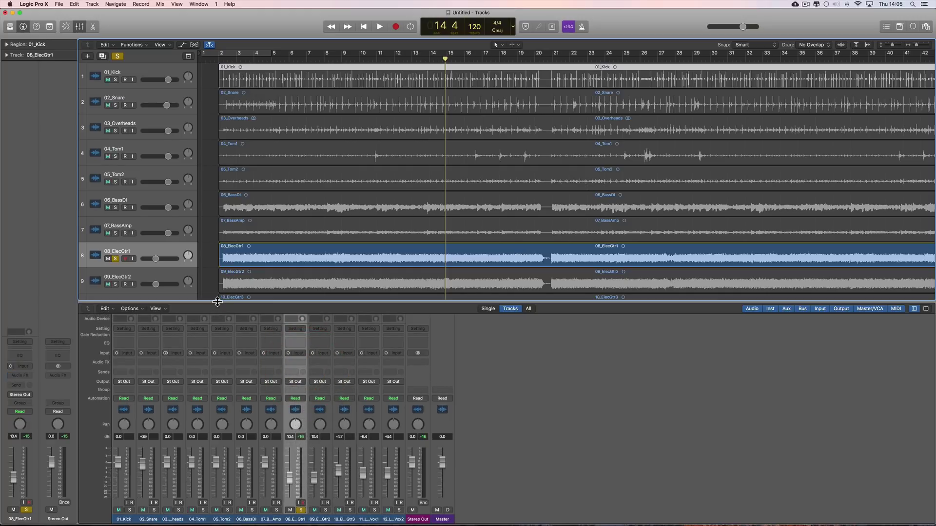
# Step: Select the 01_Kick channel in the mixer and switch the mixer to wide channel strips
pyautogui.click(221, 234)
pyautogui.click(709, 252)
pyautogui.click(126, 519)
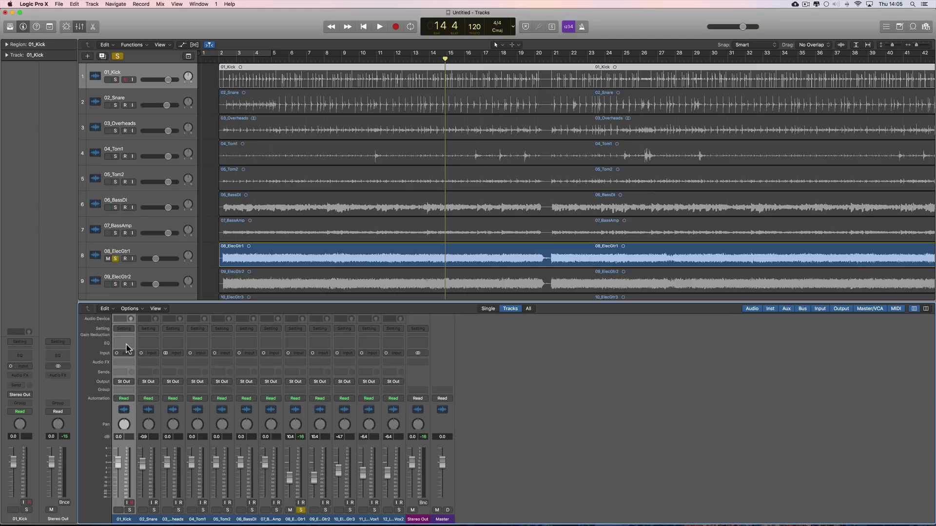
pyautogui.click(925, 309)
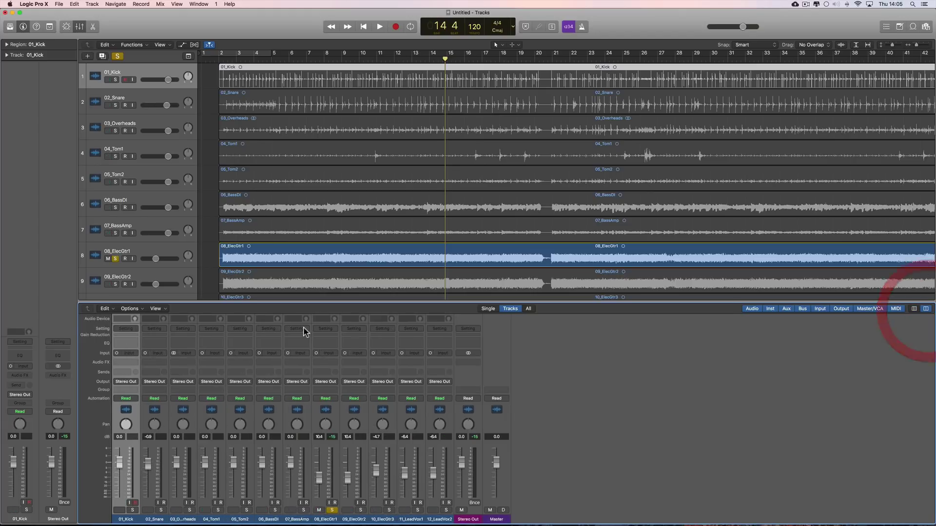
# Step: Insert a Channel EQ on the 01_Kick channel and move its window over the middle of the arrangement
pyautogui.click(127, 344)
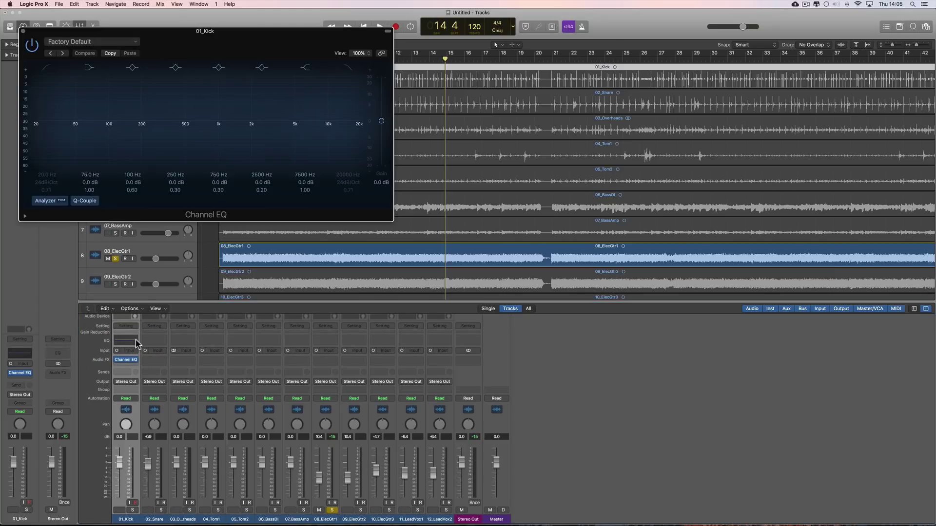
pyautogui.moveTo(165, 304); pyautogui.dragTo(164, 303)
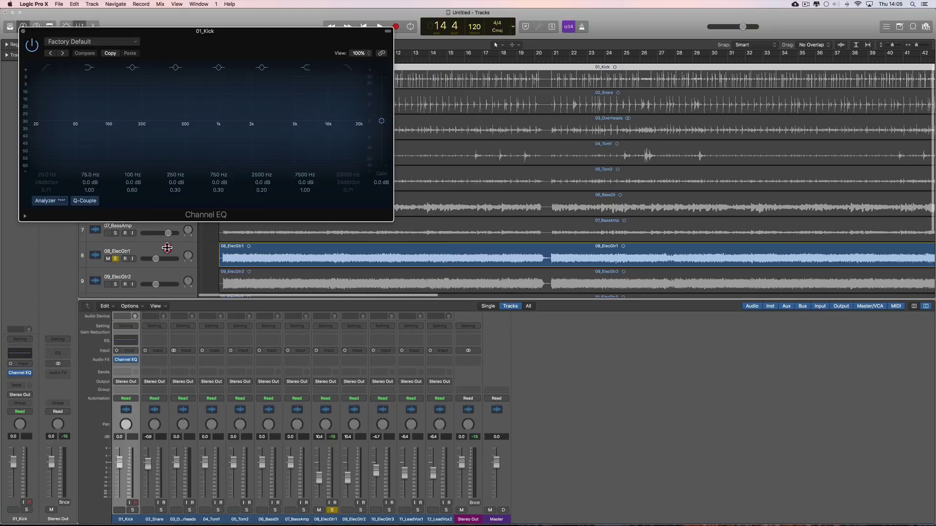
pyautogui.click(163, 249)
pyautogui.moveTo(179, 35); pyautogui.dragTo(474, 146)
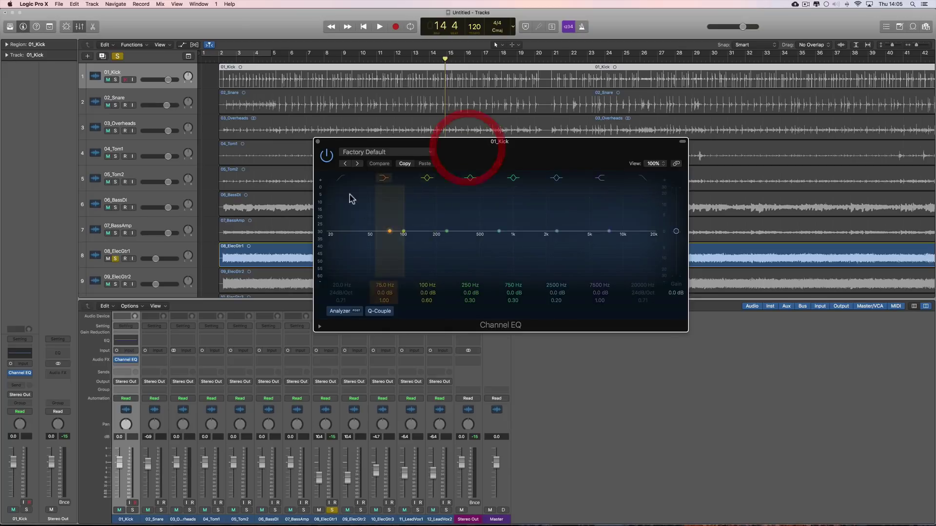
# Step: Enable a 50 Hz, 24 dB/Oct low cut in the 01_Kick Channel EQ, close it and copy the plug-in to all other audio channels
pyautogui.click(342, 179)
pyautogui.moveTo(335, 286); pyautogui.dragTo(336, 263)
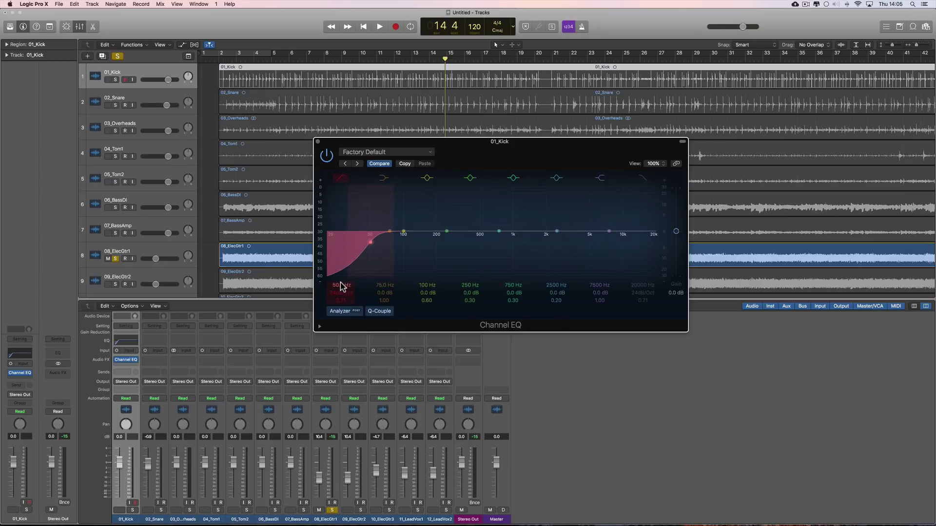
pyautogui.moveTo(341, 295)
pyautogui.mouseDown()
pyautogui.moveTo(340, 314)
pyautogui.moveTo(340, 300)
pyautogui.mouseUp()
pyautogui.click(317, 141)
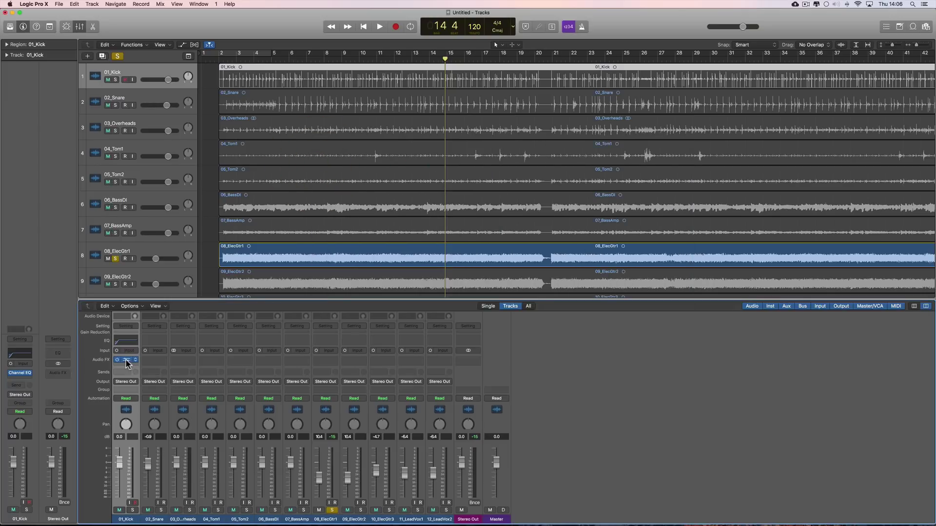
pyautogui.moveTo(126, 363); pyautogui.dragTo(436, 365)
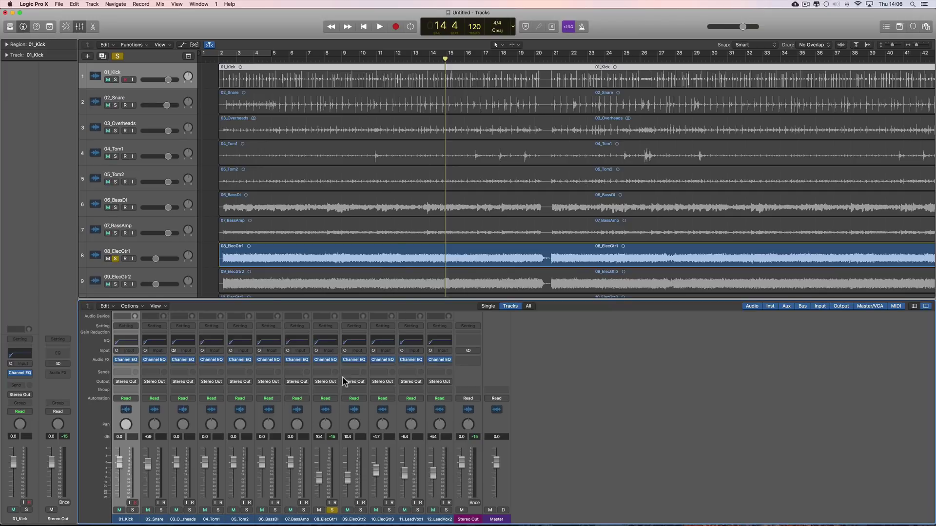
# Step: Solo the 06_BassDI track instead of 08_ElecGtr1 and start playback
pyautogui.click(272, 520)
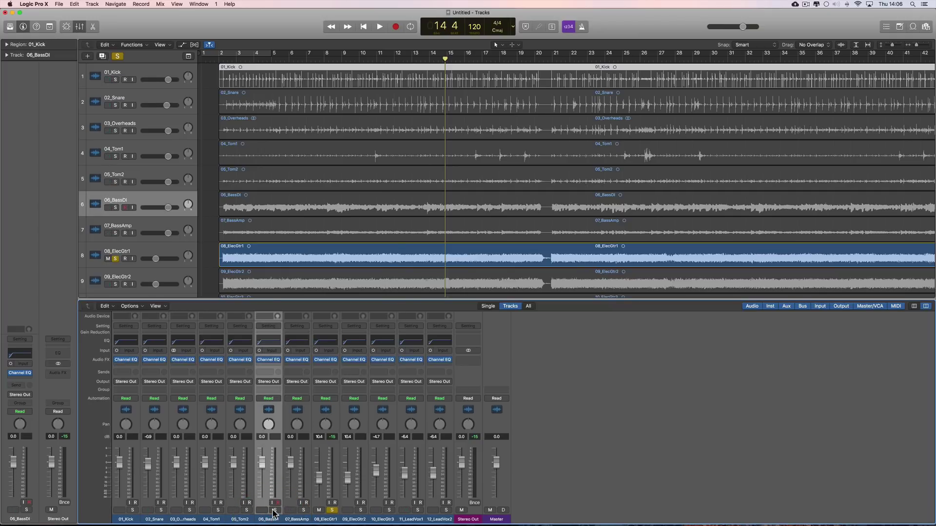
pyautogui.click(275, 510)
pyautogui.press('space')
pyautogui.press('space')
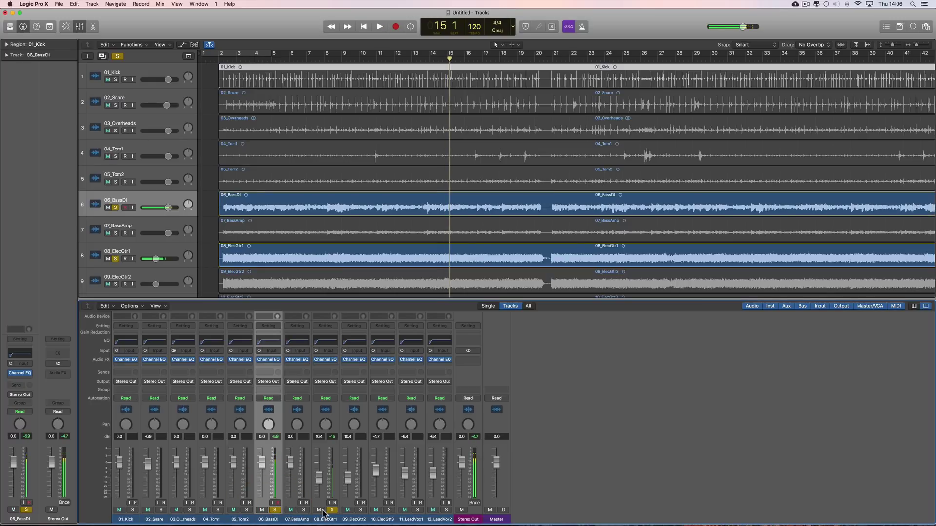
pyautogui.click(330, 511)
pyautogui.press('space')
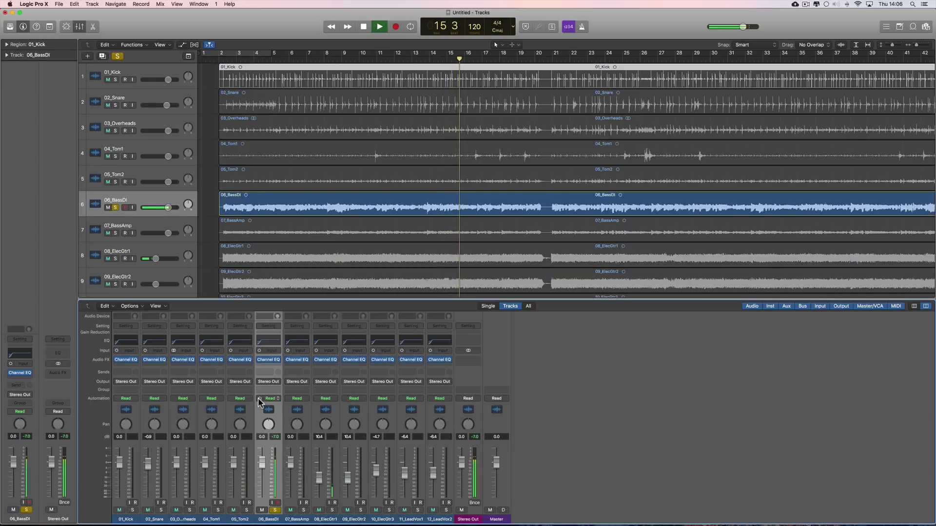
# Step: During playback, lower the master volume to -26.2 dB and set the low cut in the 06_BassDI Channel EQ to about 40 Hz
pyautogui.click(274, 345)
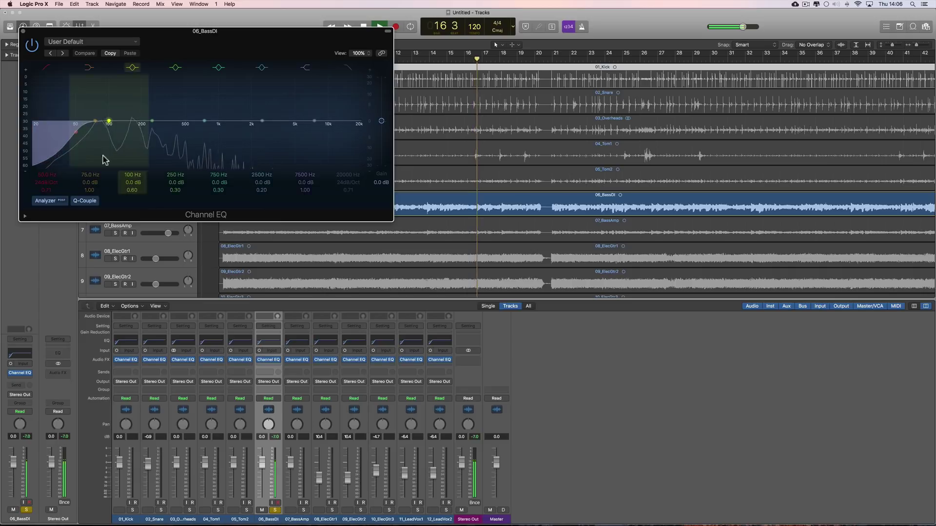
pyautogui.click(88, 135)
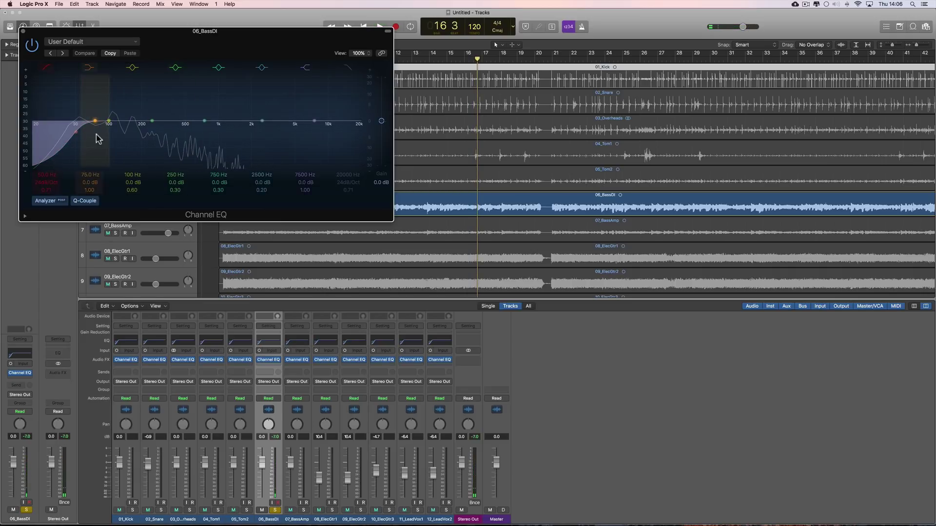
pyautogui.press('space')
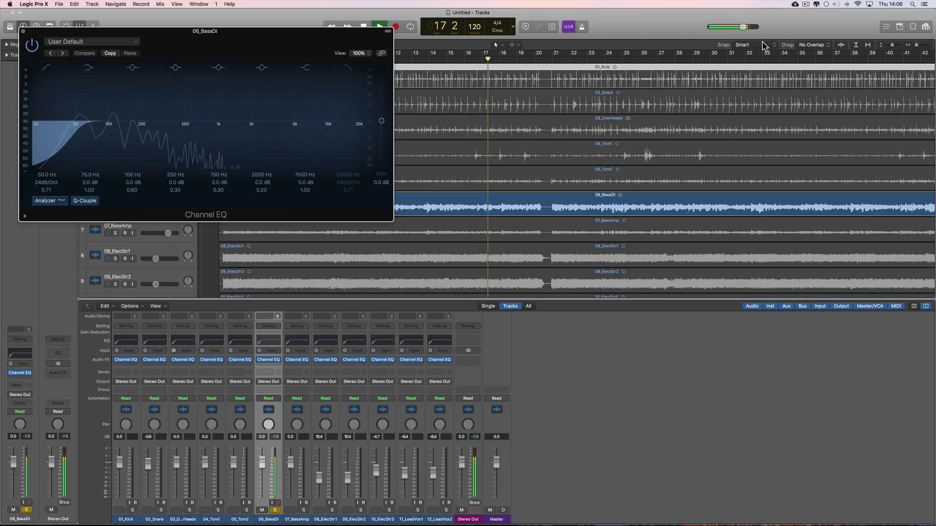
pyautogui.moveTo(744, 29); pyautogui.dragTo(717, 28)
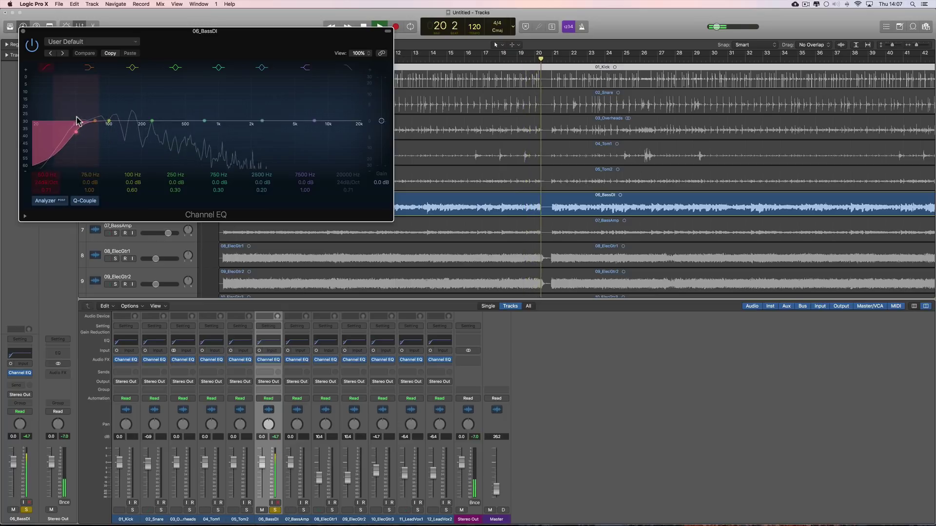
pyautogui.moveTo(51, 164); pyautogui.dragTo(47, 179)
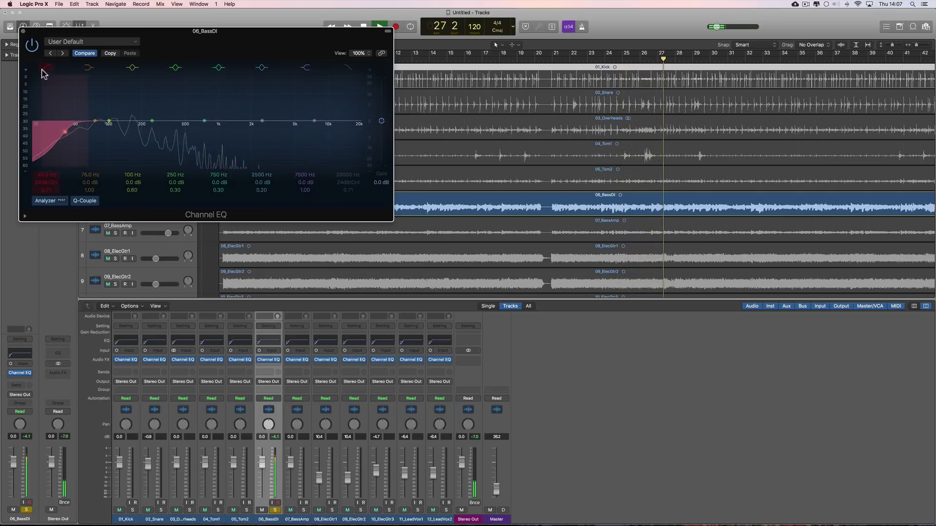
pyautogui.click(23, 30)
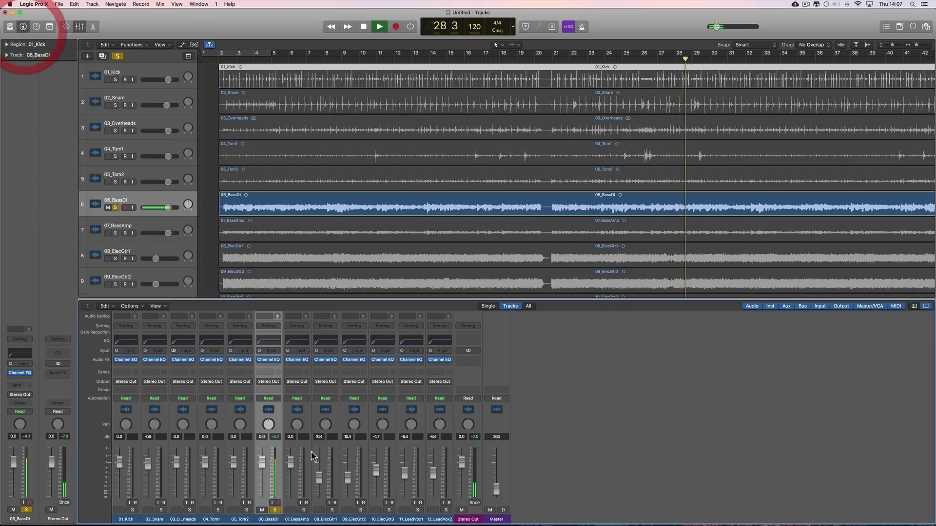
# Step: Solo the 07_BassAmp track instead of 06_BassDI and open its Channel EQ
pyautogui.click(297, 520)
pyautogui.click(275, 510)
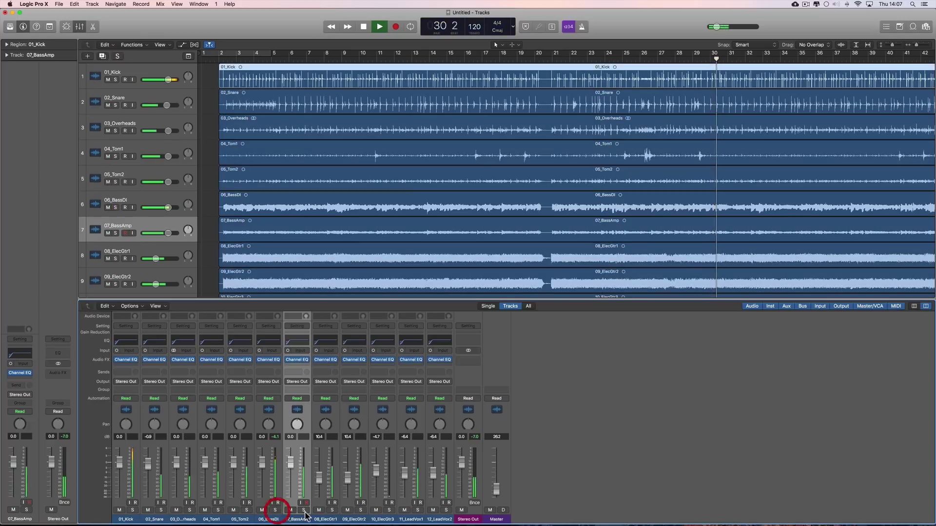
pyautogui.click(304, 510)
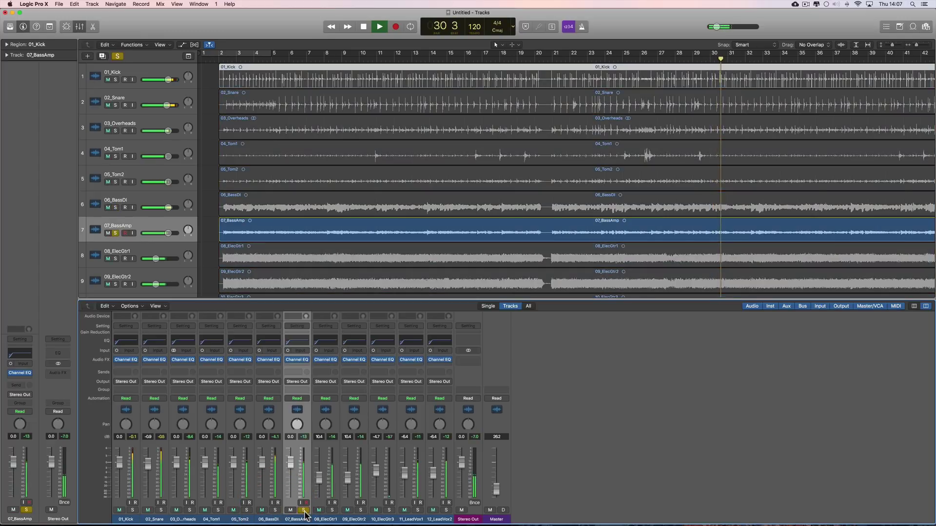
pyautogui.click(299, 343)
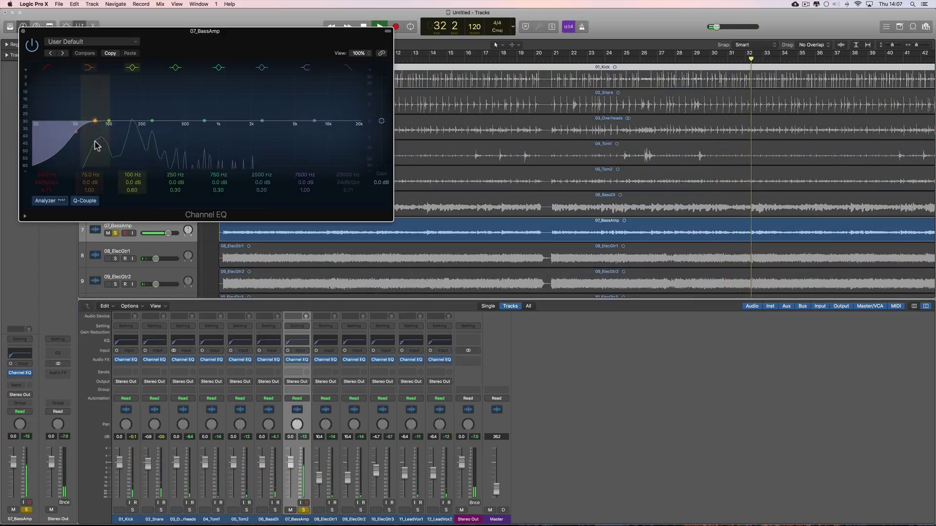
# Step: Set the 07_BassAmp low cut to about 68 Hz, then close the EQ, stop playback and turn off the track's solo
pyautogui.click(78, 130)
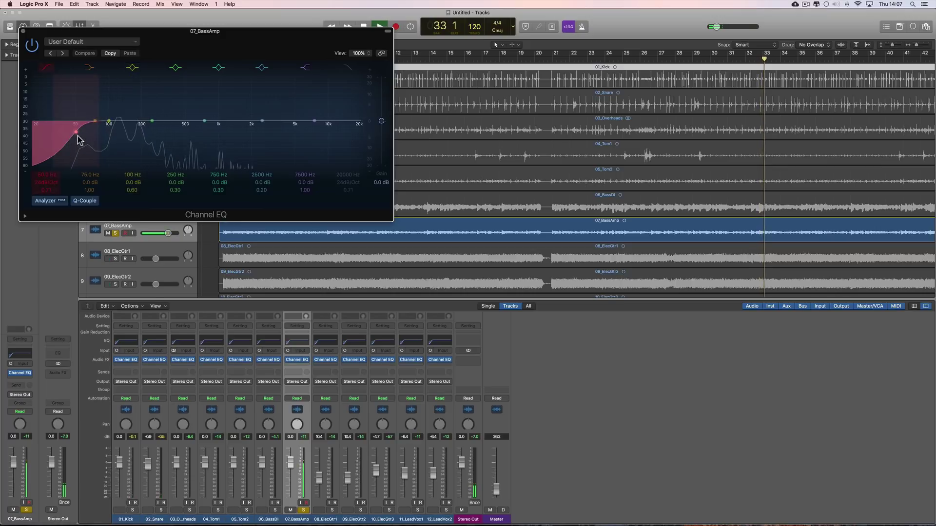
pyautogui.click(41, 176)
pyautogui.moveTo(41, 176); pyautogui.dragTo(42, 170)
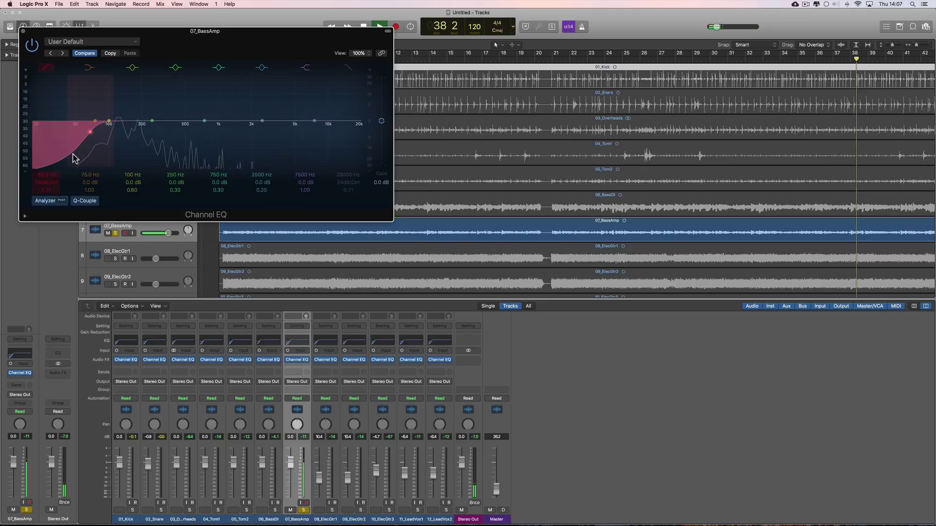
pyautogui.click(23, 31)
pyautogui.press('space')
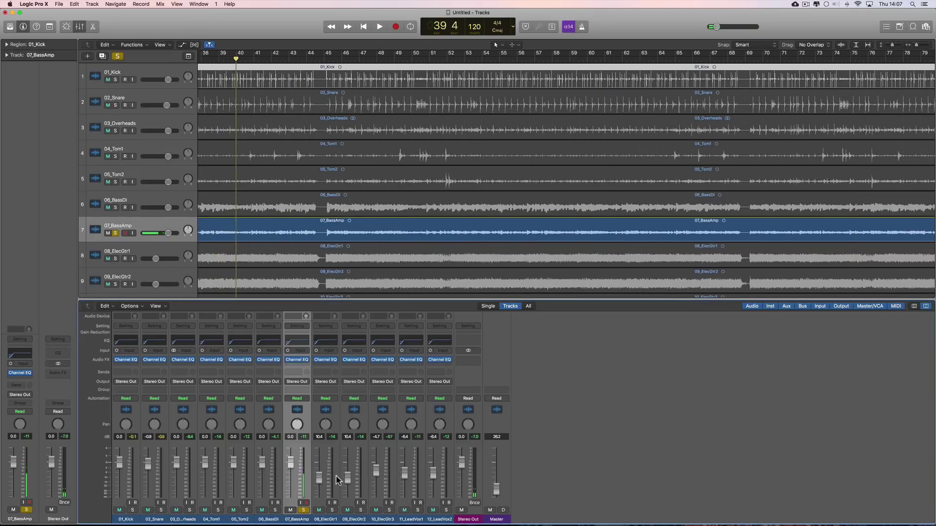
pyautogui.click(305, 511)
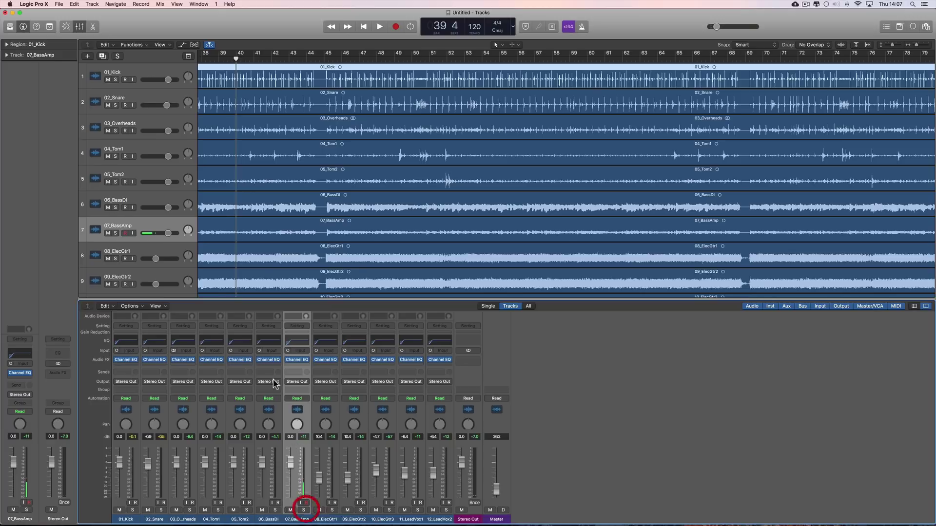
pyautogui.click(80, 27)
pyautogui.click(80, 28)
pyautogui.click(268, 289)
# Step: Set the volume of the 01_Kick track to -1.4 dB and hide the mixer
pyautogui.click(144, 76)
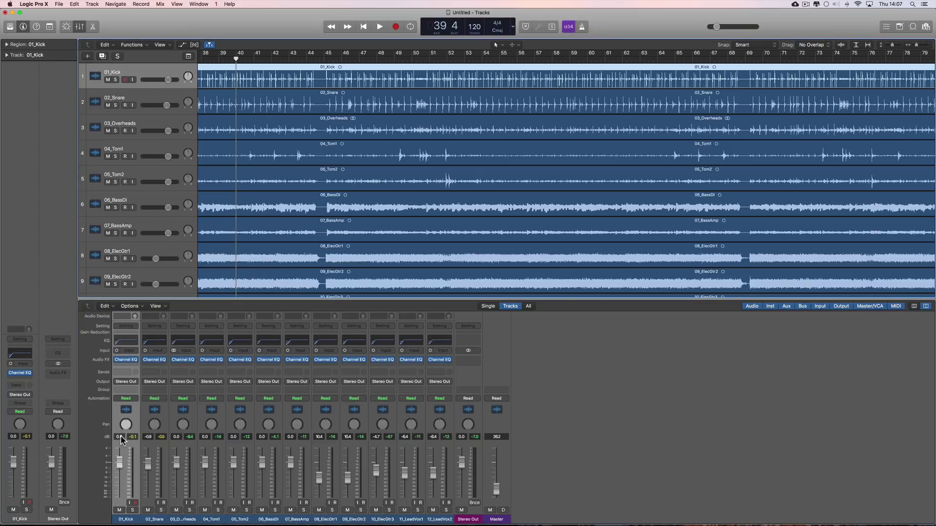
pyautogui.moveTo(121, 458); pyautogui.dragTo(13, 465)
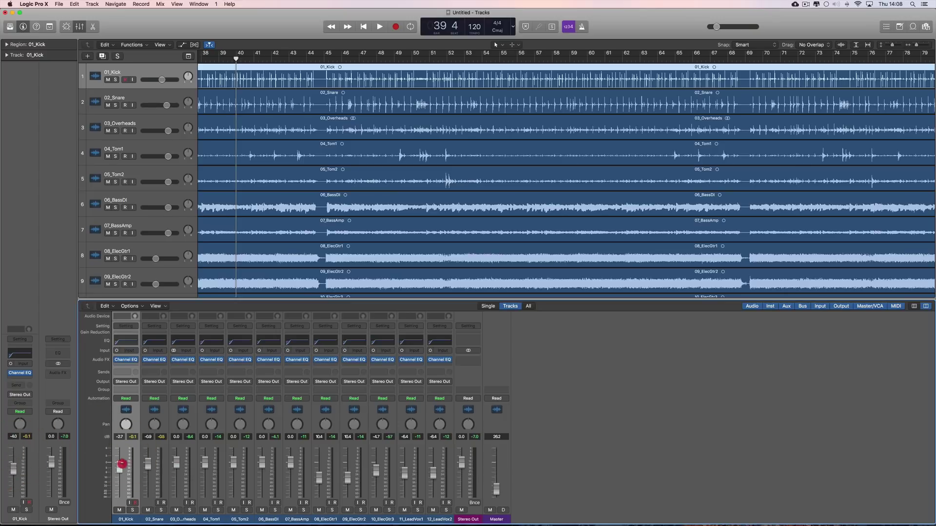
pyautogui.moveTo(17, 467); pyautogui.dragTo(39, 465)
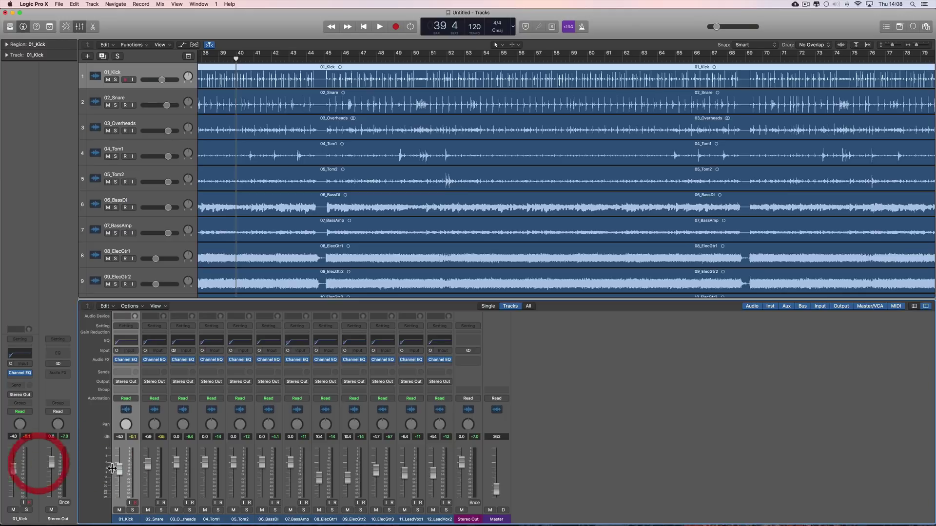
pyautogui.moveTo(121, 468); pyautogui.dragTo(124, 467)
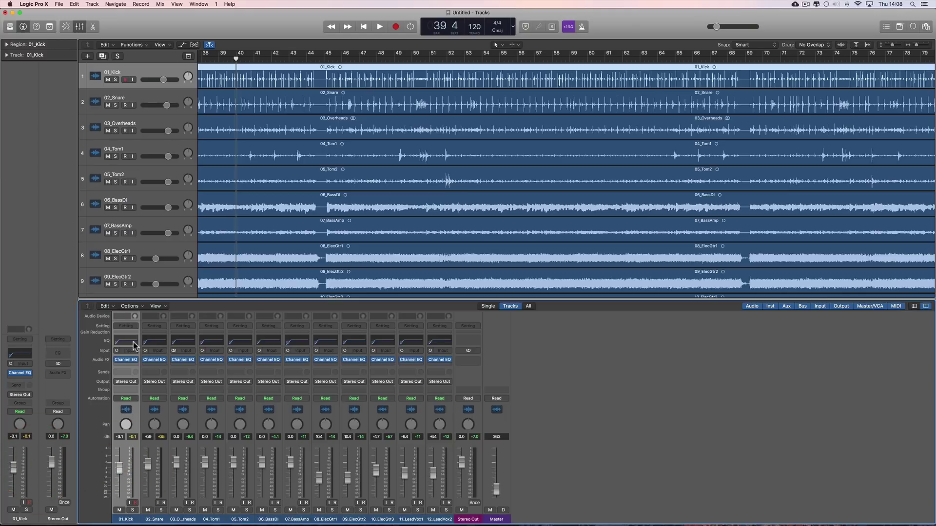
pyautogui.click(139, 71)
pyautogui.click(121, 468)
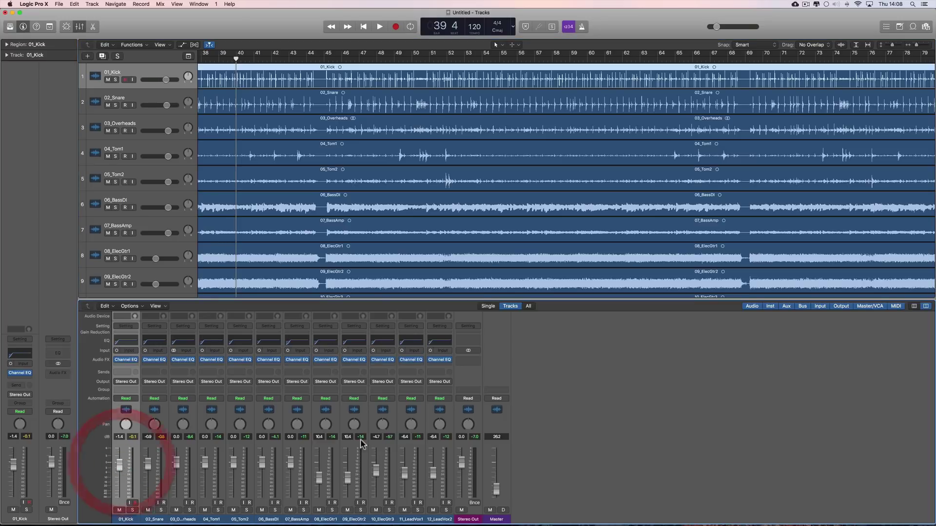
pyautogui.click(79, 28)
pyautogui.click(123, 114)
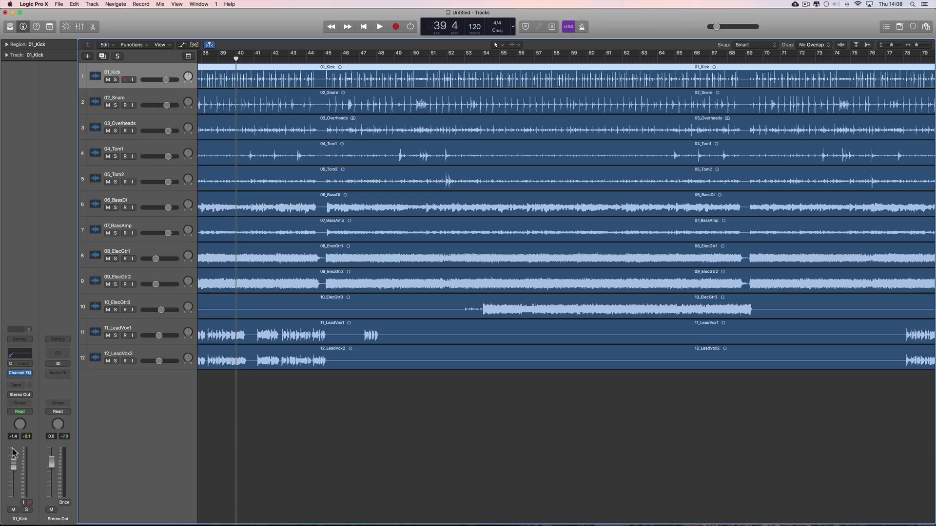
# Step: Reset the 01_Kick volume to 0.0 dB and mute every track from 04_Tom1 through 12_LeadVox2
pyautogui.keyDown('alt'); pyautogui.click(13, 464); pyautogui.keyUp('alt')
pyautogui.click(108, 156)
pyautogui.moveTo(108, 158); pyautogui.dragTo(103, 317)
pyautogui.click(131, 73)
pyautogui.click(142, 101)
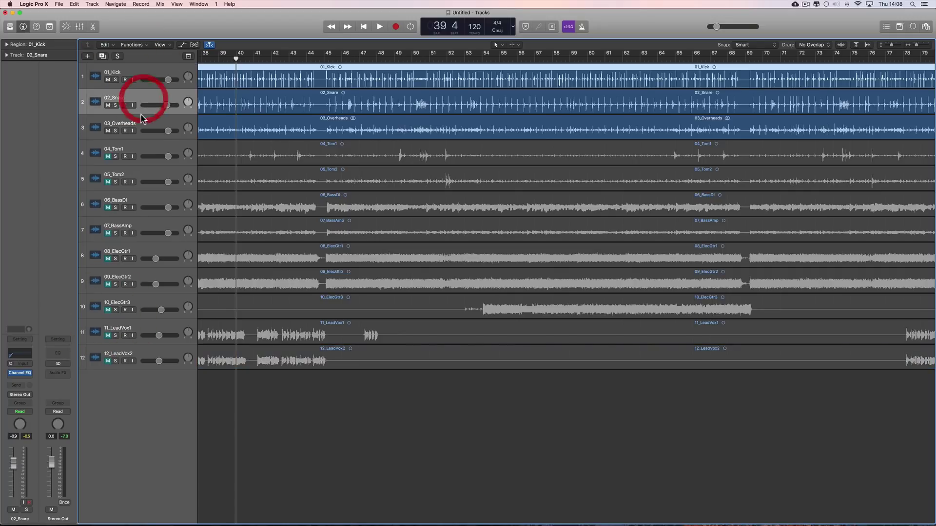
# Step: Increase the height of the 03_Overheads track to show both channels of its stereo waveform
pyautogui.click(138, 126)
pyautogui.moveTo(138, 140); pyautogui.dragTo(156, 158)
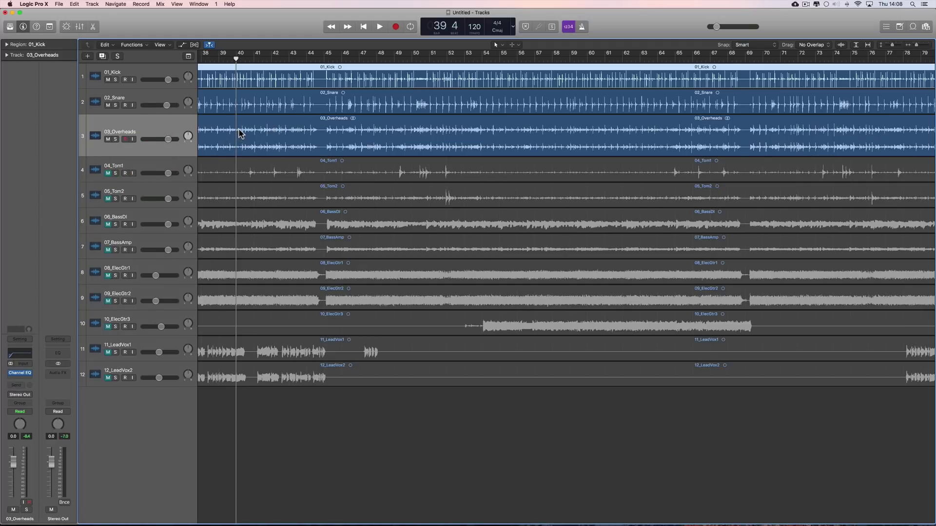
pyautogui.hscroll(-5, 239, 129)
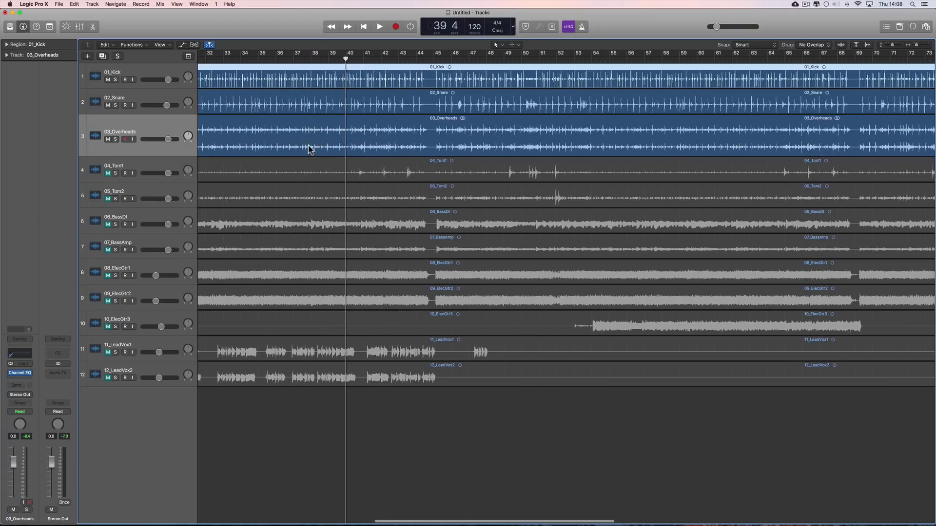
# Step: Solo 03_Overheads and audition it while raising the master volume, then stop playback and turn off the solo
pyautogui.click(115, 140)
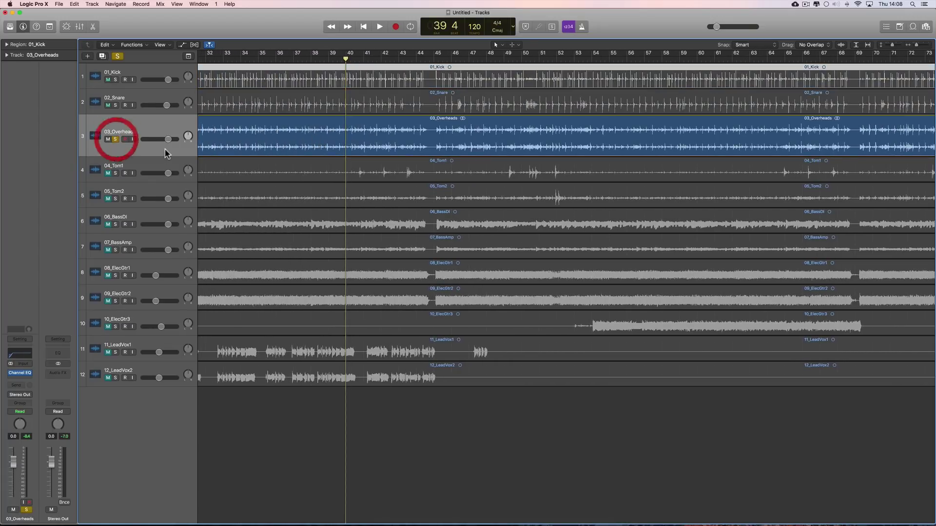
pyautogui.press('space')
pyautogui.press('space')
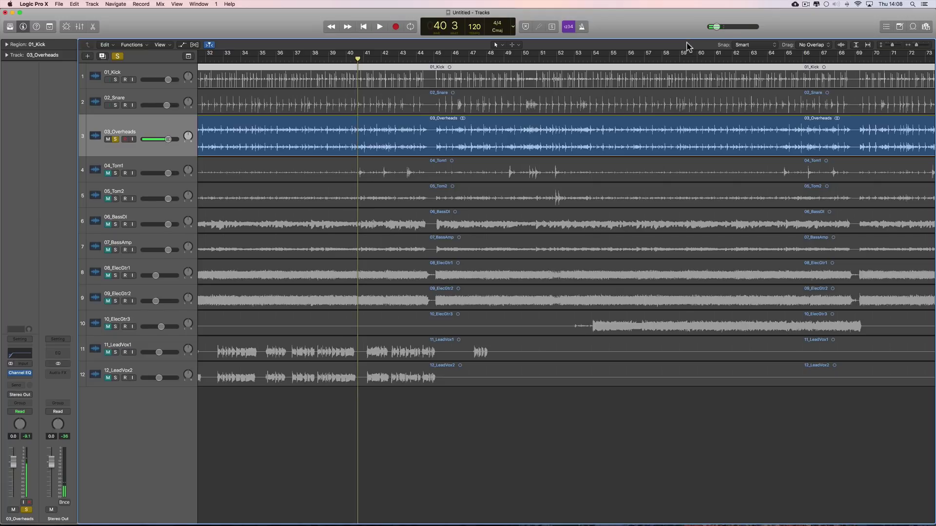
pyautogui.moveTo(717, 27); pyautogui.dragTo(742, 27)
pyautogui.press('space')
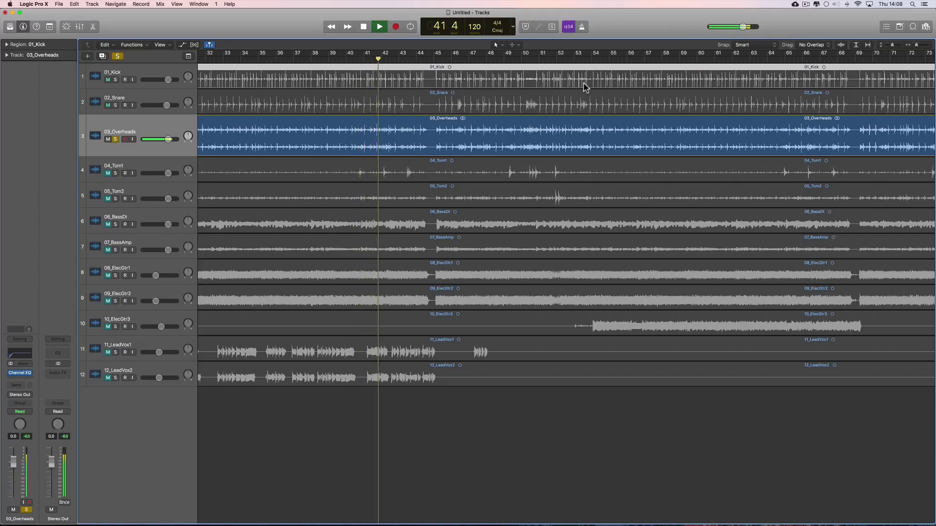
pyautogui.press('space')
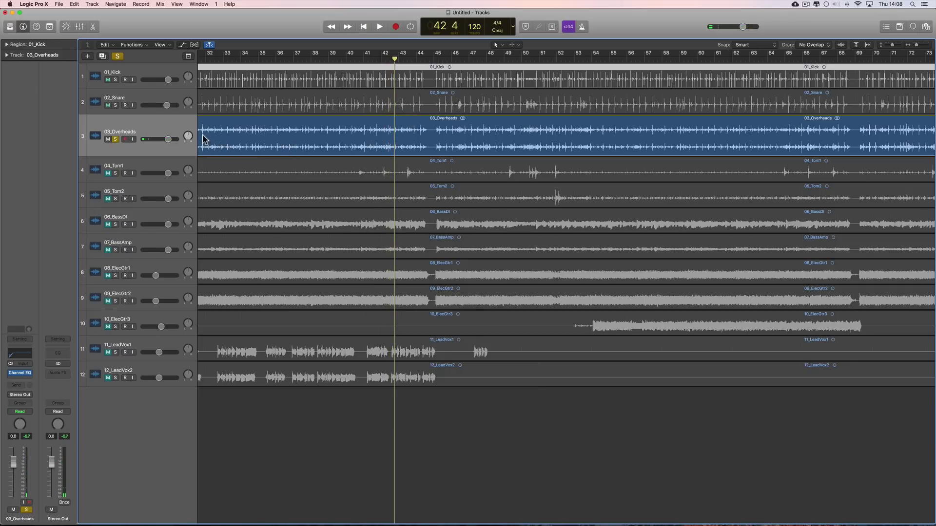
pyautogui.click(116, 139)
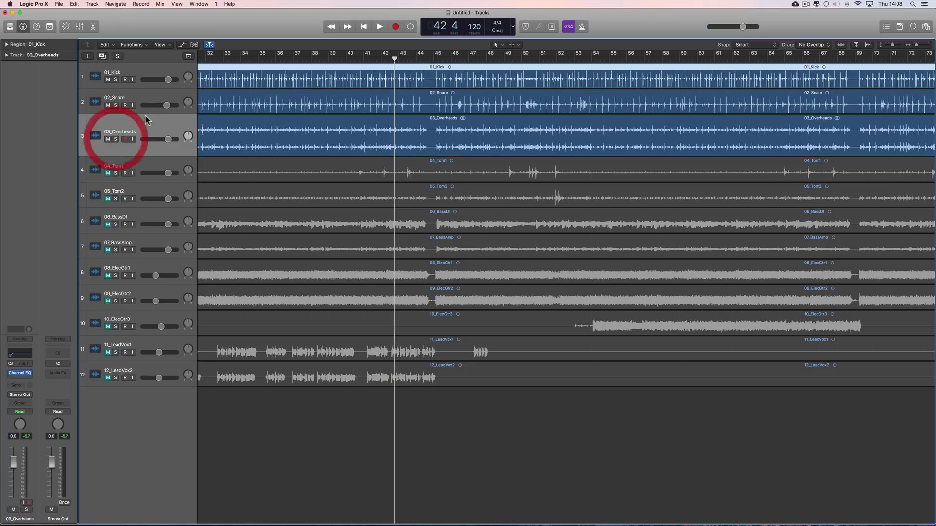
# Step: Audition the 01_Kick and 02_Snare tracks one at a time in solo, then stop playback and clear the solos
pyautogui.click(152, 85)
pyautogui.click(116, 80)
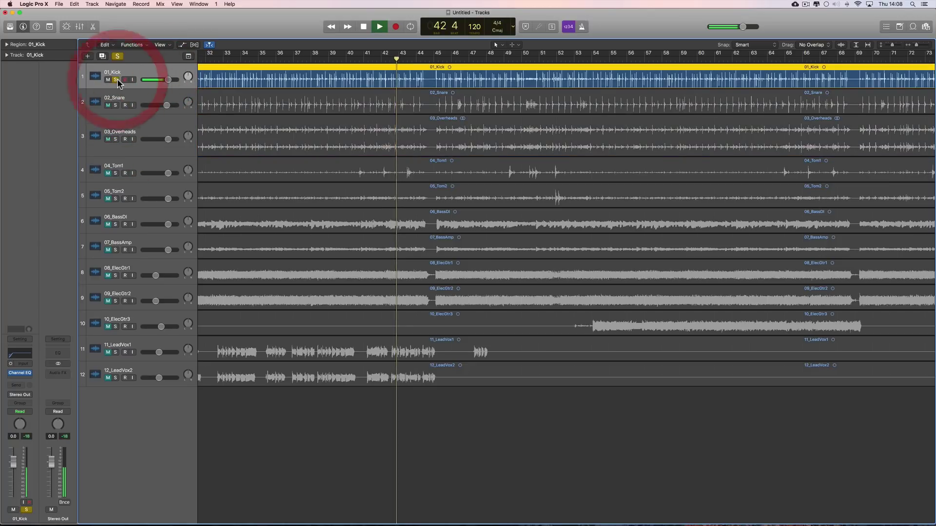
pyautogui.press('space')
pyautogui.click(115, 80)
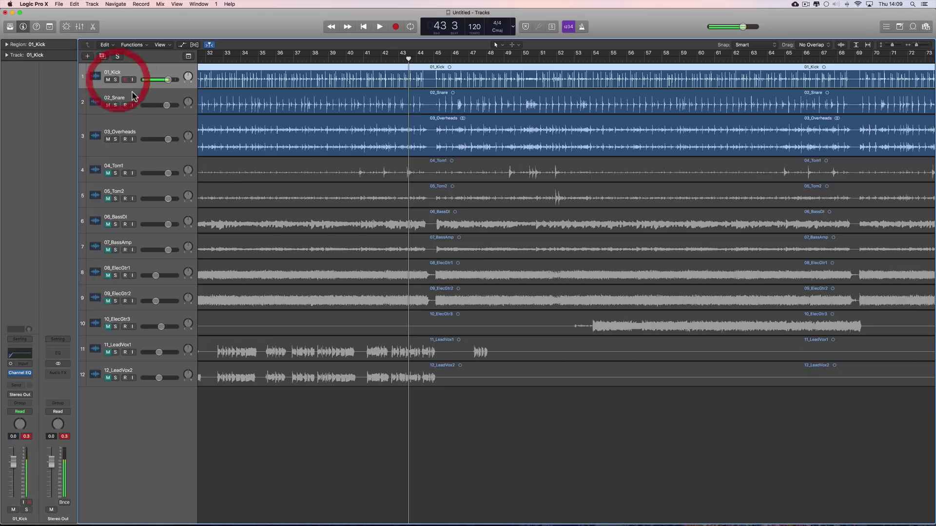
pyautogui.click(116, 105)
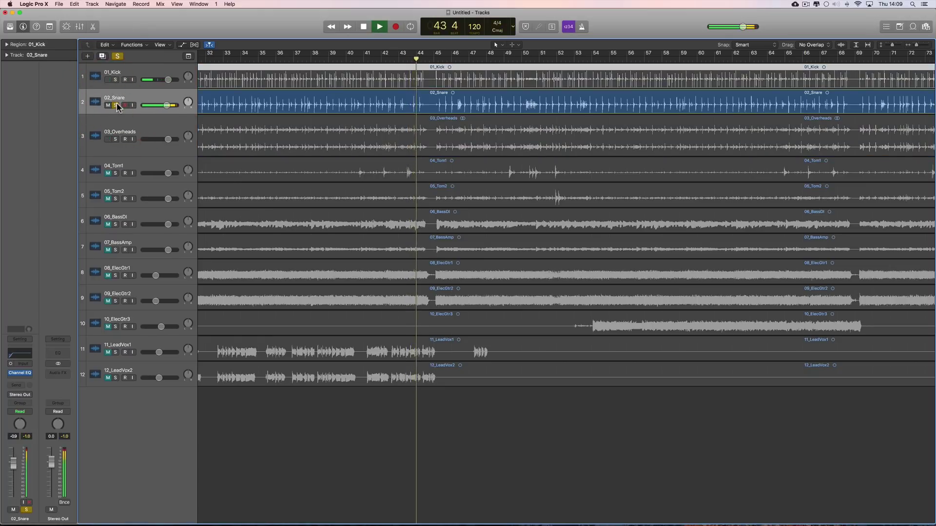
pyautogui.press('space')
pyautogui.click(115, 105)
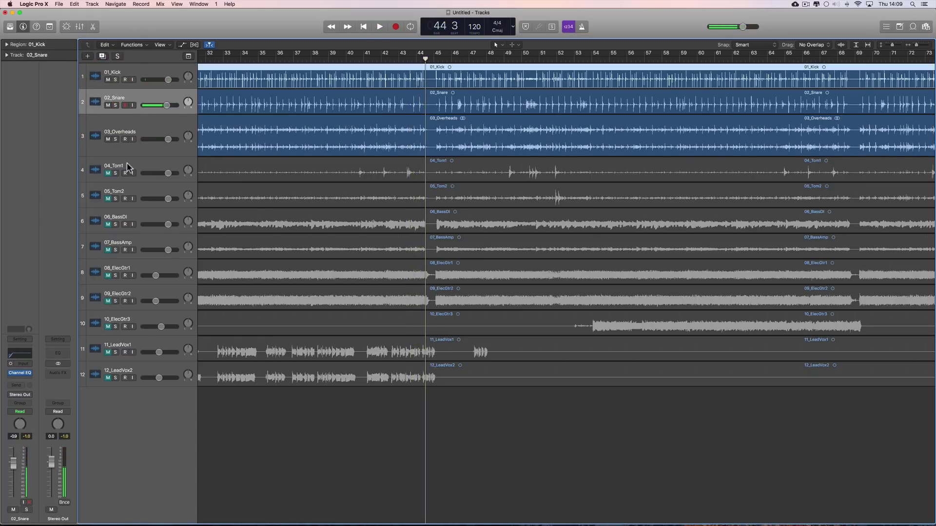
# Step: Mute the 03_Overheads and 02_Snare tracks, then briefly play the 01_Kick track on its own
pyautogui.click(130, 167)
pyautogui.click(141, 189)
pyautogui.click(139, 166)
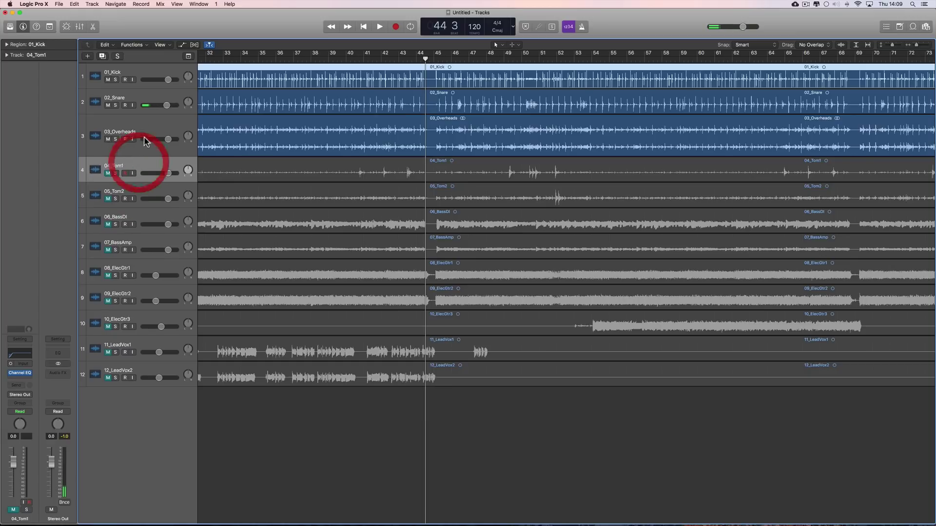
pyautogui.click(109, 139)
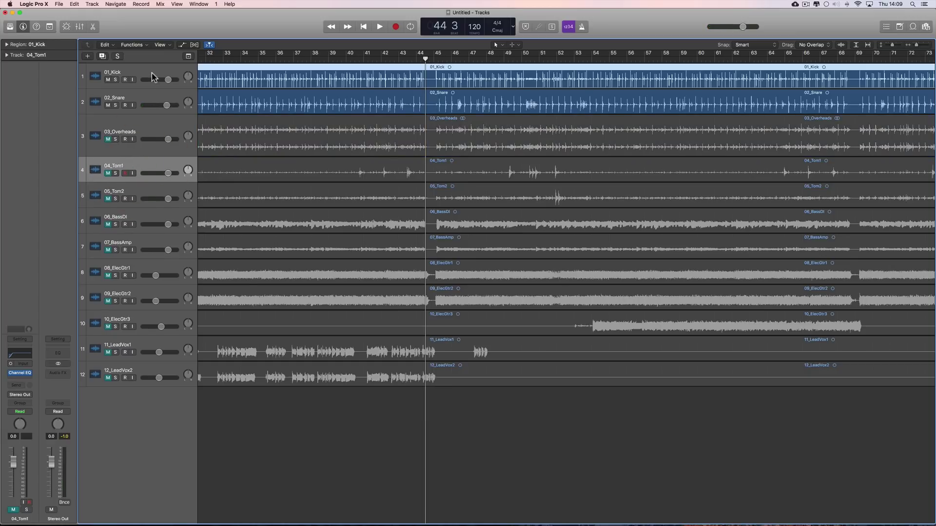
pyautogui.click(153, 76)
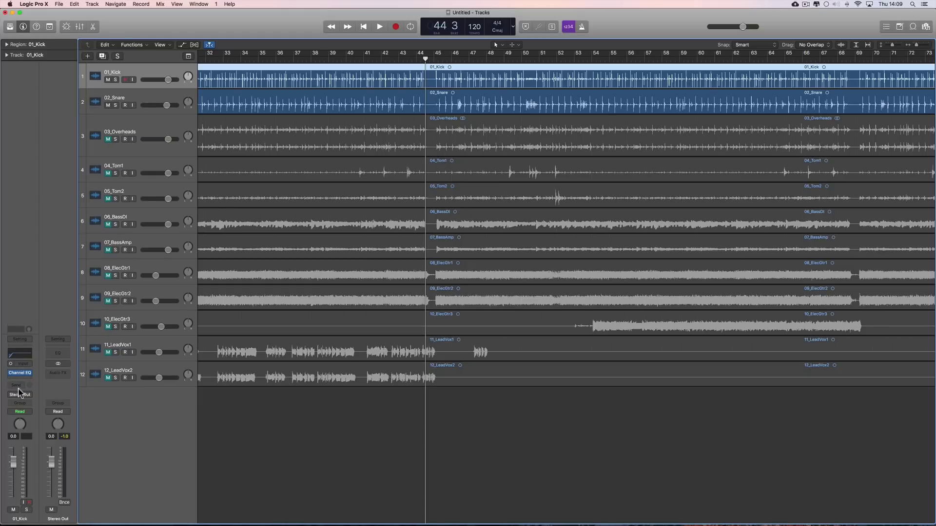
pyautogui.click(109, 107)
pyautogui.press('space')
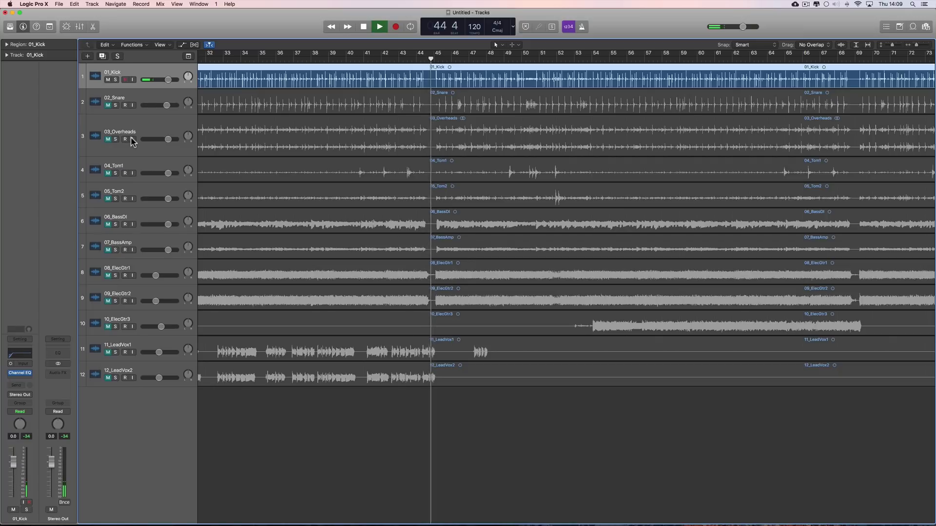
pyautogui.press('space')
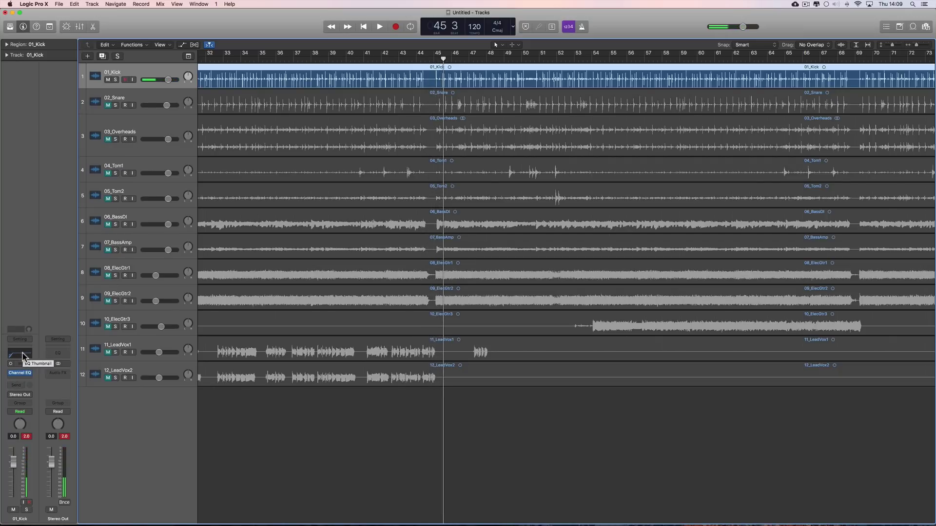
# Step: In the 01_Kick Channel EQ, cut 750 Hz by 6.0 dB and boost 100 Hz by 4.0 dB with a Q of 0.75
pyautogui.click(22, 355)
pyautogui.moveTo(426, 142); pyautogui.dragTo(347, 157)
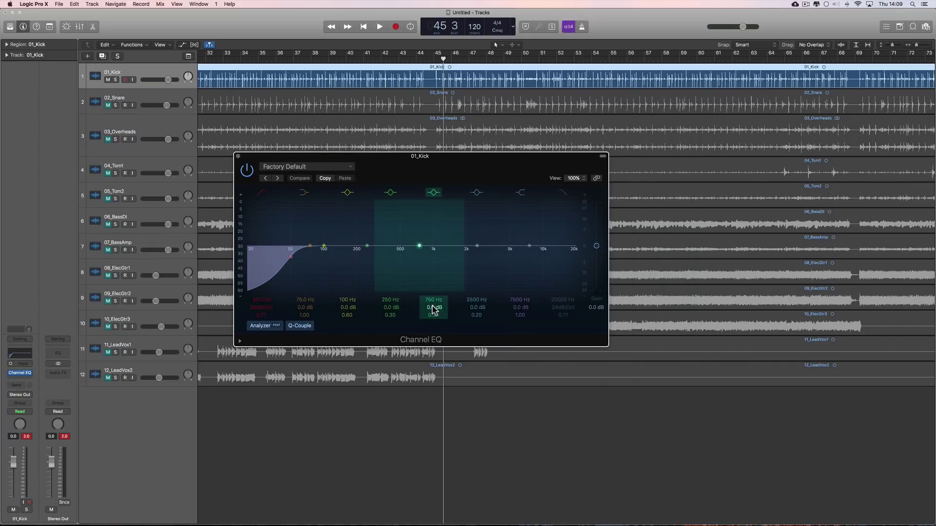
pyautogui.moveTo(431, 308); pyautogui.dragTo(432, 316)
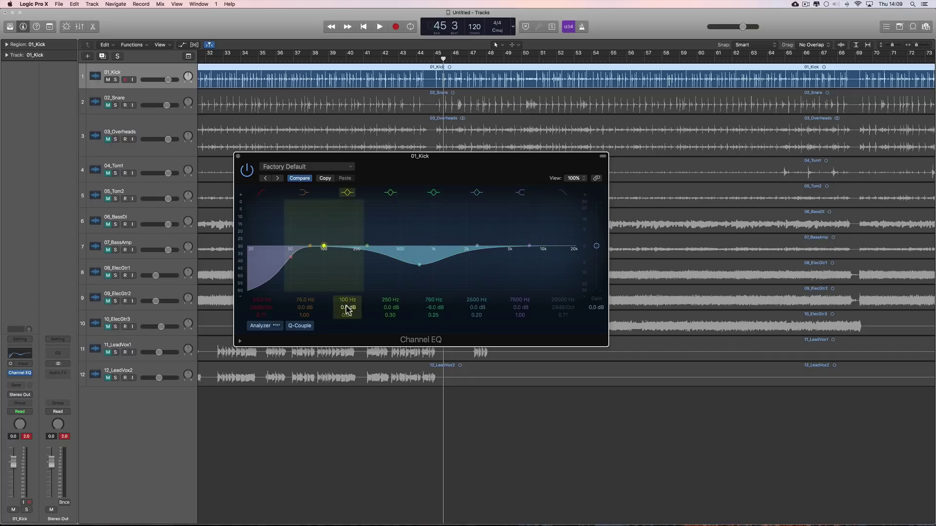
pyautogui.moveTo(347, 309); pyautogui.dragTo(347, 298)
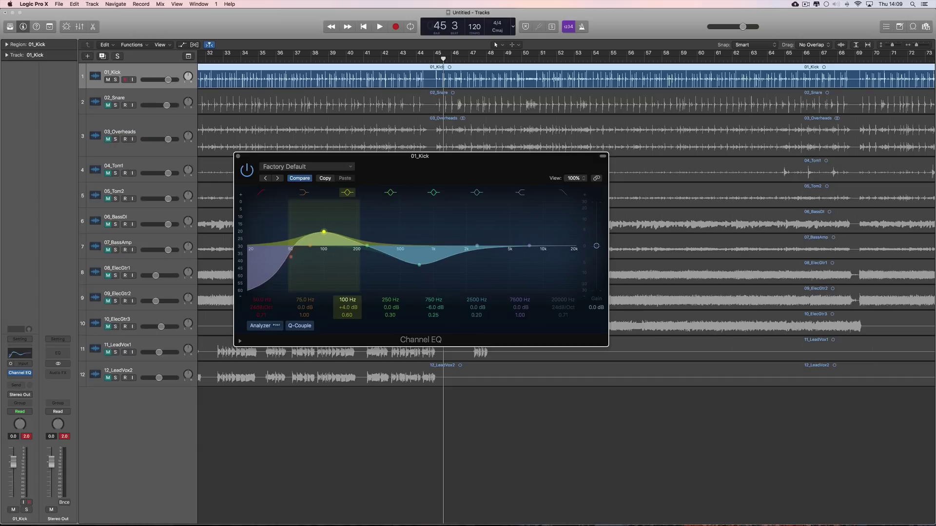
pyautogui.moveTo(348, 316); pyautogui.dragTo(348, 310)
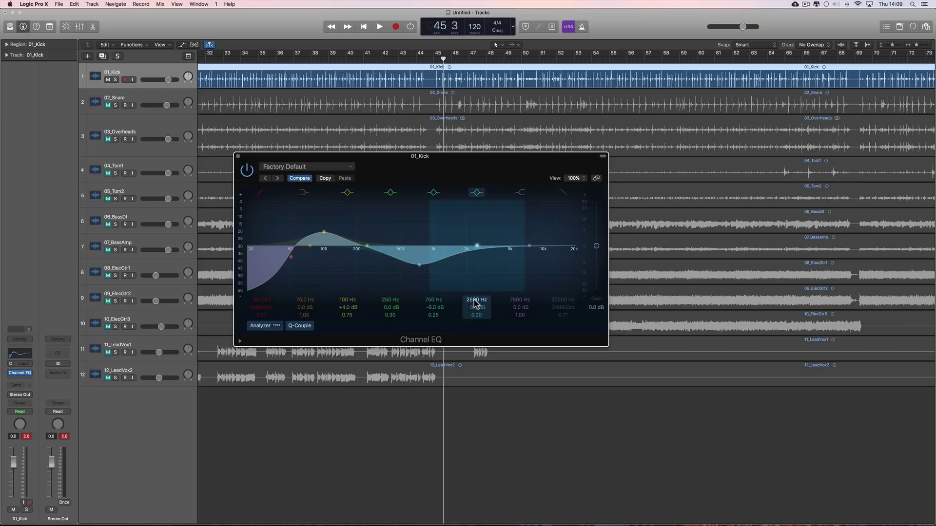
# Step: Boost 3800 Hz by 3.0 dB with Q 0.75 in the kick EQ and set the 100 Hz band to +4.5 dB, Q 1.10
pyautogui.moveTo(477, 316)
pyautogui.mouseDown()
pyautogui.moveTo(476, 304)
pyautogui.moveTo(477, 312)
pyautogui.mouseUp()
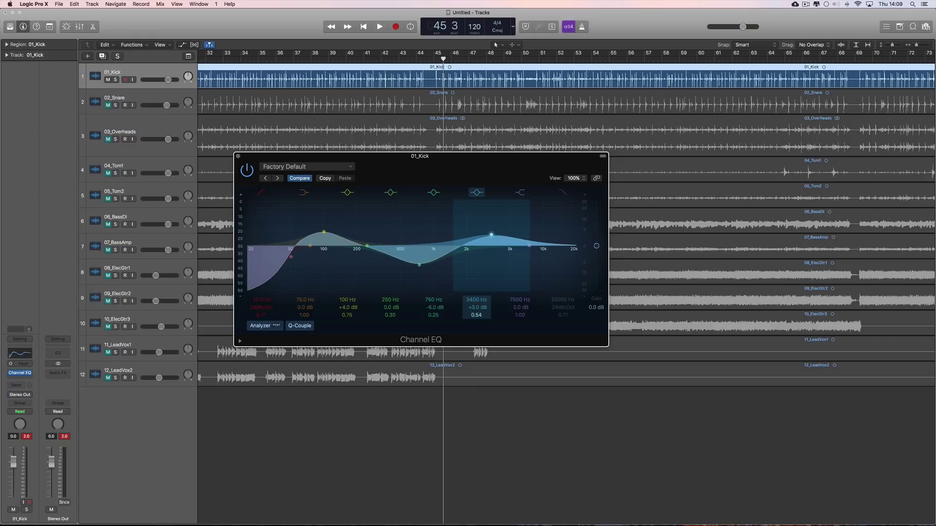
pyautogui.click(471, 301)
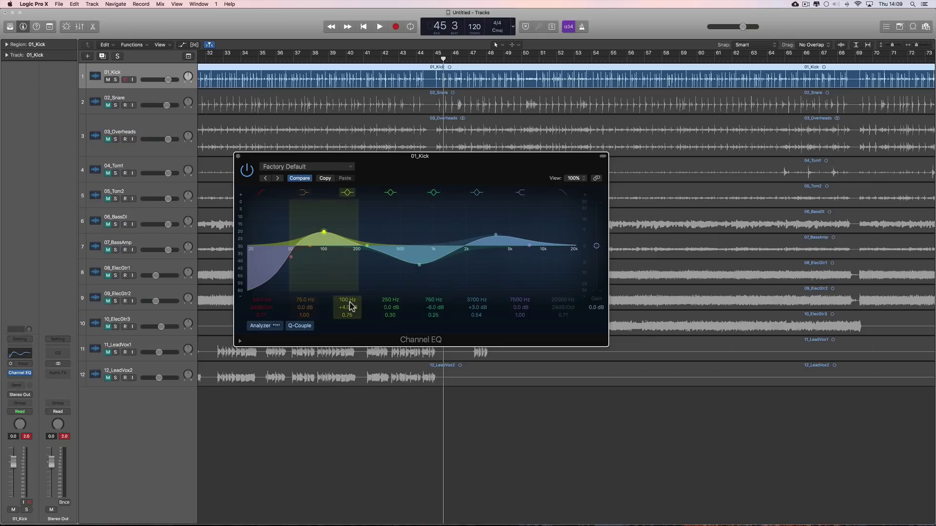
pyautogui.moveTo(347, 311)
pyautogui.mouseDown()
pyautogui.moveTo(346, 319)
pyautogui.moveTo(345, 303)
pyautogui.mouseUp()
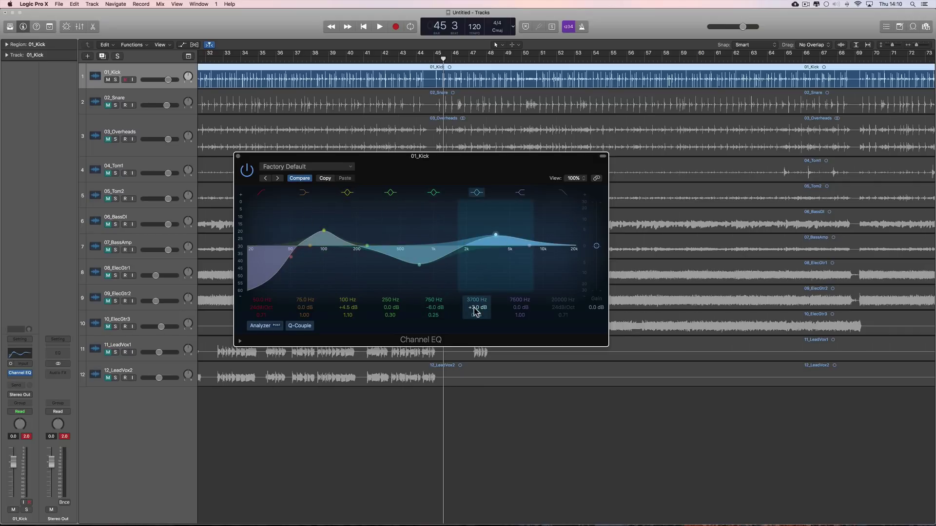
pyautogui.moveTo(477, 318); pyautogui.dragTo(476, 314)
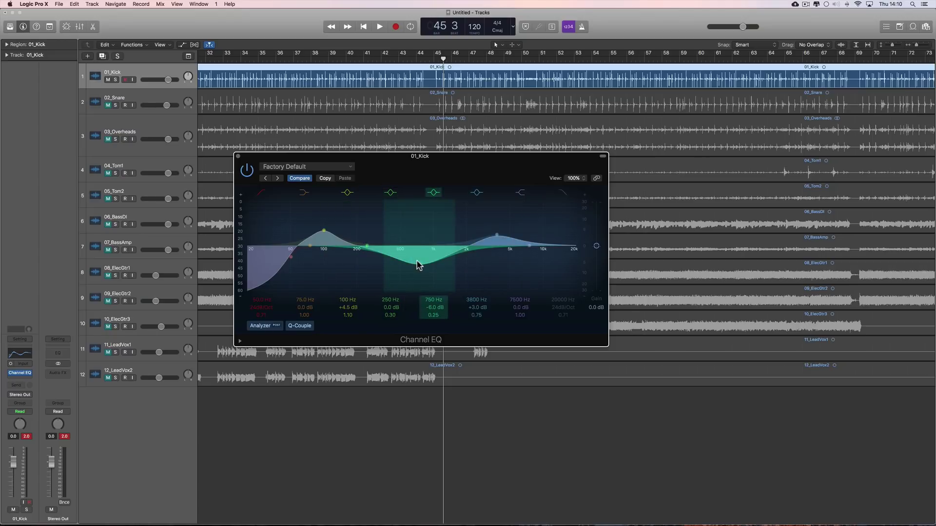
# Step: Play the kick and compare its sound with the Channel EQ active and bypassed, leaving the EQ on
pyautogui.press('space')
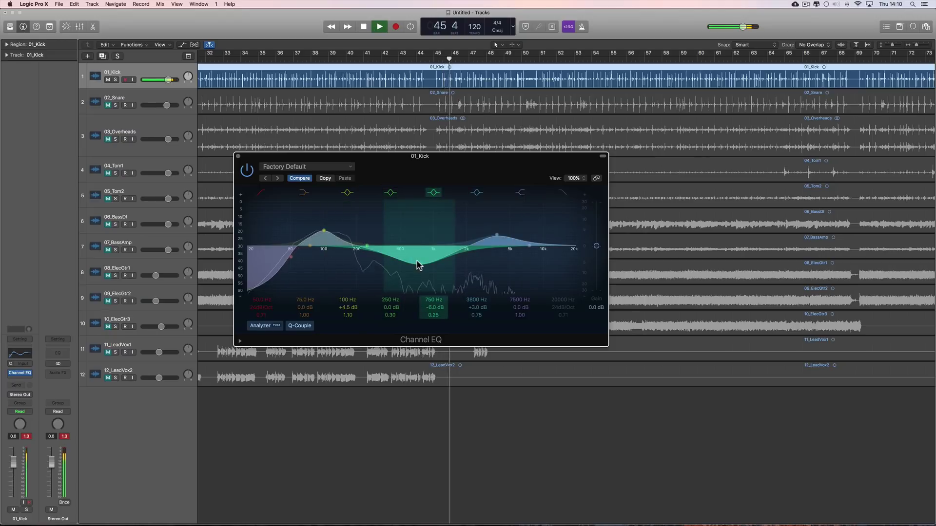
pyautogui.press('space')
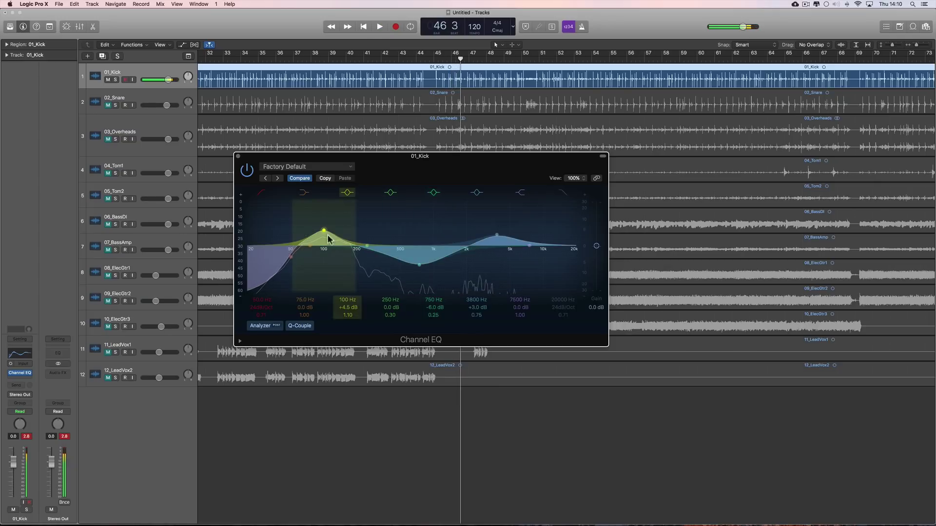
pyautogui.click(247, 171)
pyautogui.press('space')
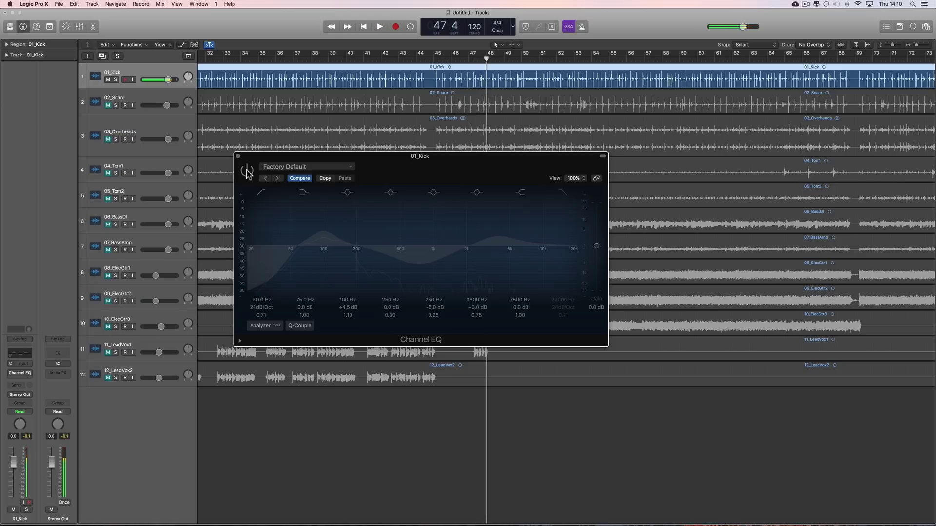
pyautogui.click(247, 171)
pyautogui.press('space')
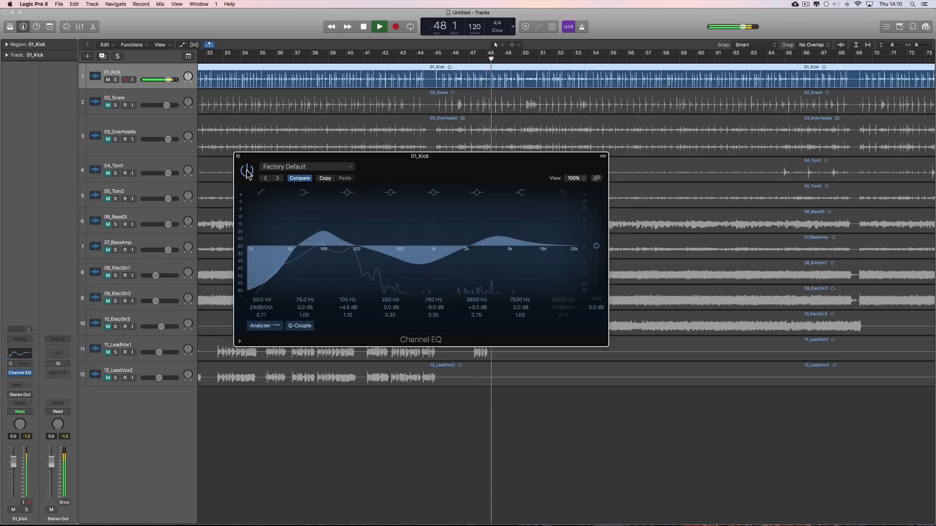
pyautogui.press('space')
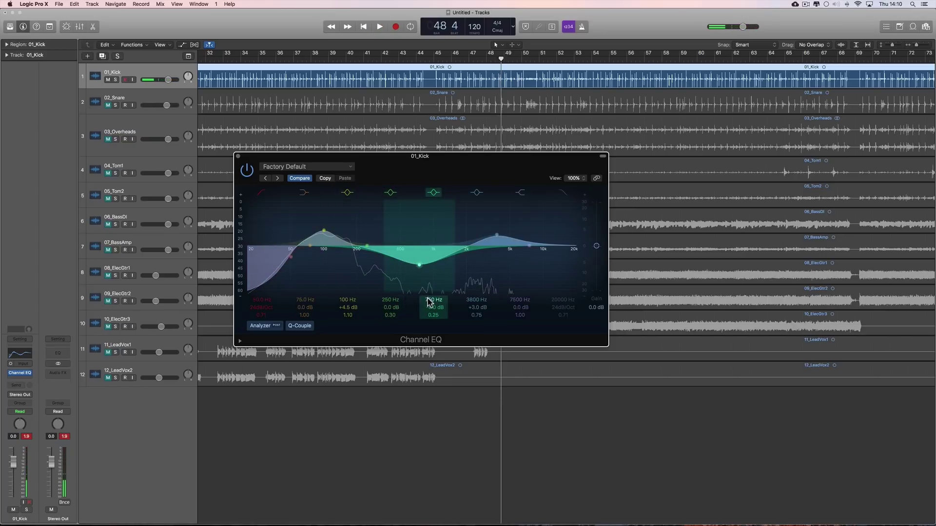
# Step: Sweep the kick EQ's -6.0 dB mid cut through the low and middle frequencies and set it to 275 Hz
pyautogui.moveTo(427, 299); pyautogui.dragTo(428, 319)
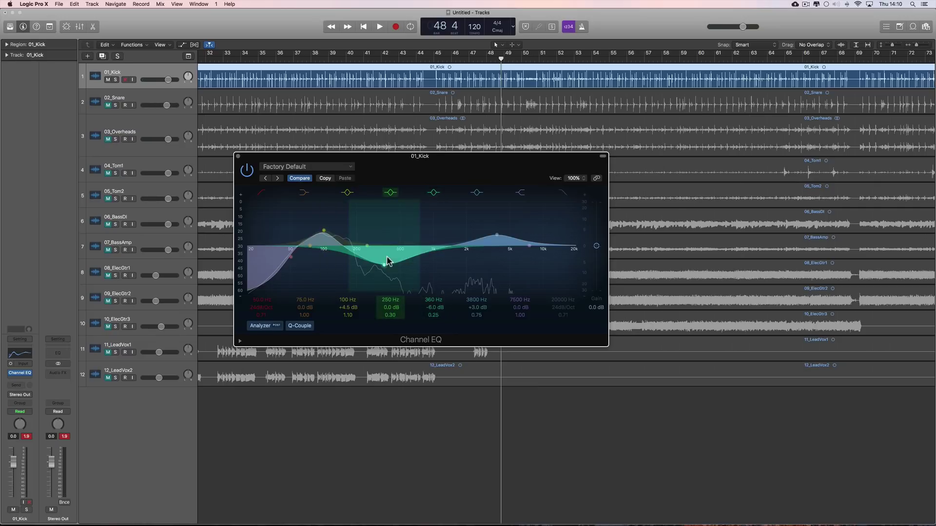
pyautogui.moveTo(433, 303); pyautogui.dragTo(433, 322)
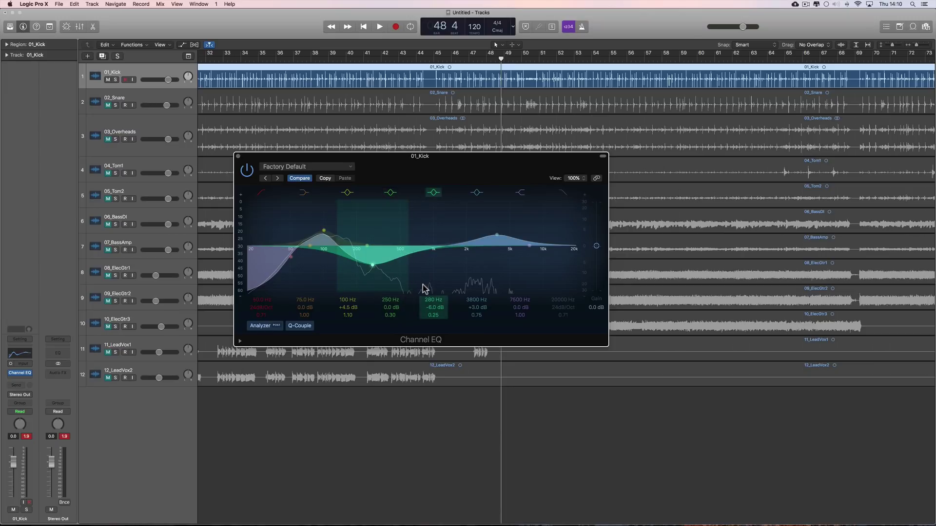
pyautogui.moveTo(436, 290)
pyautogui.mouseDown()
pyautogui.moveTo(437, 268)
pyautogui.moveTo(436, 289)
pyautogui.mouseUp()
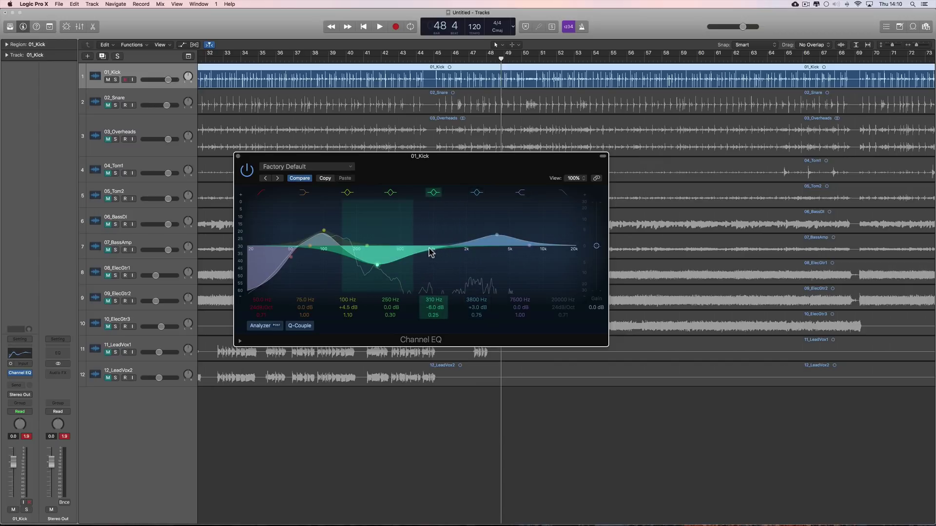
pyautogui.moveTo(379, 265); pyautogui.dragTo(425, 265)
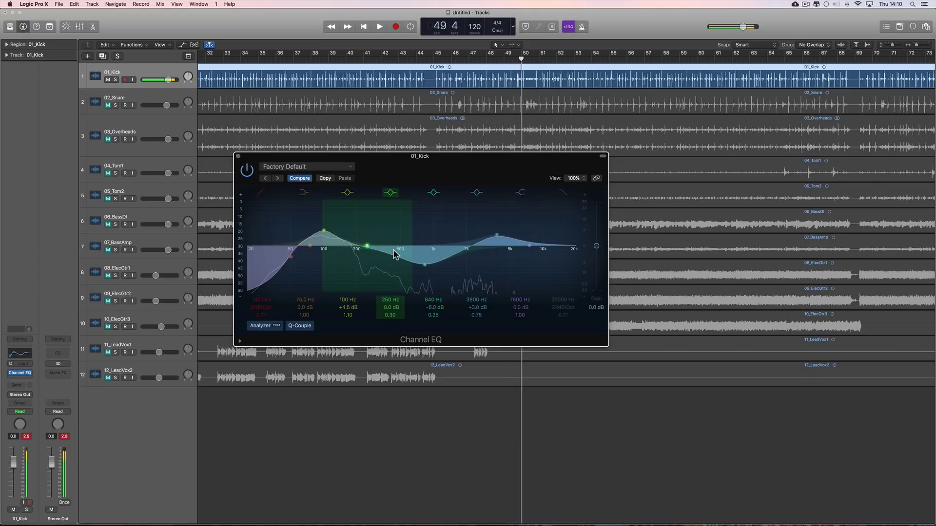
pyautogui.moveTo(429, 301); pyautogui.dragTo(429, 327)
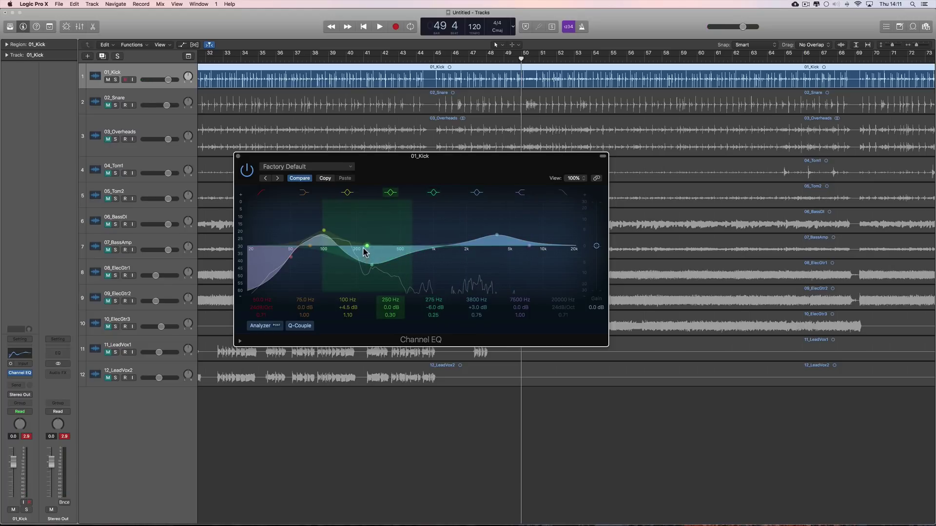
# Step: Audition the kick, shift its EQ's mid cut to 290 Hz and raise the 100 Hz boost to +6.0 dB
pyautogui.press('space')
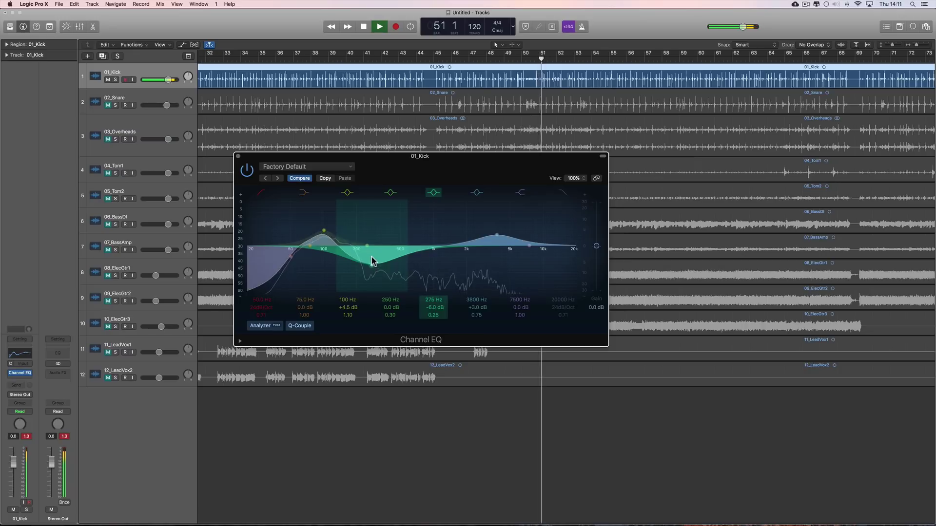
pyautogui.press('space')
pyautogui.moveTo(428, 302); pyautogui.dragTo(430, 297)
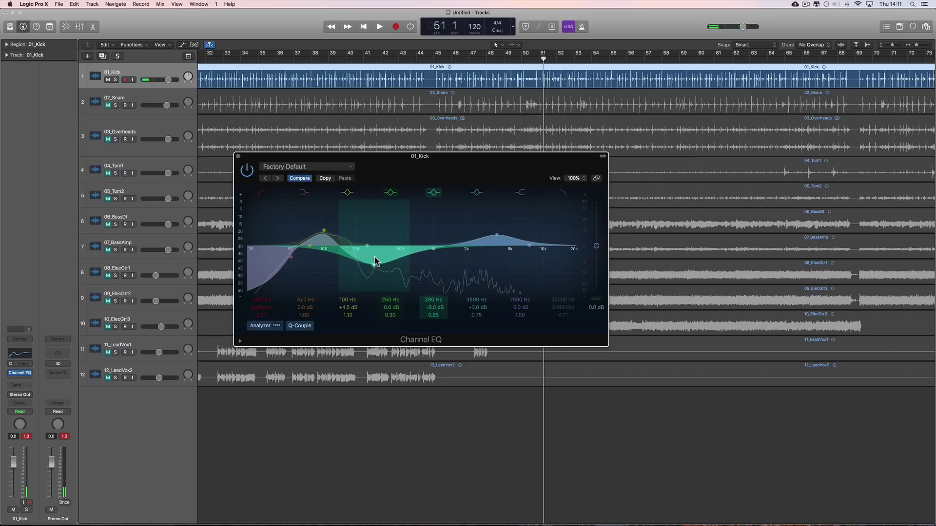
pyautogui.moveTo(324, 233); pyautogui.dragTo(324, 230)
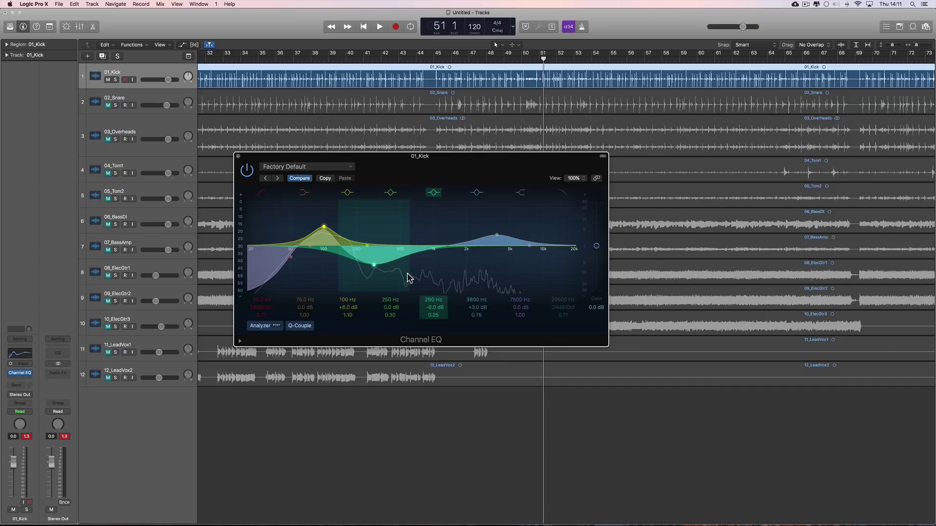
# Step: Try the kick EQ's mid cut at 980 Hz, -4.5 dB and at 305 Hz, -9.0 dB while listening
pyautogui.moveTo(375, 269); pyautogui.dragTo(432, 261)
pyautogui.click(365, 249)
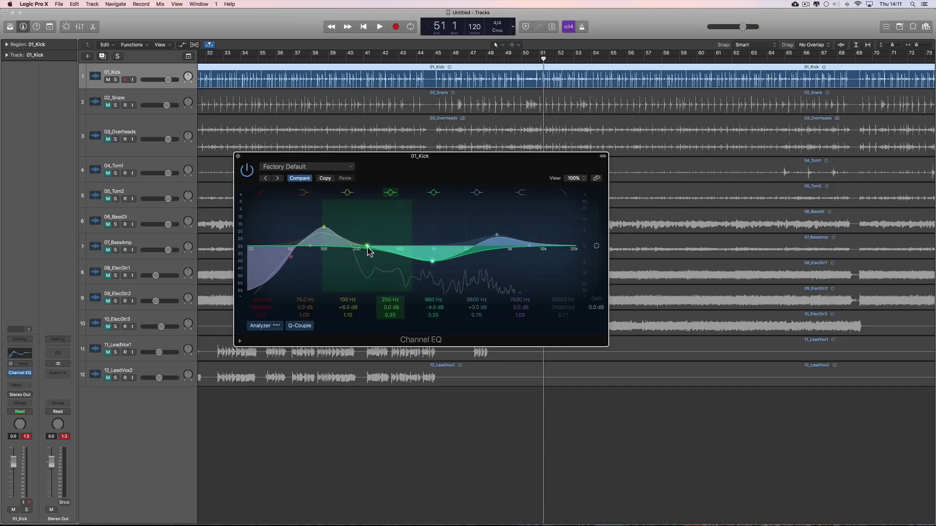
pyautogui.press('space')
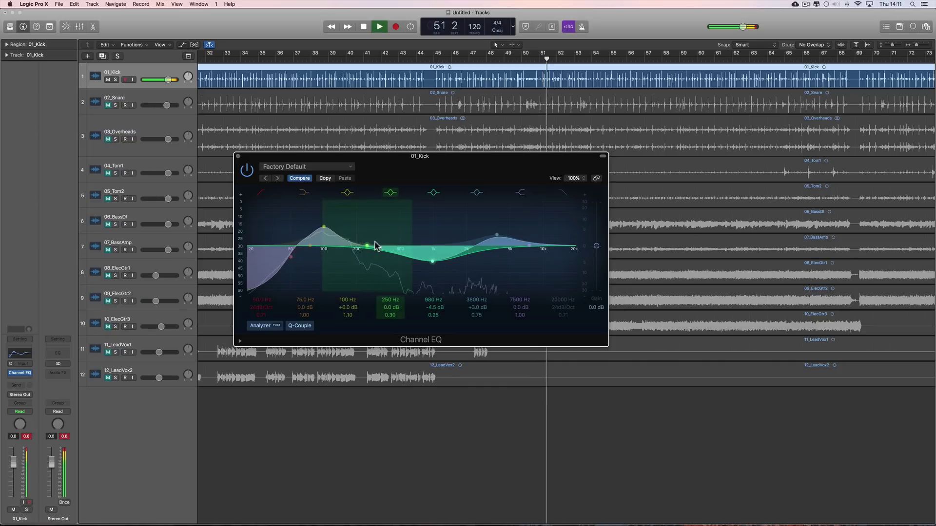
pyautogui.moveTo(434, 263); pyautogui.dragTo(370, 273)
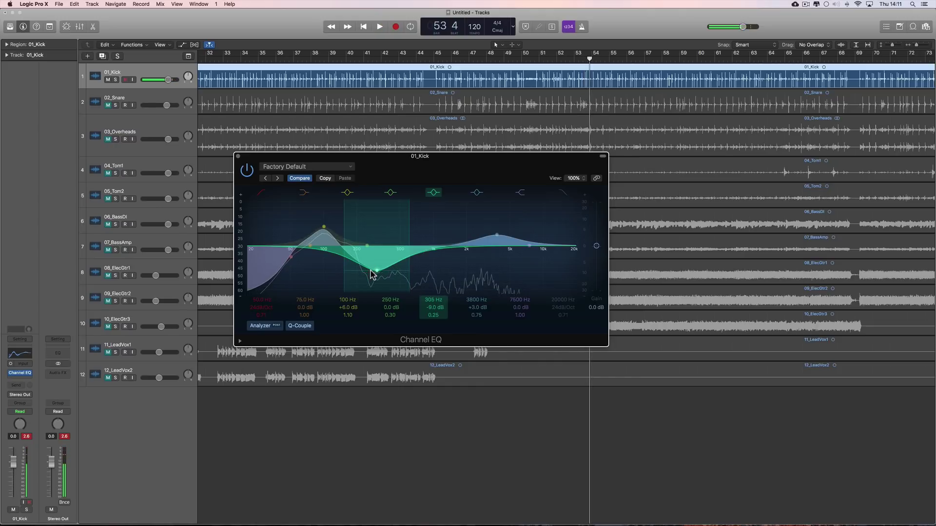
# Step: Try two separate mid cuts on the kick, at 230 Hz, -6.5 dB and 930 Hz, -4.0 dB, auditioning between changes
pyautogui.moveTo(376, 271)
pyautogui.mouseDown()
pyautogui.moveTo(433, 269)
pyautogui.moveTo(365, 268)
pyautogui.mouseUp()
pyautogui.press('space')
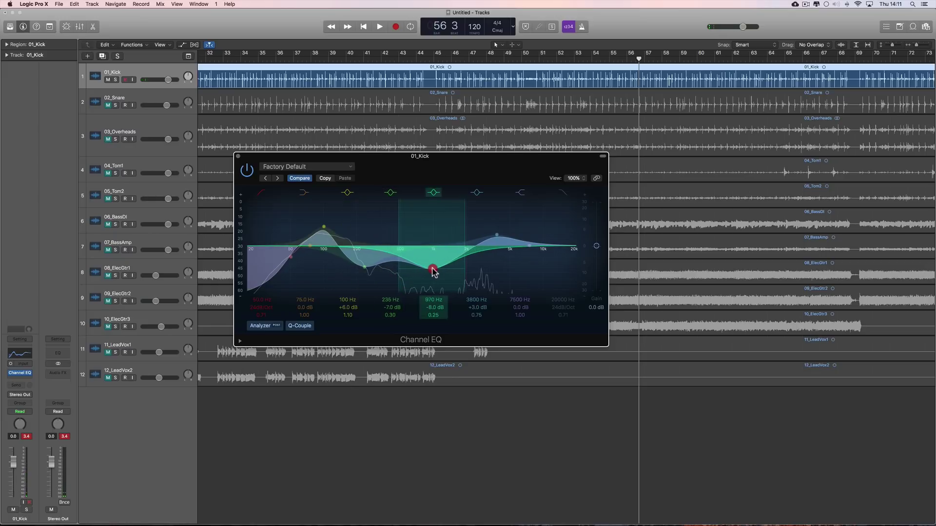
pyautogui.moveTo(434, 271); pyautogui.dragTo(431, 270)
pyautogui.moveTo(364, 266); pyautogui.dragTo(365, 266)
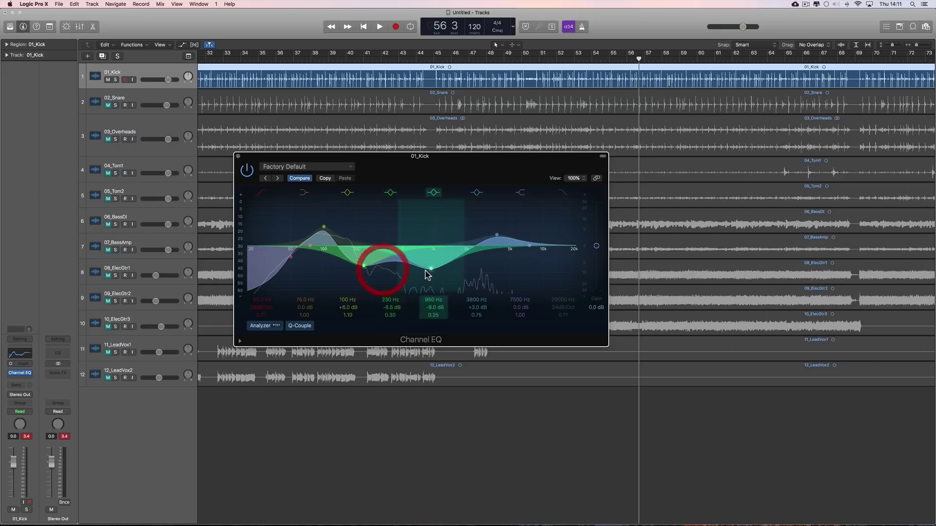
pyautogui.moveTo(432, 271); pyautogui.dragTo(429, 269)
pyautogui.press('space')
pyautogui.press('space')
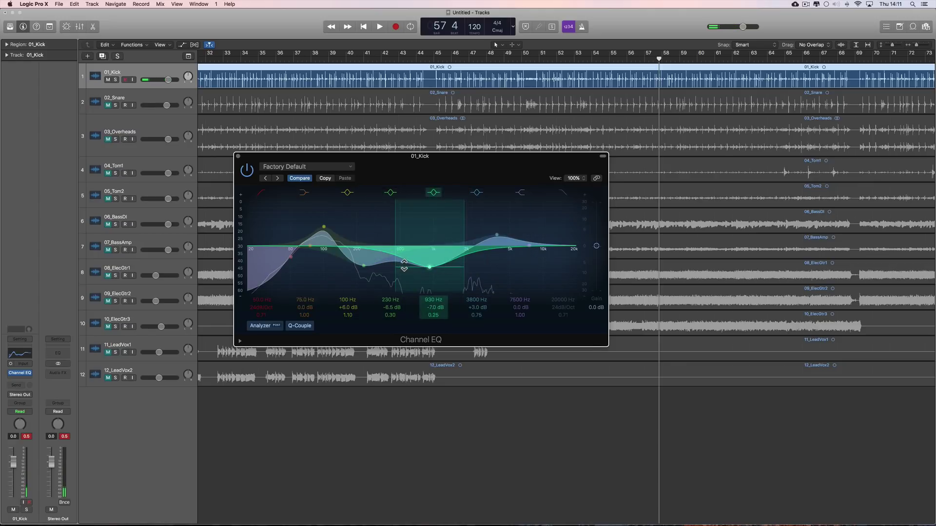
pyautogui.press('space')
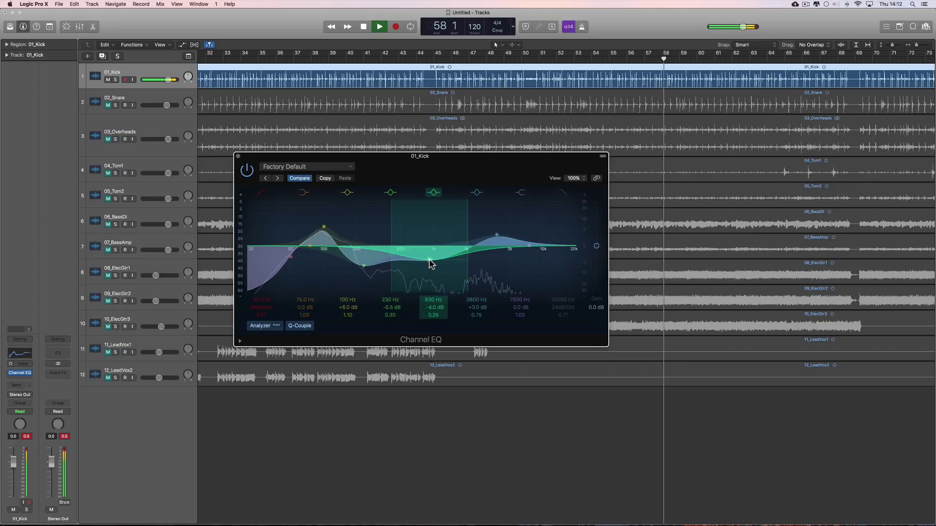
# Step: Use a single kick mid cut at 405 Hz, -8.0 dB, Q 0.23, and set the low boost to 99 Hz, +4.0 dB
pyautogui.moveTo(429, 262); pyautogui.dragTo(387, 269)
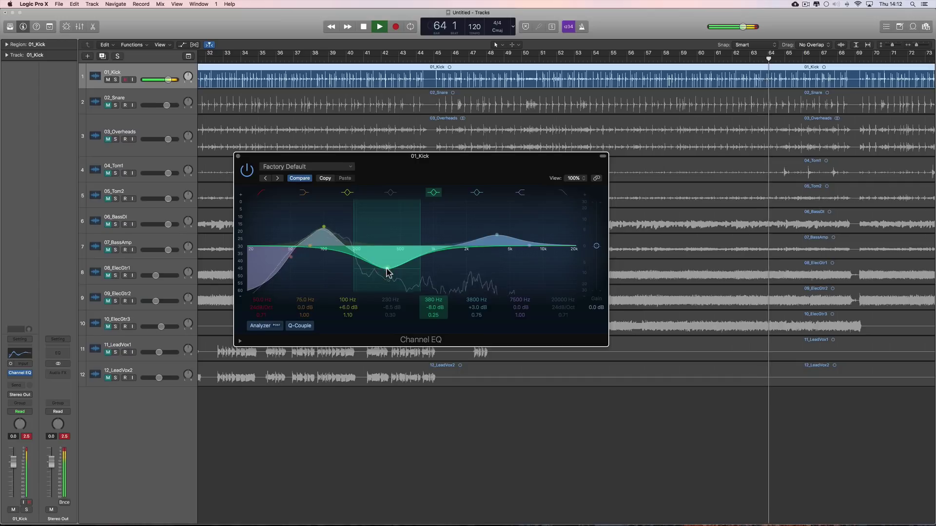
pyautogui.moveTo(434, 314); pyautogui.dragTo(431, 298)
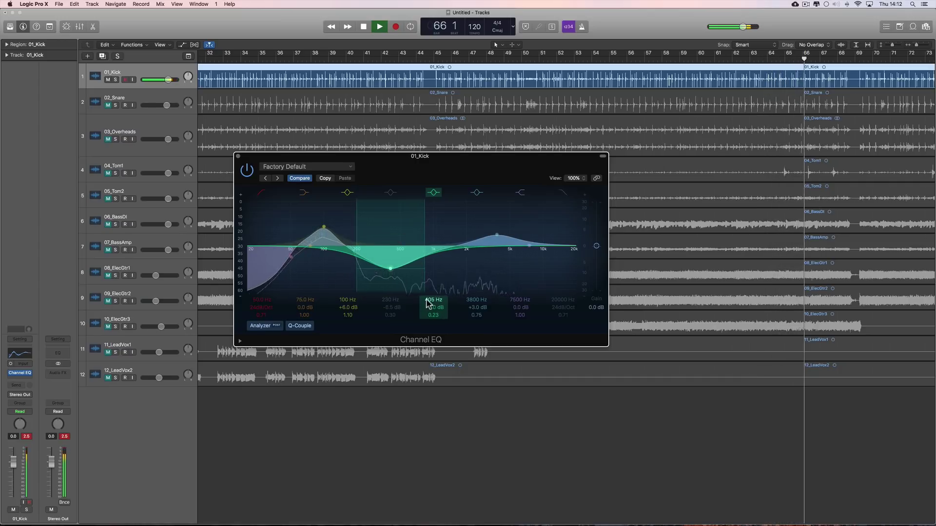
pyautogui.press('space')
pyautogui.click(323, 228)
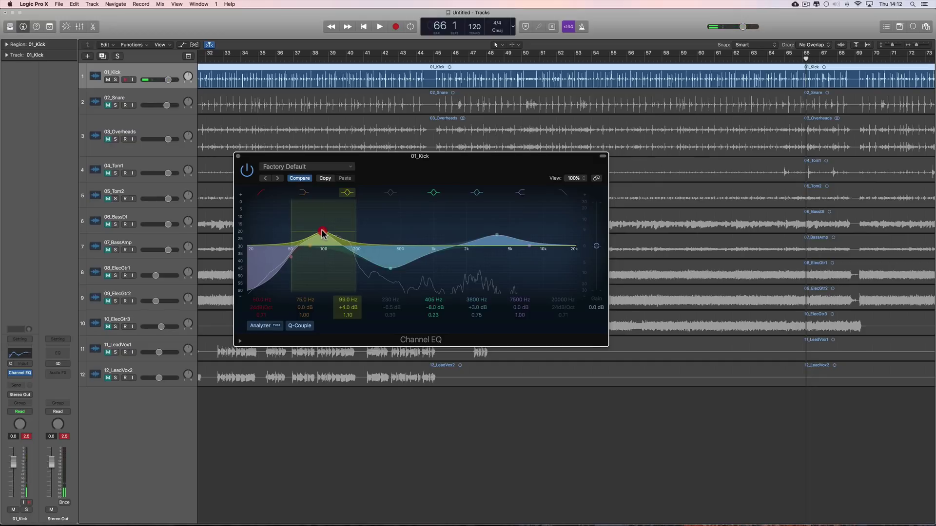
# Step: Set the kick EQ's upper boost to 3050 Hz, +3.5 dB and ease the 405 Hz cut to -6.0 dB while auditioning
pyautogui.press('space')
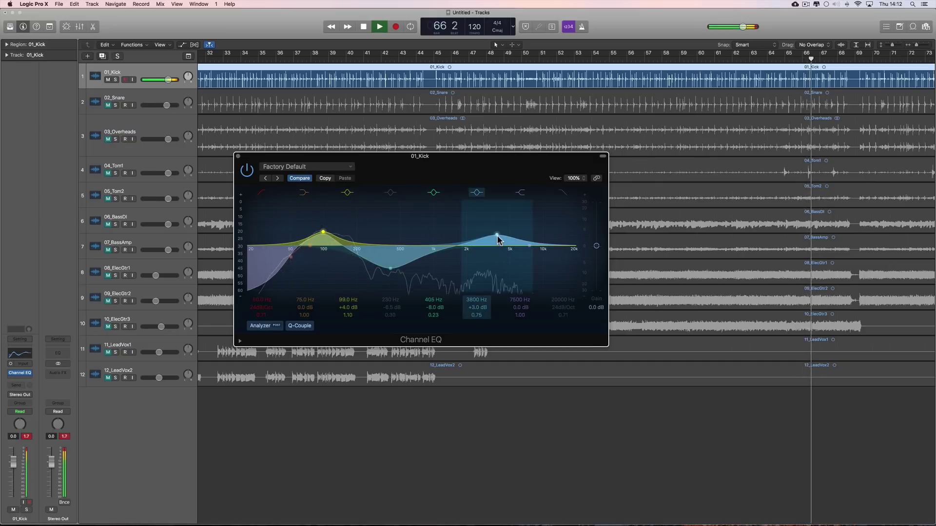
pyautogui.moveTo(497, 235)
pyautogui.mouseDown()
pyautogui.moveTo(509, 238)
pyautogui.moveTo(498, 238)
pyautogui.mouseUp()
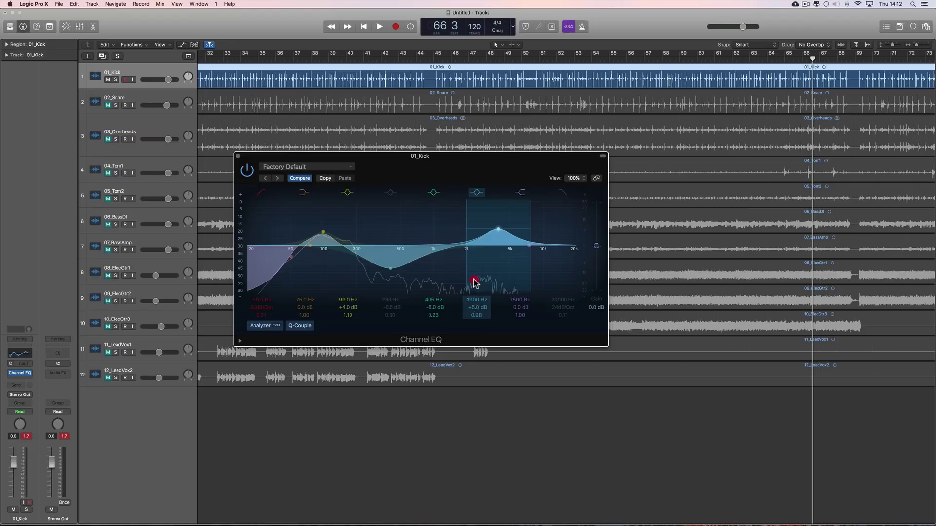
pyautogui.moveTo(503, 229); pyautogui.dragTo(499, 229)
pyautogui.moveTo(471, 302)
pyautogui.mouseDown()
pyautogui.moveTo(471, 337)
pyautogui.moveTo(471, 315)
pyautogui.mouseUp()
pyautogui.press('space')
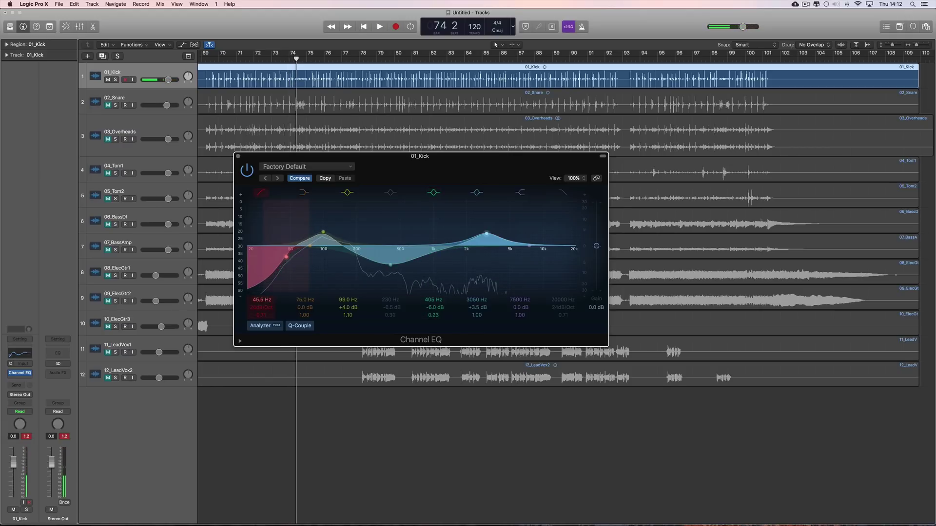
# Step: Set the kick's 99 Hz boost to +5.0 dB with Q 0.88, listen to the result and close the Channel EQ
pyautogui.press('space')
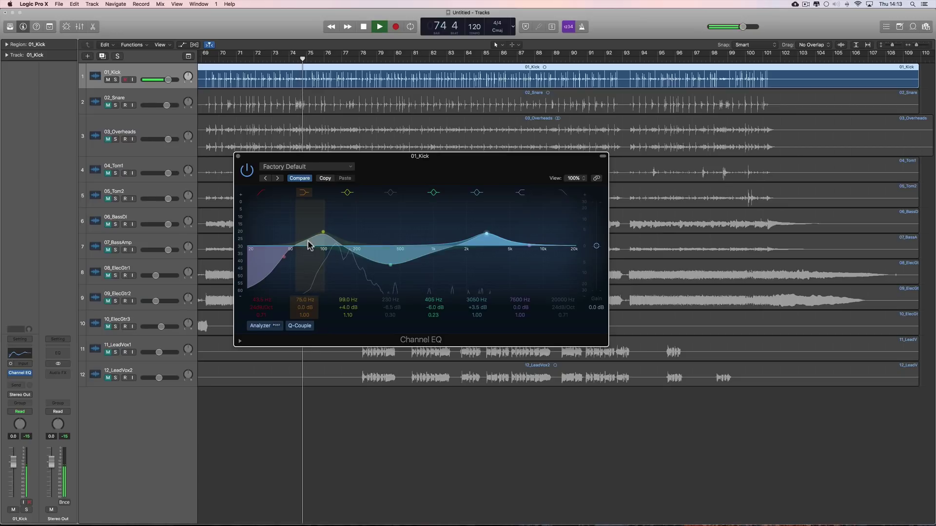
pyautogui.moveTo(323, 233)
pyautogui.mouseDown()
pyautogui.moveTo(314, 224)
pyautogui.moveTo(322, 233)
pyautogui.mouseUp()
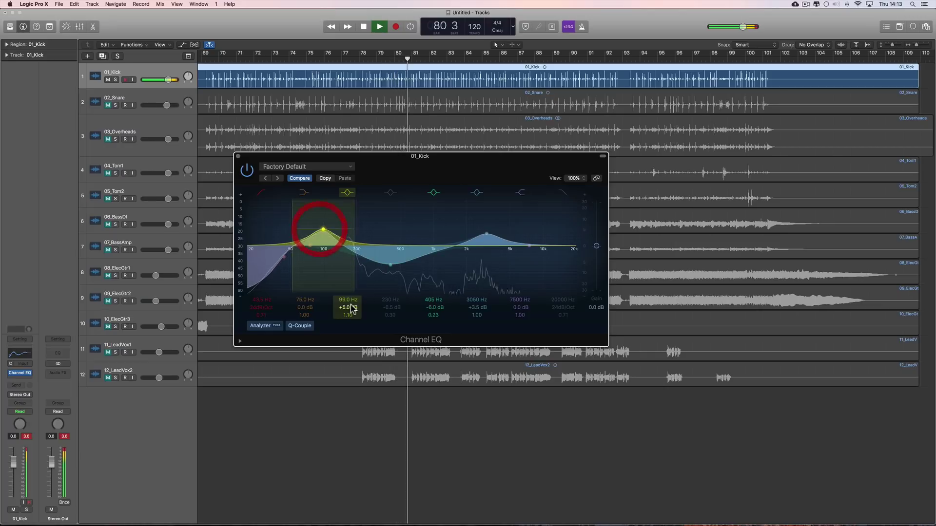
pyautogui.moveTo(348, 315); pyautogui.dragTo(348, 317)
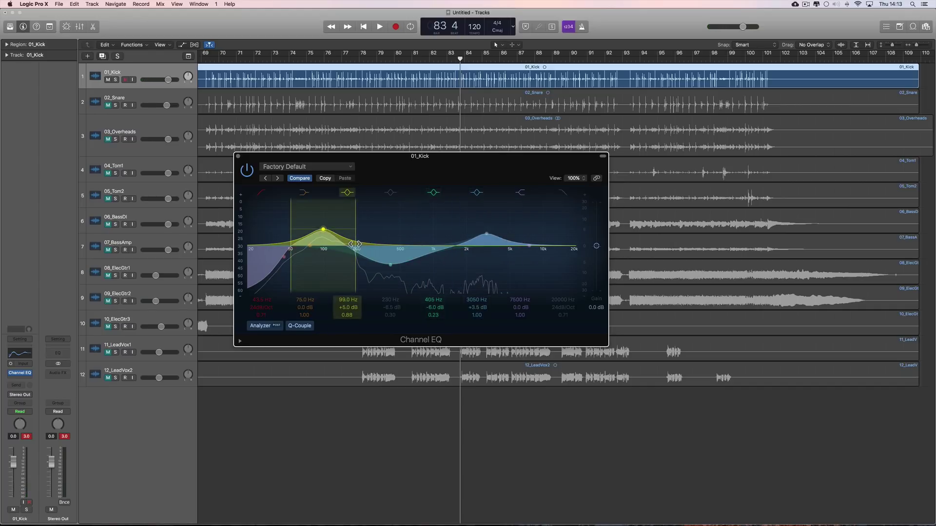
pyautogui.press('space')
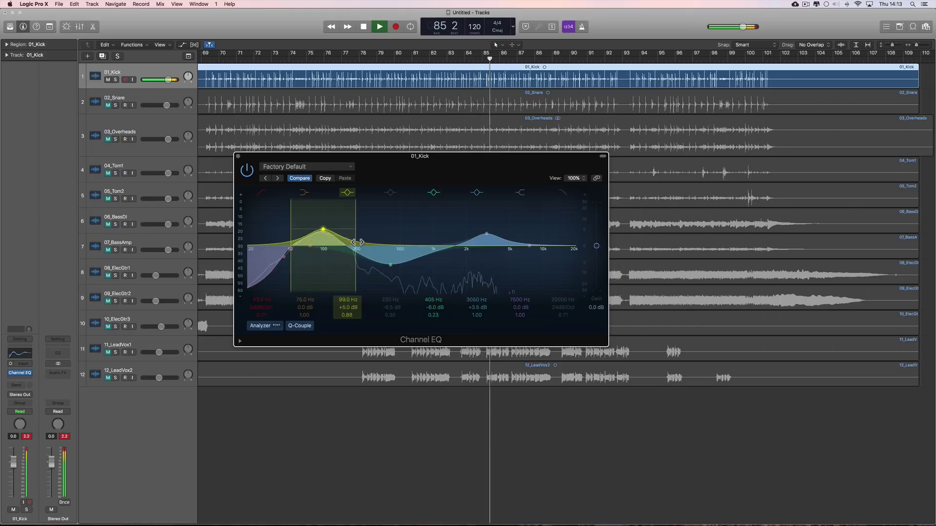
pyautogui.press('space')
pyautogui.click(238, 156)
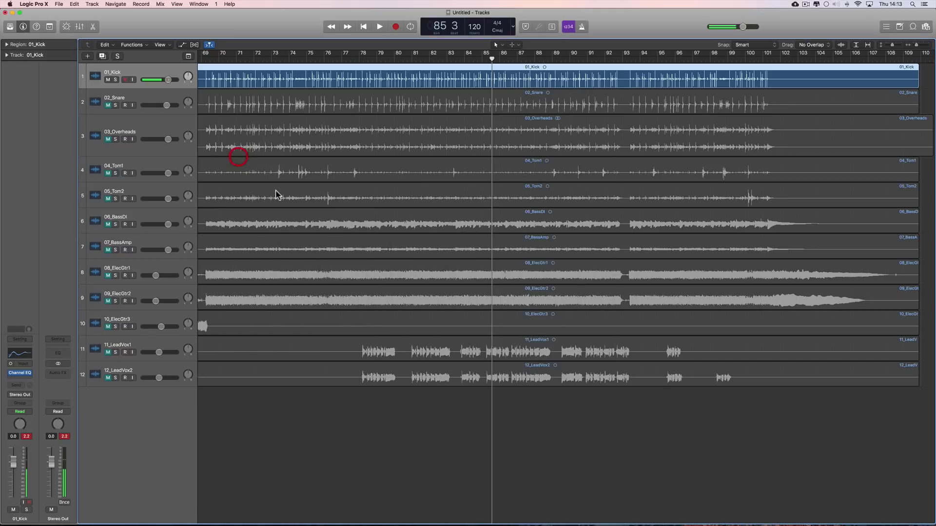
# Step: Mute 01_Kick, unmute 02_Snare and open the snare's Channel EQ, auditioning the track by itself
pyautogui.click(108, 80)
pyautogui.click(108, 106)
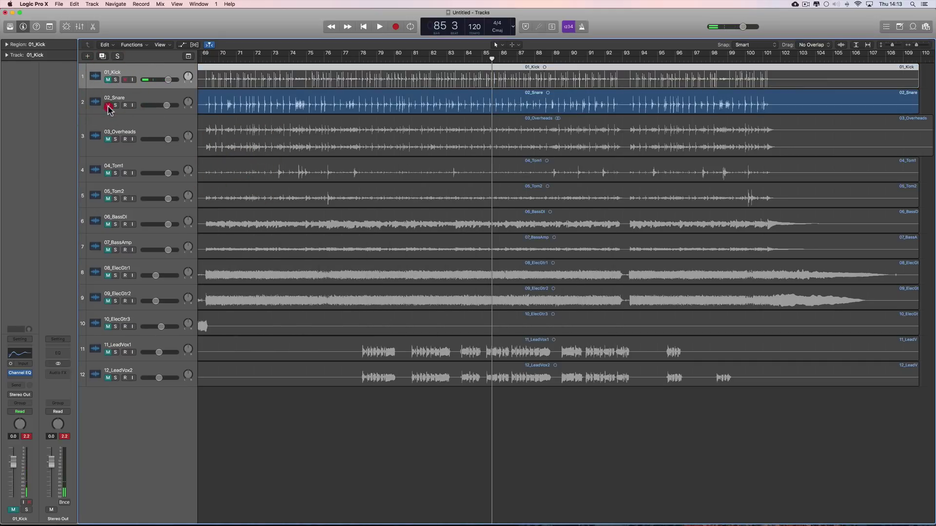
pyautogui.click(148, 102)
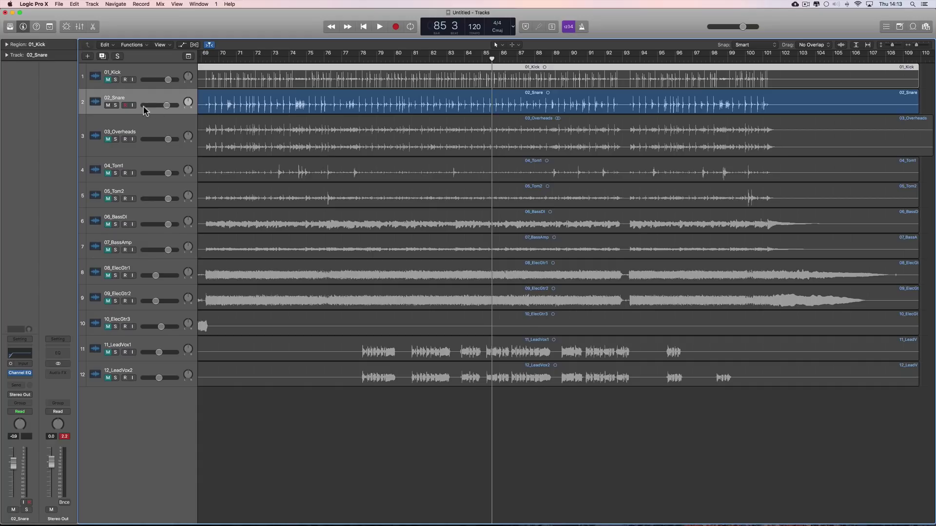
pyautogui.click(20, 354)
pyautogui.press('space')
pyautogui.moveTo(241, 33); pyautogui.dragTo(432, 192)
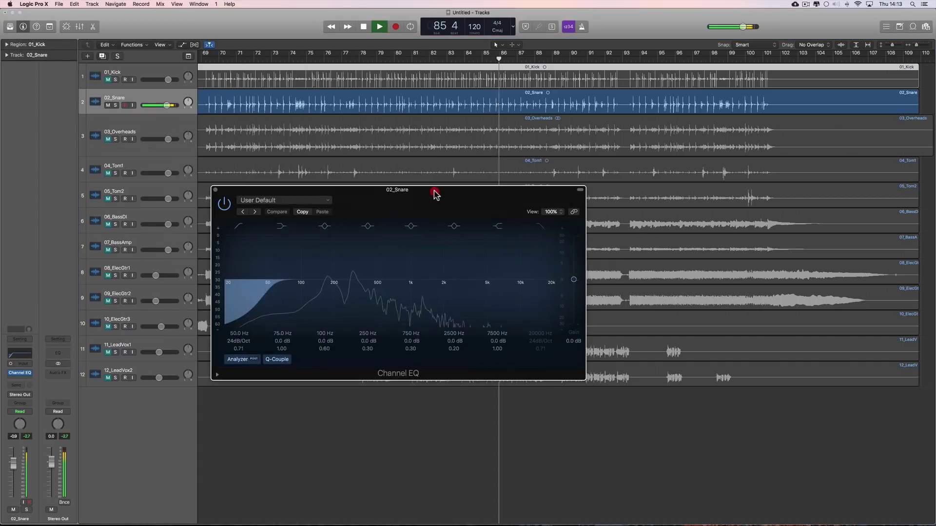
pyautogui.press('space')
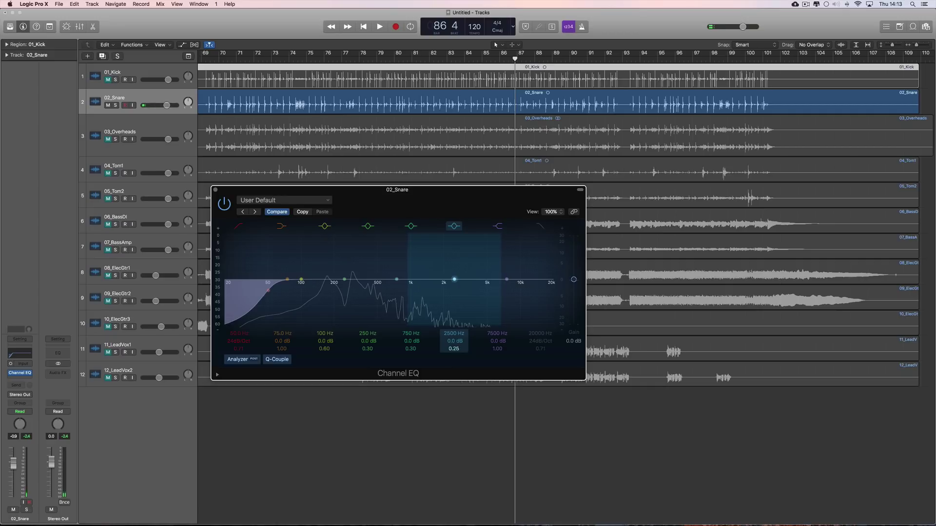
# Step: In the snare EQ, boost 3050 Hz by 6.5 dB with Q 0.51 and raise the 7500 Hz high shelf by 4.5 dB
pyautogui.moveTo(452, 344)
pyautogui.mouseDown()
pyautogui.moveTo(448, 324)
pyautogui.moveTo(448, 355)
pyautogui.moveTo(448, 337)
pyautogui.mouseUp()
pyautogui.press('space')
pyautogui.press('space')
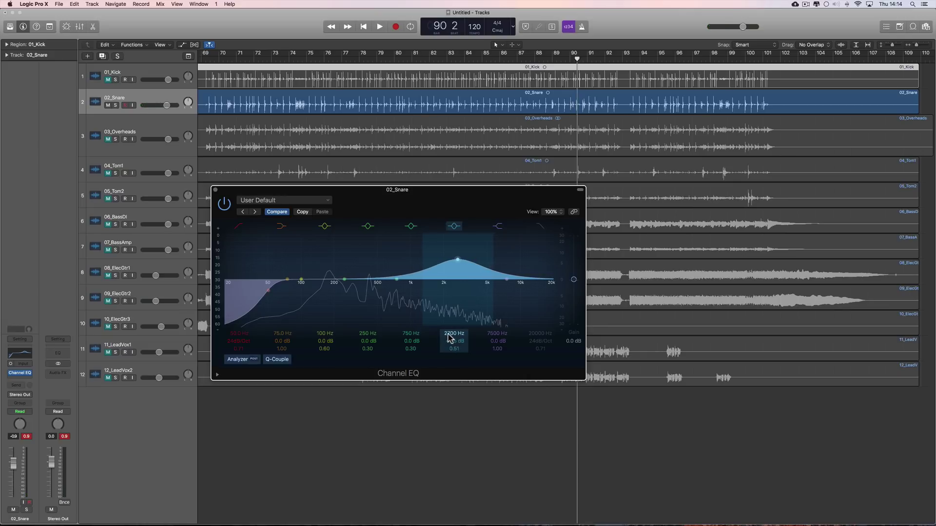
pyautogui.press('space')
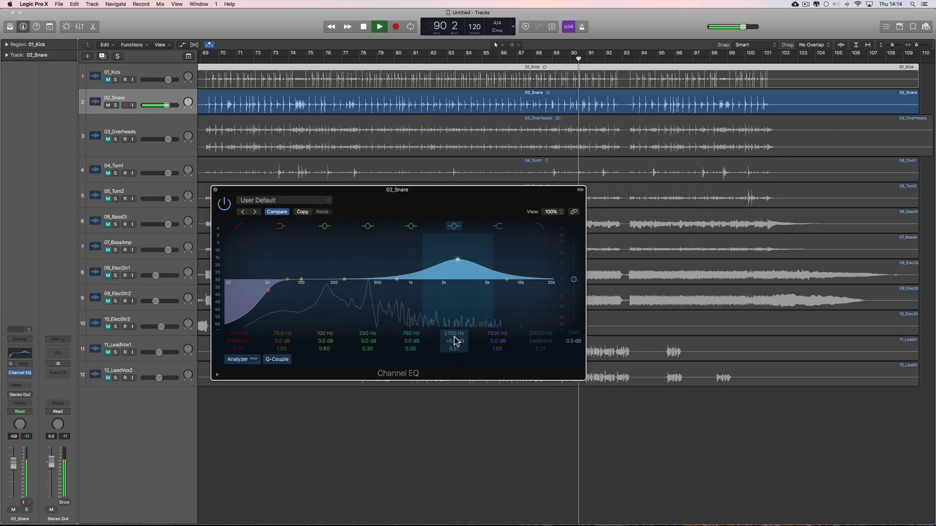
pyautogui.moveTo(449, 334); pyautogui.dragTo(495, 337)
pyautogui.press('space')
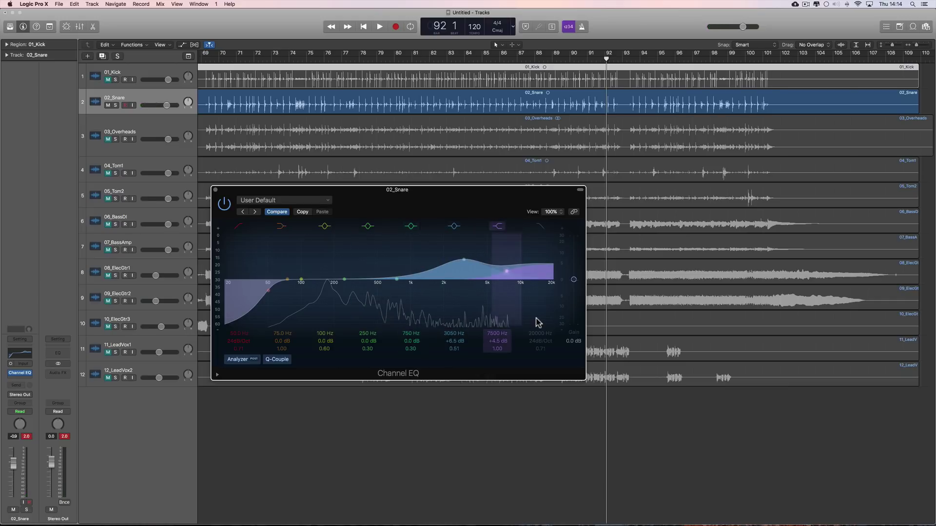
# Step: Cut the snare by 6.5 dB at 640 Hz and boost it by 6.5 dB at 176 Hz during playback
pyautogui.press('space')
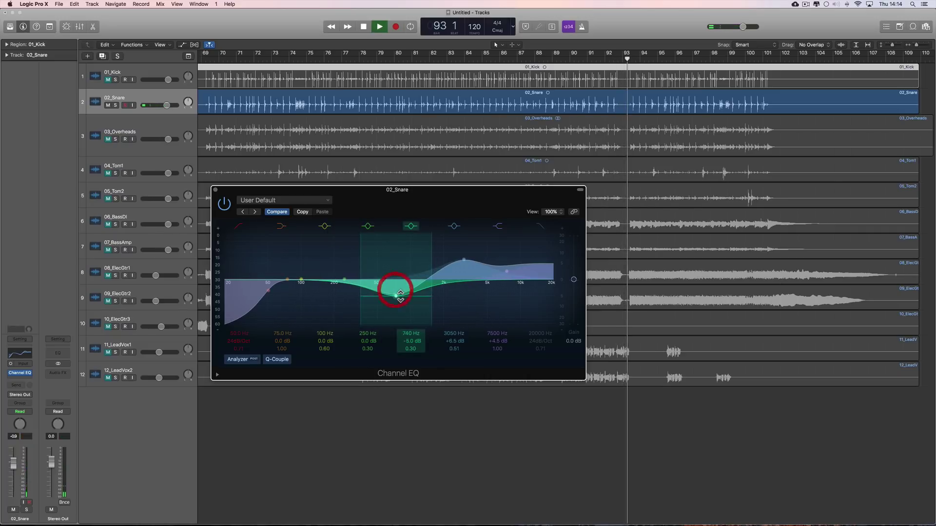
pyautogui.moveTo(395, 295)
pyautogui.mouseDown()
pyautogui.moveTo(394, 312)
pyautogui.moveTo(415, 310)
pyautogui.moveTo(382, 304)
pyautogui.mouseUp()
pyautogui.press('space')
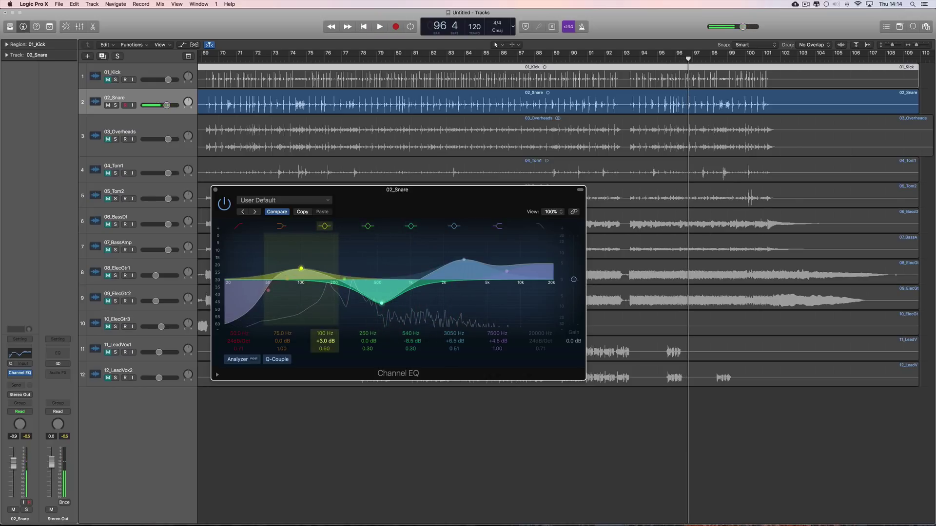
pyautogui.press('space')
pyautogui.moveTo(325, 341)
pyautogui.mouseDown()
pyautogui.moveTo(323, 315)
pyautogui.moveTo(323, 337)
pyautogui.mouseUp()
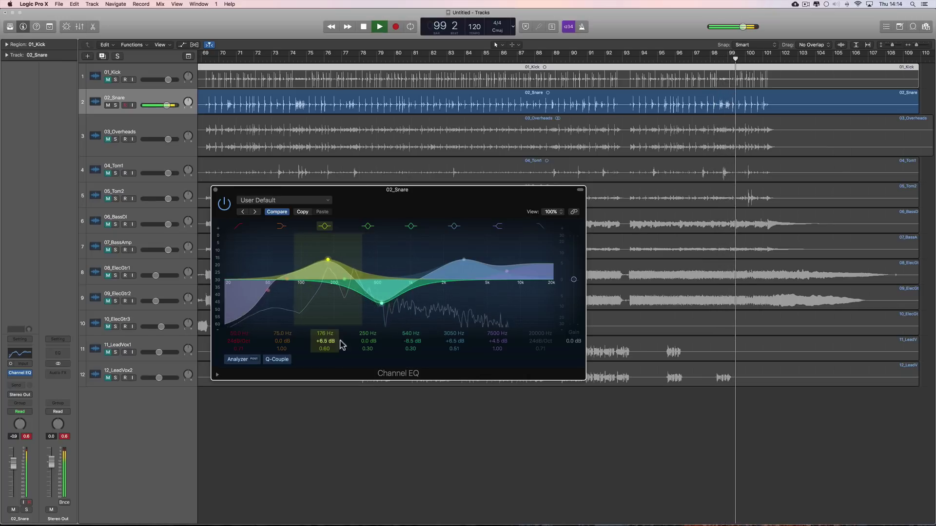
# Step: Replay the snare from bar 75, sweep a deep mid cut from 300 Hz up to 890 Hz and reduce its depth there
pyautogui.moveTo(410, 342); pyautogui.dragTo(409, 349)
pyautogui.click(308, 58)
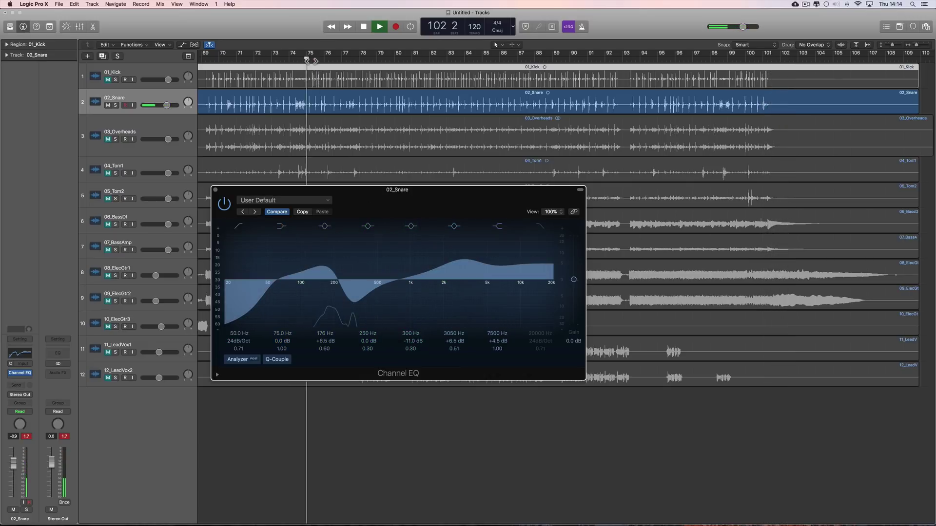
pyautogui.click(410, 339)
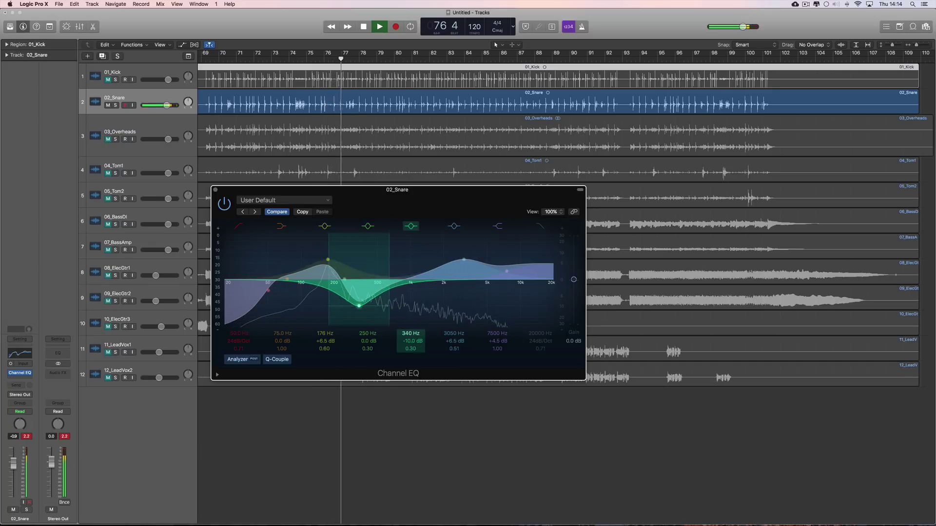
pyautogui.moveTo(410, 337); pyautogui.dragTo(410, 316)
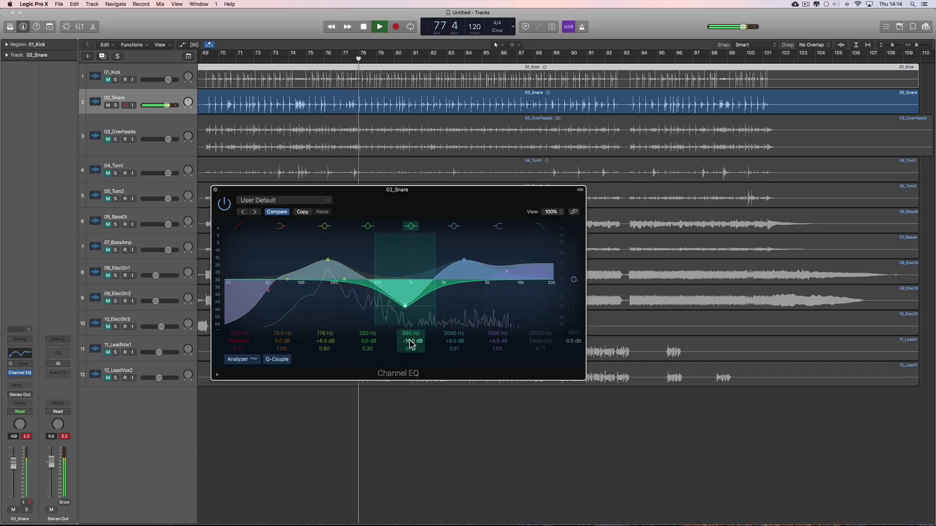
pyautogui.moveTo(410, 349); pyautogui.dragTo(410, 331)
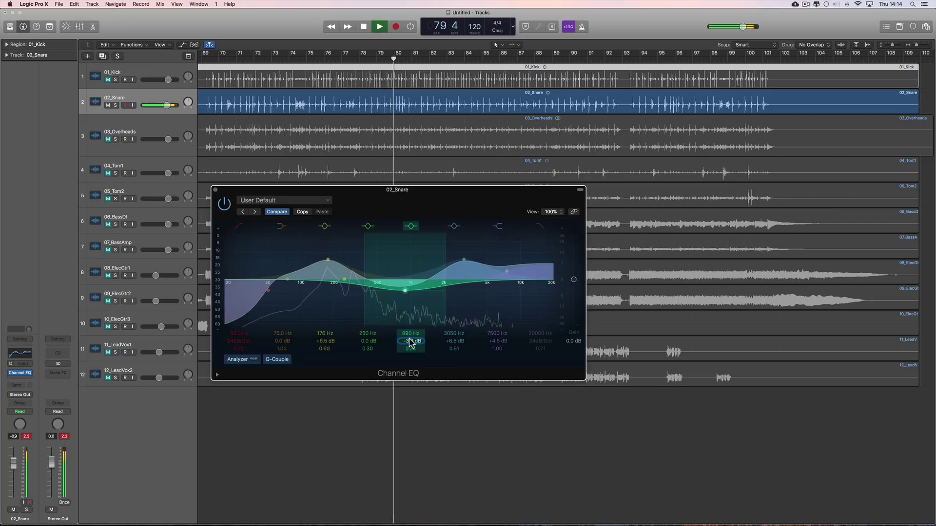
# Step: Strengthen the snare EQ boosts to +8.5 dB at 2800 Hz and +9 dB on the 5300 Hz high shelf, checking them in playback
pyautogui.press('space')
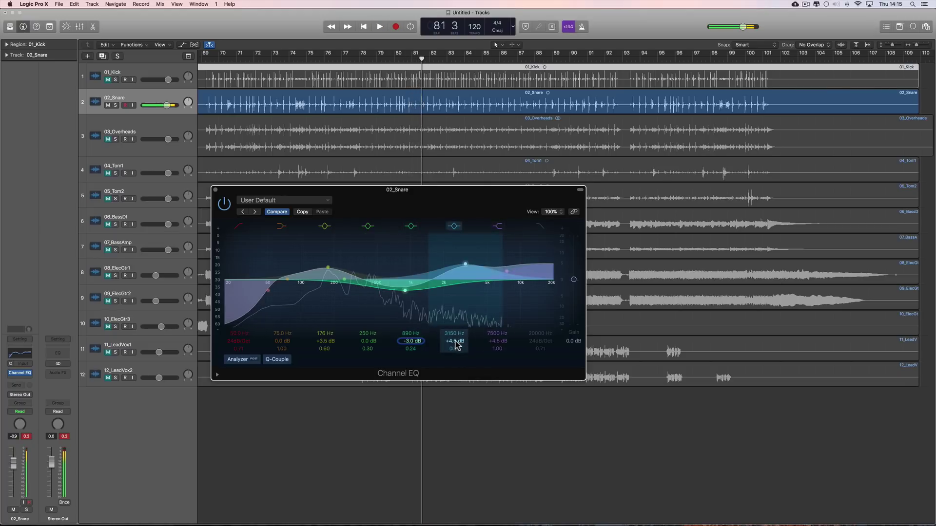
pyautogui.moveTo(456, 345); pyautogui.dragTo(457, 332)
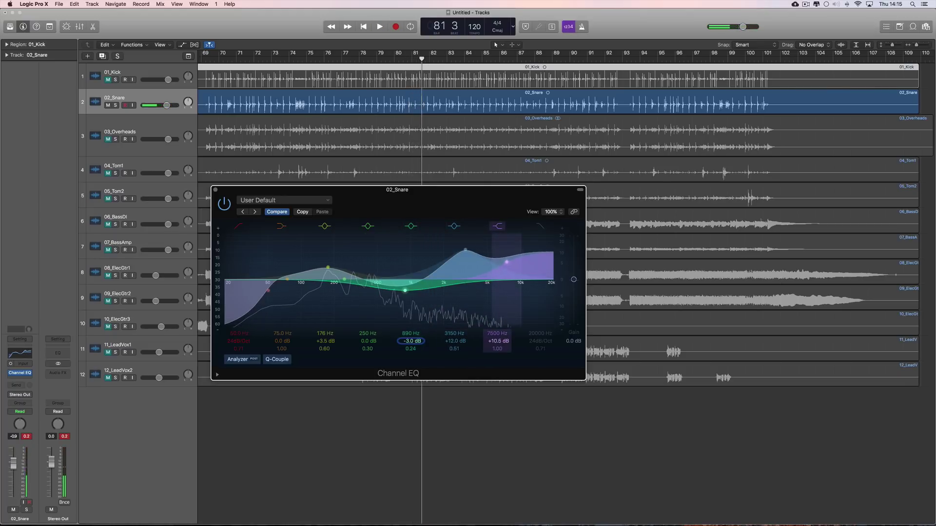
pyautogui.moveTo(491, 336)
pyautogui.mouseDown()
pyautogui.moveTo(491, 347)
pyautogui.moveTo(454, 342)
pyautogui.moveTo(454, 353)
pyautogui.moveTo(454, 343)
pyautogui.moveTo(498, 349)
pyautogui.mouseUp()
pyautogui.press('space')
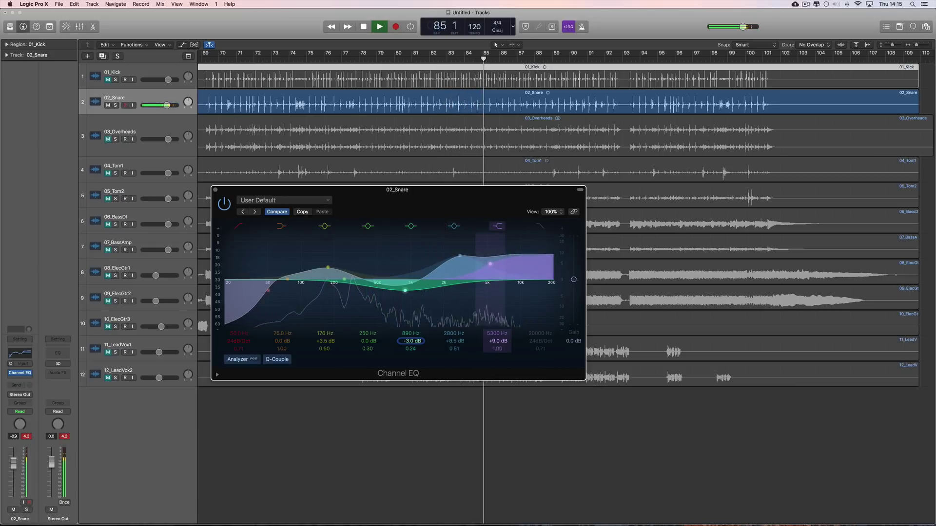
pyautogui.press('space')
# Step: Return the snare's 176 Hz band to 0 dB, set the mid cut to -3 dB at 870 Hz, and close the EQ
pyautogui.click(324, 341)
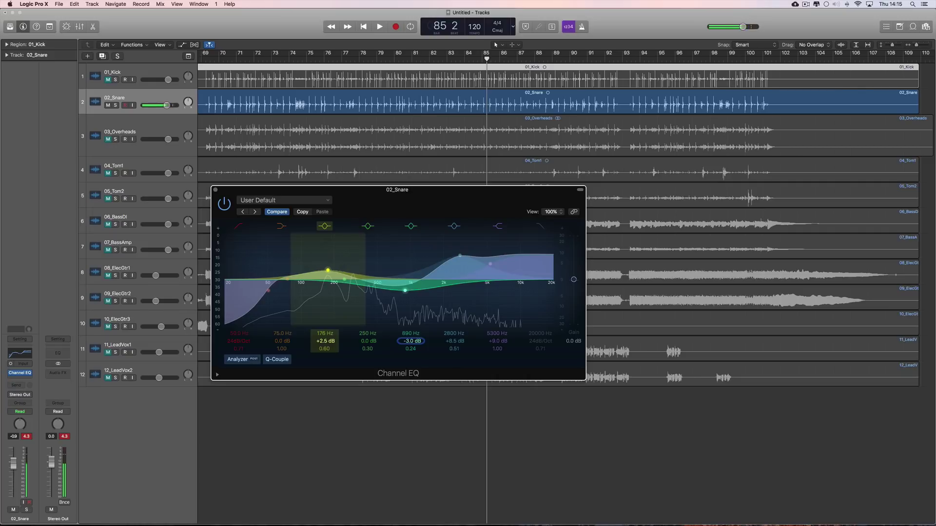
pyautogui.click(410, 343)
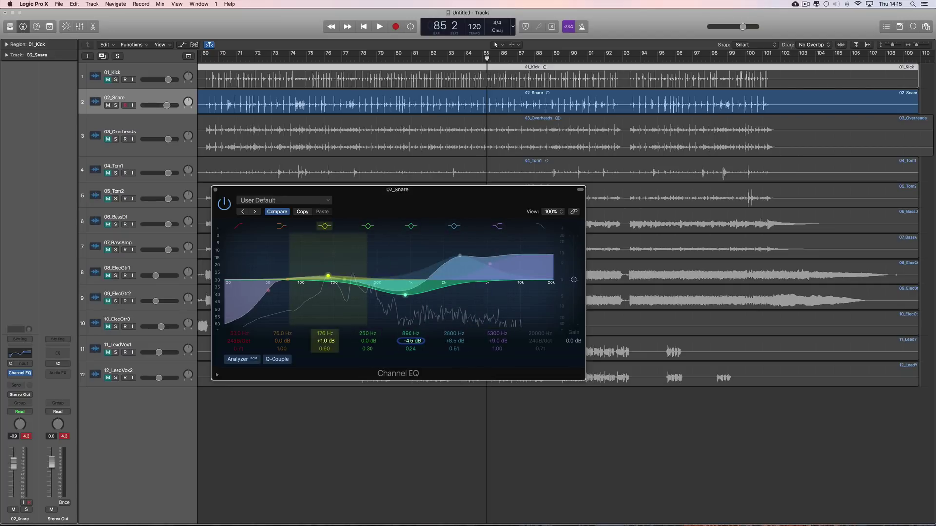
pyautogui.moveTo(329, 277); pyautogui.dragTo(328, 280)
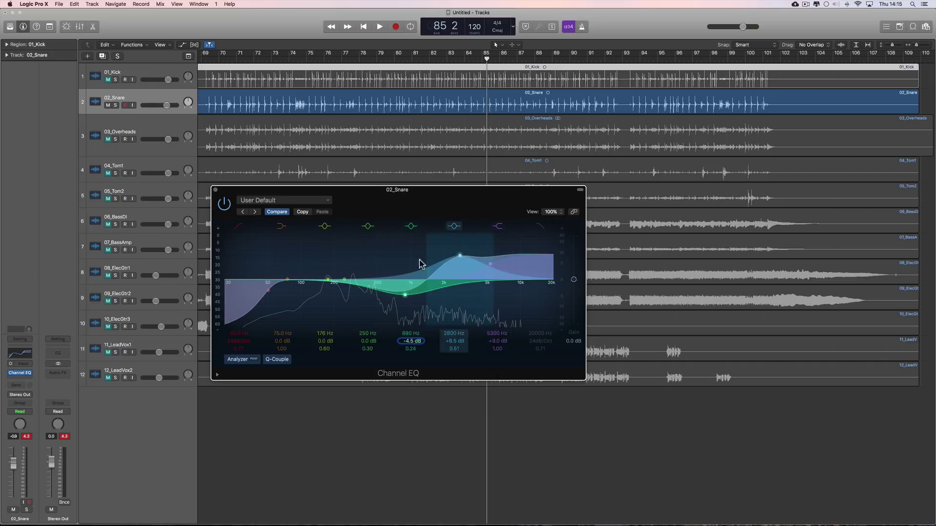
pyautogui.press('space')
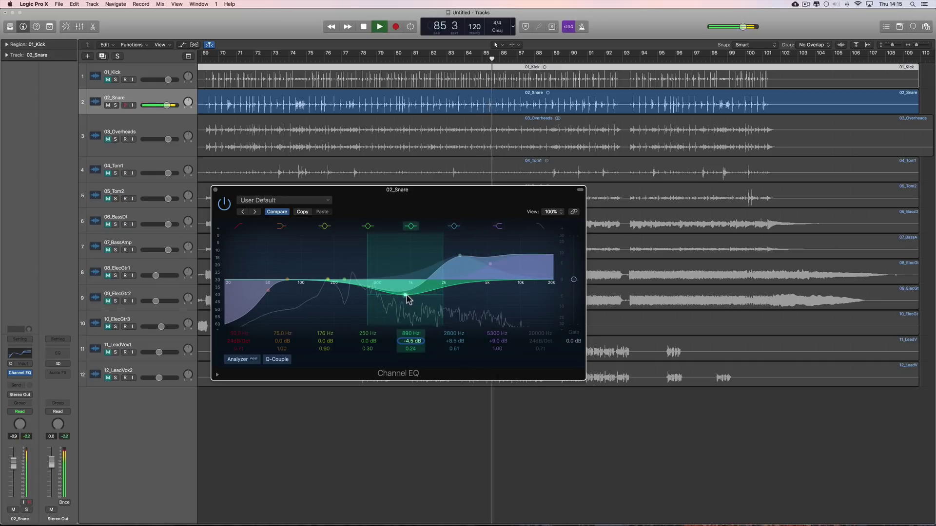
pyautogui.moveTo(404, 295); pyautogui.dragTo(404, 291)
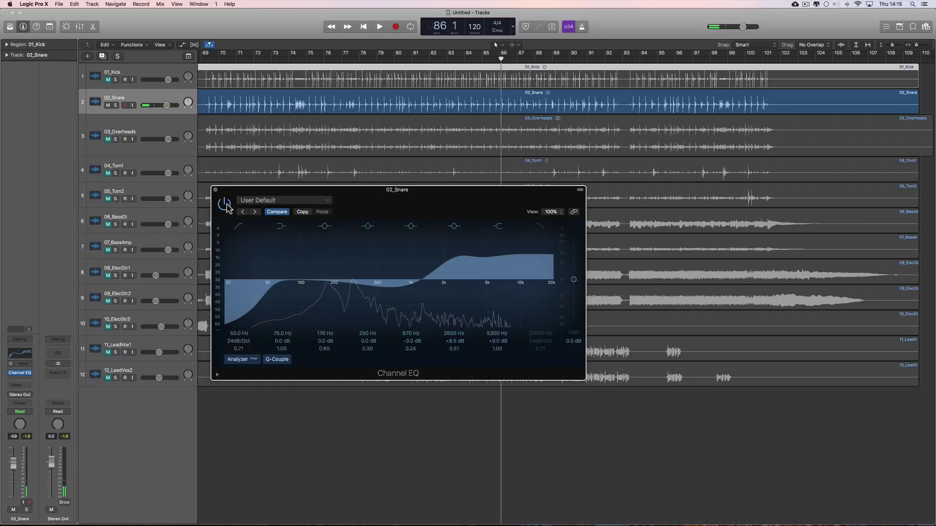
pyautogui.click(216, 190)
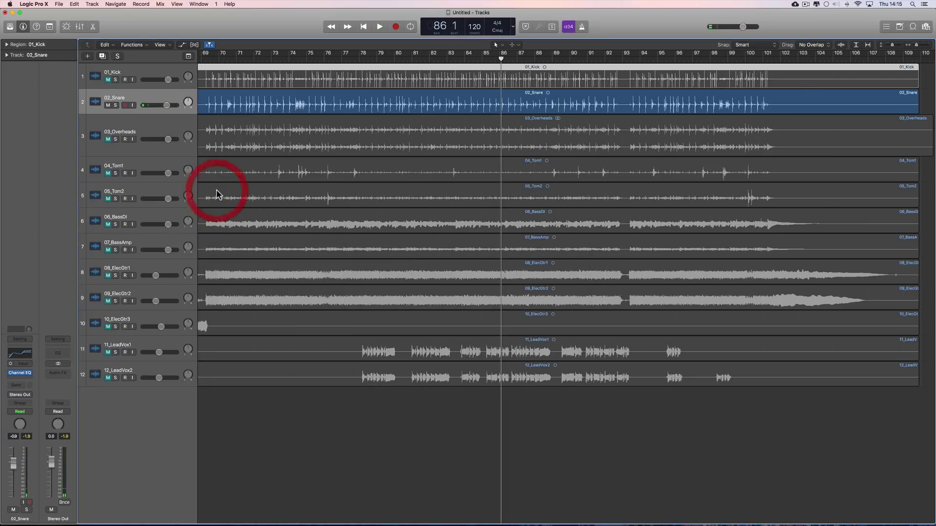
# Step: Mute 02_Snare, unmute and solo 03_Overheads, and set the overheads' volume to +0.3 dB during playback
pyautogui.click(129, 135)
pyautogui.click(109, 140)
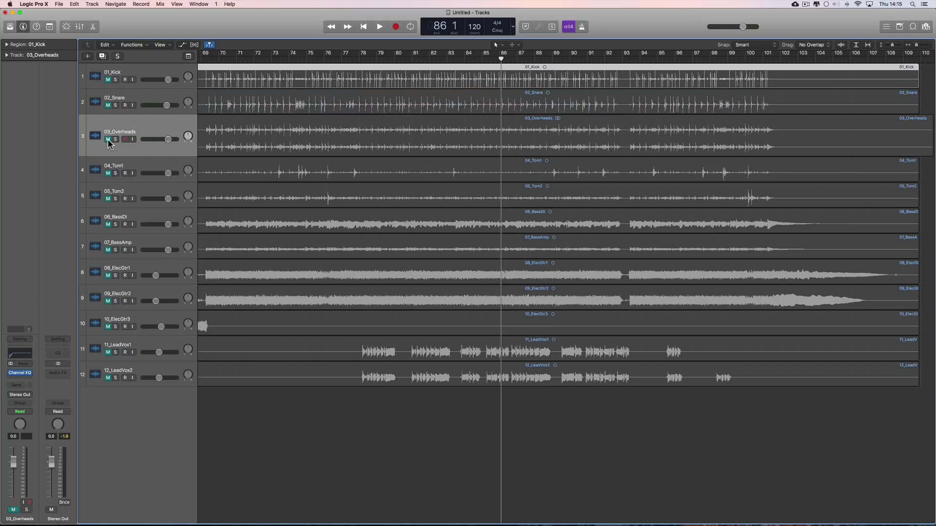
pyautogui.click(109, 140)
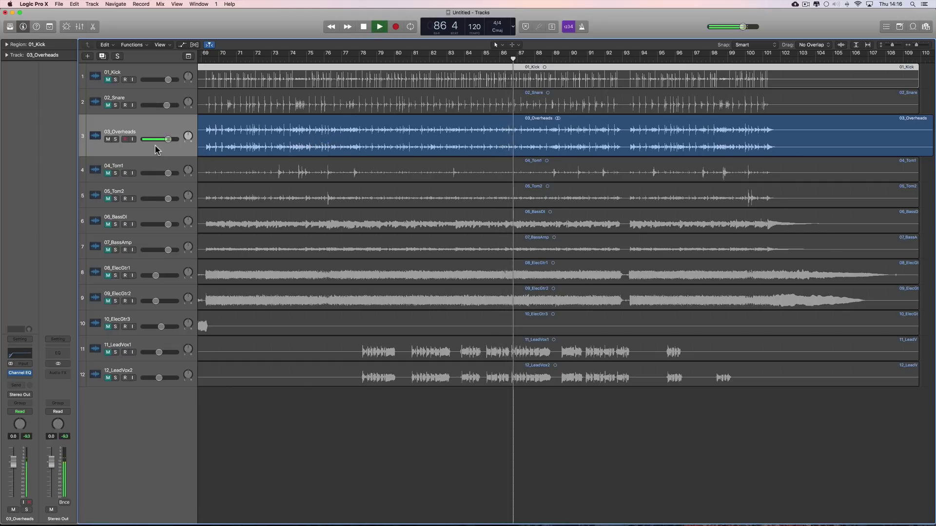
pyautogui.click(116, 140)
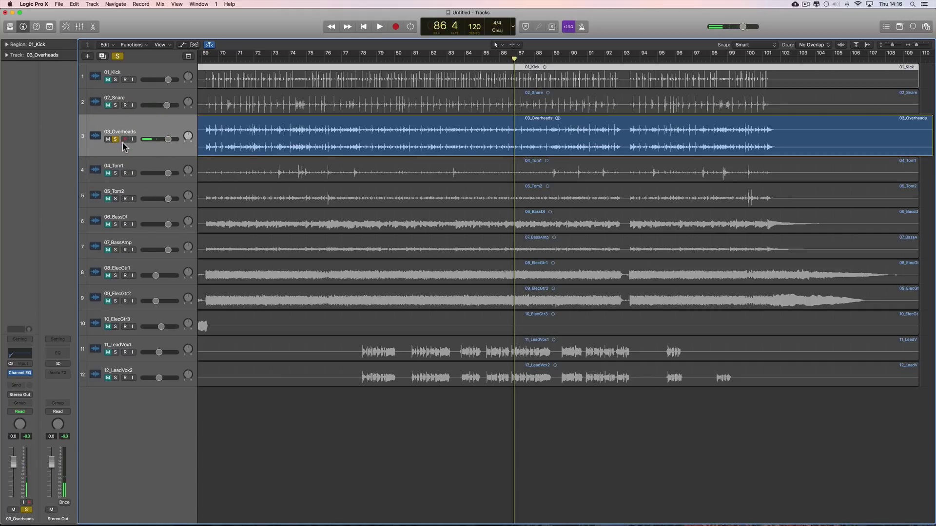
pyautogui.moveTo(168, 140); pyautogui.dragTo(169, 139)
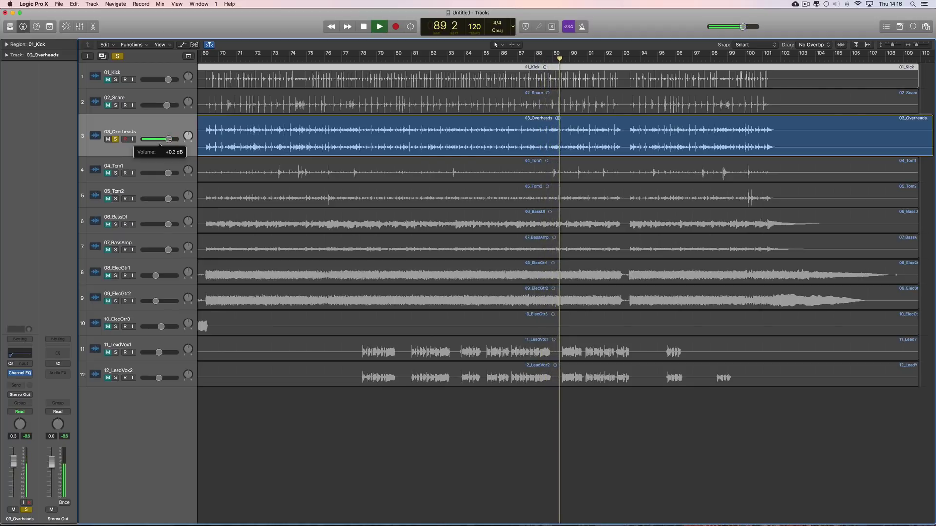
pyautogui.click(167, 140)
pyautogui.press('space')
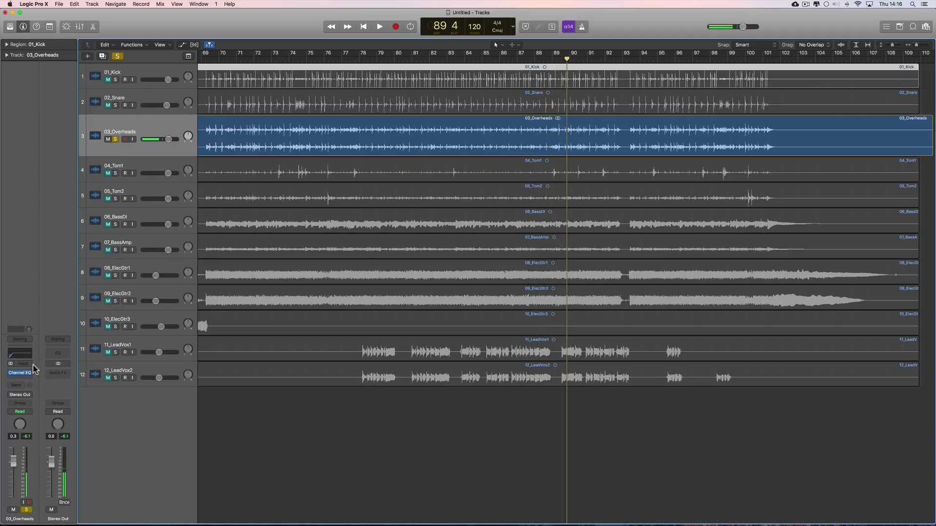
# Step: Open the overheads' Channel EQ and cut its low shelf by 11.5 dB at 340 Hz while auditioning
pyautogui.click(20, 356)
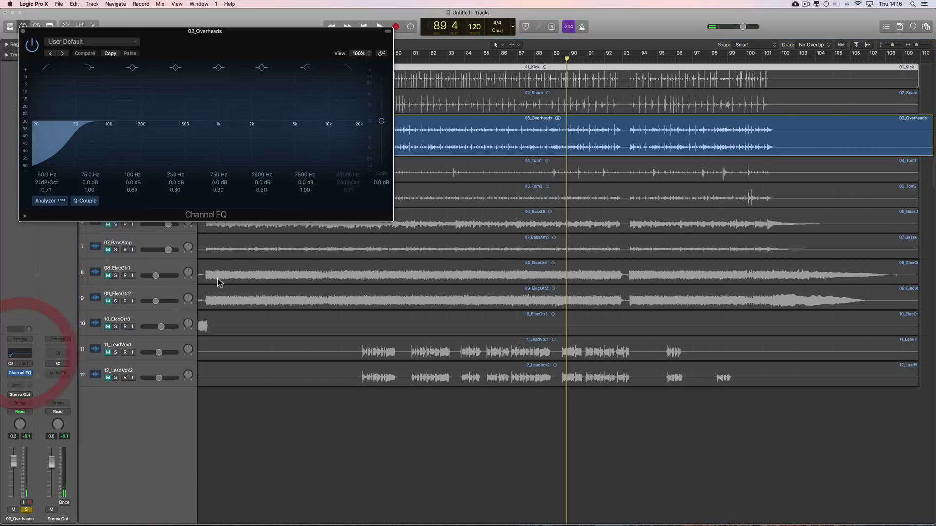
pyautogui.moveTo(177, 25); pyautogui.dragTo(446, 168)
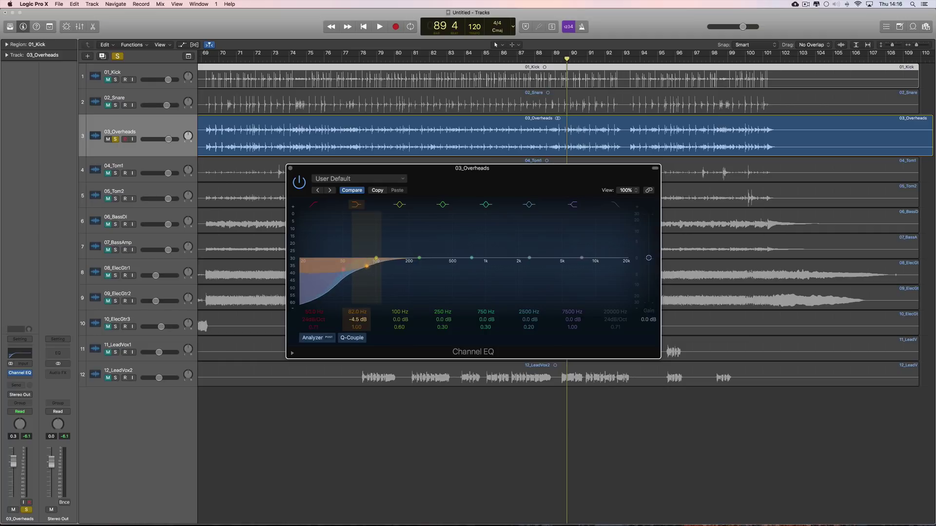
pyautogui.moveTo(353, 313); pyautogui.dragTo(353, 291)
pyautogui.press('space')
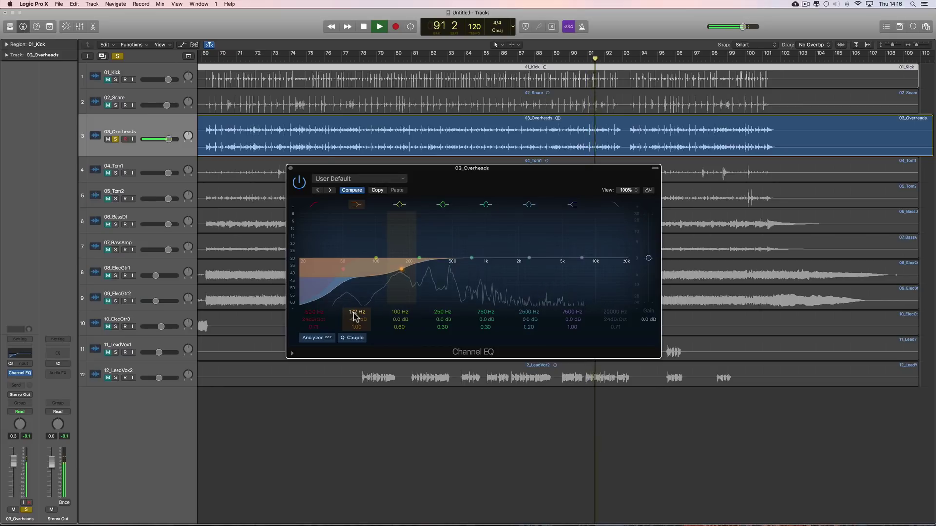
pyautogui.moveTo(353, 317); pyautogui.dragTo(353, 294)
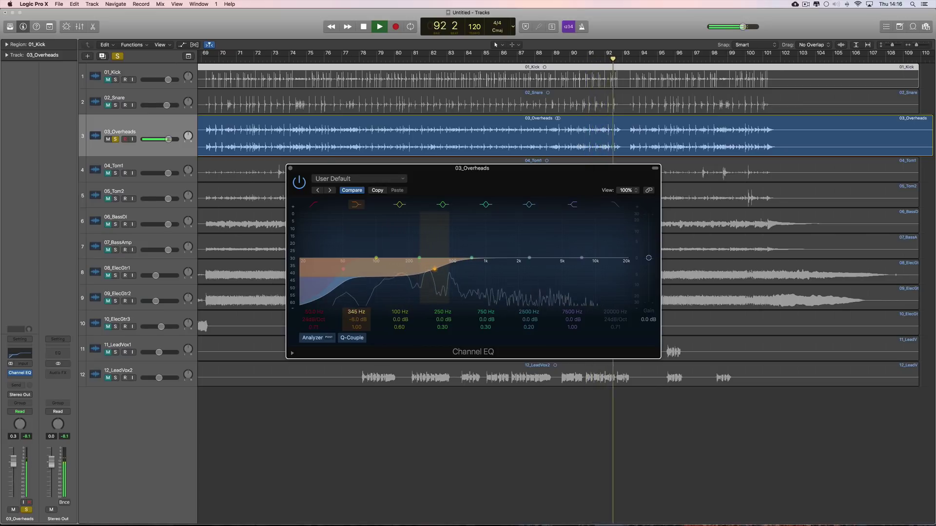
pyautogui.press('space')
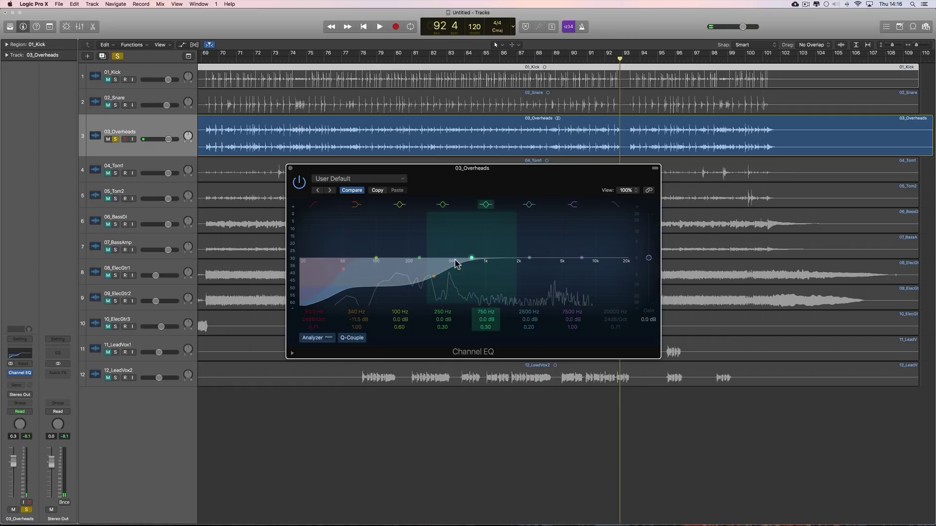
pyautogui.press('space')
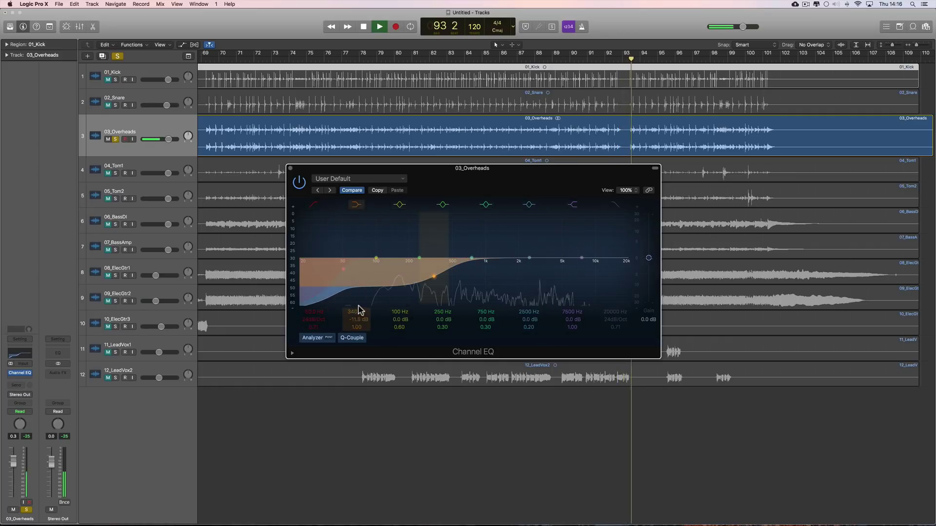
# Step: Replay the overheads from bar 73, ease the low shelf to -10 dB at 255 Hz, and compare with the EQ bypassed
pyautogui.click(273, 58)
pyautogui.press('space')
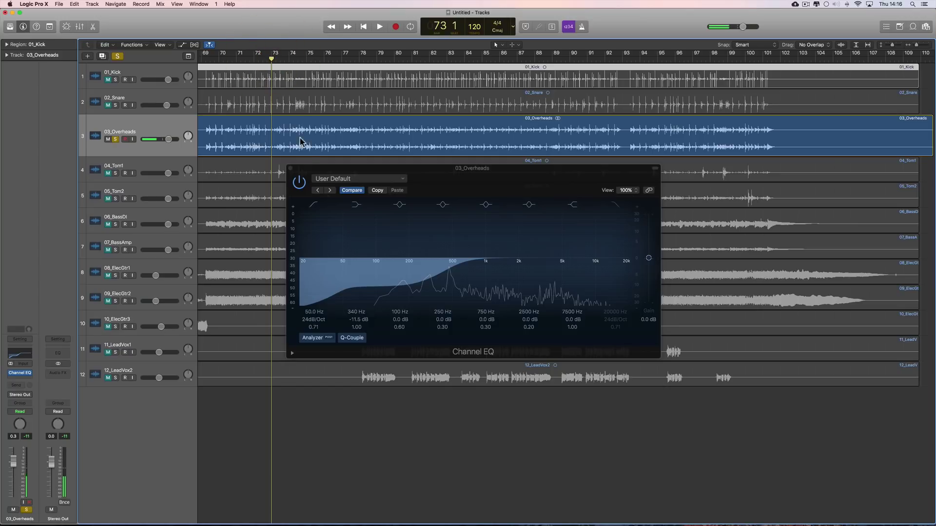
pyautogui.click(299, 182)
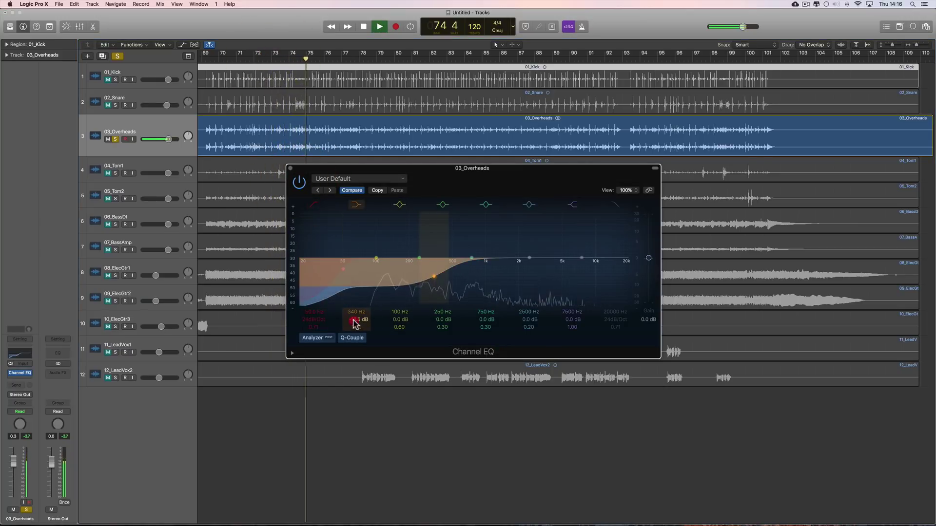
pyautogui.moveTo(355, 320); pyautogui.dragTo(354, 322)
pyautogui.click(300, 183)
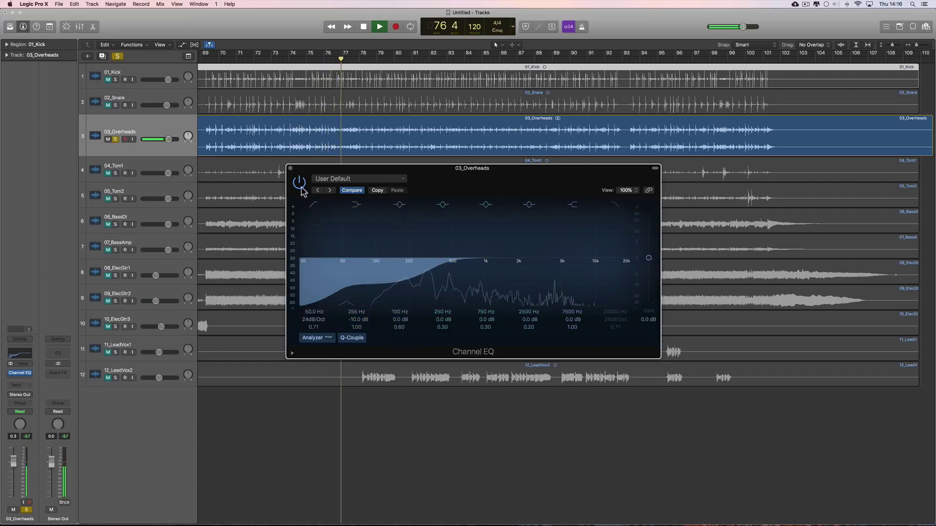
pyautogui.click(299, 184)
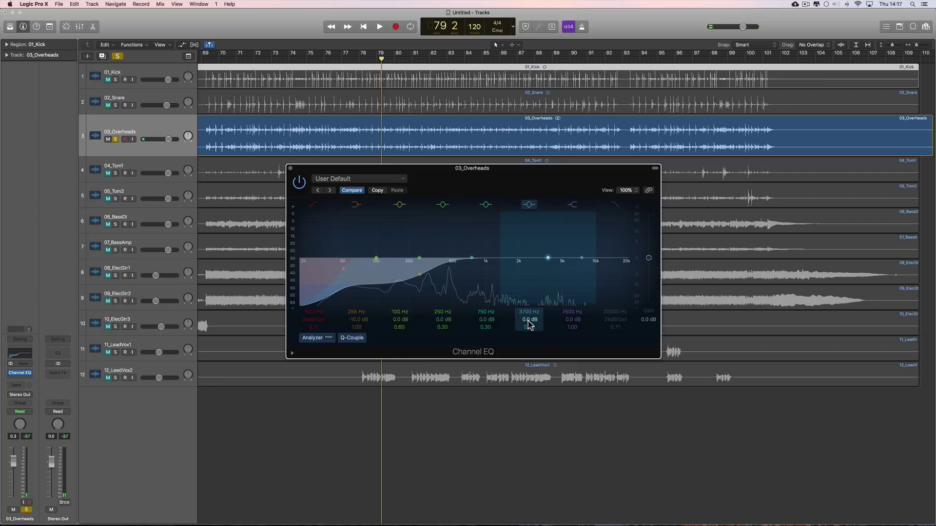
# Step: Boost the overheads by 3.5 dB at 3750 Hz with Q 0.33 and raise the 7500 Hz high shelf by 1 dB
pyautogui.moveTo(530, 324)
pyautogui.mouseDown()
pyautogui.moveTo(530, 309)
pyautogui.moveTo(574, 315)
pyautogui.moveTo(527, 313)
pyautogui.moveTo(526, 325)
pyautogui.moveTo(527, 314)
pyautogui.mouseUp()
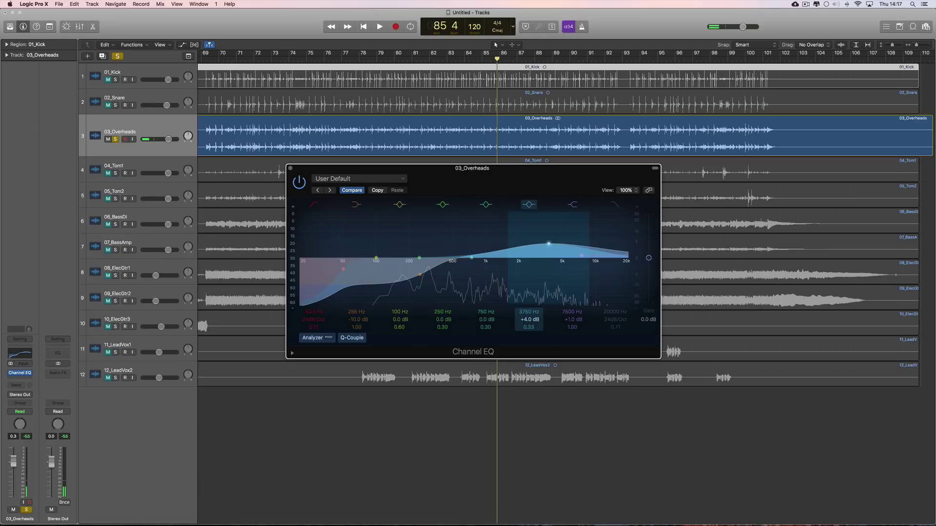
pyautogui.press('space')
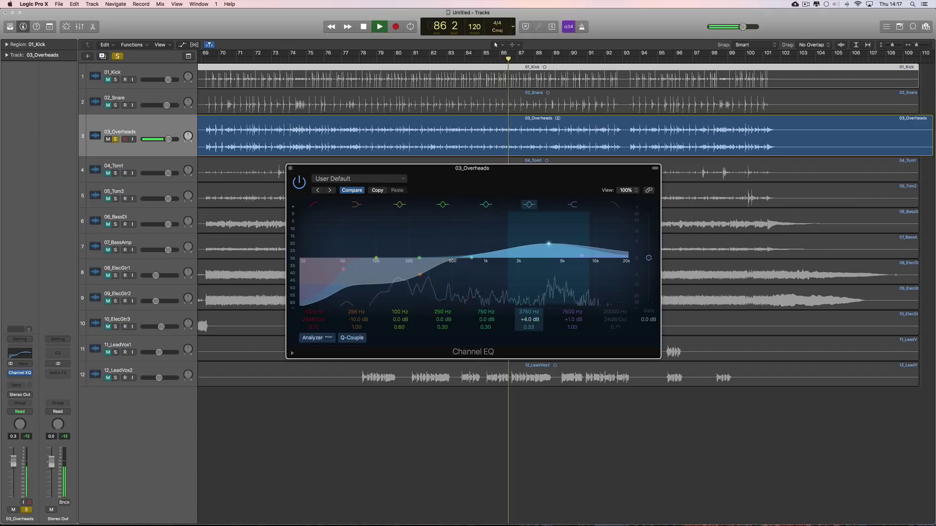
pyautogui.moveTo(528, 322); pyautogui.dragTo(528, 325)
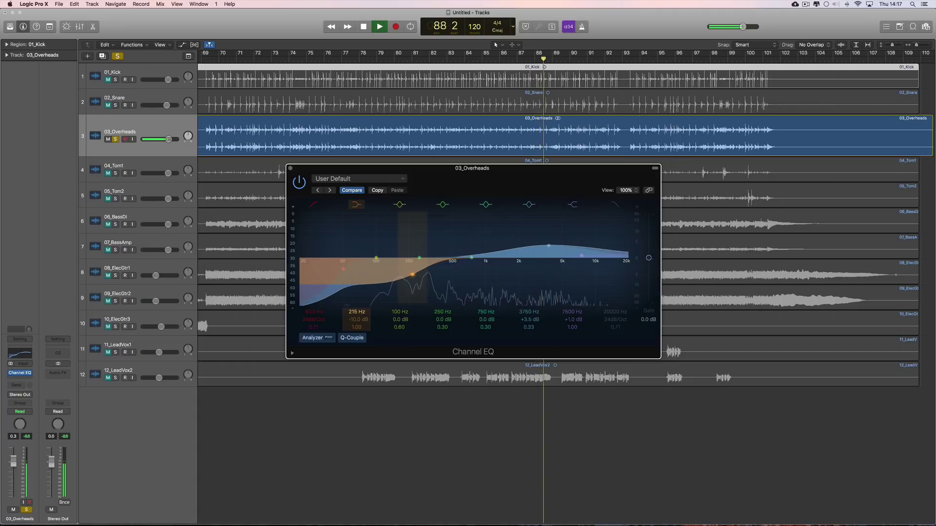
# Step: Lower the overheads' low shelf to 184 Hz and cut 750 Hz by 3 dB, trying a low-mid boost and switching that band off
pyautogui.moveTo(412, 275); pyautogui.dragTo(409, 275)
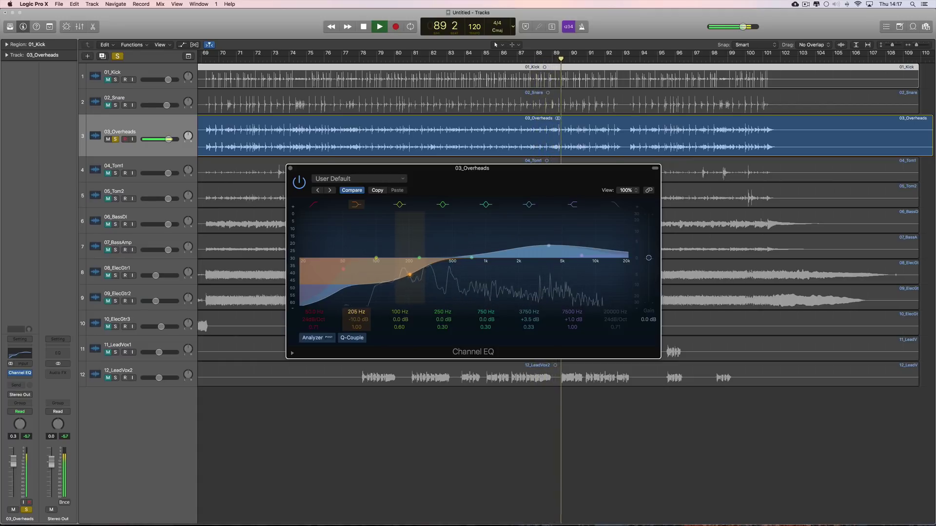
pyautogui.moveTo(472, 258); pyautogui.dragTo(472, 268)
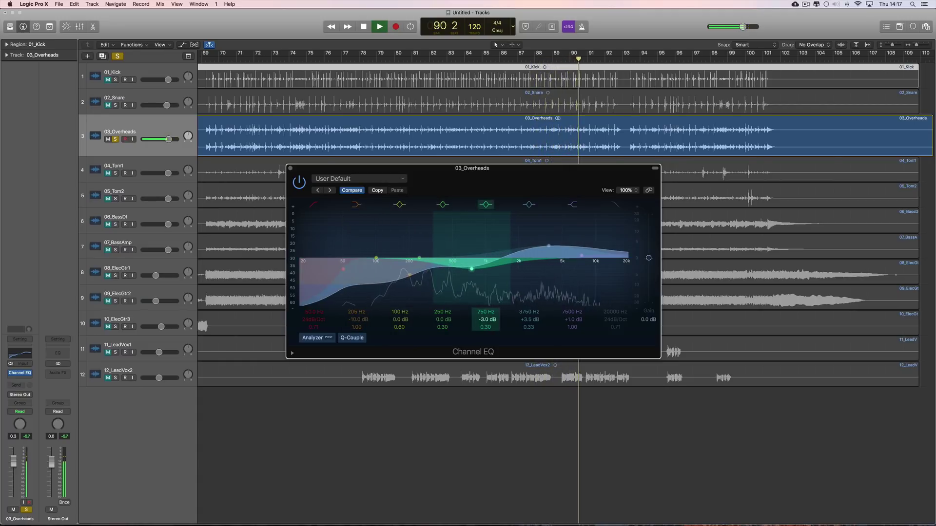
pyautogui.moveTo(361, 314); pyautogui.dragTo(402, 301)
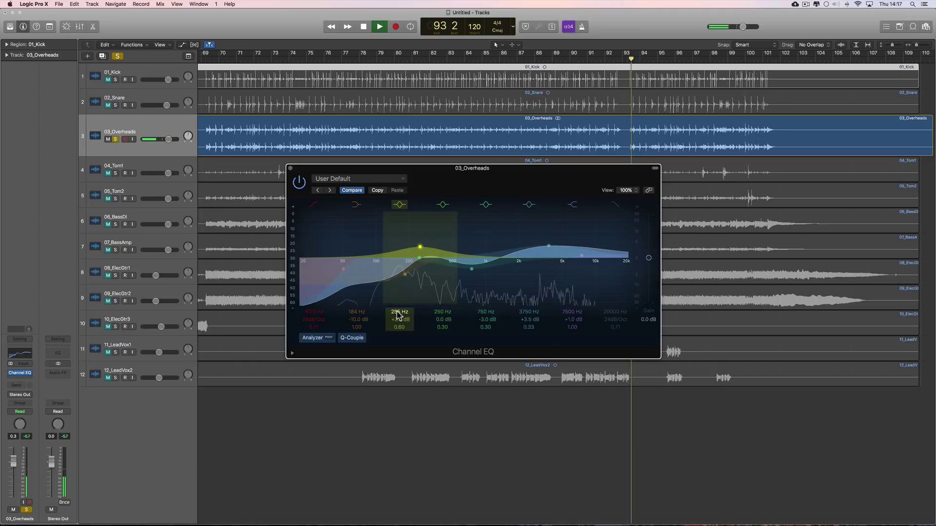
pyautogui.click(403, 209)
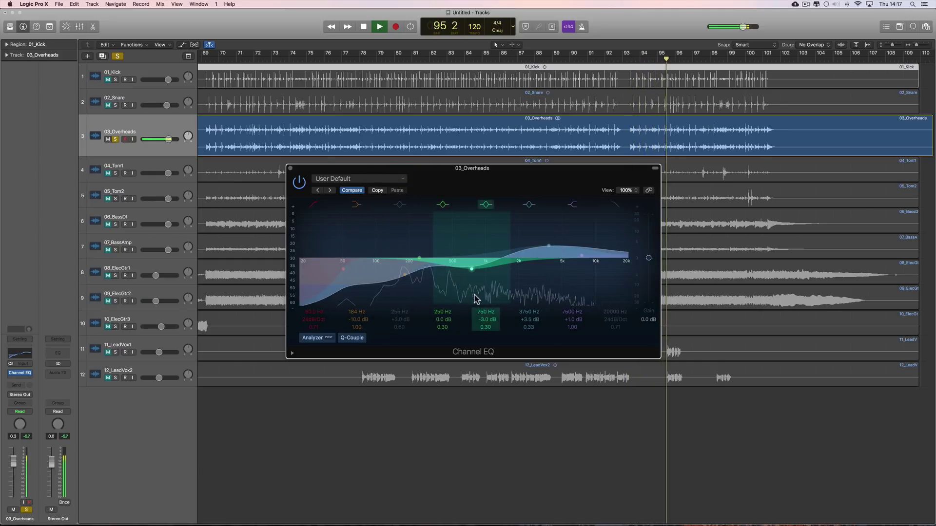
# Step: Compare the overheads with the mid cut off and on, set it to -4 dB at 690 Hz, and close the EQ
pyautogui.click(486, 205)
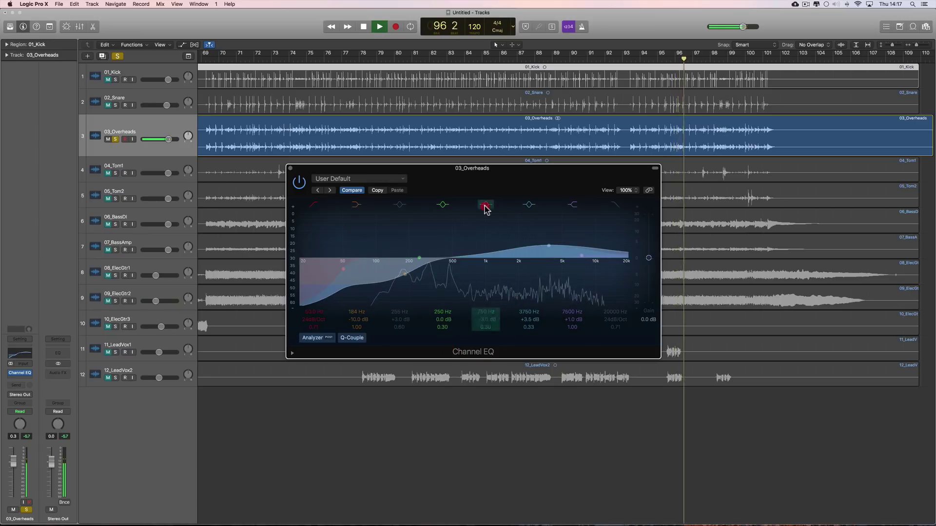
pyautogui.click(485, 205)
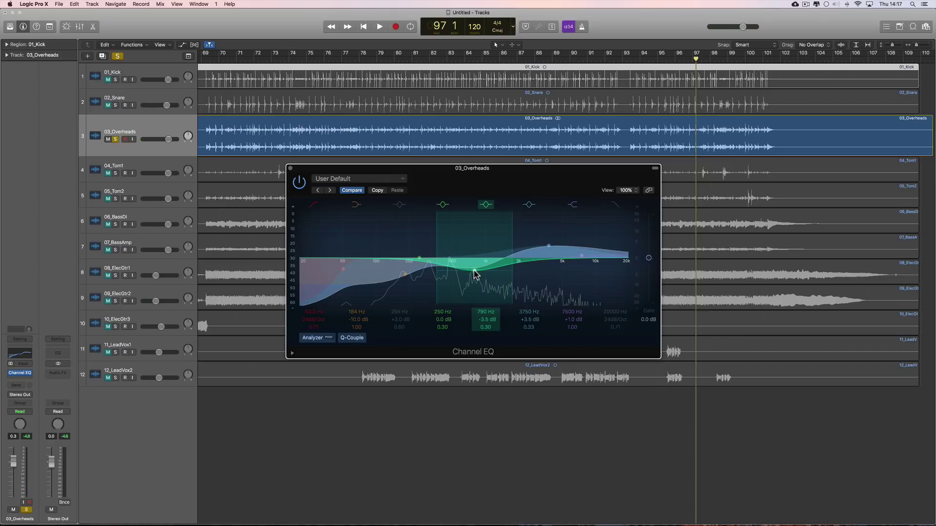
pyautogui.press('space')
pyautogui.moveTo(479, 272)
pyautogui.mouseDown()
pyautogui.moveTo(428, 273)
pyautogui.moveTo(469, 273)
pyautogui.mouseUp()
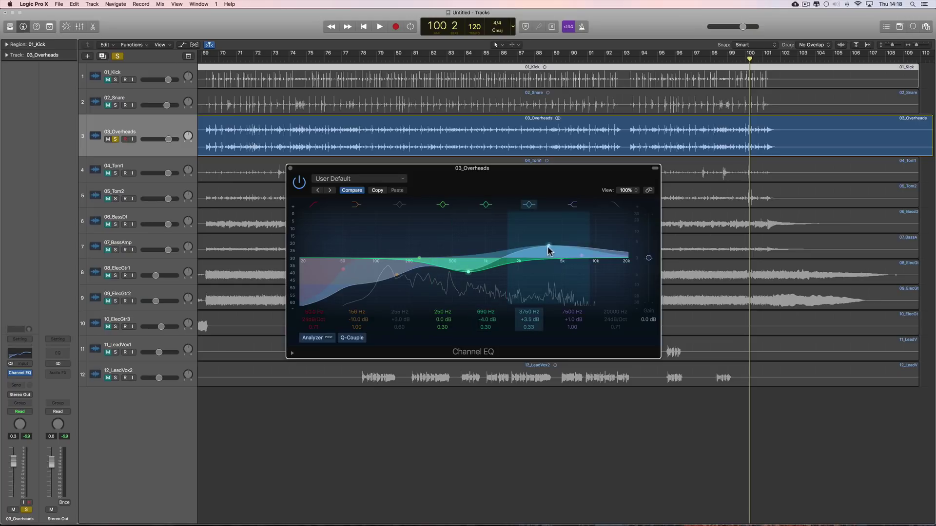
pyautogui.click(291, 169)
pyautogui.press('space')
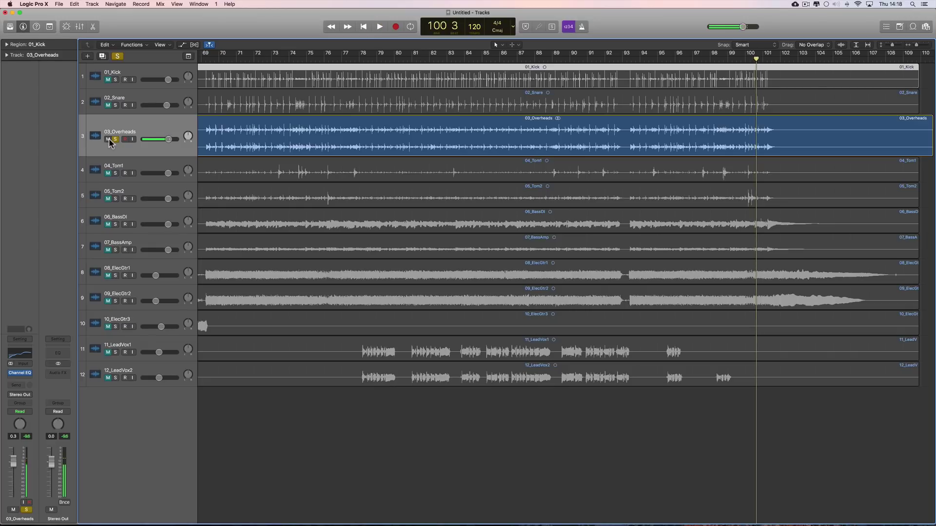
# Step: Unsolo the overheads, unmute the kick and snare, and play them from bar 72 with the overheads' volume lowered
pyautogui.click(116, 140)
pyautogui.moveTo(108, 80); pyautogui.dragTo(109, 104)
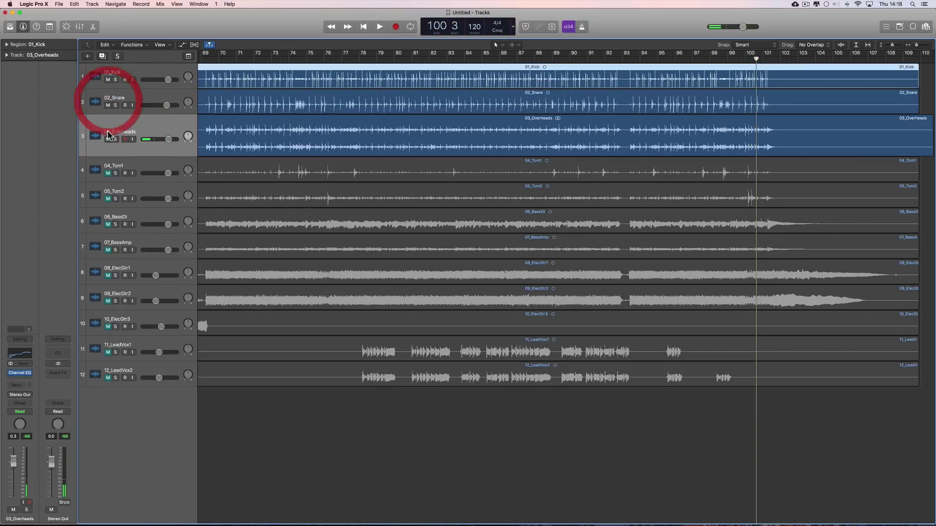
pyautogui.click(253, 61)
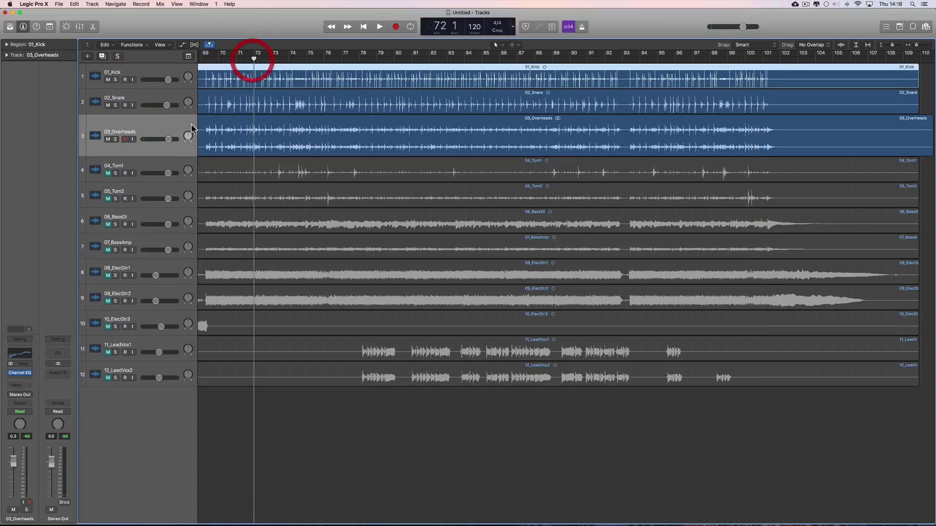
pyautogui.click(163, 139)
pyautogui.moveTo(138, 139); pyautogui.dragTo(136, 139)
pyautogui.press('space')
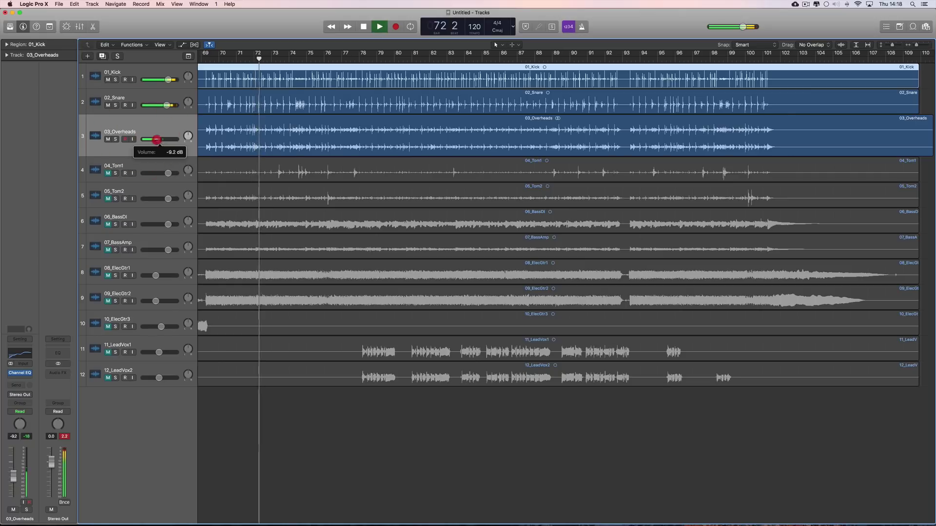
# Step: Set the snare volume to about -2.4 dB, pull the overheads fully down, and stop playback
pyautogui.moveTo(168, 106); pyautogui.dragTo(165, 106)
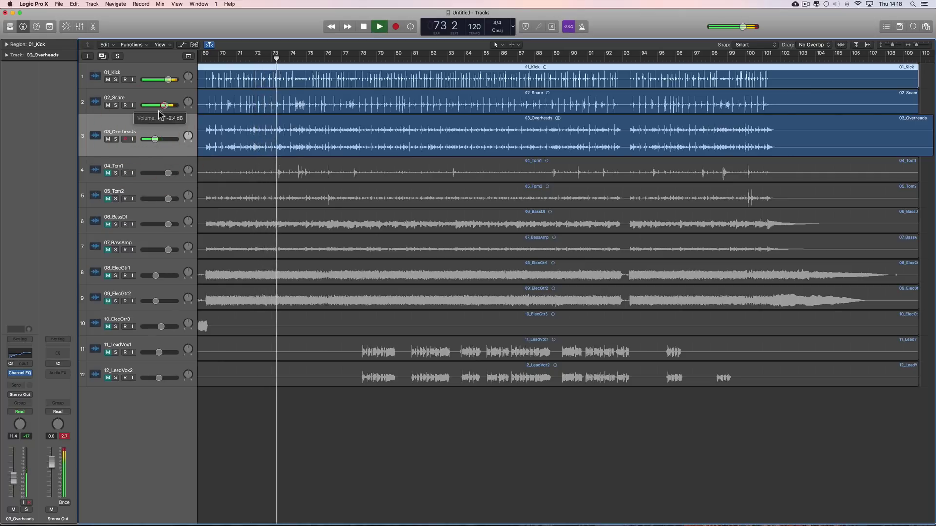
pyautogui.moveTo(155, 140); pyautogui.dragTo(103, 143)
pyautogui.press('space')
pyautogui.click(166, 105)
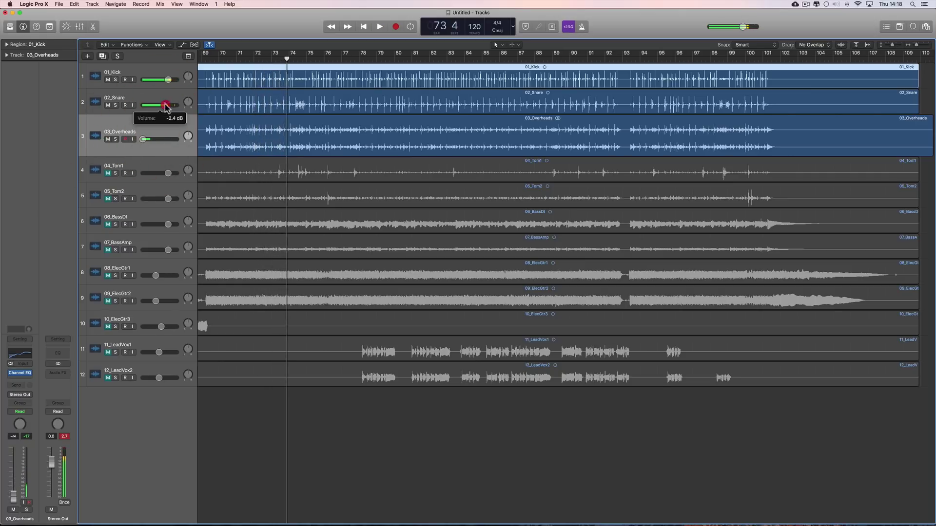
pyautogui.moveTo(164, 105); pyautogui.dragTo(164, 106)
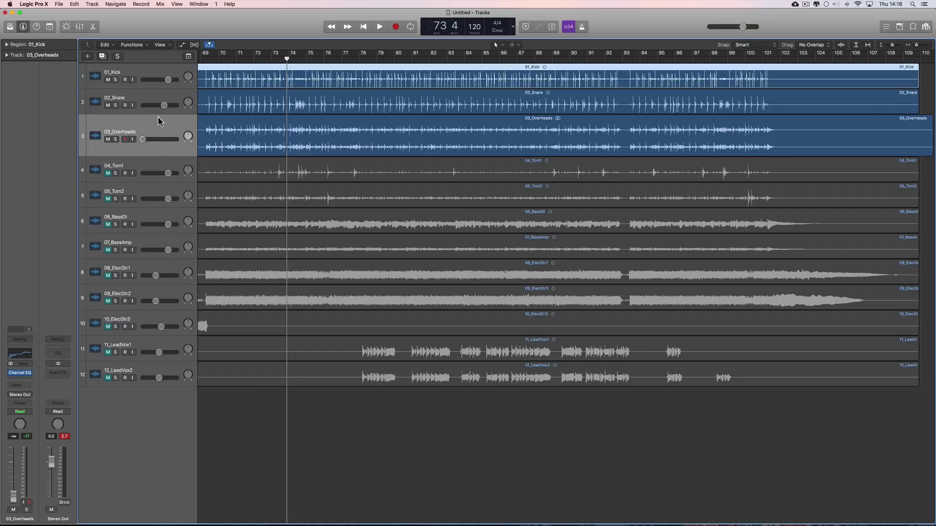
# Step: Play the kick and snare from bar 69, fading the overheads in to about -3.3 dB
pyautogui.moveTo(158, 113); pyautogui.dragTo(158, 122)
pyautogui.moveTo(156, 89); pyautogui.dragTo(158, 100)
pyautogui.click(206, 57)
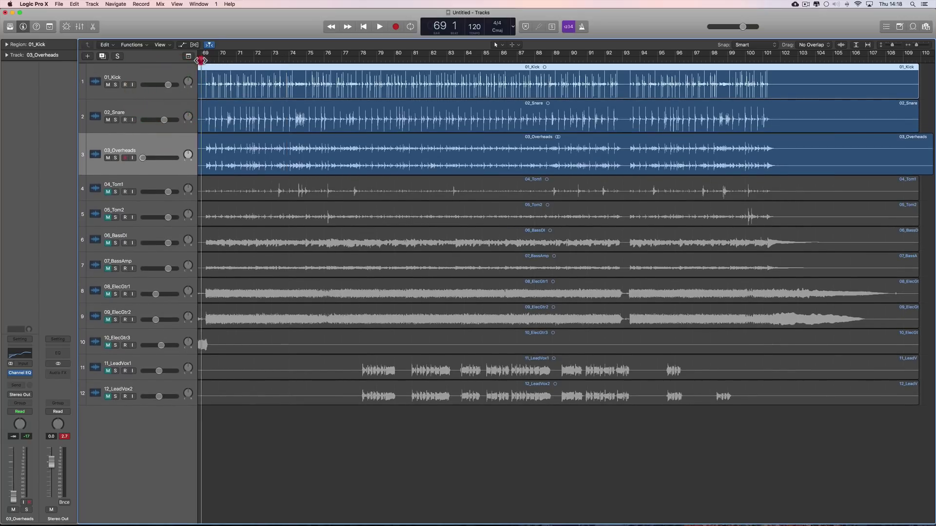
pyautogui.press('space')
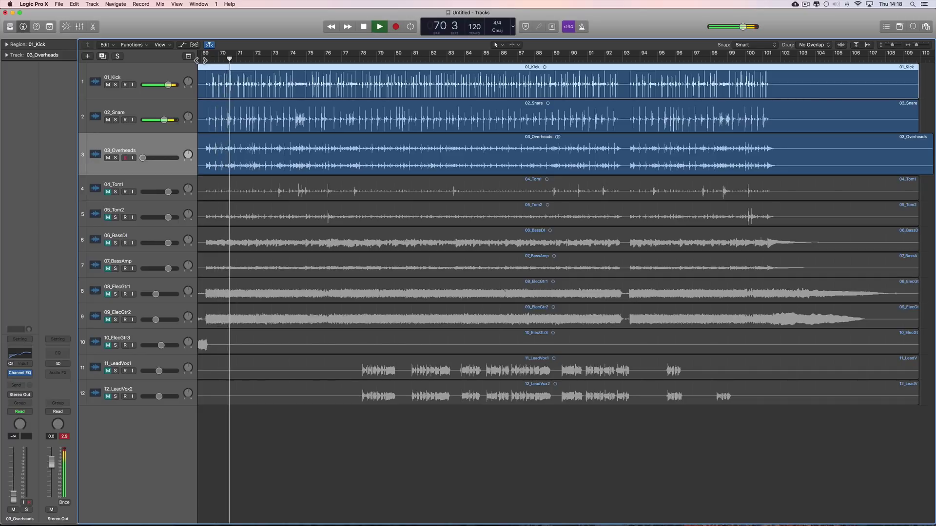
pyautogui.press('space')
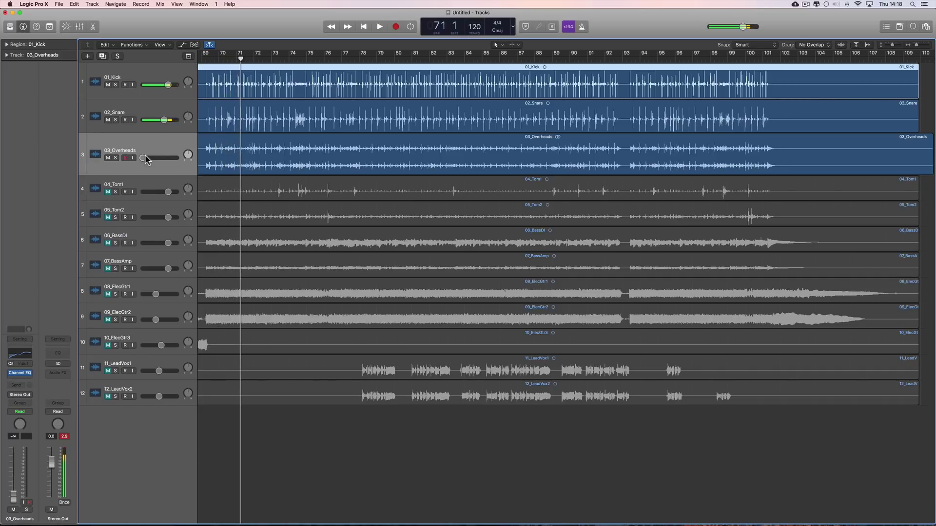
pyautogui.press('space')
pyautogui.moveTo(143, 160); pyautogui.dragTo(198, 156)
pyautogui.moveTo(196, 156); pyautogui.dragTo(195, 159)
# Step: Pull the overheads fully down, replay from bar 45, and fade them back in to about -4.0 dB
pyautogui.hscroll(-20, 251, 171)
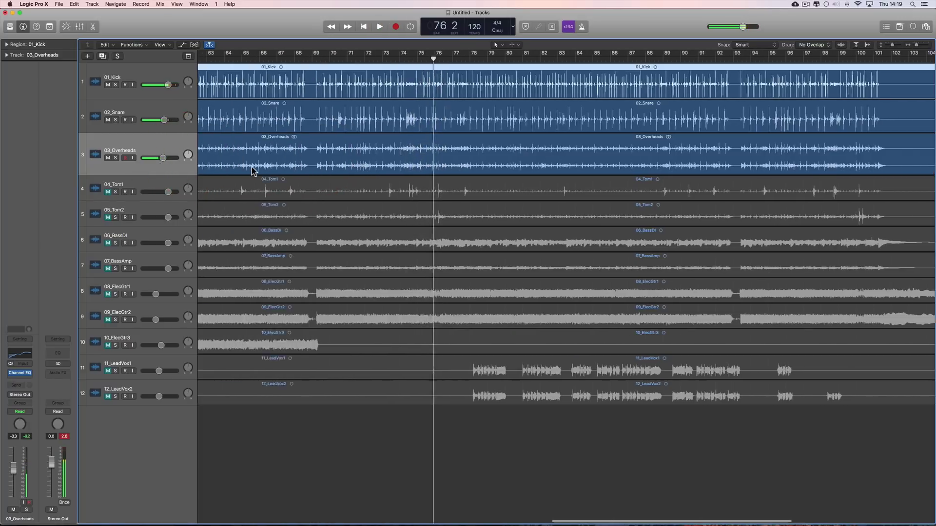
pyautogui.hscroll(8, 251, 171)
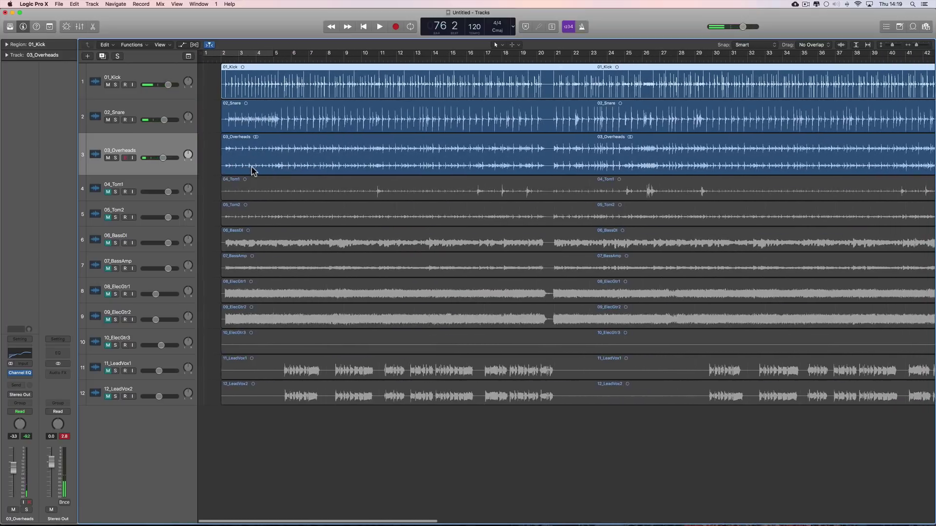
pyautogui.hscroll(12, 251, 171)
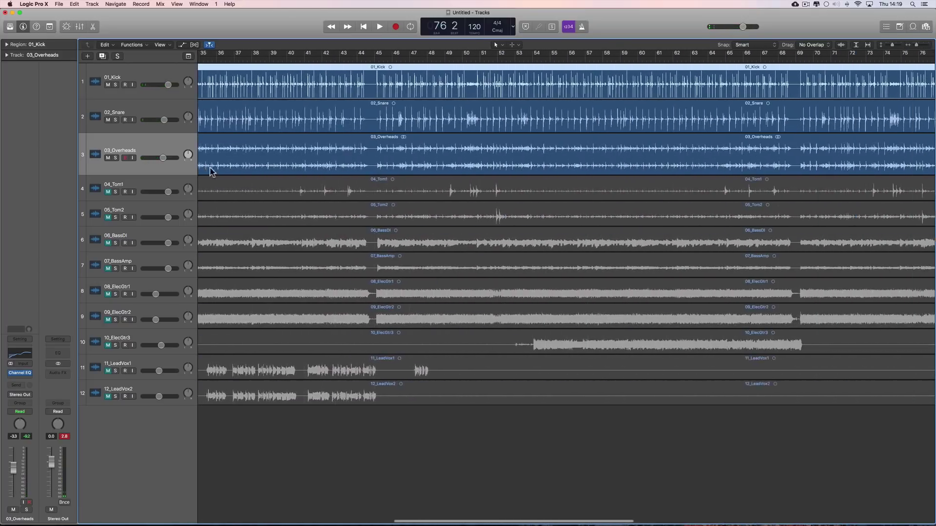
pyautogui.moveTo(163, 158); pyautogui.dragTo(136, 161)
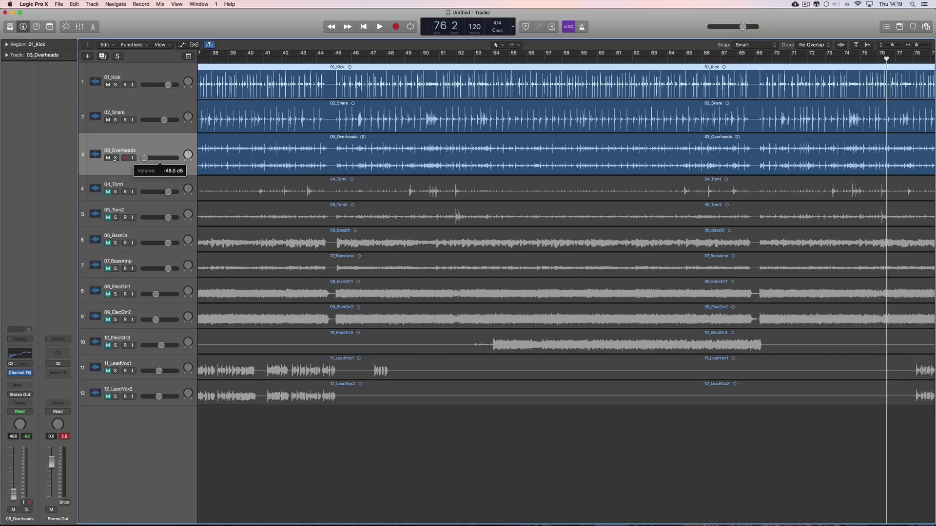
pyautogui.moveTo(160, 161); pyautogui.dragTo(163, 161)
pyautogui.click(337, 58)
pyautogui.press('space')
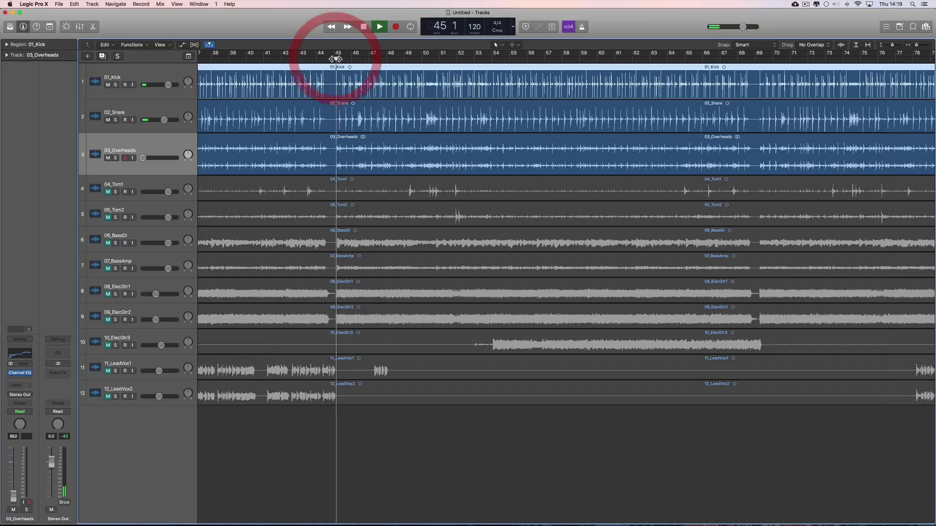
pyautogui.moveTo(160, 158); pyautogui.dragTo(193, 157)
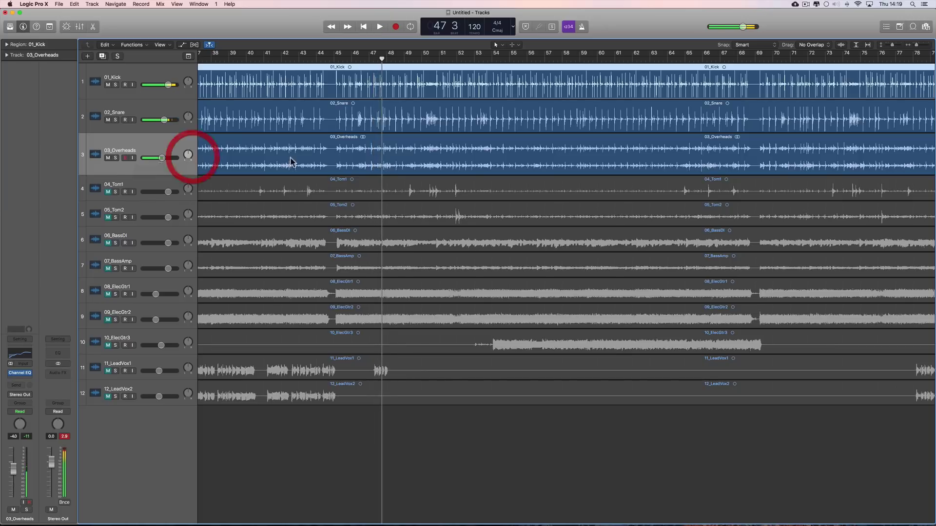
pyautogui.click(171, 150)
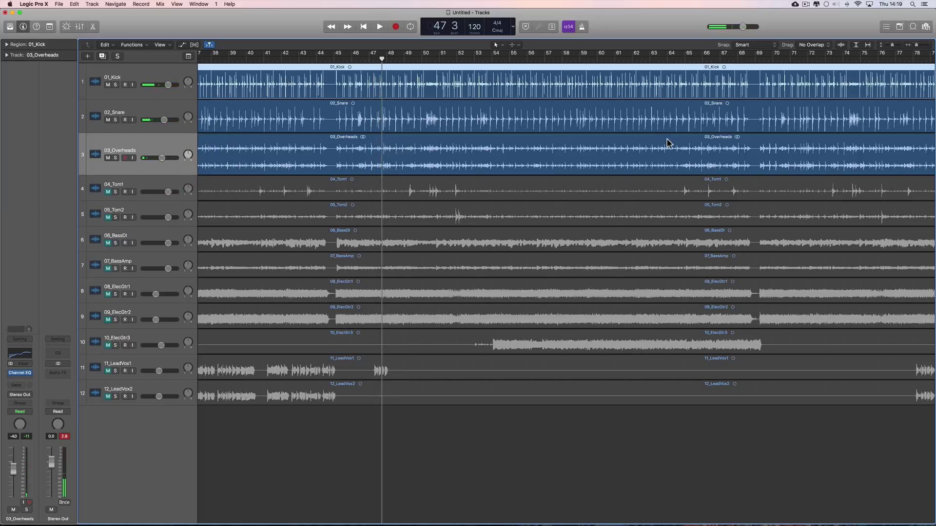
# Step: Trim the overheads region's start to about 2 1 4, before the first hit, and shift it earlier to match the kick and snare
pyautogui.click(927, 45)
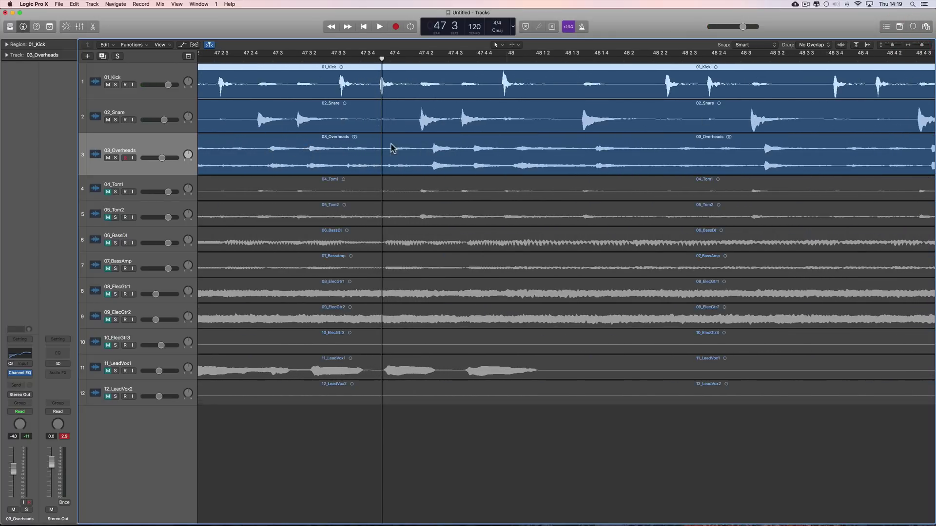
pyautogui.click(362, 28)
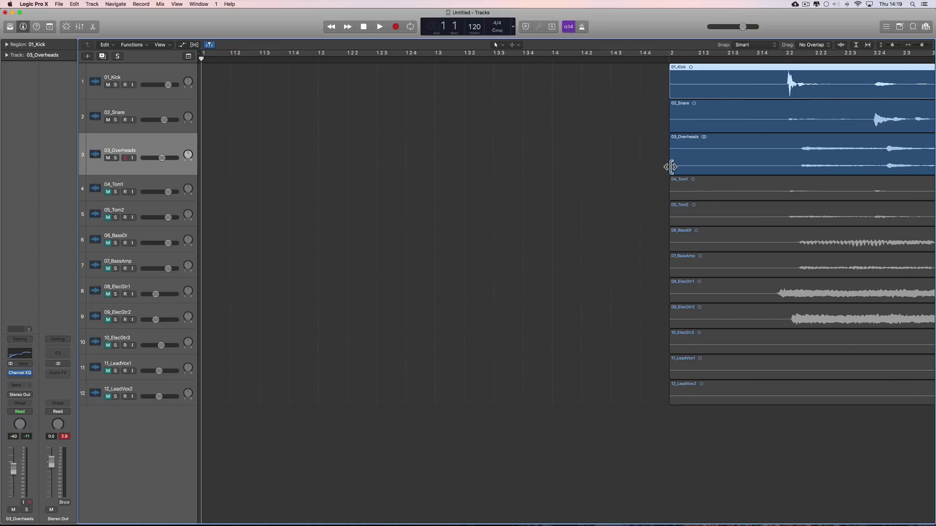
pyautogui.moveTo(672, 167); pyautogui.dragTo(756, 164)
pyautogui.hscroll(2, 686, 166)
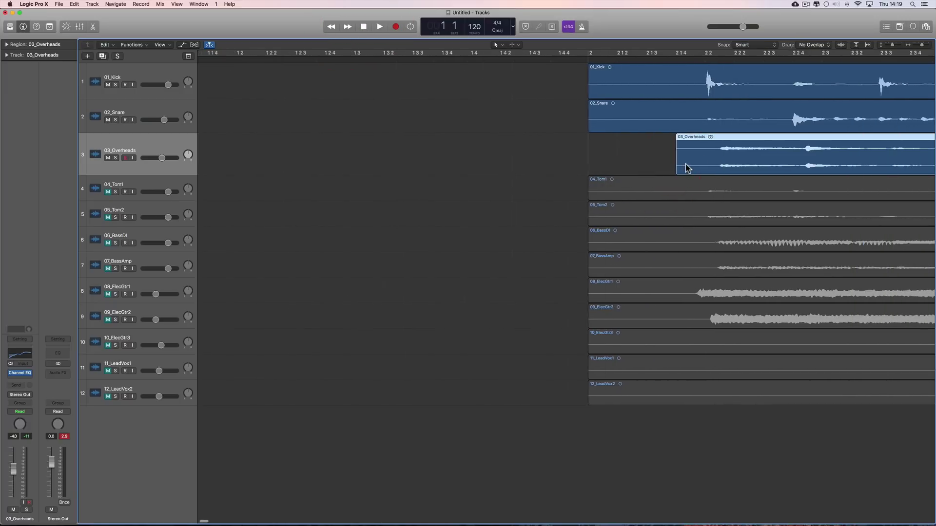
pyautogui.hscroll(3, 683, 161)
pyautogui.moveTo(671, 152); pyautogui.dragTo(664, 151)
pyautogui.hscroll(6, 664, 151)
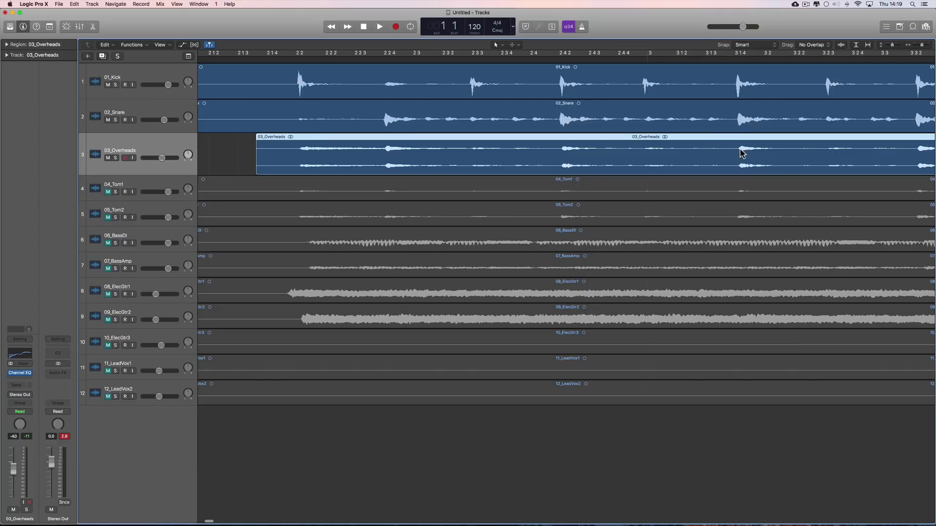
# Step: Place the playhead at the snare hit near 3 1 4, set snapping to Ticks, and fine-tune the overheads region's alignment
pyautogui.click(735, 56)
pyautogui.hscroll(8, 757, 110)
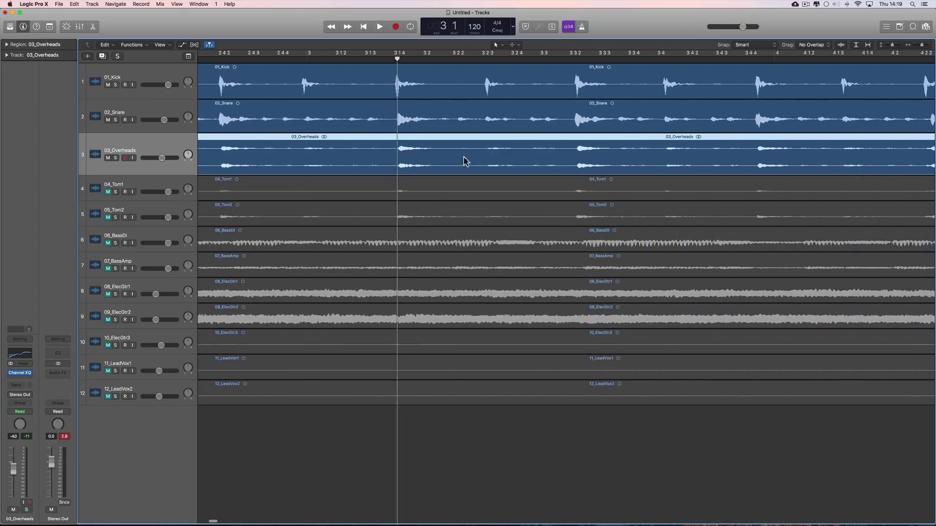
pyautogui.moveTo(393, 155); pyautogui.dragTo(390, 154)
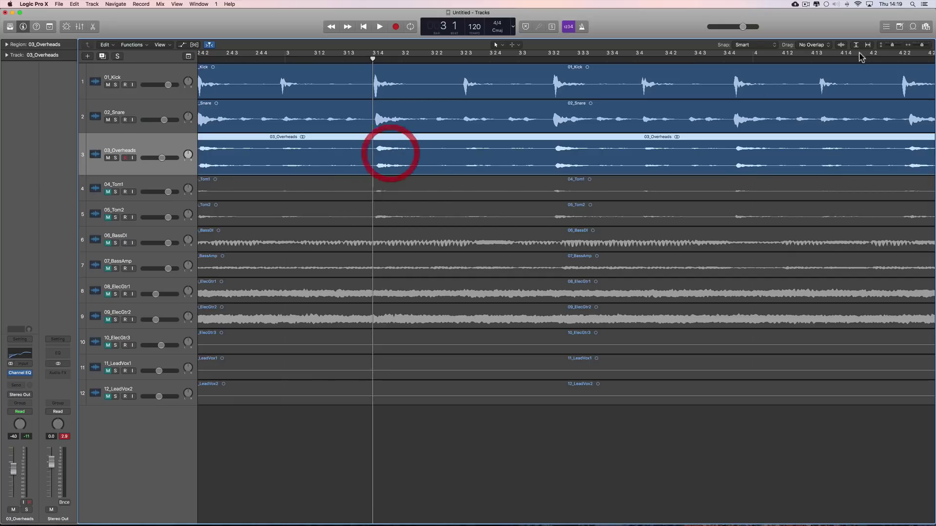
pyautogui.click(753, 44)
pyautogui.click(753, 68)
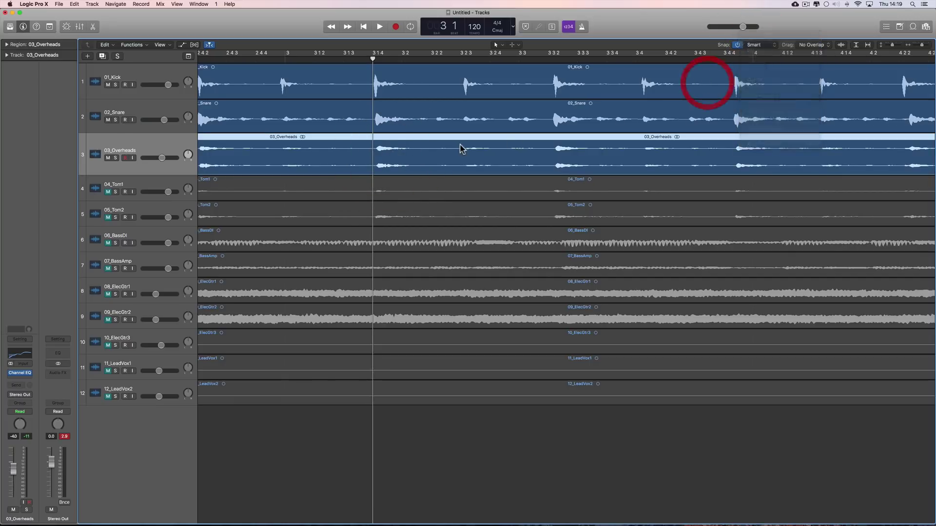
pyautogui.moveTo(412, 146); pyautogui.dragTo(419, 147)
# Step: Play the aligned drums, compare with the overheads muted and unmuted, and raise the overheads to about -1.0 dB
pyautogui.press('space')
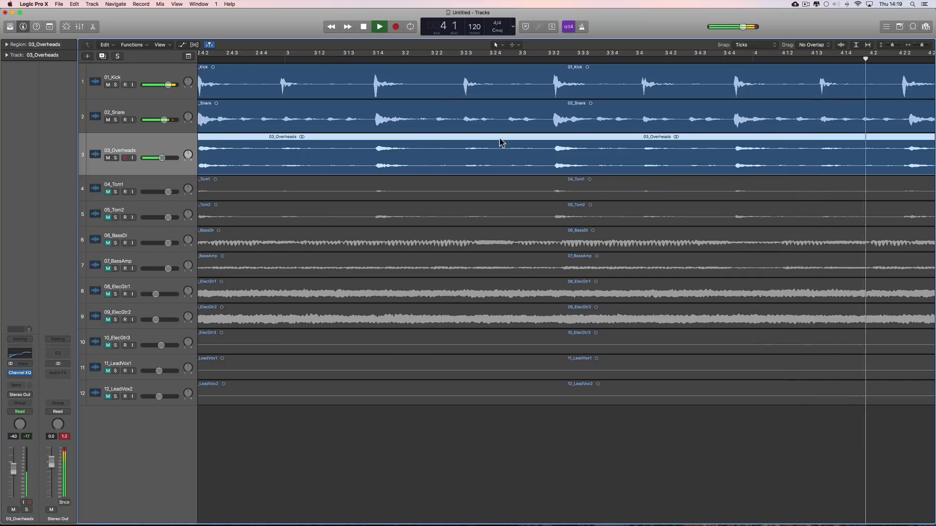
pyautogui.moveTo(930, 45); pyautogui.dragTo(913, 49)
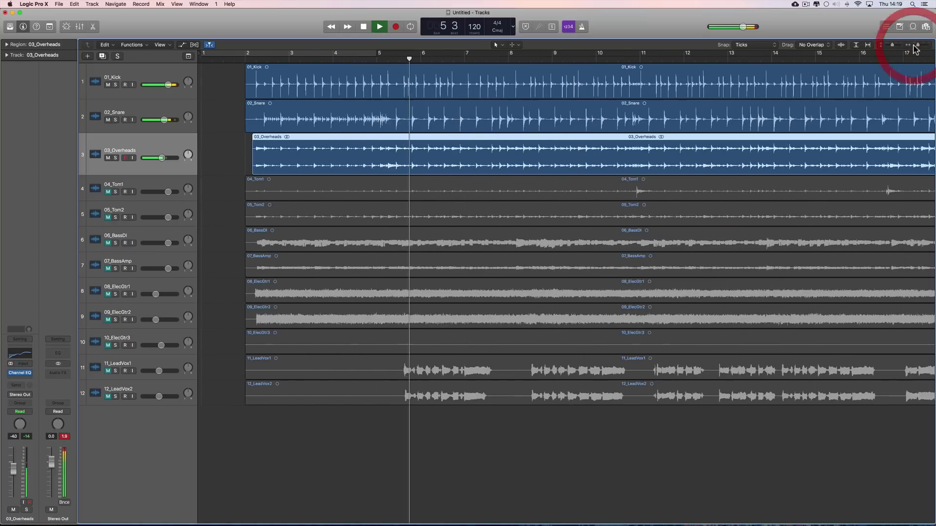
pyautogui.click(108, 158)
pyautogui.press('space')
pyautogui.moveTo(161, 158); pyautogui.dragTo(185, 158)
pyautogui.click(108, 158)
pyautogui.press('space')
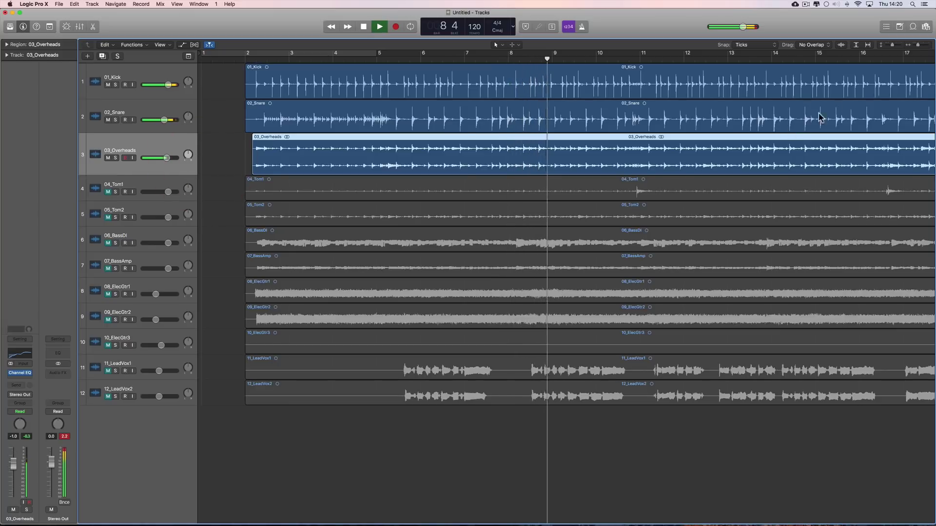
# Step: Move the playhead to bar 88 beat 3 and examine the drum waveforms up close late in the song
pyautogui.hscroll(20, 805, 148)
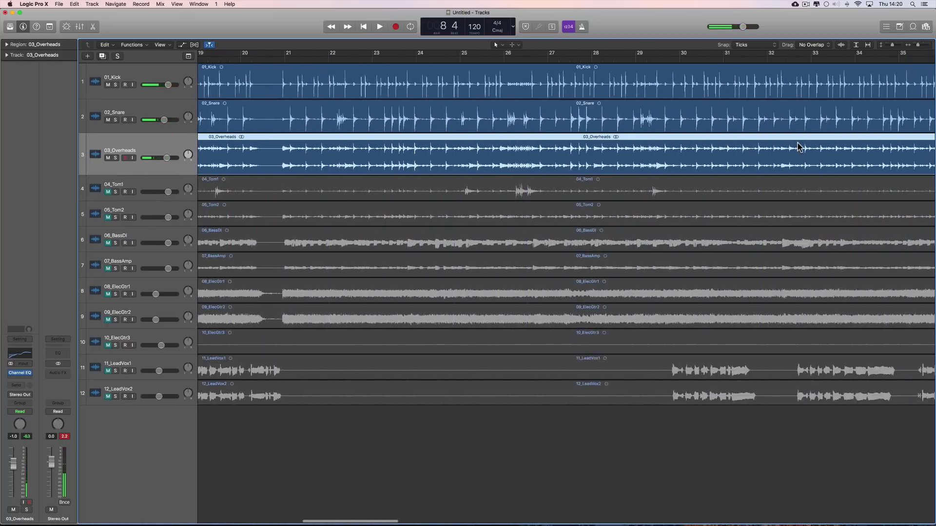
pyautogui.hscroll(20, 798, 146)
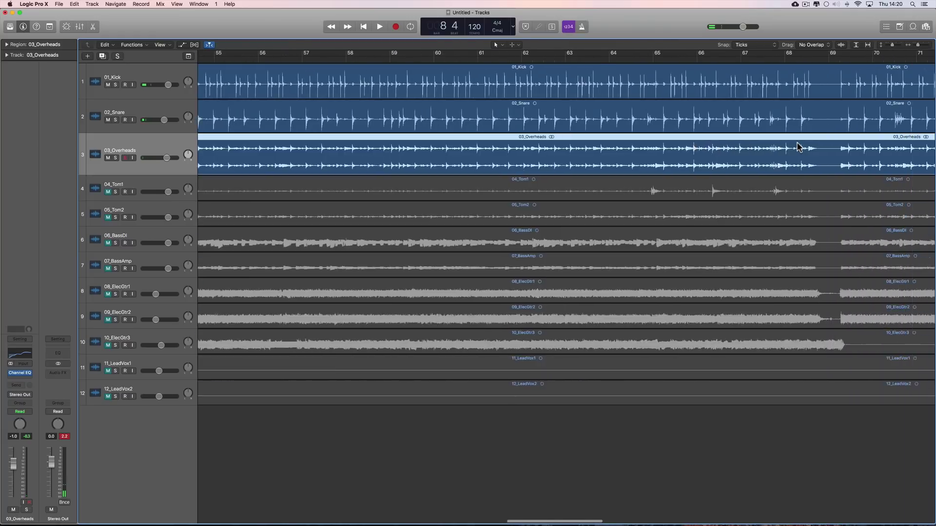
pyautogui.hscroll(12, 798, 147)
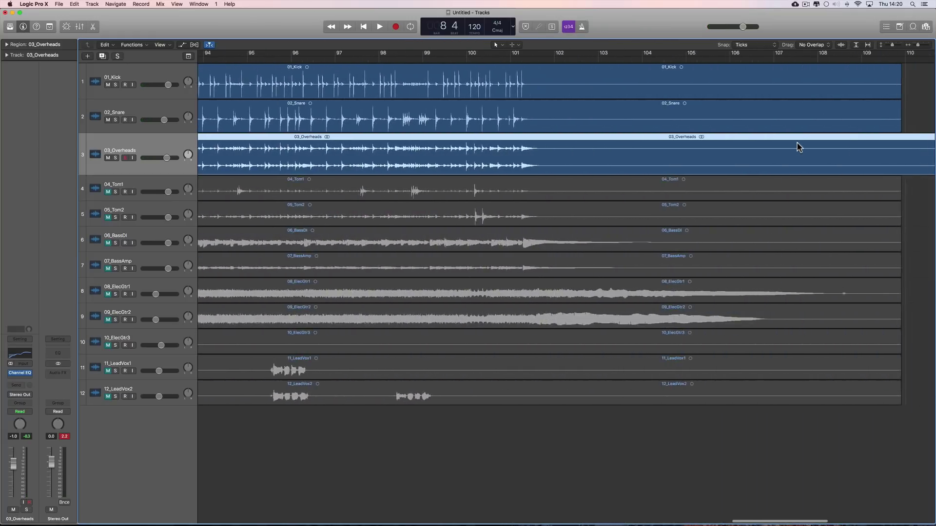
pyautogui.hscroll(-2, 684, 151)
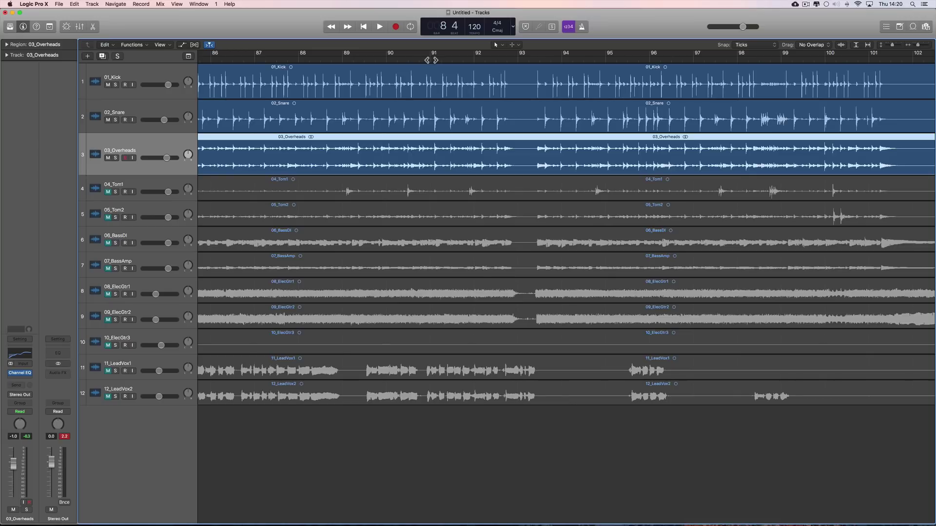
pyautogui.click(320, 61)
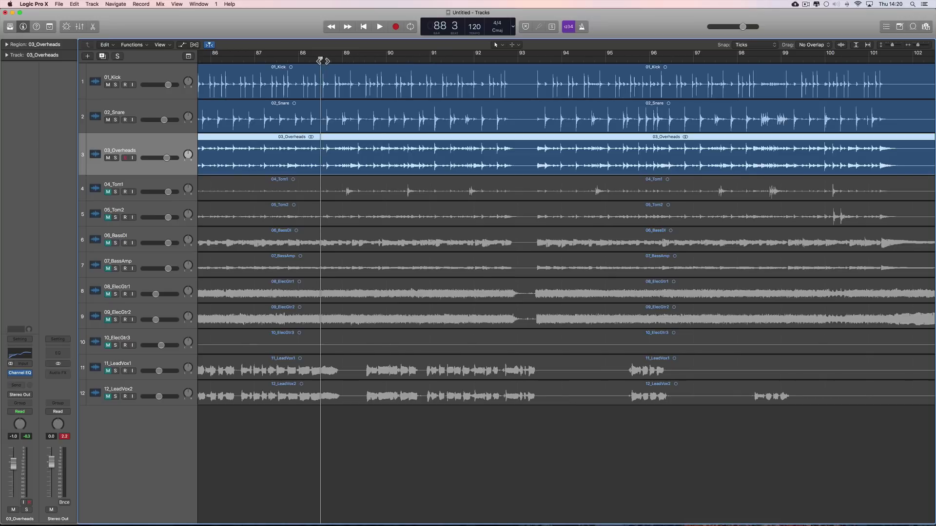
pyautogui.click(926, 45)
pyautogui.click(926, 45)
pyautogui.click(925, 45)
pyautogui.click(926, 45)
pyautogui.click(926, 45)
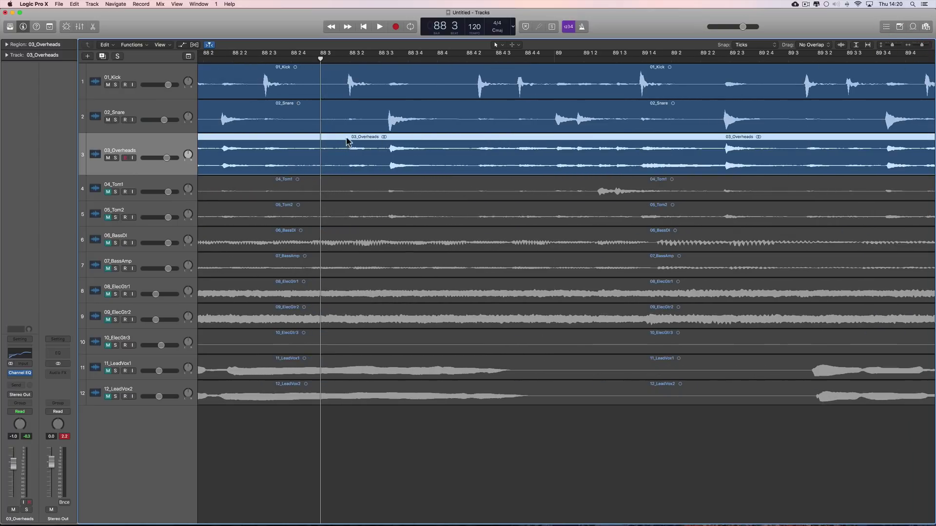
# Step: Move the playhead to the snare hit near 88 3 3 and nudge the overheads region slightly earlier towards it
pyautogui.click(389, 124)
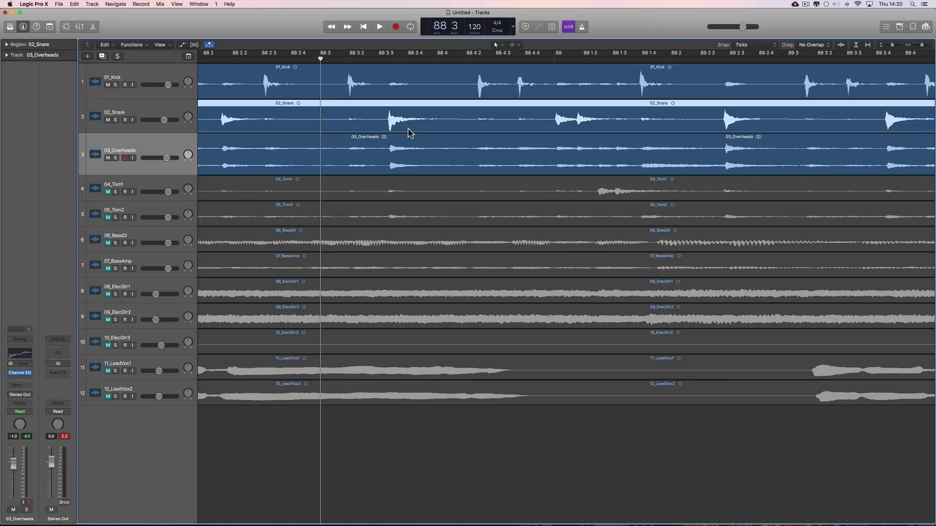
pyautogui.click(391, 61)
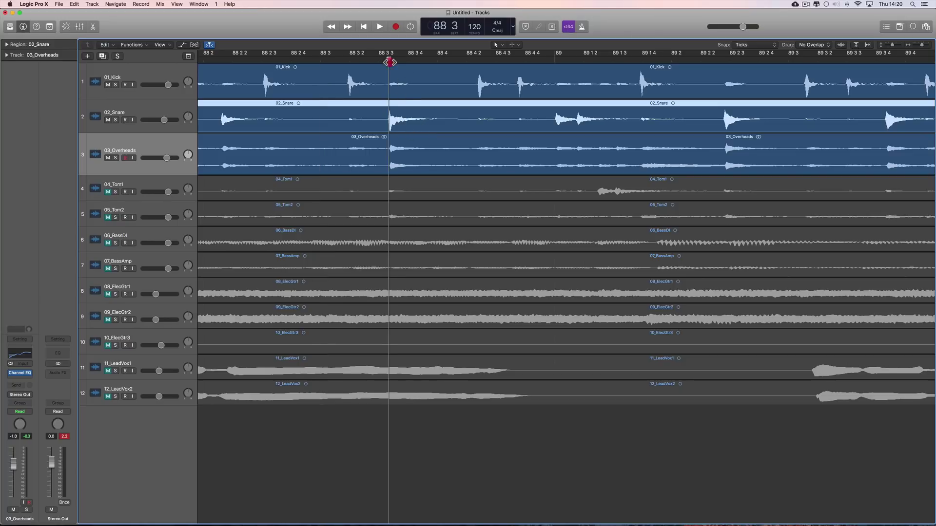
pyautogui.click(926, 45)
pyautogui.click(926, 45)
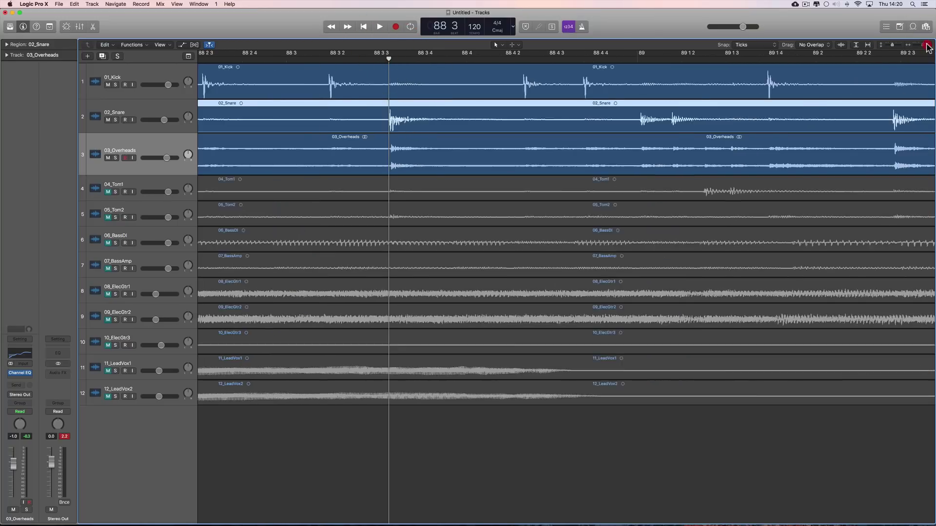
pyautogui.click(926, 45)
pyautogui.moveTo(421, 145); pyautogui.dragTo(416, 147)
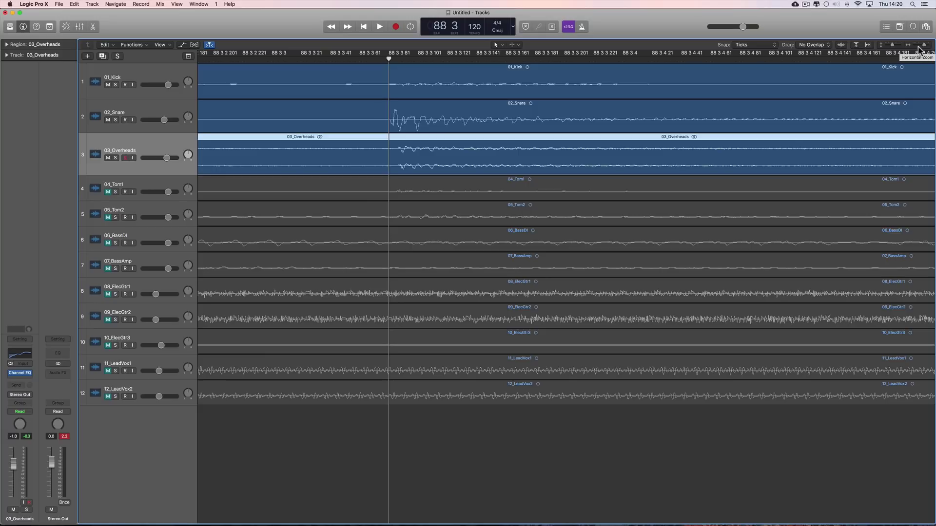
pyautogui.moveTo(924, 47); pyautogui.dragTo(907, 50)
# Step: Play the drums from about bar 73 and lower the overheads level to -1.8 dB
pyautogui.hscroll(-3, 326, 91)
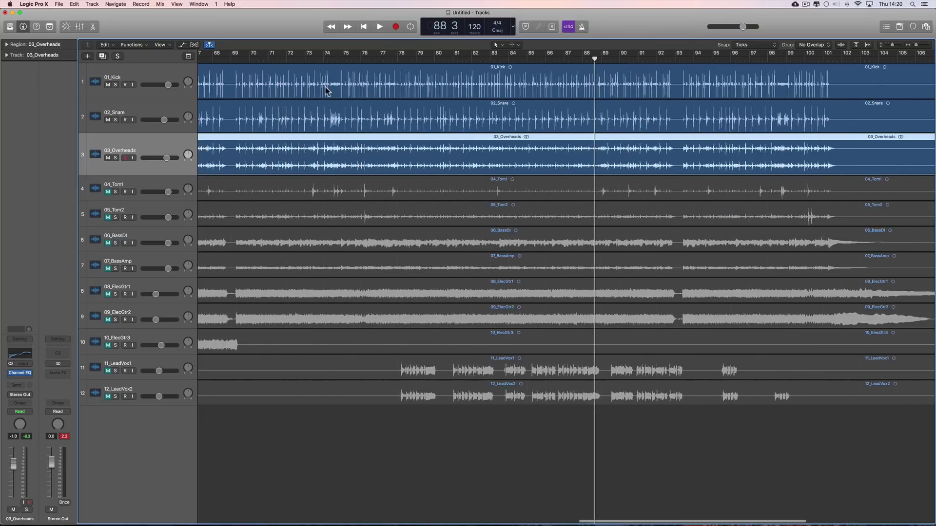
pyautogui.click(305, 59)
pyautogui.press('space')
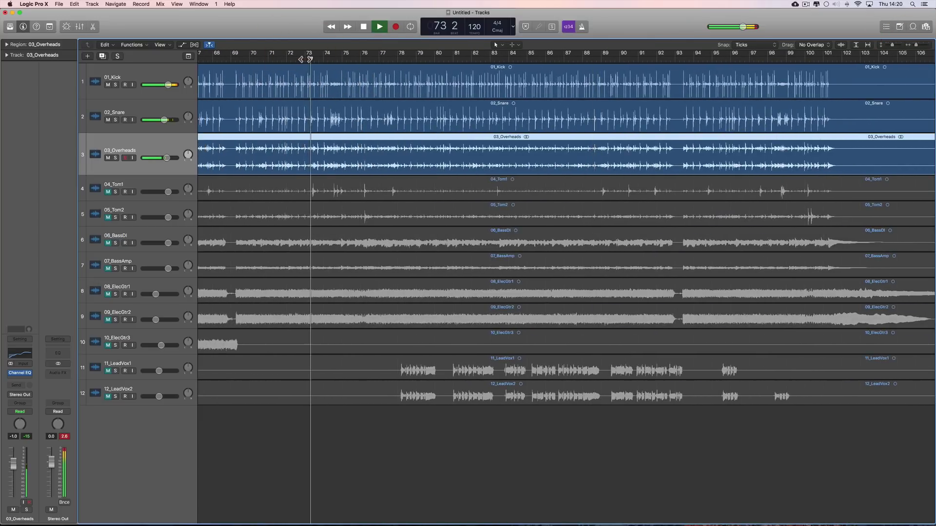
pyautogui.click(166, 158)
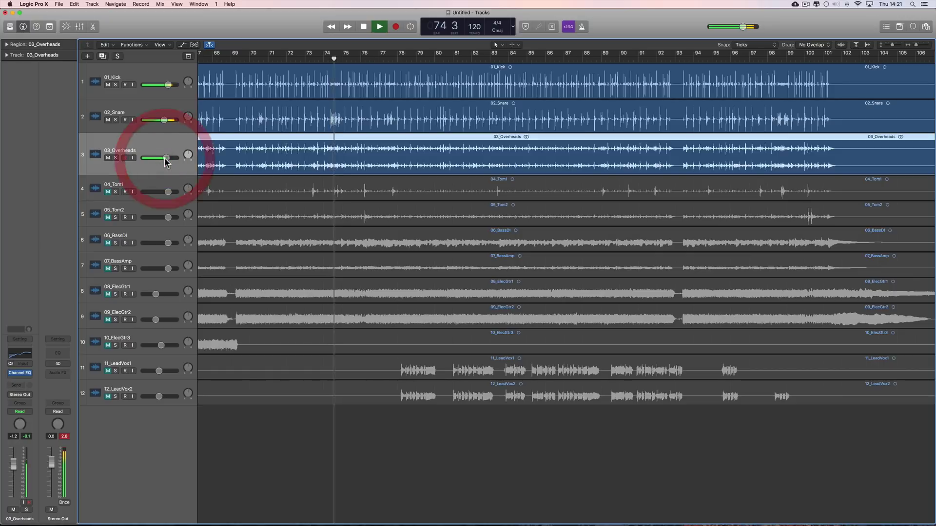
pyautogui.press('space')
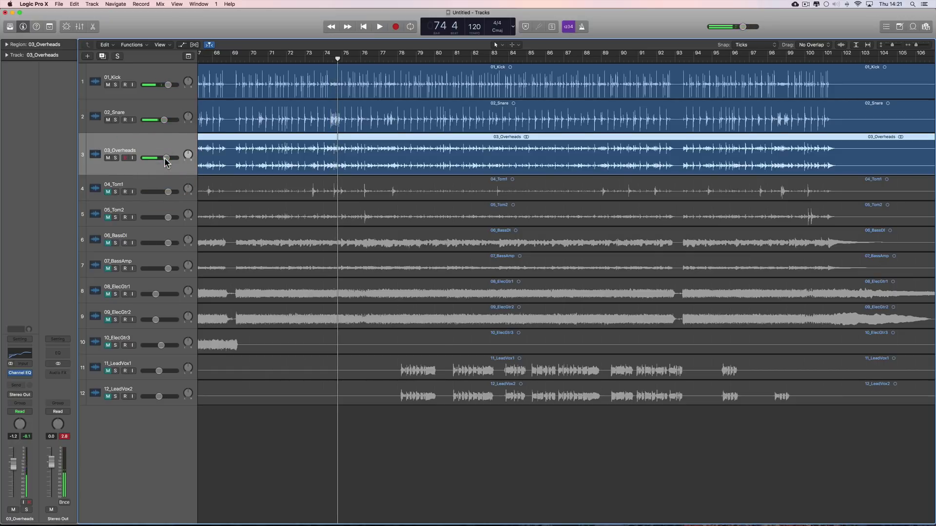
pyautogui.press('space')
pyautogui.moveTo(166, 159); pyautogui.dragTo(164, 158)
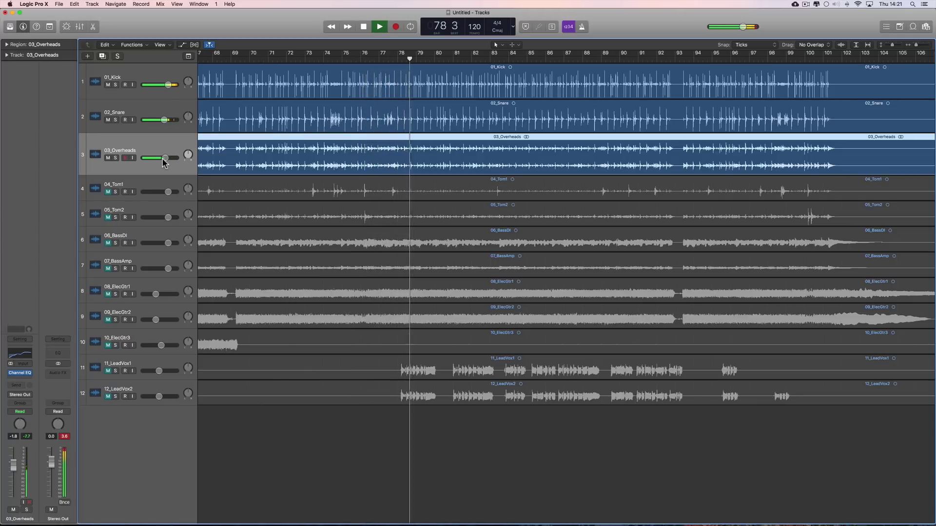
pyautogui.press('space')
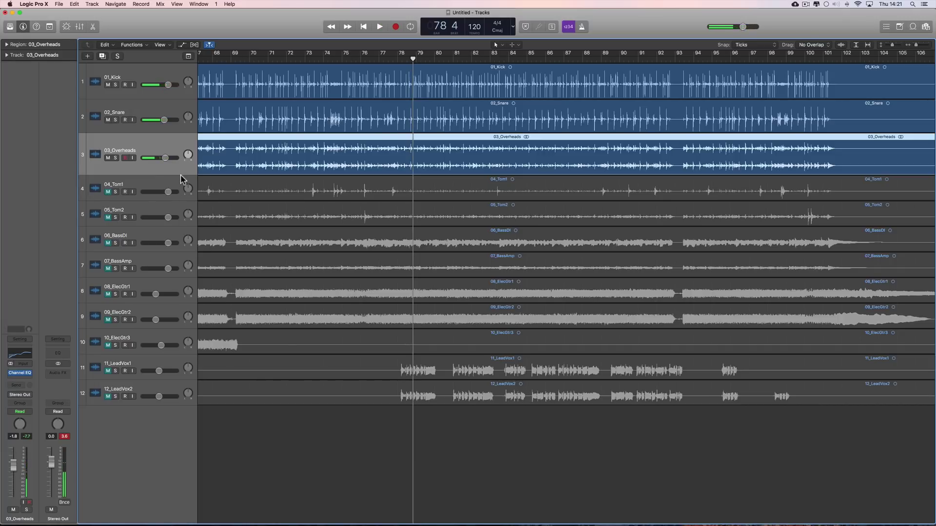
# Step: Unmute the 06_BassDI and 07_BassAmp tracks
pyautogui.click(138, 237)
pyautogui.click(110, 242)
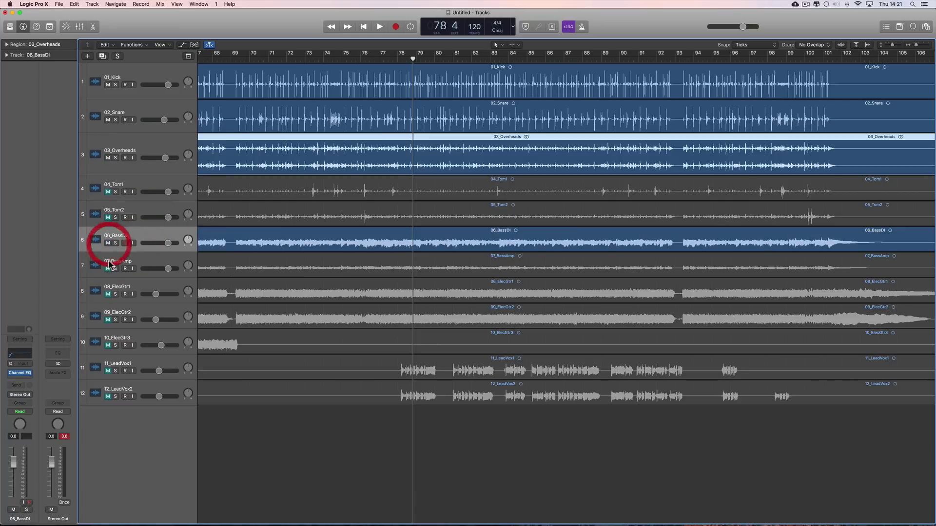
pyautogui.keyDown('shift'); pyautogui.click(110, 268); pyautogui.keyUp('shift')
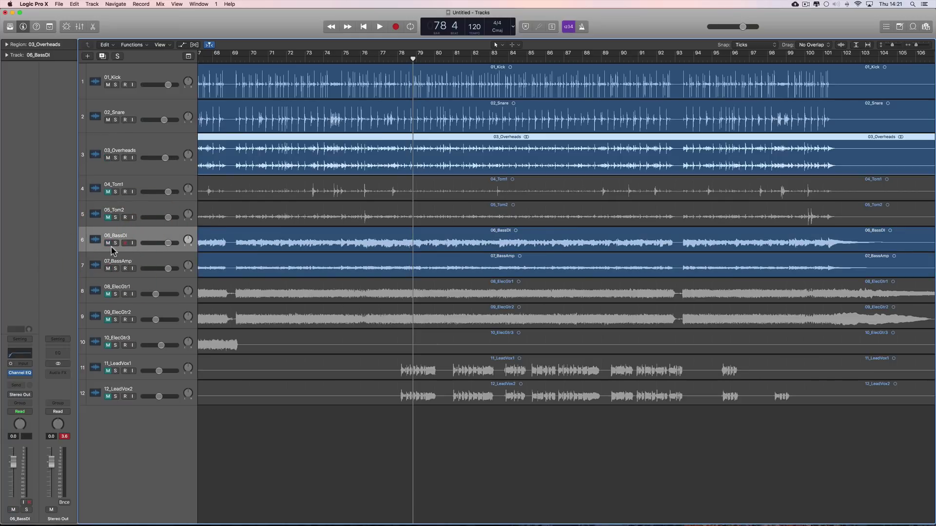
# Step: Solo the 06_BassDI track and listen to it on its own from bar 78
pyautogui.click(115, 244)
pyautogui.press('space')
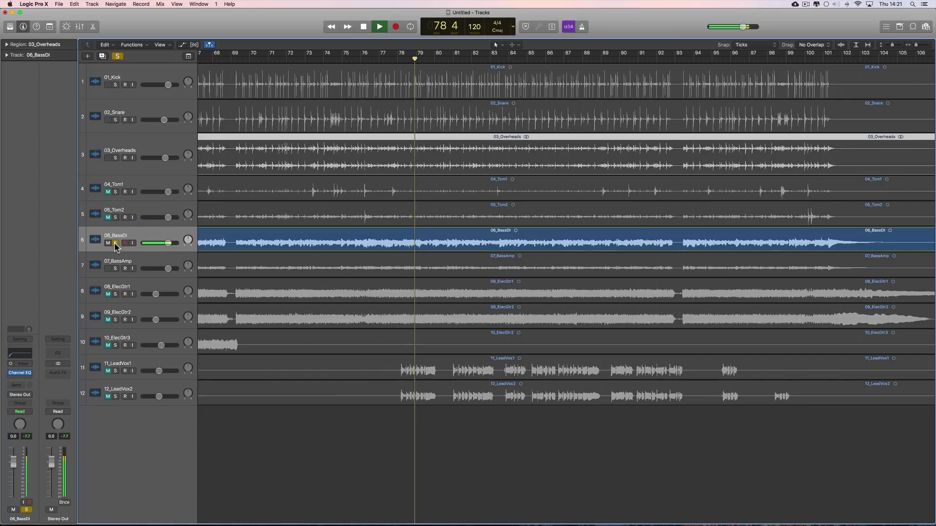
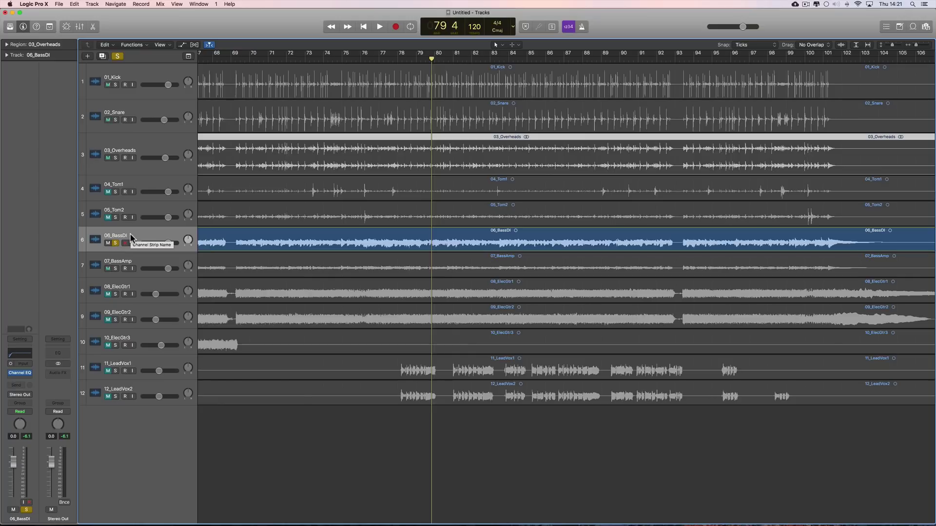
pyautogui.press('space')
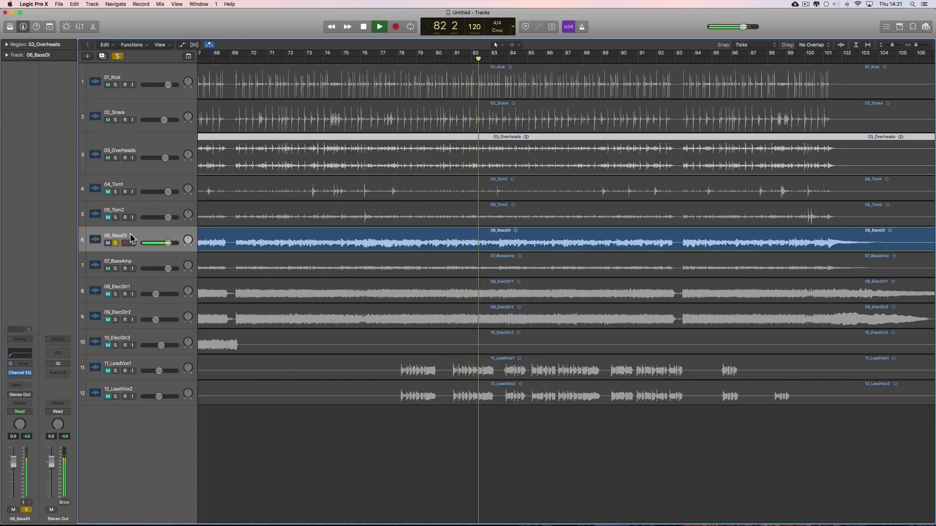
pyautogui.press('space')
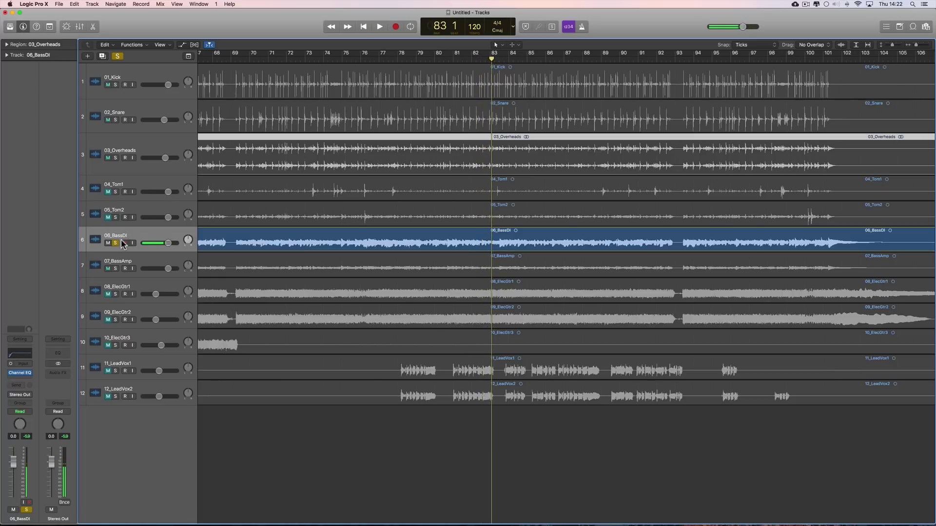
# Step: Solo 07_BassAmp instead of the DI, listen to it from bar 83, and turn its solo off
pyautogui.click(116, 269)
pyautogui.click(151, 263)
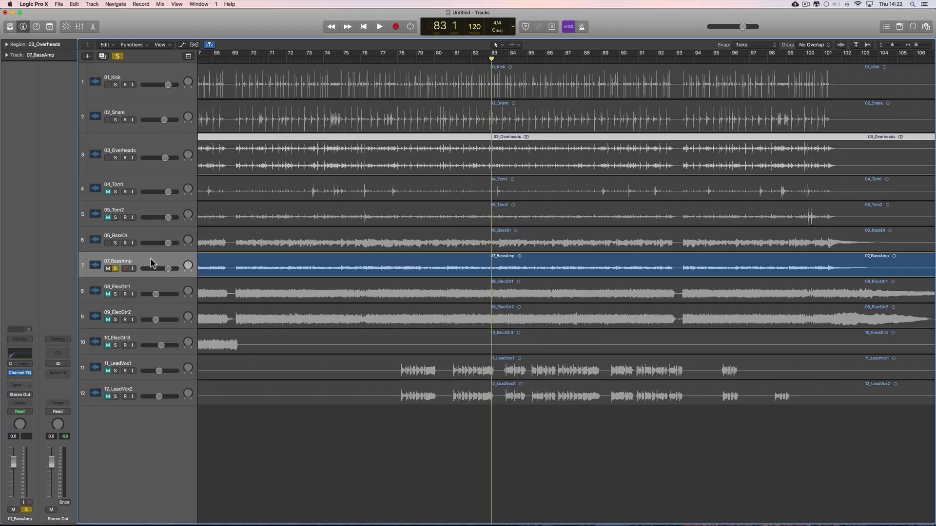
pyautogui.press('space')
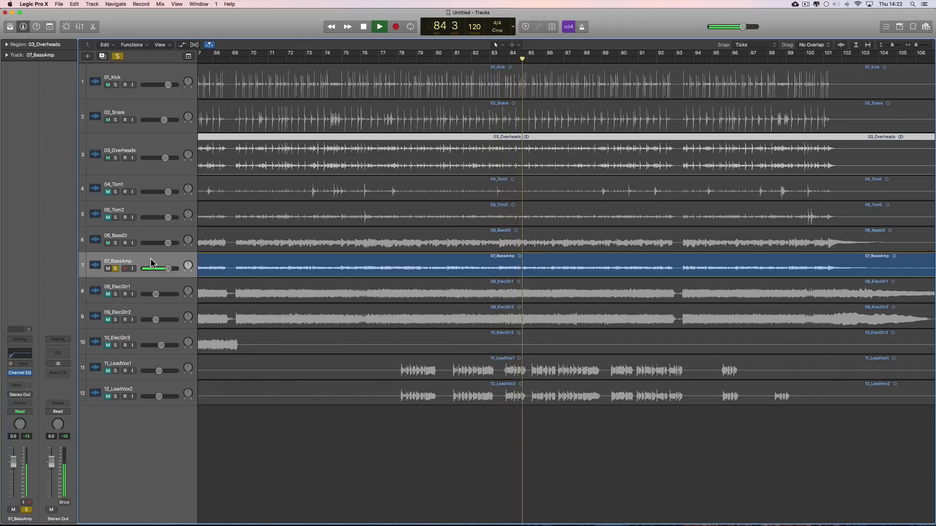
pyautogui.press('space')
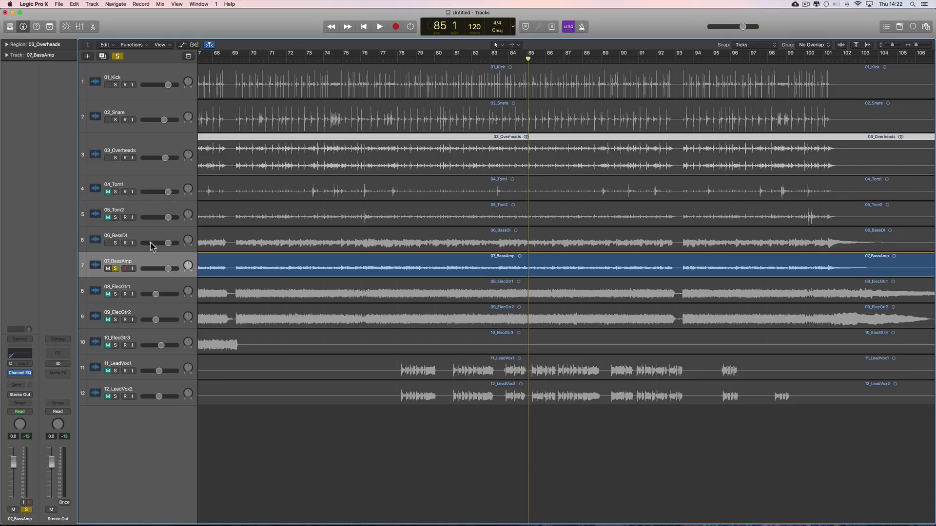
pyautogui.click(150, 242)
pyautogui.click(116, 268)
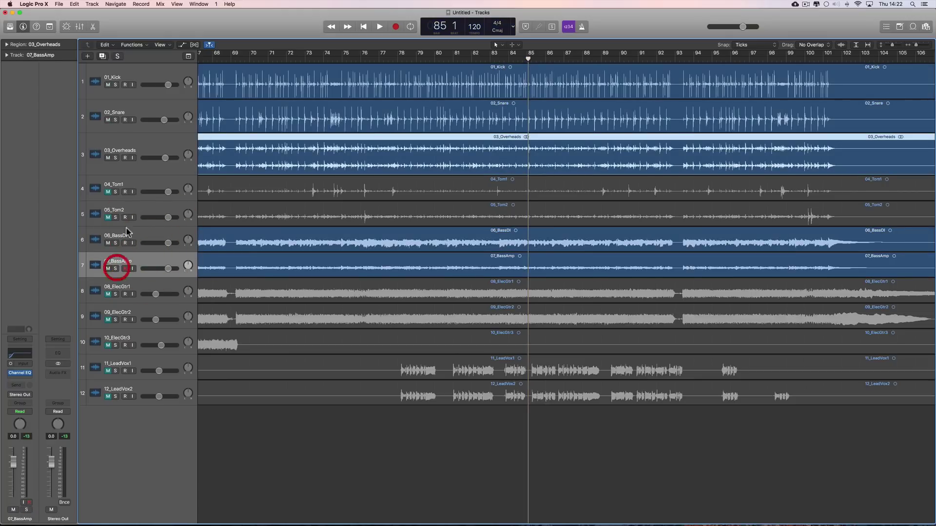
# Step: Show the mixer and route the outputs of the 06_BassDI and 07_BassAmp channels together to Bus 1
pyautogui.click(79, 26)
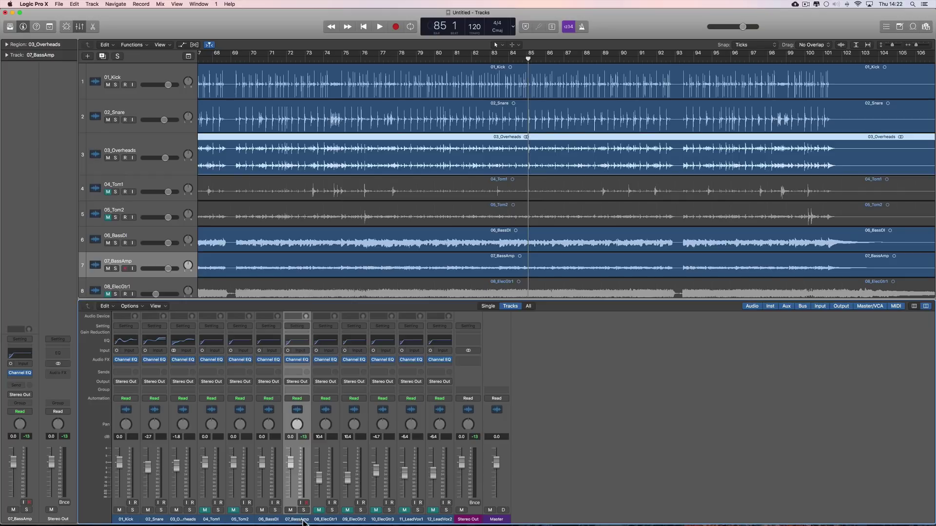
pyautogui.keyDown('shift'); pyautogui.click(275, 520); pyautogui.keyUp('shift')
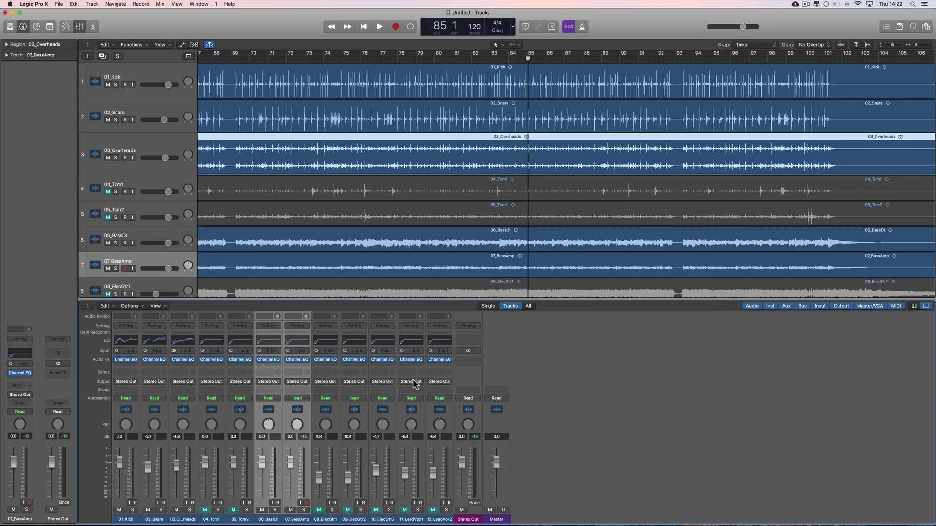
pyautogui.click(466, 520)
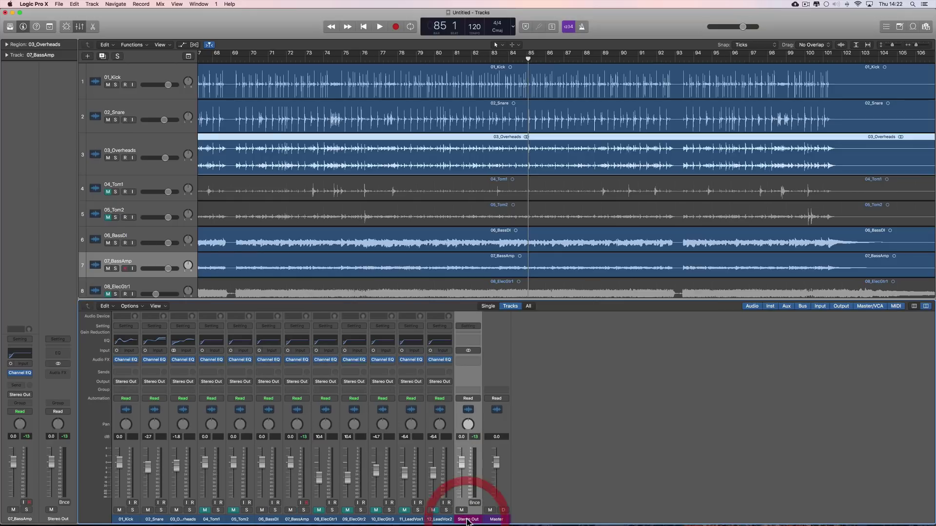
pyautogui.click(293, 520)
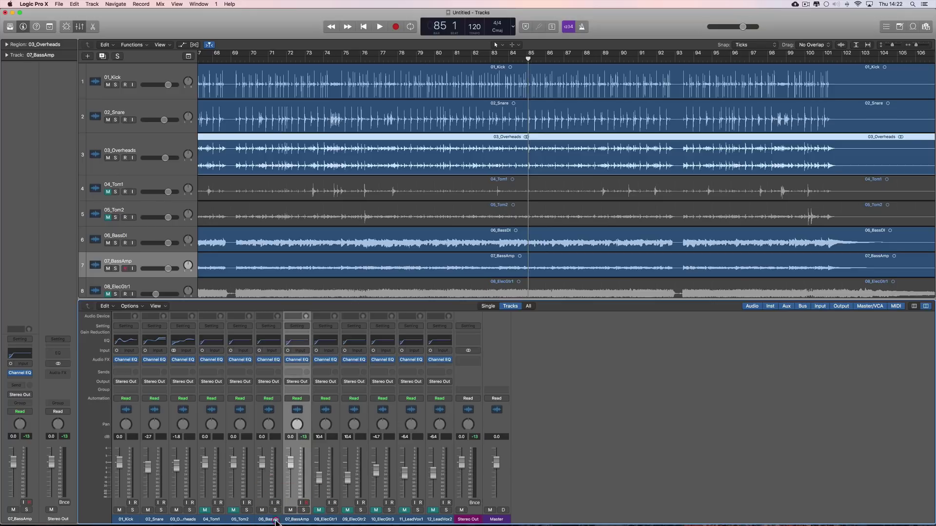
pyautogui.keyDown('shift'); pyautogui.click(275, 519); pyautogui.keyUp('shift')
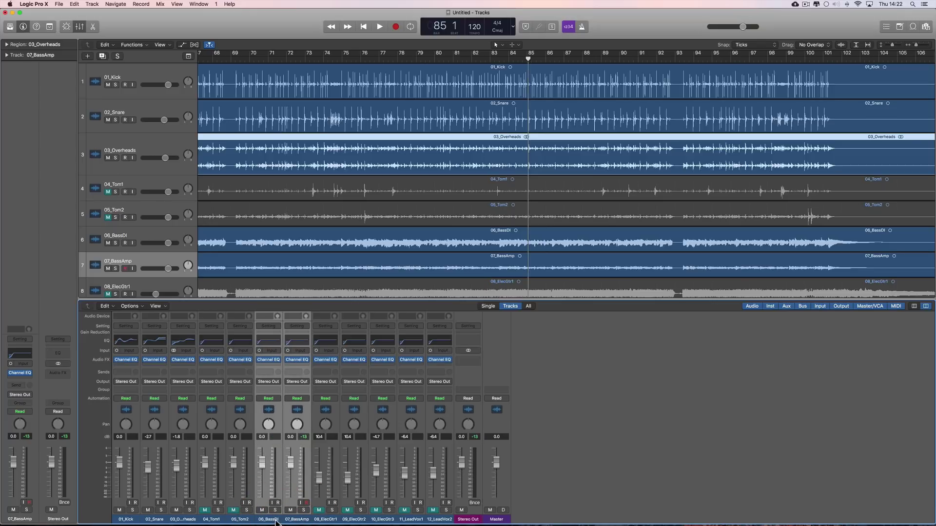
pyautogui.click(269, 382)
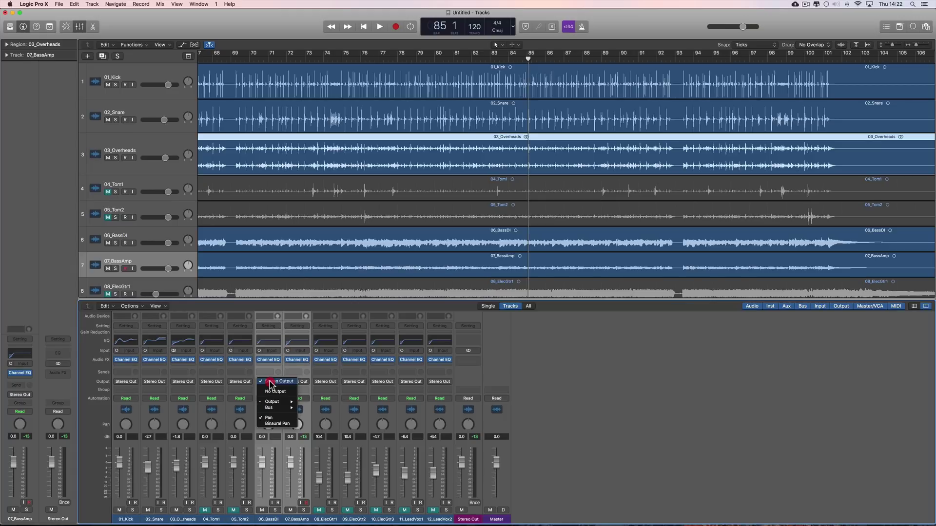
pyautogui.click(270, 383)
pyautogui.click(298, 382)
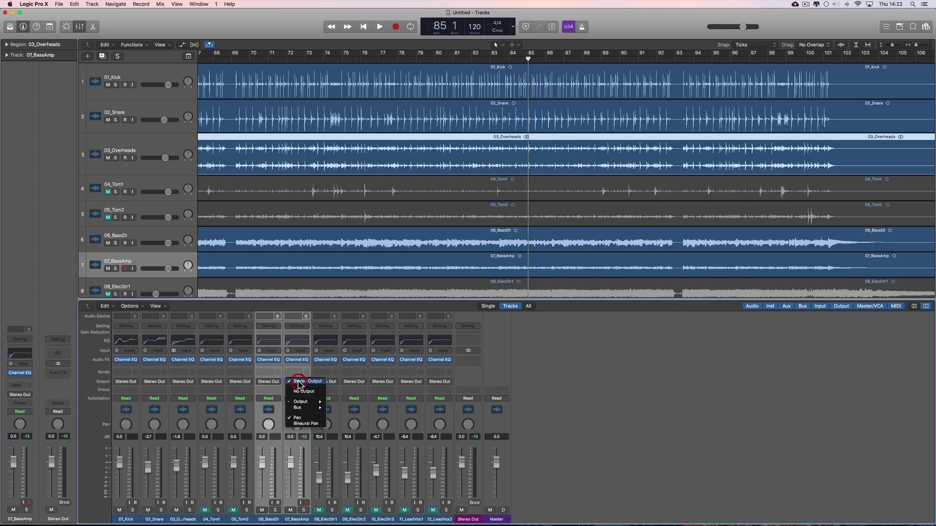
pyautogui.click(297, 382)
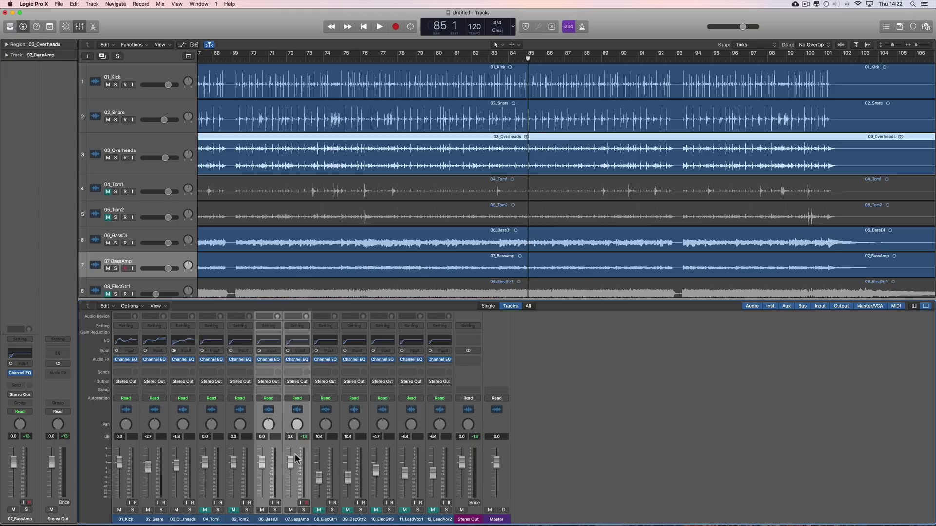
pyautogui.click(274, 385)
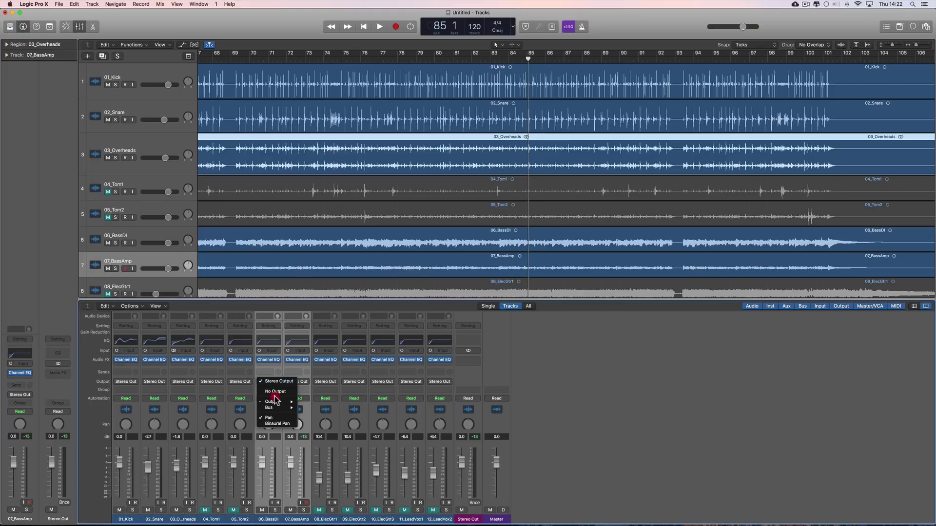
pyautogui.moveTo(277, 408)
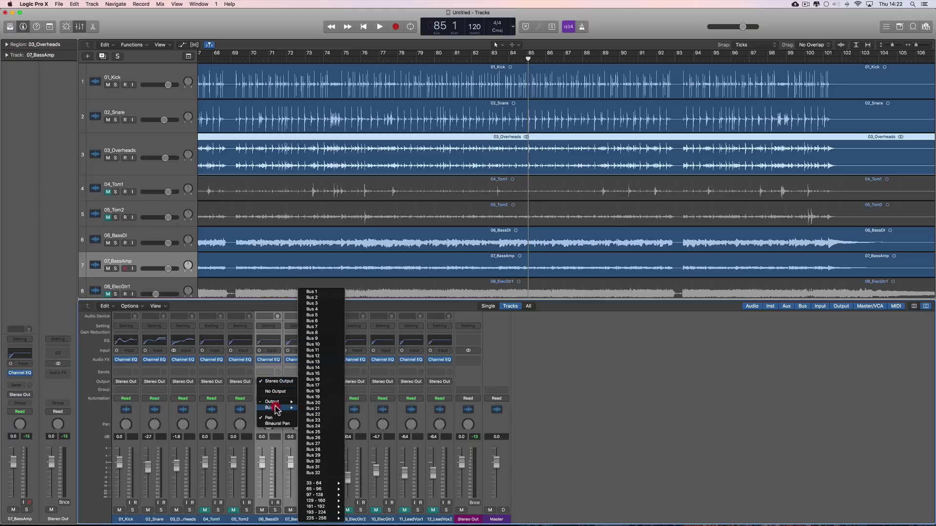
pyautogui.click(319, 292)
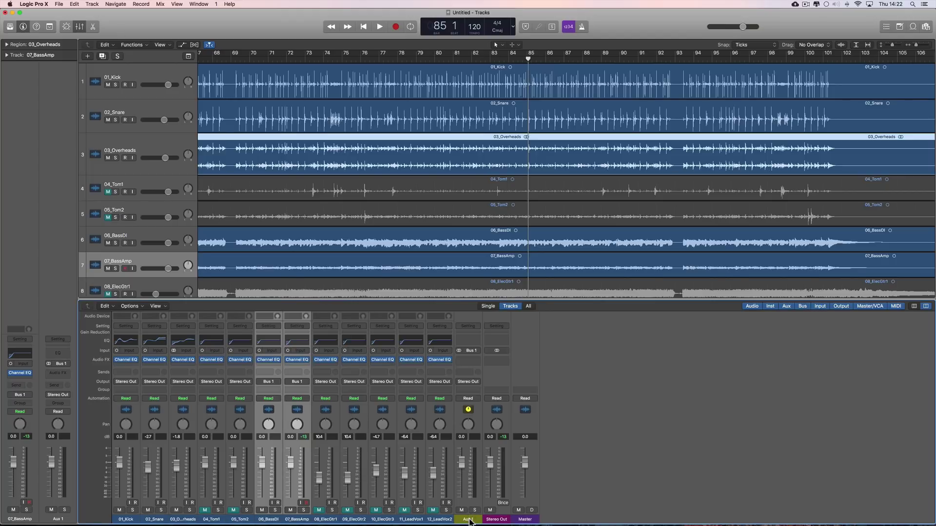
# Step: Rename the new Aux 1 channel as "bass" and solo it
pyautogui.click(469, 520)
pyautogui.write('bas')
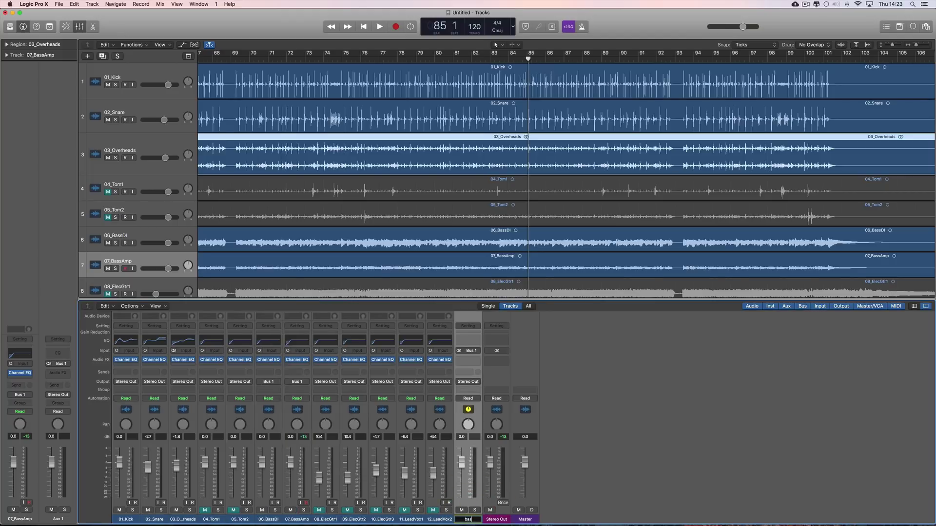
pyautogui.write('s')
pyautogui.press('Return')
pyautogui.click(474, 511)
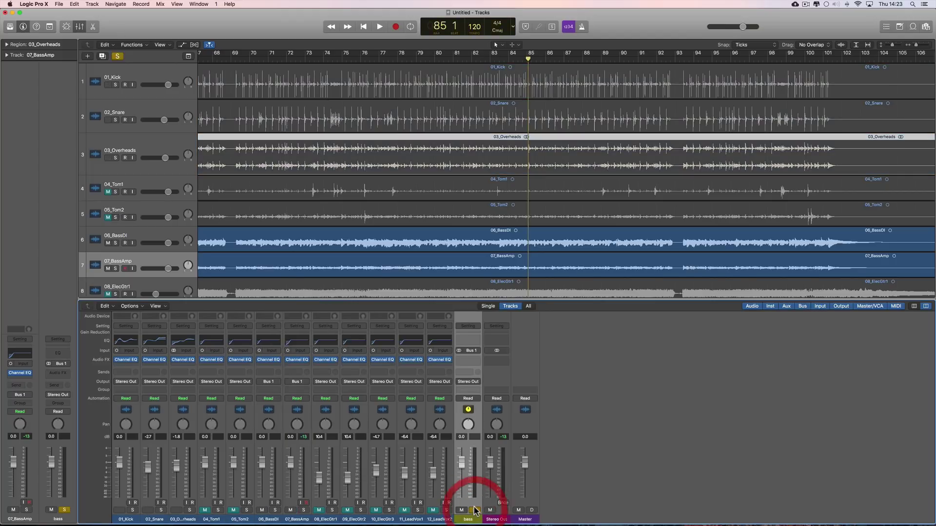
# Step: Play the soloed bass bus, keep its fader at 0.0 dB, and lower the 06_BassDI channel to -3.2 dB
pyautogui.press('space')
pyautogui.moveTo(461, 468)
pyautogui.mouseDown()
pyautogui.moveTo(463, 494)
pyautogui.moveTo(462, 463)
pyautogui.mouseUp()
pyautogui.press('space')
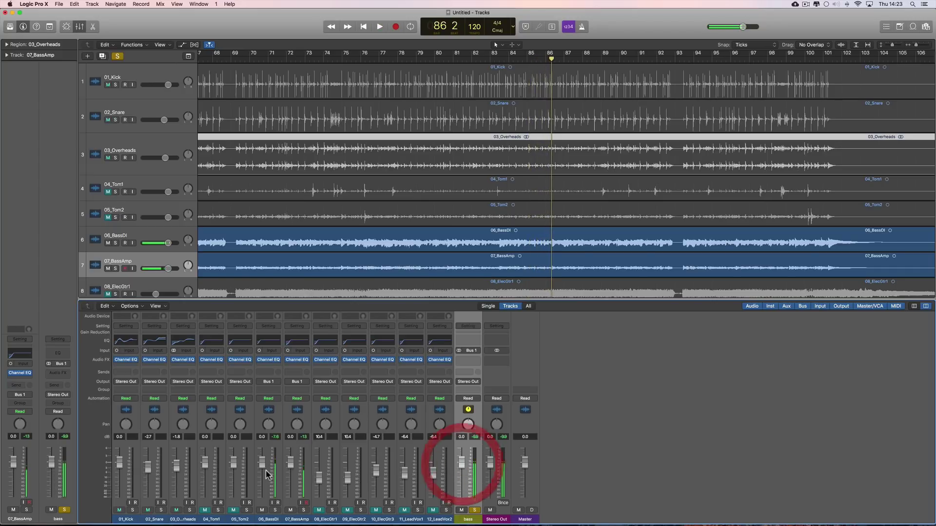
pyautogui.moveTo(262, 462)
pyautogui.mouseDown()
pyautogui.moveTo(264, 481)
pyautogui.moveTo(267, 469)
pyautogui.moveTo(290, 462)
pyautogui.moveTo(266, 472)
pyautogui.mouseUp()
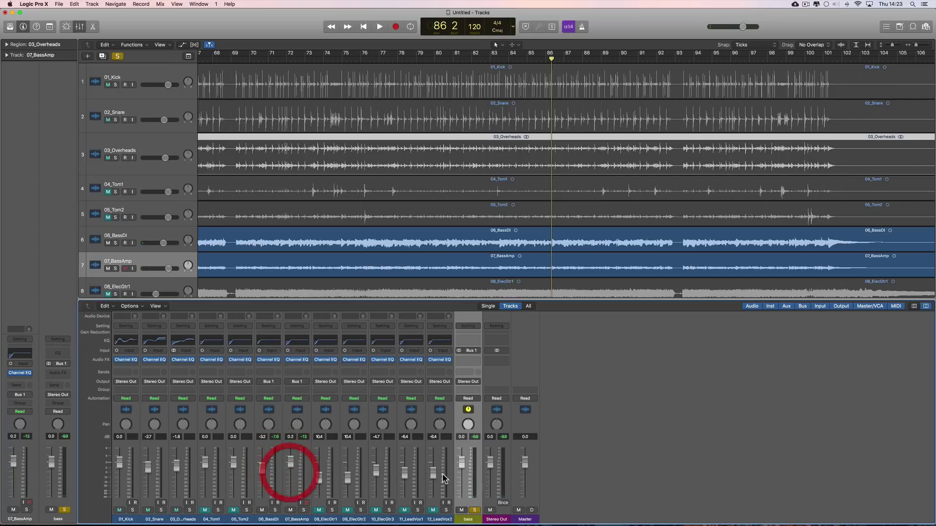
# Step: Lower the bass bus fader to -1.4 dB while checking the soloed bass level in playback
pyautogui.moveTo(462, 467)
pyautogui.mouseDown()
pyautogui.moveTo(465, 491)
pyautogui.moveTo(467, 467)
pyautogui.mouseUp()
pyautogui.press('space')
pyautogui.press('space')
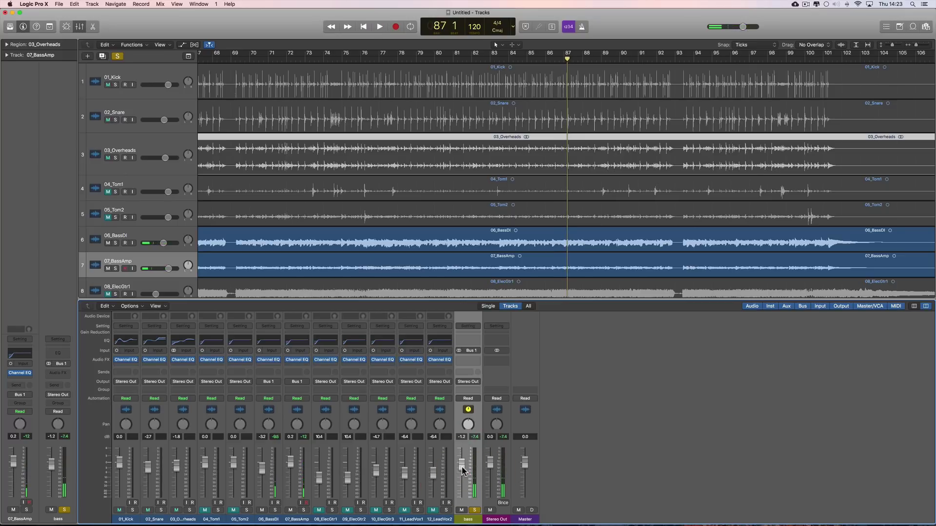
pyautogui.moveTo(462, 468); pyautogui.dragTo(462, 469)
# Step: Set 06_BassDI to -4.0 dB and 07_BassAmp to 0.7 dB, and listen to the new blend
pyautogui.moveTo(264, 471); pyautogui.dragTo(291, 463)
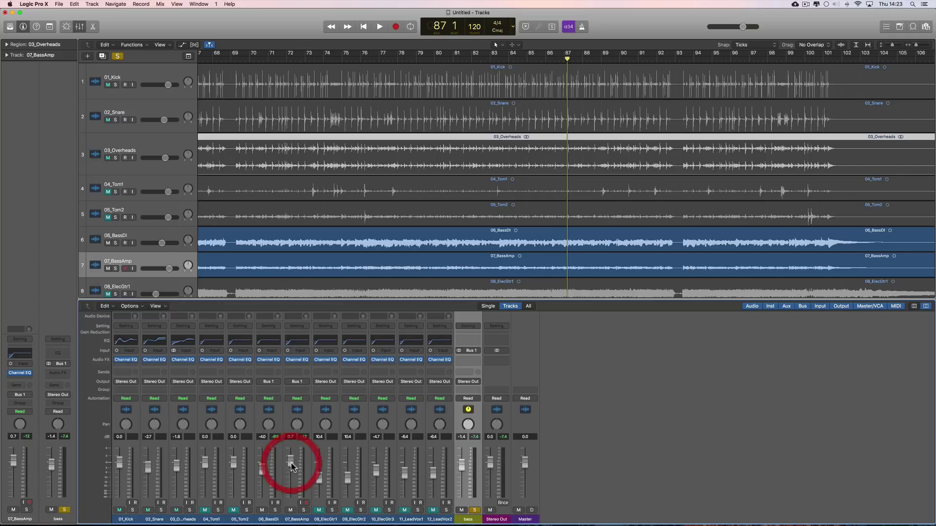
pyautogui.press('space')
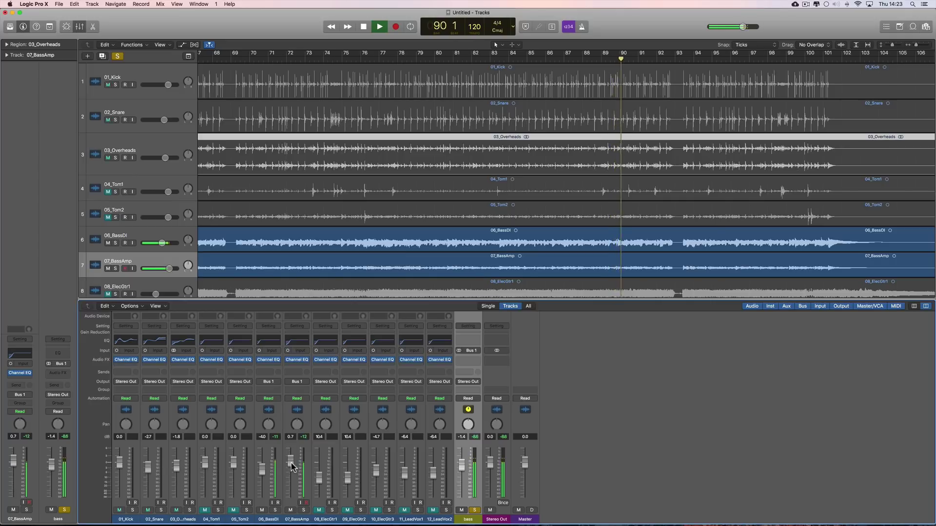
pyautogui.press('space')
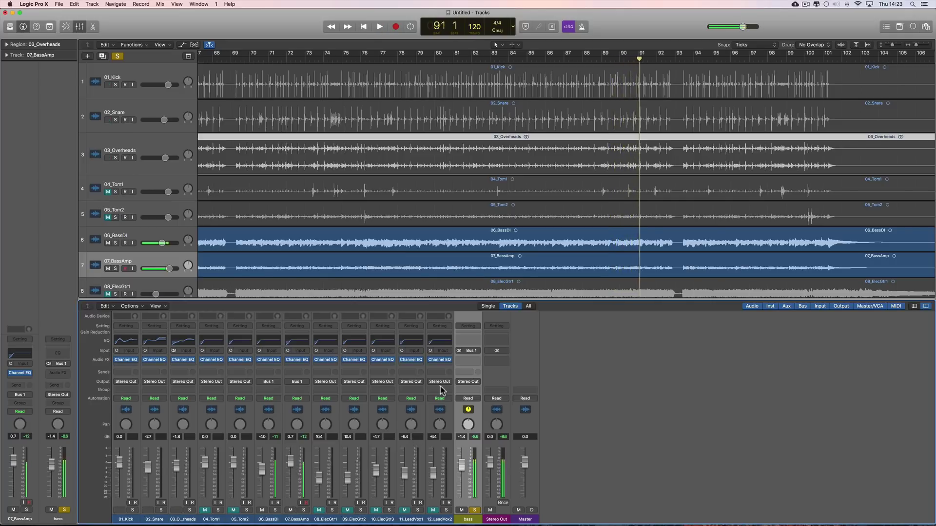
# Step: Insert a stereo Compressor on the bass bus and place its window over the middle of the screen
pyautogui.click(477, 363)
pyautogui.moveTo(494, 381)
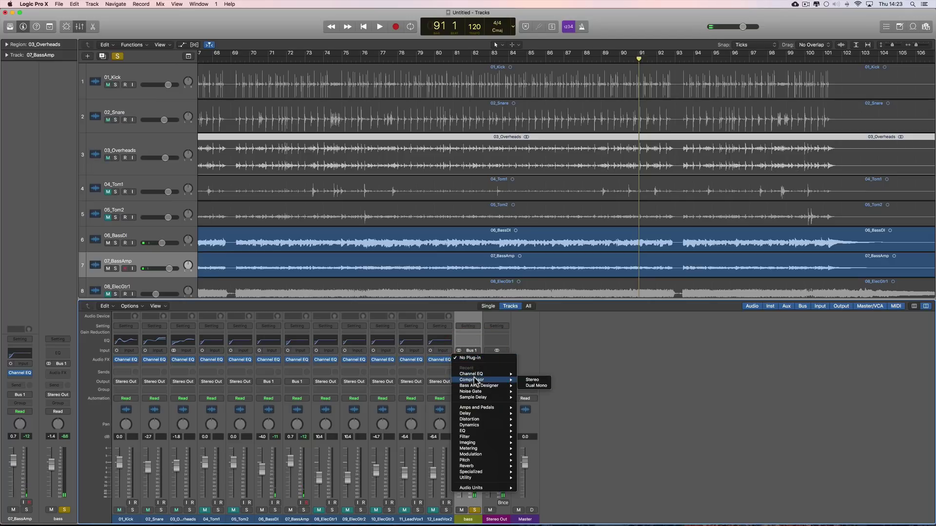
pyautogui.click(528, 380)
pyautogui.moveTo(172, 33); pyautogui.dragTo(401, 137)
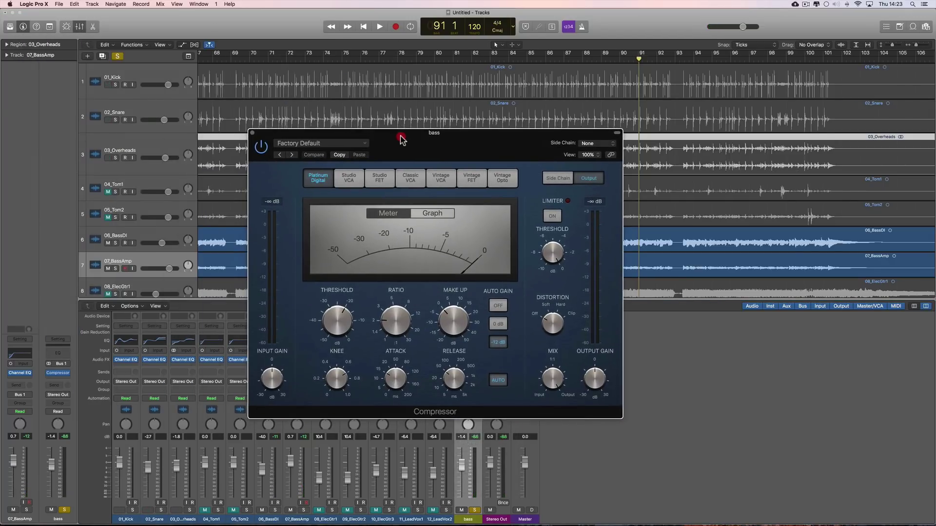
# Step: Lower the bass compressor's threshold during playback and set its ratio to 5.0:1
pyautogui.press('space')
pyautogui.moveTo(337, 320); pyautogui.dragTo(395, 304)
pyautogui.press('space')
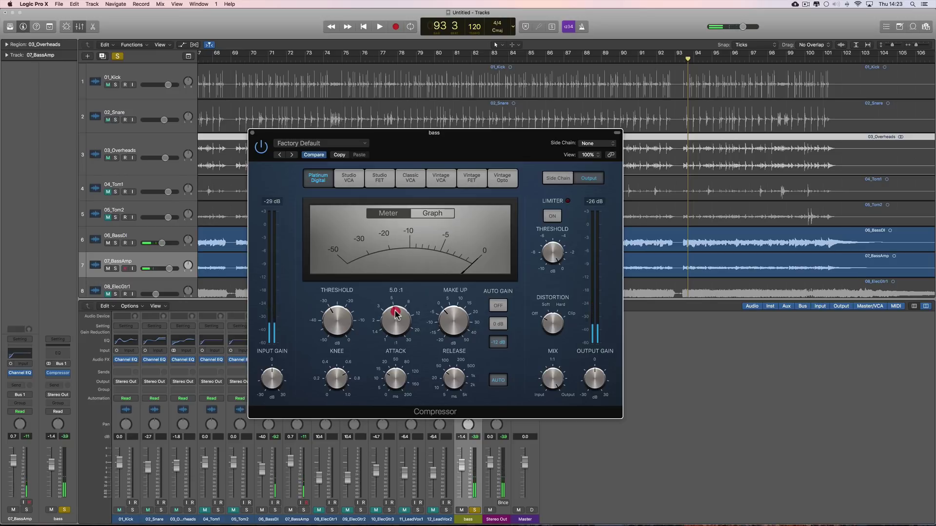
# Step: Shorten the bass compressor's attack to about 10 ms while the bass plays
pyautogui.press('space')
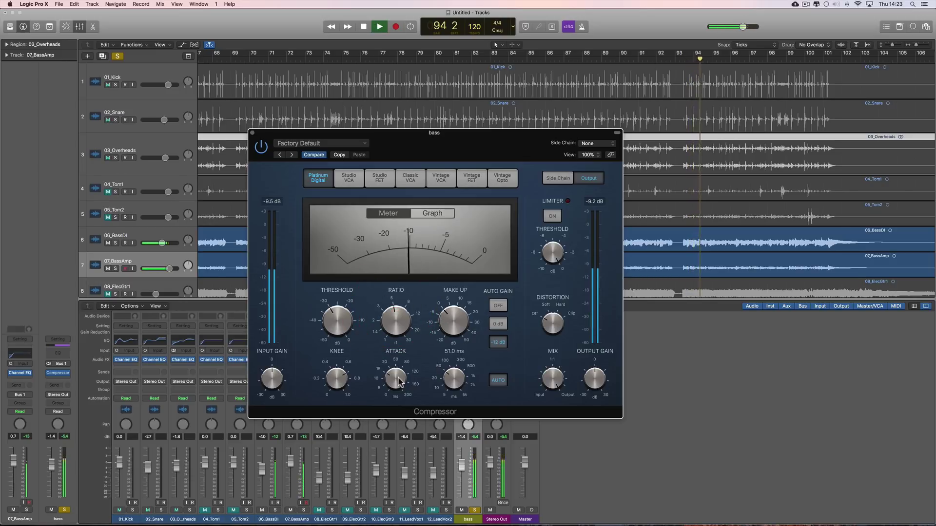
pyautogui.moveTo(392, 379); pyautogui.dragTo(391, 387)
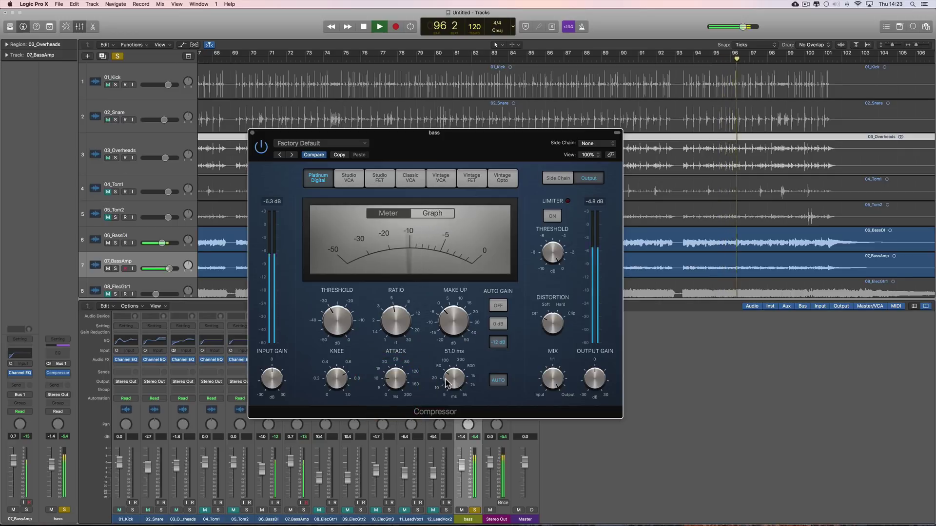
pyautogui.press('space')
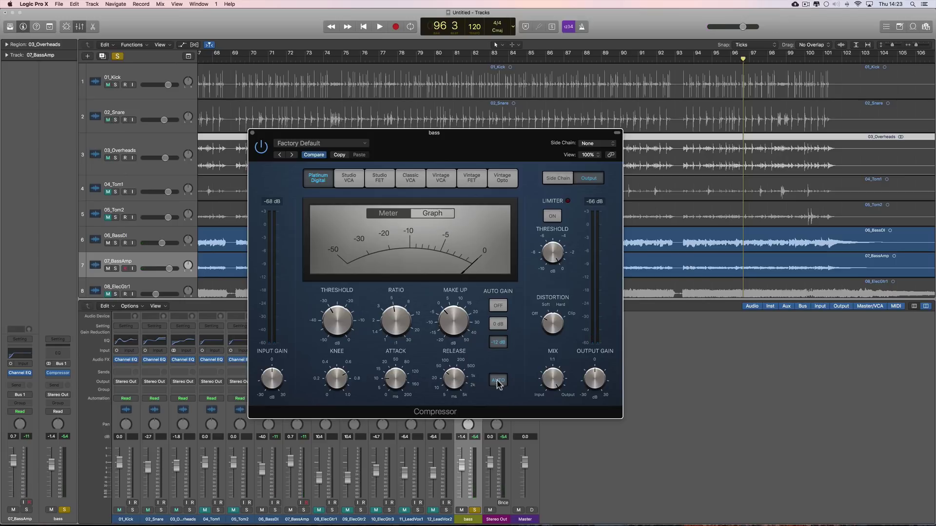
# Step: Set the bass compressor's release to 150 ms and check it with a short playback
pyautogui.moveTo(455, 382); pyautogui.dragTo(454, 378)
pyautogui.moveTo(455, 371); pyautogui.dragTo(456, 383)
pyautogui.moveTo(453, 380)
pyautogui.moveTo(453, 380); pyautogui.dragTo(452, 375)
pyautogui.click(453, 377)
pyautogui.press('space')
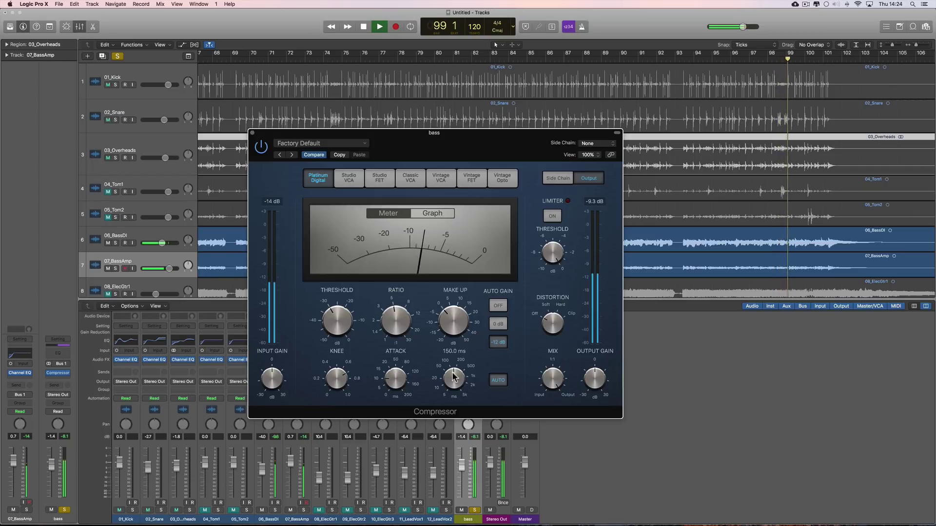
pyautogui.press('space')
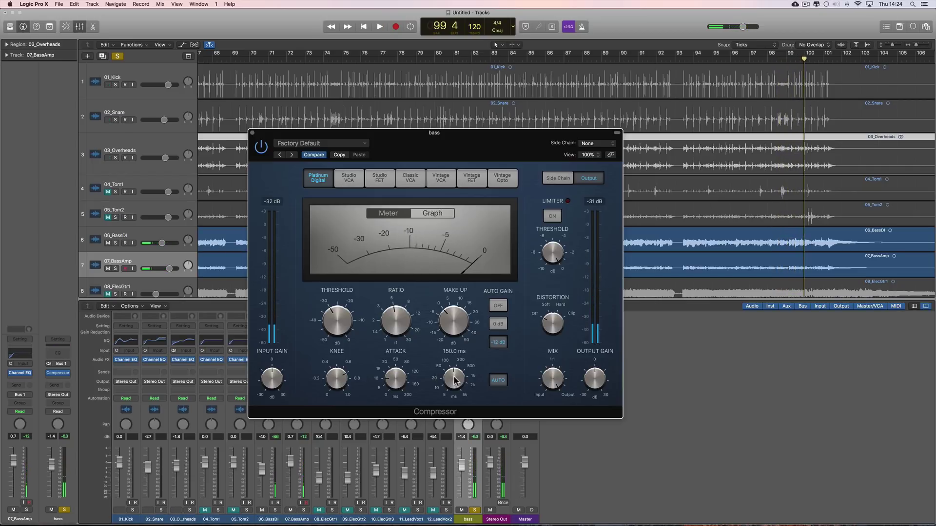
# Step: Try the bass compressor with automatic release off during playback, and turn automatic release back on
pyautogui.click(496, 382)
pyautogui.press('space')
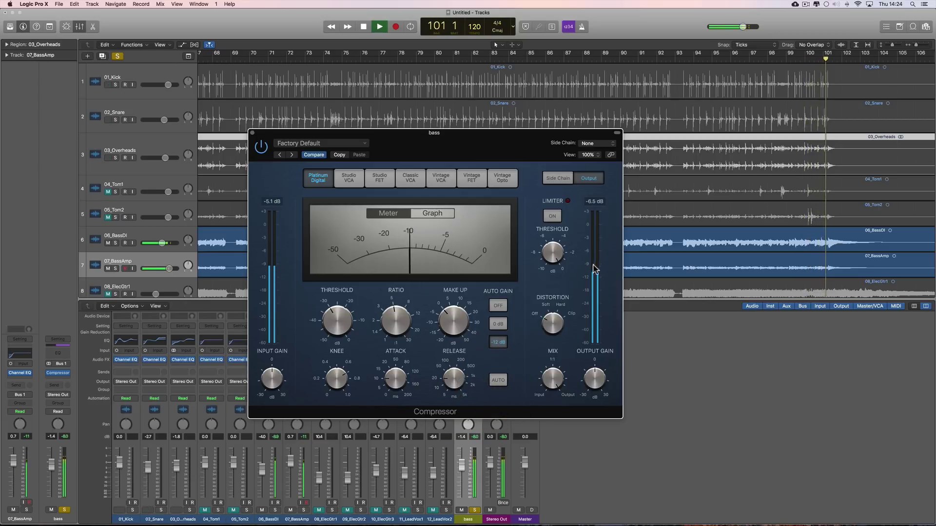
pyautogui.press('space')
pyautogui.moveTo(455, 380); pyautogui.dragTo(459, 362)
pyautogui.click(498, 380)
pyautogui.click(461, 382)
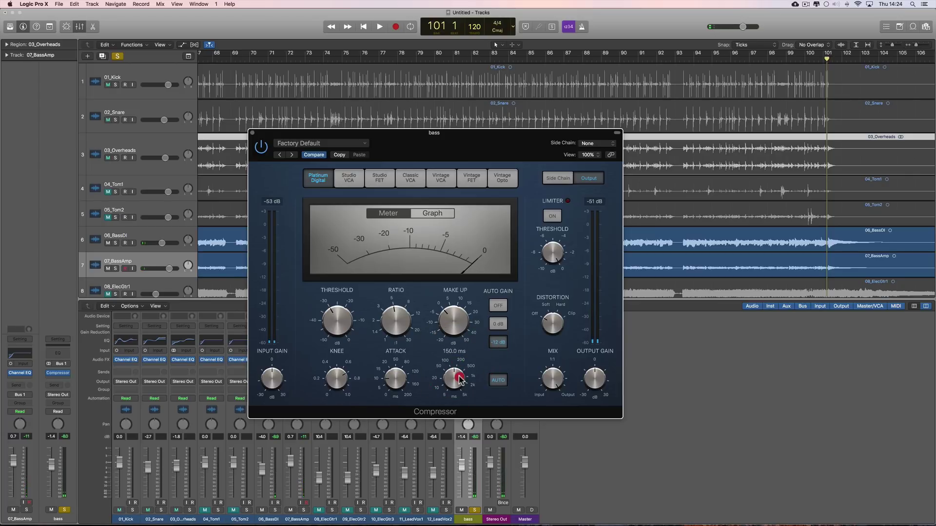
# Step: Adjust the compressor threshold to -25.0 dB while playing the bass again from bar 91
pyautogui.press('space')
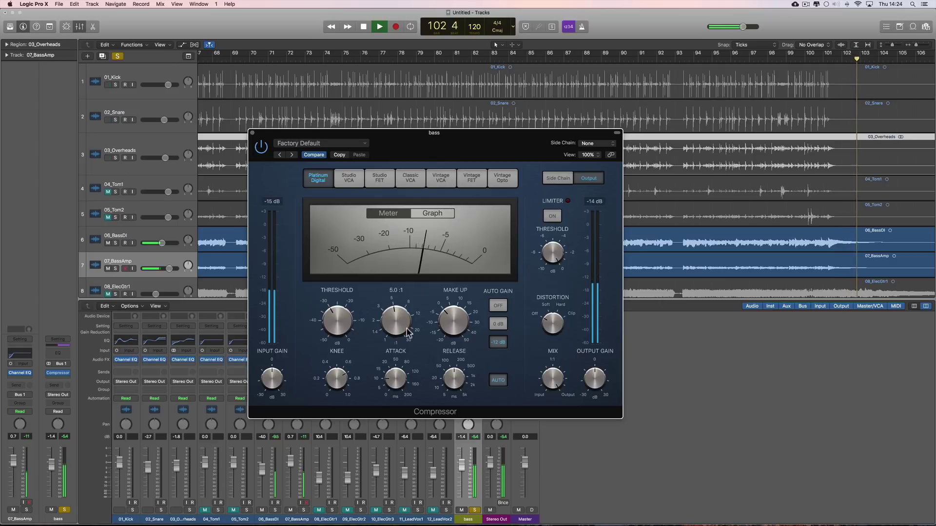
pyautogui.click(334, 309)
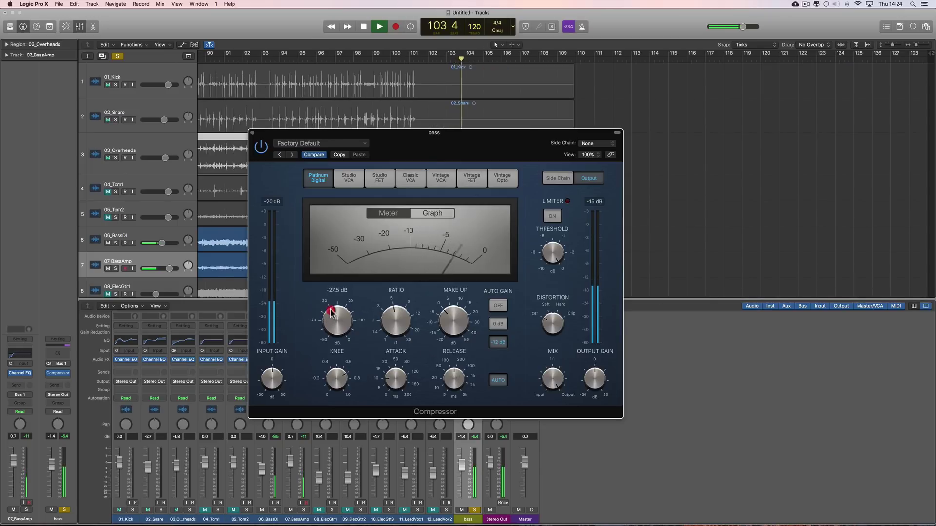
pyautogui.click(224, 59)
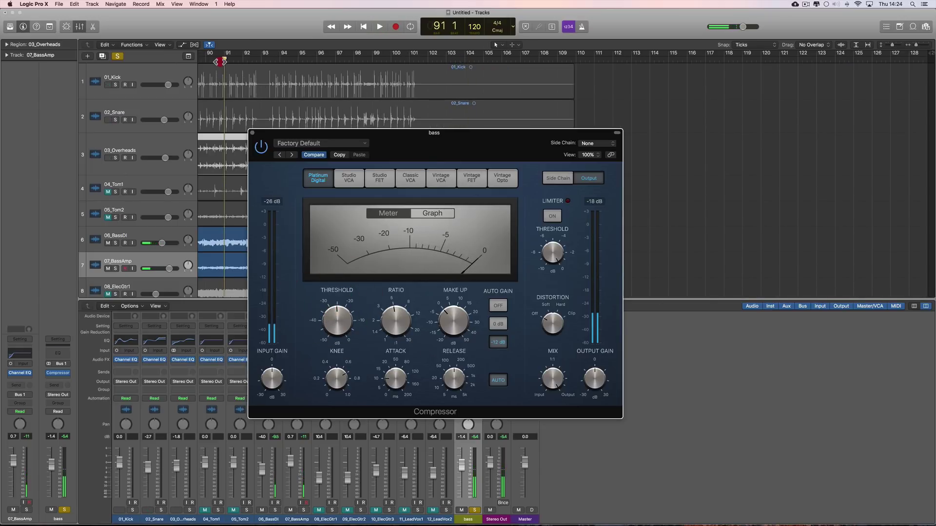
pyautogui.click(345, 316)
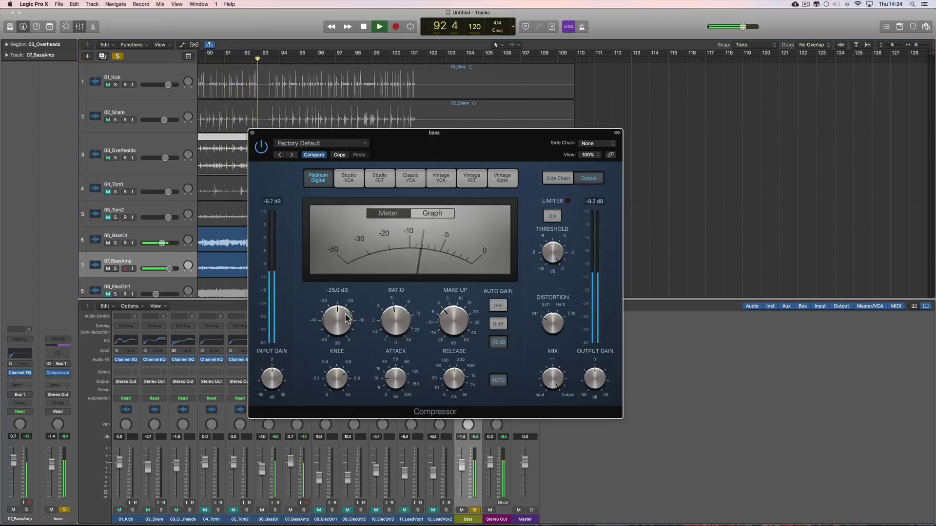
pyautogui.press('space')
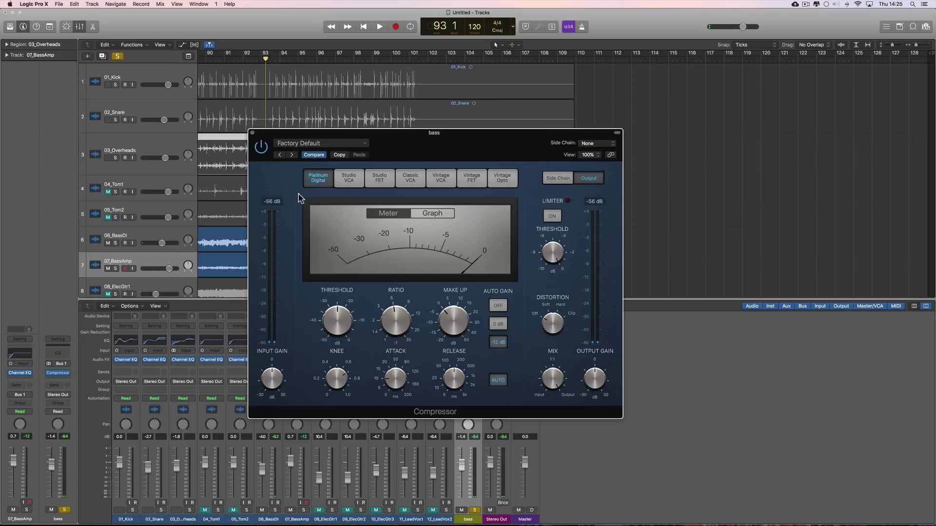
# Step: Play the bass from near the start of the song and try a much lower compressor threshold of -40.0 dB
pyautogui.click(363, 27)
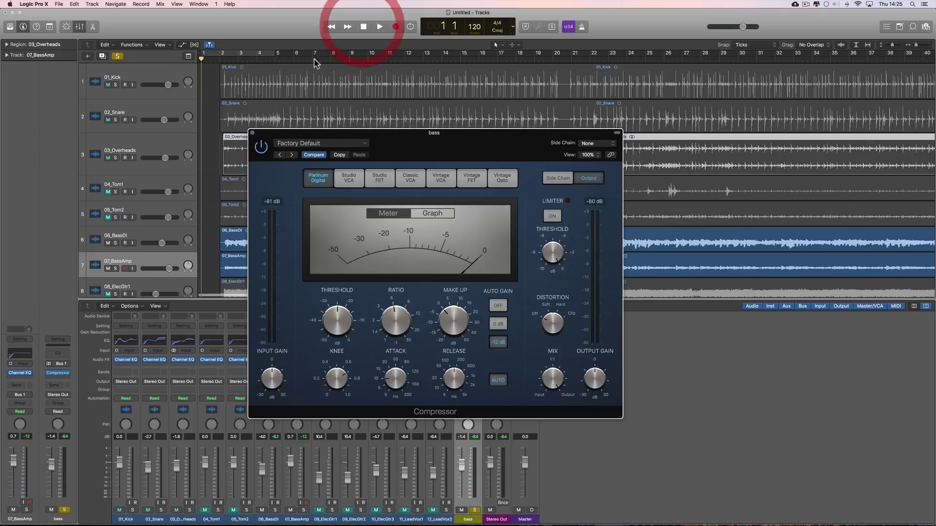
pyautogui.click(293, 60)
pyautogui.press('space')
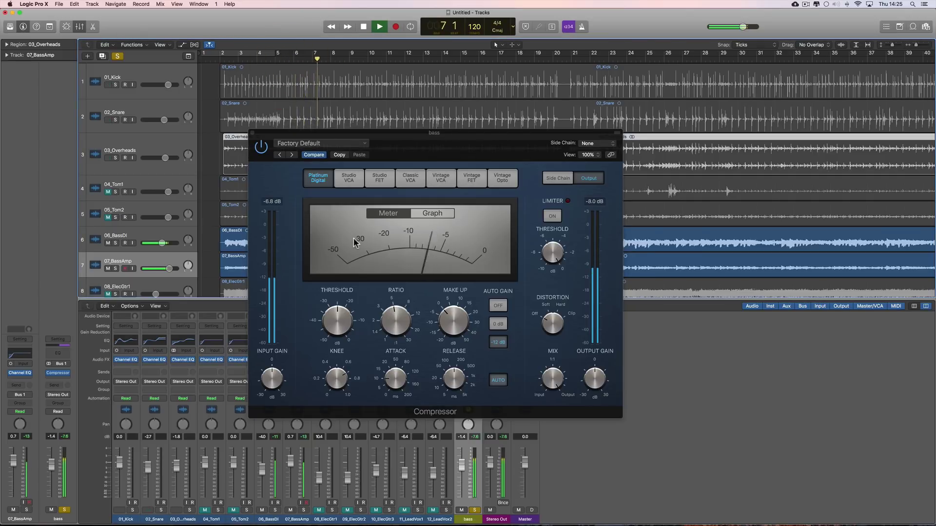
pyautogui.moveTo(337, 319)
pyautogui.mouseDown()
pyautogui.moveTo(351, 347)
pyautogui.moveTo(346, 283)
pyautogui.moveTo(348, 312)
pyautogui.moveTo(344, 319)
pyautogui.moveTo(343, 301)
pyautogui.moveTo(331, 314)
pyautogui.mouseUp()
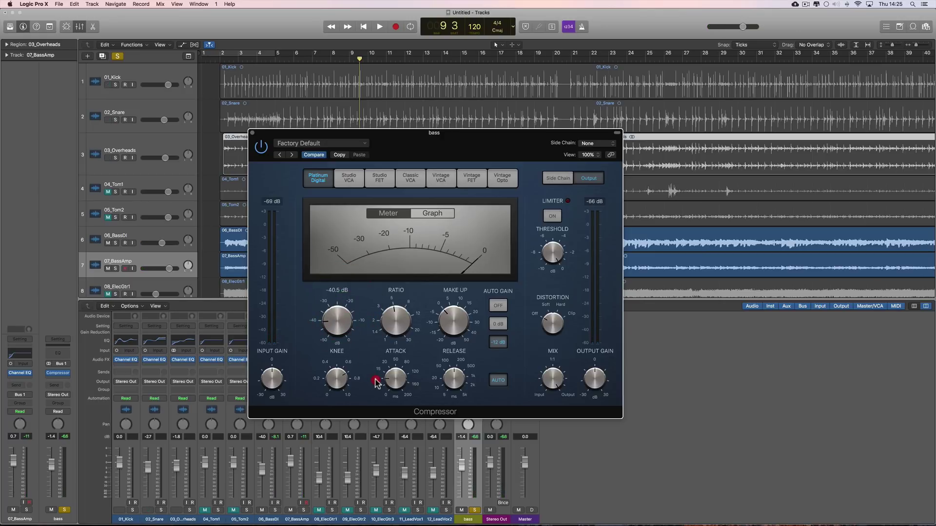
pyautogui.click(338, 334)
pyautogui.press('space')
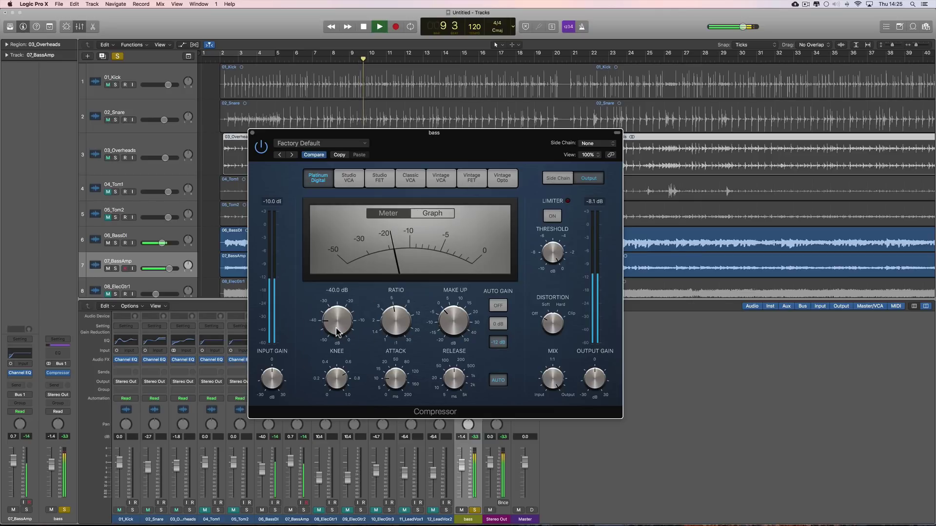
# Step: Set the bass compressor's threshold to -23.0 dB by ear and close the compressor window
pyautogui.moveTo(336, 333); pyautogui.dragTo(338, 296)
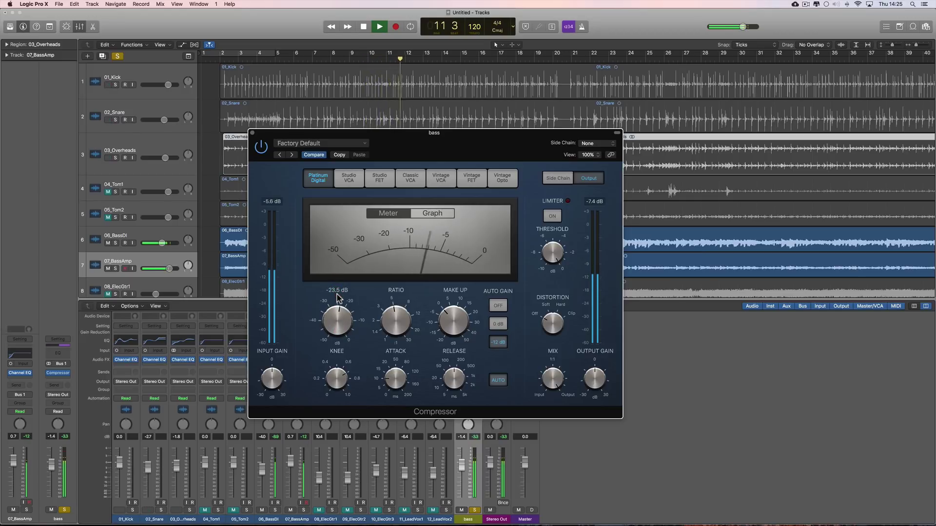
pyautogui.press('space')
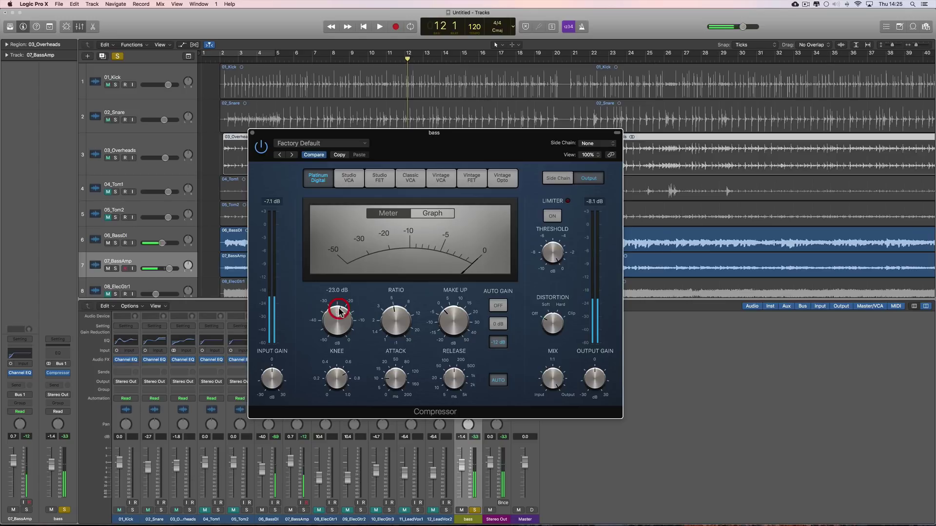
pyautogui.press('space')
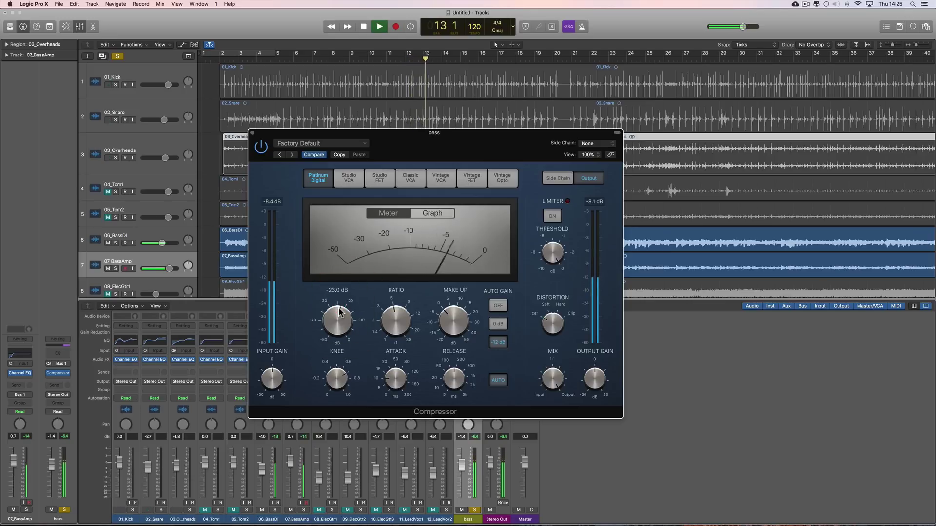
pyautogui.press('space')
pyautogui.click(253, 134)
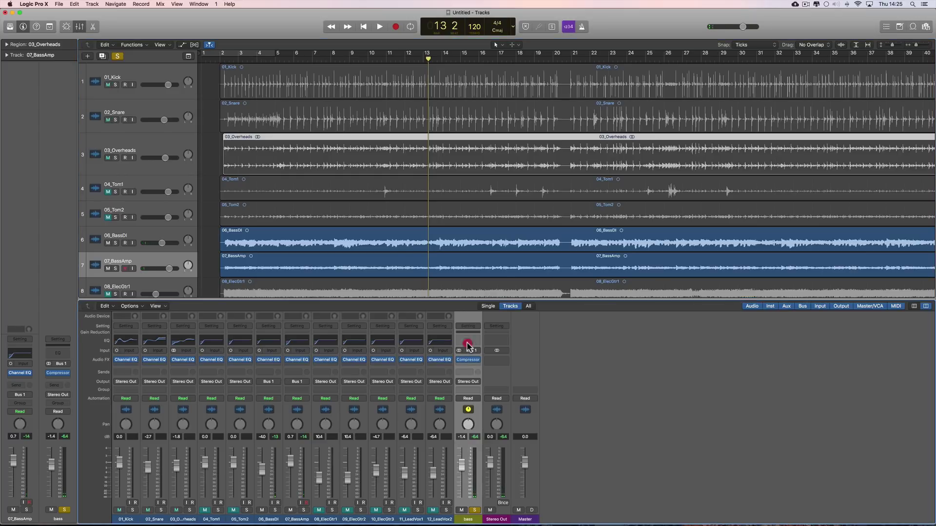
# Step: Add a Channel EQ to the bass bus and cut its 750 Hz band by 9.0 dB, moving it to about 610 Hz
pyautogui.click(468, 360)
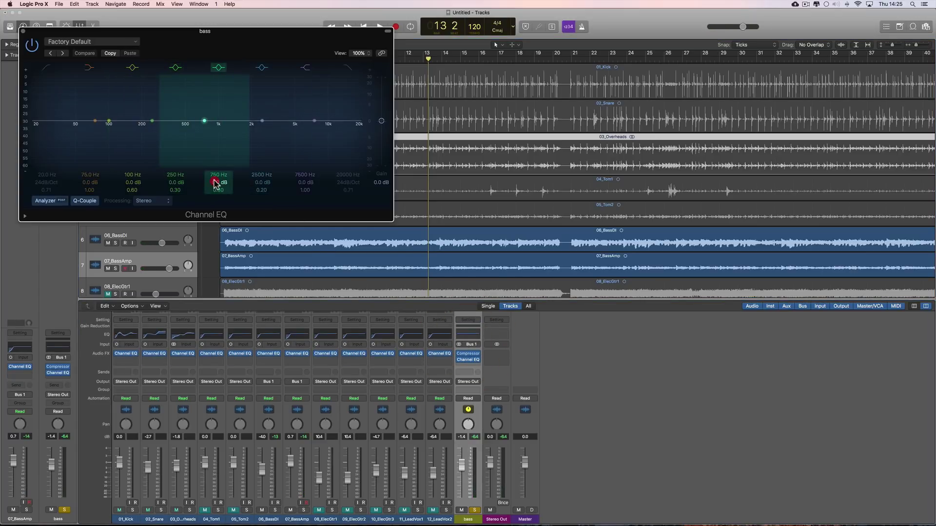
pyautogui.press('space')
pyautogui.moveTo(207, 130); pyautogui.dragTo(194, 145)
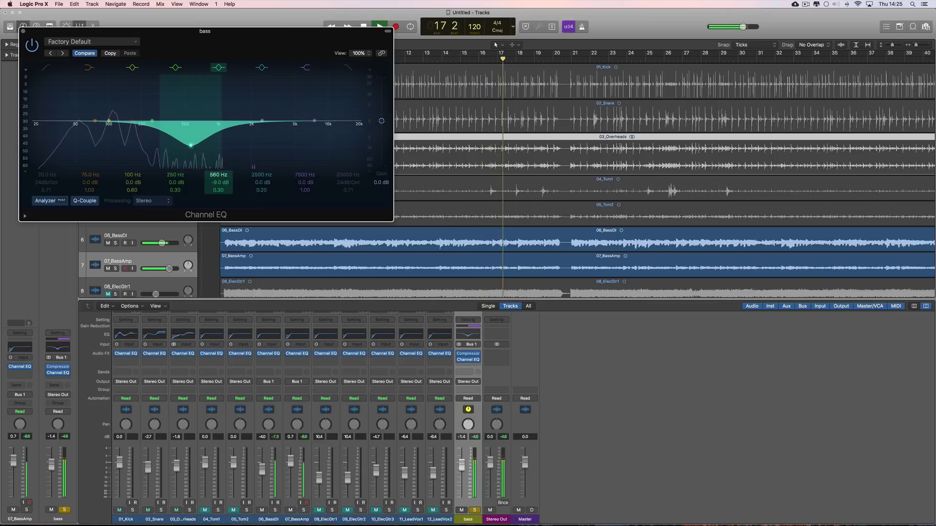
pyautogui.press('space')
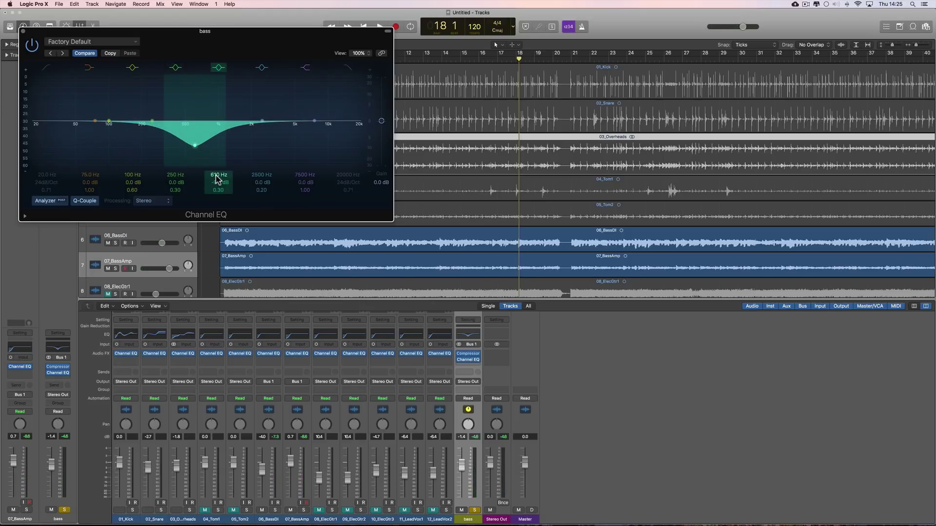
# Step: Fine-tune the EQ's mid cut to 600 Hz and -7.0 dB, listen to it, and close the EQ window
pyautogui.press('space')
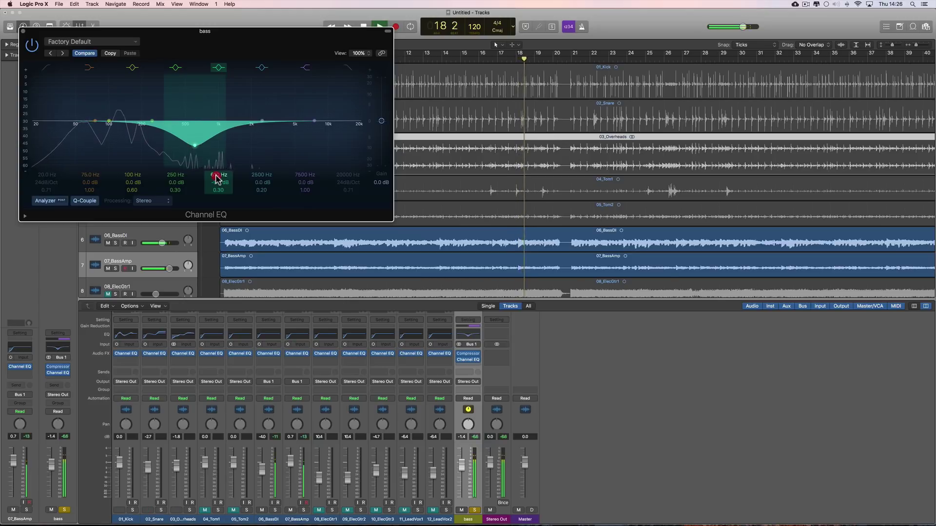
pyautogui.moveTo(217, 178)
pyautogui.mouseDown()
pyautogui.moveTo(216, 195)
pyautogui.moveTo(216, 179)
pyautogui.mouseUp()
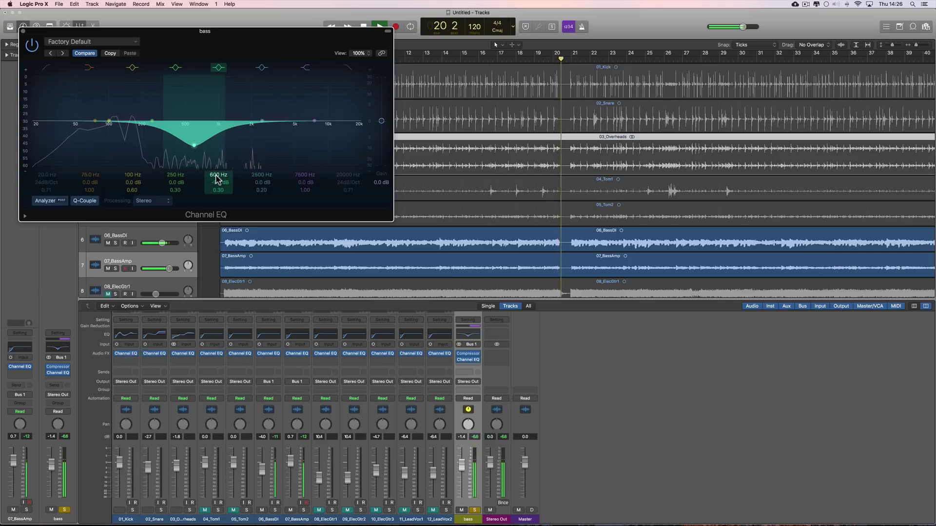
pyautogui.press('space')
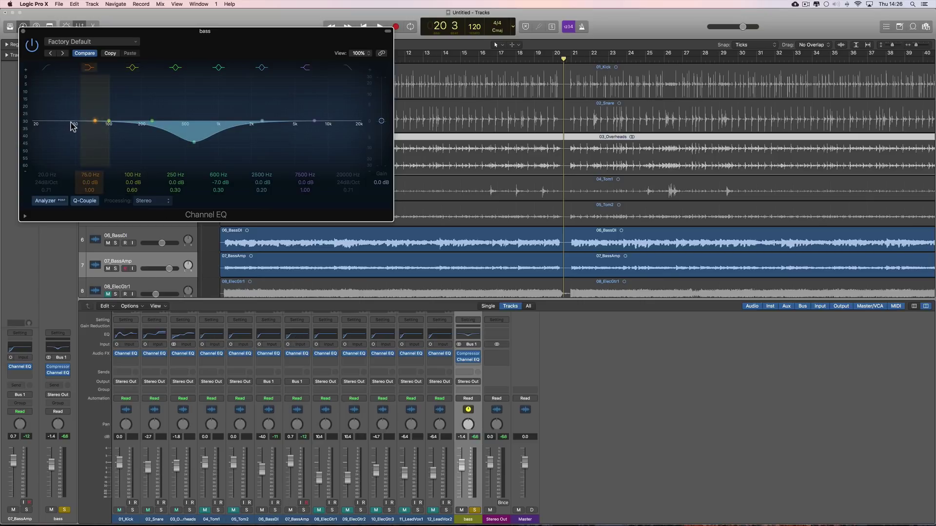
pyautogui.press('space')
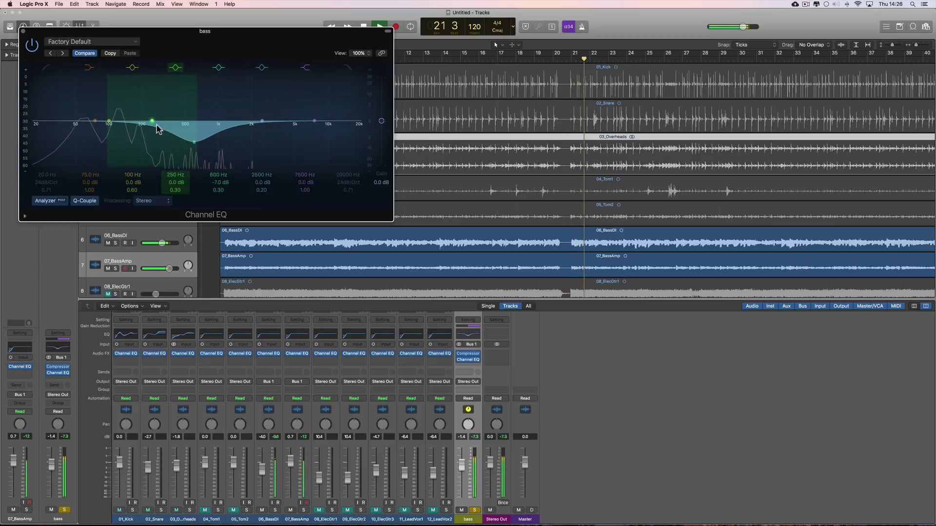
pyautogui.click(22, 31)
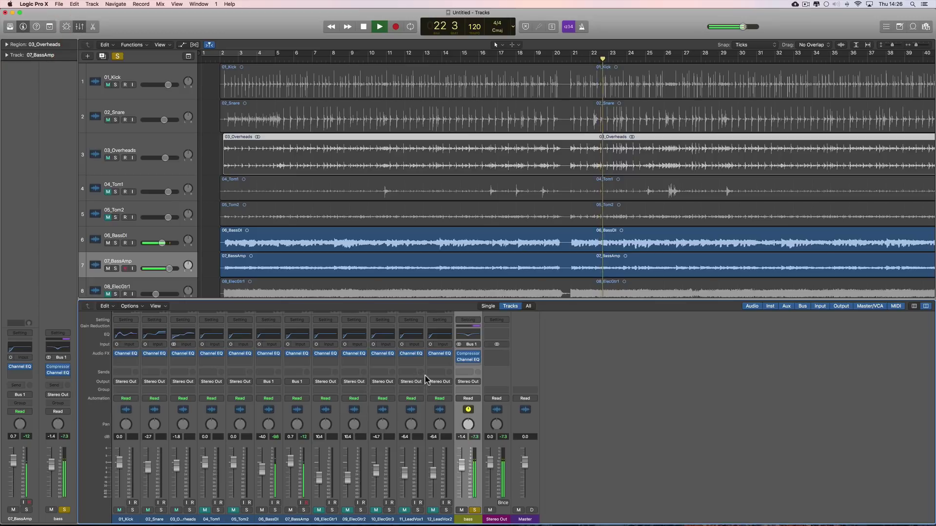
# Step: Unsolo the bass bus, play it with the drums, and set the bass bus level to -0.3 dB by ear
pyautogui.press('space')
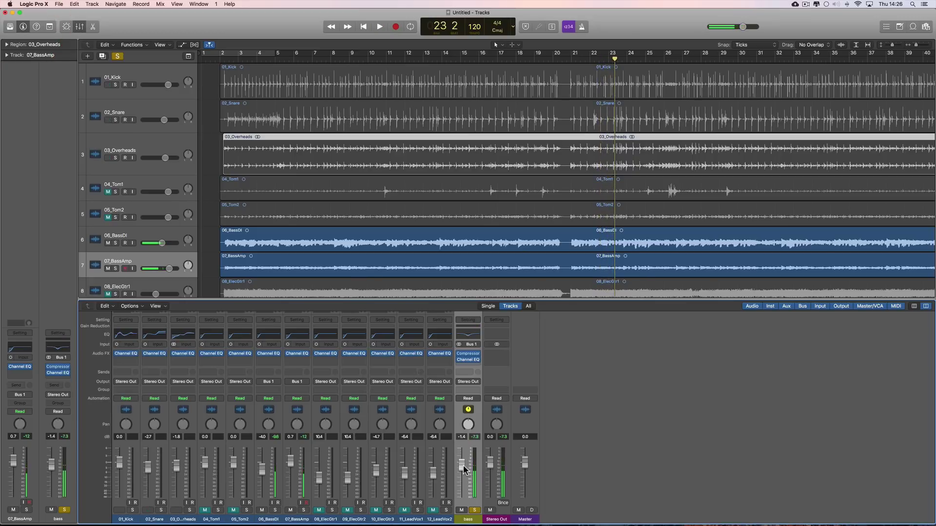
pyautogui.moveTo(463, 465); pyautogui.dragTo(463, 466)
pyautogui.click(475, 510)
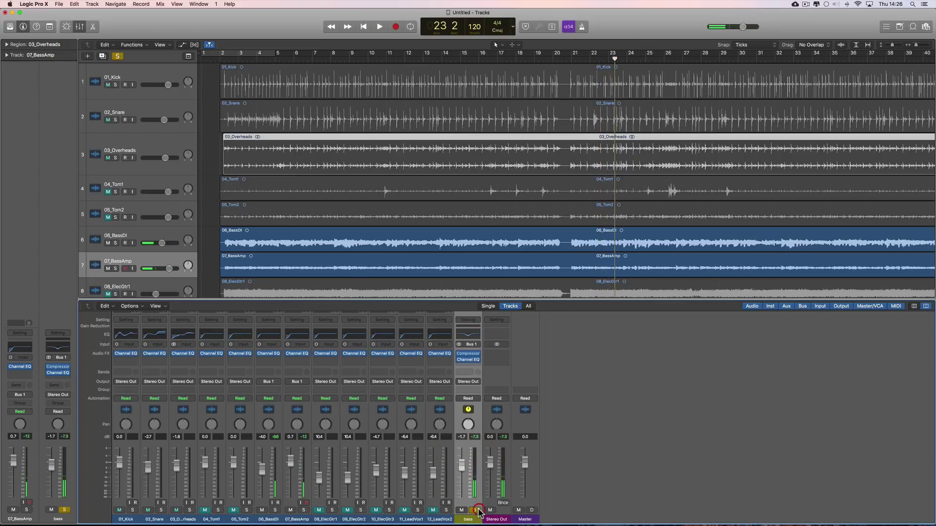
pyautogui.press('space')
pyautogui.click(463, 470)
pyautogui.moveTo(463, 471); pyautogui.dragTo(463, 465)
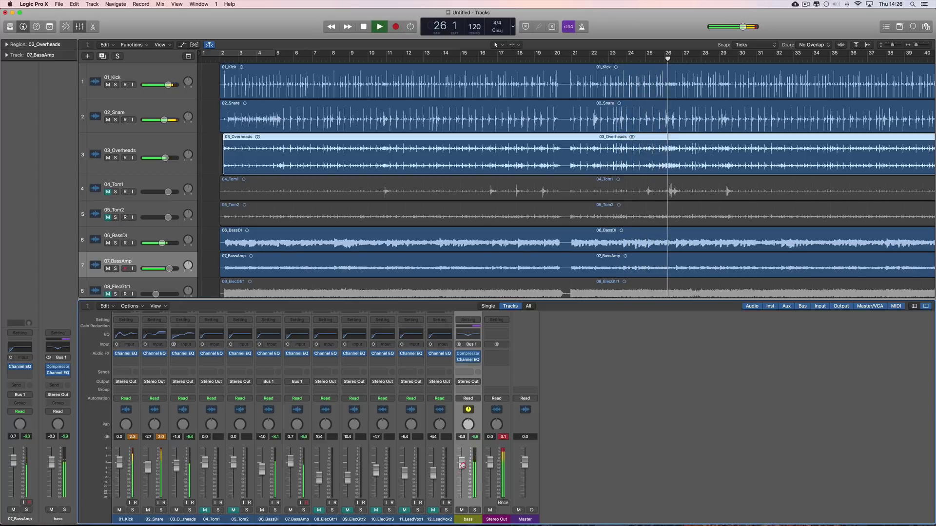
# Step: Solo the bass bus and, in its compressor, turn off automatic release and set the attack to 15.0 ms
pyautogui.click(474, 510)
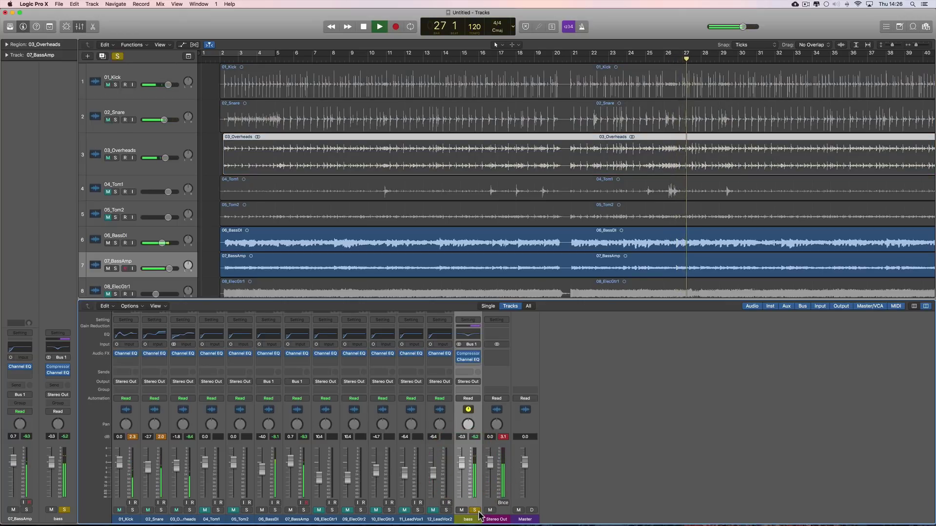
pyautogui.click(468, 353)
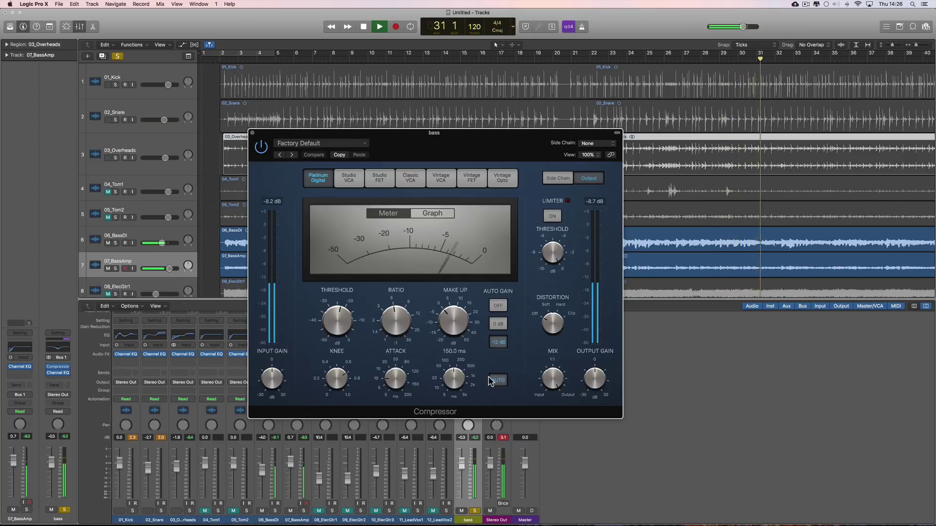
pyautogui.click(499, 382)
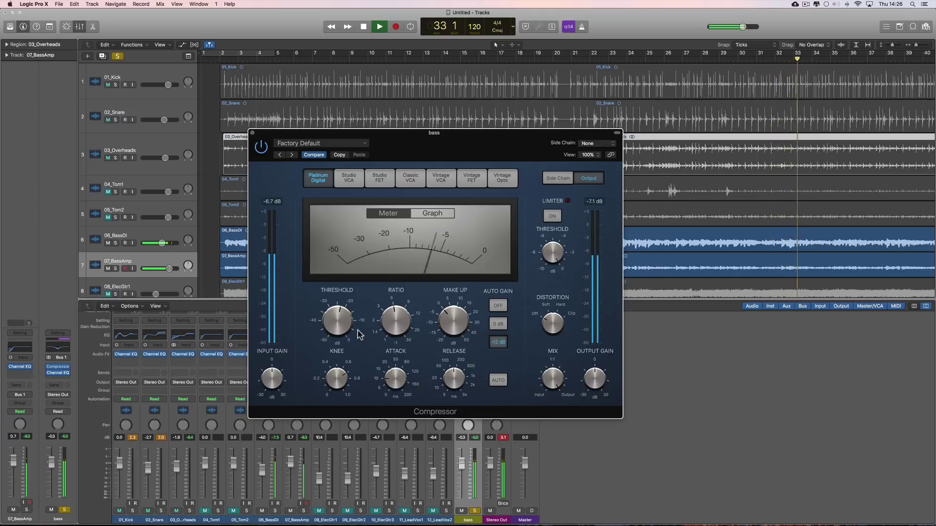
pyautogui.click(399, 378)
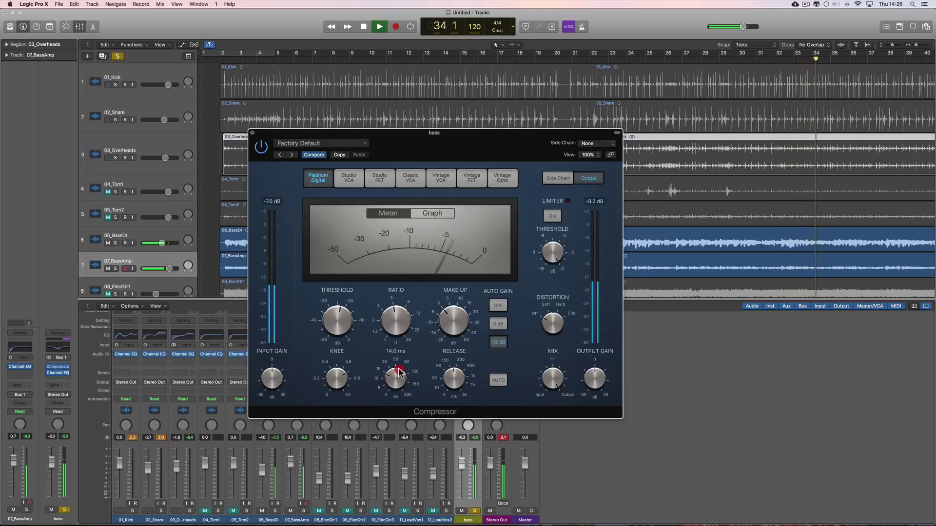
pyautogui.moveTo(399, 378); pyautogui.dragTo(399, 376)
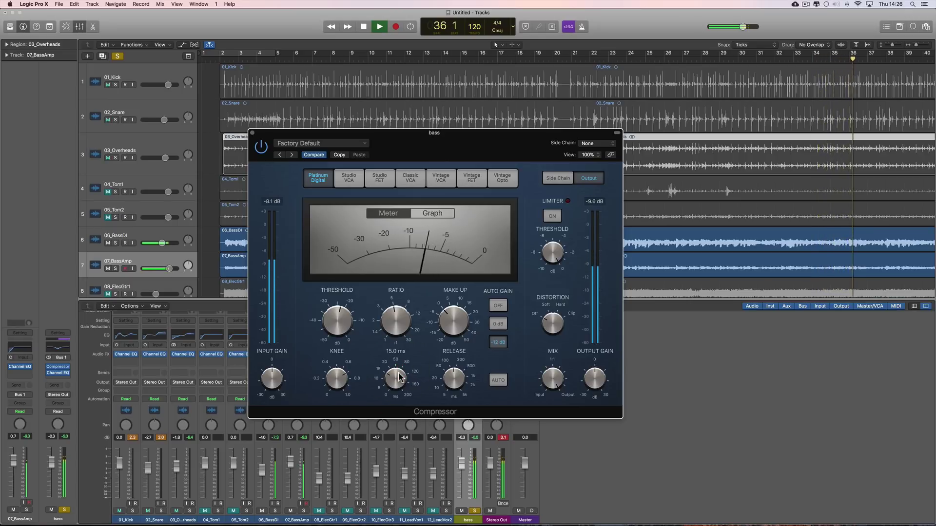
# Step: Adjust the release of the bass bus compressor to about 110 ms while auditioning the soloed bass
pyautogui.press('space')
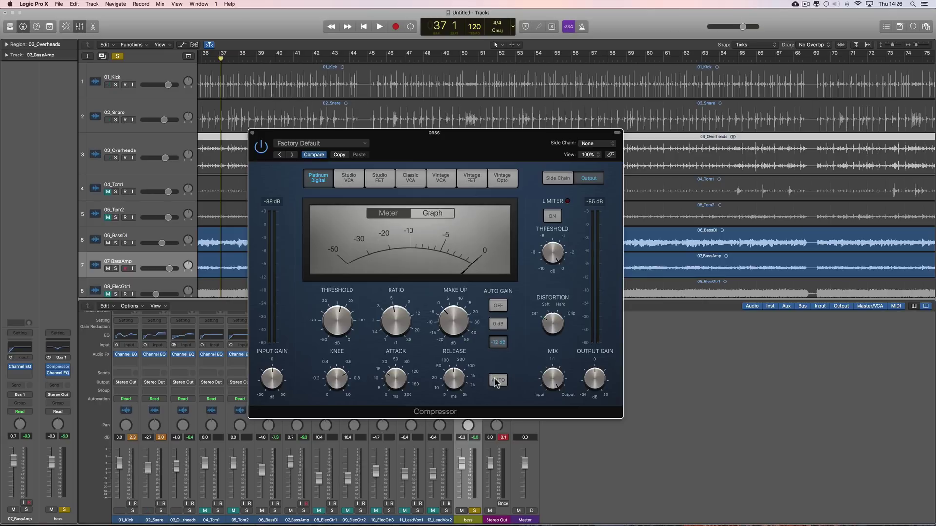
pyautogui.press('space')
pyautogui.moveTo(462, 382)
pyautogui.mouseDown()
pyautogui.moveTo(452, 362)
pyautogui.moveTo(458, 393)
pyautogui.mouseUp()
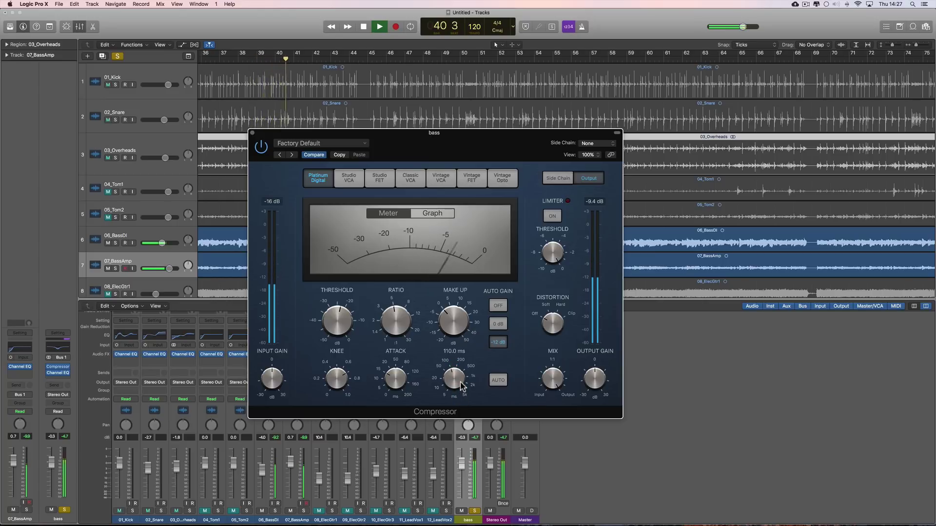
pyautogui.moveTo(461, 386); pyautogui.dragTo(462, 382)
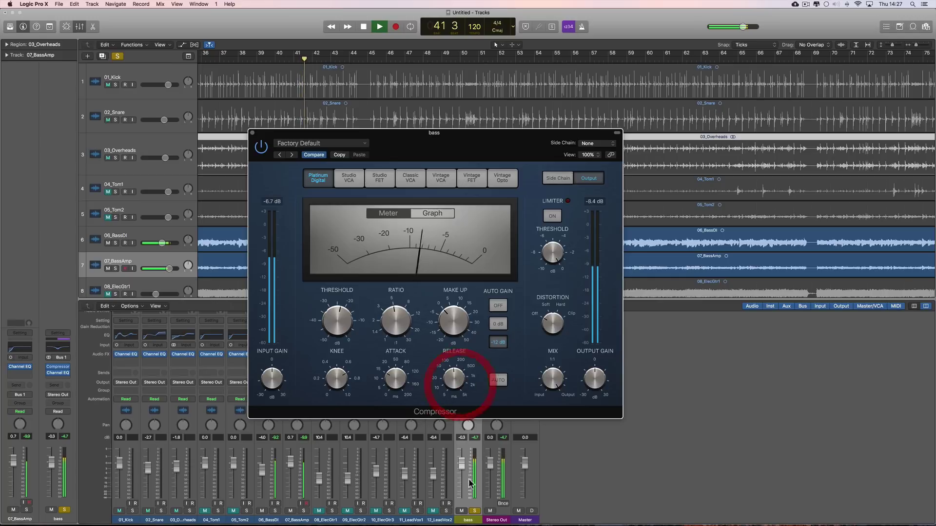
# Step: Unsolo the bass bus to hear it in the full mix, and close the compressor
pyautogui.click(474, 511)
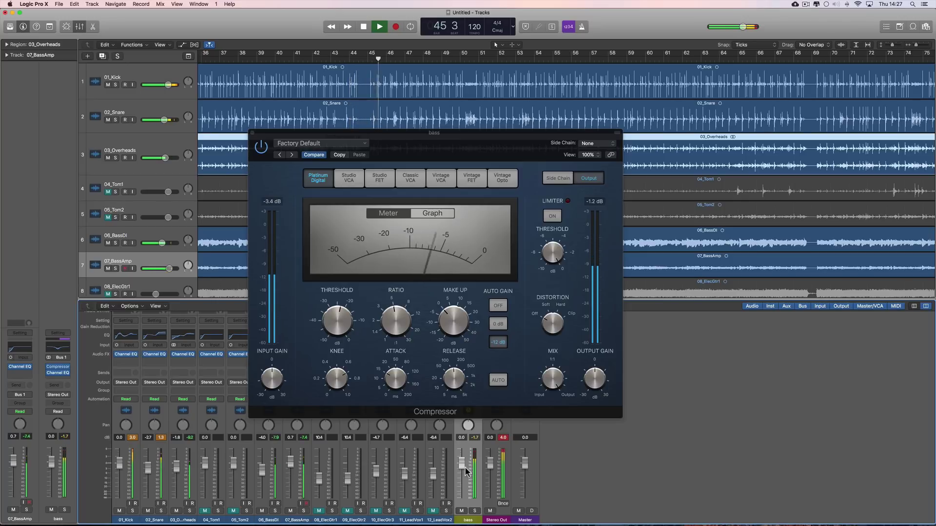
pyautogui.press('space')
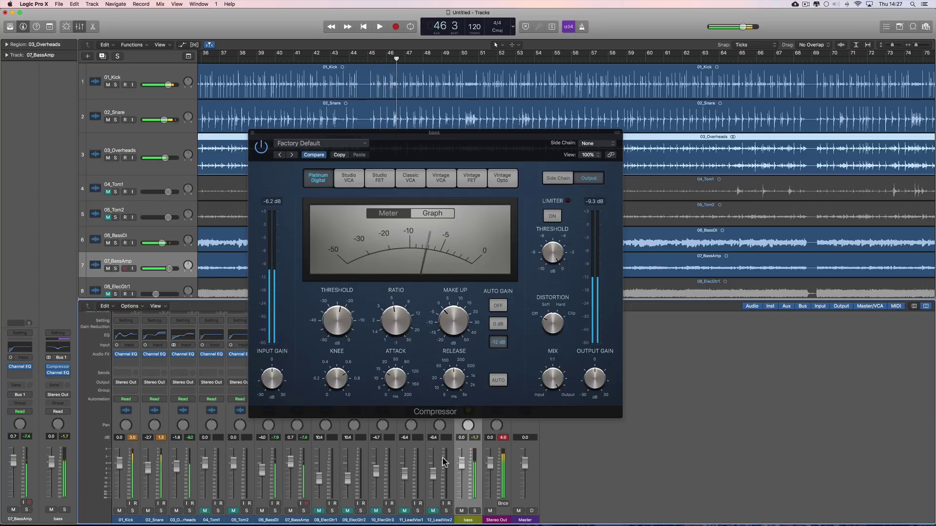
pyautogui.click(252, 133)
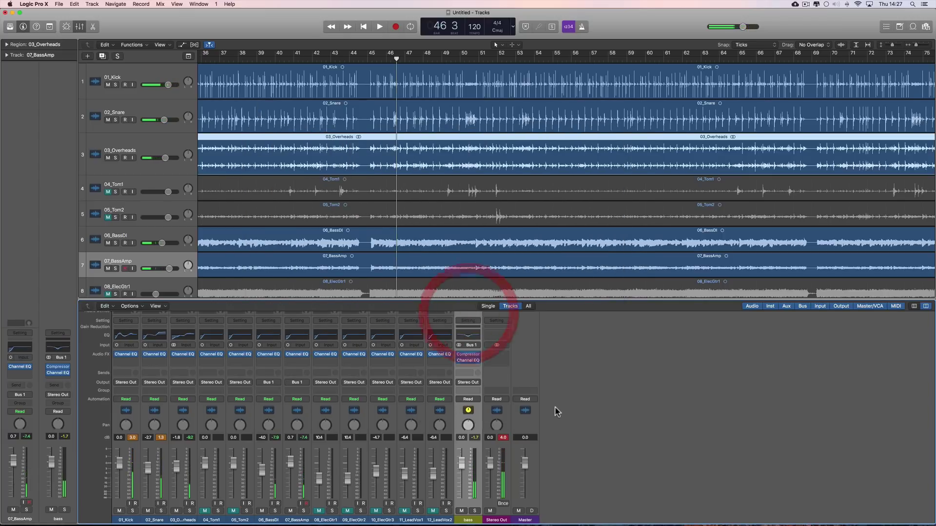
# Step: Insert Bass Amp Designer after the Channel EQ on the bass bus and load the Big Stack factory preset
pyautogui.click(470, 364)
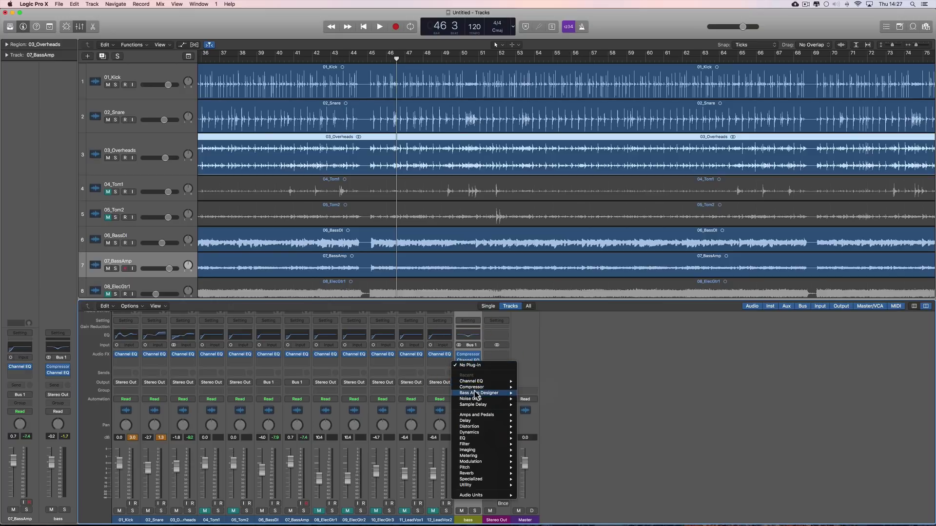
pyautogui.click(533, 394)
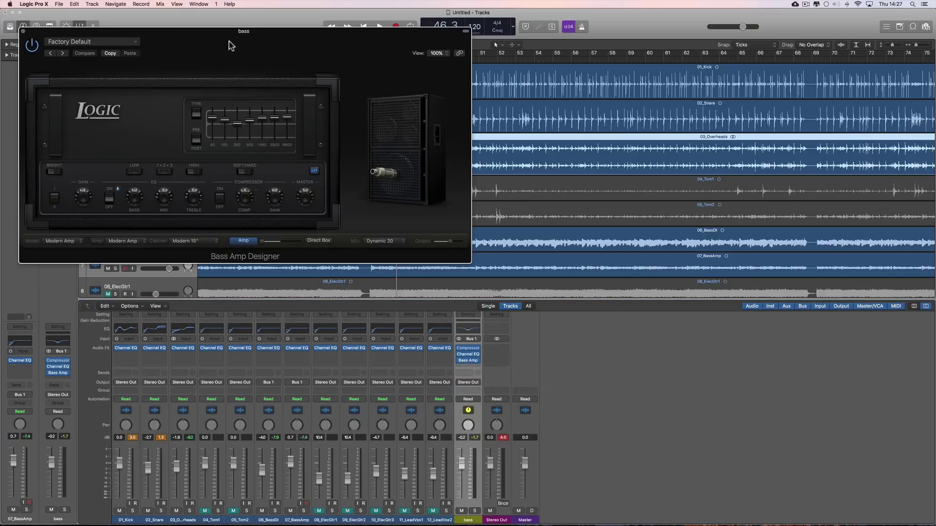
pyautogui.moveTo(229, 37); pyautogui.dragTo(449, 163)
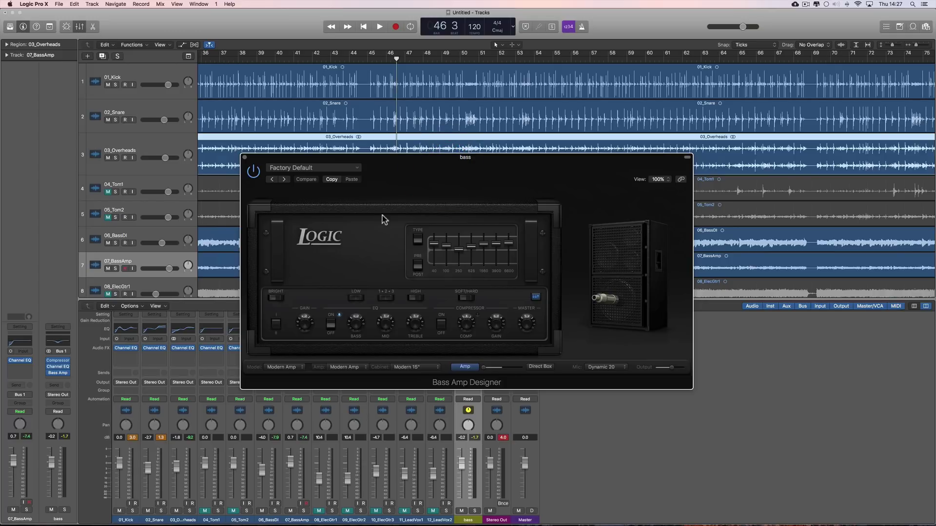
pyautogui.click(293, 170)
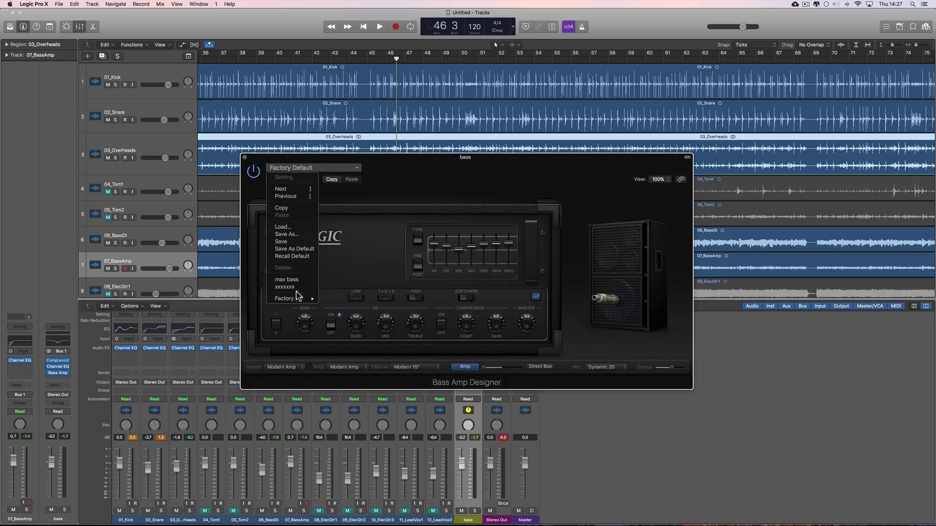
pyautogui.moveTo(302, 298)
pyautogui.click(339, 246)
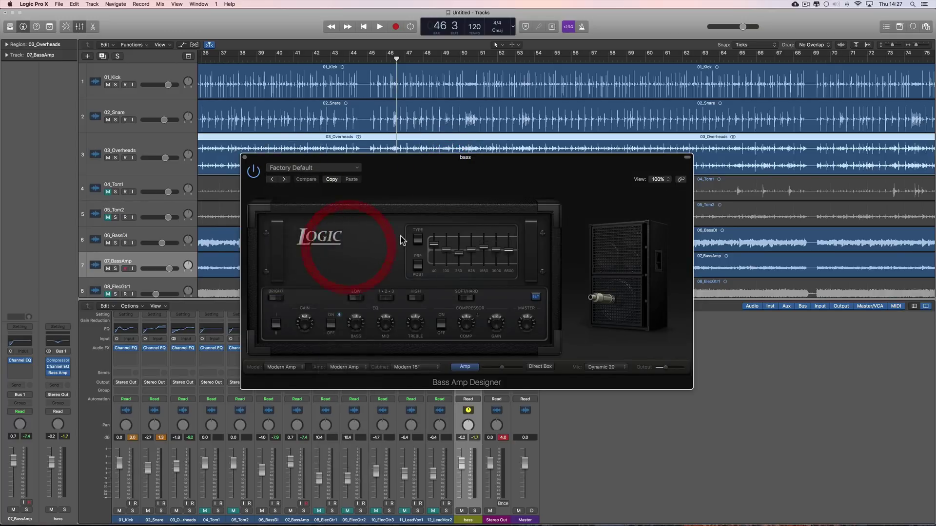
# Step: Solo the bass bus, and on the amp's graphic EQ lower the lowest band and raise the second-lowest band
pyautogui.press('space')
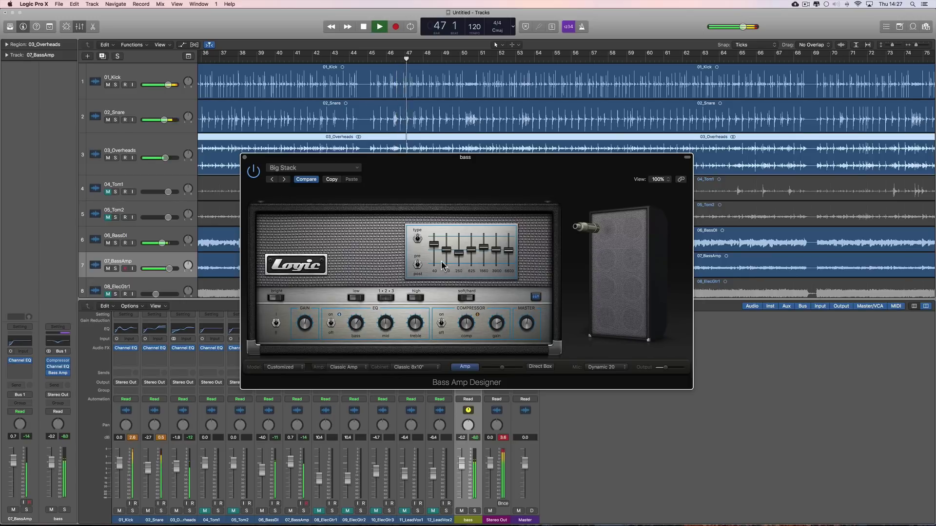
pyautogui.press('space')
pyautogui.click(473, 511)
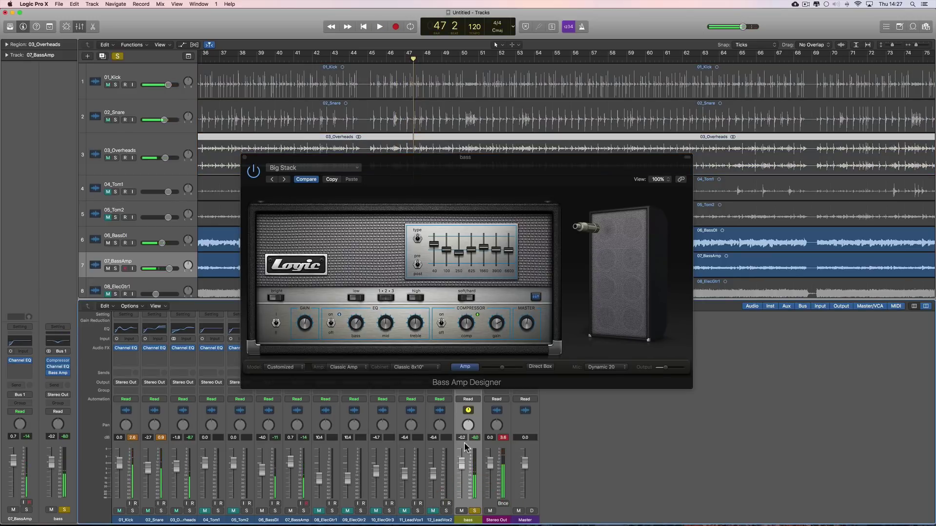
pyautogui.press('space')
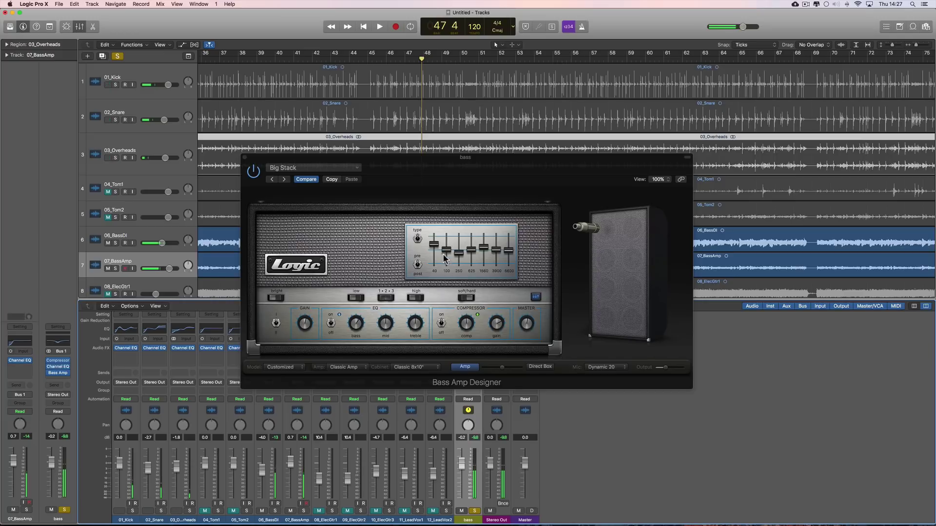
pyautogui.moveTo(445, 251); pyautogui.dragTo(436, 252)
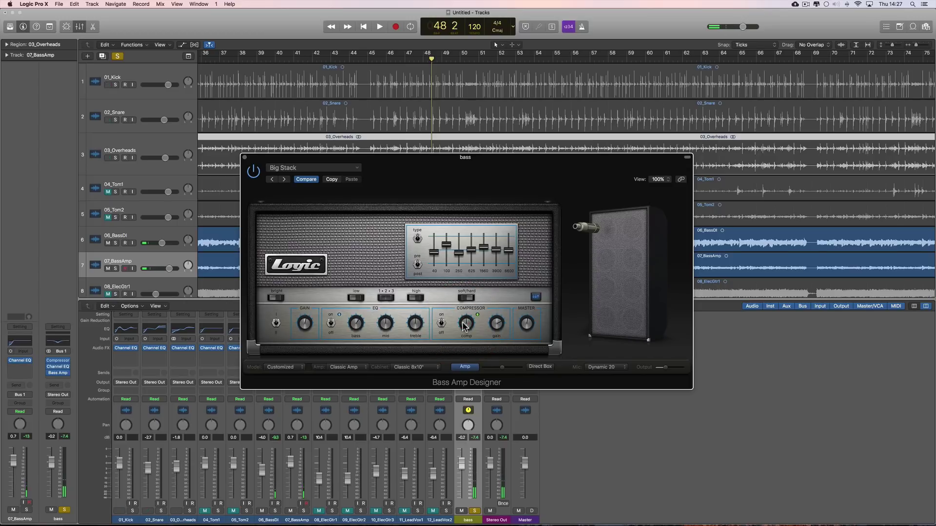
pyautogui.press('space')
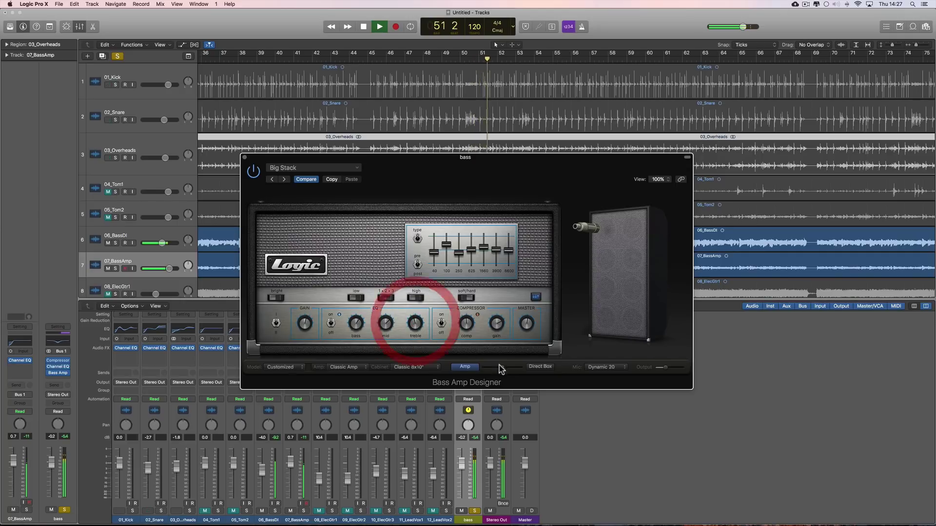
# Step: Shift the blend between Amp and Direct Box toward Amp while auditioning the bass, and close the amp plug-in
pyautogui.press('space')
pyautogui.press('space')
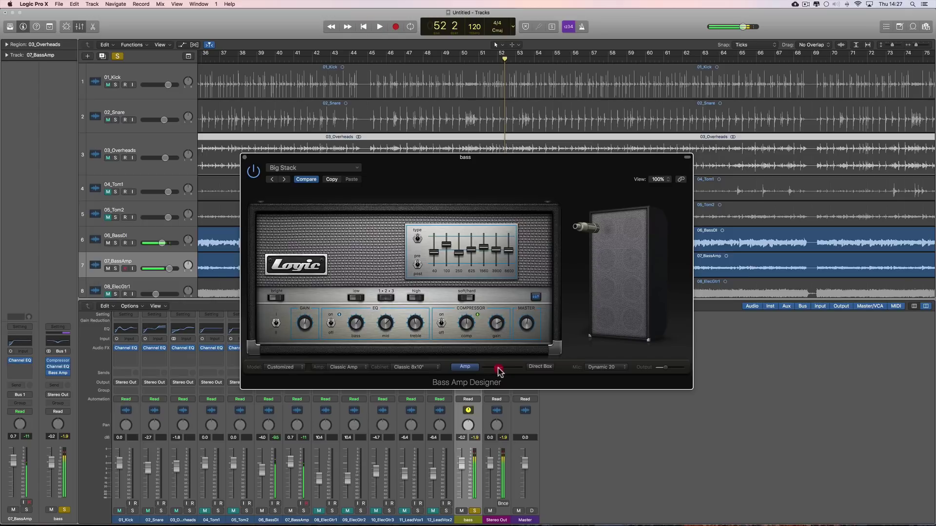
pyautogui.moveTo(482, 367); pyautogui.dragTo(526, 369)
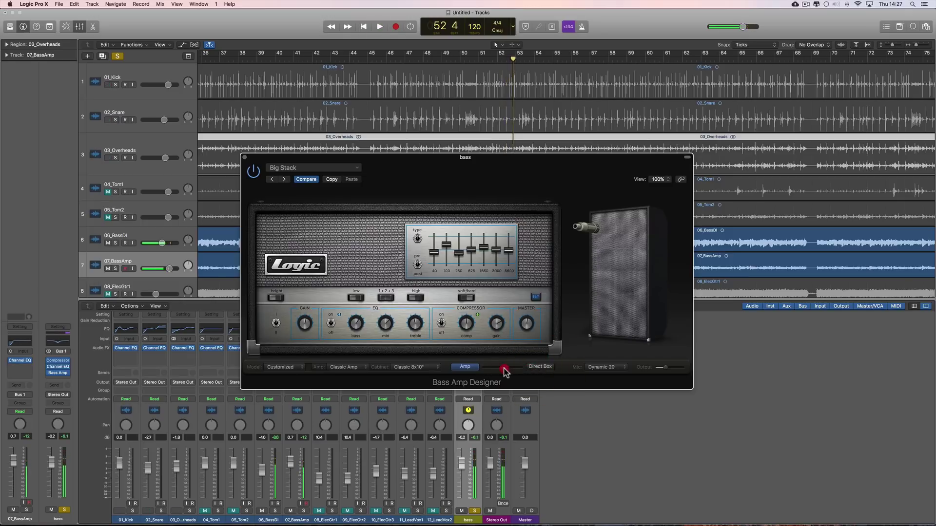
pyautogui.press('space')
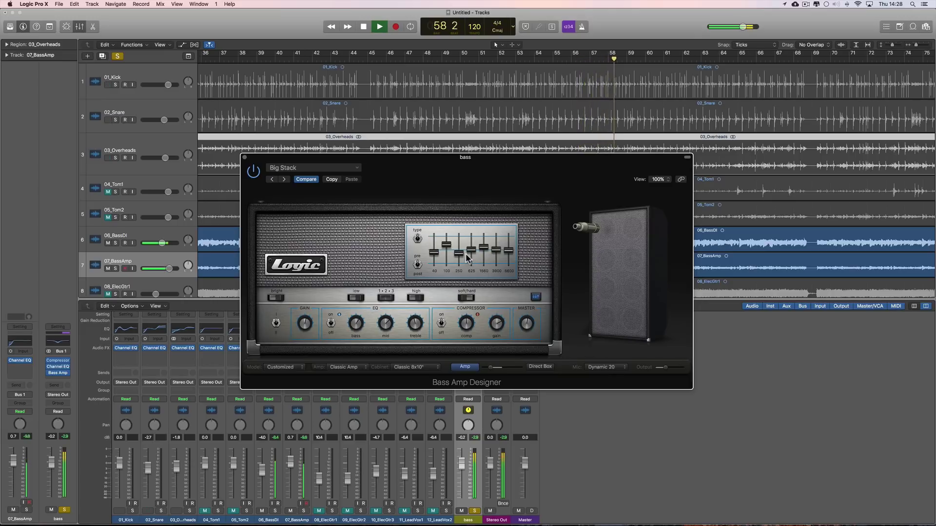
pyautogui.press('space')
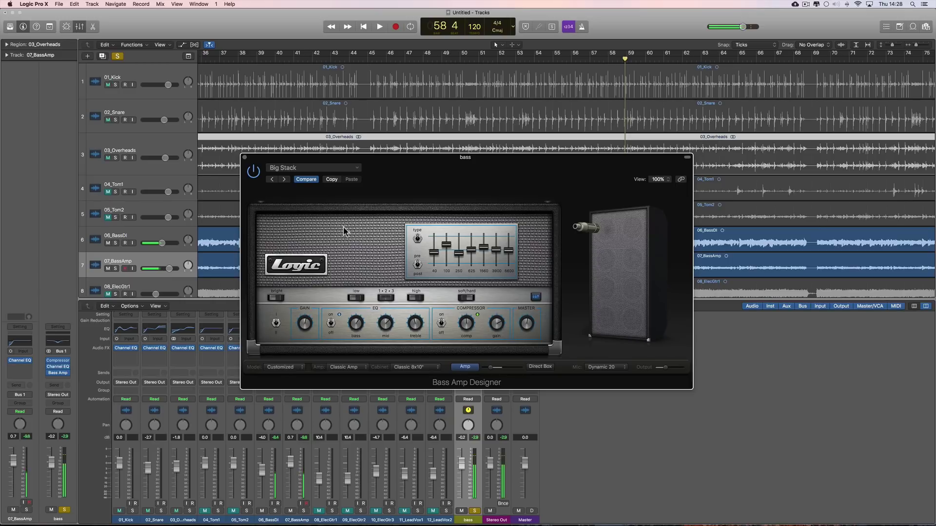
pyautogui.press('space')
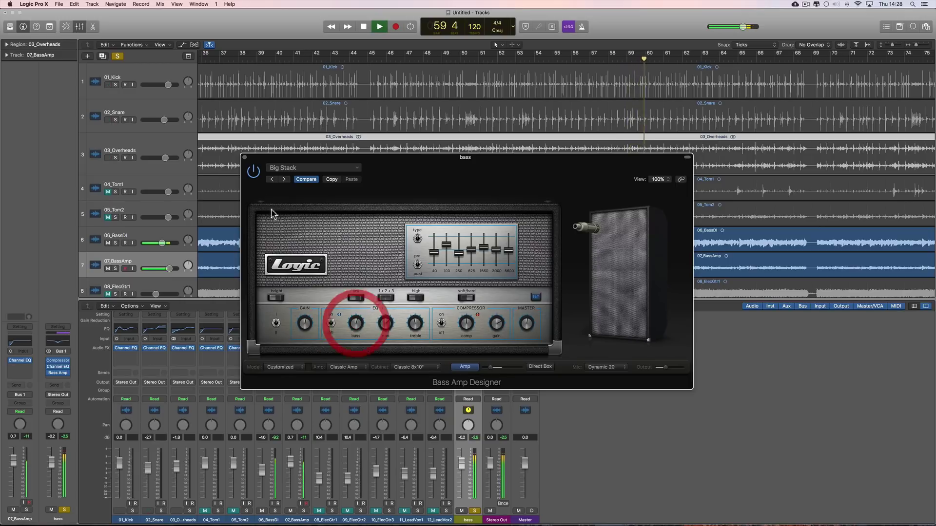
pyautogui.click(244, 157)
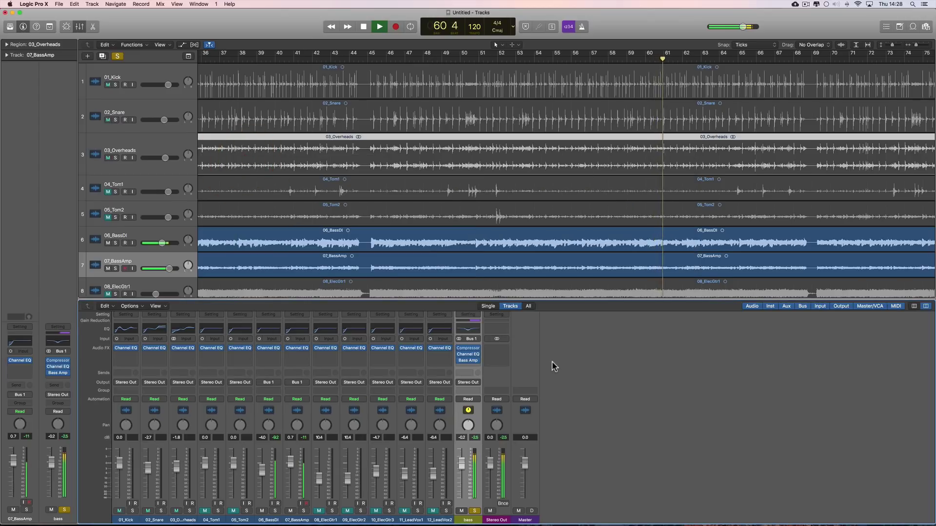
# Step: Try the compressor after Bass Amp in the bass bus's effects chain, and restore it to the first slot
pyautogui.press('space')
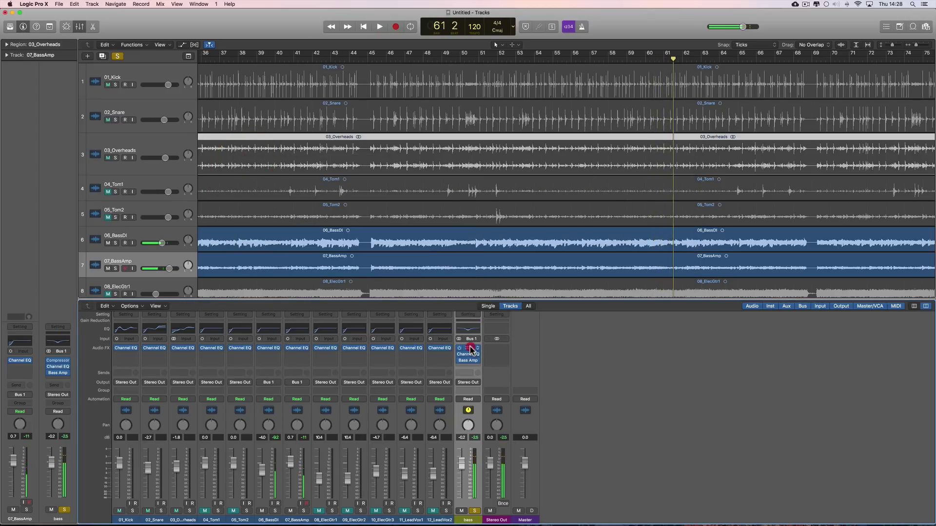
pyautogui.moveTo(470, 367); pyautogui.dragTo(469, 365)
pyautogui.press('space')
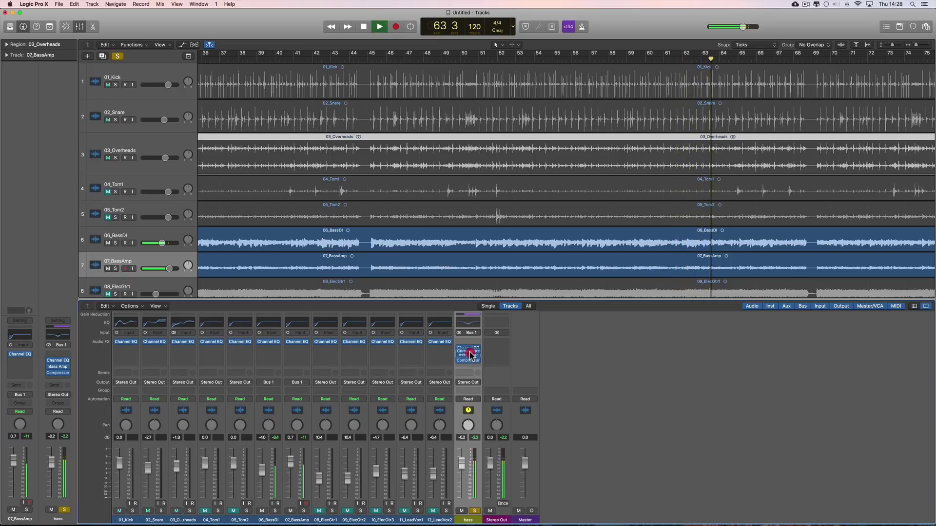
pyautogui.click(470, 348)
pyautogui.moveTo(469, 344); pyautogui.dragTo(469, 343)
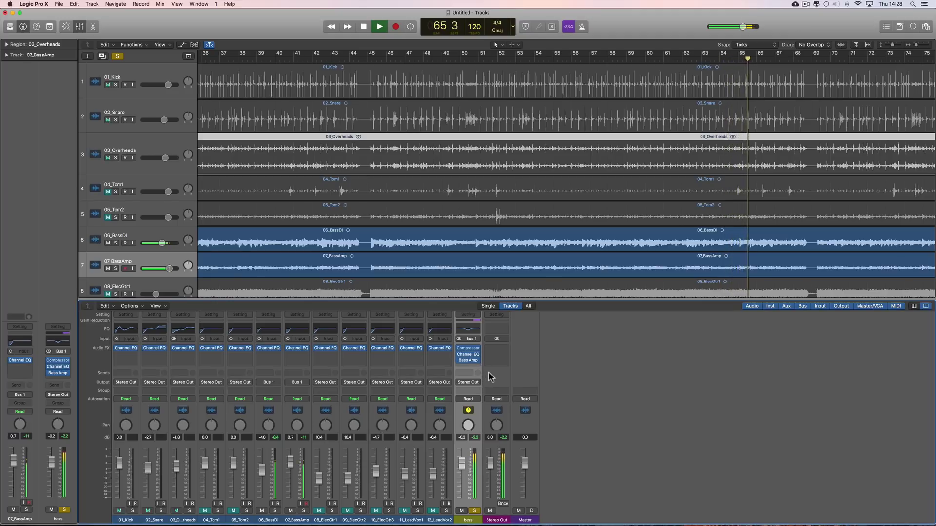
# Step: Lower the bass bus fader to -1.2 dB, unsolo the bus and play it in the full mix
pyautogui.press('space')
pyautogui.moveTo(463, 463); pyautogui.dragTo(462, 464)
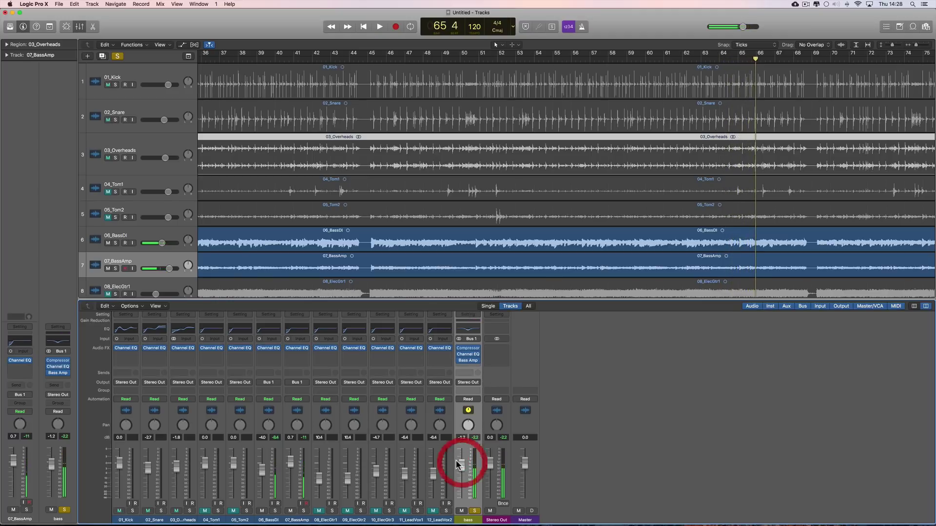
pyautogui.click(473, 510)
pyautogui.press('space')
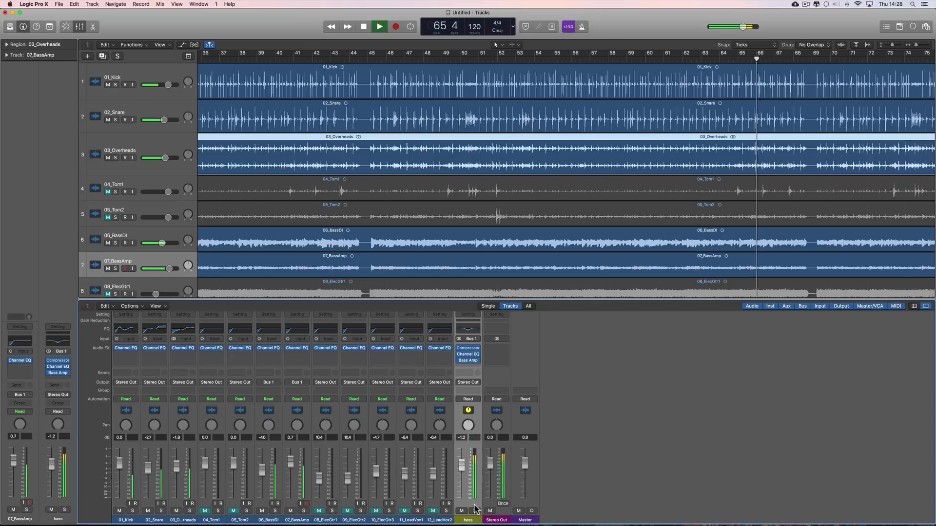
pyautogui.moveTo(462, 471); pyautogui.dragTo(462, 470)
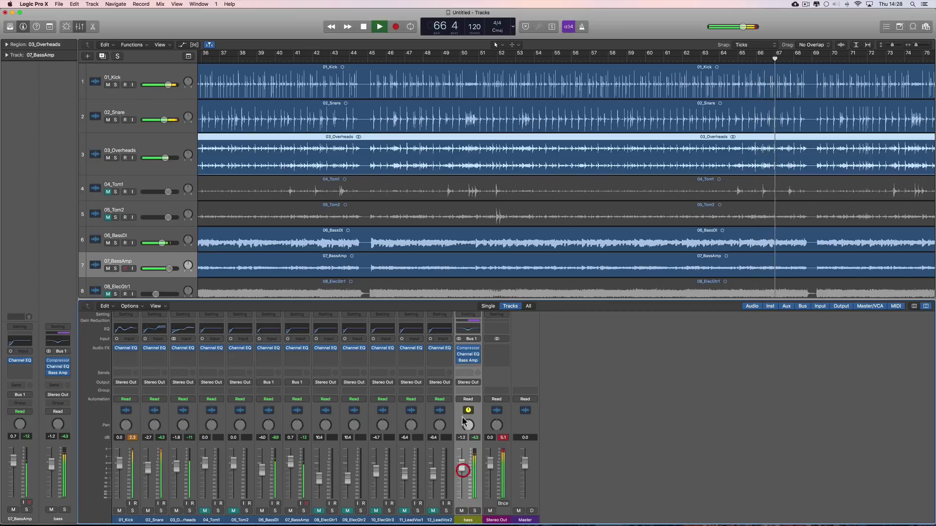
# Step: Fine-tune the bass knob of Bass Amp Designer and slightly lower the 250 Hz graphic EQ slider, and close the plug-in
pyautogui.click(468, 360)
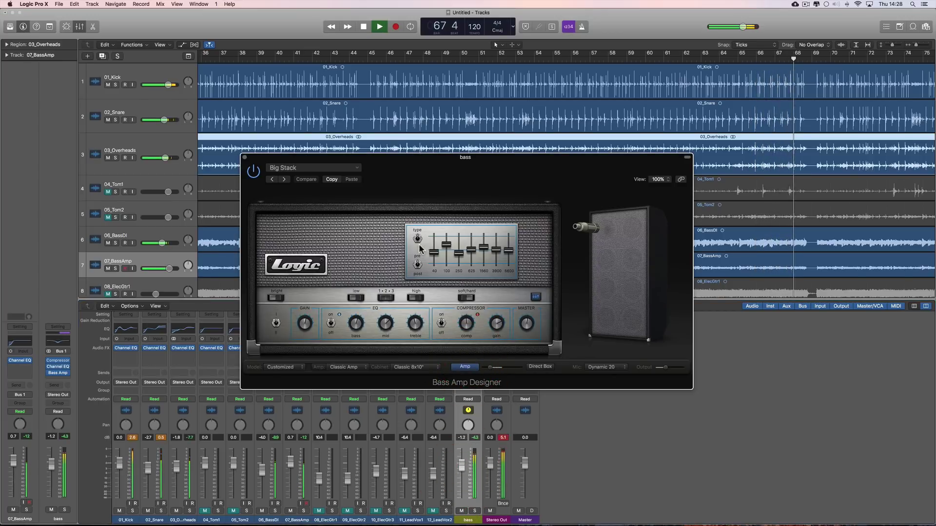
pyautogui.moveTo(360, 325); pyautogui.dragTo(358, 329)
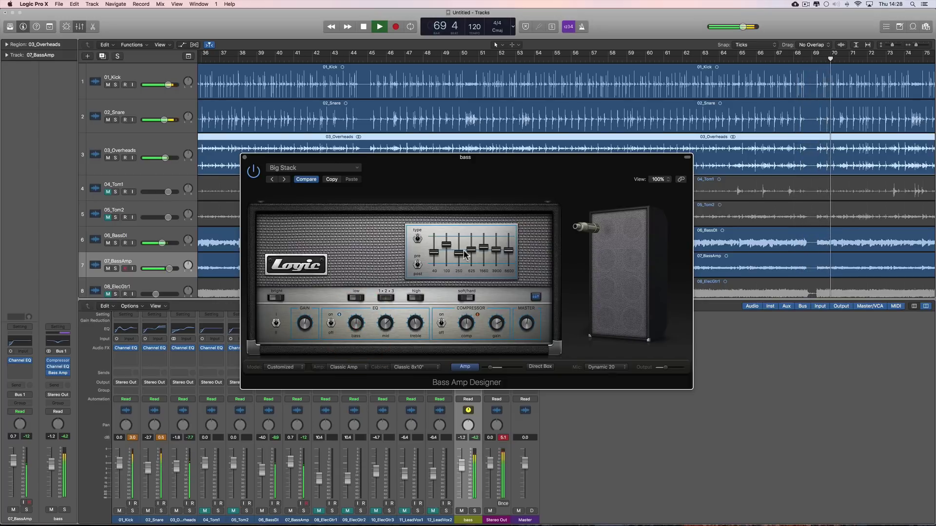
pyautogui.moveTo(447, 244)
pyautogui.mouseDown()
pyautogui.moveTo(449, 258)
pyautogui.moveTo(449, 248)
pyautogui.moveTo(464, 253)
pyautogui.mouseUp()
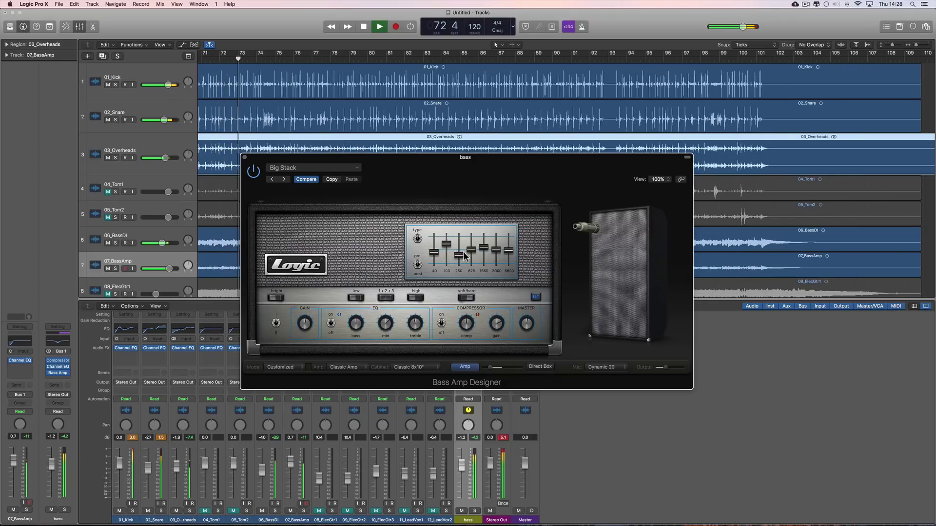
pyautogui.click(245, 159)
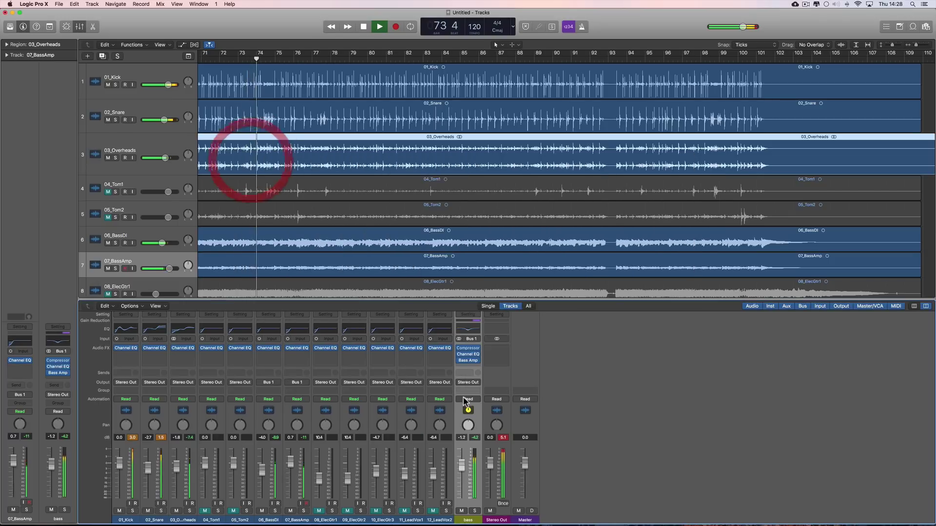
# Step: In the bass bus's Channel EQ, cut 620 Hz by 5.5 dB and boost 2400 Hz by 2.5 dB with a Q of 0.67
pyautogui.doubleClick(466, 330)
pyautogui.moveTo(195, 141)
pyautogui.mouseDown()
pyautogui.moveTo(185, 142)
pyautogui.moveTo(215, 142)
pyautogui.moveTo(199, 142)
pyautogui.mouseUp()
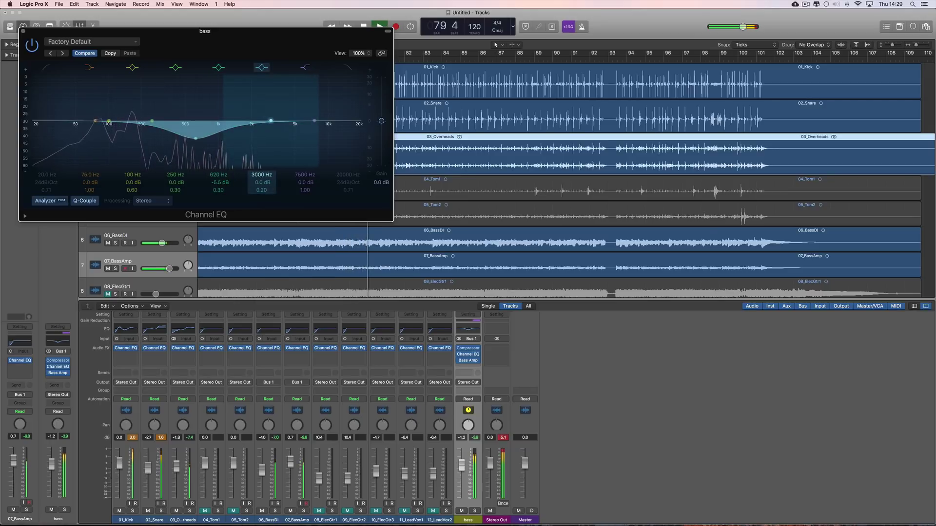
pyautogui.moveTo(260, 183); pyautogui.dragTo(260, 176)
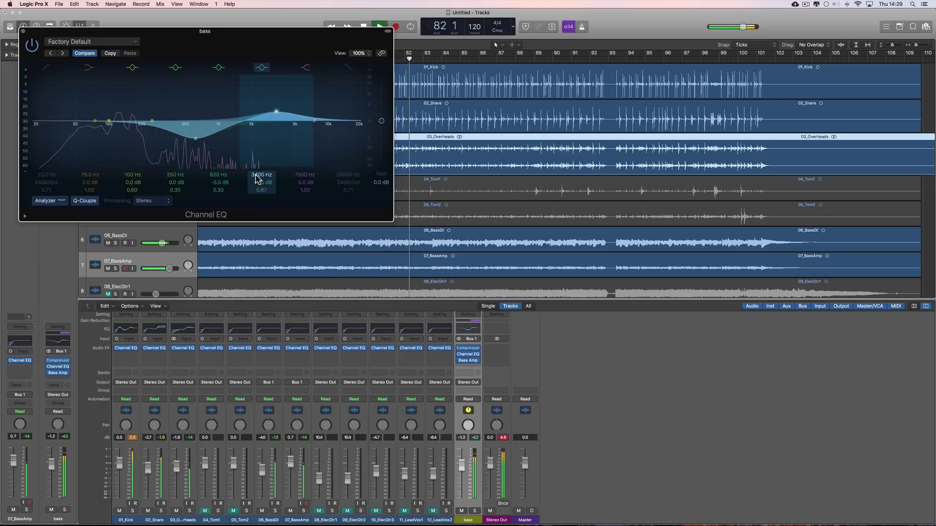
pyautogui.moveTo(261, 176); pyautogui.dragTo(261, 188)
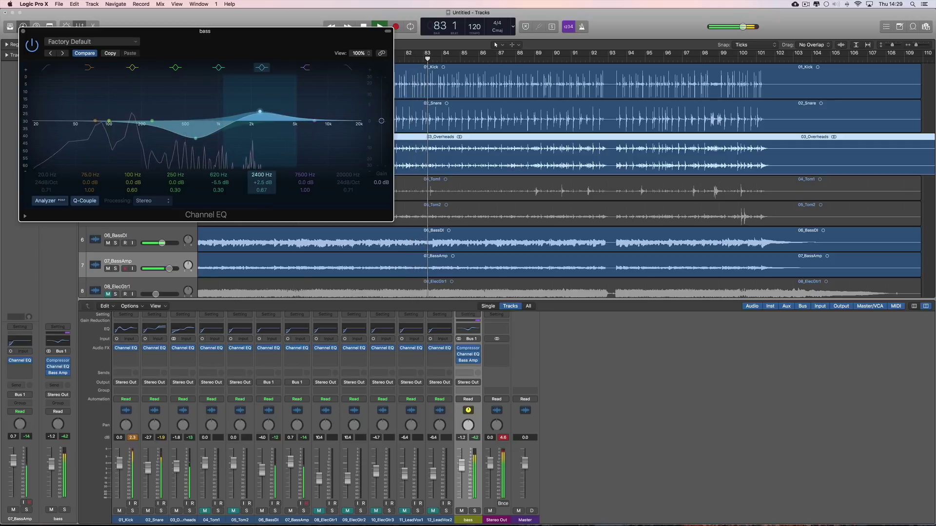
# Step: Close the bass bus's Channel EQ and lower the bass bus fader to -2.1 dB while the mix plays
pyautogui.press('space')
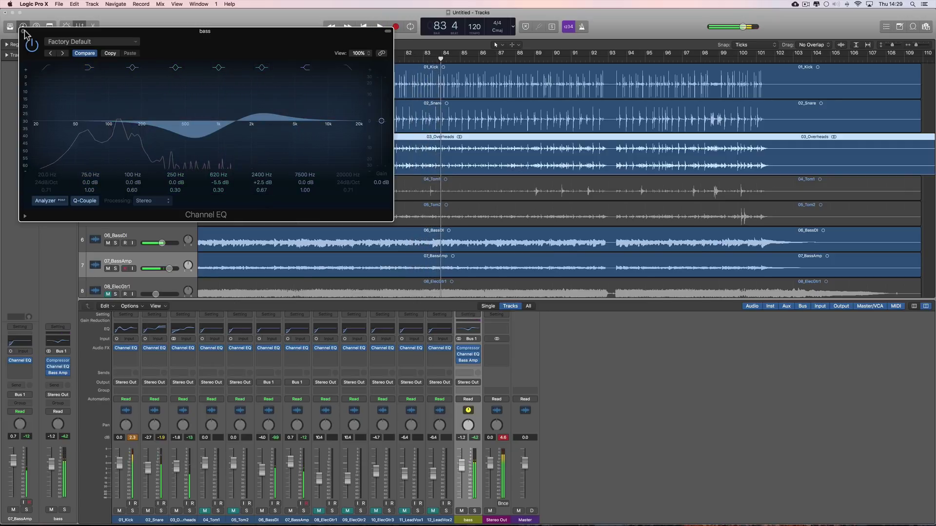
pyautogui.click(23, 31)
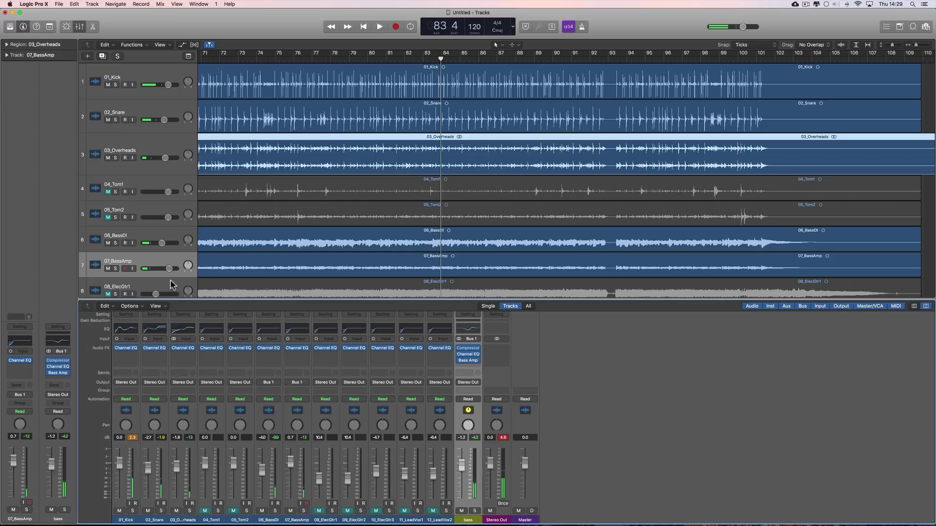
pyautogui.click(80, 27)
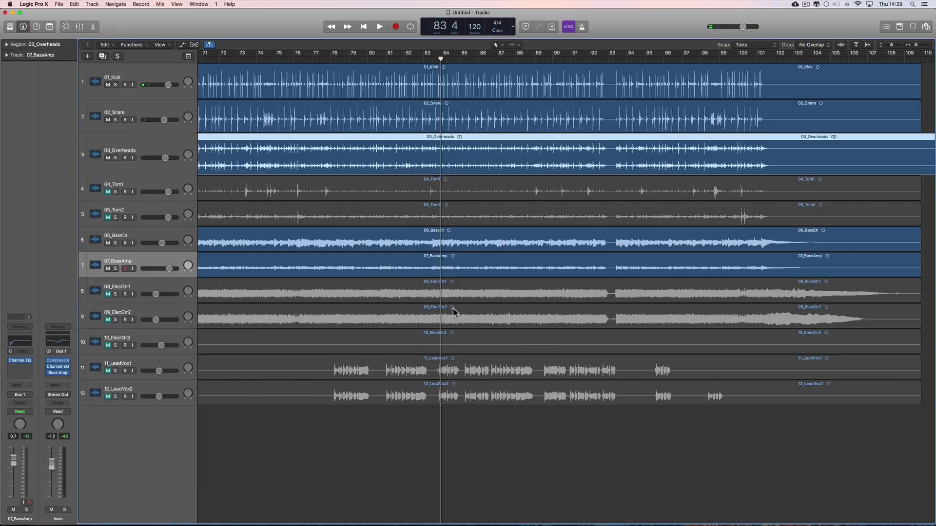
pyautogui.click(79, 27)
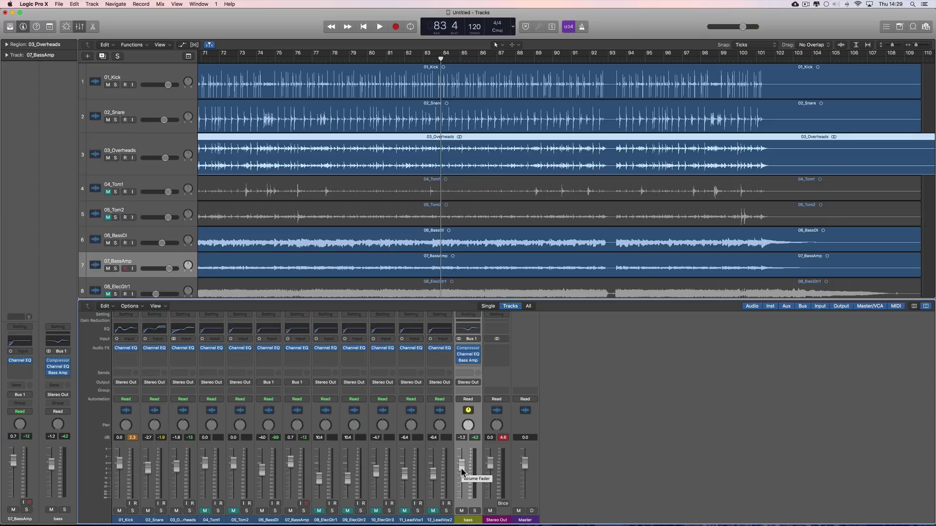
pyautogui.press('space')
pyautogui.moveTo(462, 470); pyautogui.dragTo(467, 476)
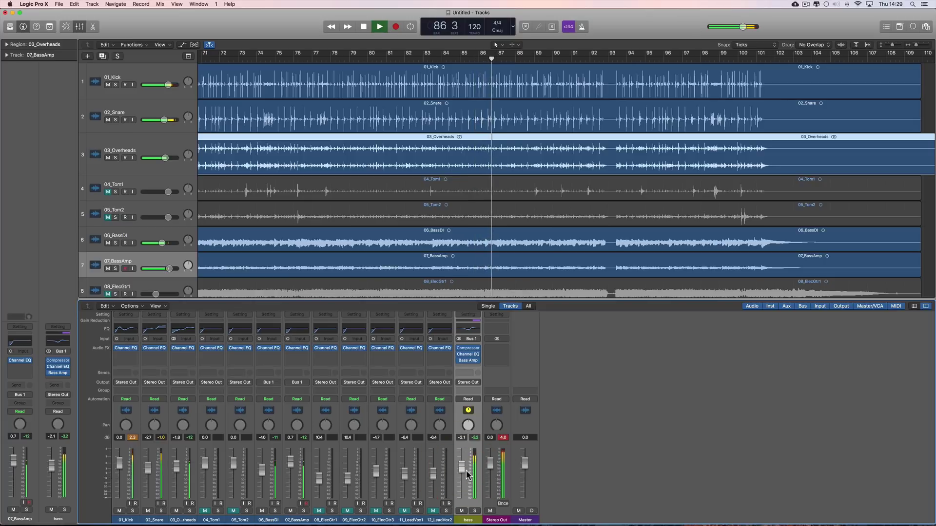
pyautogui.press('space')
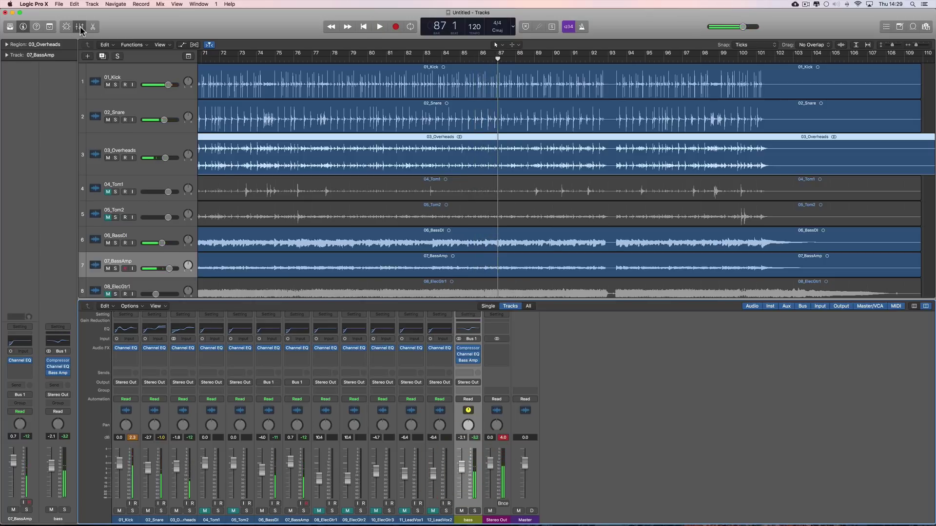
pyautogui.click(80, 28)
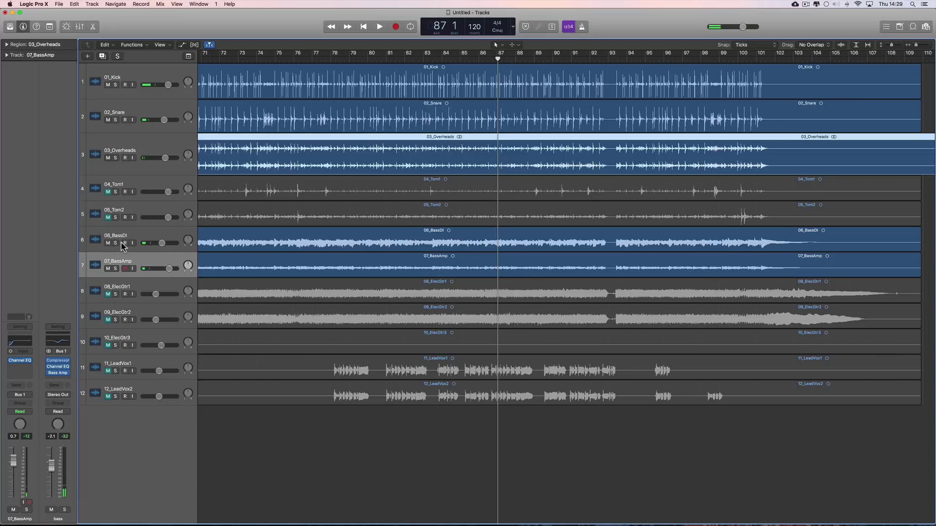
# Step: Play 08_ElecGtr1 and 09_ElecGtr2 soloed one at a time to compare the two guitar parts
pyautogui.click(123, 290)
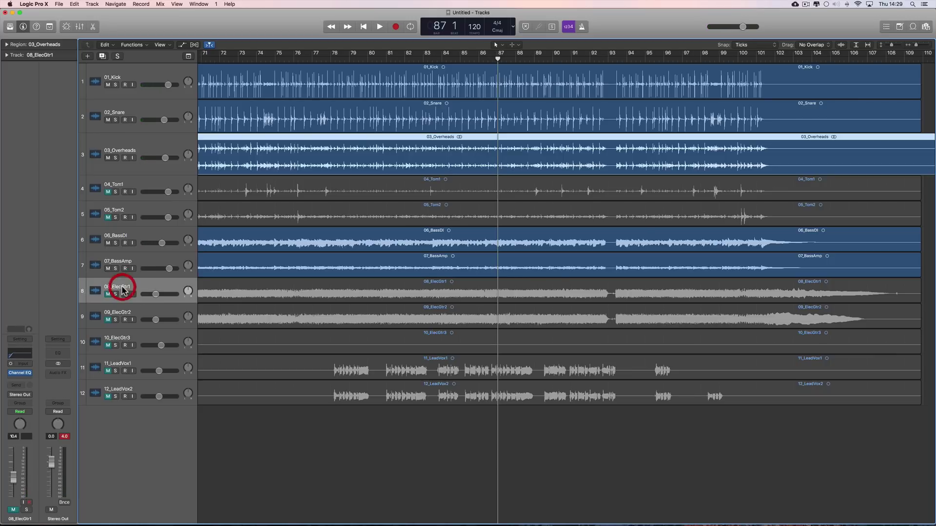
pyautogui.keyDown('shift'); pyautogui.click(145, 314); pyautogui.keyUp('shift')
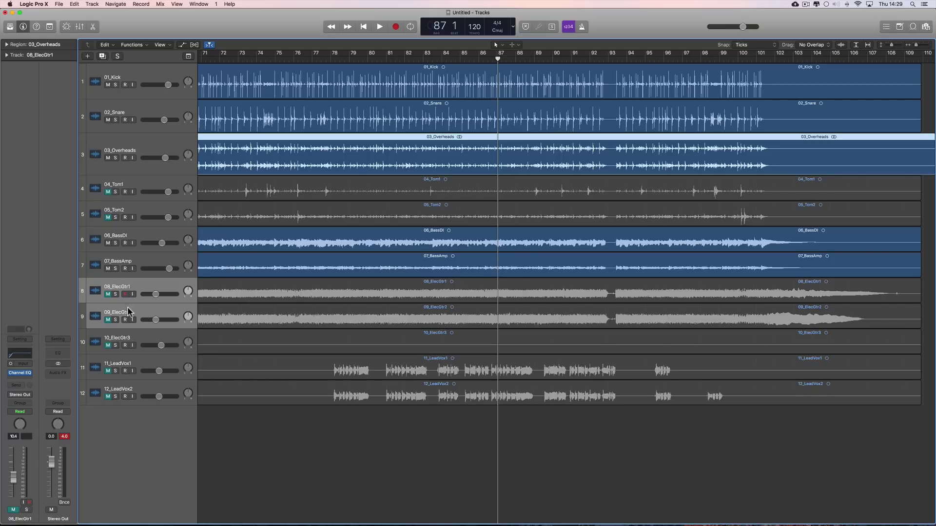
pyautogui.click(115, 295)
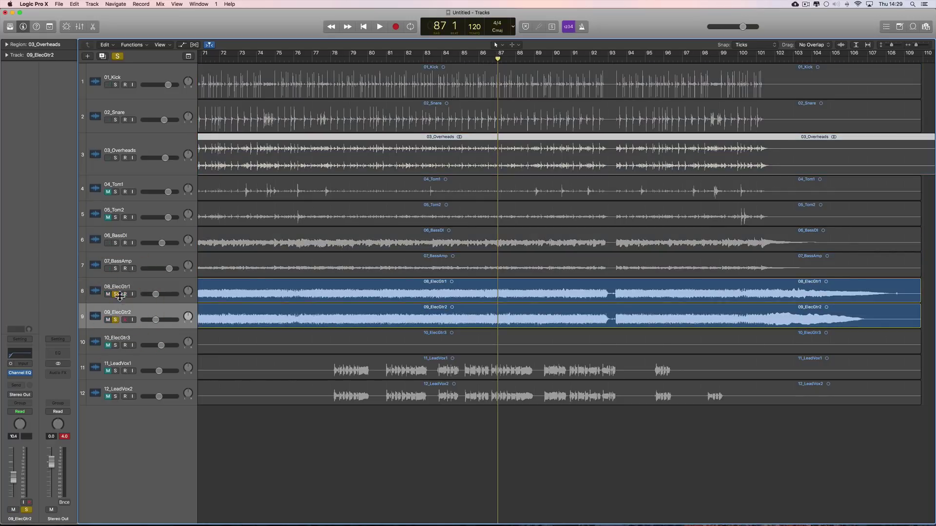
pyautogui.click(115, 295)
pyautogui.click(133, 287)
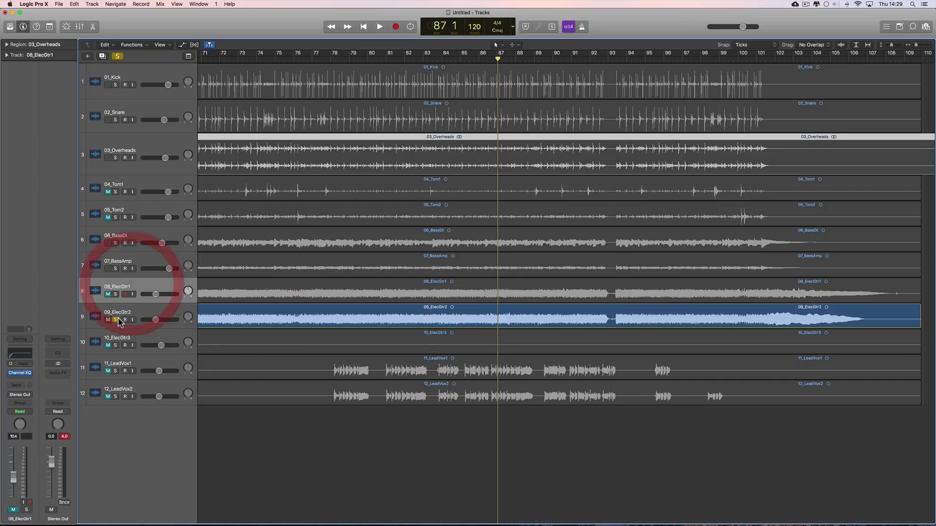
pyautogui.press('space')
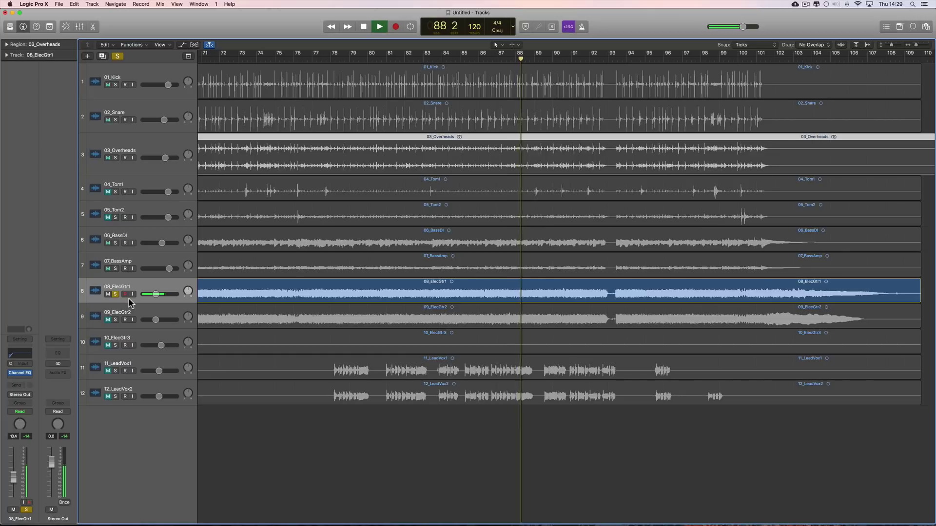
pyautogui.click(115, 295)
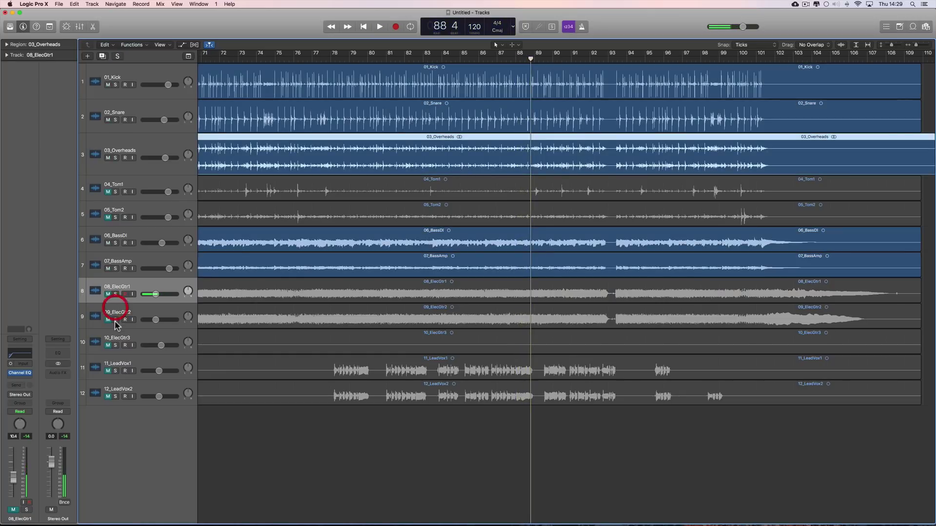
pyautogui.click(115, 320)
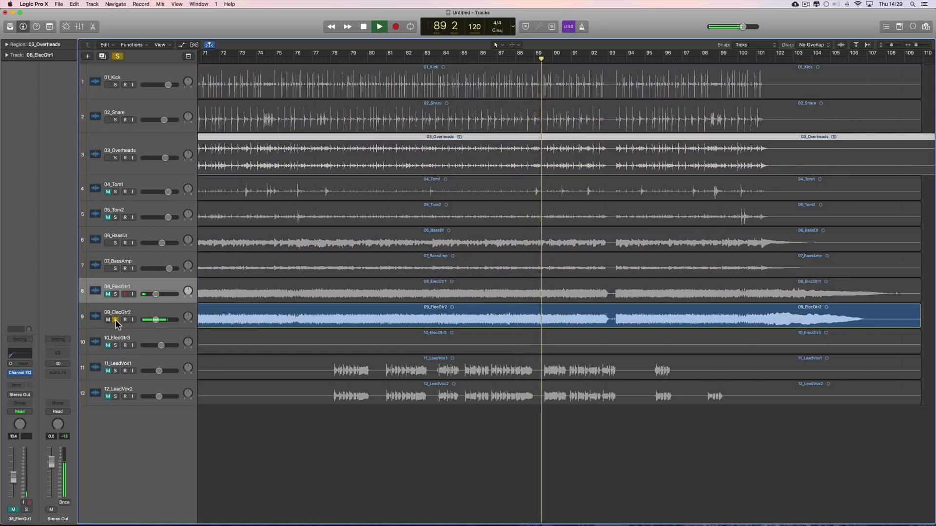
pyautogui.press('space')
# Step: With both guitars soloed, pan 08_ElecGtr1 to -43 and 09_ElecGtr2 towards the right channel, and unsolo them
pyautogui.click(115, 295)
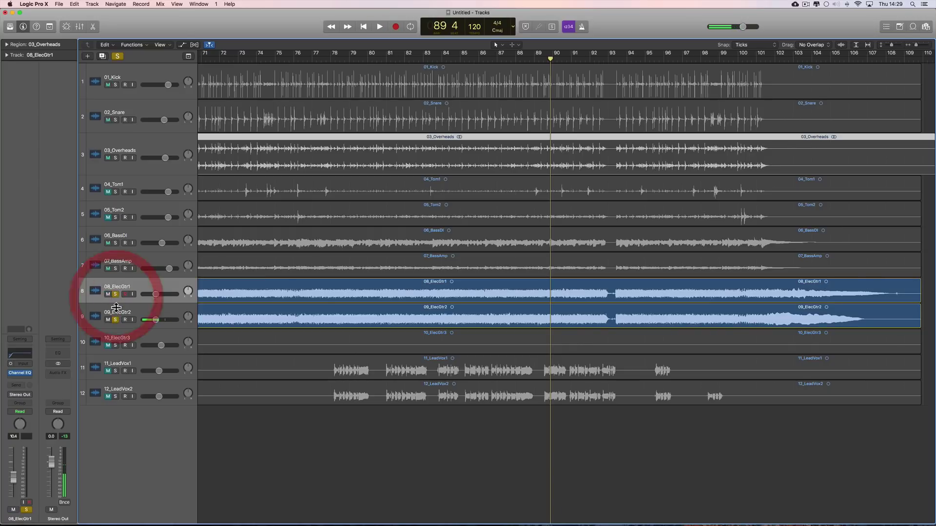
pyautogui.press('space')
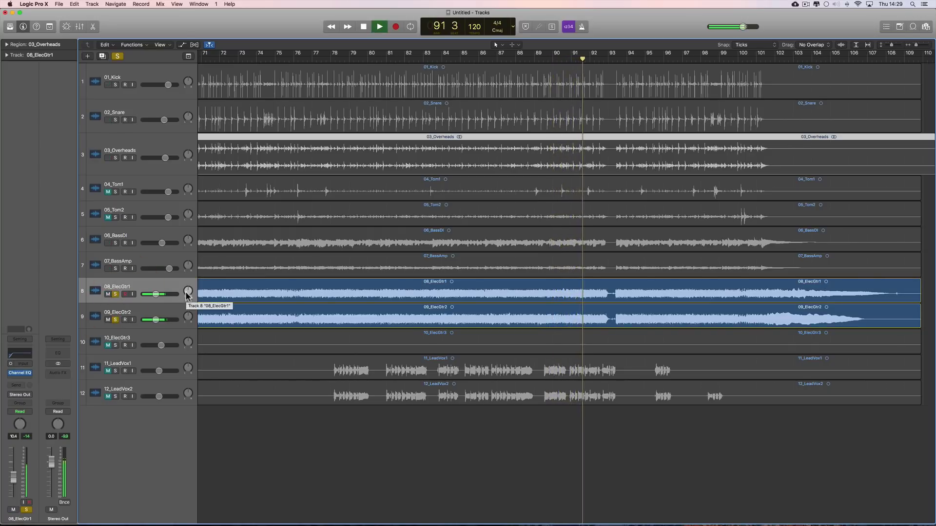
pyautogui.moveTo(188, 316)
pyautogui.mouseDown()
pyautogui.moveTo(185, 300)
pyautogui.moveTo(186, 320)
pyautogui.mouseUp()
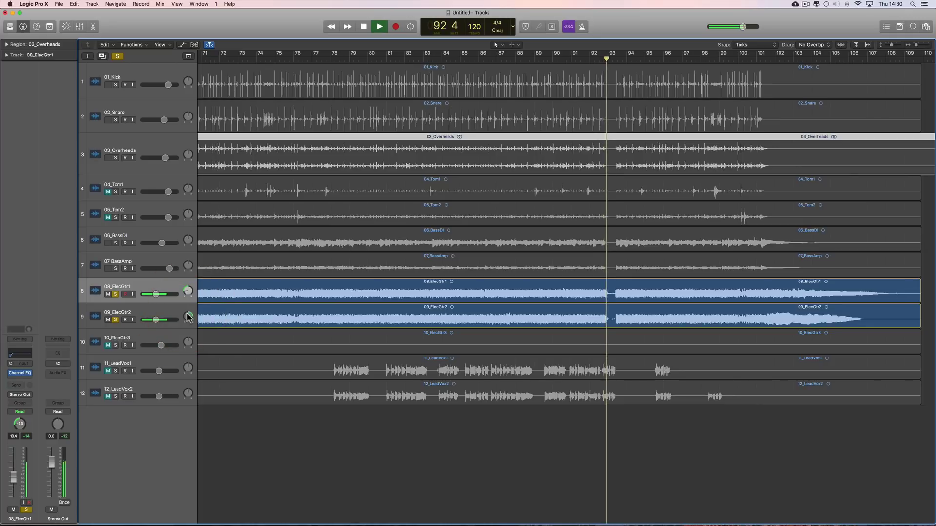
pyautogui.click(188, 317)
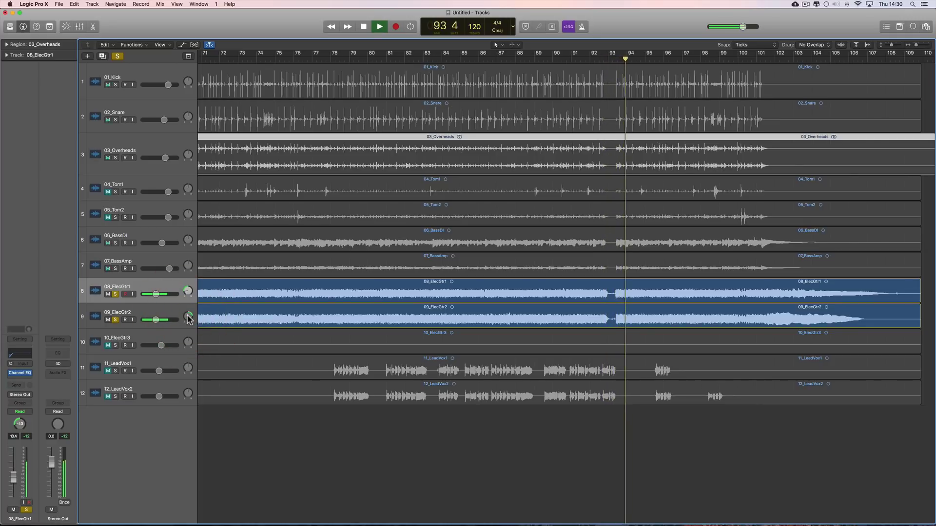
pyautogui.press('space')
pyautogui.click(116, 294)
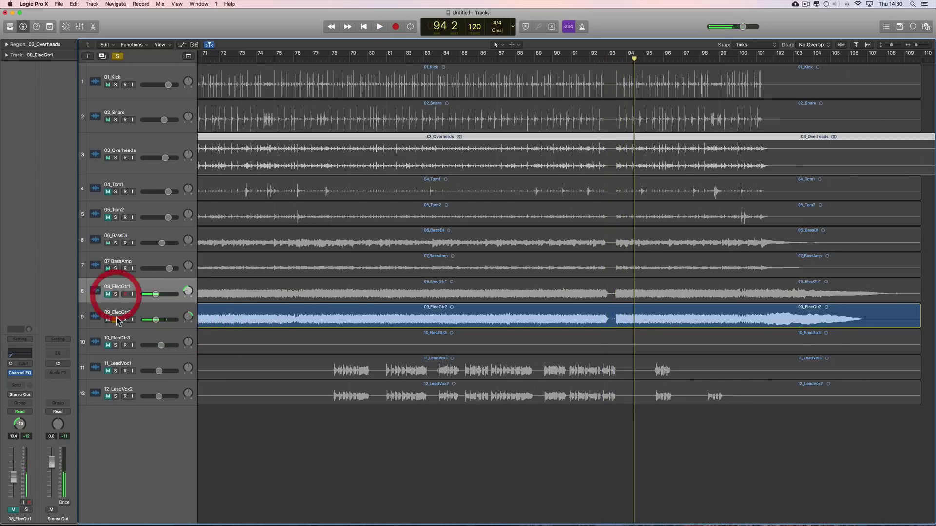
pyautogui.click(115, 320)
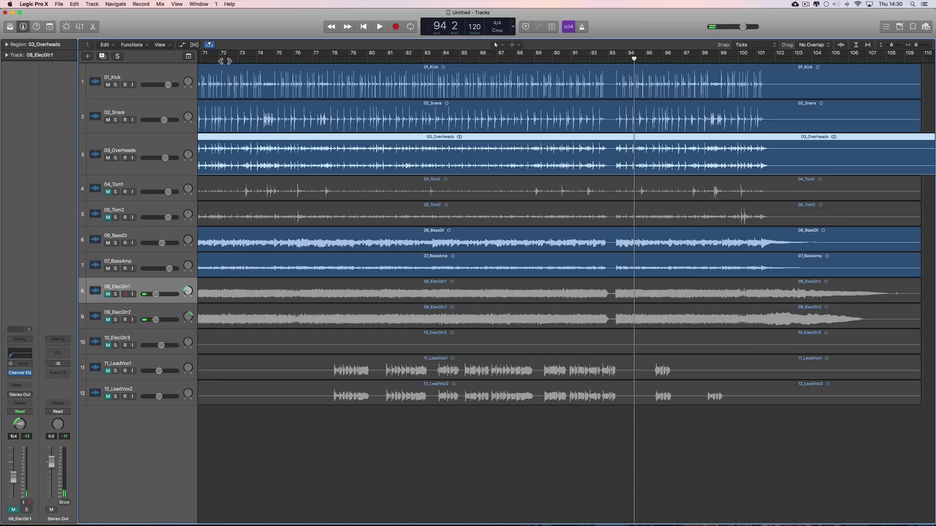
# Step: Play the mix from bar 72 and unmute 08_ElecGtr1 and 09_ElecGtr2
pyautogui.click(223, 58)
pyautogui.press('space')
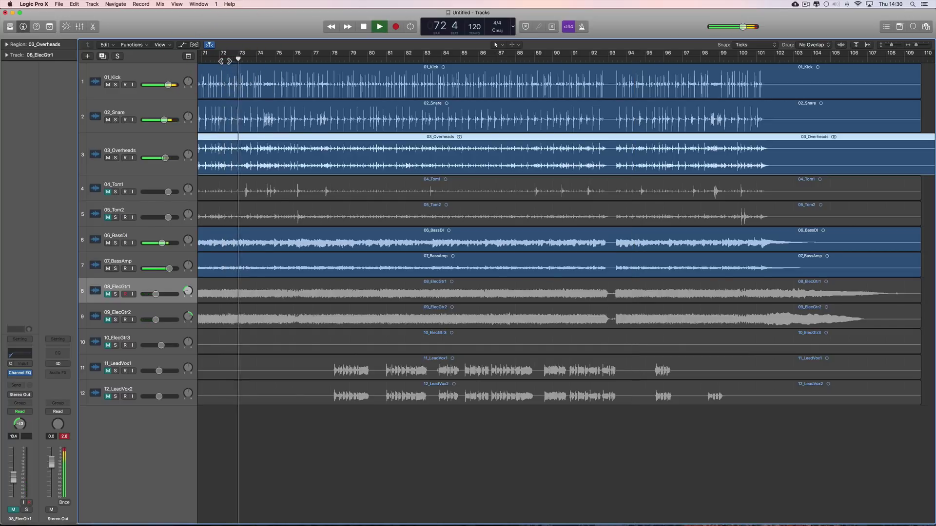
pyautogui.click(108, 294)
pyautogui.click(108, 320)
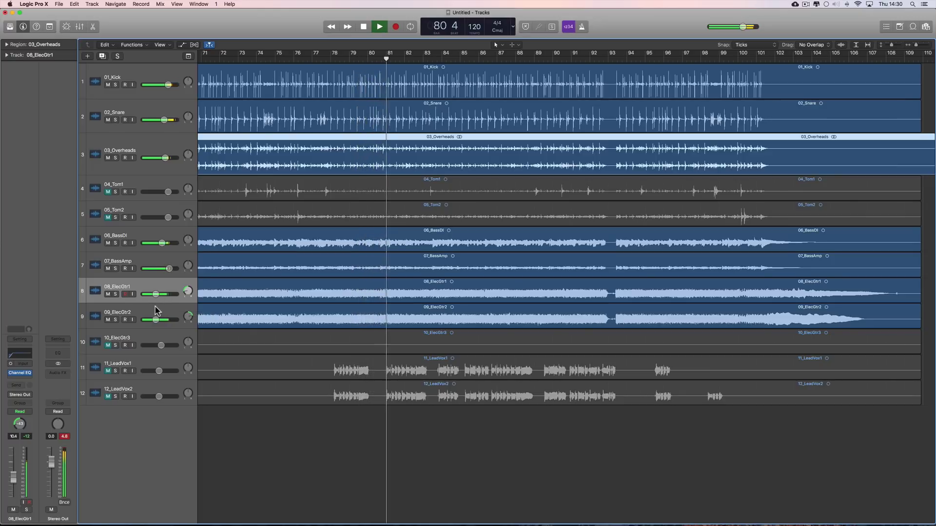
# Step: Lower both guitar tracks slightly, with 08_ElecGtr1 at -11.6 dB, and raise the 02_Snare volume a little
pyautogui.moveTo(156, 320); pyautogui.dragTo(155, 319)
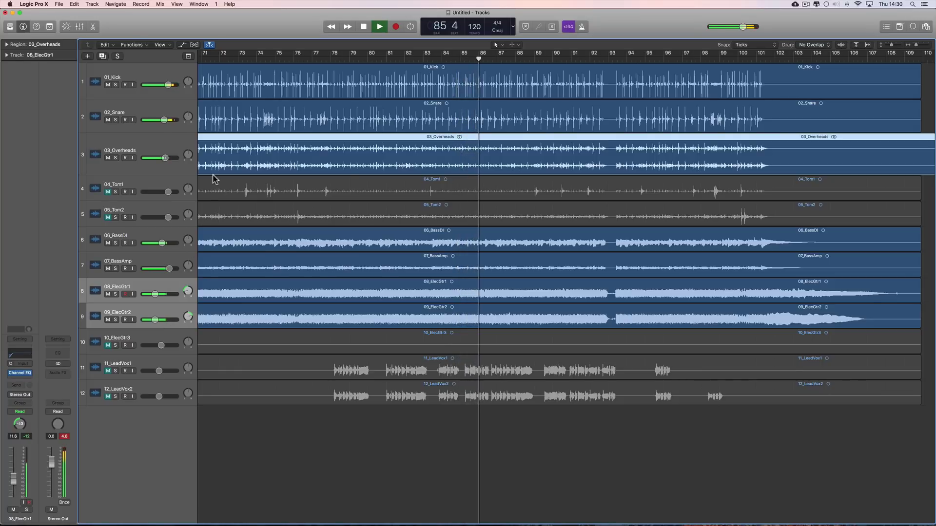
pyautogui.moveTo(168, 120); pyautogui.dragTo(170, 120)
pyautogui.press('space')
# Step: Solo 01_Kick and add a mono Noise Gate after its Channel EQ, placing the plug-in window clear of the kick track
pyautogui.click(146, 78)
pyautogui.click(116, 85)
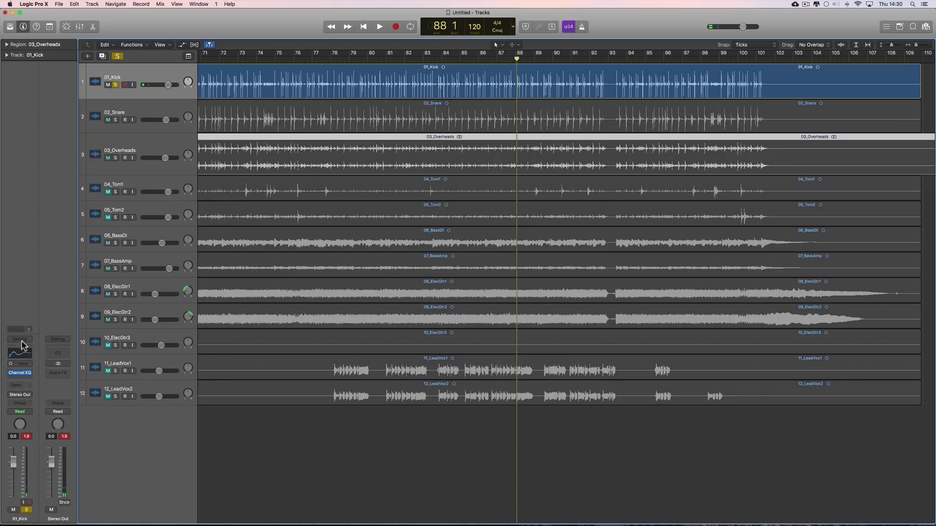
pyautogui.click(22, 377)
pyautogui.moveTo(31, 407)
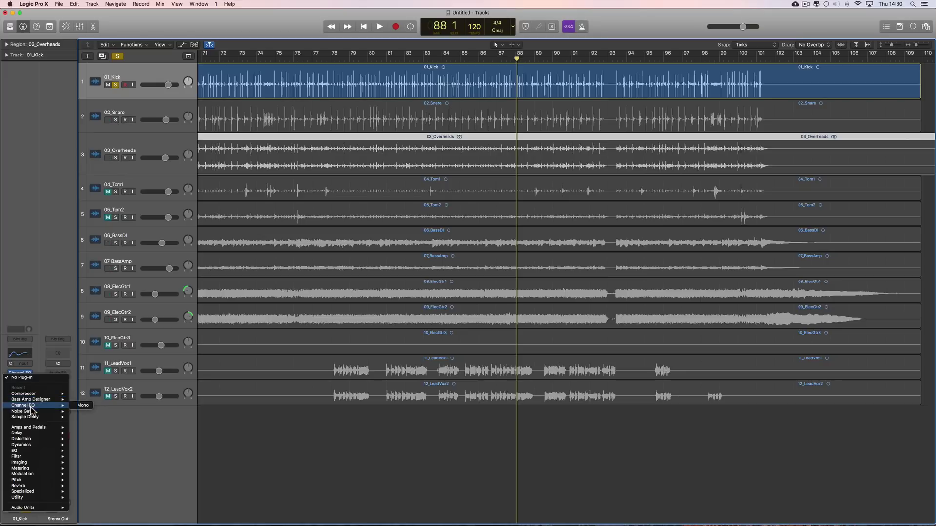
pyautogui.click(83, 413)
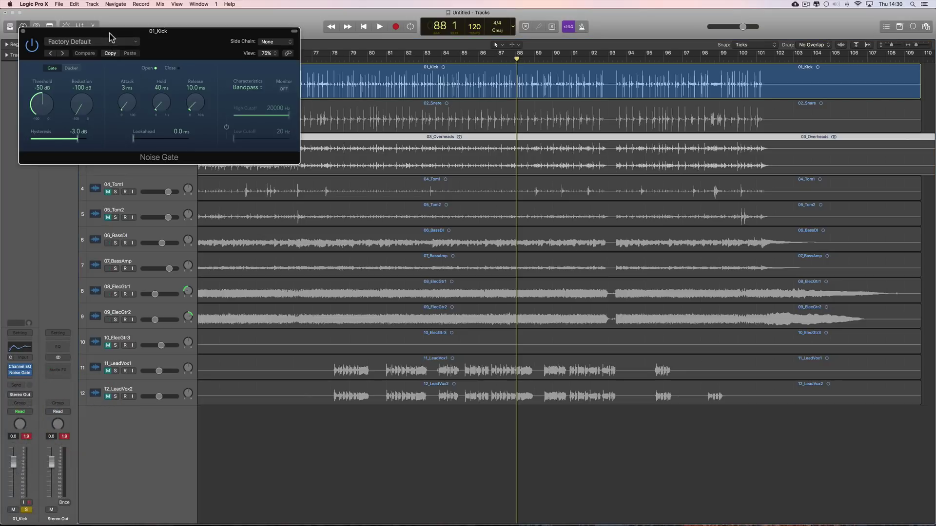
pyautogui.moveTo(117, 14); pyautogui.dragTo(376, 237)
# Step: Audition Noise Gate thresholds up to -13 dB on the soloed kick, and set the threshold to -17 dB
pyautogui.press('space')
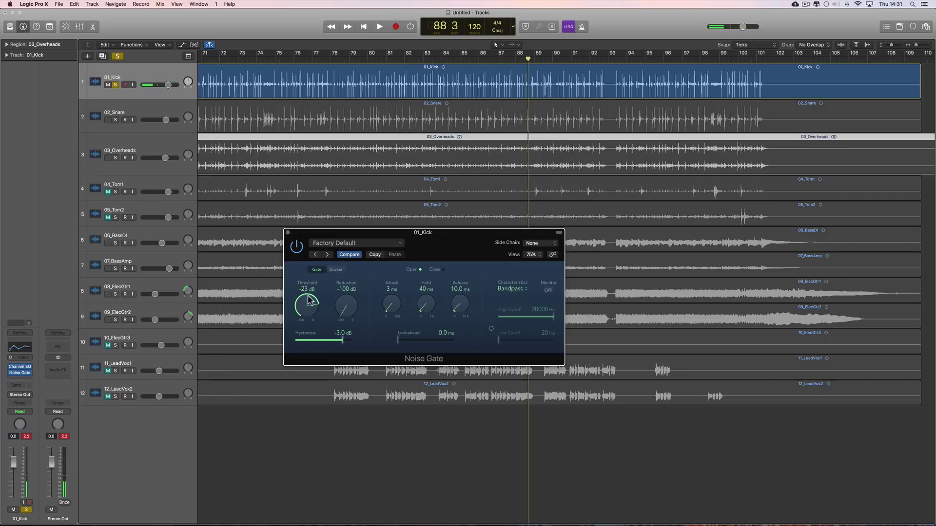
pyautogui.moveTo(310, 309); pyautogui.dragTo(310, 302)
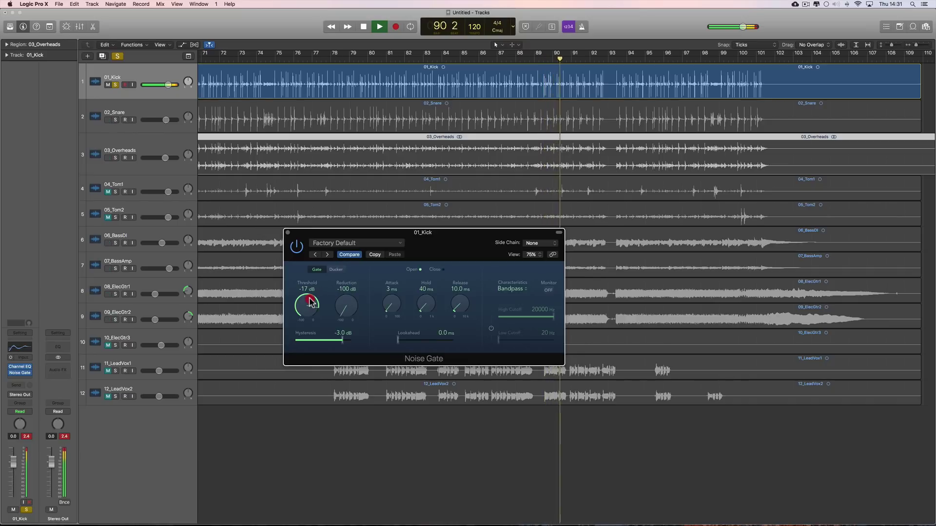
pyautogui.moveTo(310, 303); pyautogui.dragTo(311, 297)
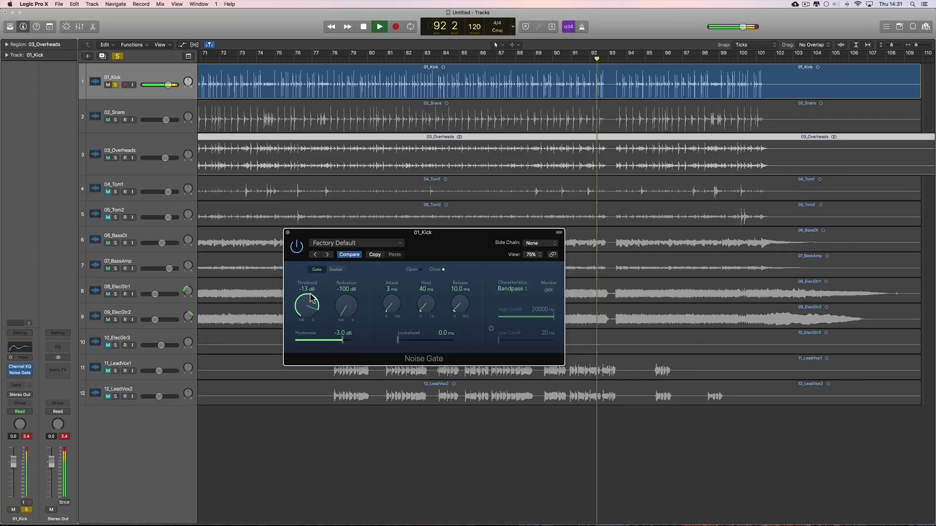
pyautogui.scroll(3, 618, 93)
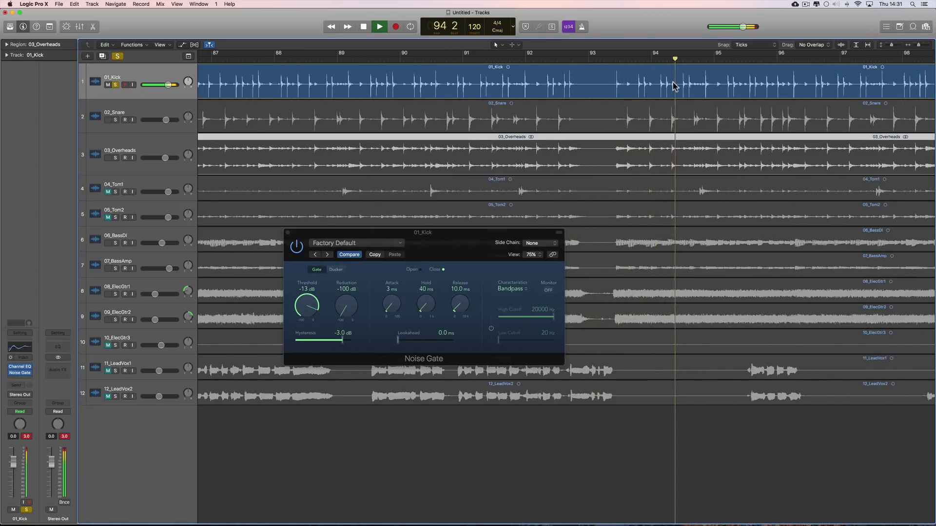
pyautogui.press('space')
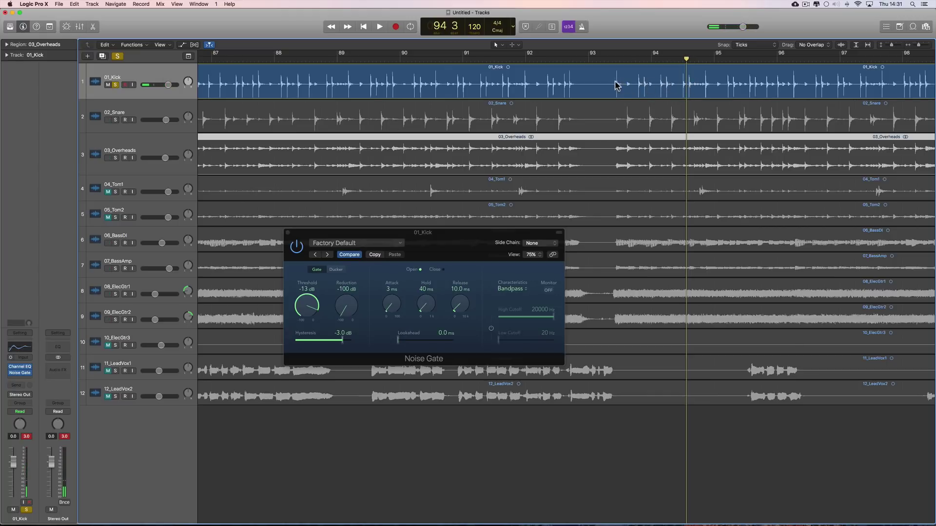
pyautogui.click(274, 57)
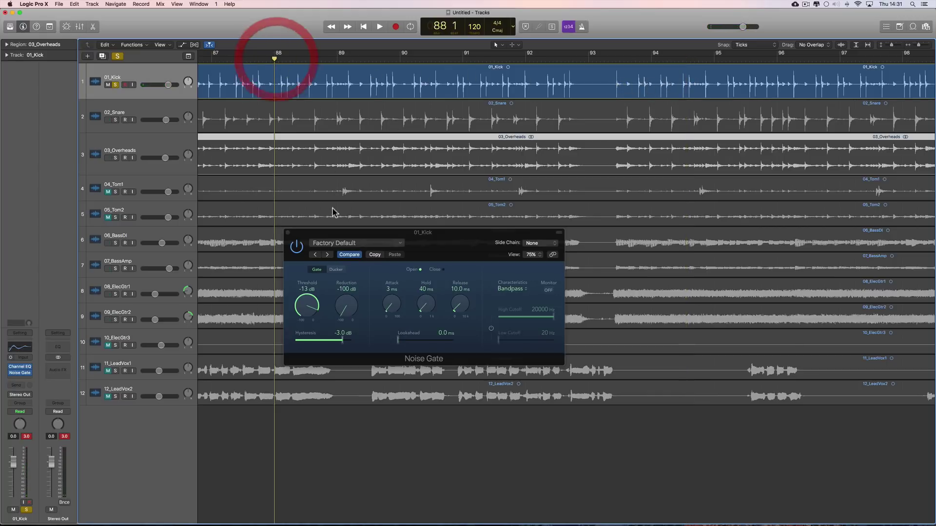
pyautogui.moveTo(300, 314); pyautogui.dragTo(301, 316)
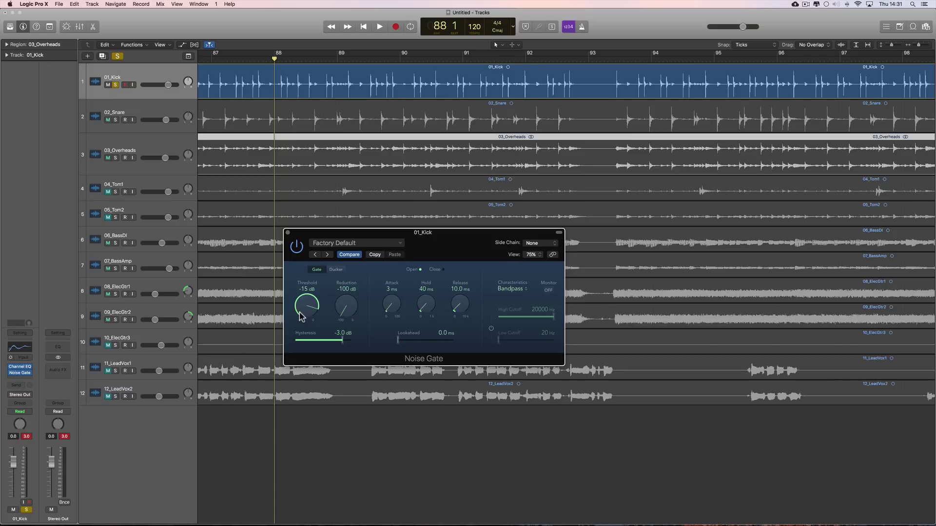
pyautogui.press('space')
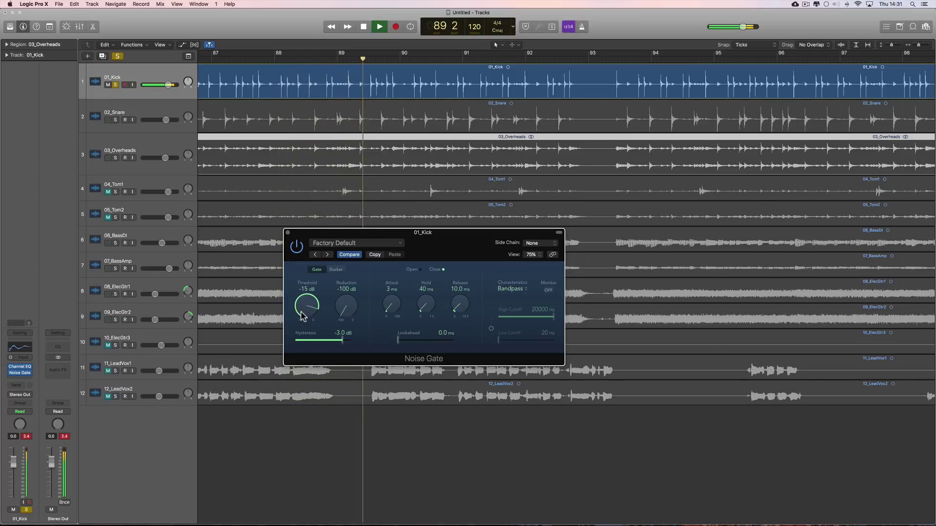
pyautogui.moveTo(302, 315); pyautogui.dragTo(302, 316)
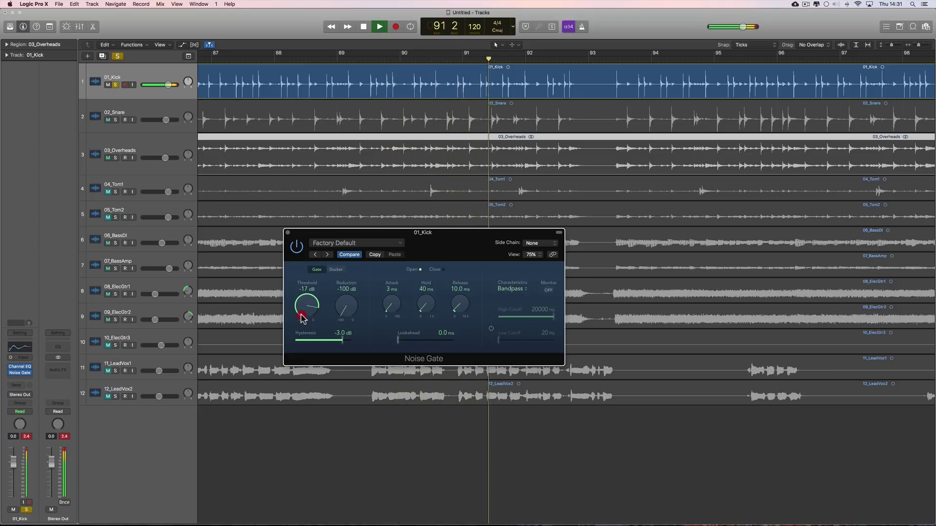
# Step: Set the kick's Noise Gate threshold to -16 dB, attack to 0 ms, lookahead to 0.8 ms and release to 120.1 ms during playback
pyautogui.moveTo(302, 318); pyautogui.dragTo(302, 318)
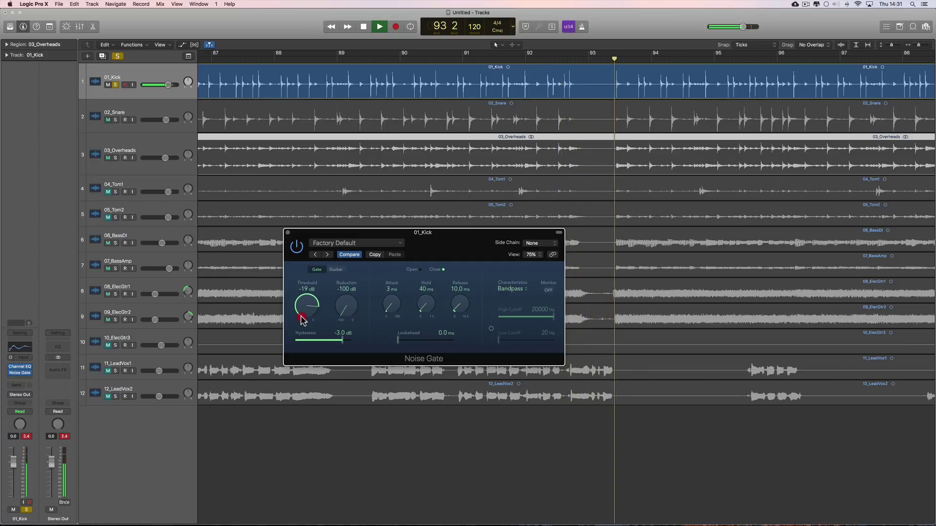
pyautogui.moveTo(302, 320); pyautogui.dragTo(302, 318)
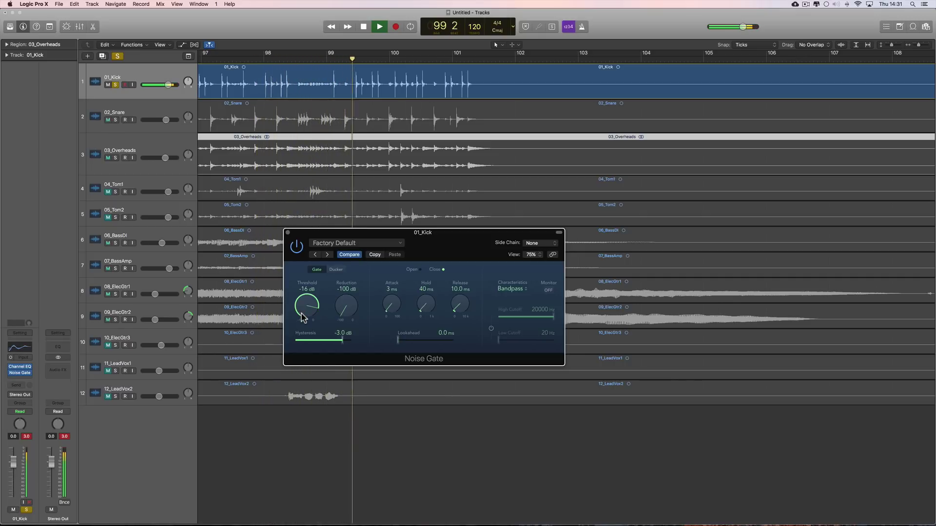
pyautogui.press('space')
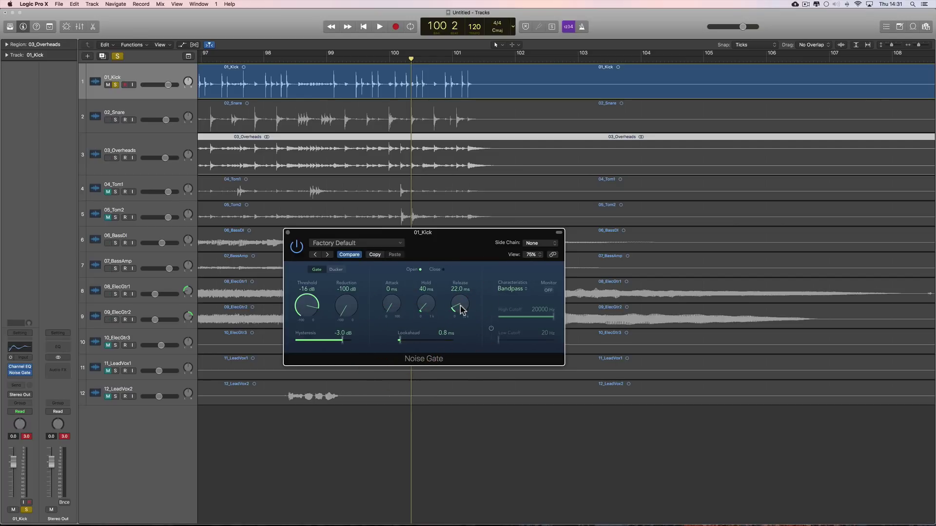
pyautogui.press('space')
pyautogui.moveTo(461, 310); pyautogui.dragTo(463, 279)
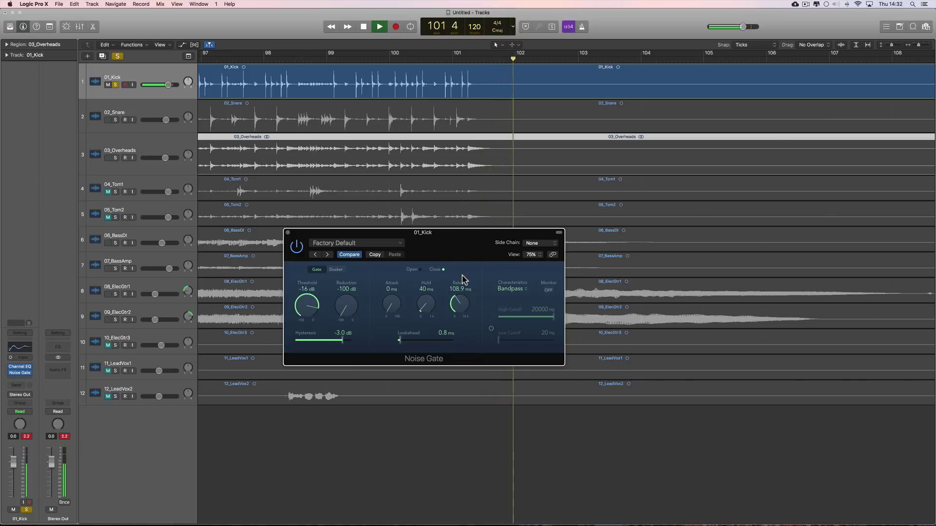
pyautogui.press('space')
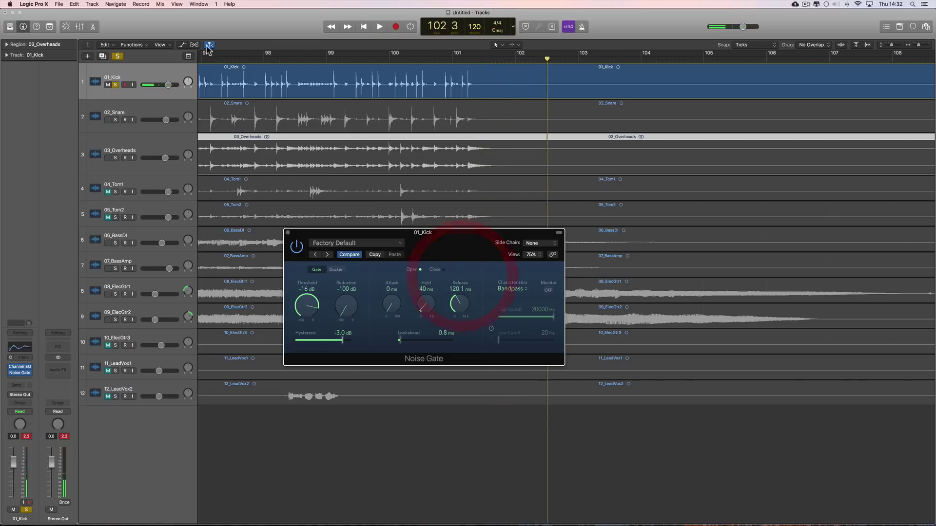
# Step: Replay the soloed kick from bar 84, set the gate's release to 128.6 ms, and compare the sound with the gate bypassed
pyautogui.hscroll(-10, 247, 66)
pyautogui.click(246, 58)
pyautogui.press('space')
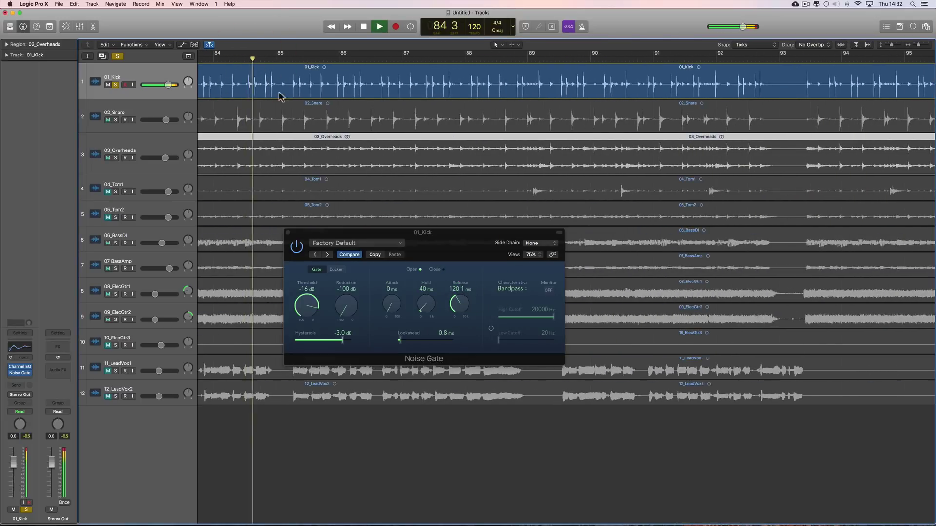
pyautogui.moveTo(456, 310); pyautogui.dragTo(456, 308)
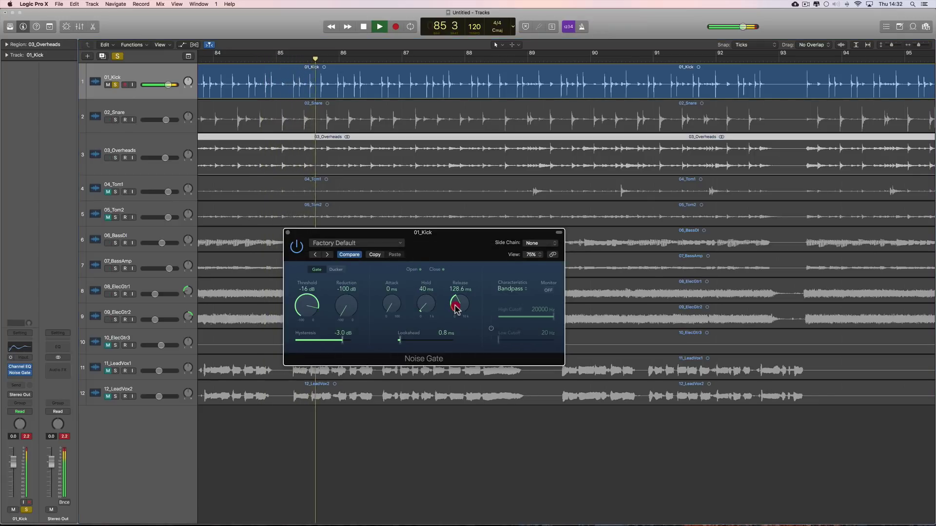
pyautogui.click(297, 248)
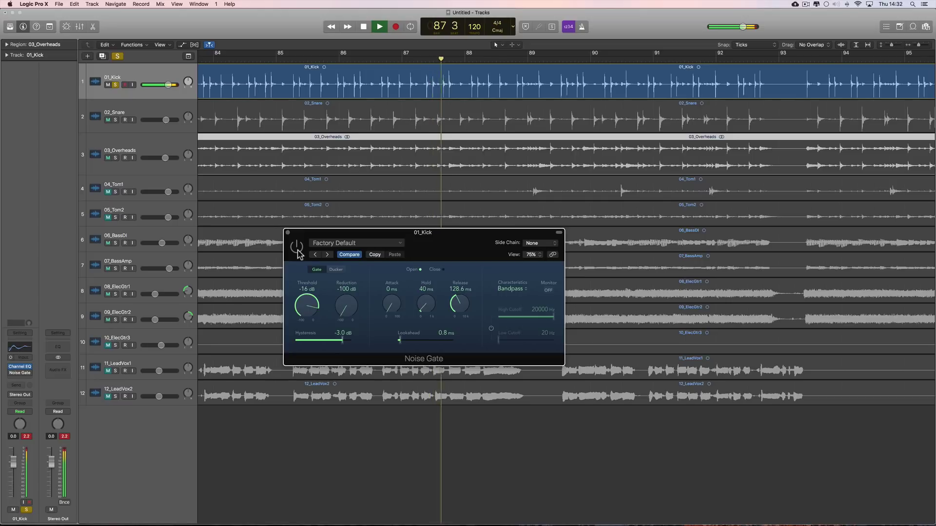
pyautogui.click(297, 248)
# Step: Set the gate's hold to 80 ms and release to 147.9 ms, and audition the soloed kick
pyautogui.moveTo(458, 305); pyautogui.dragTo(422, 306)
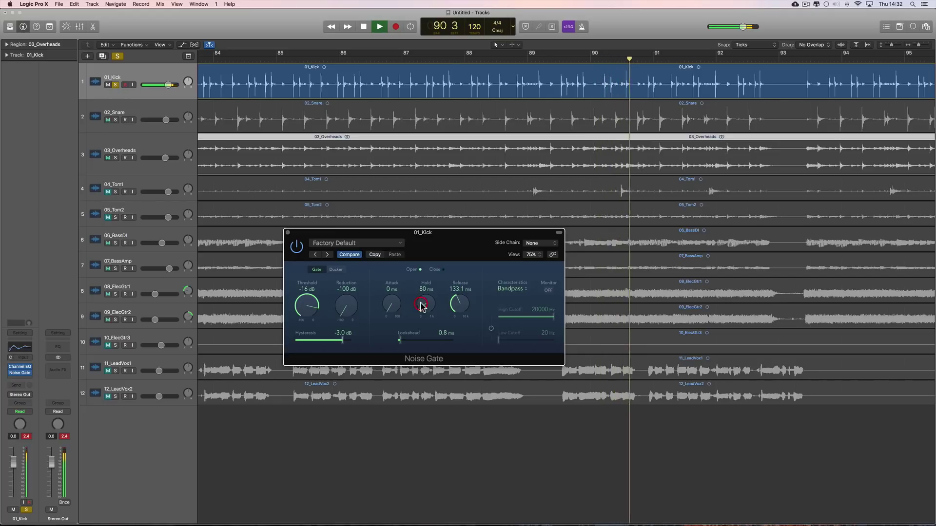
pyautogui.press('space')
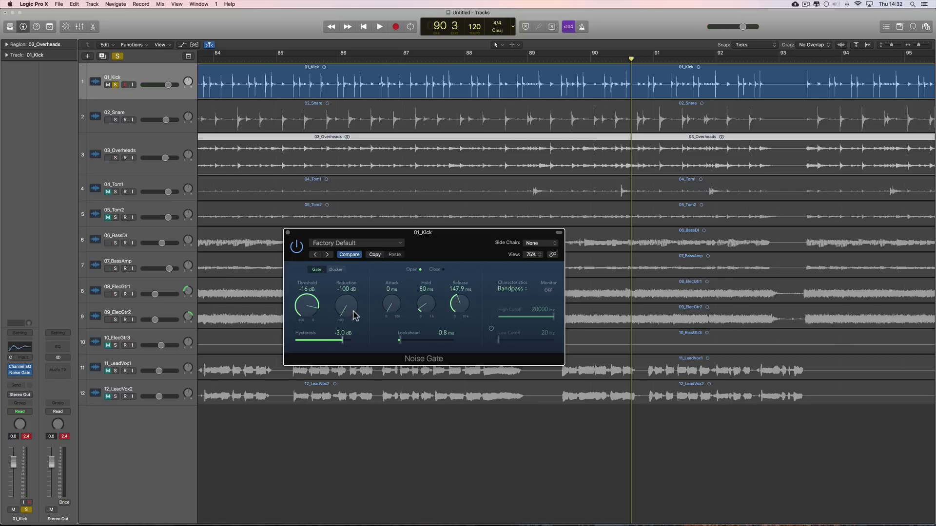
pyautogui.press('space')
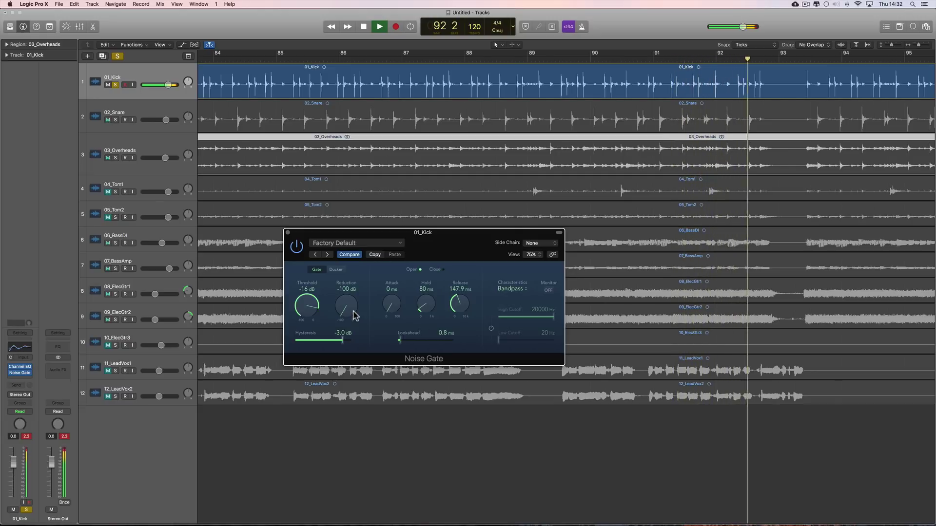
pyautogui.press('space')
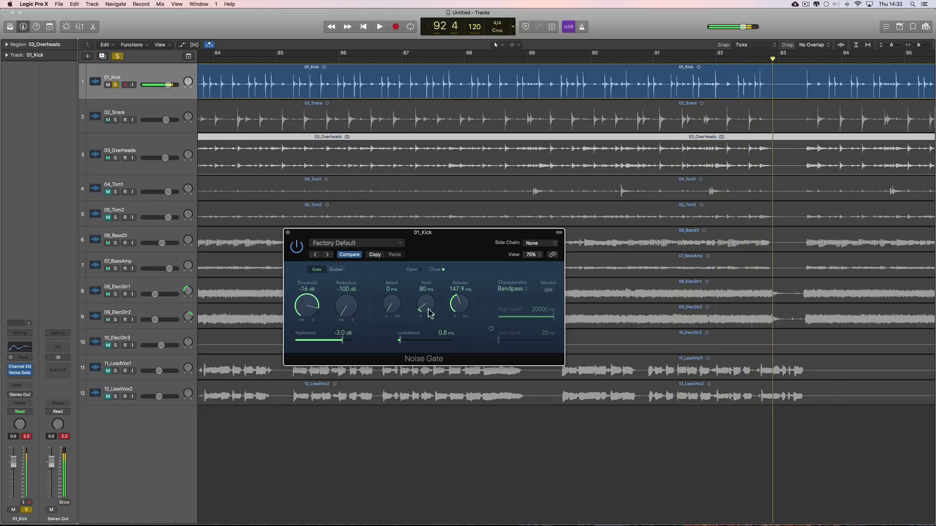
# Step: Monitor the gate's side-chain filter while setting its high cutoff to 200 Hz and low cutoff to 40 Hz, and turn monitoring off
pyautogui.click(549, 291)
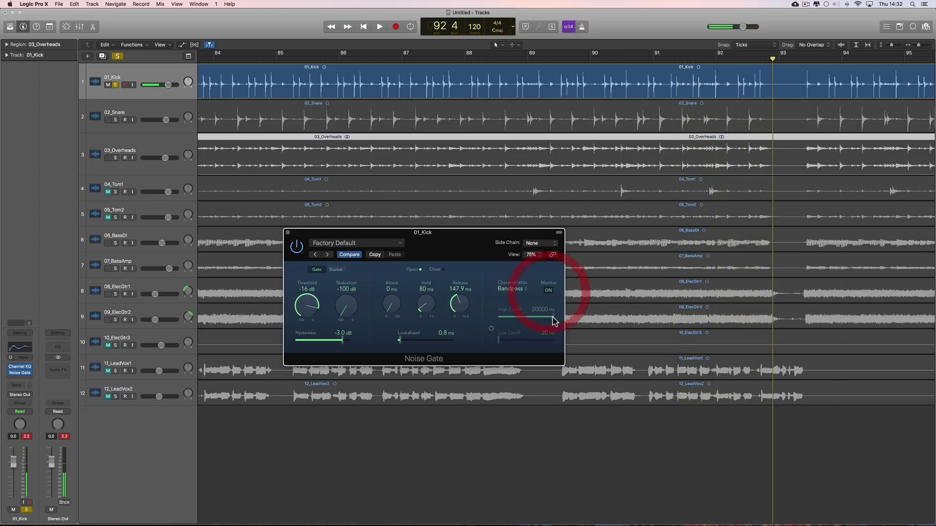
pyautogui.click(490, 329)
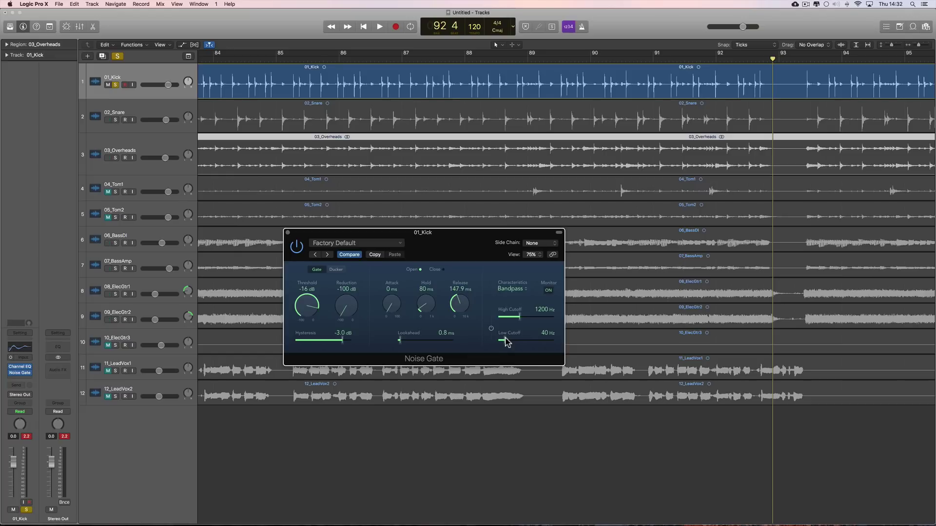
pyautogui.moveTo(519, 318); pyautogui.dragTo(517, 321)
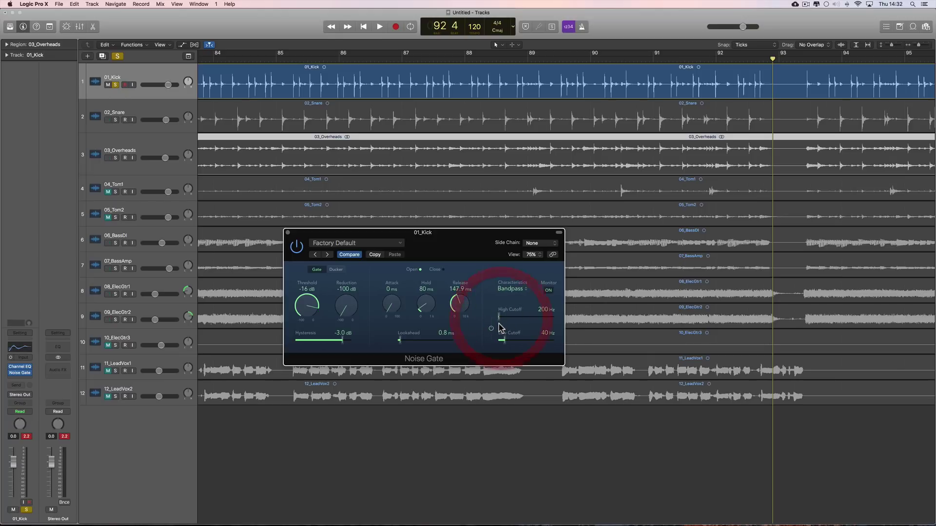
pyautogui.press('space')
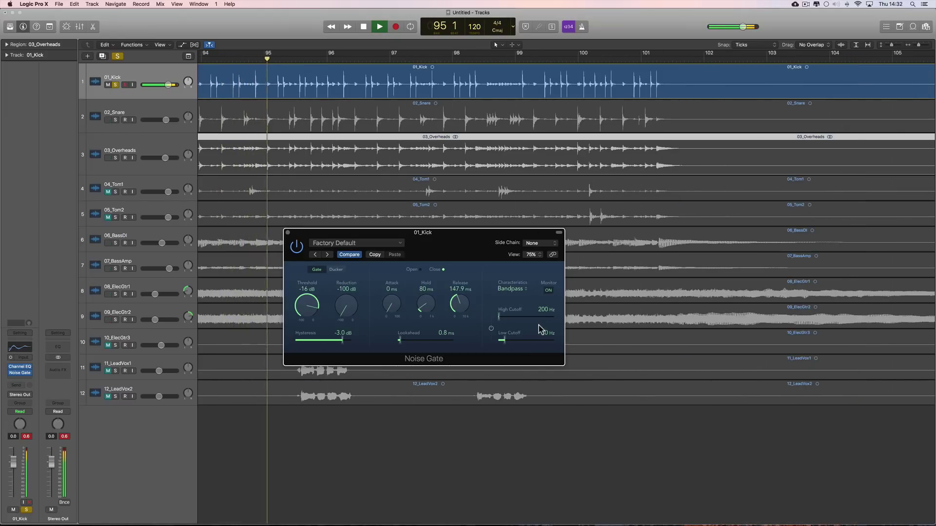
pyautogui.press('space')
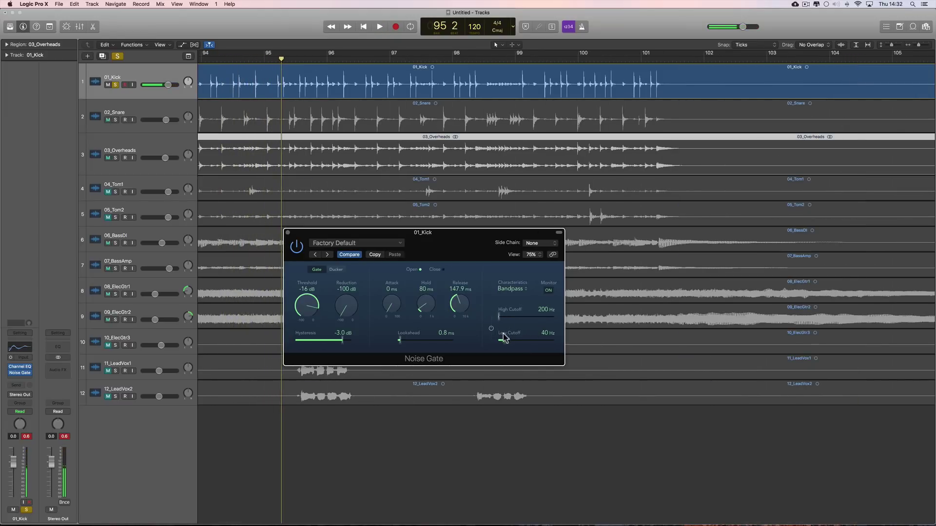
pyautogui.click(549, 292)
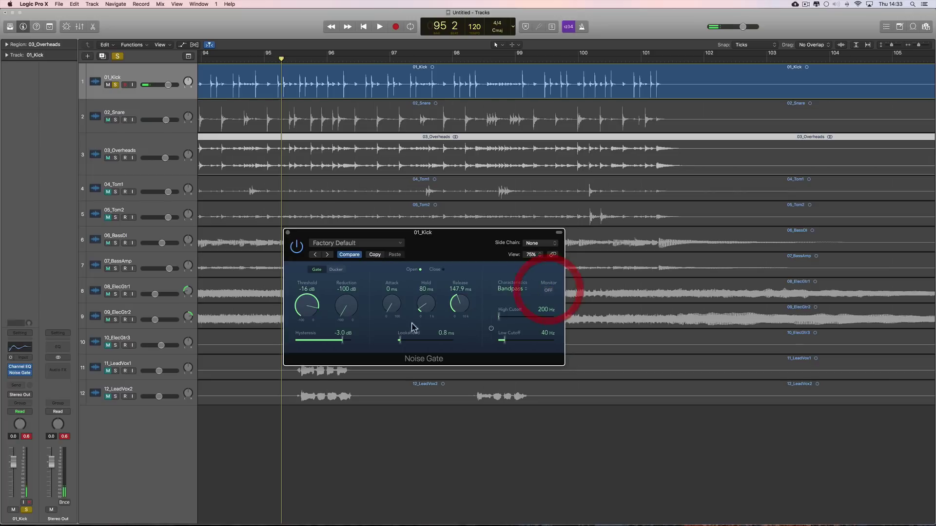
# Step: Set the gate's threshold to -17 dB, hold to 100 ms and release to 184.8 ms, comparing the kick against bypass during playback
pyautogui.press('space')
pyautogui.moveTo(311, 310); pyautogui.dragTo(312, 311)
pyautogui.moveTo(455, 305); pyautogui.dragTo(455, 305)
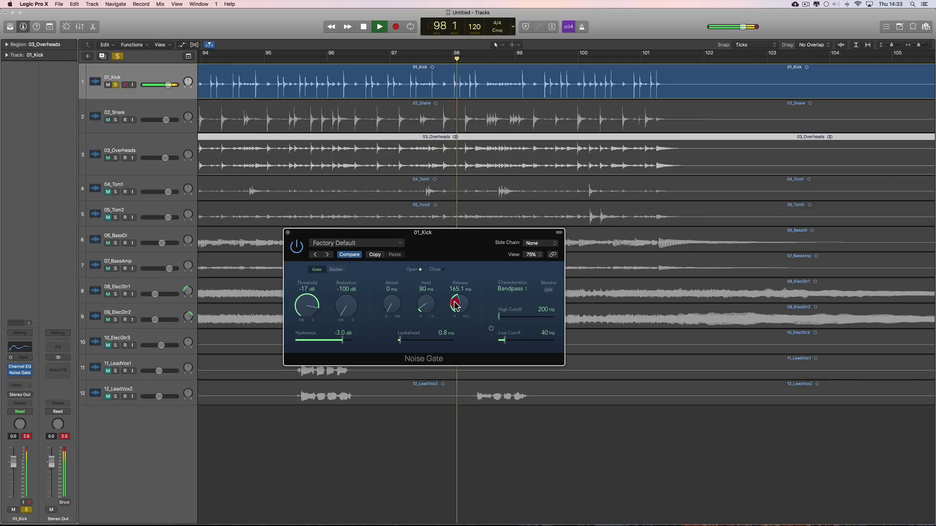
pyautogui.click(297, 247)
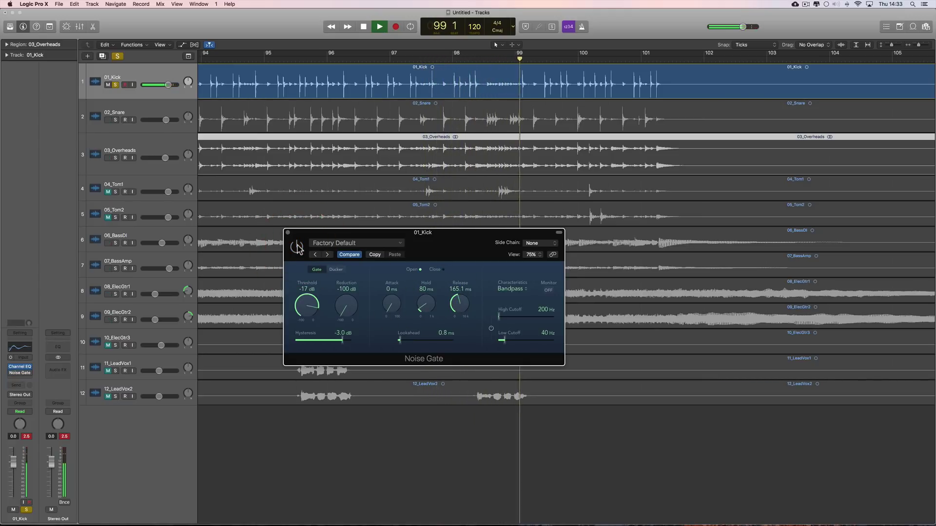
pyautogui.click(297, 247)
pyautogui.click(297, 247)
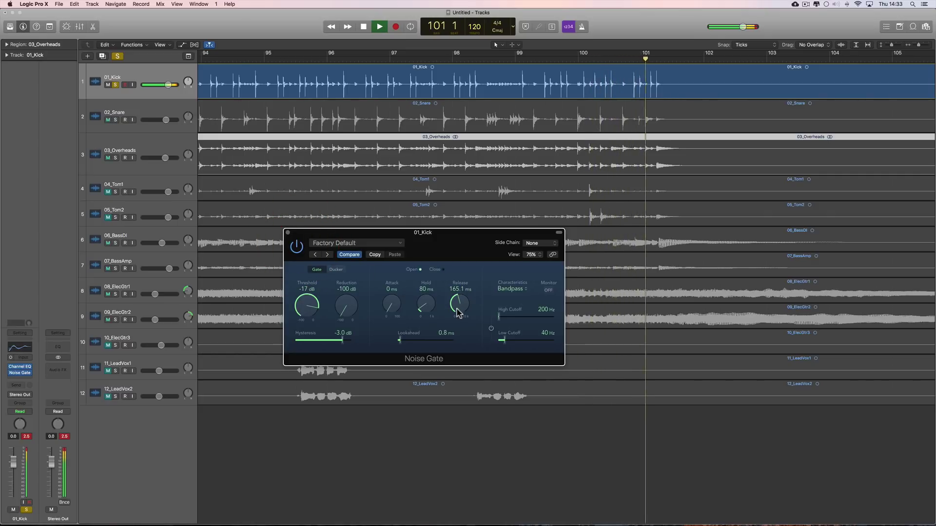
pyautogui.press('space')
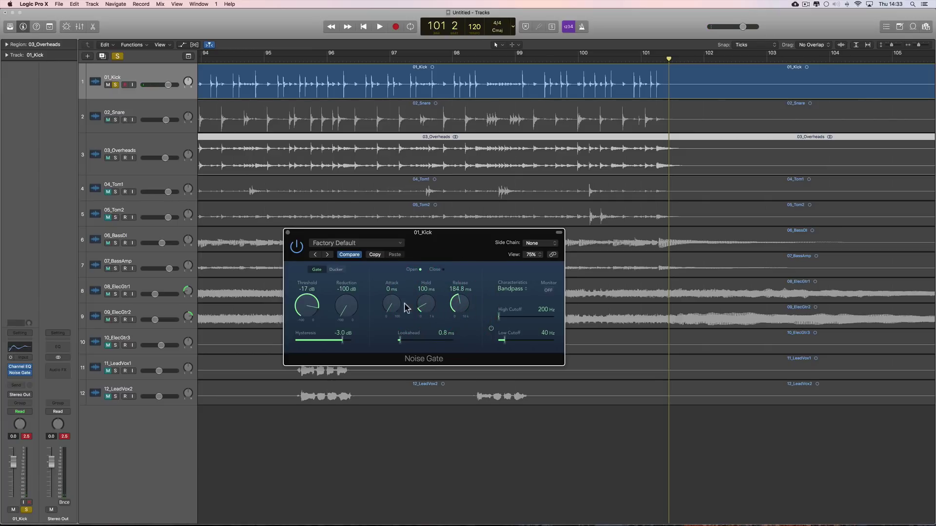
pyautogui.press('space')
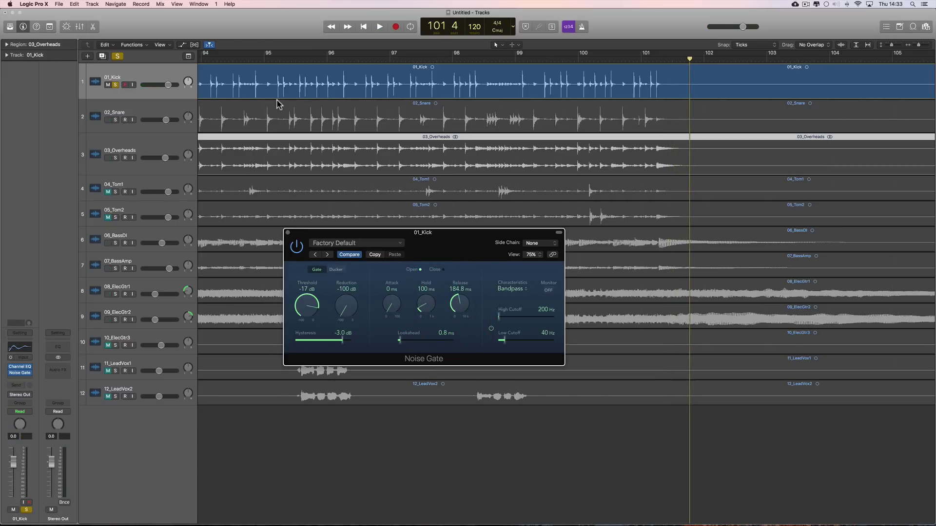
# Step: Replay the soloed kick from around bar 71 and set the gate's hold to 80 ms and release to 159.1 ms
pyautogui.hscroll(-10, 273, 93)
pyautogui.doubleClick(259, 57)
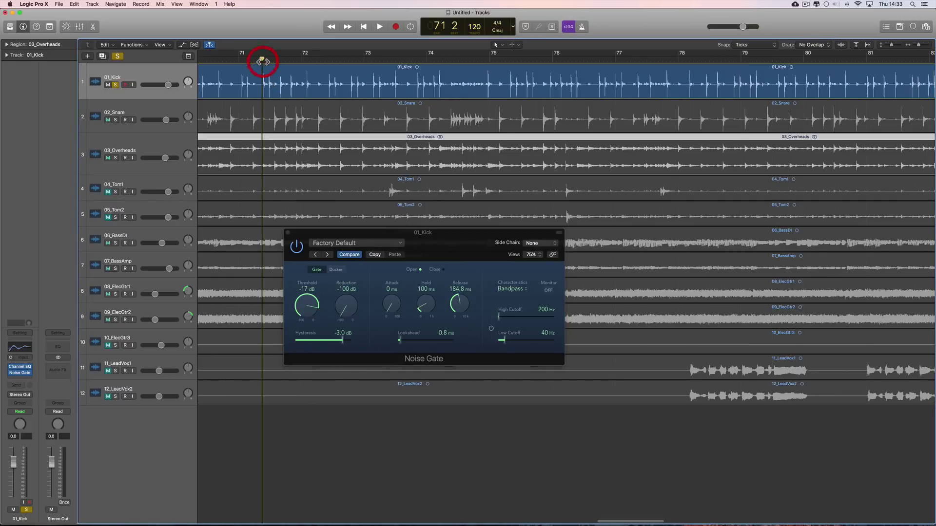
pyautogui.moveTo(460, 305)
pyautogui.mouseDown()
pyautogui.moveTo(424, 307)
pyautogui.moveTo(458, 307)
pyautogui.mouseUp()
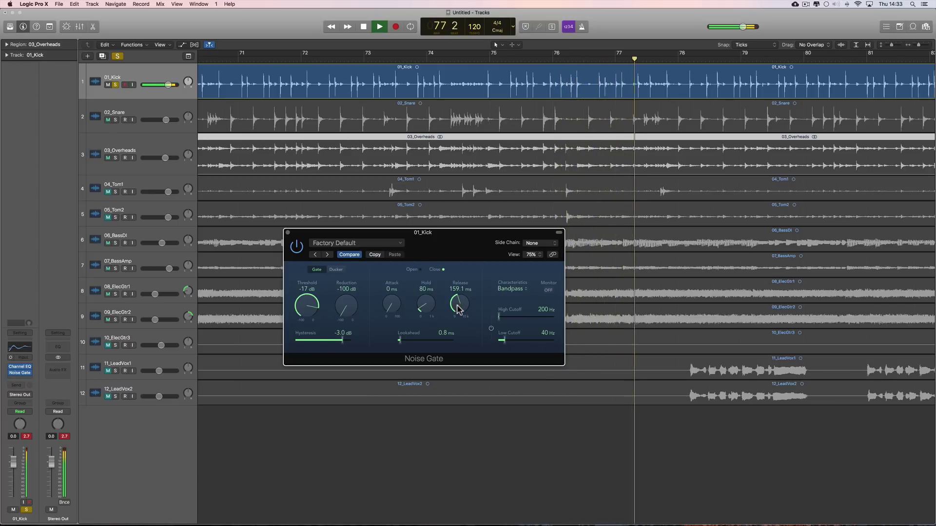
pyautogui.press('space')
pyautogui.click(458, 307)
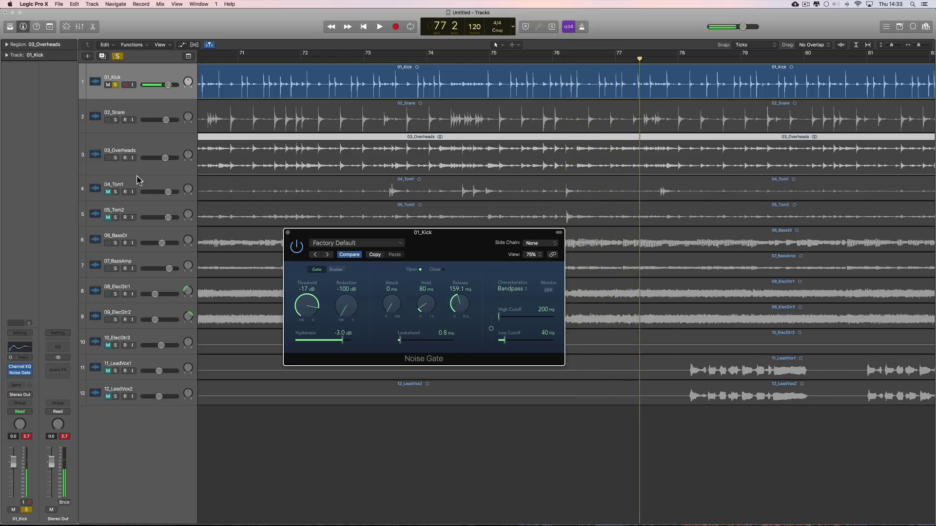
# Step: Unsolo 01_Kick and play the mix briefly from bar 71 to hear the gated kick in context
pyautogui.click(116, 85)
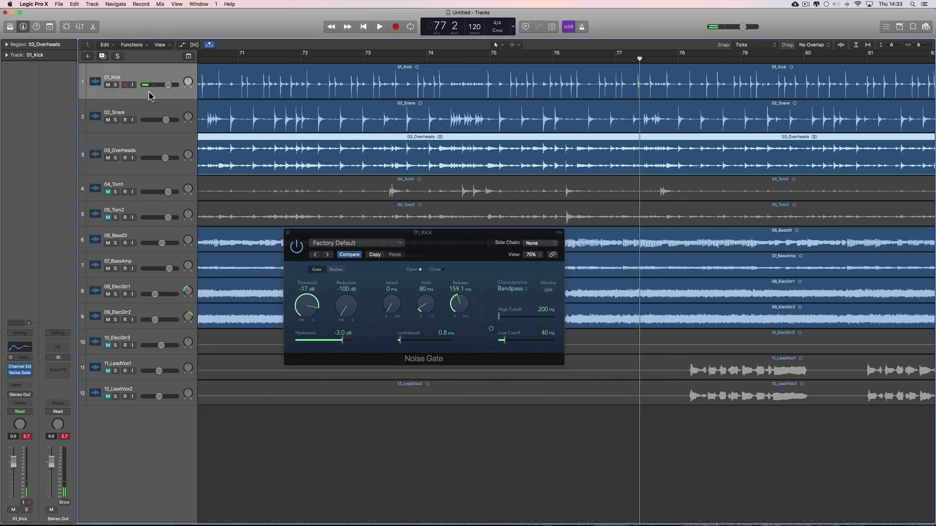
pyautogui.click(237, 60)
pyautogui.press('space')
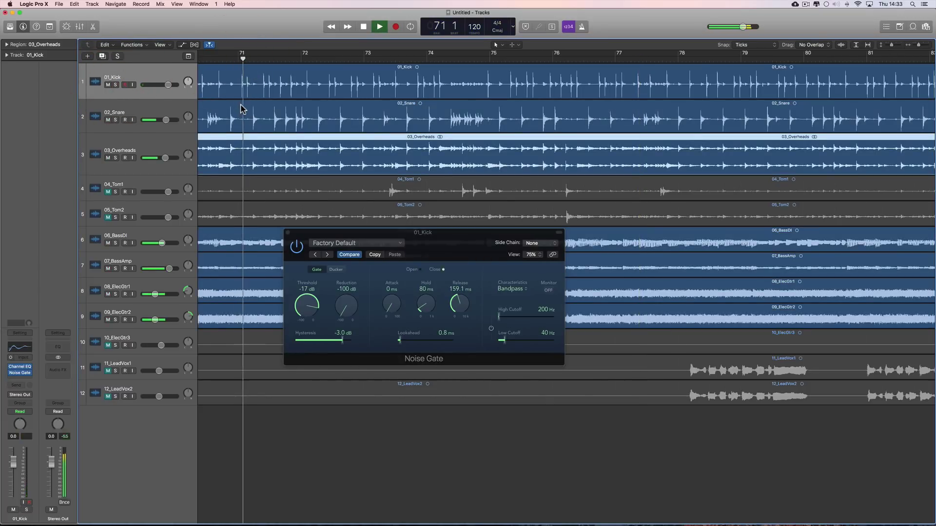
pyautogui.press('space')
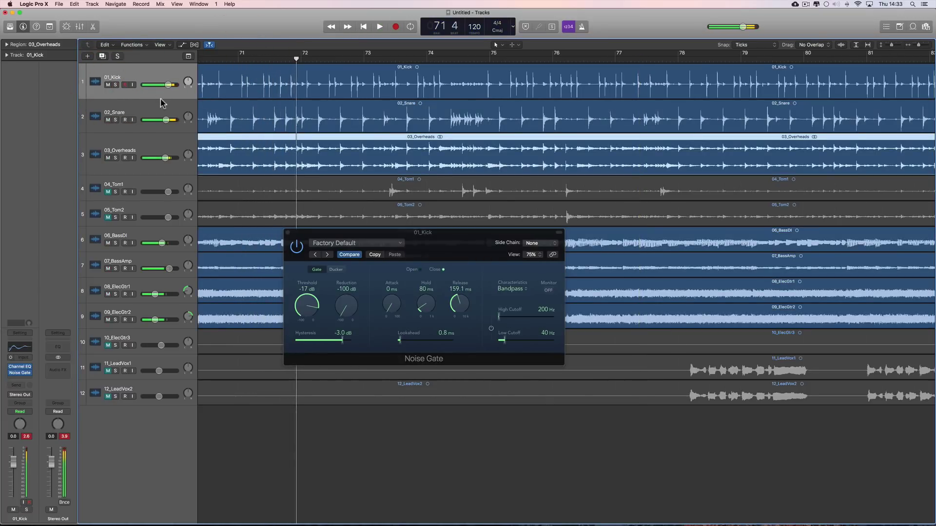
# Step: Select and solo 02_Snare, close the kick's Noise Gate window, and audition the snare alone
pyautogui.click(153, 105)
pyautogui.click(115, 120)
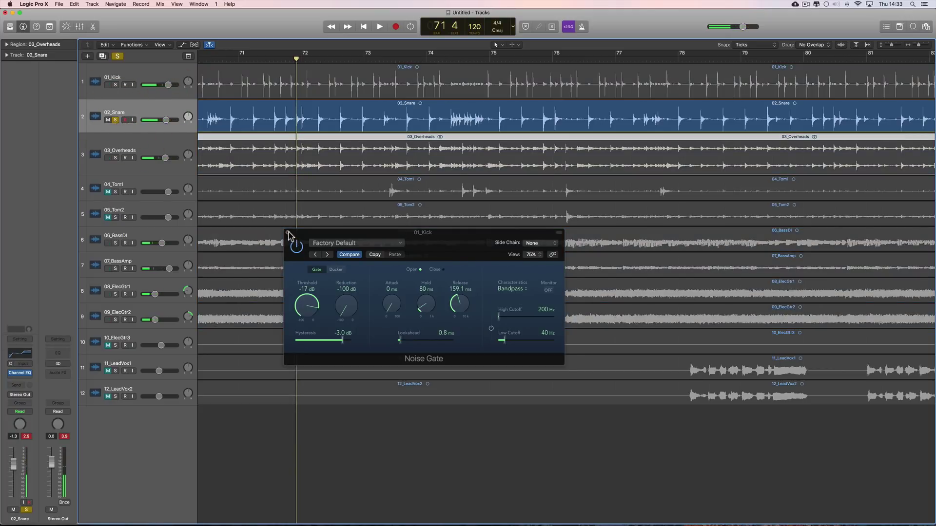
pyautogui.click(288, 232)
pyautogui.press('space')
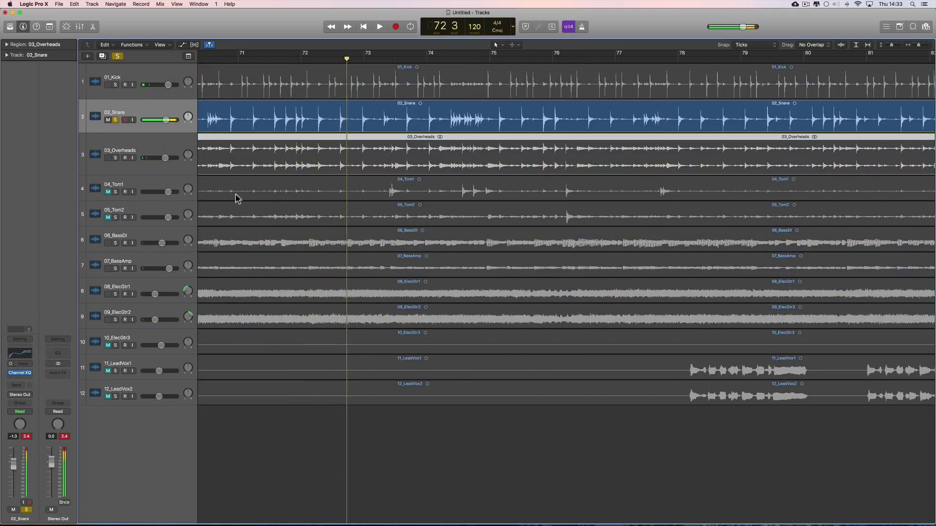
pyautogui.press('space')
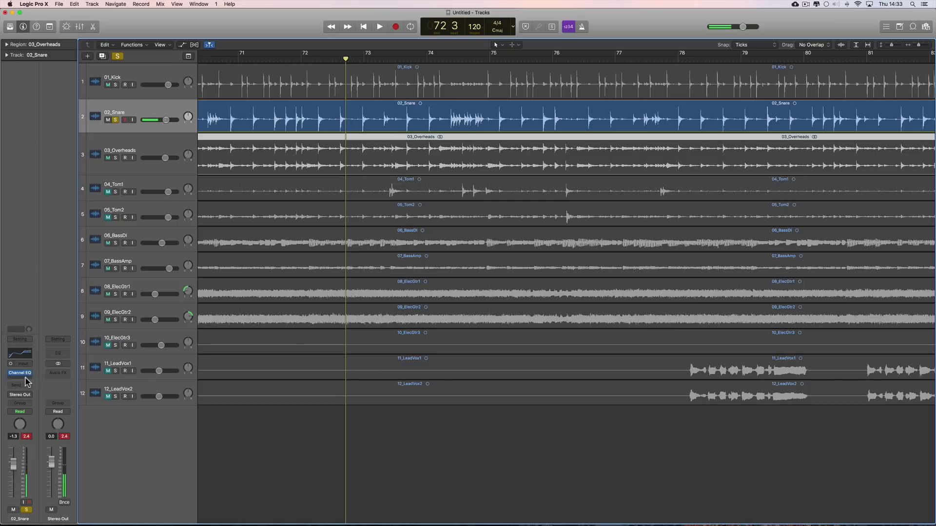
# Step: Select 01_Kick and move its Noise Gate ahead of the Channel EQ in the plug-in chain, and start playback
pyautogui.click(25, 382)
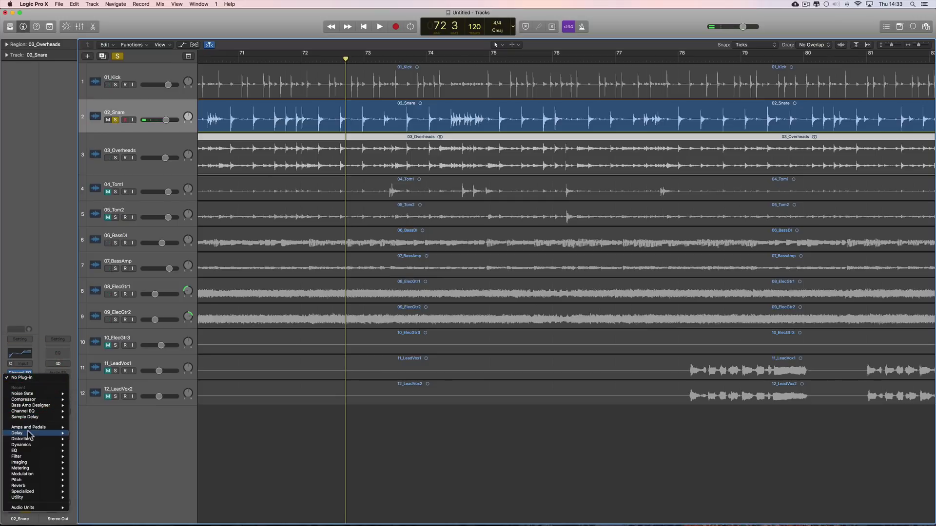
pyautogui.click(136, 75)
pyautogui.click(136, 74)
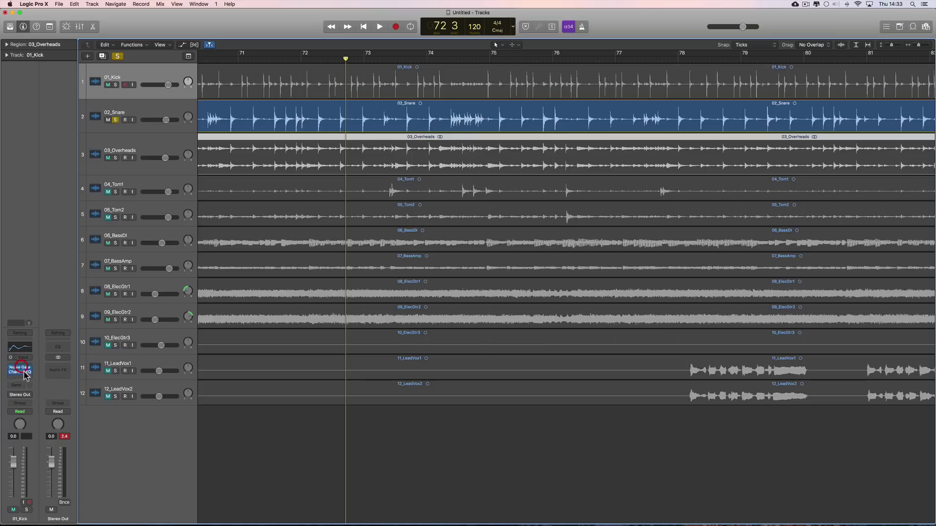
pyautogui.press('space')
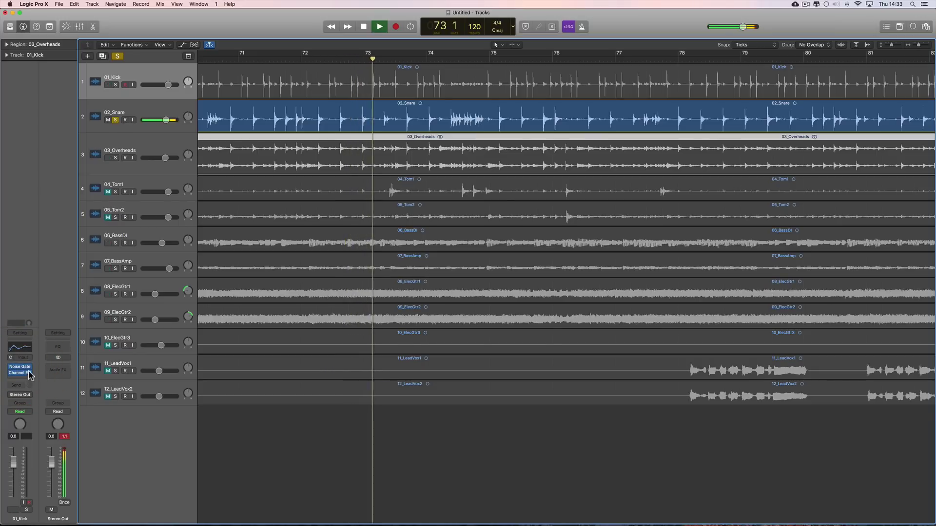
# Step: Solo 01_Kick instead of 02_Snare and audition the kick alone with its reordered plug-ins
pyautogui.click(116, 85)
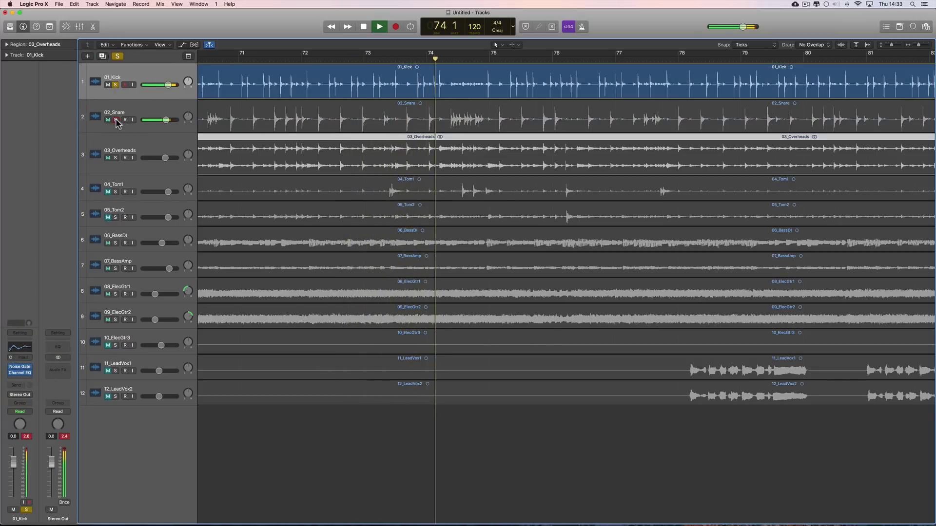
pyautogui.click(116, 120)
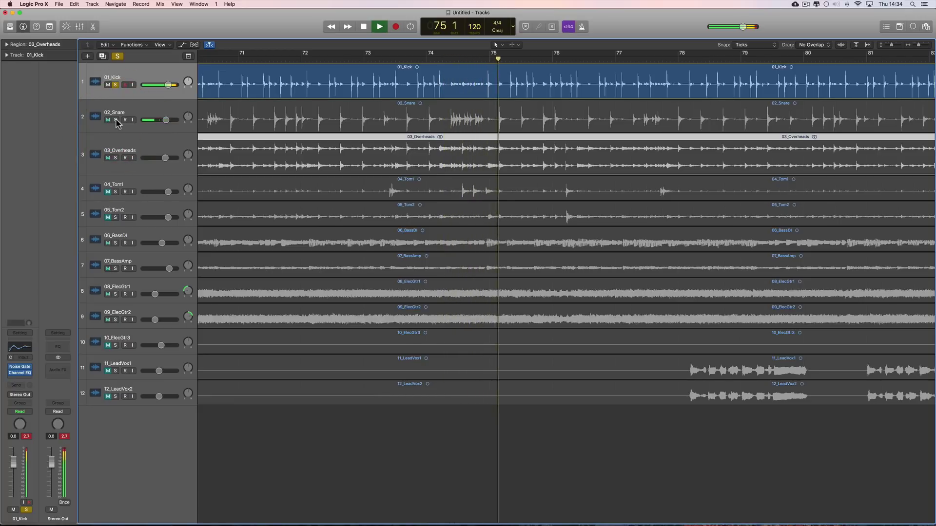
pyautogui.press('space')
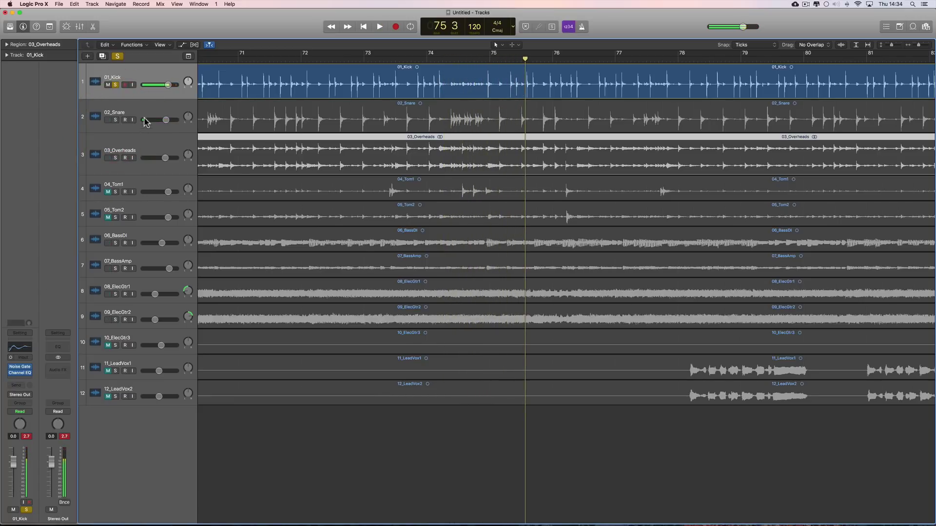
# Step: Switch the solo from 01_Kick to 02_Snare and insert a mono Noise Gate after the snare's Channel EQ
pyautogui.click(115, 84)
pyautogui.click(116, 120)
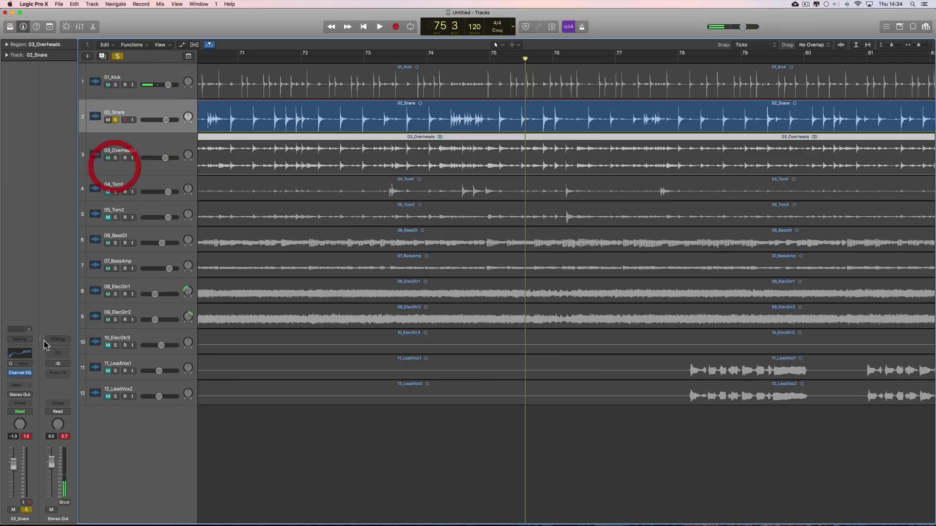
pyautogui.click(24, 376)
pyautogui.moveTo(34, 401)
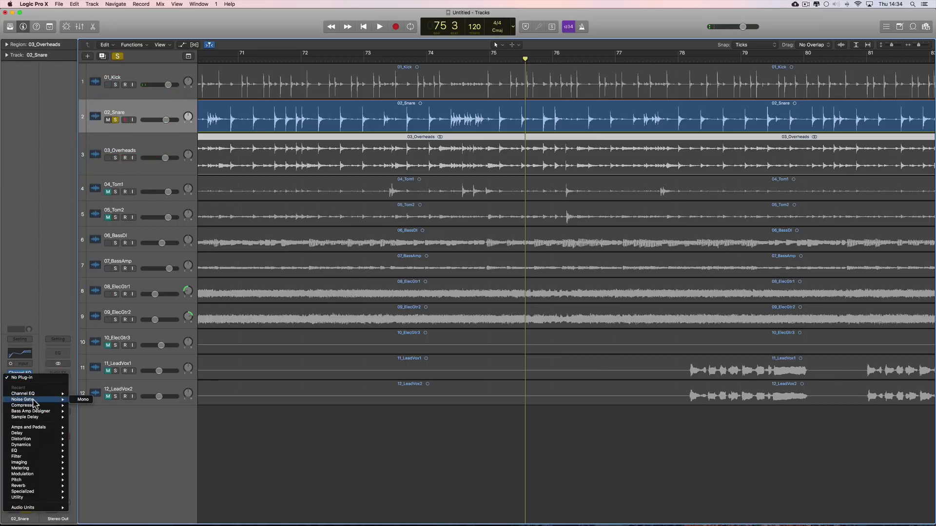
pyautogui.click(89, 401)
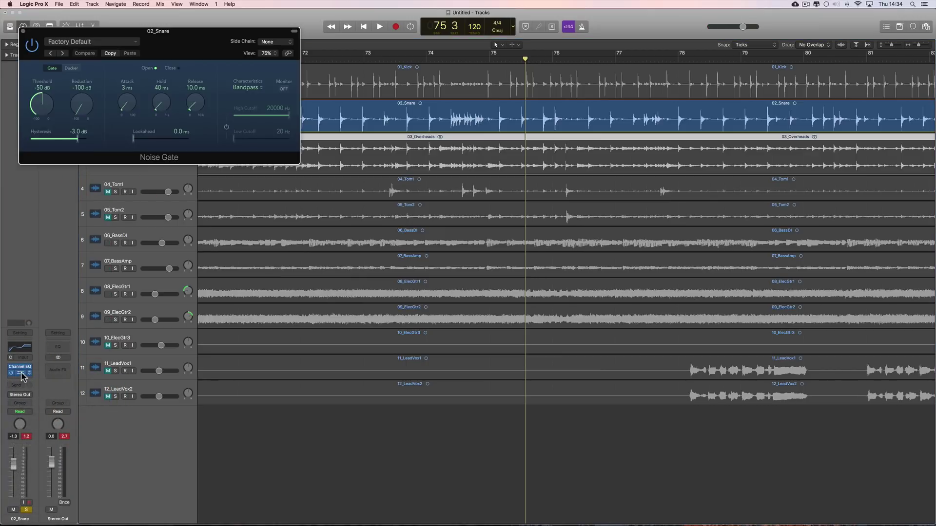
# Step: Move the snare's Noise Gate ahead of its Channel EQ, and leave only the gate window open below the drum tracks
pyautogui.moveTo(22, 367); pyautogui.dragTo(22, 368)
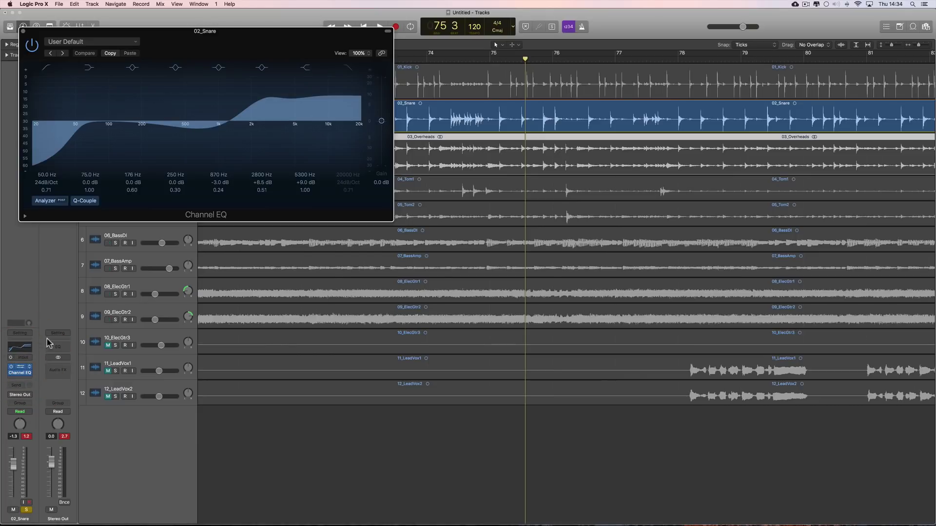
pyautogui.click(22, 31)
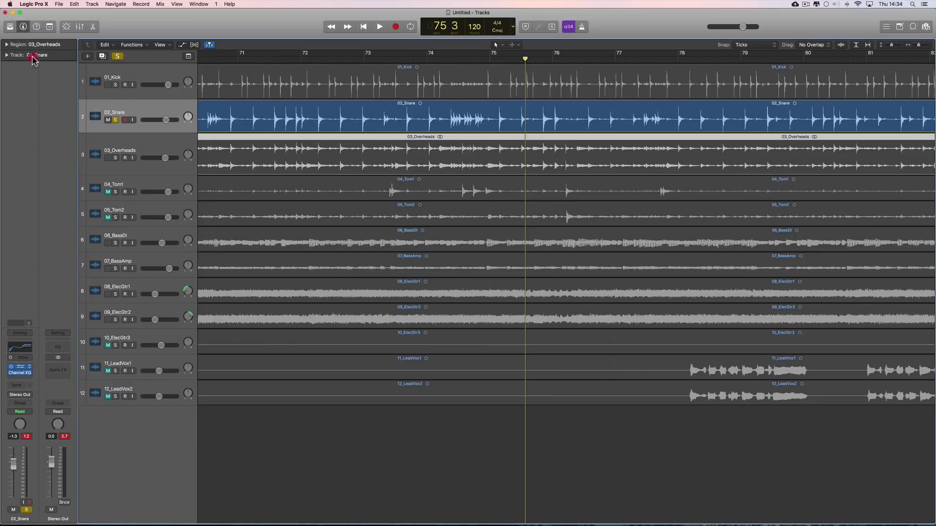
pyautogui.click(24, 366)
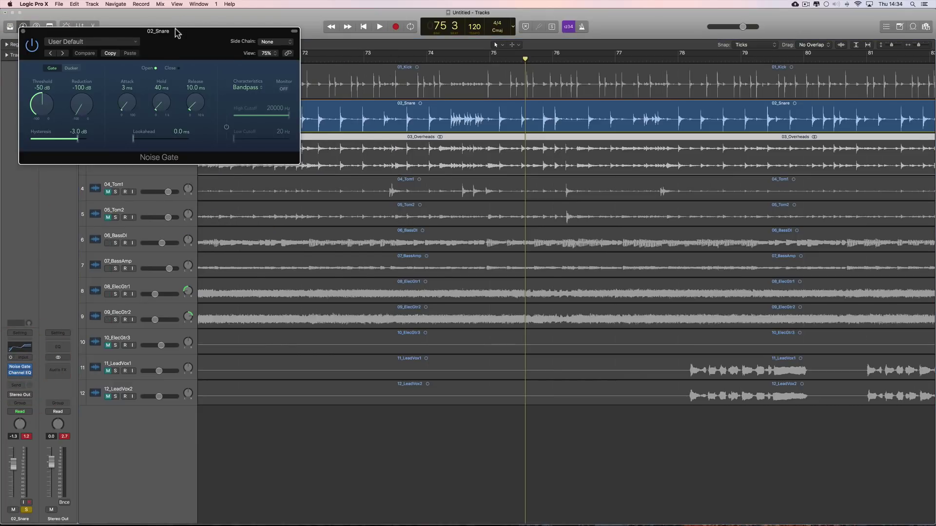
pyautogui.moveTo(176, 33); pyautogui.dragTo(416, 228)
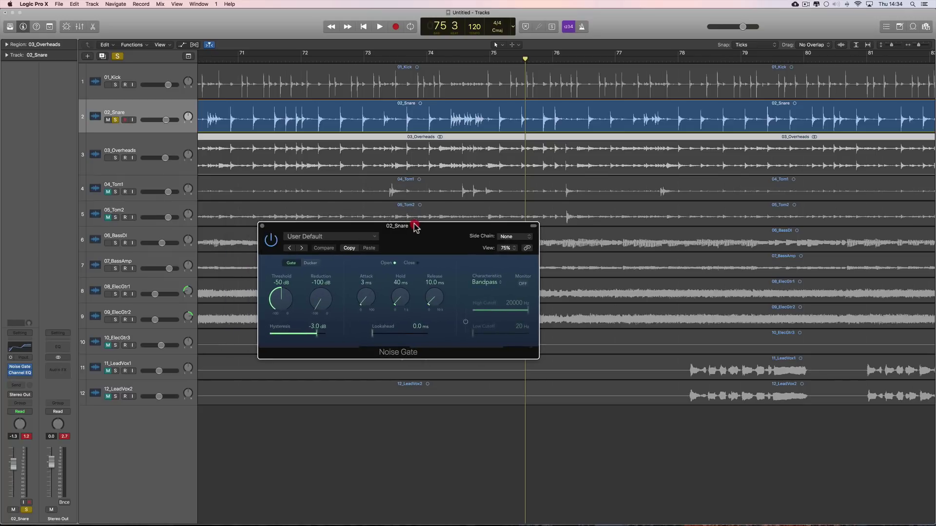
# Step: Monitor the snare gate's bandpass filter during playback, set low cutoff to 260 Hz and high cutoff to 2000 Hz, and switch monitoring off
pyautogui.click(523, 287)
pyautogui.click(465, 321)
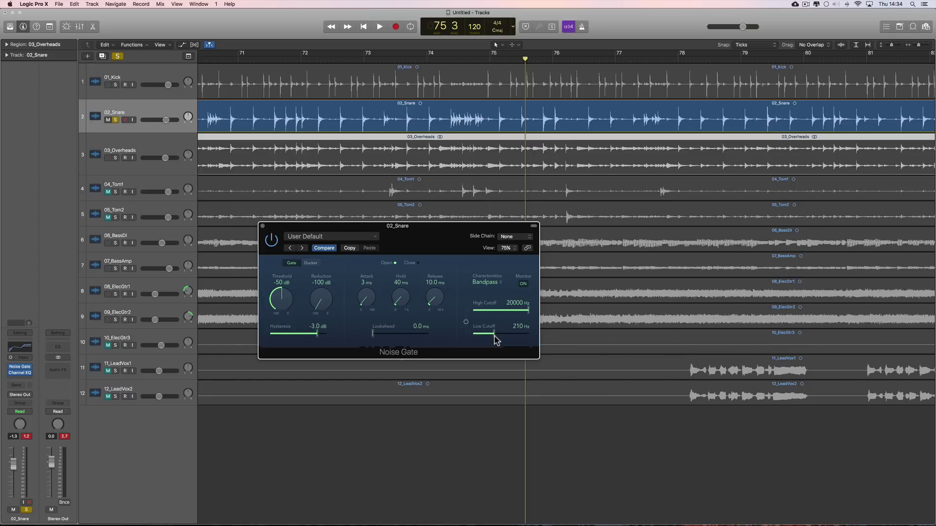
pyautogui.moveTo(528, 310); pyautogui.dragTo(512, 315)
pyautogui.press('space')
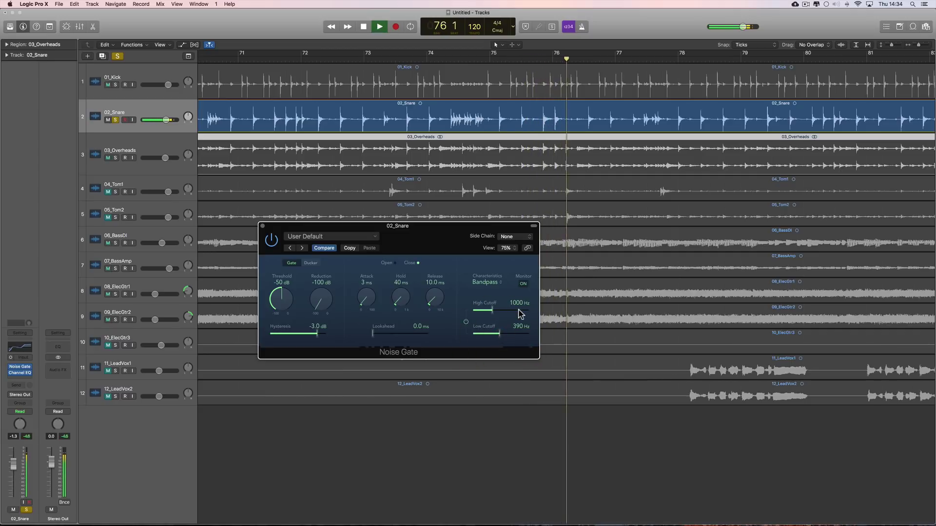
pyautogui.press('space')
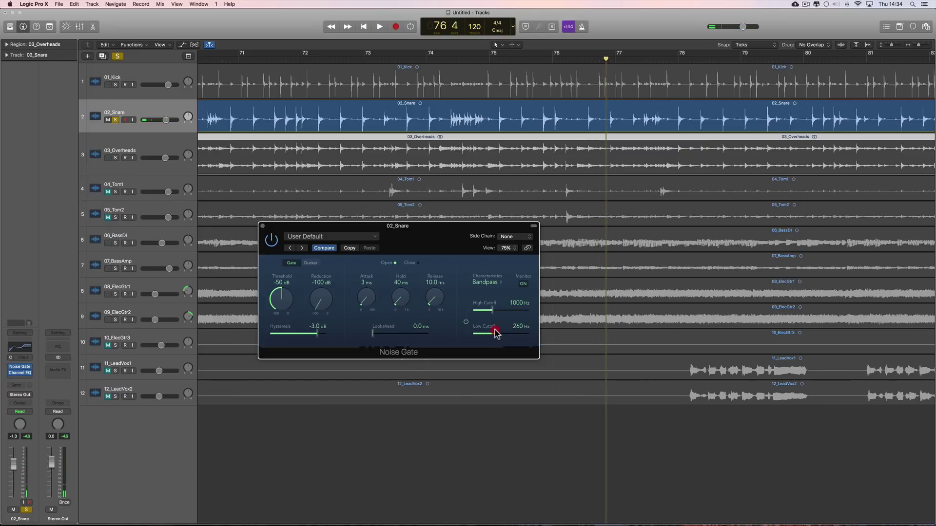
pyautogui.press('space')
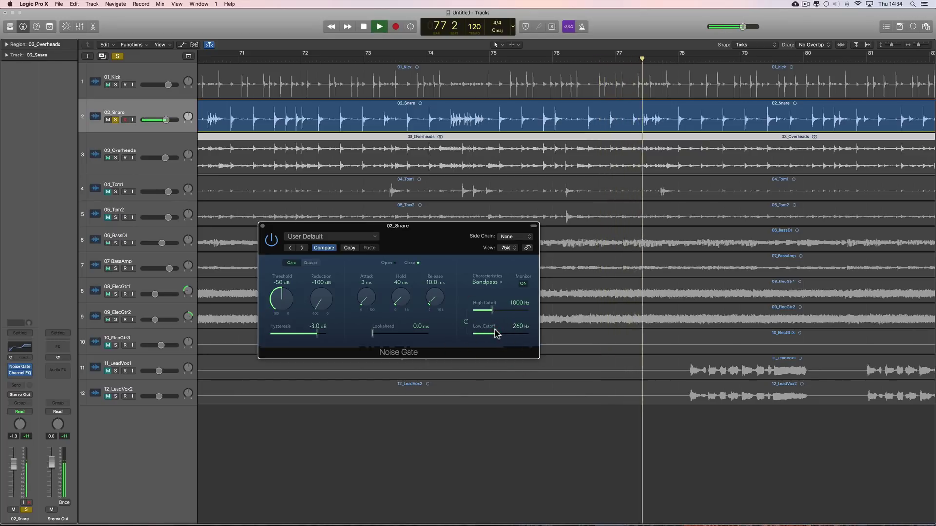
pyautogui.moveTo(492, 310); pyautogui.dragTo(500, 314)
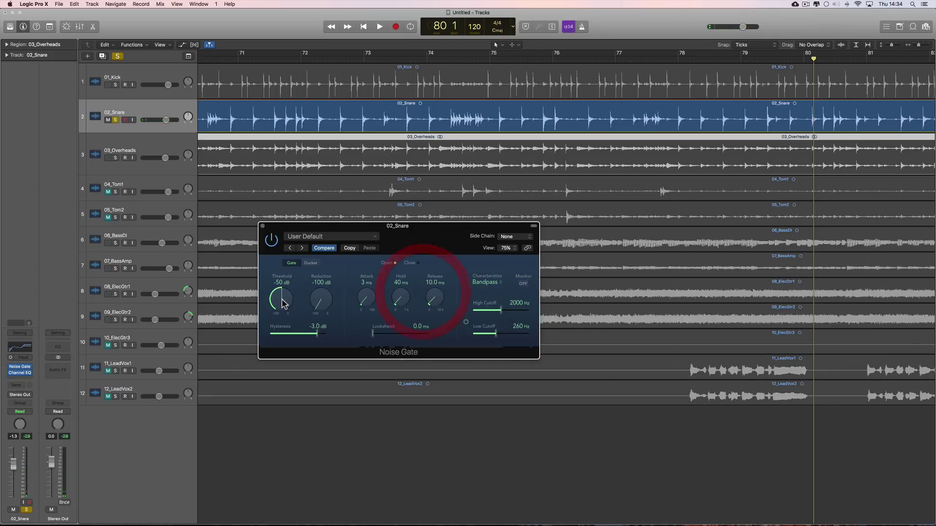
# Step: Set the snare gate's threshold to -21 dB and audition the gated snare from around bar 80
pyautogui.press('space')
pyautogui.moveTo(281, 298); pyautogui.dragTo(279, 306)
pyautogui.press('space')
pyautogui.press('space')
pyautogui.press('space')
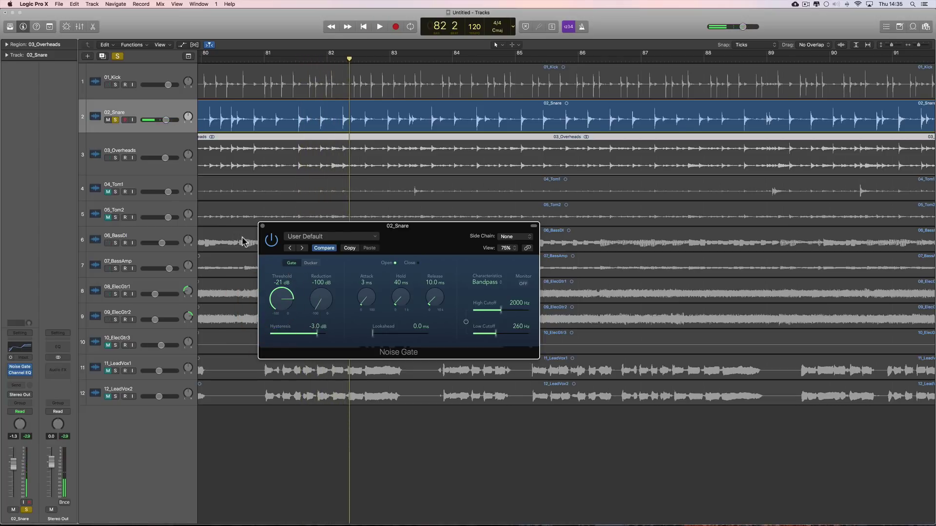
# Step: Bypass the snare's Noise Gate and loop the passage from bar 82 beat 4 to about bar 83 beat 3
pyautogui.click(271, 240)
pyautogui.press('space')
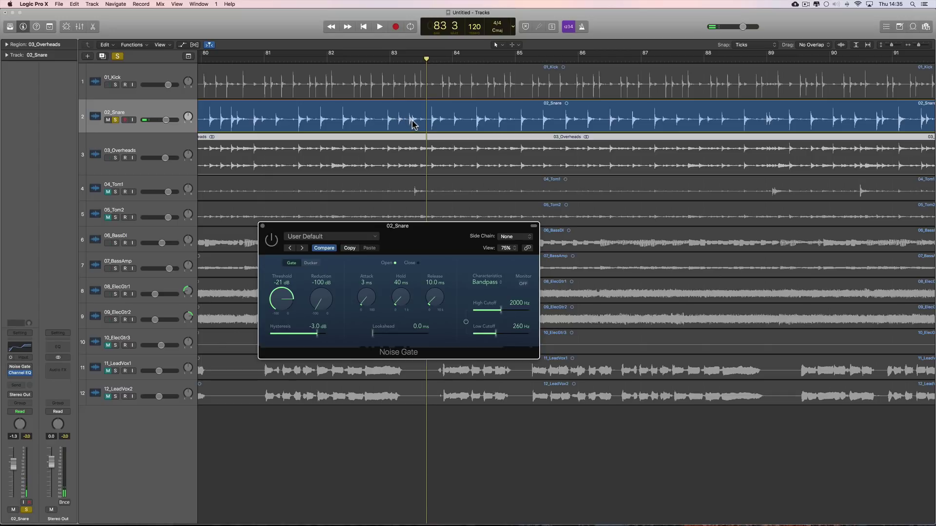
pyautogui.moveTo(375, 58); pyautogui.dragTo(427, 56)
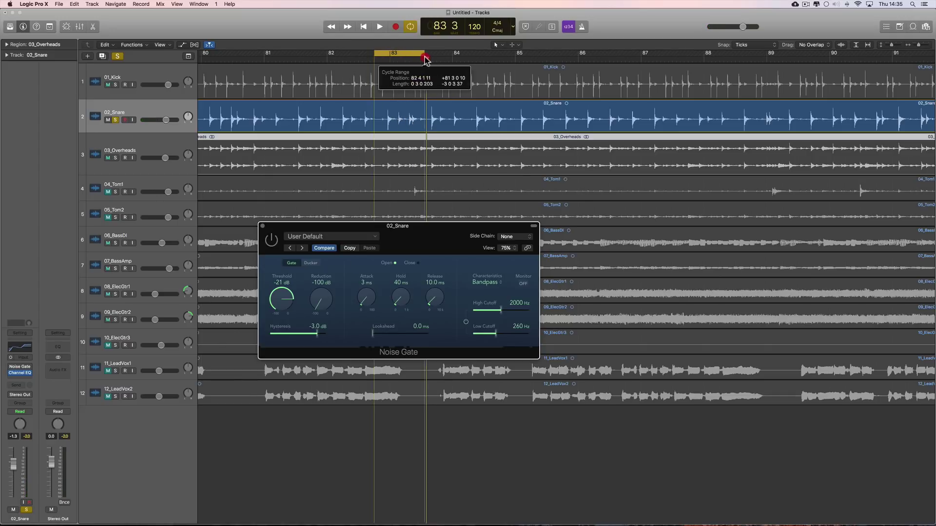
pyautogui.press('space')
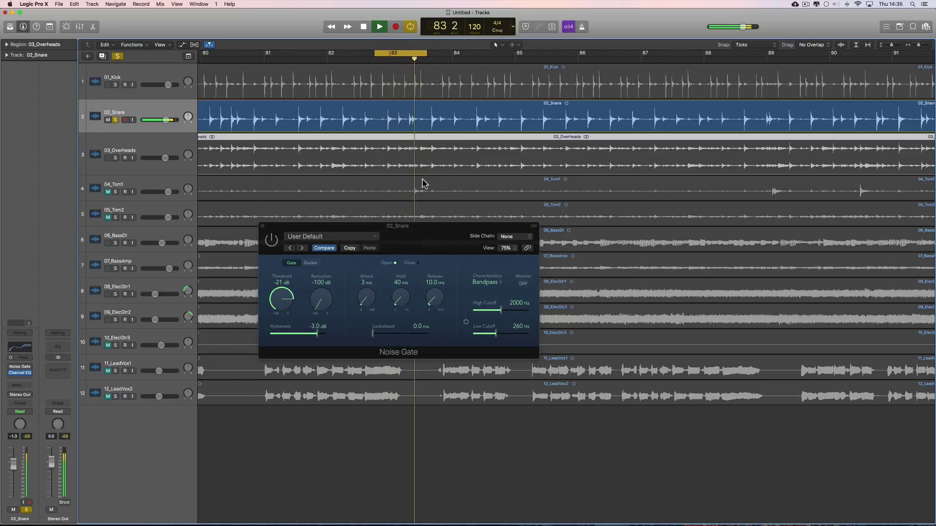
# Step: Re-enable the snare's Noise Gate and audition the looped passage with gating
pyautogui.moveTo(281, 303)
pyautogui.mouseDown()
pyautogui.moveTo(285, 288)
pyautogui.moveTo(283, 315)
pyautogui.mouseUp()
pyautogui.click(272, 242)
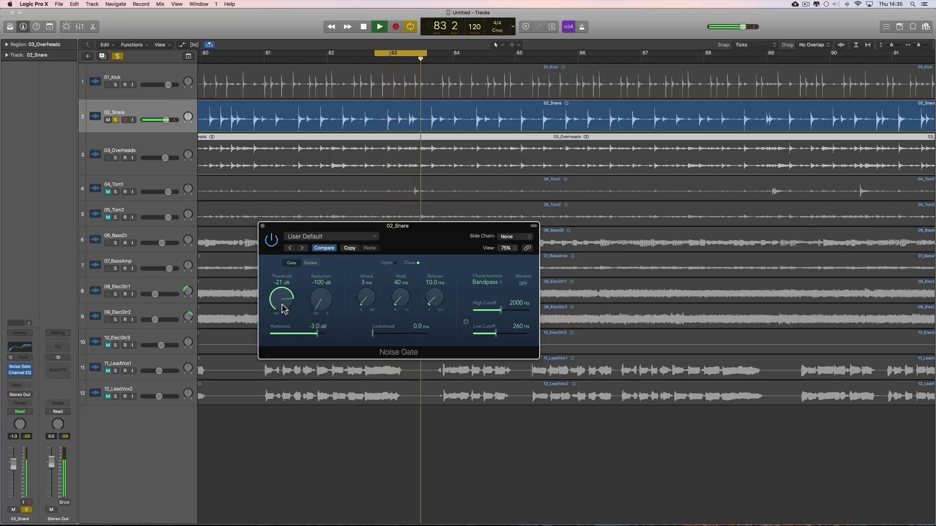
pyautogui.press('space')
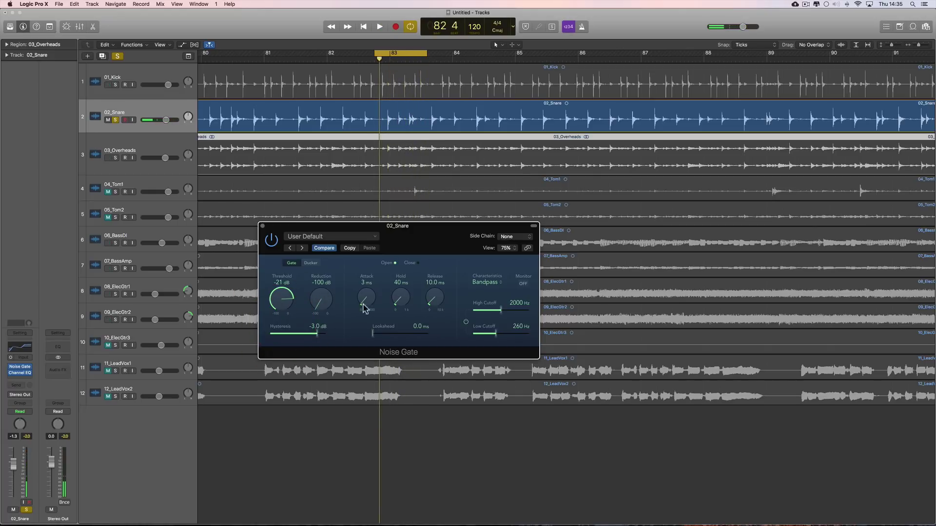
# Step: While looping the snare, set the gate's attack to 0 ms, hold to 110 ms, release to 137.8 ms and lookahead to 1.0 ms
pyautogui.click(429, 287)
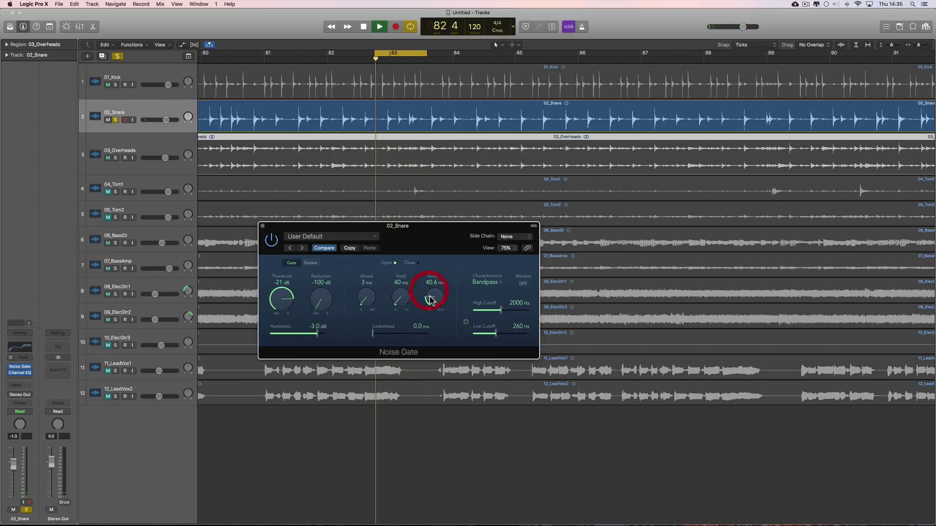
pyautogui.press('space')
pyautogui.moveTo(431, 297); pyautogui.dragTo(433, 279)
pyautogui.moveTo(403, 302); pyautogui.dragTo(376, 335)
pyautogui.click(375, 334)
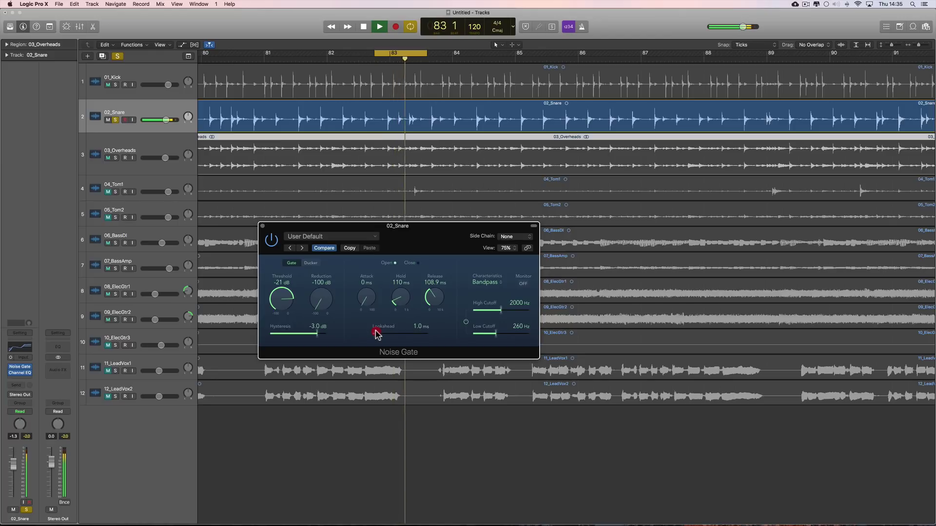
pyautogui.moveTo(429, 293); pyautogui.dragTo(431, 298)
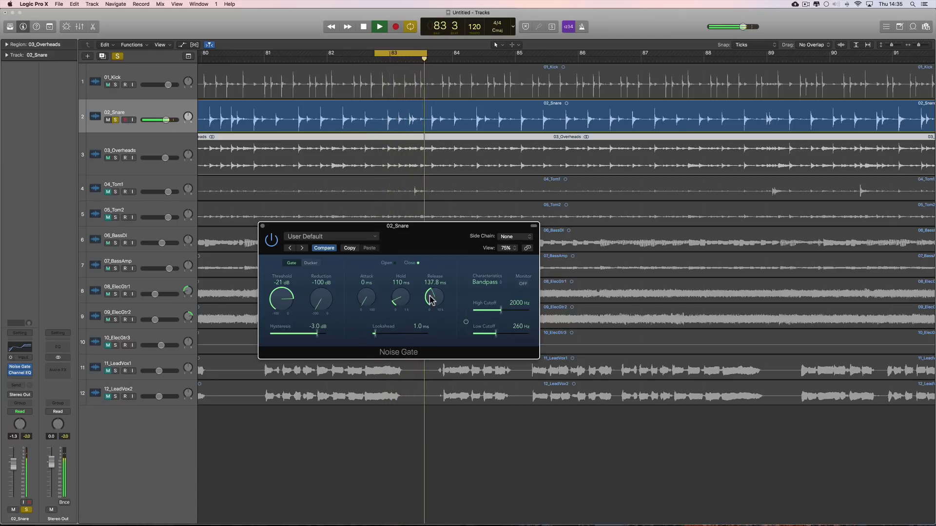
pyautogui.press('space')
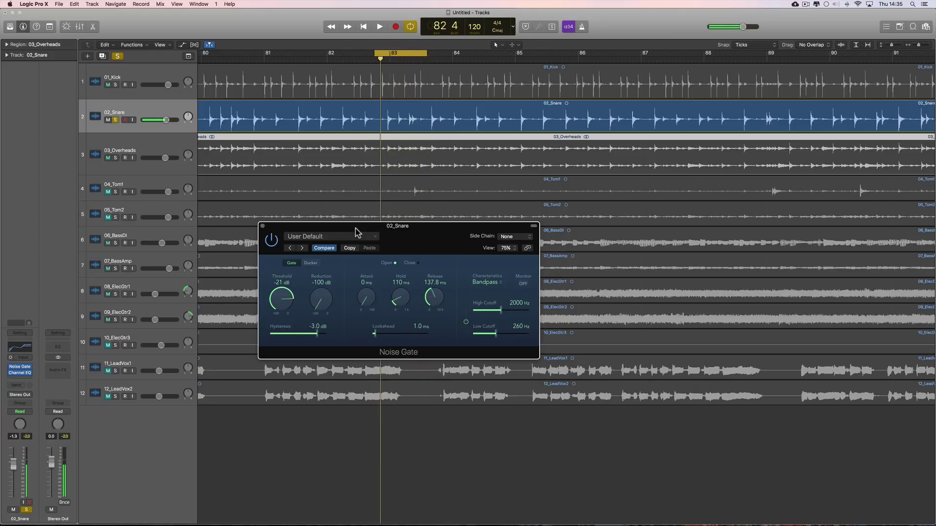
# Step: Turn off the cycle range and replay the gated snare from around bar 80
pyautogui.click(236, 60)
pyautogui.click(390, 53)
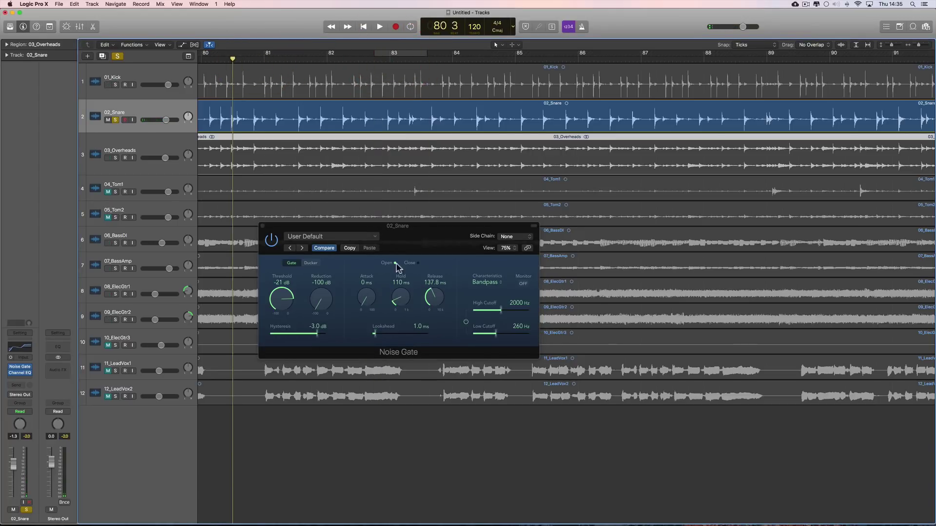
pyautogui.press('space')
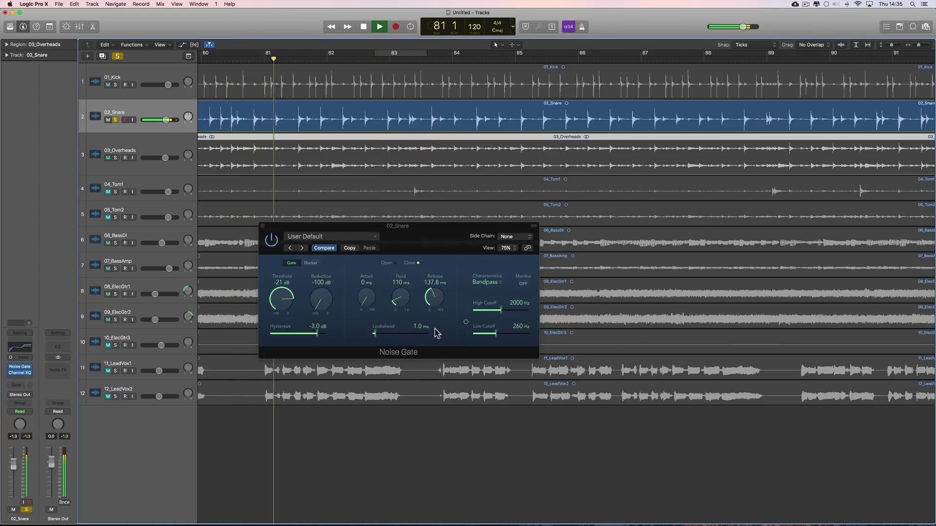
# Step: Set the snare gate's release to 112.5 ms, hold to 100 ms and threshold to -20 dB, and compare it with the gate bypassed
pyautogui.moveTo(435, 301); pyautogui.dragTo(409, 302)
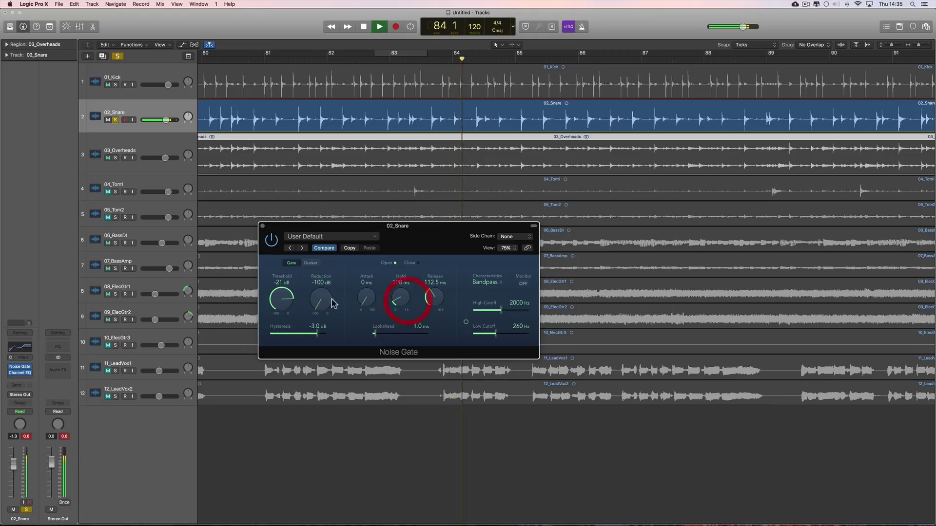
pyautogui.moveTo(281, 301); pyautogui.dragTo(281, 301)
pyautogui.click(281, 301)
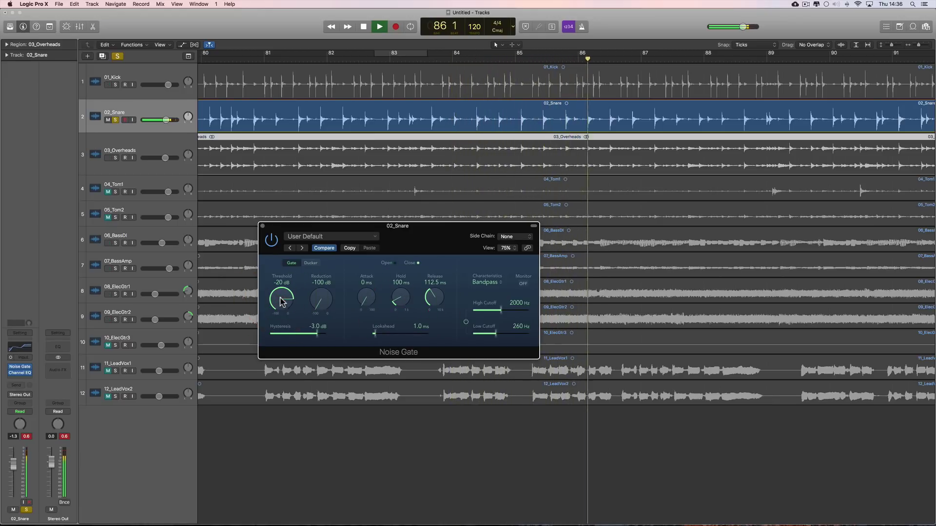
pyautogui.click(272, 240)
pyautogui.click(271, 244)
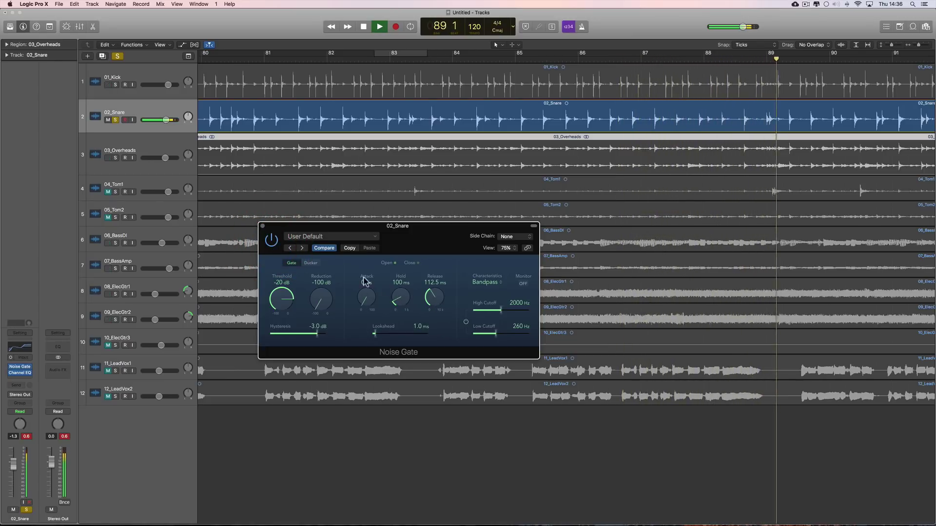
# Step: Unsolo 02_Snare and play the mix from around bar 80 to hear the gated snare in context
pyautogui.click(114, 120)
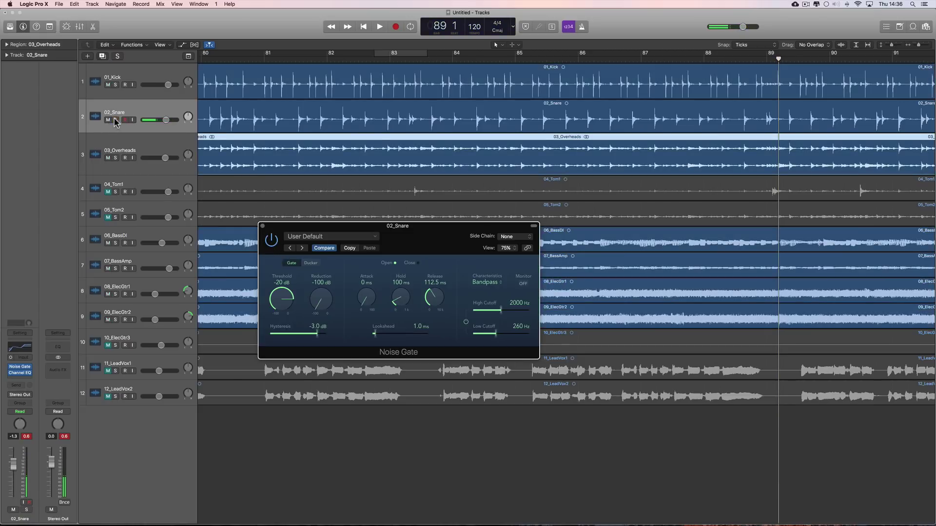
pyautogui.press('space')
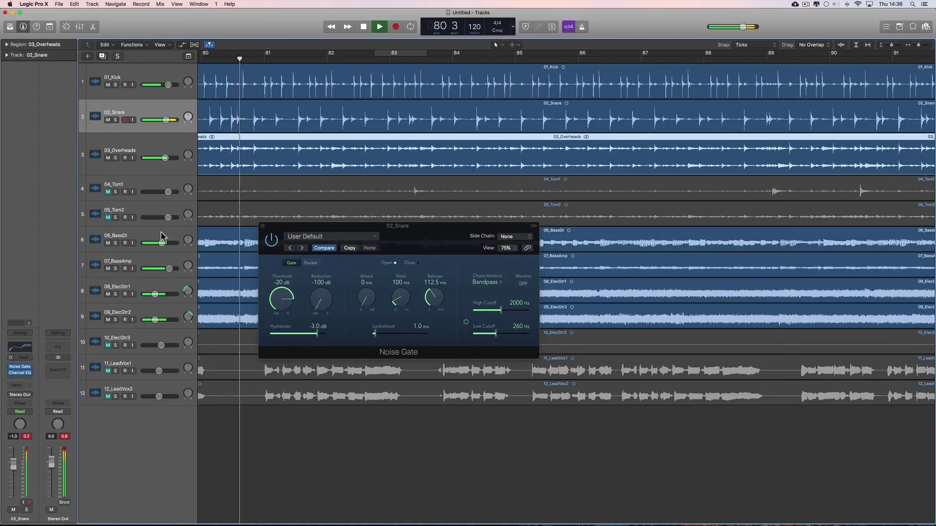
pyautogui.press('space')
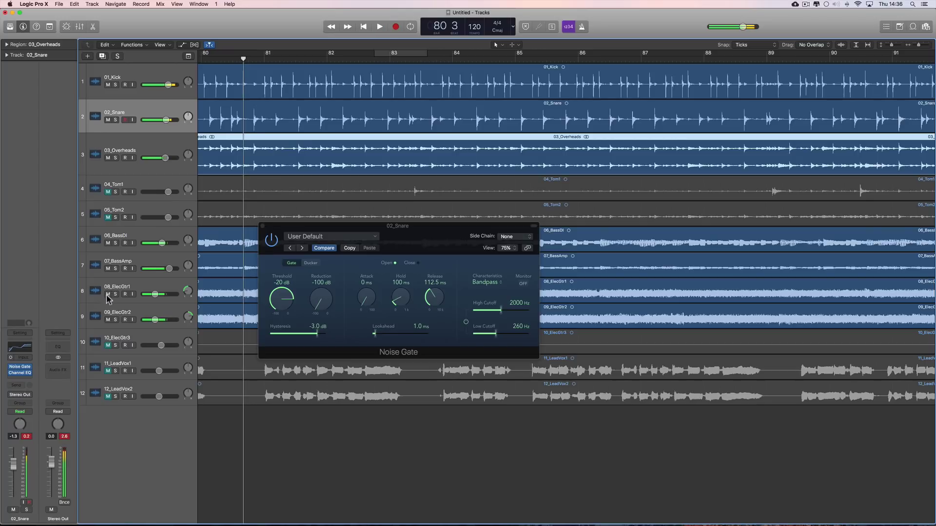
# Step: Mute the two bass tracks, 08_ElecGtr1 and 09_ElecGtr2, and pull the 03_Overheads volume all the way down
pyautogui.moveTo(107, 242); pyautogui.dragTo(108, 319)
pyautogui.press('space')
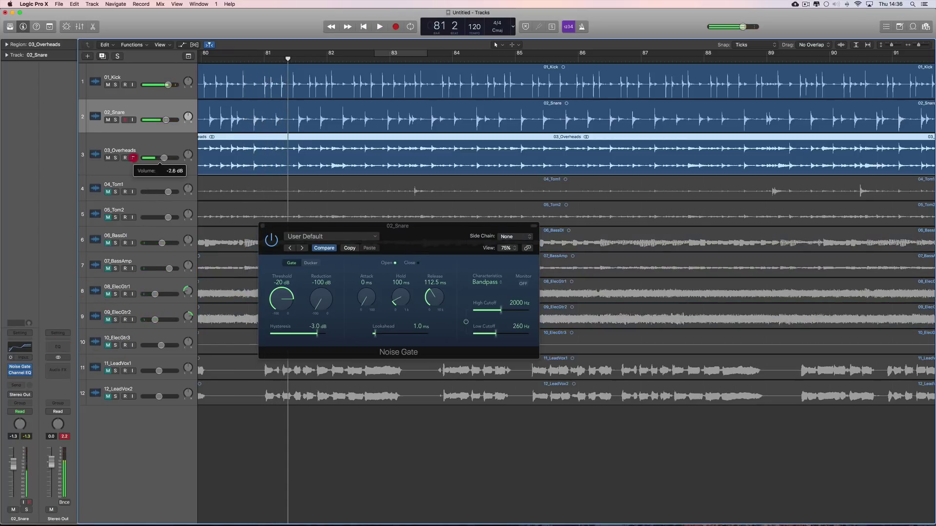
pyautogui.moveTo(80, 158); pyautogui.dragTo(108, 167)
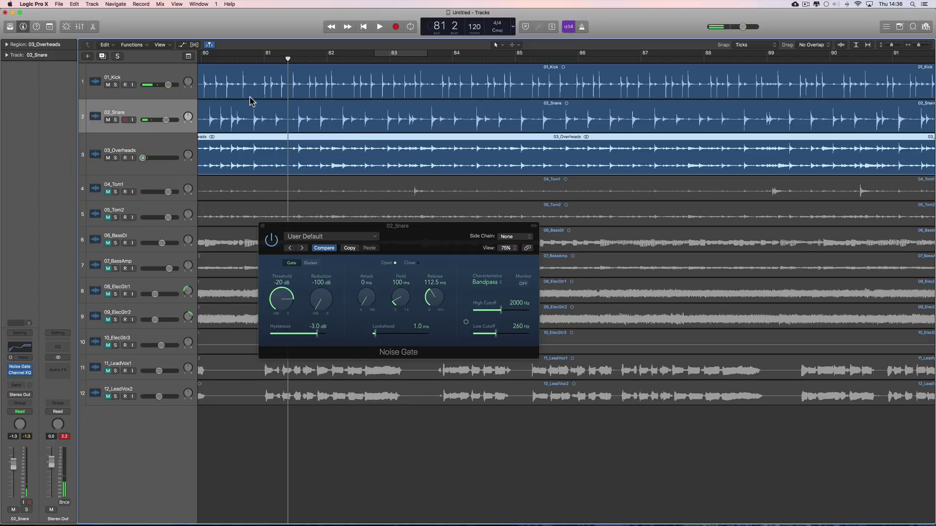
# Step: Close the snare's gate window and bring 03_Overheads back in against the kick and snare, raising its volume to about -2.3 dB
pyautogui.click(261, 226)
pyautogui.press('space')
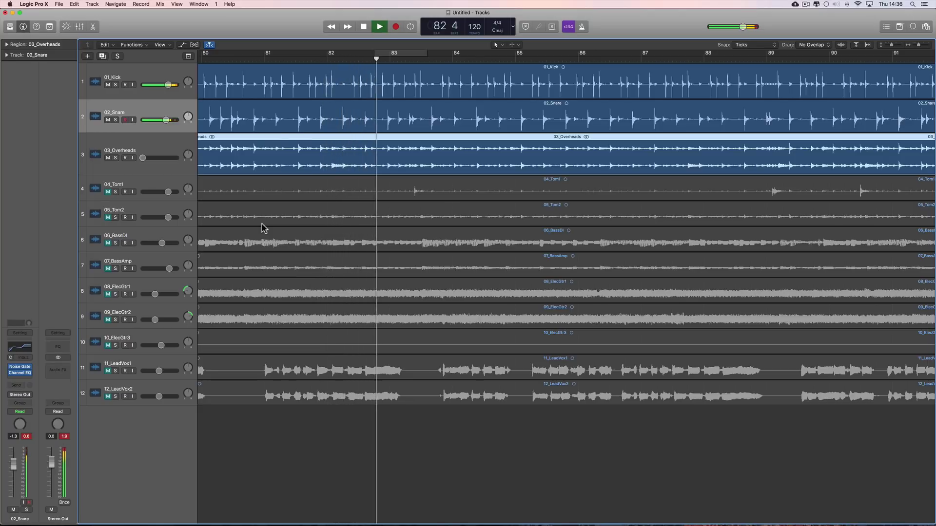
pyautogui.press('space')
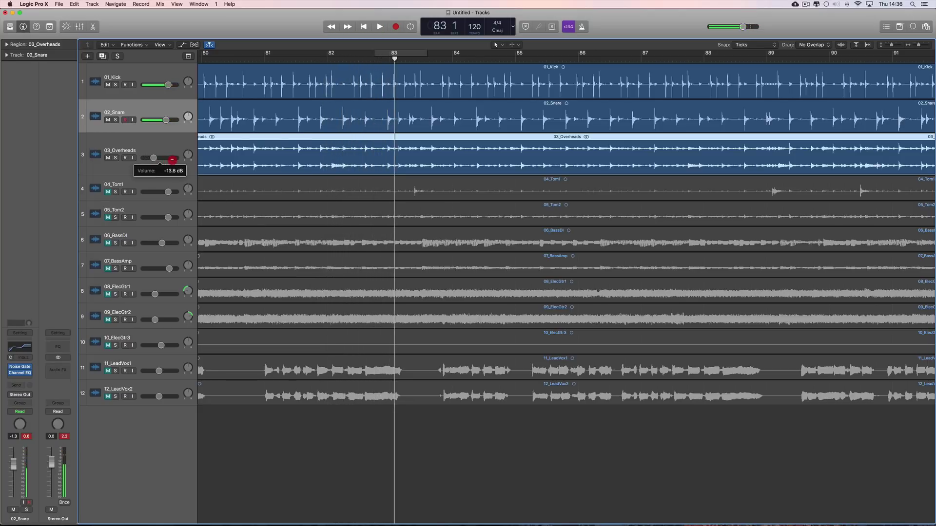
pyautogui.moveTo(171, 161); pyautogui.dragTo(169, 161)
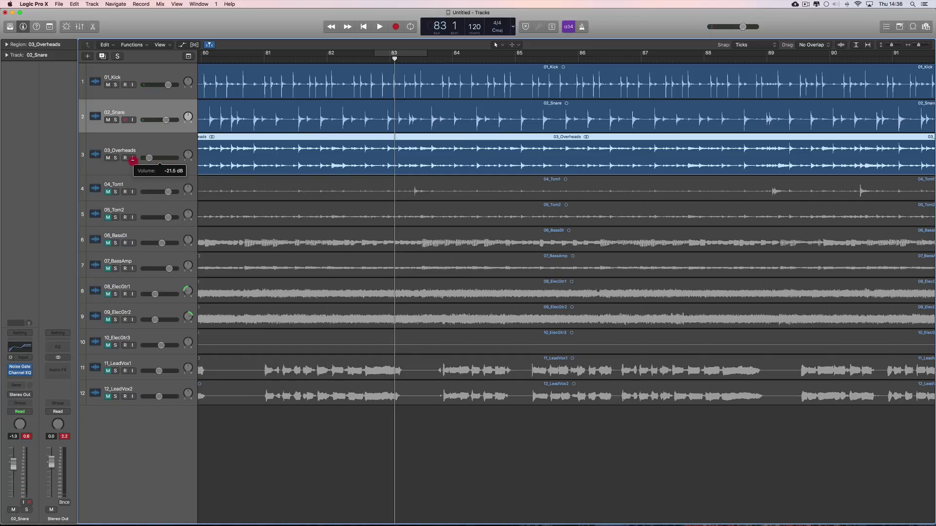
pyautogui.press('space')
pyautogui.moveTo(138, 163); pyautogui.dragTo(195, 159)
pyautogui.press('space')
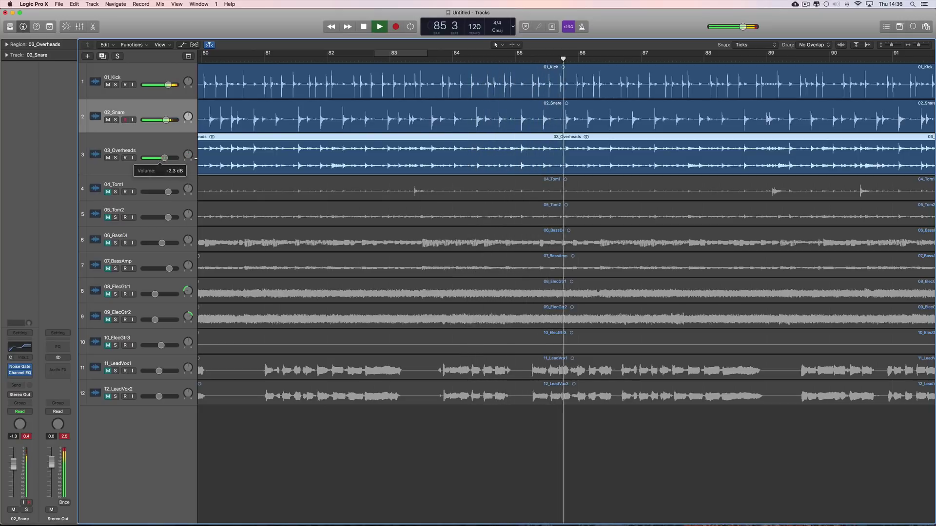
pyautogui.press('space')
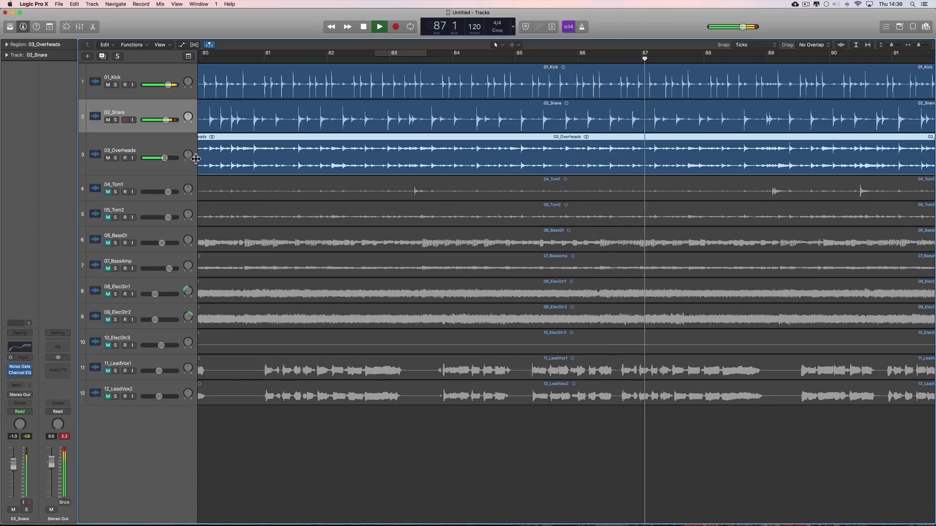
# Step: Open the Channel EQ on 01_Kick and boost its 99 Hz peak band to +12 dB with a Q of 0.64
pyautogui.press('Up')
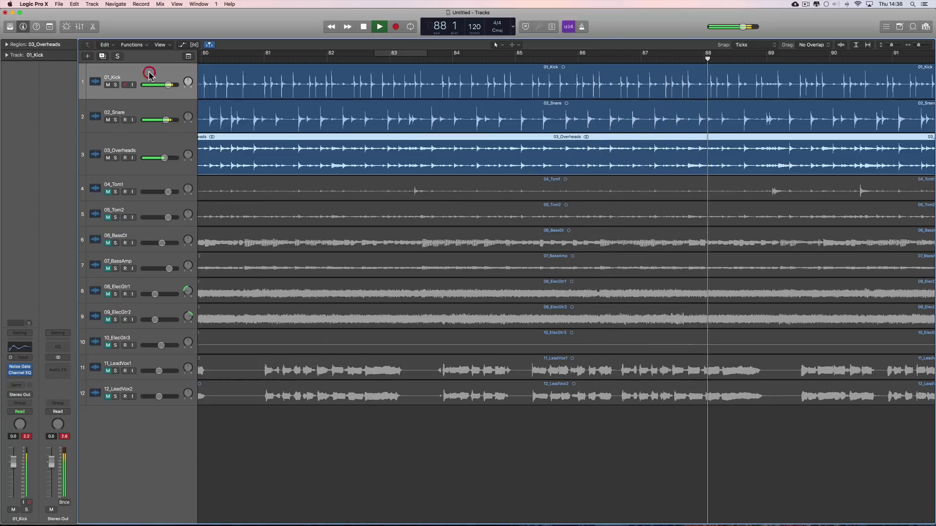
pyautogui.click(19, 372)
pyautogui.press('space')
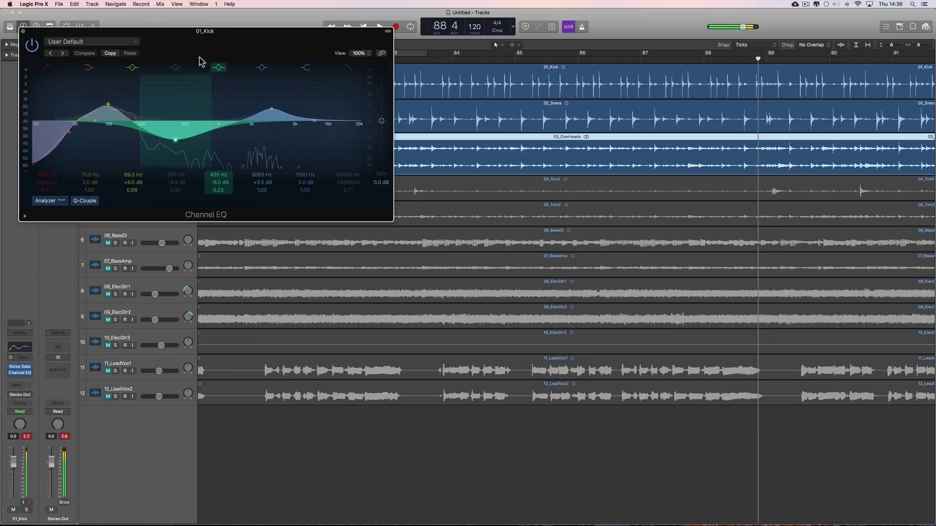
pyautogui.moveTo(184, 27); pyautogui.dragTo(453, 202)
pyautogui.press('space')
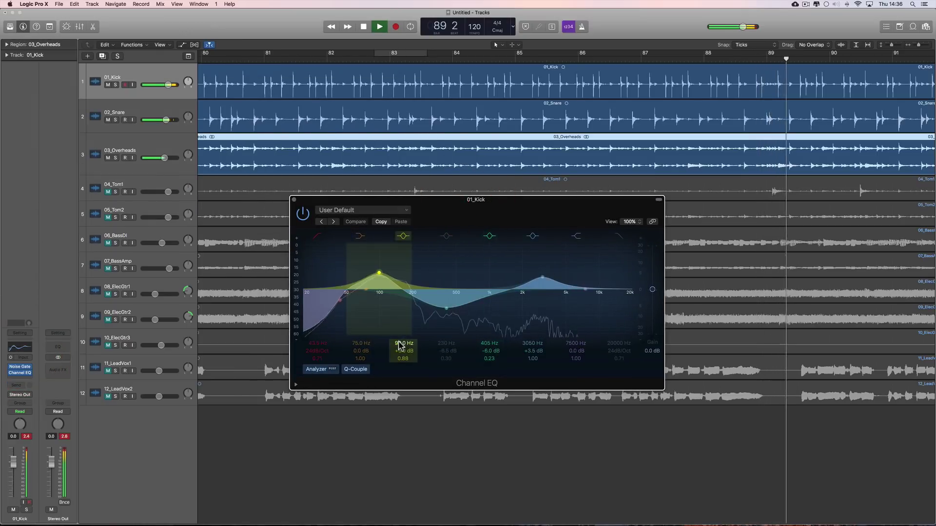
pyautogui.moveTo(401, 351)
pyautogui.mouseDown()
pyautogui.moveTo(401, 336)
pyautogui.moveTo(404, 349)
pyautogui.mouseUp()
pyautogui.press('space')
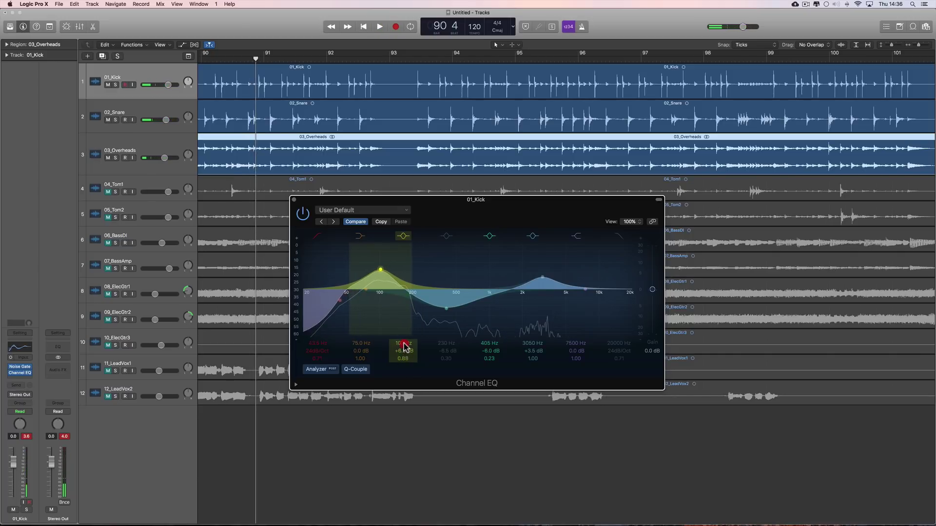
pyautogui.moveTo(403, 351); pyautogui.dragTo(404, 343)
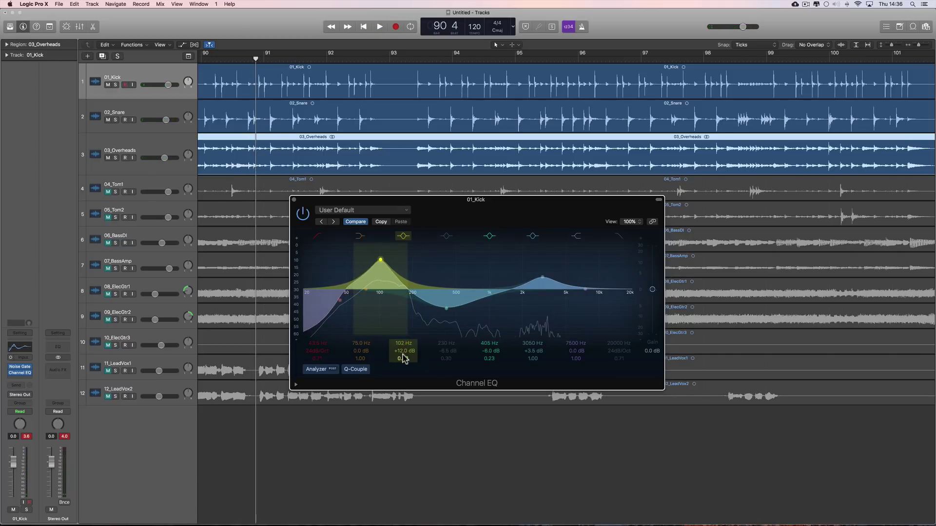
pyautogui.press('space')
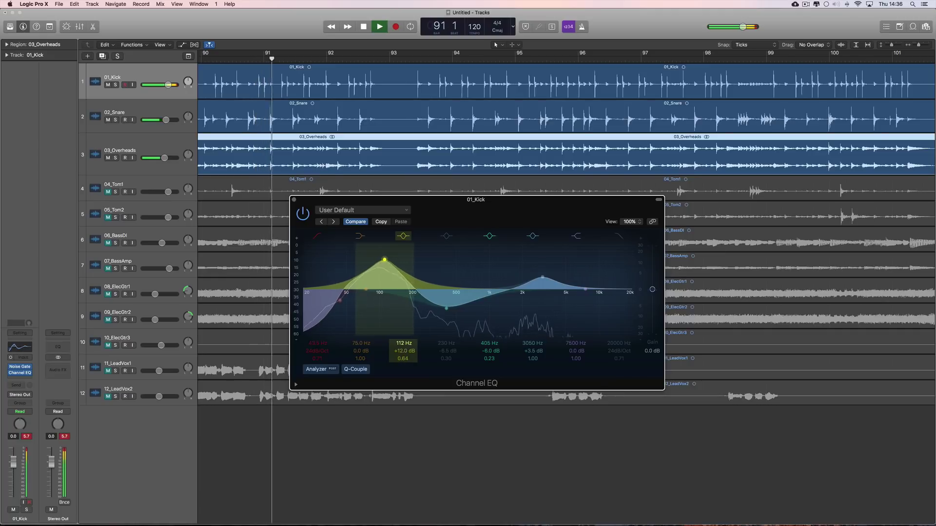
# Step: Sweep the kick EQ's boosted low band between about 71 and 160 Hz during playback and settle it at 100 Hz
pyautogui.moveTo(401, 344); pyautogui.dragTo(402, 329)
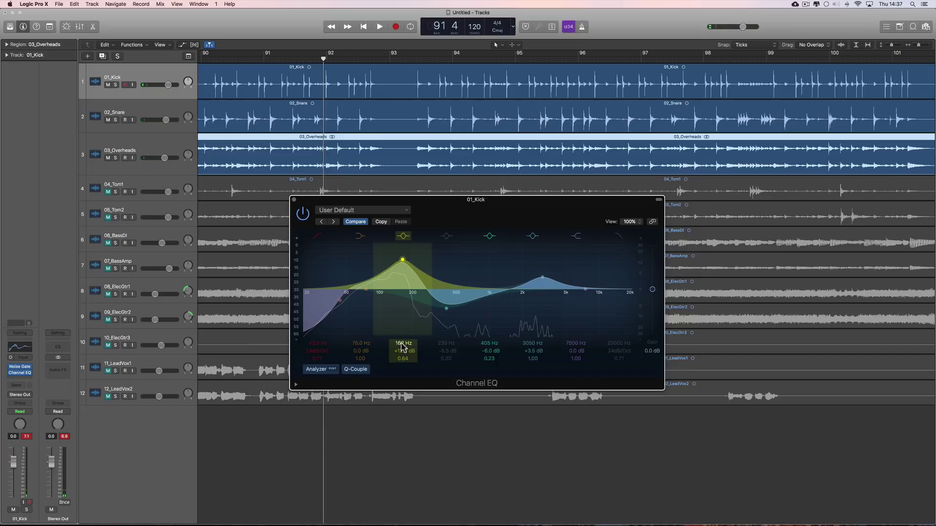
pyautogui.press('space')
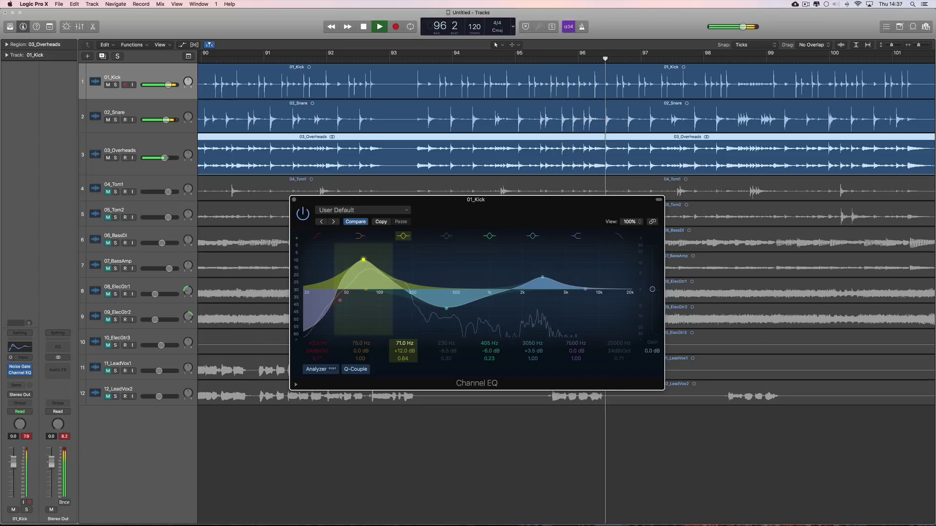
pyautogui.moveTo(404, 343); pyautogui.dragTo(404, 338)
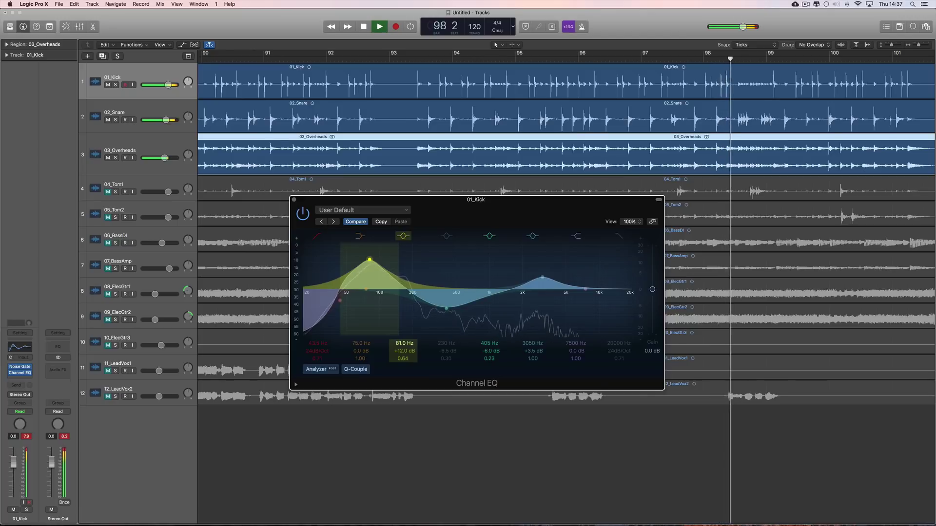
pyautogui.press('space')
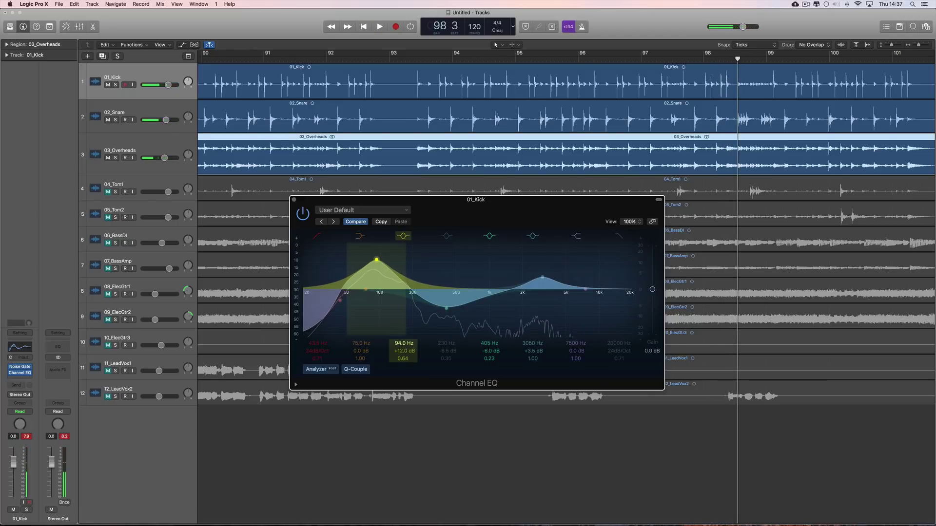
pyautogui.press('space')
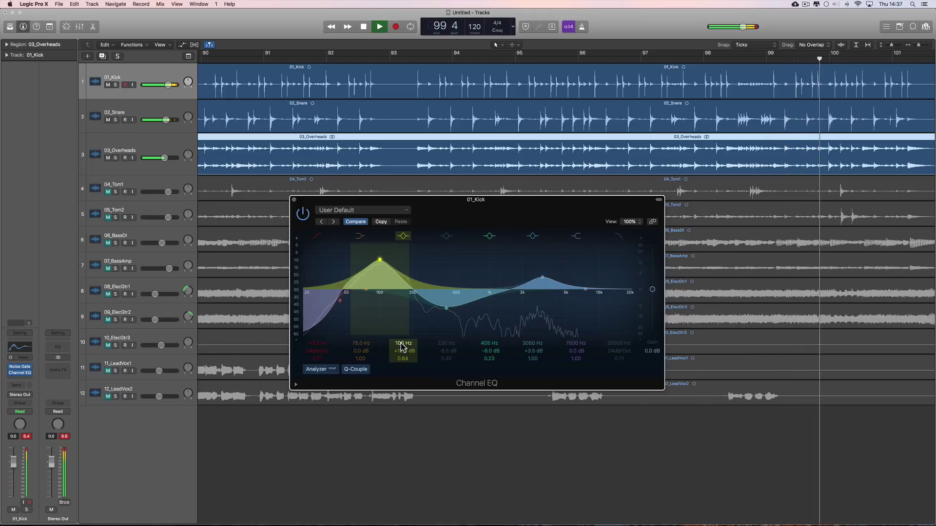
# Step: Move the kick EQ's low-mid cut from 405 Hz to 215 Hz, audition it, and return the playhead to around bar 74
pyautogui.press('space')
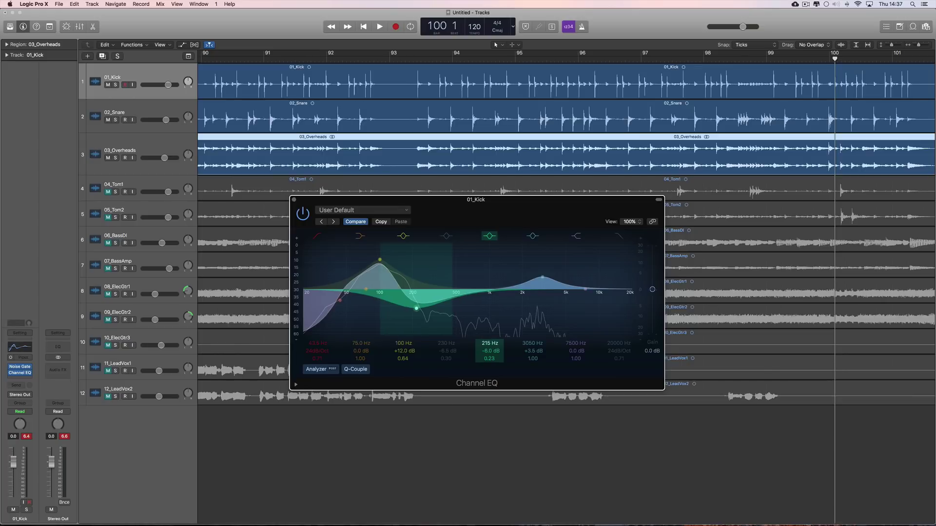
pyautogui.press('space')
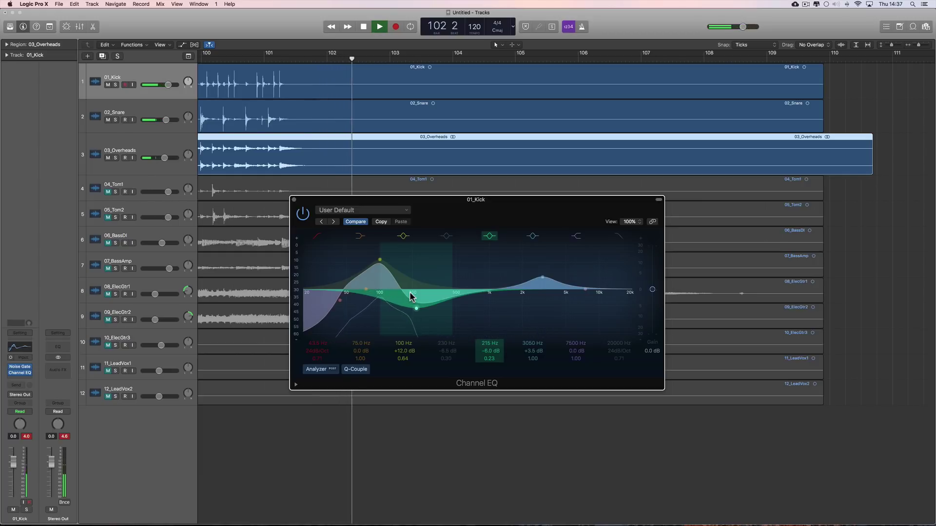
pyautogui.press('space')
pyautogui.hscroll(-15, 308, 125)
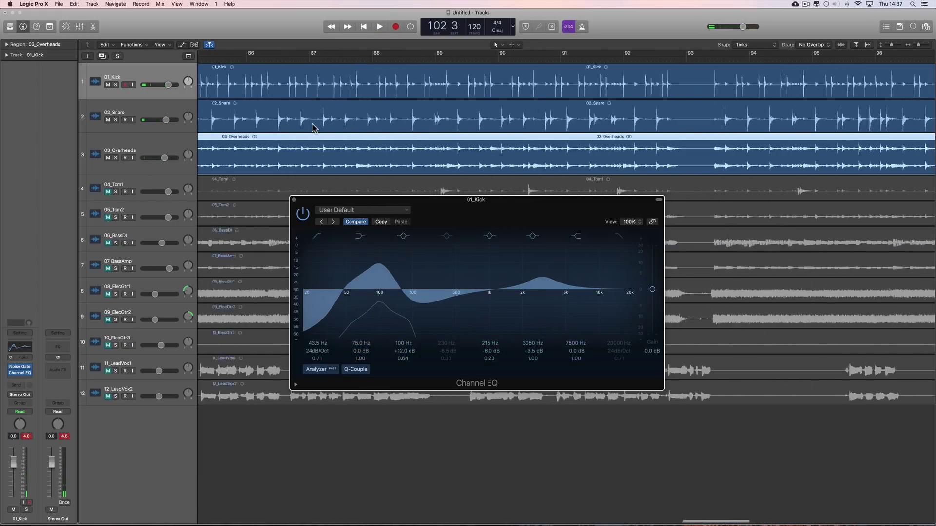
pyautogui.click(230, 60)
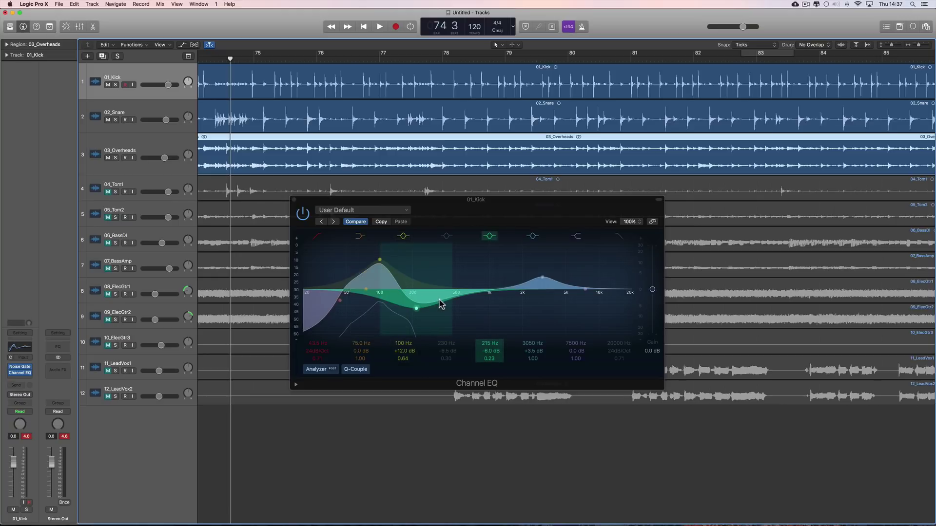
# Step: Try the kick's low-mid cut at 360 Hz, return it to 215 Hz at -7.5 dB, and play it back
pyautogui.moveTo(418, 309); pyautogui.dragTo(441, 312)
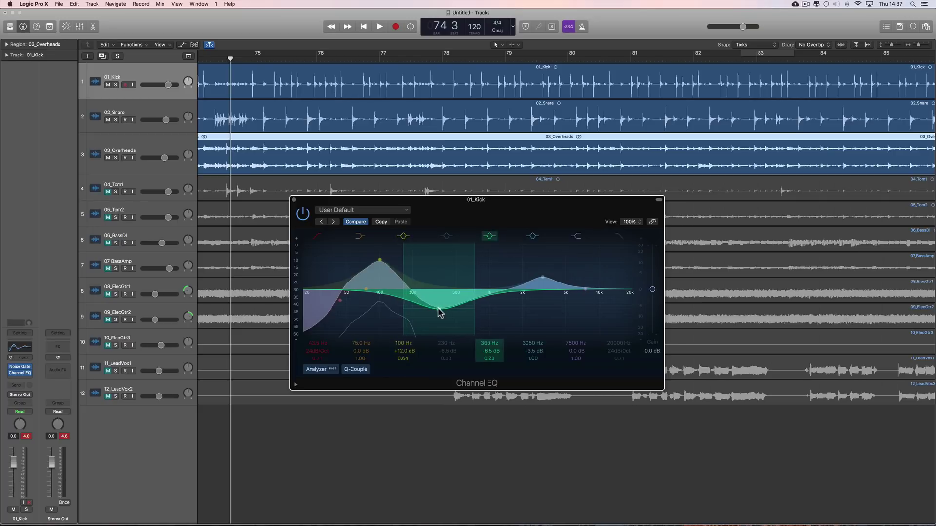
pyautogui.moveTo(440, 312); pyautogui.dragTo(415, 313)
pyautogui.press('space')
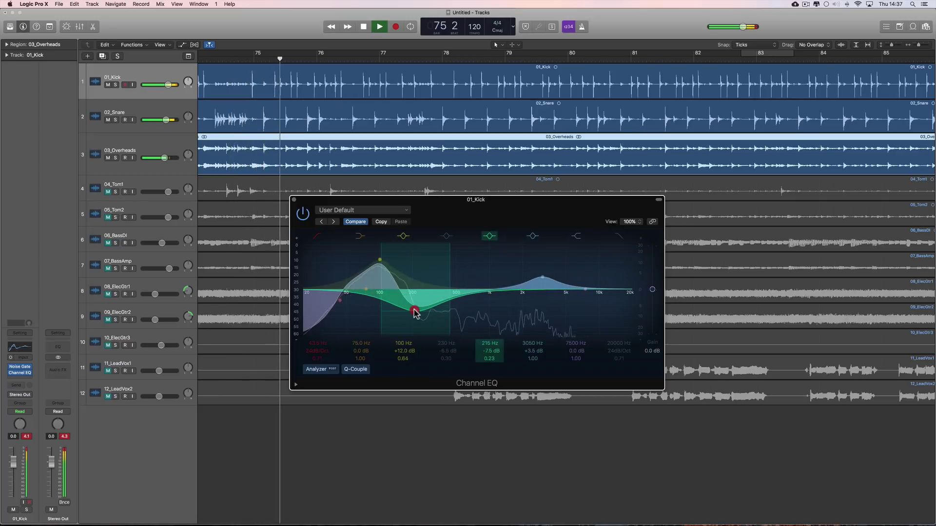
pyautogui.press('space')
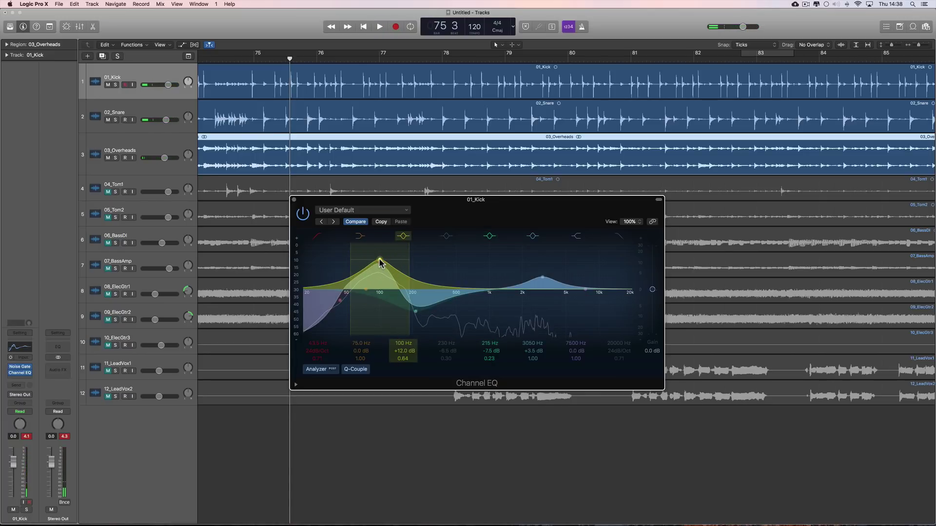
# Step: Adjust the kick EQ's low boost by ear to 90 Hz, +7.5 dB and Q 0.51, toggle the EQ's bypass, and close it
pyautogui.press('space')
pyautogui.moveTo(380, 263)
pyautogui.mouseDown()
pyautogui.moveTo(368, 262)
pyautogui.moveTo(380, 264)
pyautogui.mouseUp()
pyautogui.press('space')
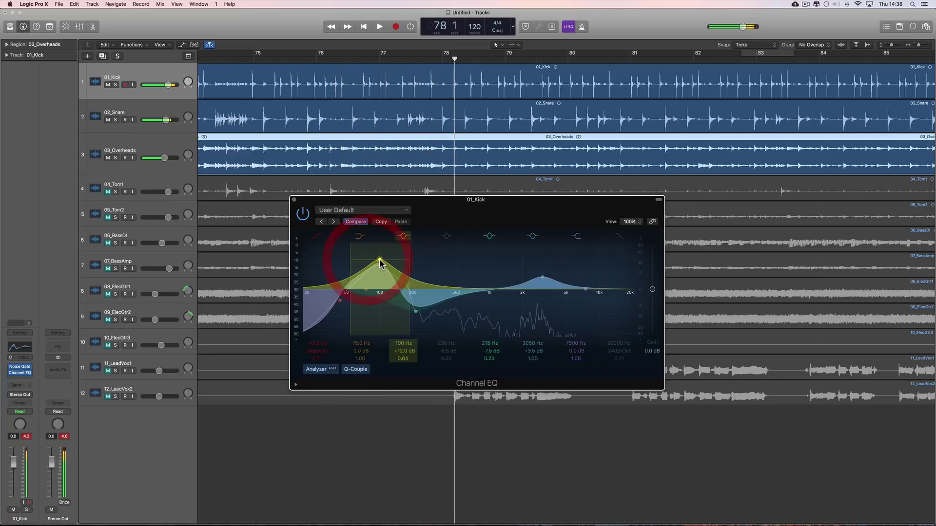
pyautogui.press('space')
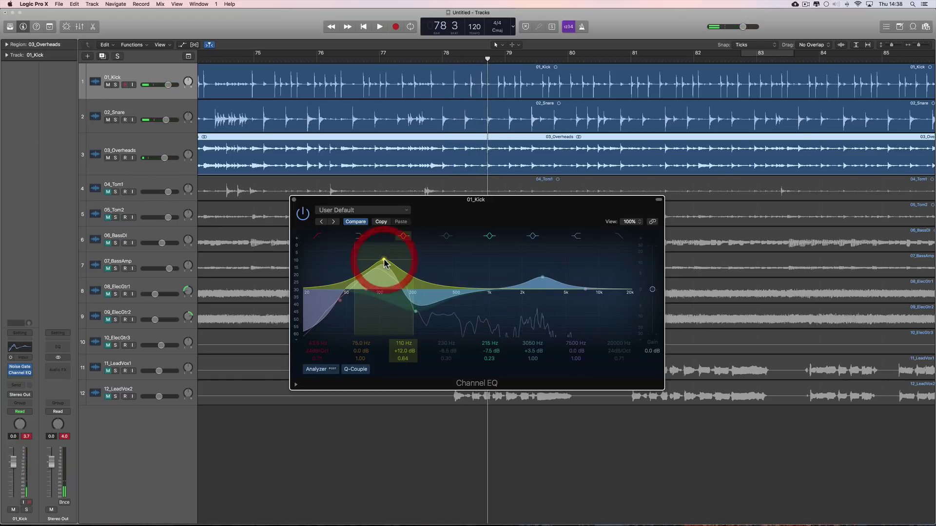
pyautogui.press('space')
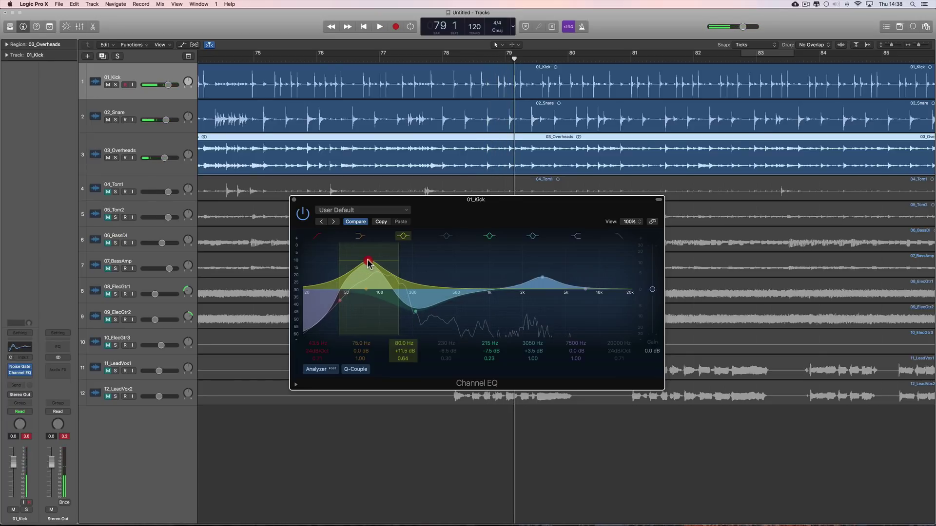
pyautogui.press('space')
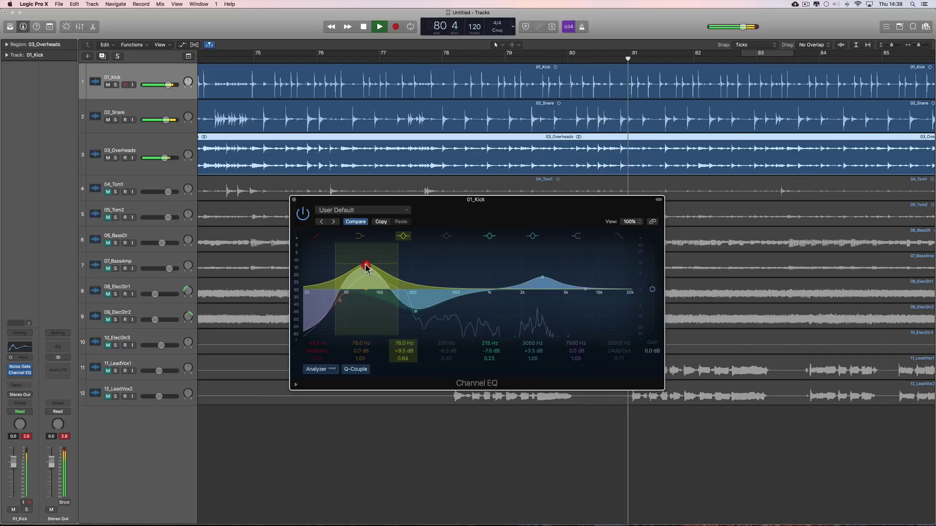
pyautogui.press('space')
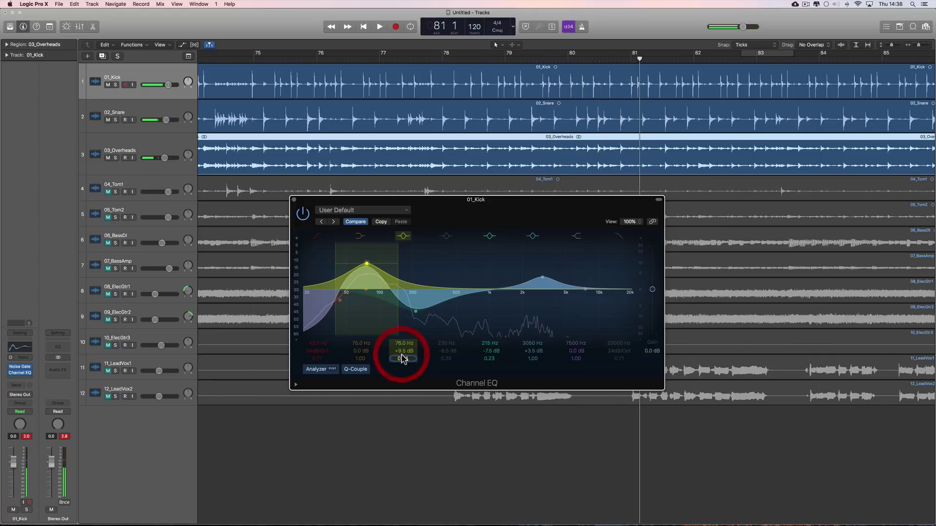
pyautogui.press('space')
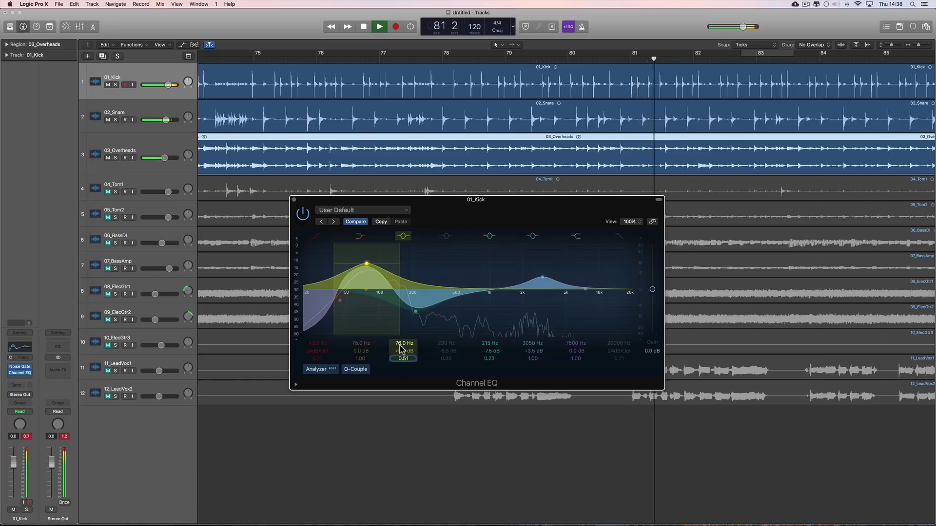
pyautogui.moveTo(404, 344); pyautogui.dragTo(404, 329)
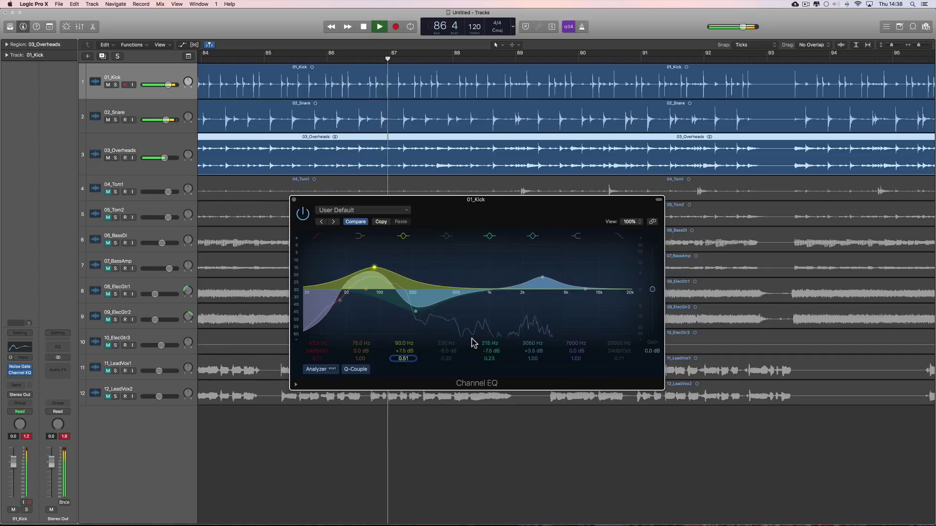
pyautogui.click(302, 213)
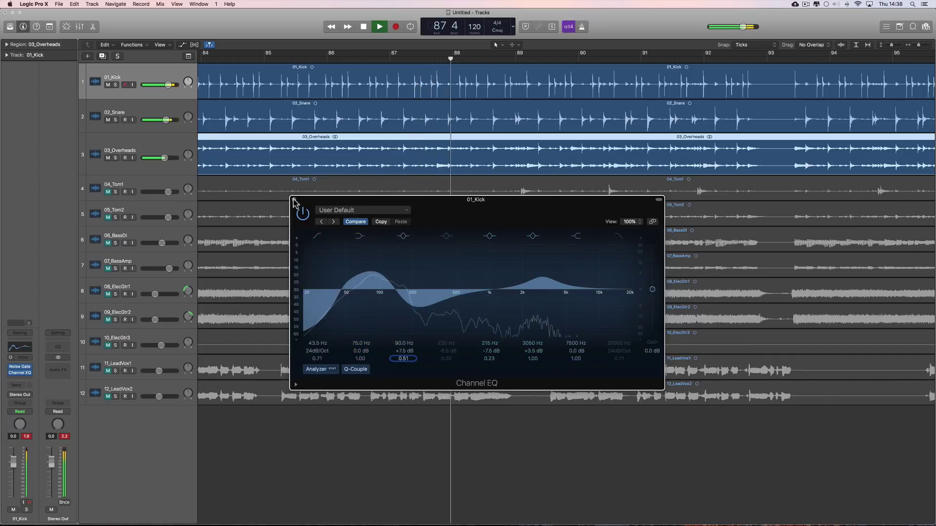
pyautogui.click(294, 199)
# Step: Lower the 01_Kick volume to about -1.2 dB and set 03_Overheads to about -1.6 dB while listening to the drums
pyautogui.press('space')
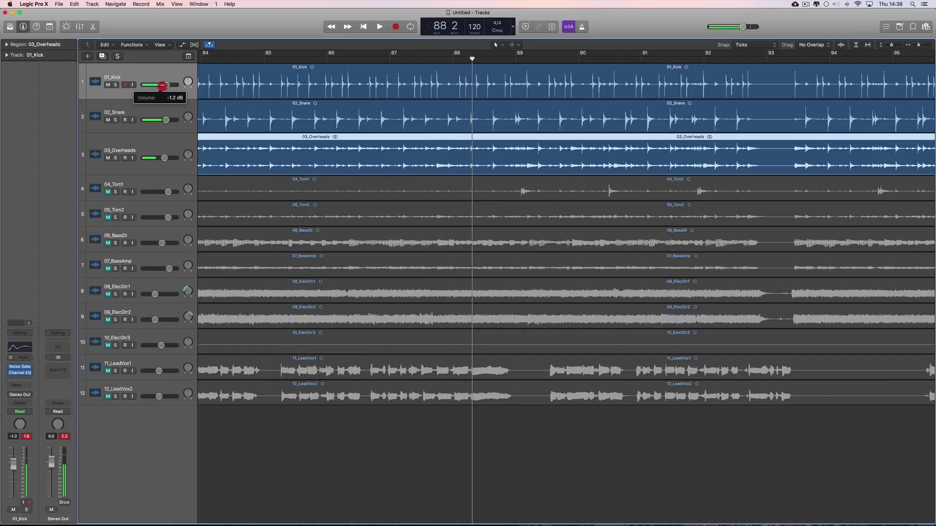
pyautogui.press('space')
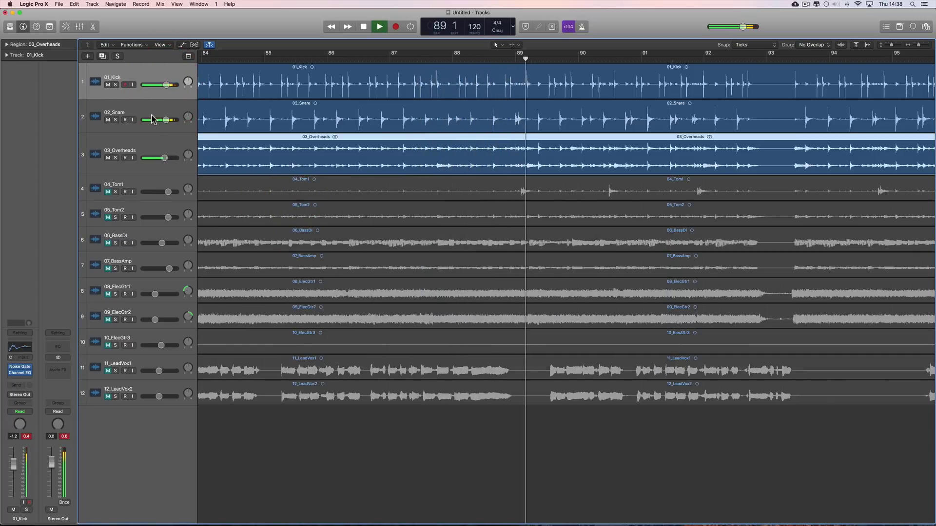
pyautogui.click(165, 158)
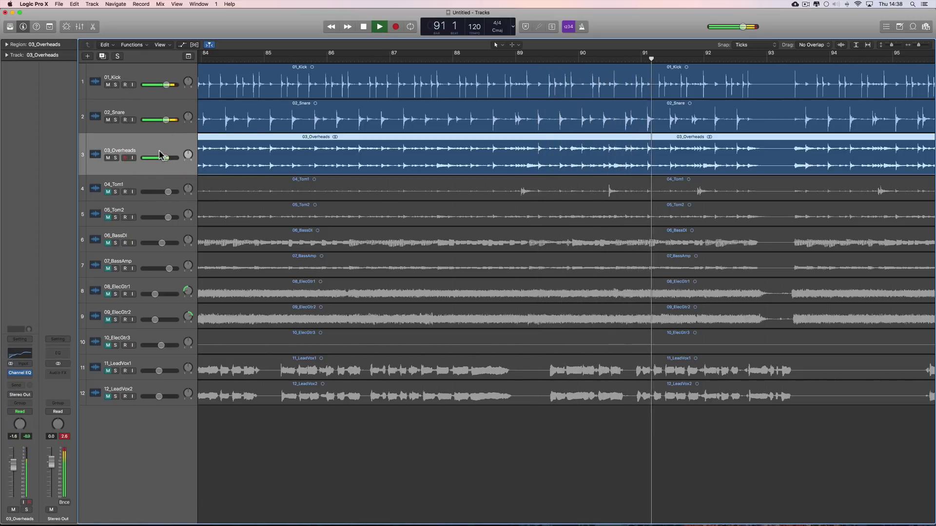
pyautogui.press('space')
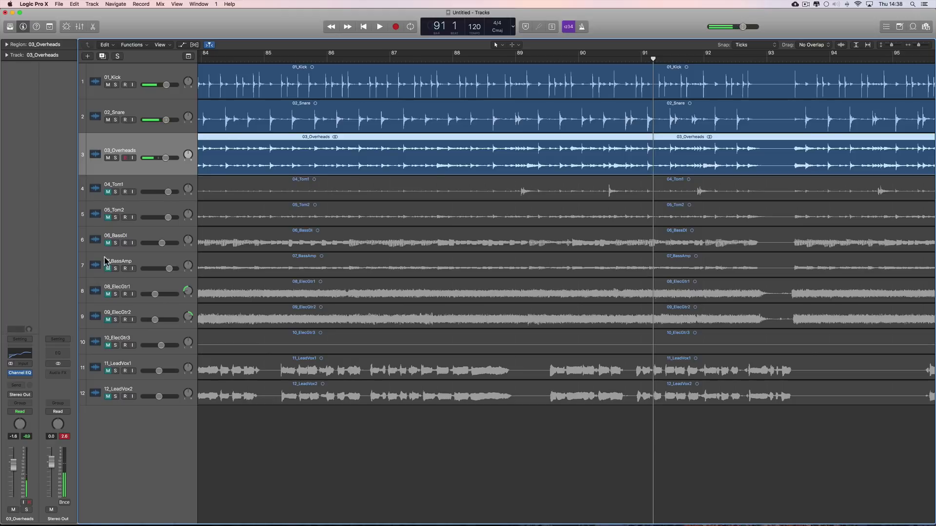
# Step: Unmute 06_BassDI and 07_BassAmp and play them with the drums from around bar 84
pyautogui.moveTo(107, 244); pyautogui.dragTo(216, 189)
pyautogui.click(219, 59)
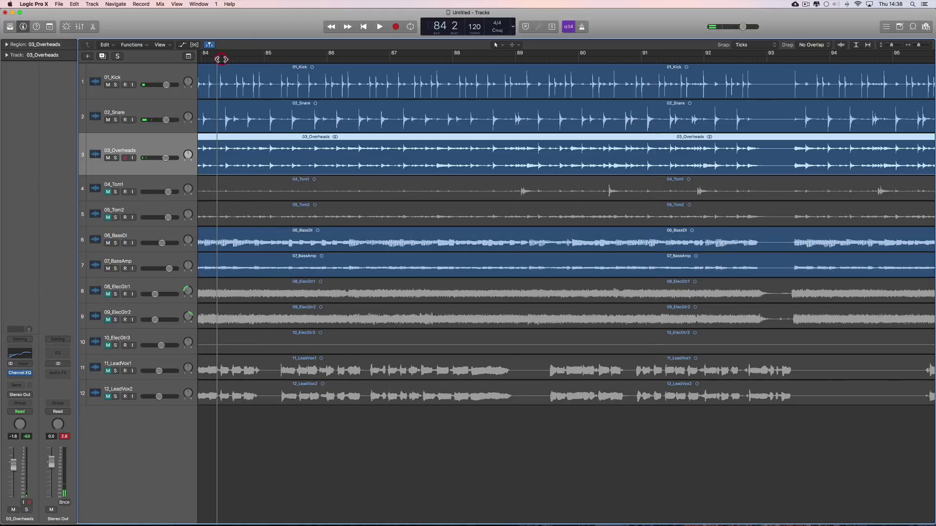
pyautogui.press('space')
# Step: Lower 06_BassDI and 07_BassAmp together to -4.8 dB and -0.2 dB
pyautogui.click(166, 256)
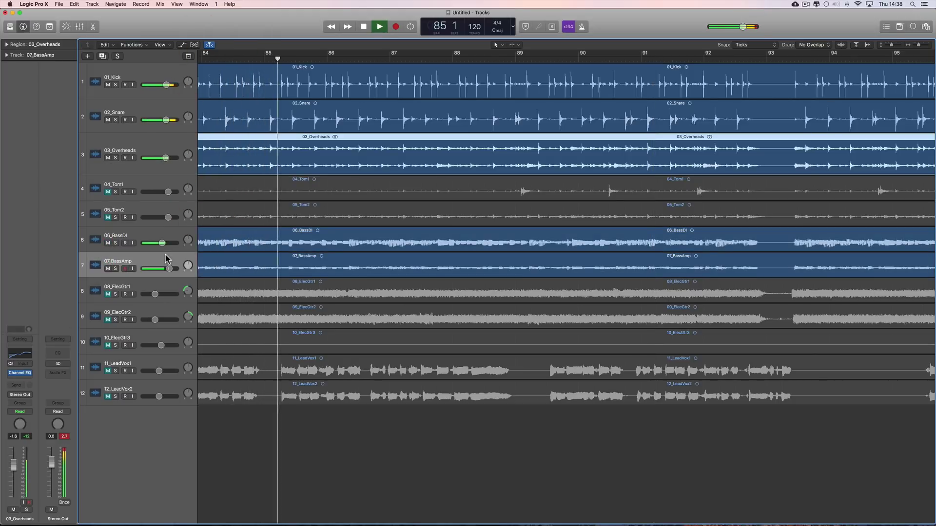
pyautogui.click(166, 240)
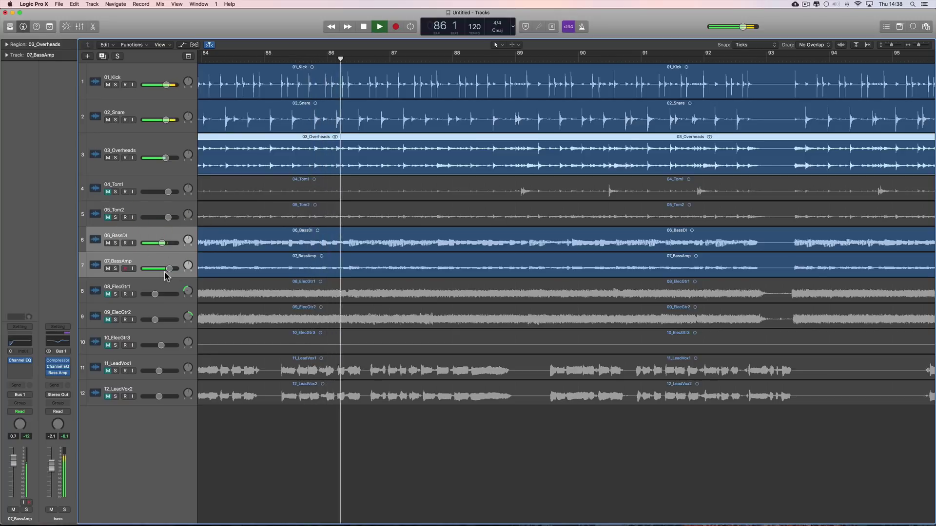
pyautogui.moveTo(169, 268); pyautogui.dragTo(167, 268)
# Step: Show the mixer, listen to the bass bus, and open its Channel EQ
pyautogui.click(81, 28)
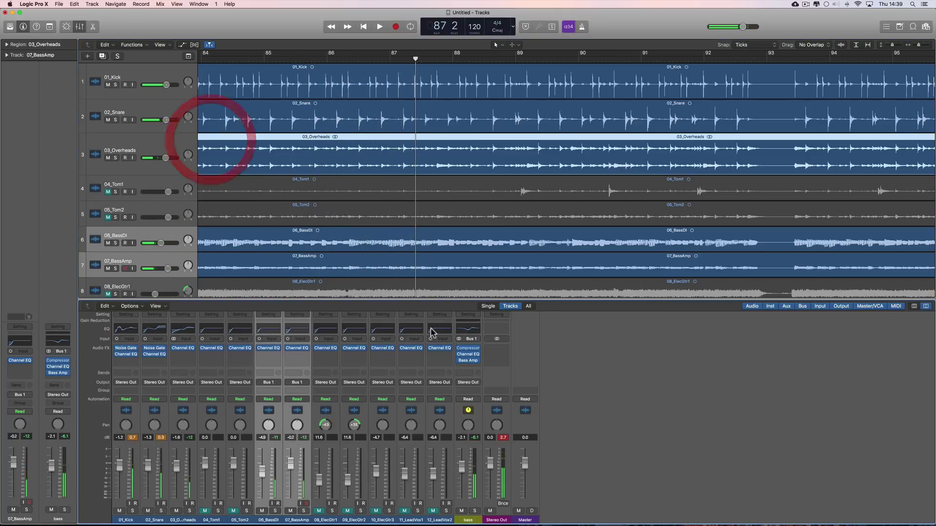
pyautogui.click(471, 521)
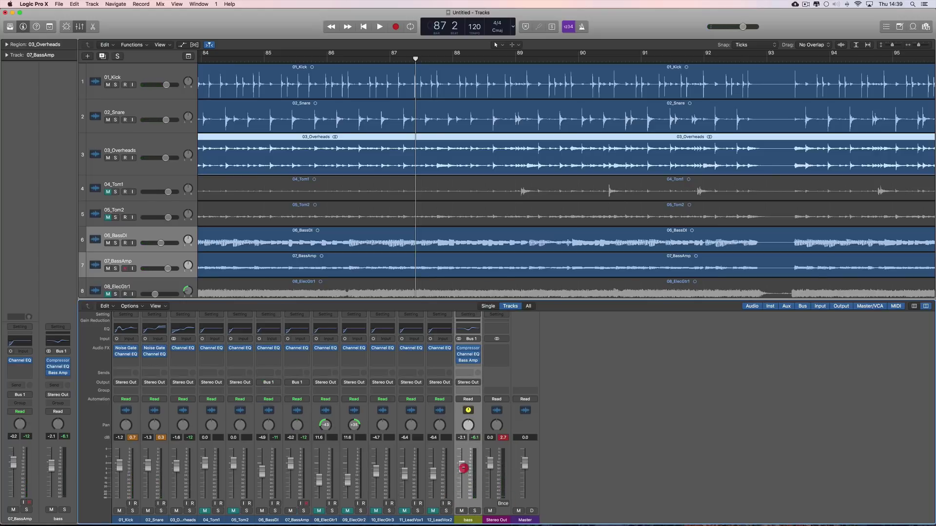
pyautogui.press('space')
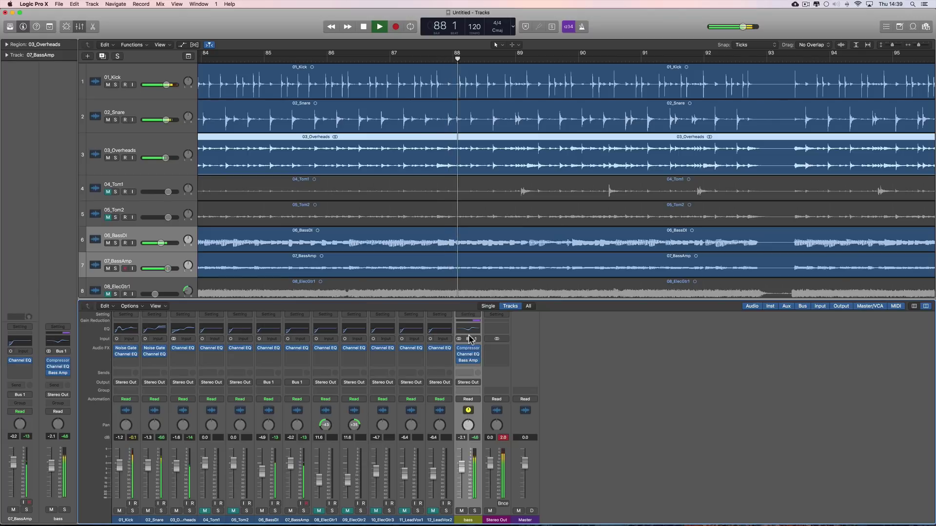
pyautogui.press('space')
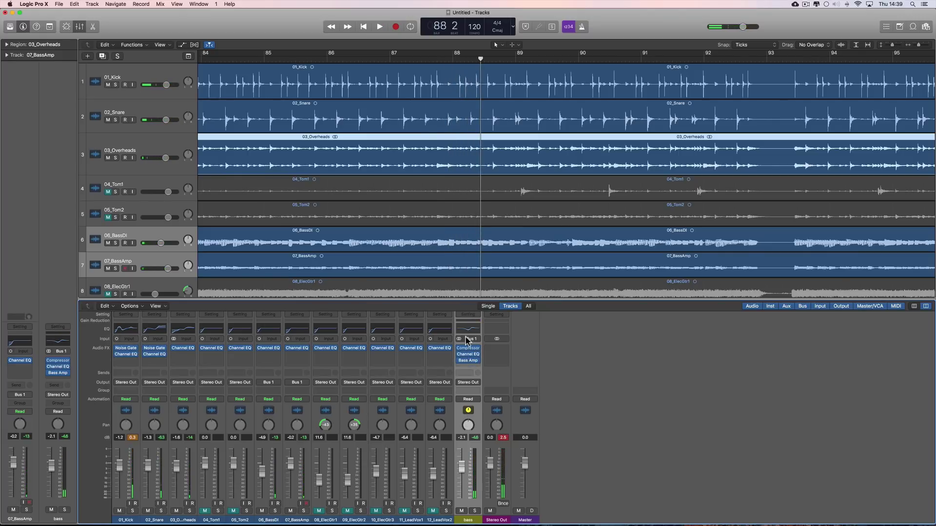
pyautogui.click(467, 333)
pyautogui.moveTo(201, 30); pyautogui.dragTo(449, 110)
# Step: Sweep the bass bus EQ's mid cut down through 465 Hz to below 400 Hz during playback, and close the EQ
pyautogui.press('space')
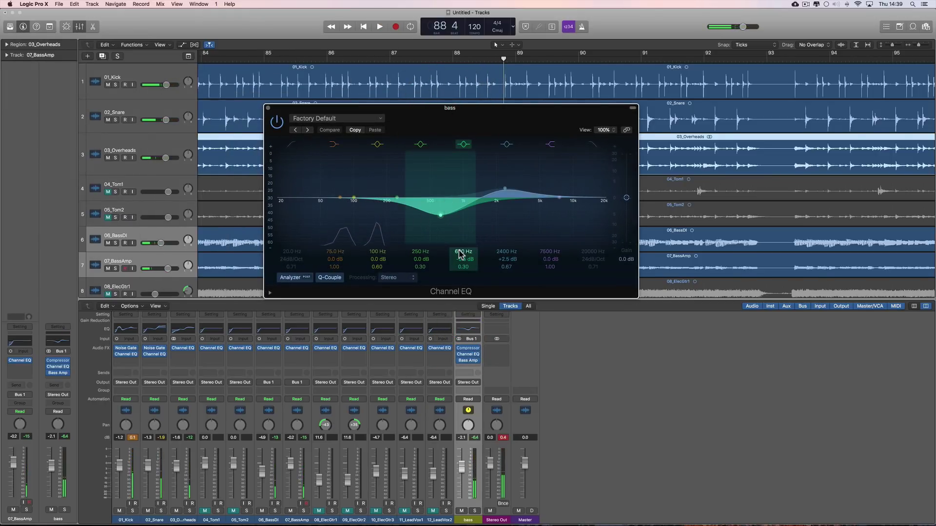
pyautogui.moveTo(461, 255)
pyautogui.mouseDown()
pyautogui.moveTo(460, 266)
pyautogui.moveTo(461, 244)
pyautogui.moveTo(460, 258)
pyautogui.mouseUp()
pyautogui.press('space')
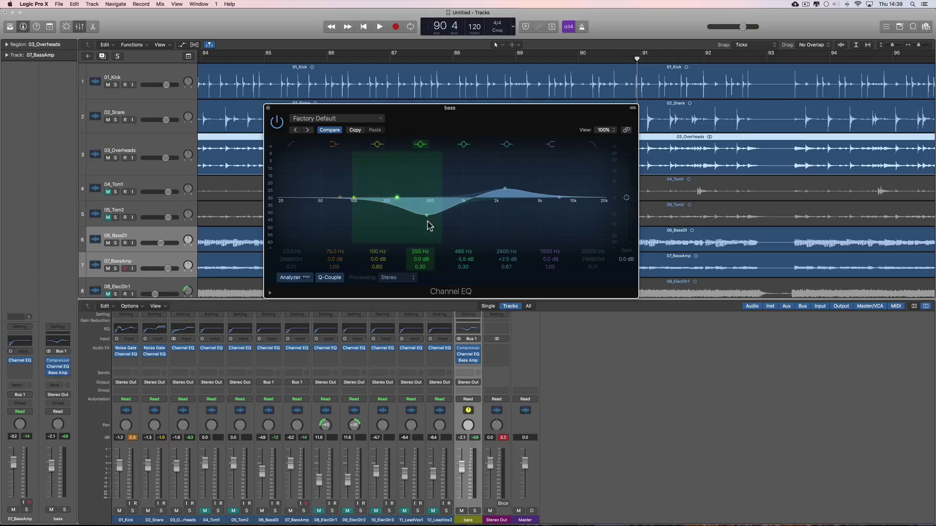
pyautogui.press('space')
pyautogui.moveTo(464, 256)
pyautogui.mouseDown()
pyautogui.moveTo(463, 275)
pyautogui.moveTo(463, 254)
pyautogui.moveTo(463, 266)
pyautogui.mouseUp()
pyautogui.press('space')
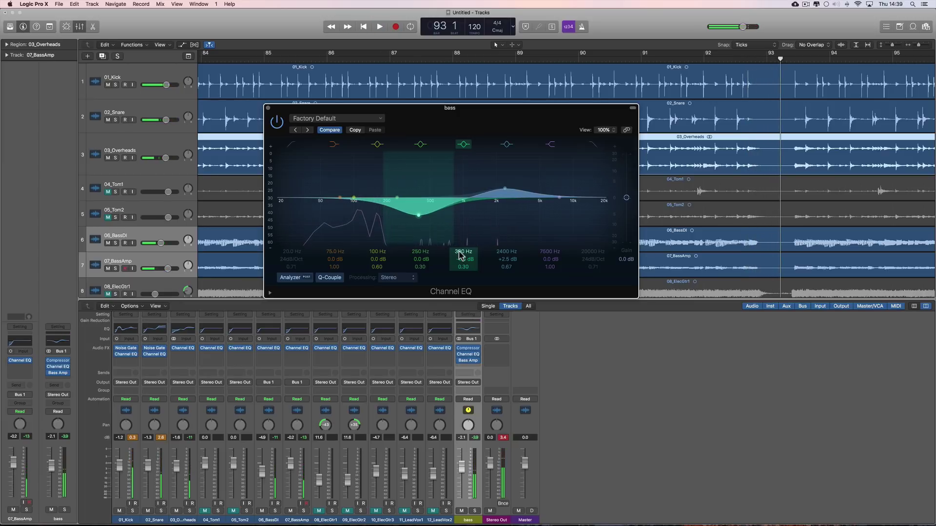
pyautogui.press('space')
pyautogui.doubleClick(459, 252)
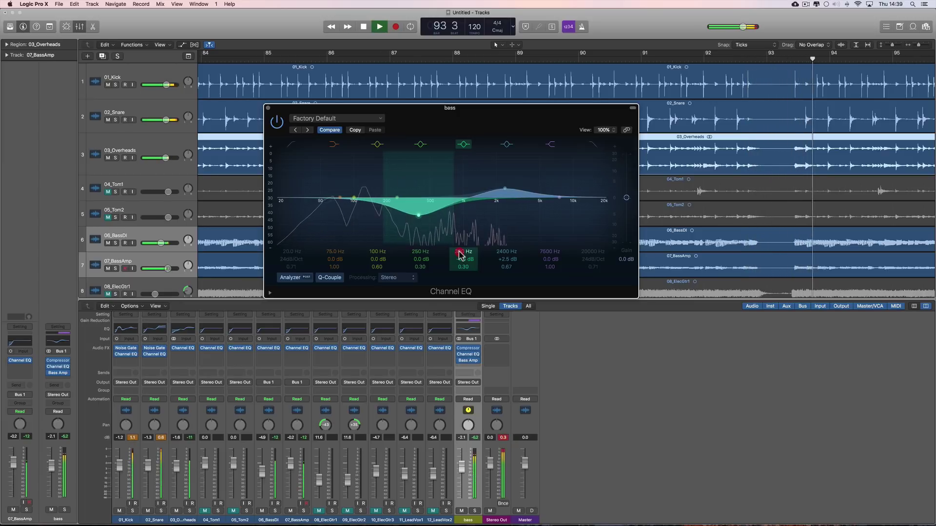
pyautogui.click(269, 108)
pyautogui.press('space')
# Step: Adjust the bass, mid and treble of the bass bus's Bass Amp Designer by ear during playback, and close it
pyautogui.click(469, 362)
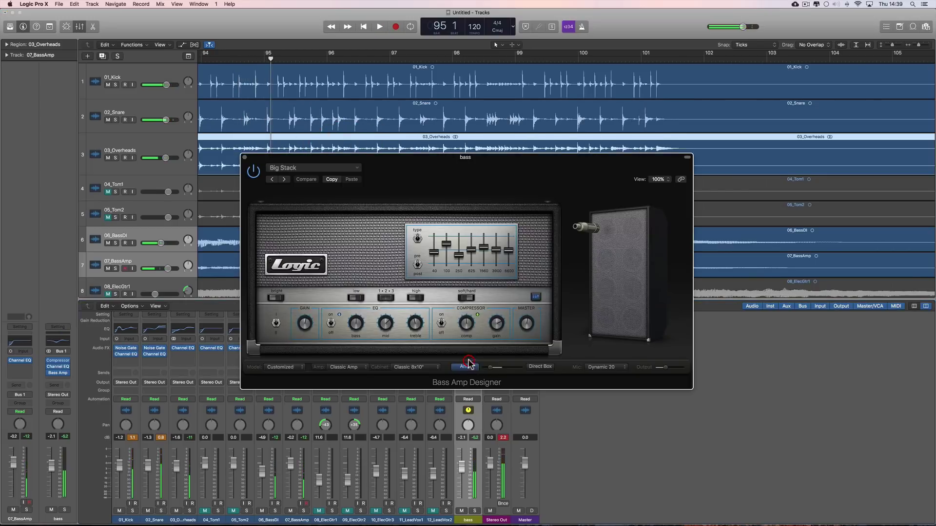
pyautogui.press('space')
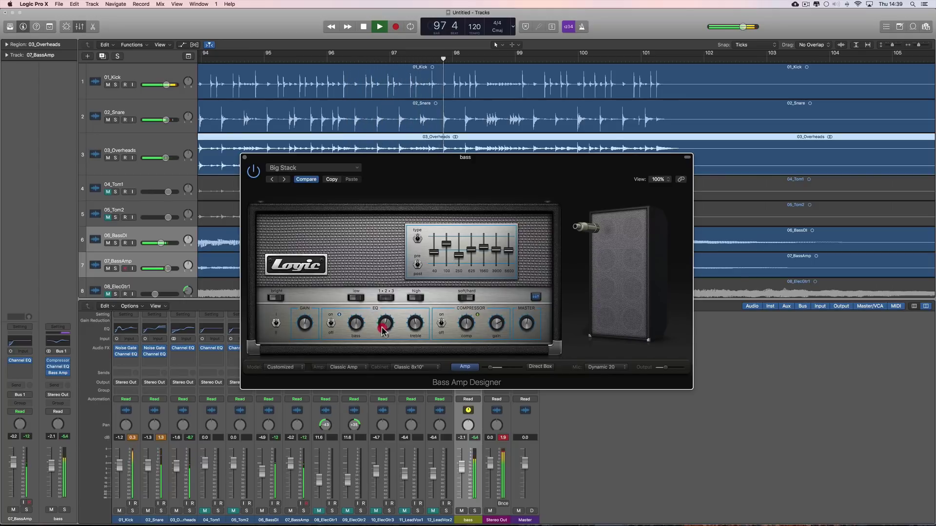
pyautogui.moveTo(383, 330); pyautogui.dragTo(357, 326)
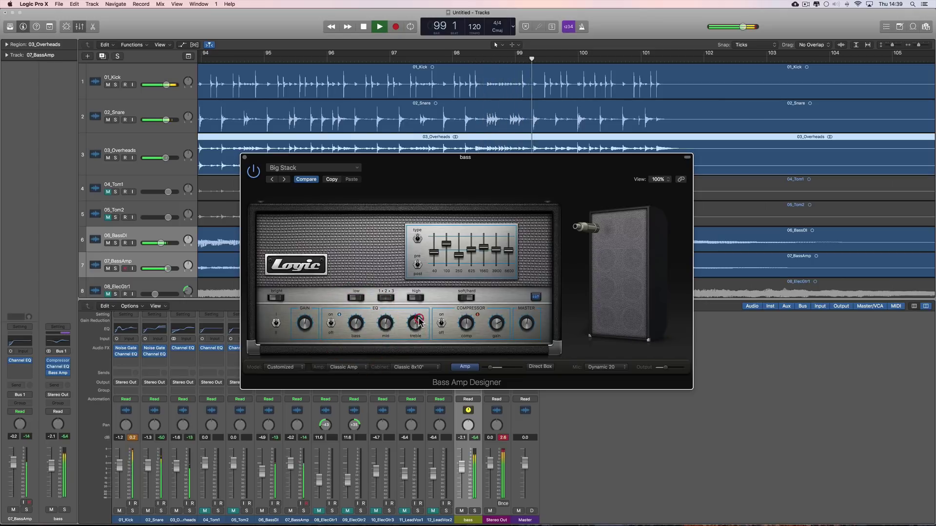
pyautogui.moveTo(418, 318); pyautogui.dragTo(418, 318)
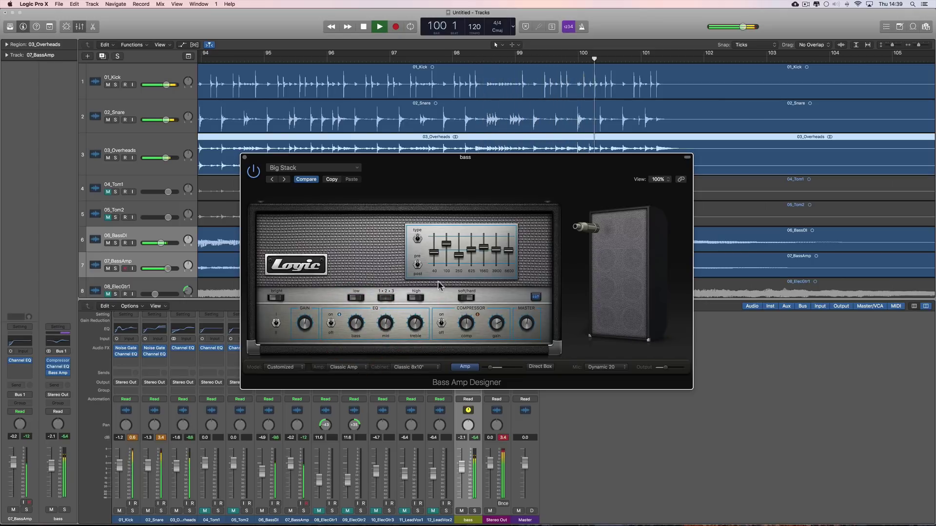
pyautogui.click(246, 159)
pyautogui.press('space')
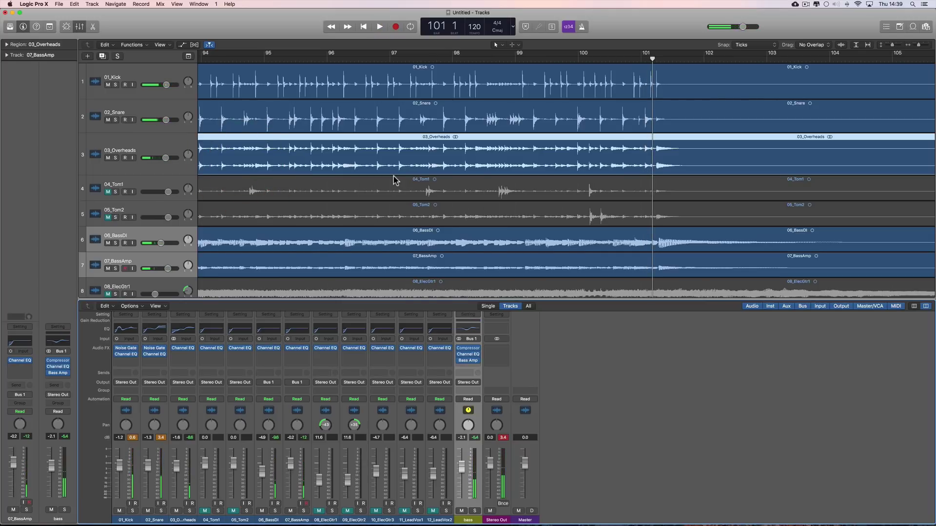
# Step: Open the bass bus Compressor and lower its threshold, keeping a 5.0:1 ratio, while playing from around bar 79
pyautogui.click(468, 348)
pyautogui.press('space')
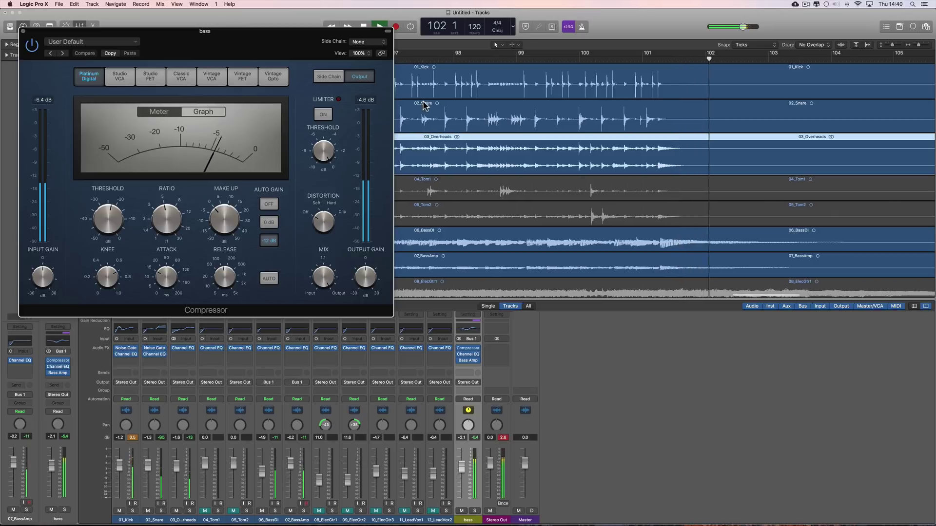
pyautogui.hscroll(-10, 423, 104)
pyautogui.click(417, 60)
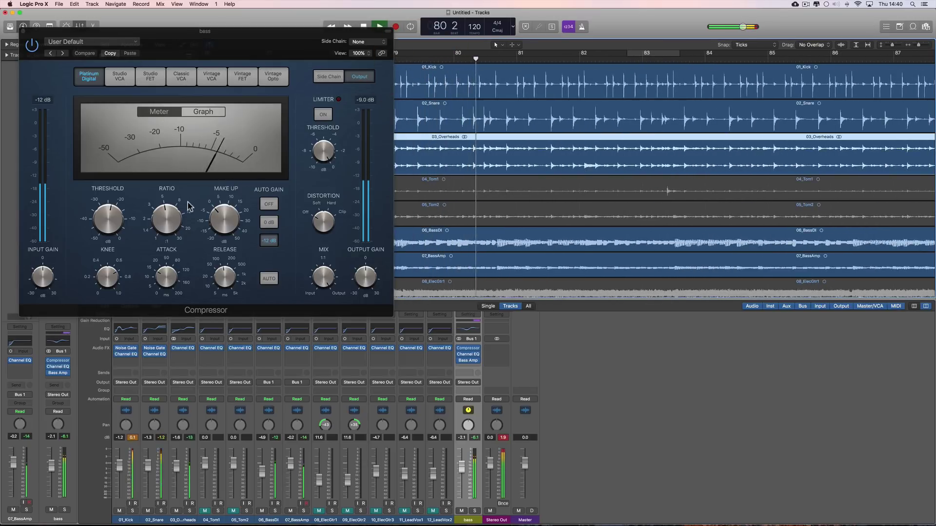
pyautogui.moveTo(108, 217); pyautogui.dragTo(115, 225)
pyautogui.click(164, 225)
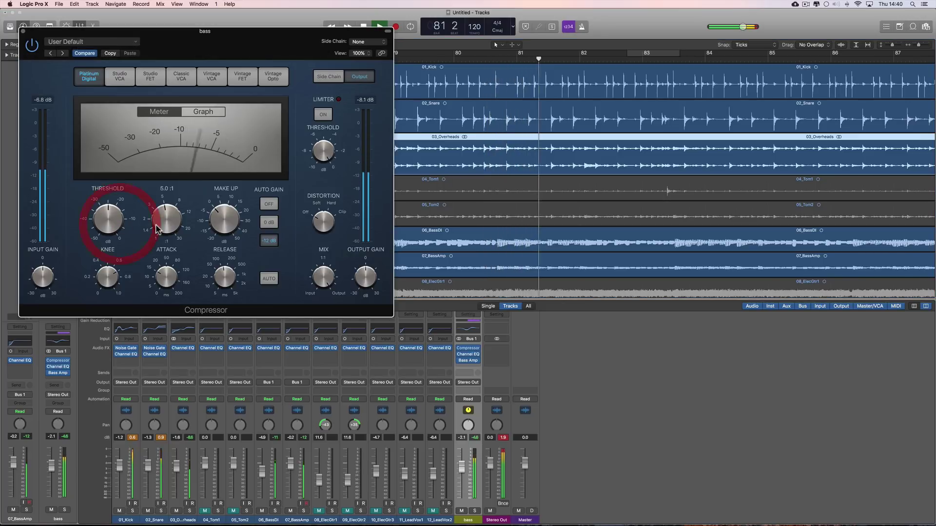
# Step: Raise the bass compressor's release to about 240 ms and its attack to 20 ms while listening
pyautogui.click(222, 273)
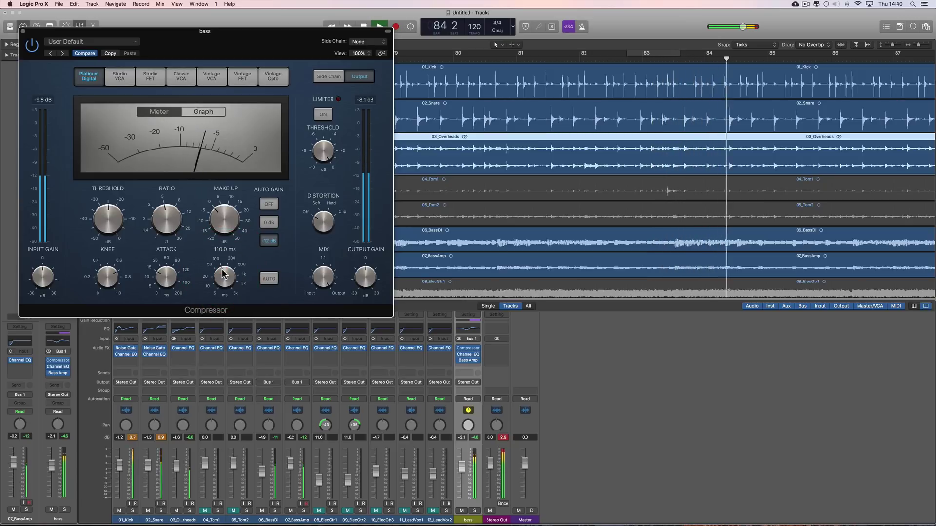
pyautogui.moveTo(222, 273); pyautogui.dragTo(223, 264)
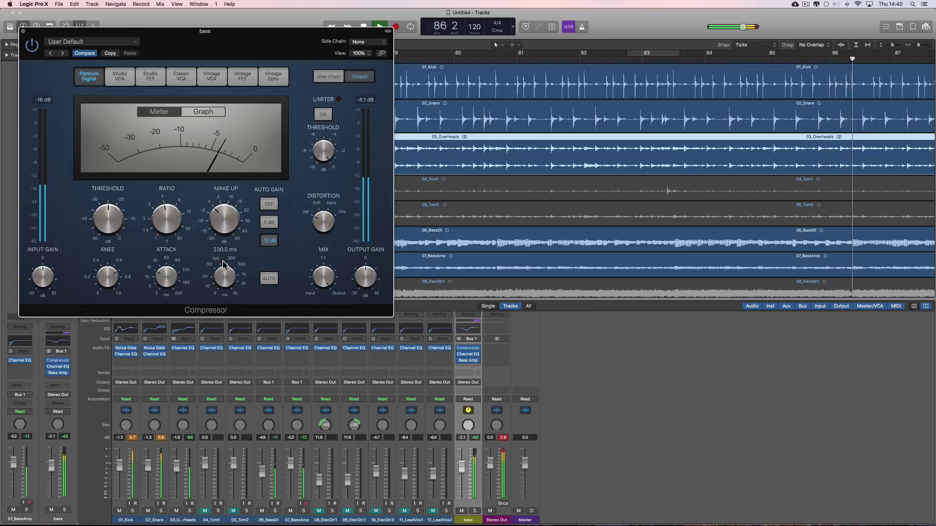
pyautogui.click(222, 264)
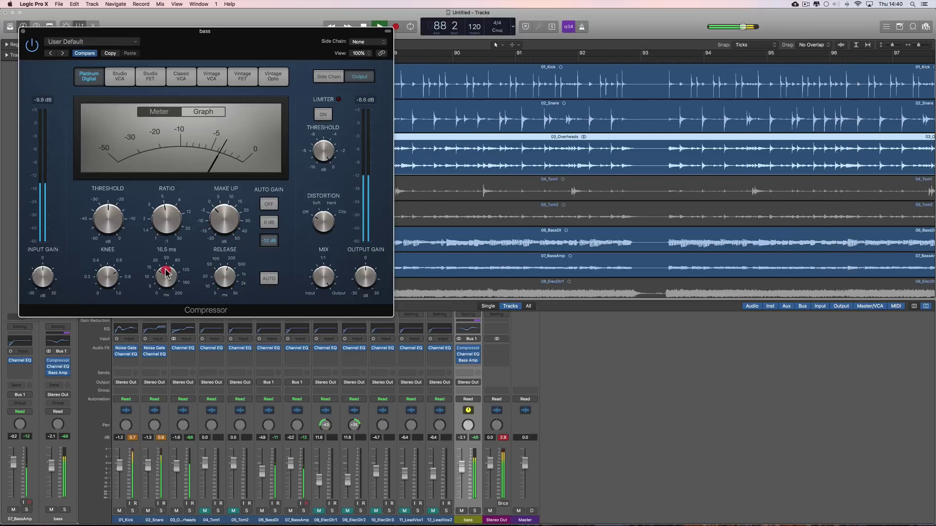
pyautogui.moveTo(166, 272); pyautogui.dragTo(166, 264)
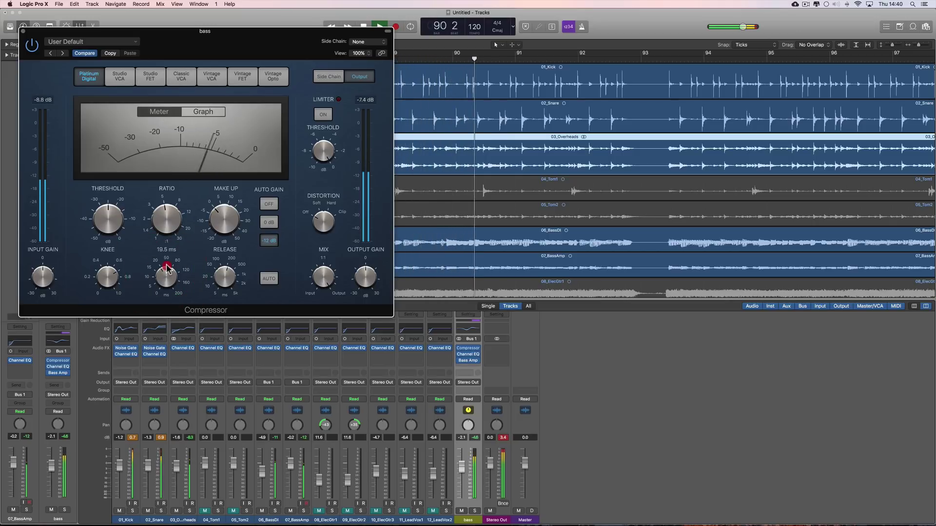
pyautogui.press('space')
pyautogui.click(166, 272)
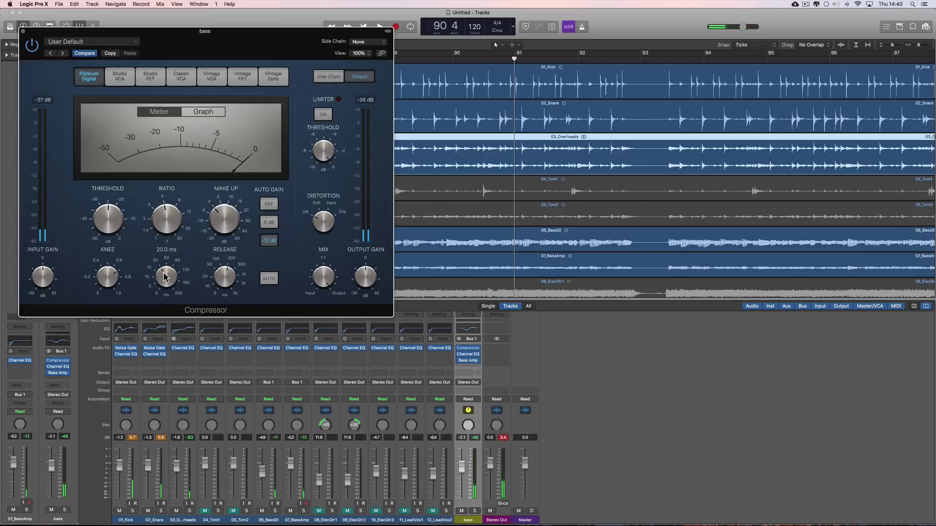
# Step: Audition the compressed bass with the drums through the break at bar 93, and close the compressor
pyautogui.press('space')
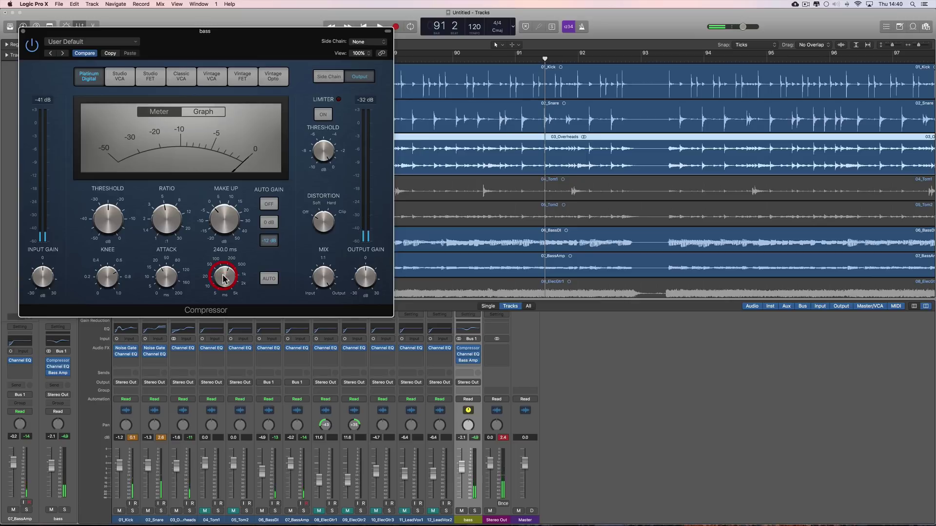
pyautogui.press('space')
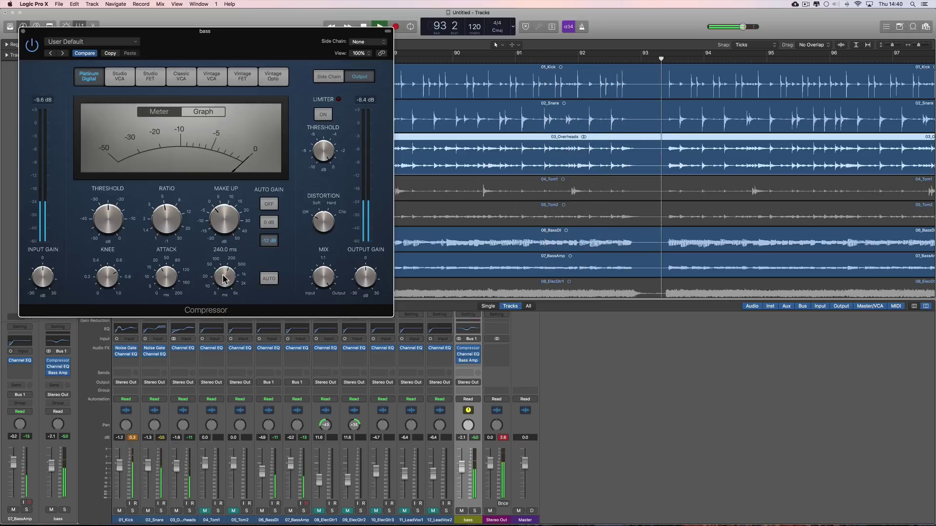
pyautogui.press('space')
pyautogui.click(23, 31)
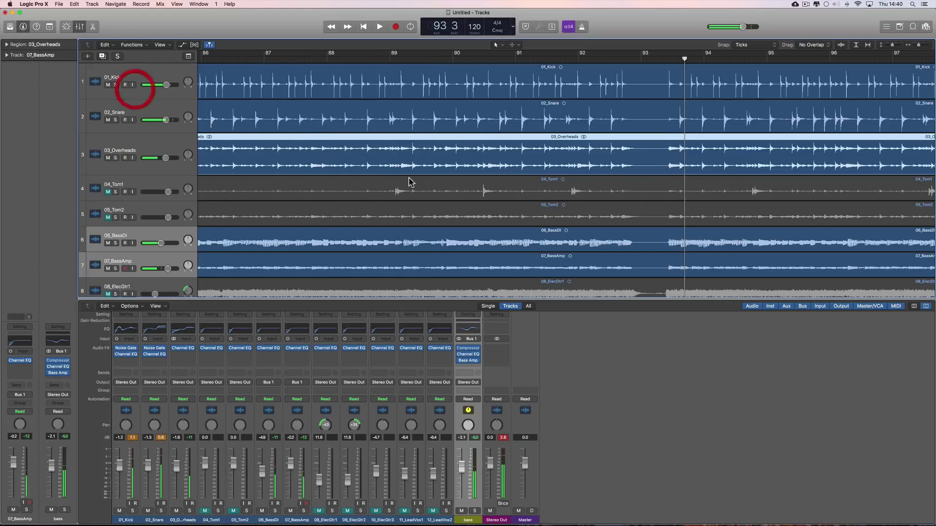
# Step: Hide the mixer and play the drums and bass from bar 52
pyautogui.moveTo(917, 45); pyautogui.dragTo(912, 45)
pyautogui.hscroll(-5, 390, 55)
pyautogui.doubleClick(226, 59)
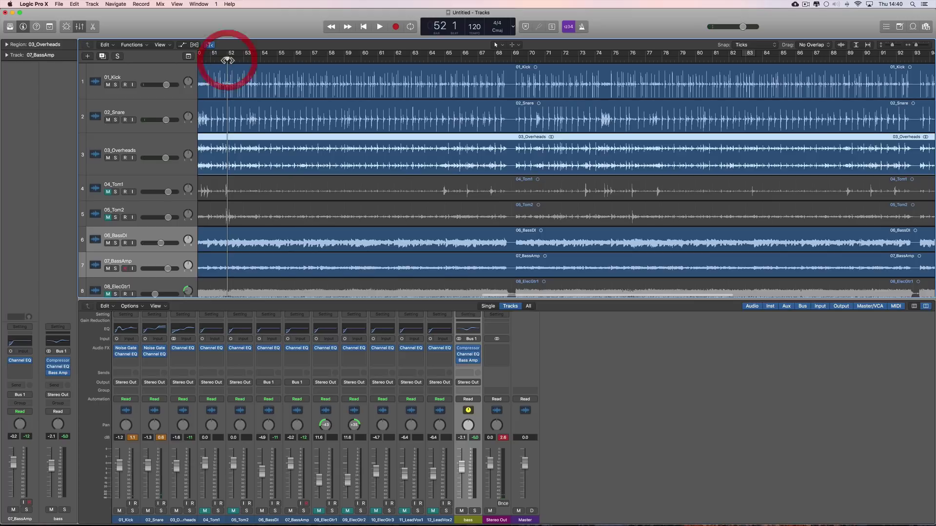
pyautogui.click(80, 27)
pyautogui.press('space')
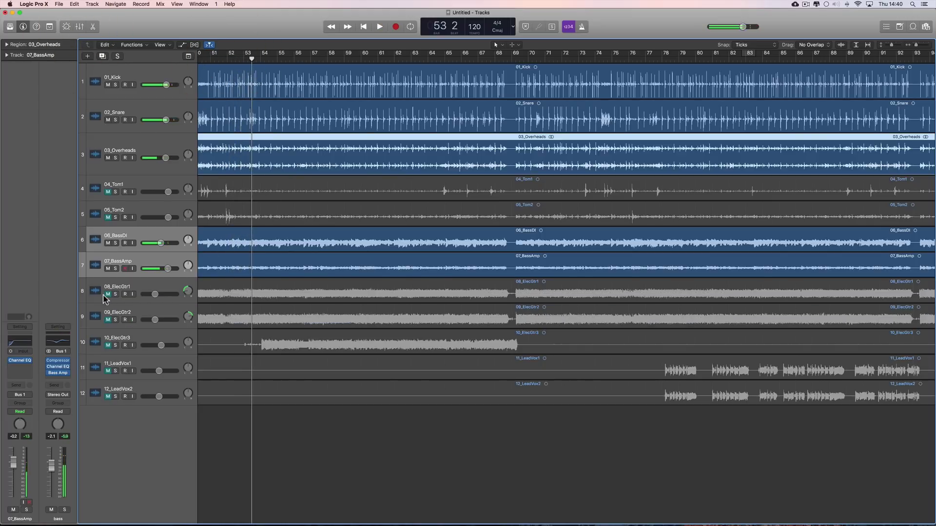
# Step: Unmute 08_ElecGtr1 and 09_ElecGtr2 and play them with the drums and bass from bar 53
pyautogui.keyDown('shift'); pyautogui.click(104, 300); pyautogui.keyUp('shift')
pyautogui.keyDown('shift'); pyautogui.click(103, 324); pyautogui.keyUp('shift')
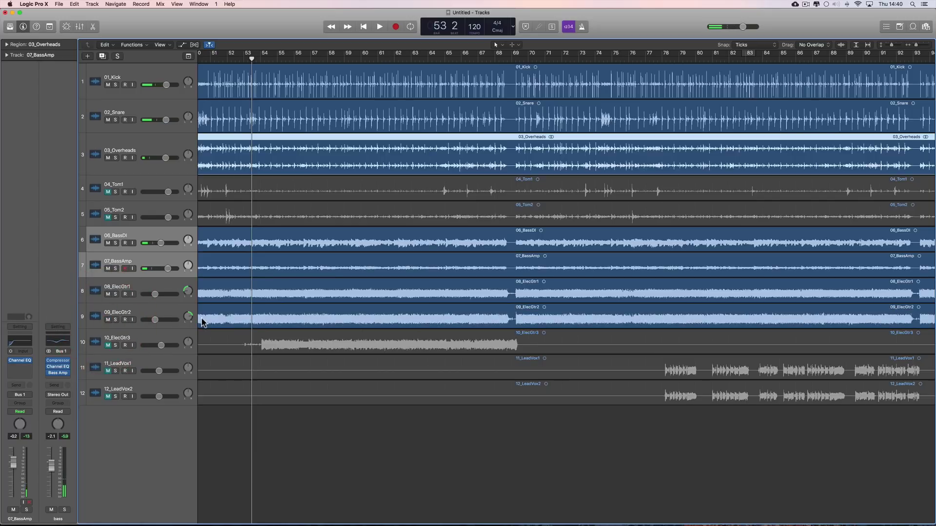
pyautogui.hscroll(-5, 202, 321)
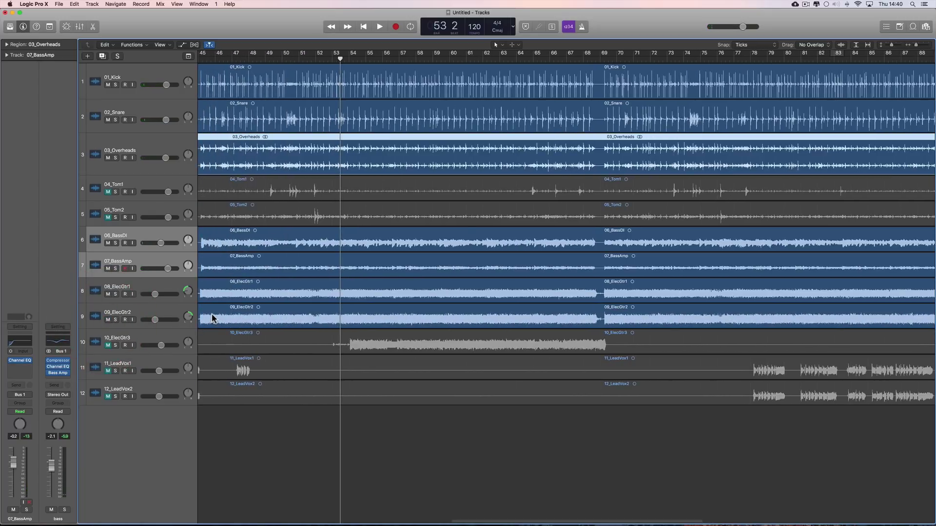
pyautogui.press('space')
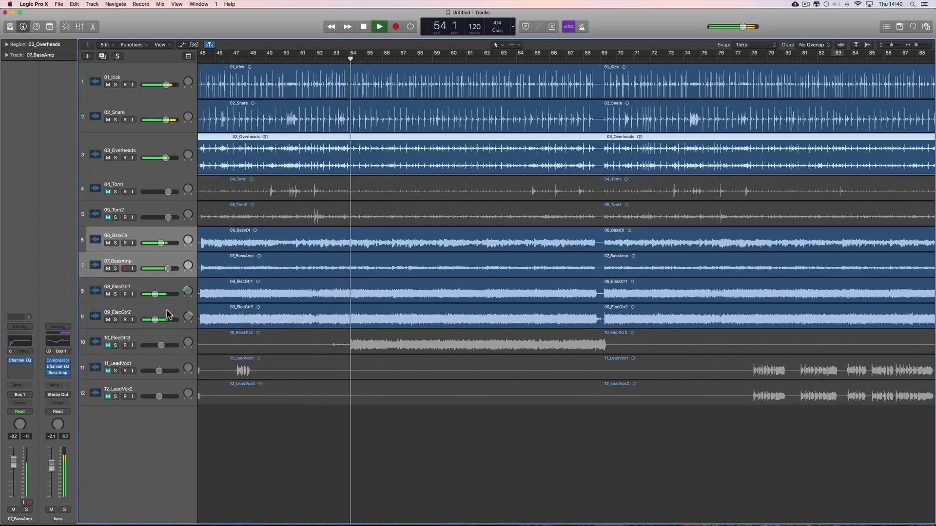
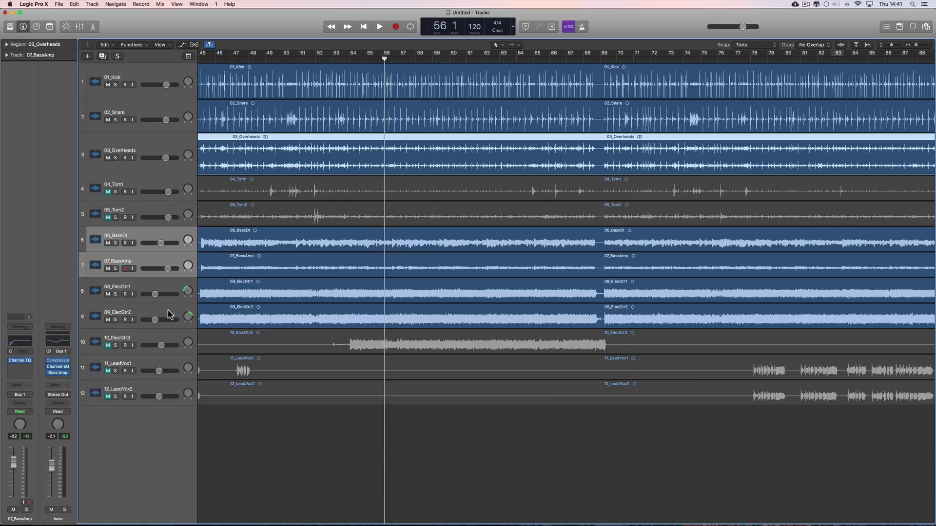
# Step: Extend the start of the 03_Overheads region back to bar 2, in line with the other drum regions
pyautogui.hscroll(-5, 206, 105)
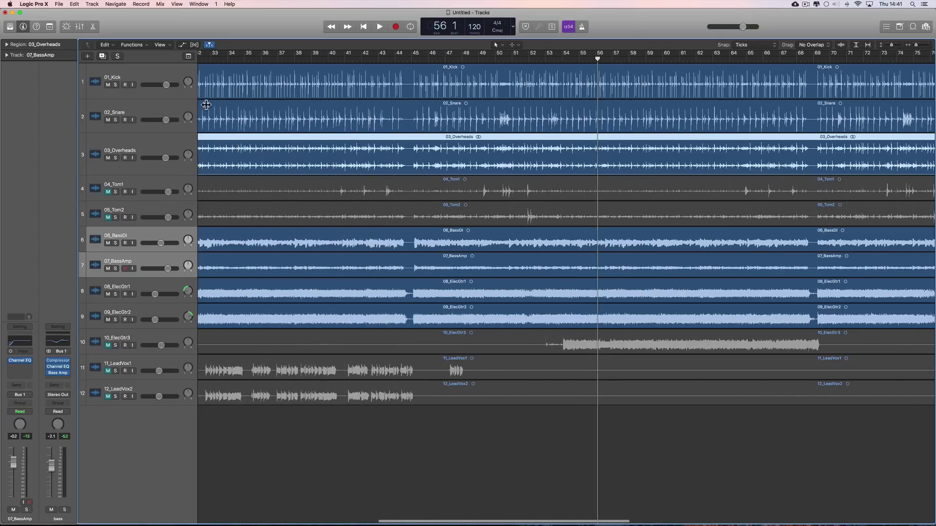
pyautogui.click(211, 57)
pyautogui.hscroll(-8, 321, 163)
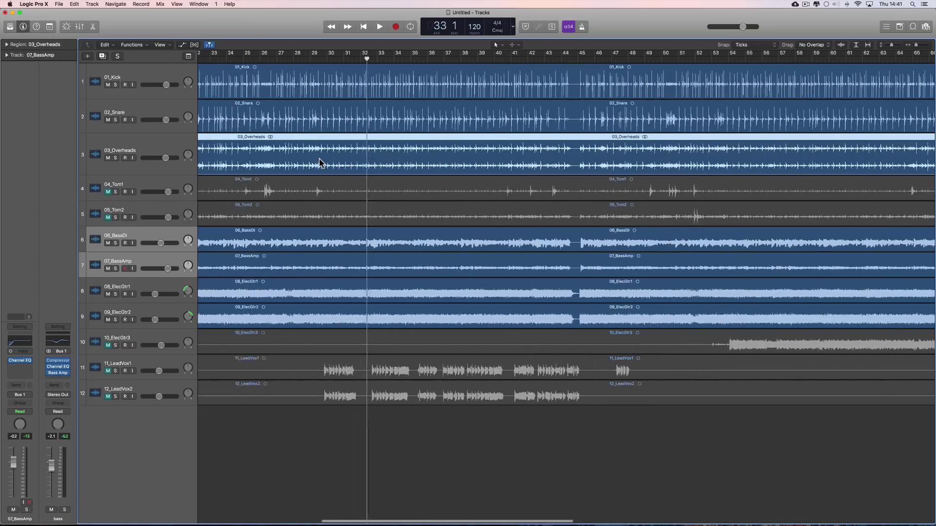
pyautogui.hscroll(-6, 320, 164)
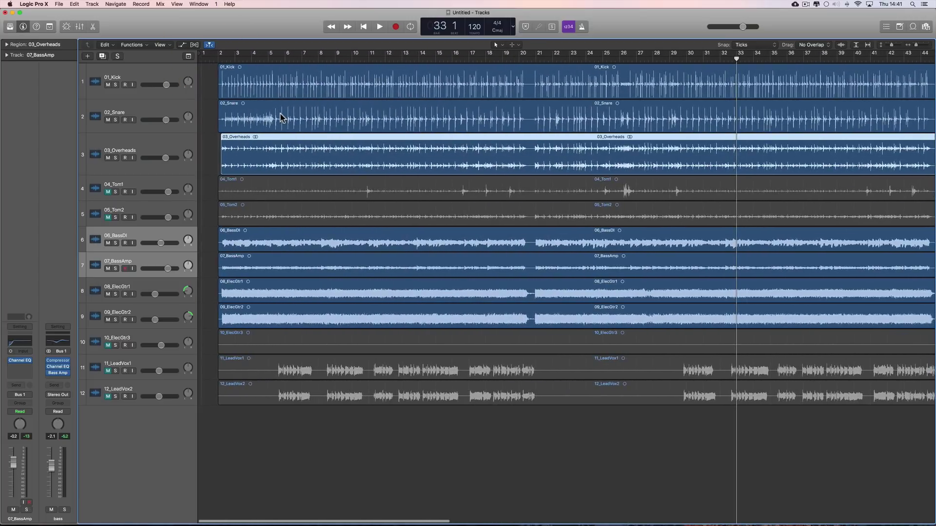
pyautogui.click(218, 56)
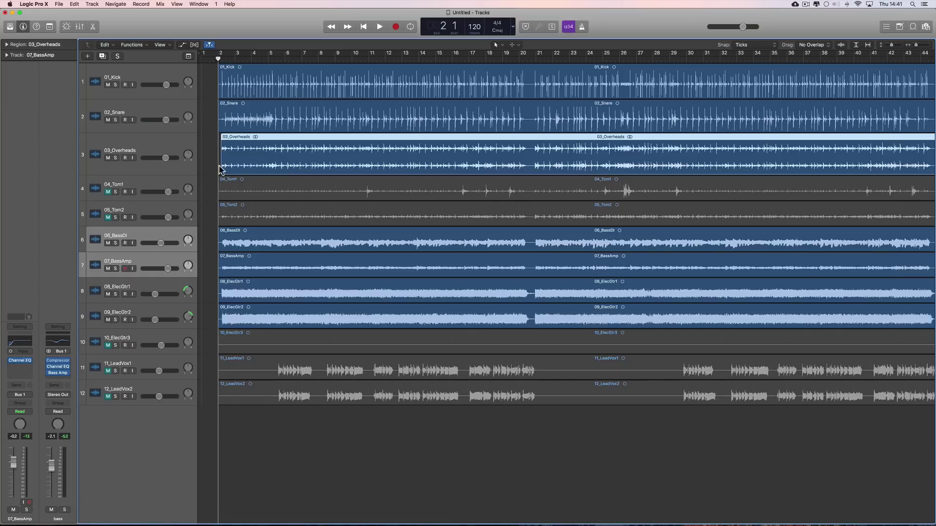
pyautogui.moveTo(222, 170); pyautogui.dragTo(225, 174)
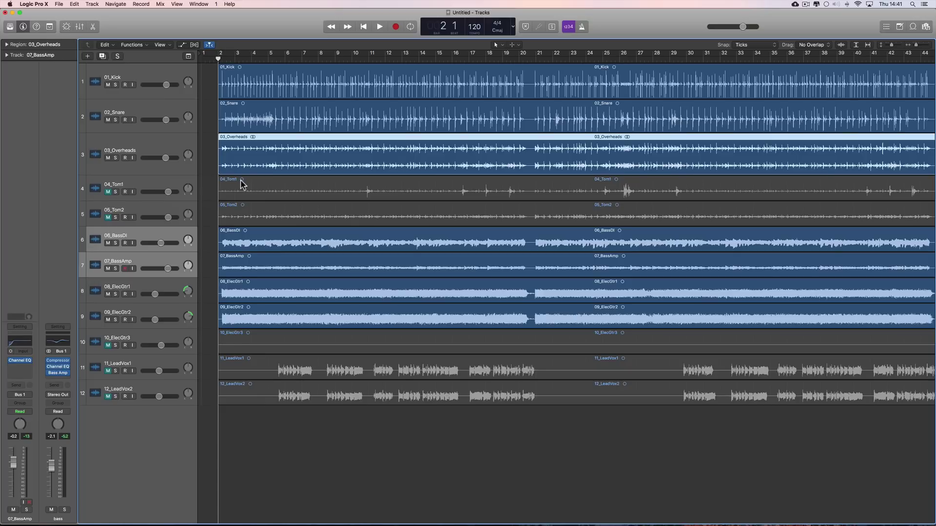
# Step: Unmute 04_Tom1 and 05_Tom2, play the mix from bar 2, and raise the 05_Tom2 level to 3.0 dB
pyautogui.press('space')
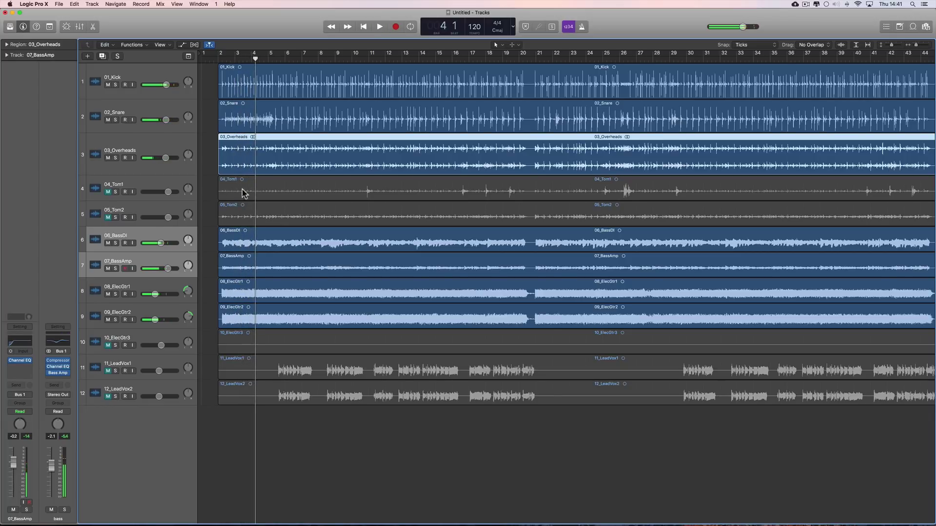
pyautogui.moveTo(108, 192); pyautogui.dragTo(109, 210)
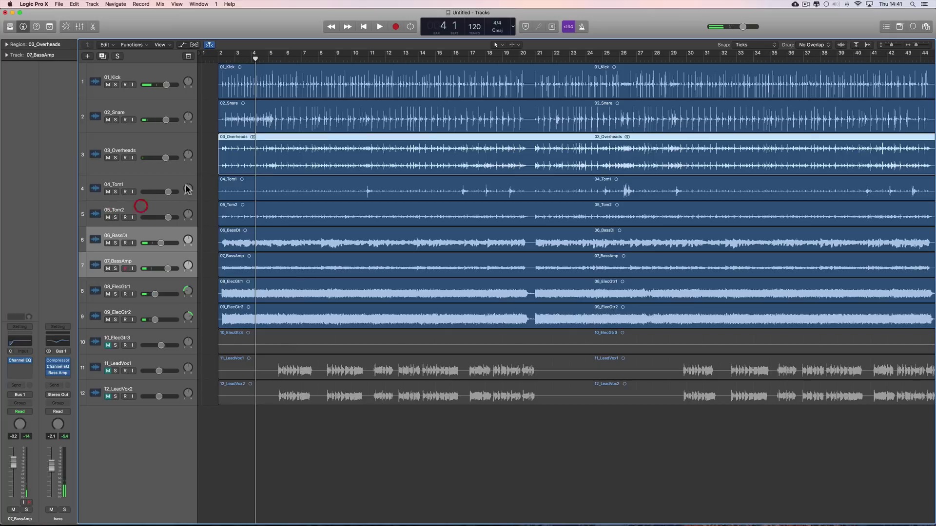
pyautogui.click(219, 59)
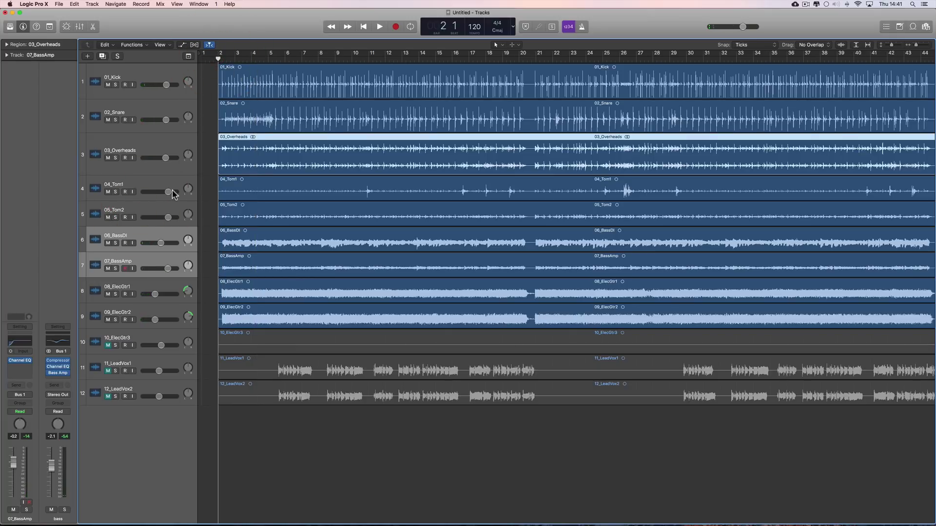
pyautogui.press('space')
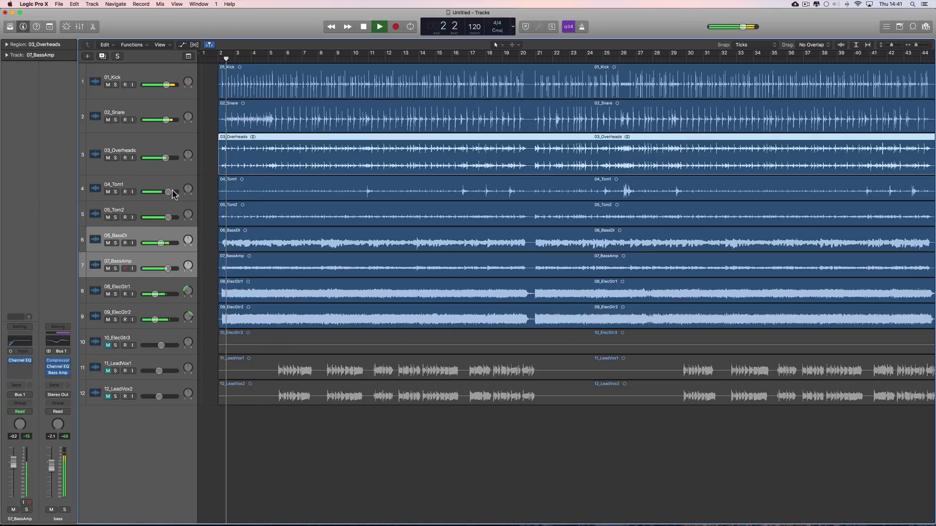
pyautogui.moveTo(175, 218); pyautogui.dragTo(180, 216)
# Step: Solo 05_Tom2 and 04_Tom1 together to hear them alone, stop playback, and clear both solos
pyautogui.click(116, 217)
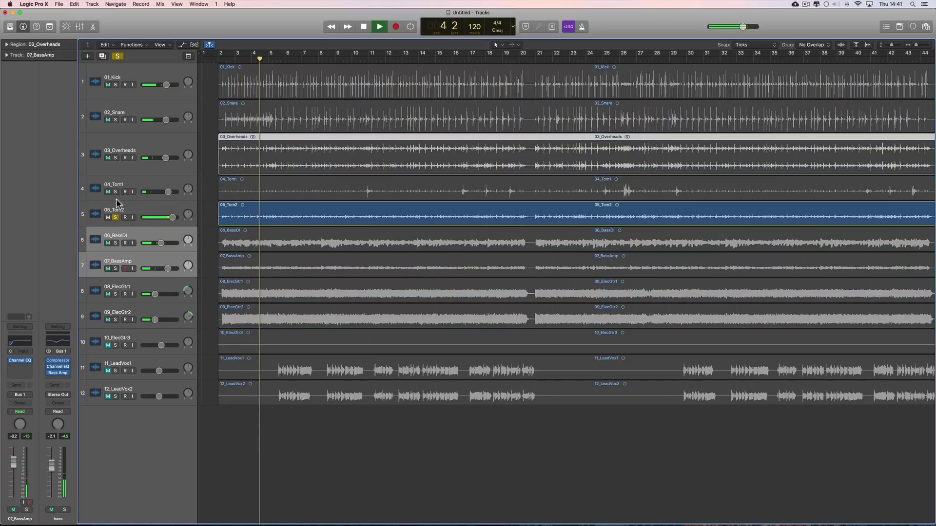
pyautogui.click(116, 192)
pyautogui.press('space')
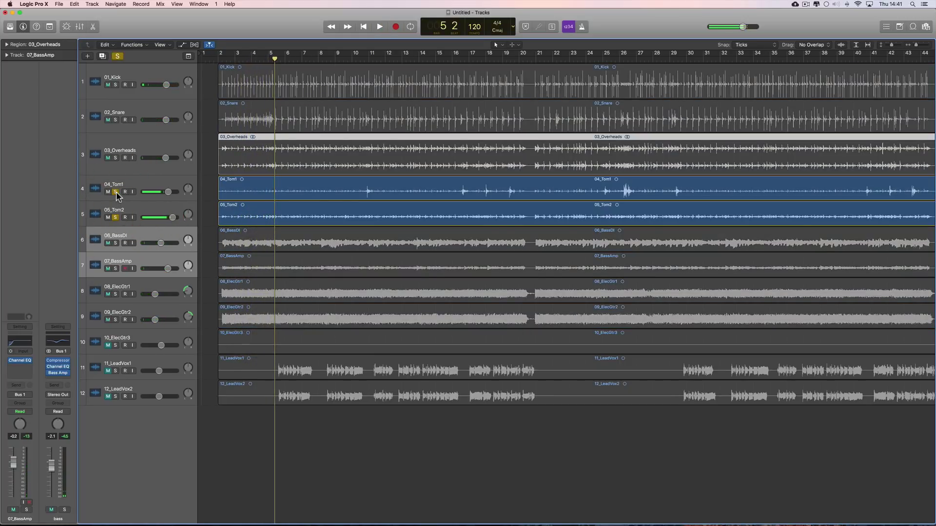
pyautogui.click(116, 213)
pyautogui.click(116, 192)
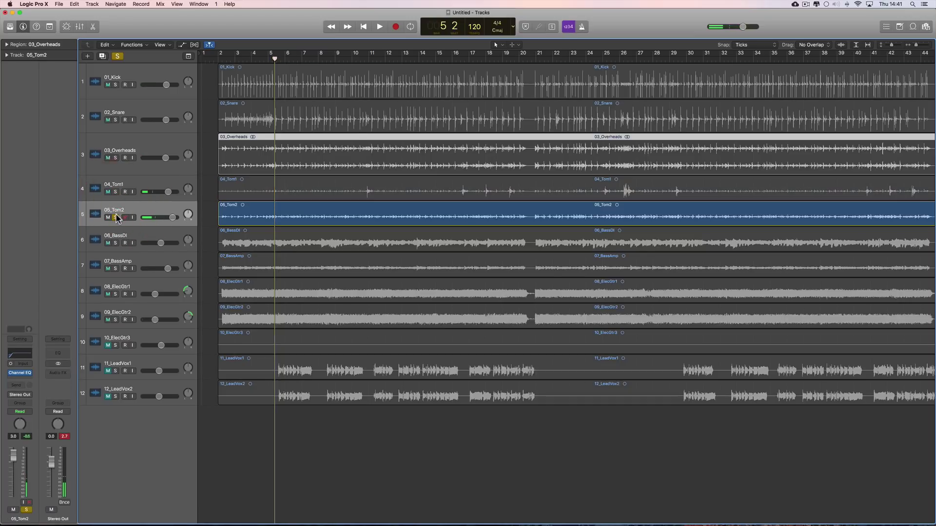
pyautogui.click(116, 218)
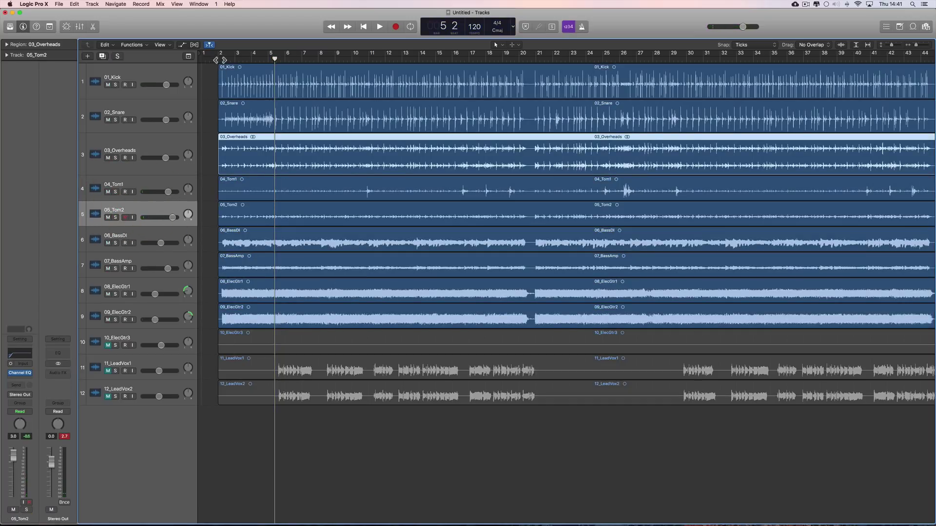
# Step: Play the mix from bar 2 and mute 04_Tom1 and 05_Tom2 while it runs
pyautogui.click(222, 58)
pyautogui.press('space')
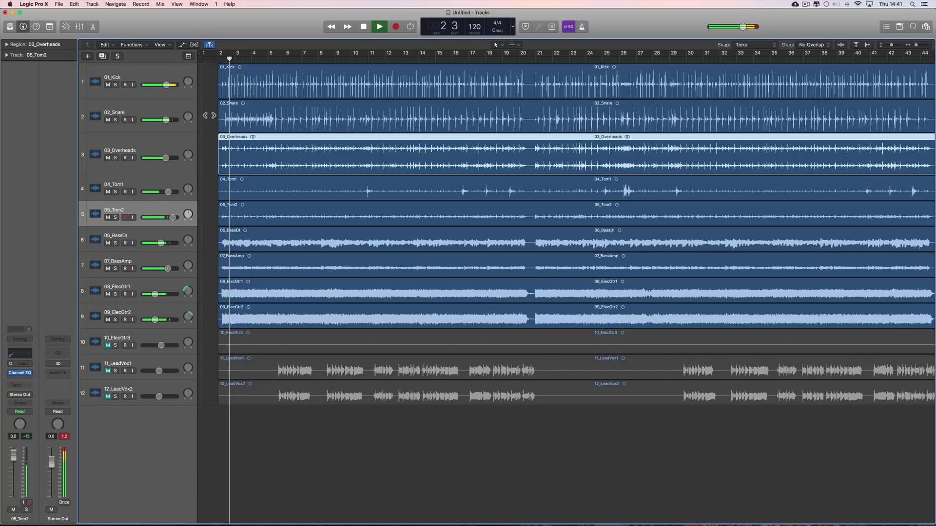
pyautogui.click(107, 192)
pyautogui.click(108, 217)
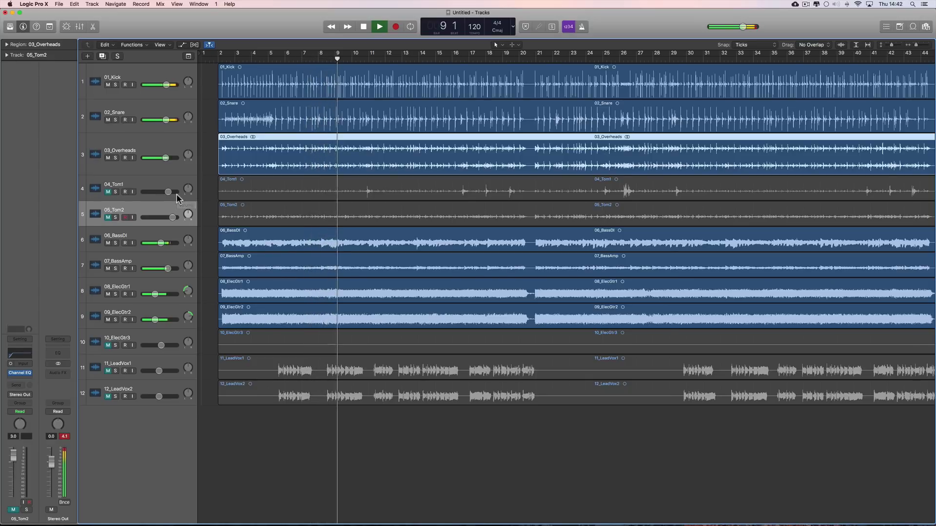
# Step: Stop playback and show the mixer, enlarged enough to see the full channel strips
pyautogui.press('space')
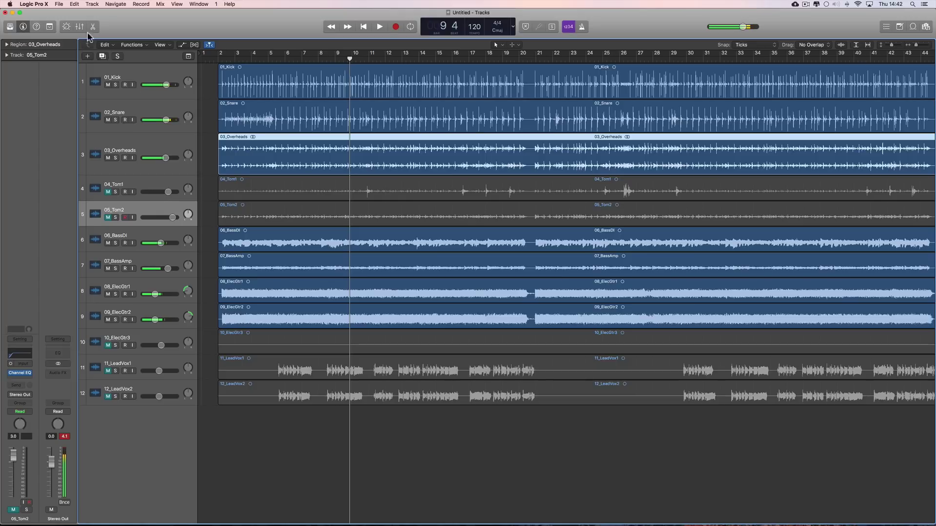
pyautogui.press('x')
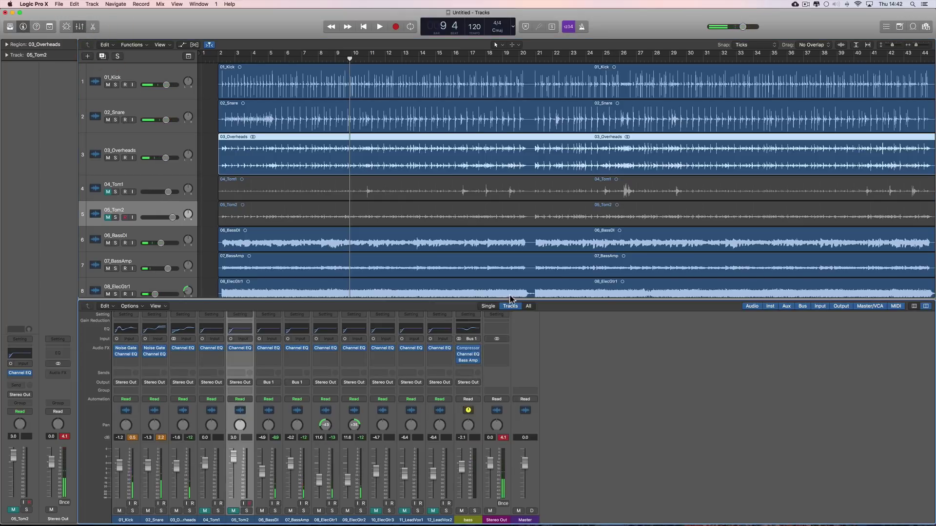
pyautogui.moveTo(529, 299); pyautogui.dragTo(535, 249)
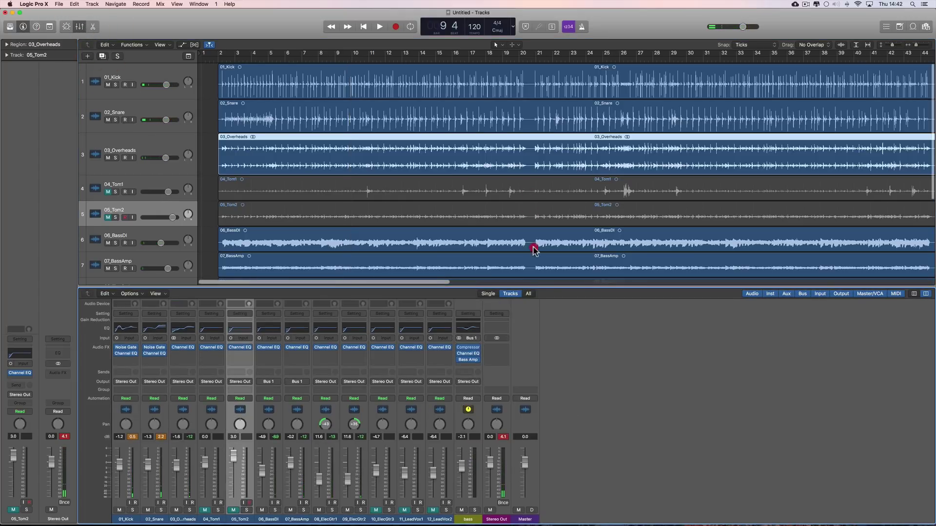
pyautogui.click(477, 504)
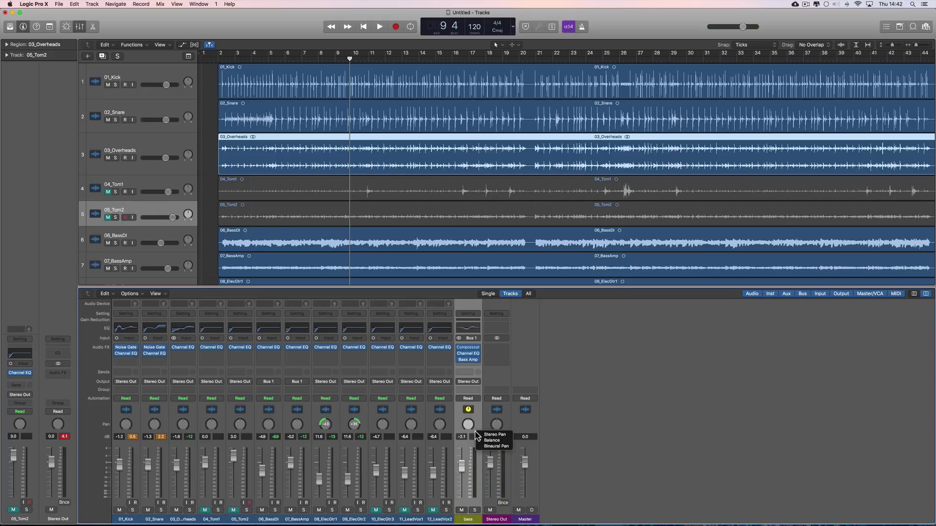
pyautogui.rightClick(472, 448)
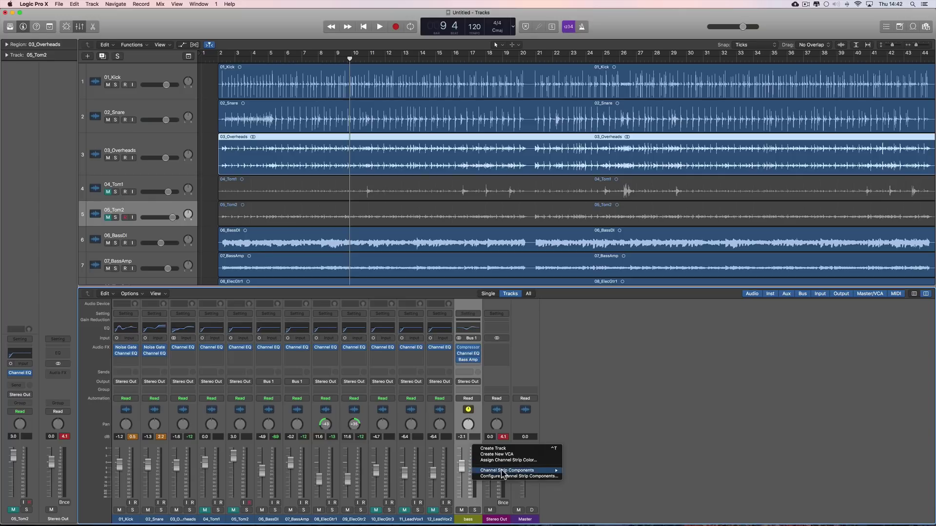
pyautogui.moveTo(505, 471)
pyautogui.click(580, 383)
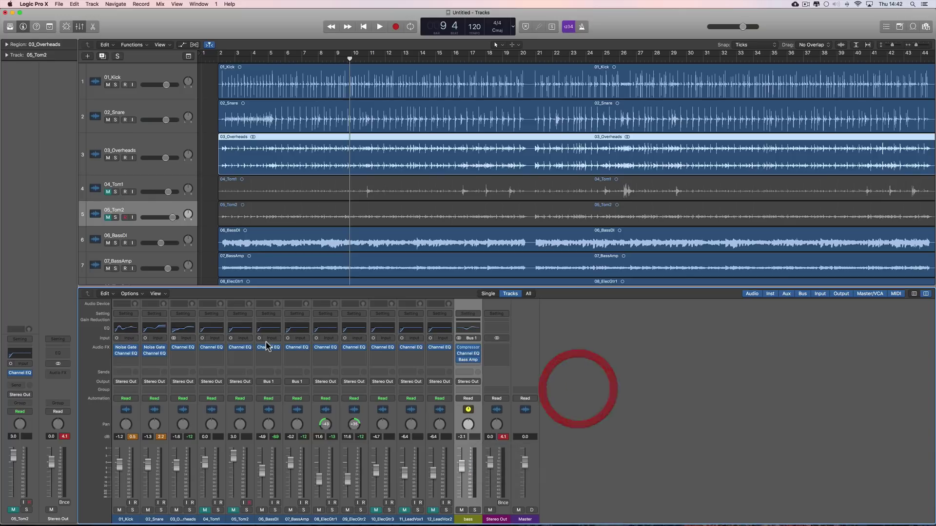
# Step: Create two new auxiliary channel strips in the mixer
pyautogui.click(144, 295)
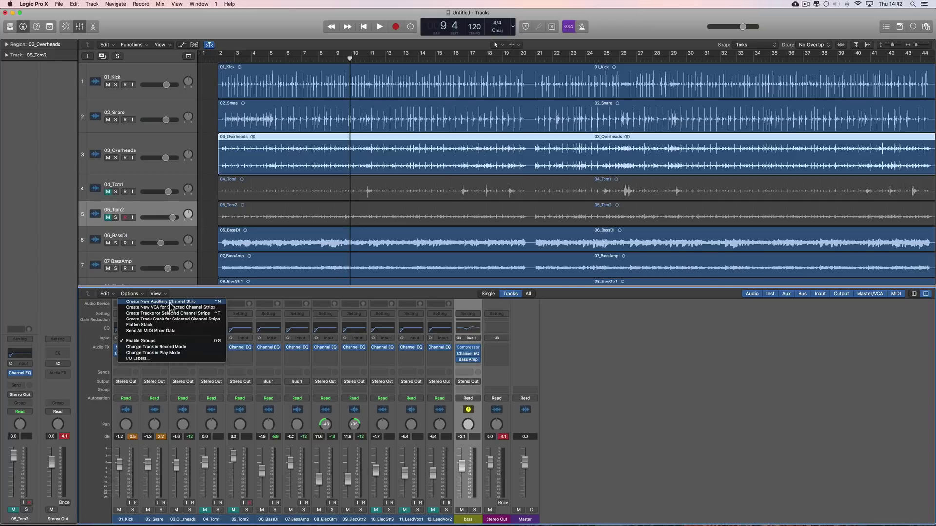
pyautogui.click(170, 302)
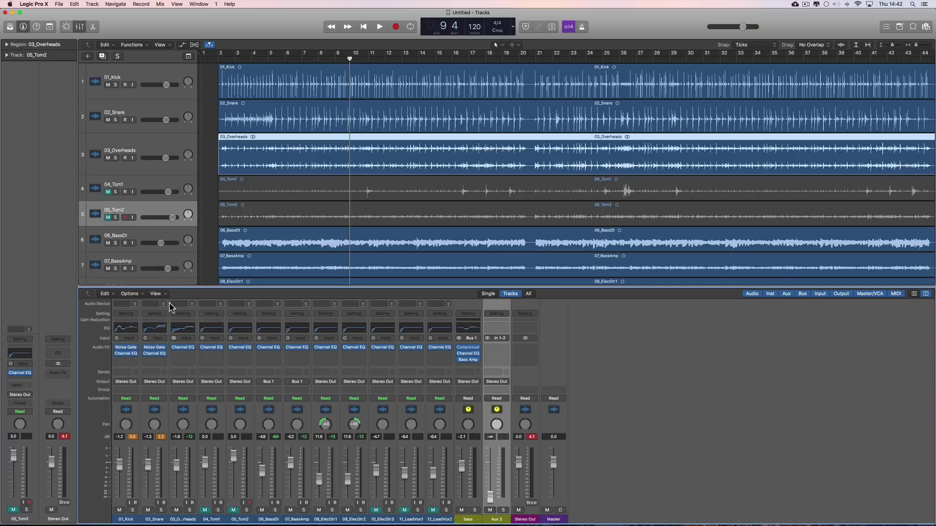
pyautogui.click(141, 295)
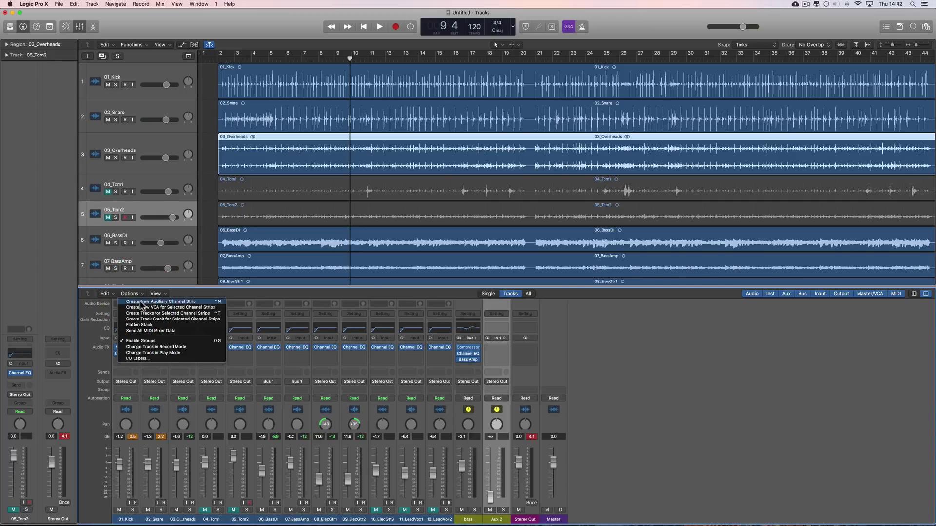
pyautogui.click(145, 303)
# Step: Rename the two new auxiliary channel strips as "reverb 1" and "reverb 2"
pyautogui.click(494, 520)
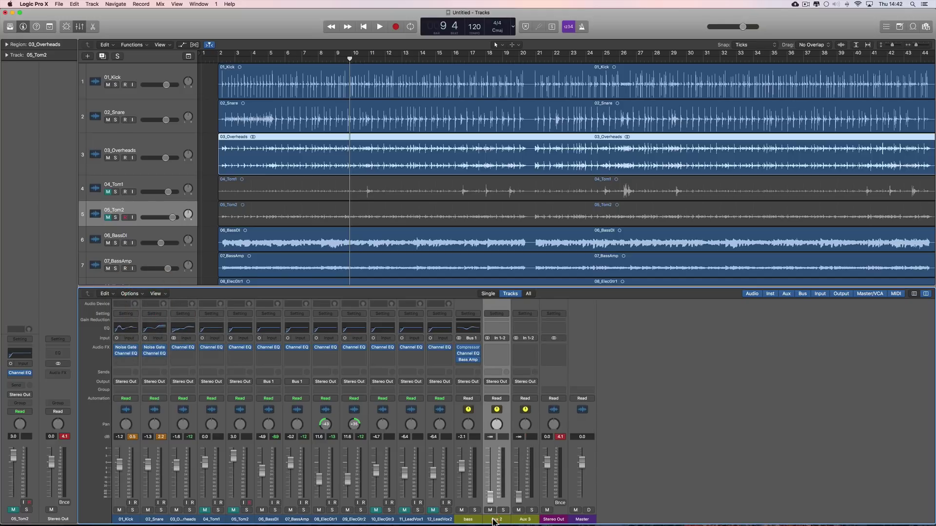
pyautogui.doubleClick(495, 521)
pyautogui.press('Return')
pyautogui.click(525, 519)
pyautogui.doubleClick(525, 520)
pyautogui.write('reverb 2')
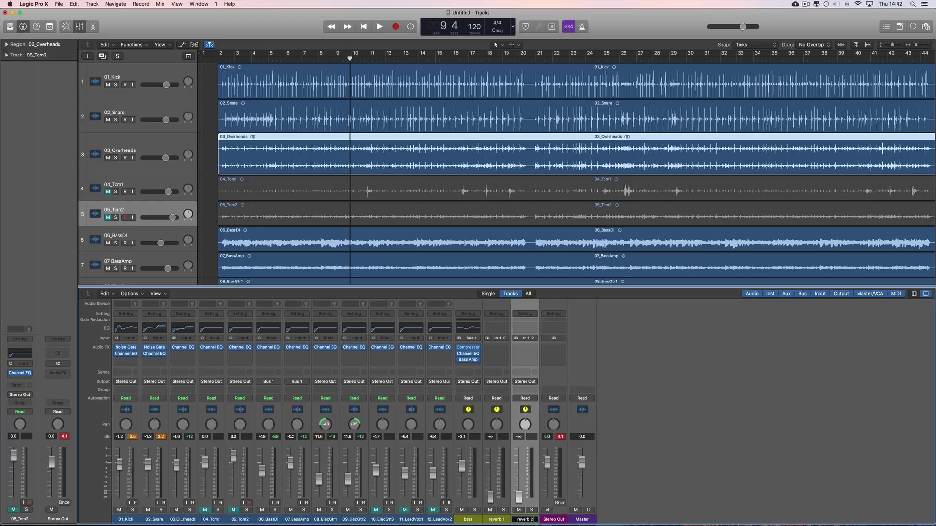
pyautogui.press('Return')
# Step: Set the input of the reverb 1 strip to Bus 2 and the input of reverb 2 to Bus 3
pyautogui.click(497, 519)
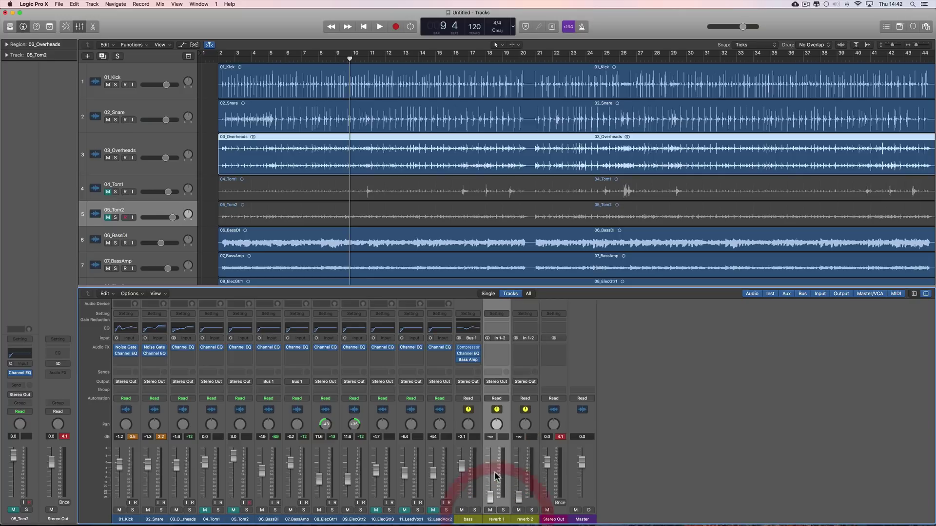
pyautogui.click(502, 338)
pyautogui.moveTo(507, 363)
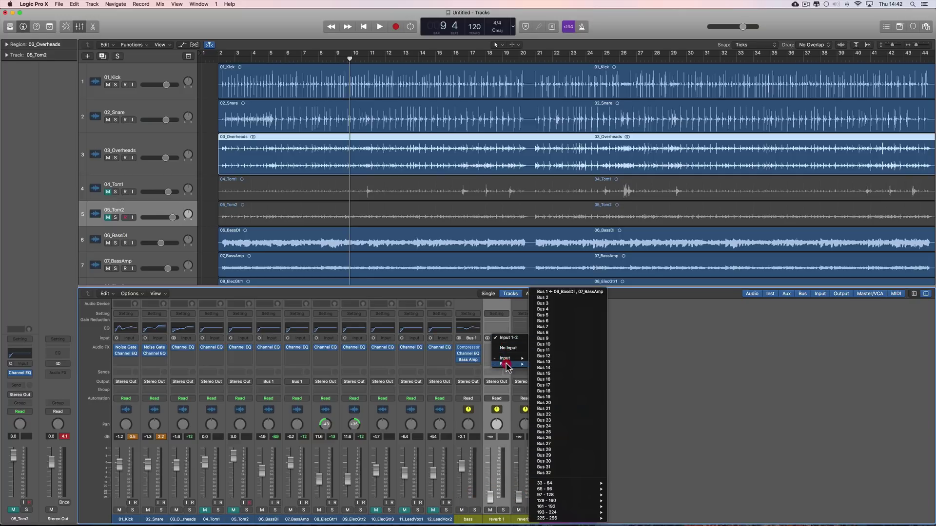
pyautogui.click(561, 298)
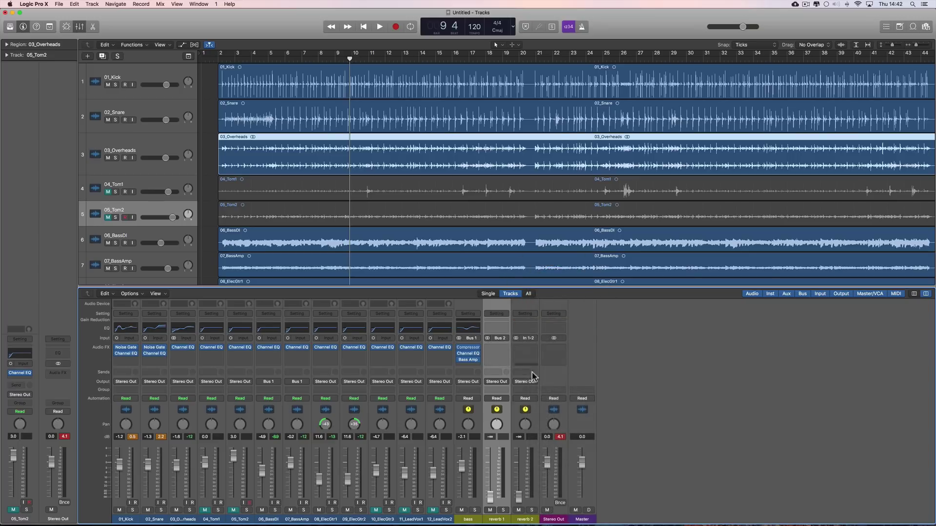
pyautogui.click(526, 519)
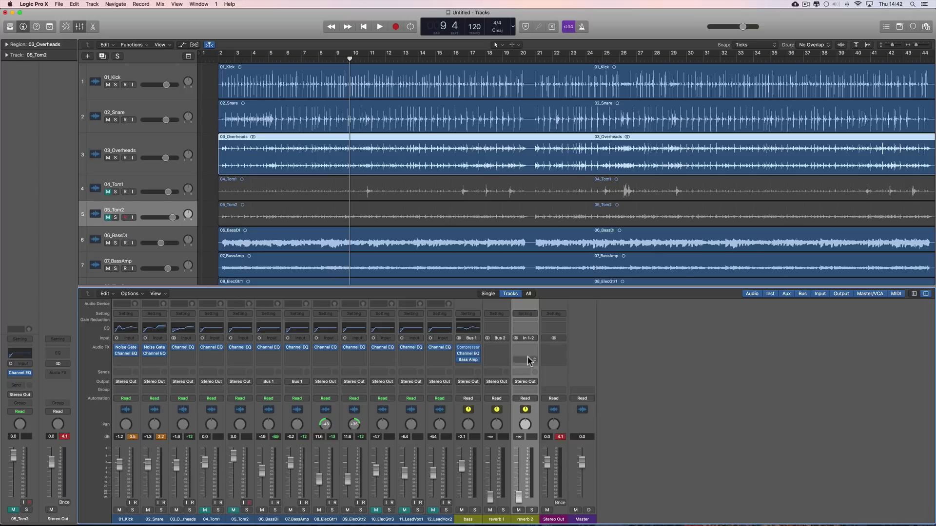
pyautogui.click(526, 339)
pyautogui.moveTo(533, 364)
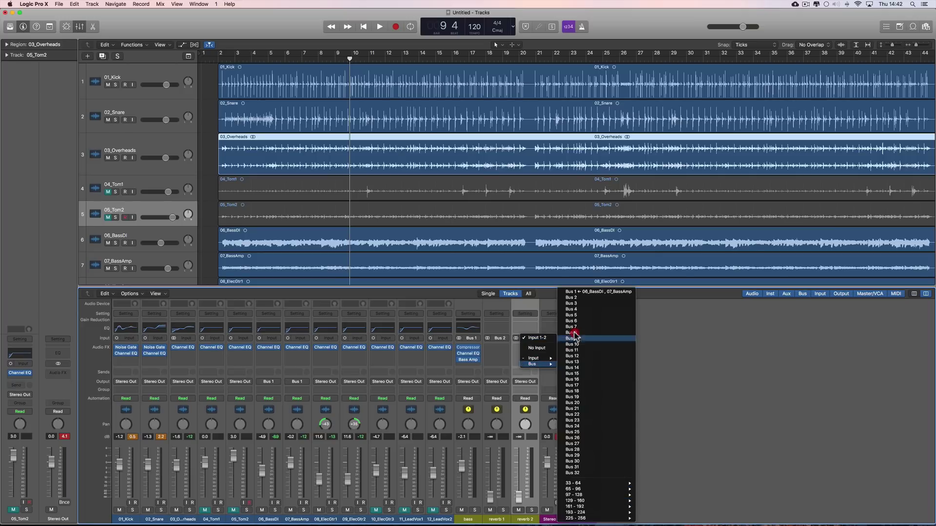
pyautogui.click(579, 305)
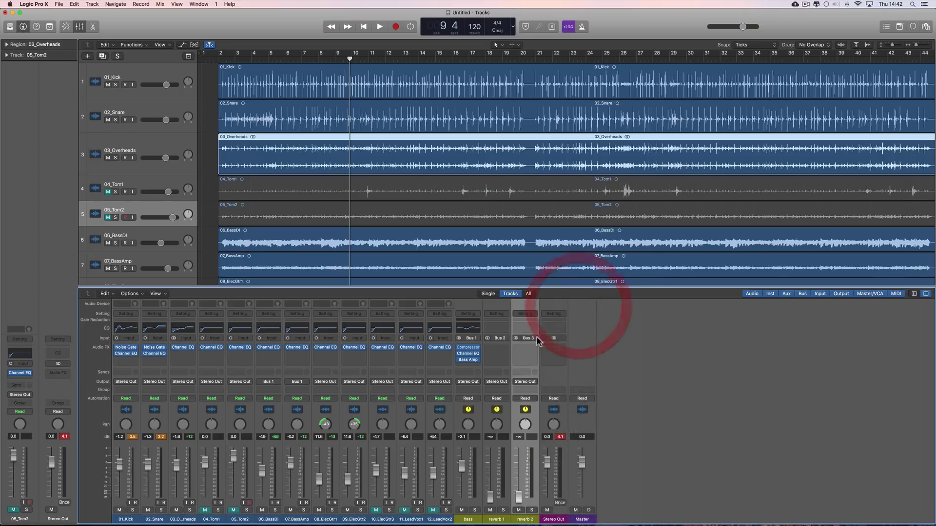
# Step: Review the reverb 1 and reverb 2 strips and their bus input assignments
pyautogui.click(502, 520)
pyautogui.click(519, 519)
pyautogui.click(502, 520)
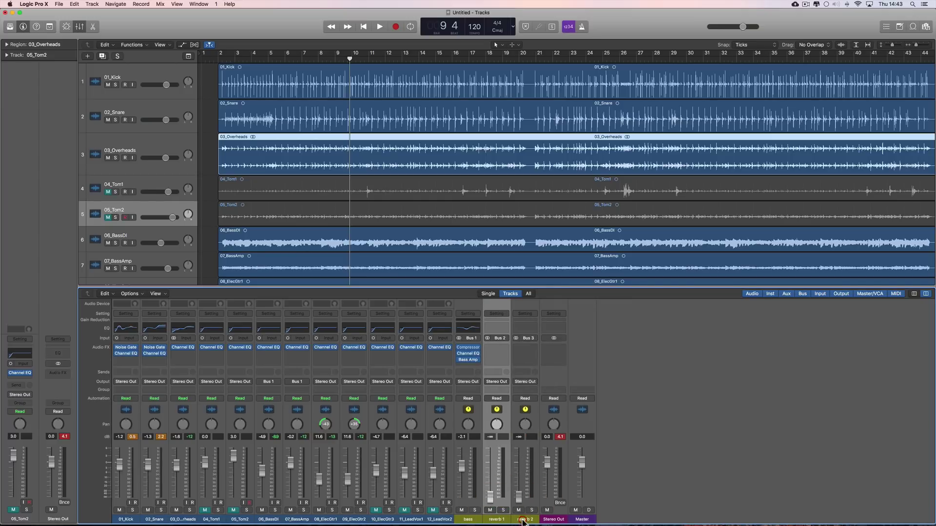
pyautogui.click(523, 520)
pyautogui.click(503, 520)
pyautogui.click(524, 519)
pyautogui.click(503, 520)
pyautogui.click(499, 337)
pyautogui.click(530, 339)
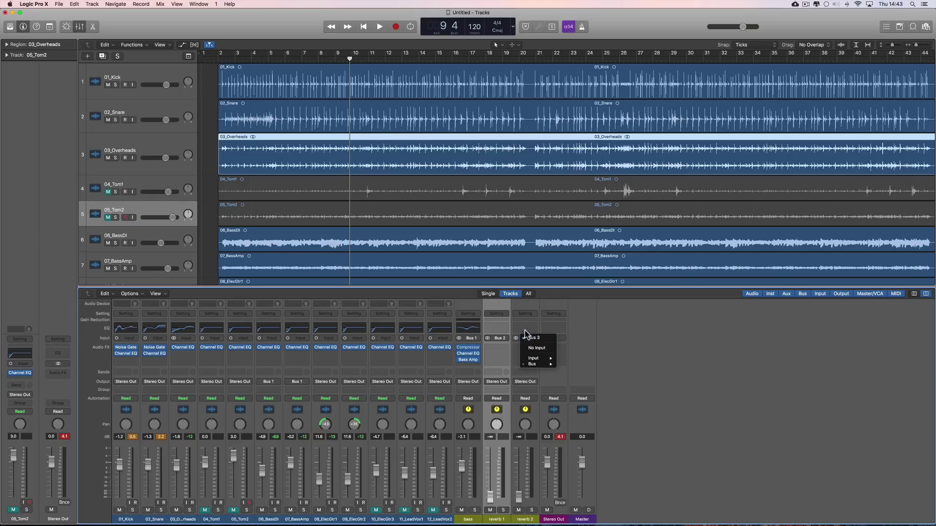
pyautogui.click(525, 333)
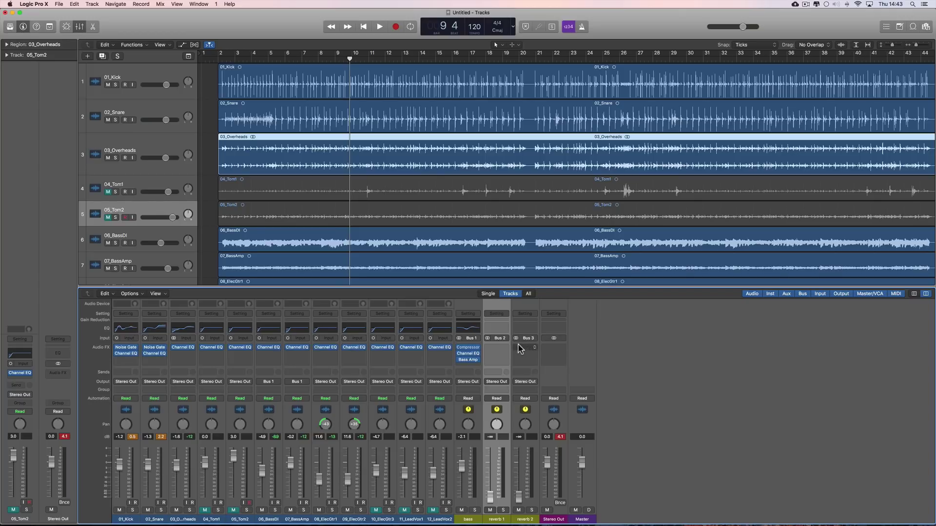
# Step: Insert Space Designer on both the reverb 1 and reverb 2 auxiliary strips
pyautogui.click(502, 347)
pyautogui.moveTo(504, 466)
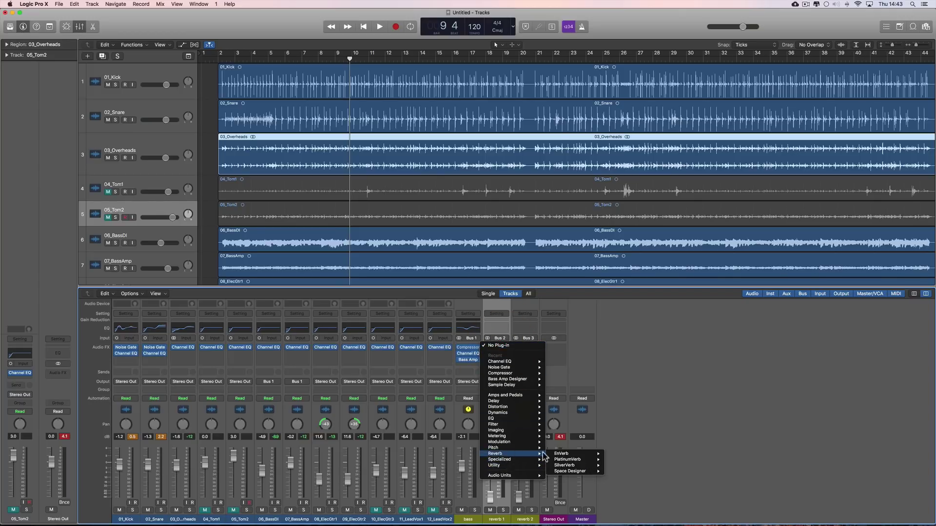
pyautogui.moveTo(573, 475)
pyautogui.click(618, 472)
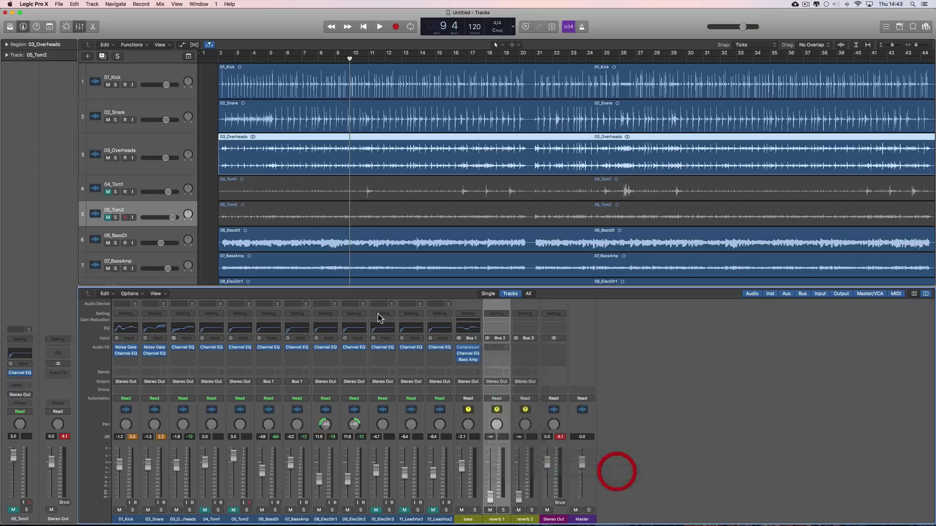
pyautogui.click(527, 347)
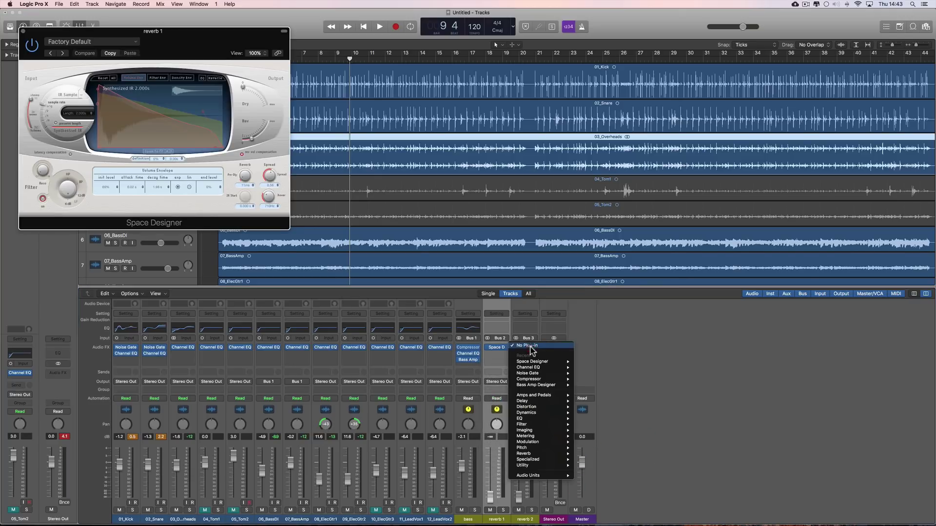
pyautogui.moveTo(531, 461)
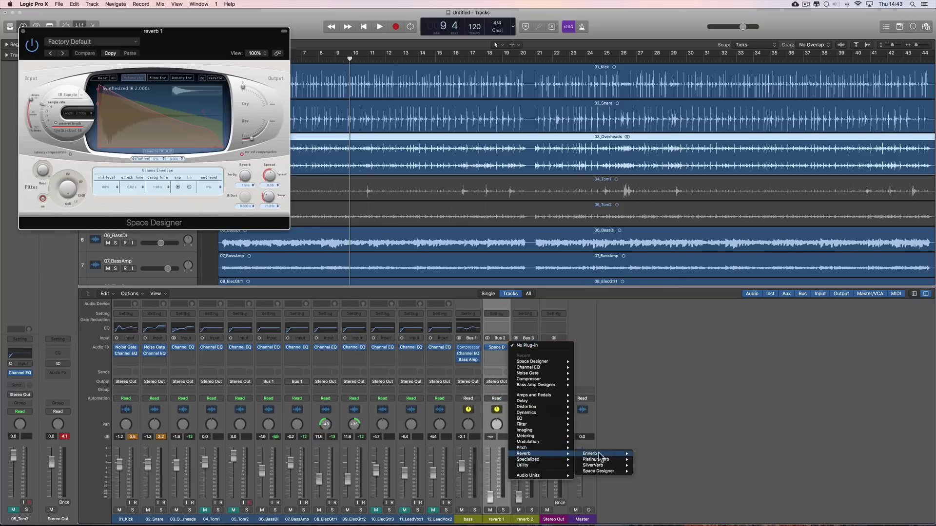
pyautogui.moveTo(602, 471)
pyautogui.click(648, 472)
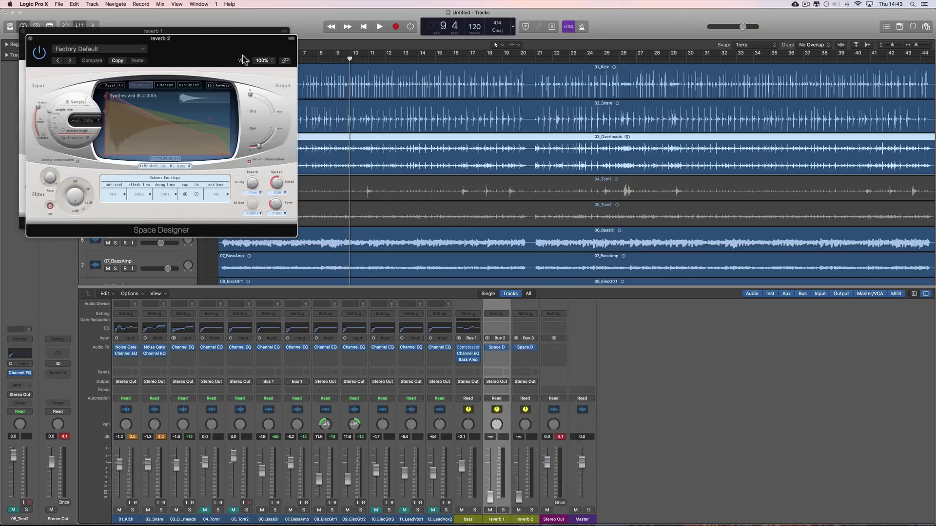
# Step: Arrange the two Space Designer windows side by side, with reverb 1 beside reverb 2
pyautogui.moveTo(372, 90); pyautogui.dragTo(580, 39)
pyautogui.moveTo(266, 31); pyautogui.dragTo(310, 52)
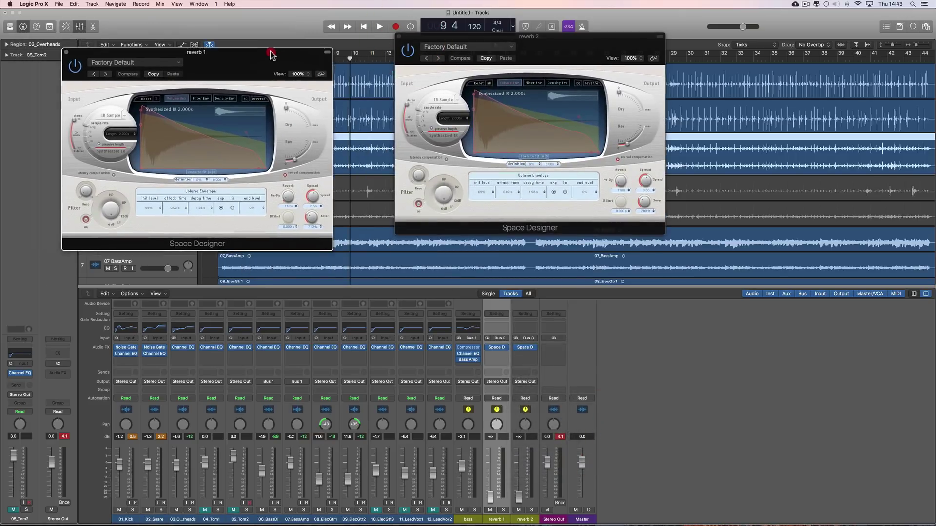
pyautogui.moveTo(495, 35); pyautogui.dragTo(496, 44)
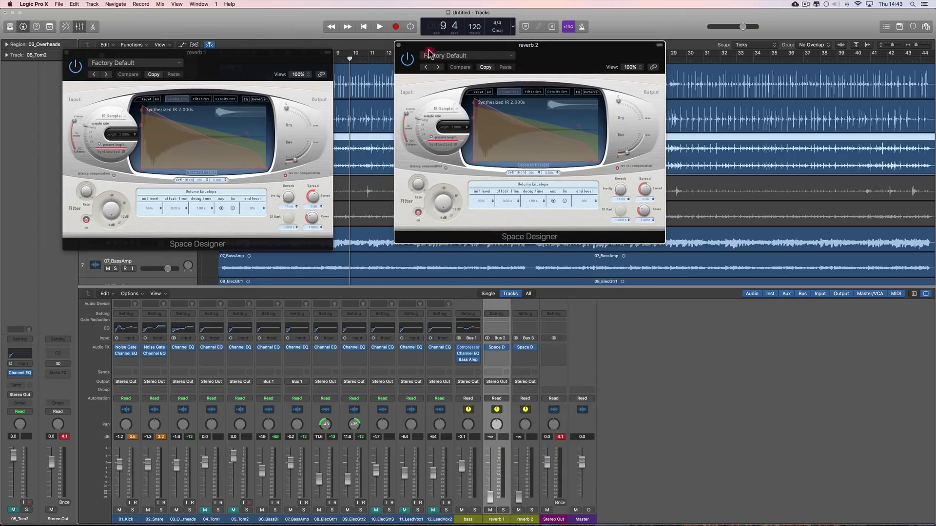
# Step: Load the small-room preset 0.5s Drum Chamber Full into reverb 1's Space Designer
pyautogui.click(144, 64)
pyautogui.moveTo(126, 174)
pyautogui.moveTo(128, 191)
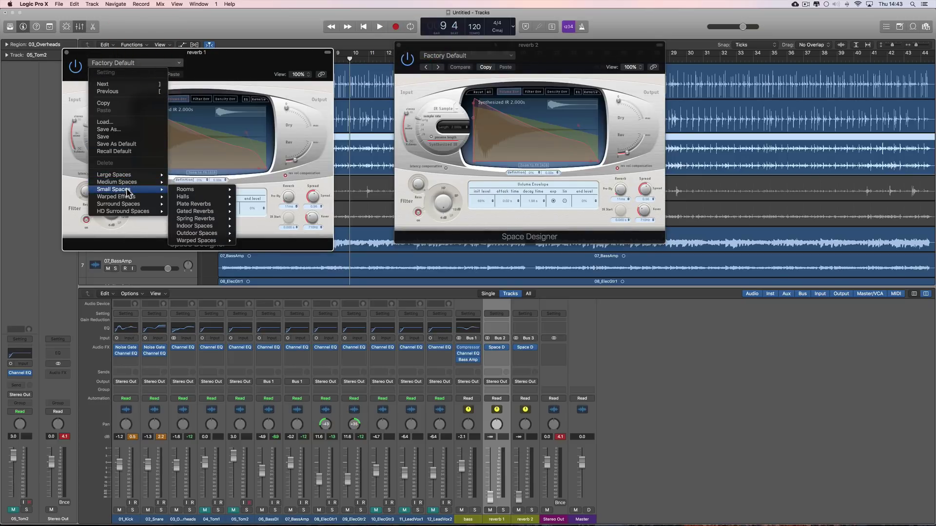
pyautogui.moveTo(185, 195)
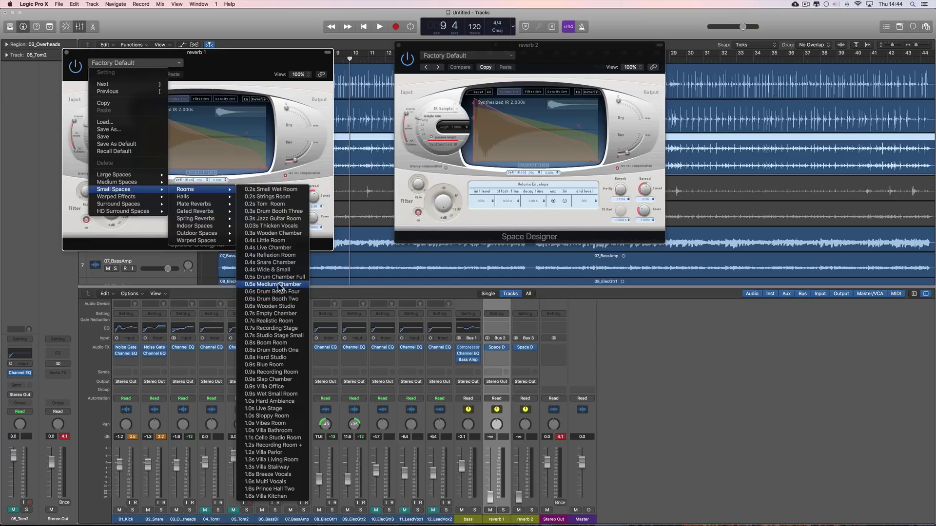
pyautogui.click(279, 277)
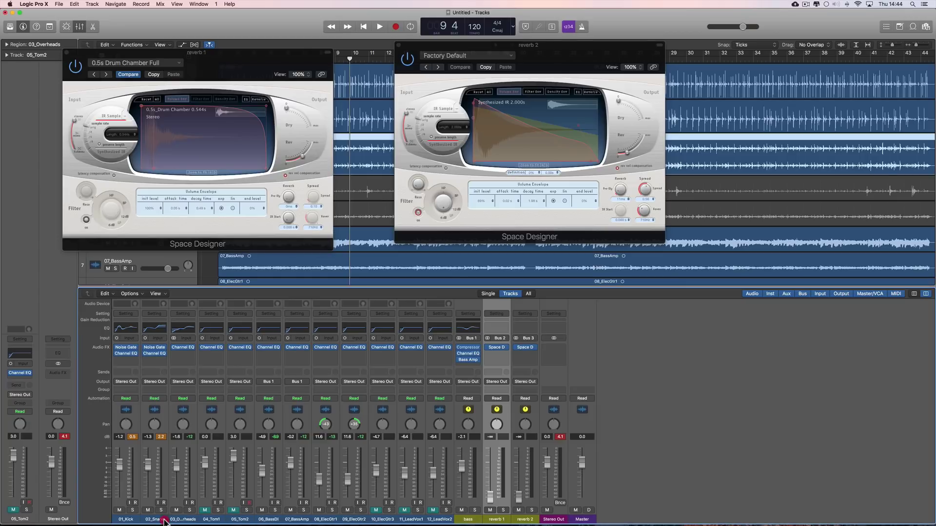
# Step: Add a Bus 2 send to the 02_Snare strip and raise its level to about +2.2 dB
pyautogui.click(153, 502)
pyautogui.click(154, 372)
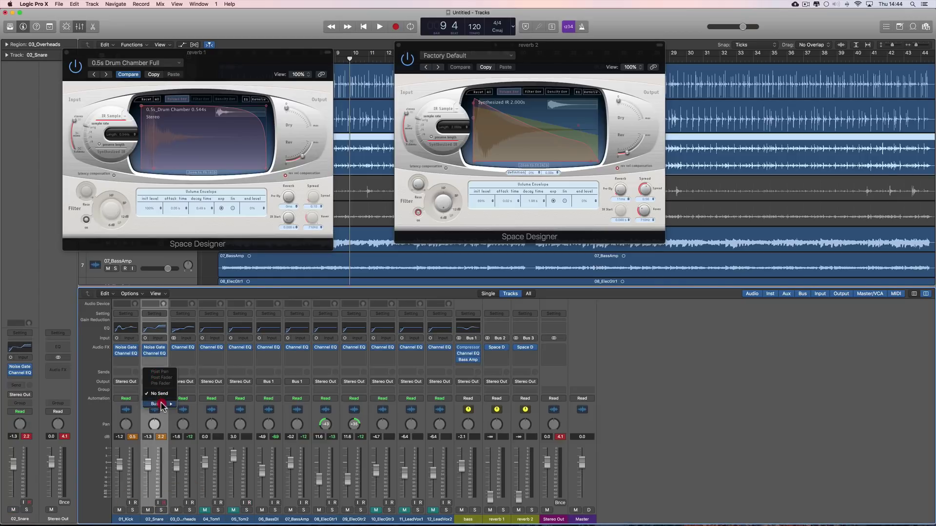
pyautogui.moveTo(157, 404)
pyautogui.click(208, 299)
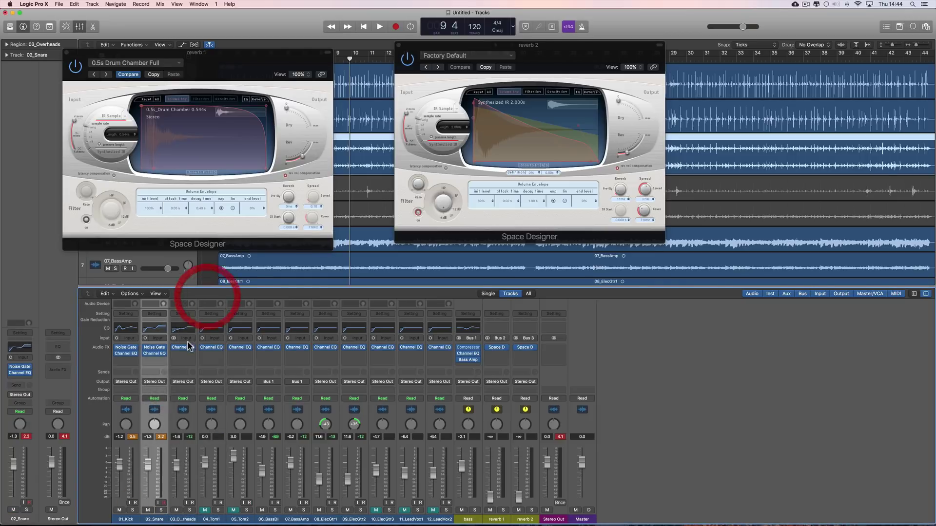
pyautogui.moveTo(164, 369); pyautogui.dragTo(163, 313)
# Step: Raise the reverb 1 fader to about -0.2 dB during playback and readjust the snare's Bus 2 send
pyautogui.press('space')
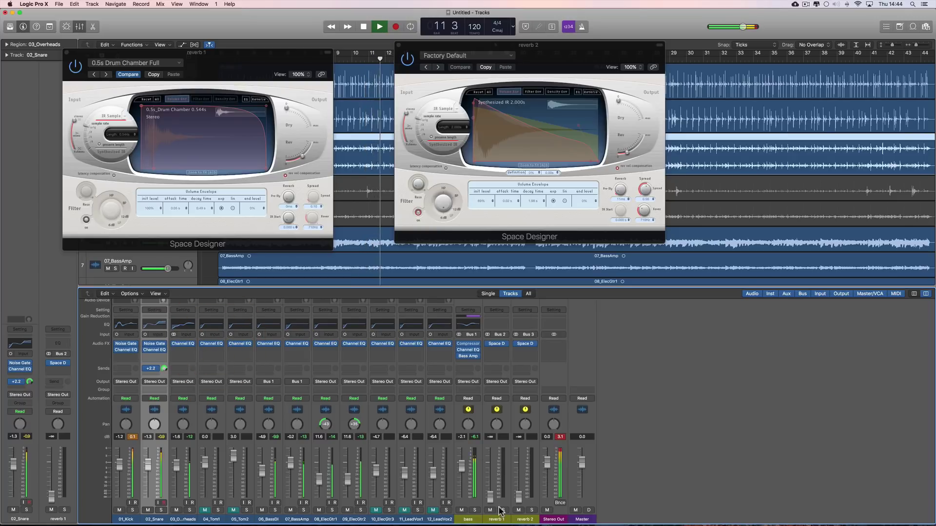
pyautogui.moveTo(490, 497); pyautogui.dragTo(490, 432)
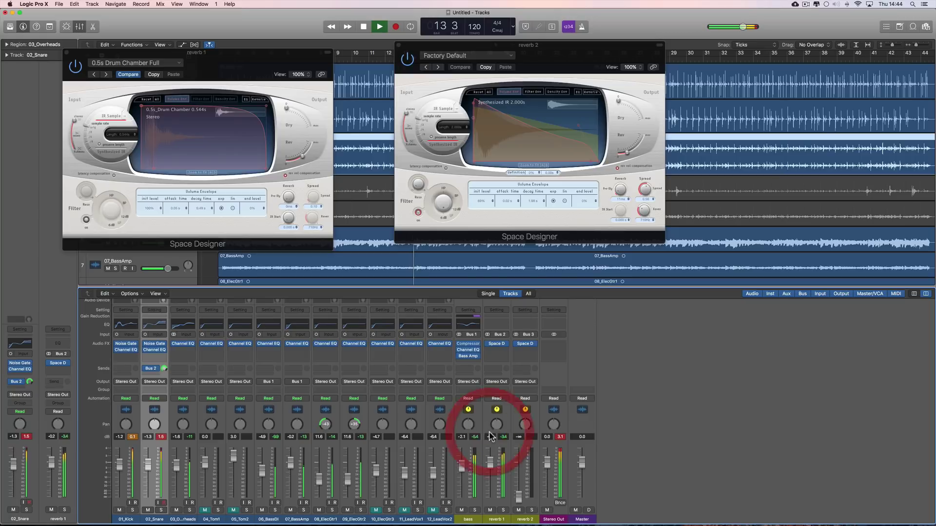
pyautogui.moveTo(164, 370); pyautogui.dragTo(172, 397)
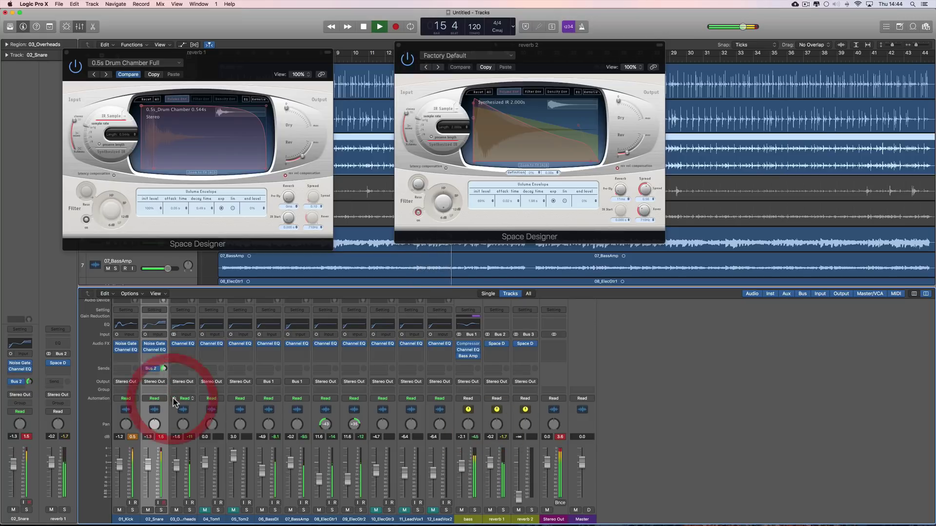
pyautogui.click(160, 354)
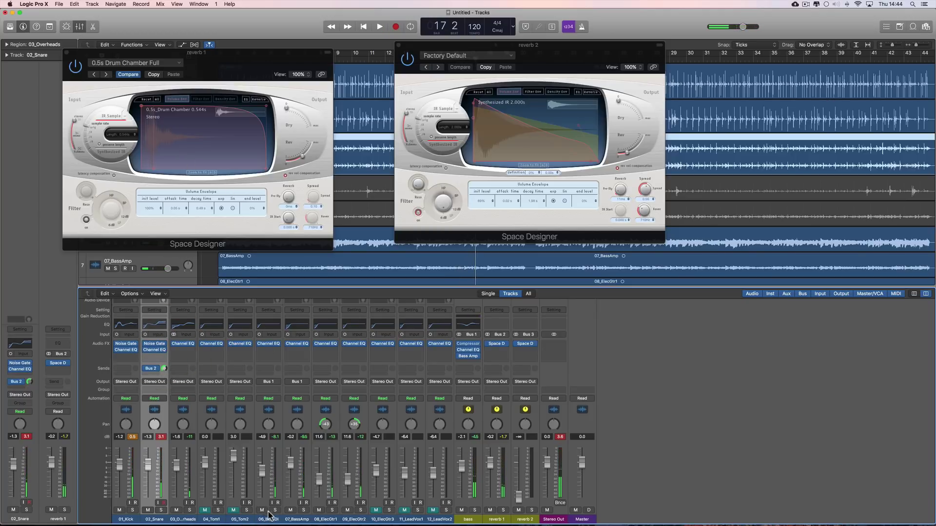
# Step: Mute both bass tracks and the first two electric guitars, and fine-tune the snare's Bus 2 send by ear
pyautogui.click(291, 511)
pyautogui.click(262, 511)
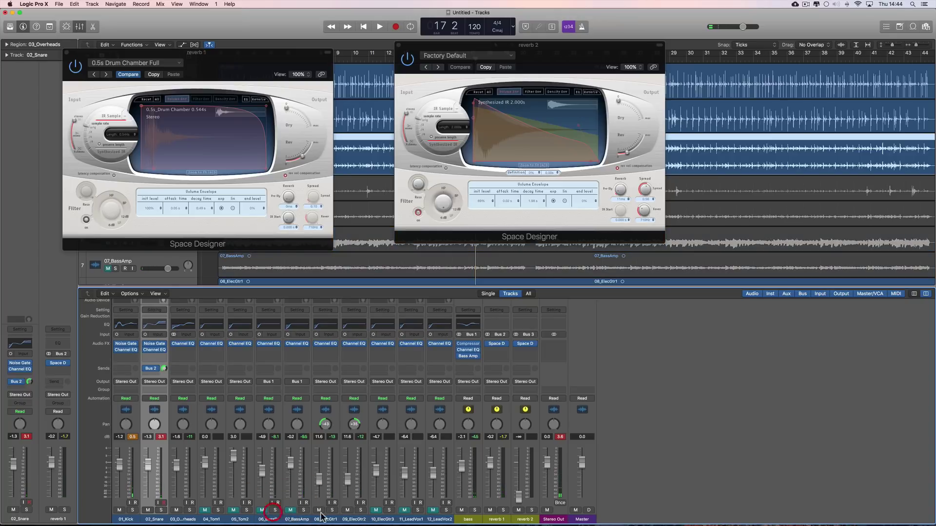
pyautogui.click(319, 511)
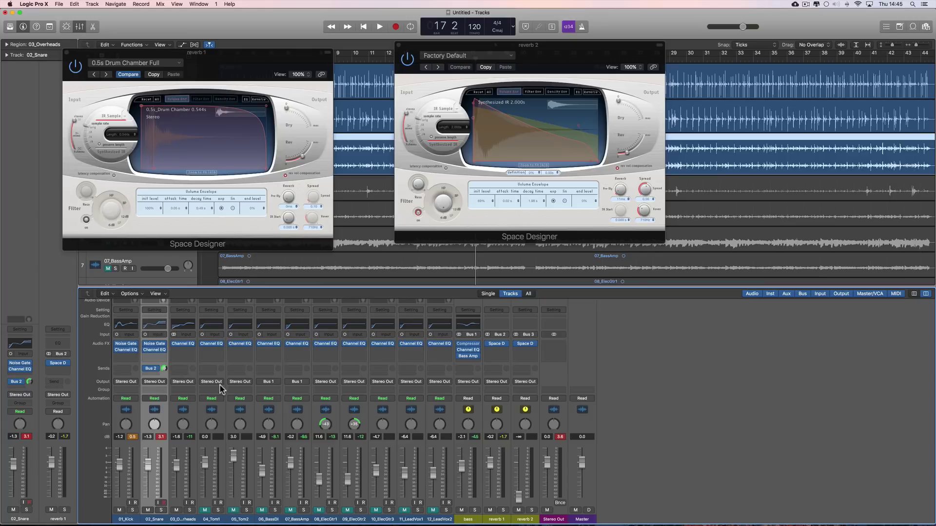
pyautogui.press('space')
pyautogui.moveTo(164, 369); pyautogui.dragTo(163, 368)
pyautogui.press('space')
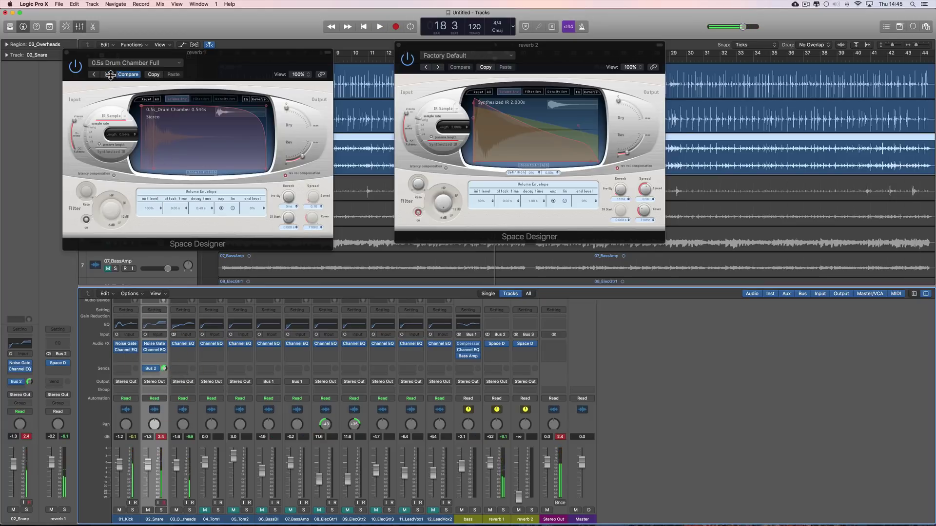
# Step: Audition the presets 0.4s Wide & Small, 0.4s Snare Chamber and 0.4s Reflexion Room in reverb 1
pyautogui.click(94, 74)
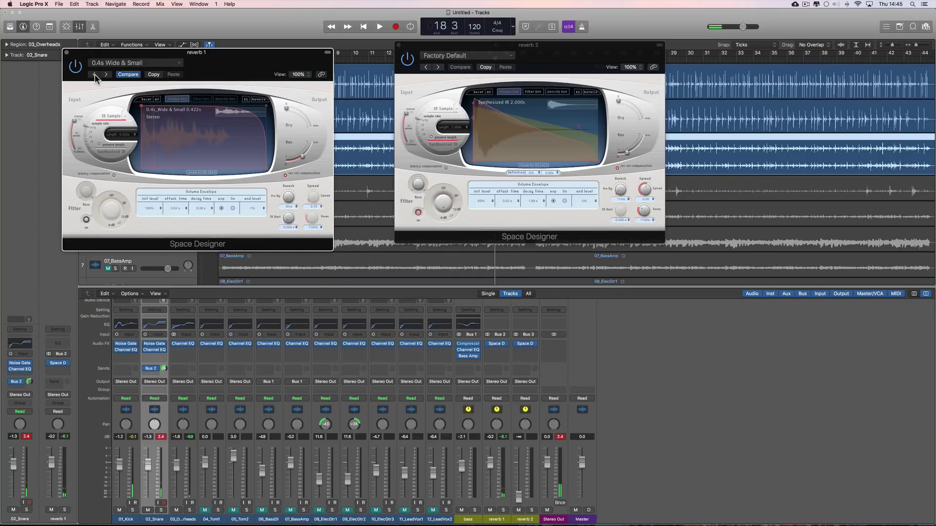
pyautogui.press('space')
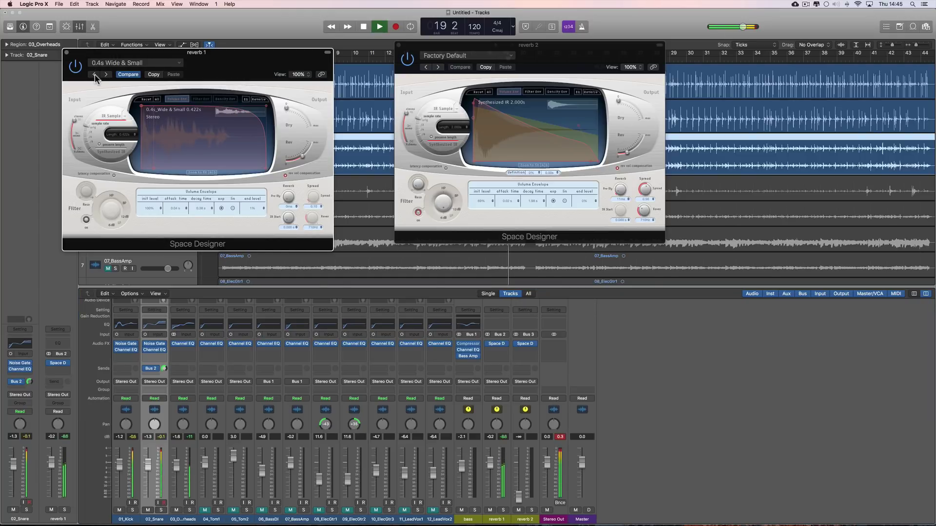
pyautogui.press('space')
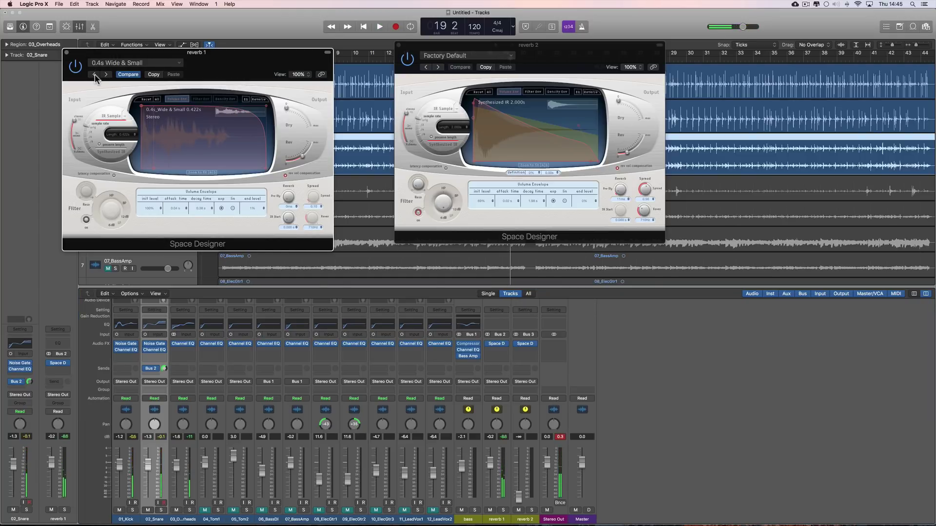
pyautogui.click(94, 74)
pyautogui.press('space')
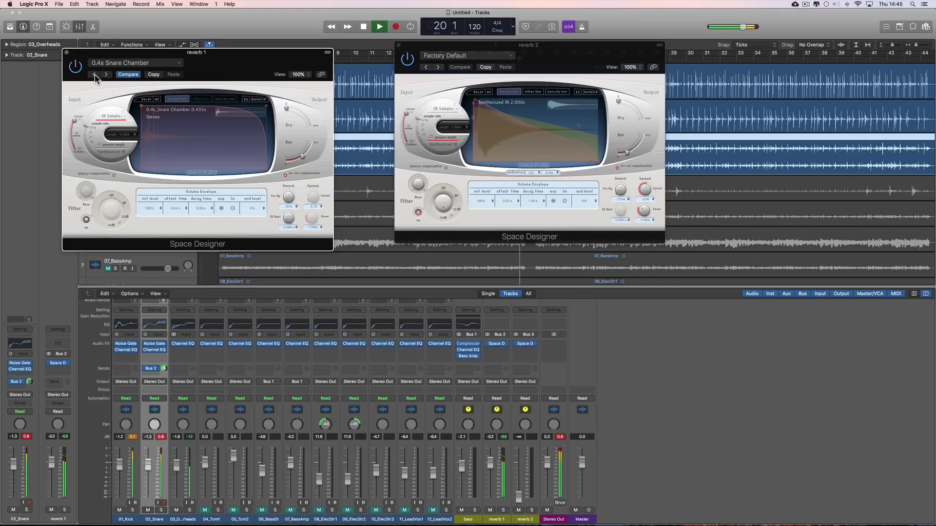
pyautogui.press('space')
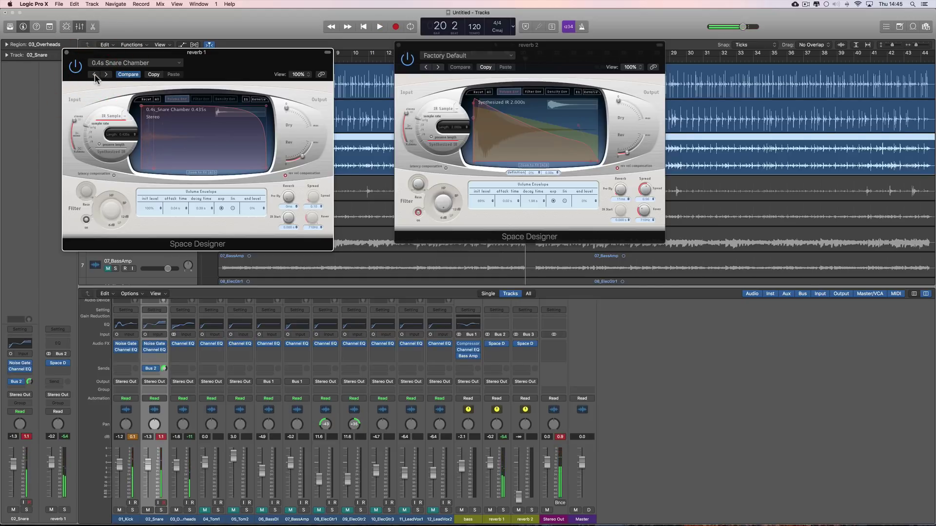
pyautogui.click(95, 74)
pyautogui.press('space')
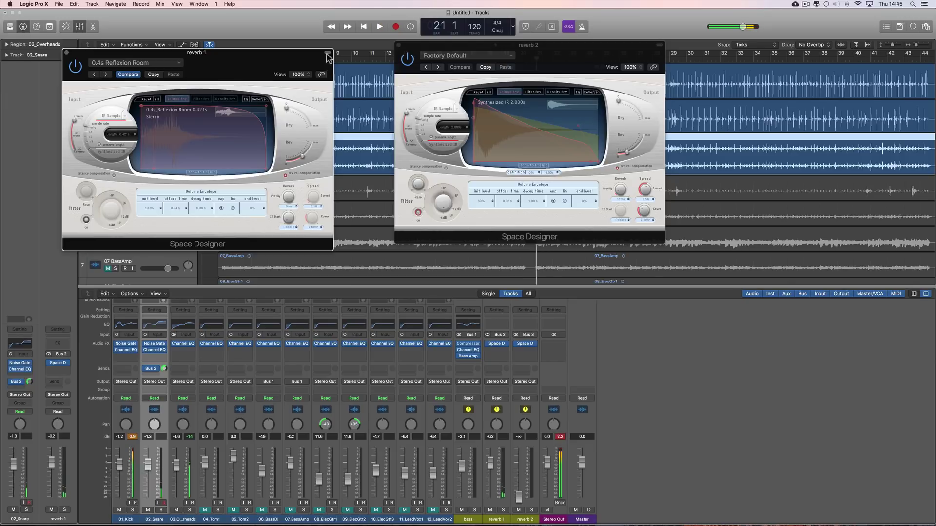
# Step: Replay from around bar 9 and audition reverb 1 with 0.4s Live Chamber, 0.4s Little Room and 0.3s Wooden Chamber
pyautogui.click(347, 61)
pyautogui.press('space')
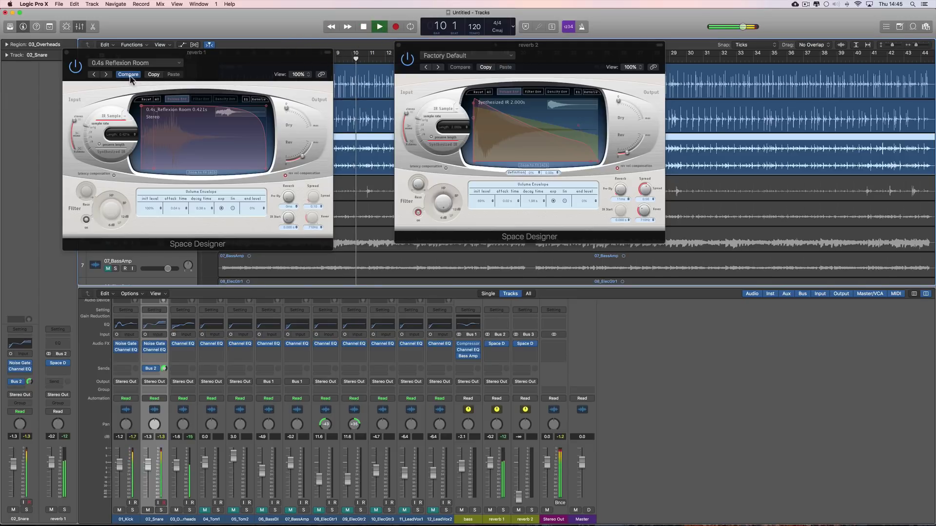
pyautogui.click(95, 74)
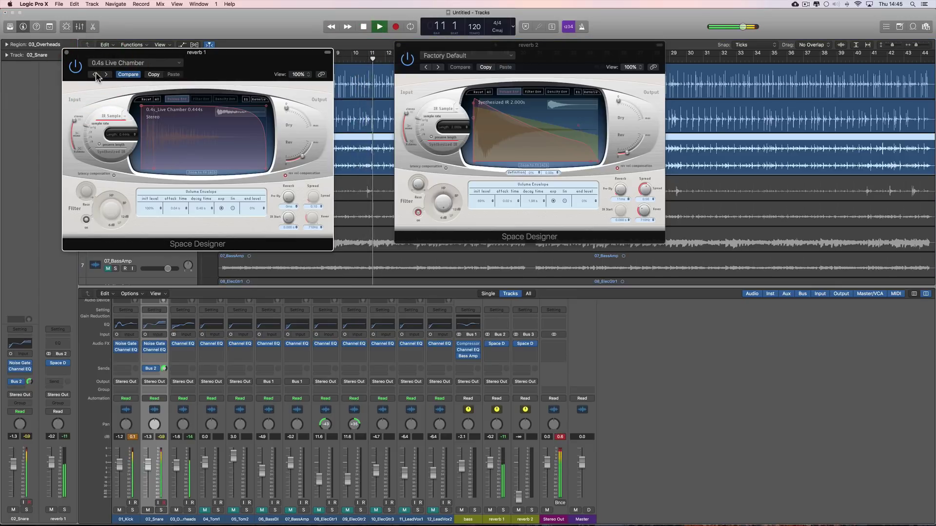
pyautogui.click(95, 74)
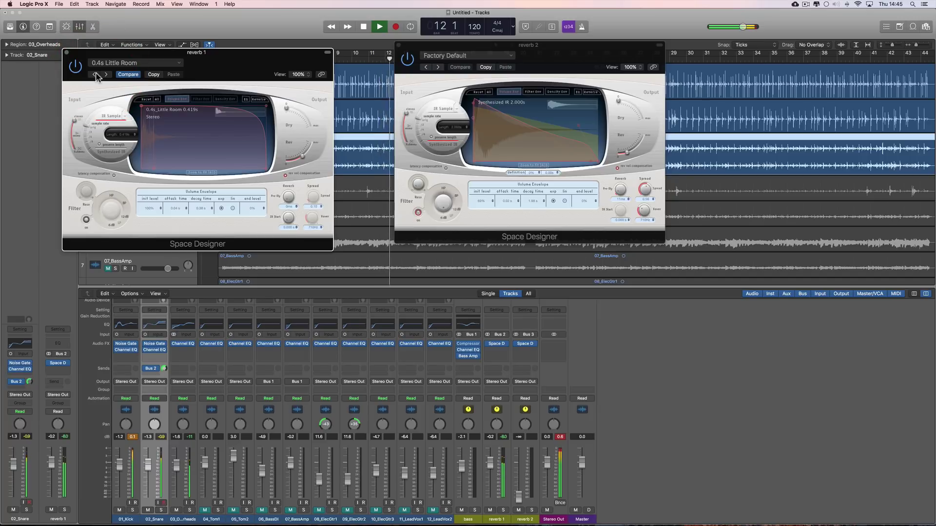
pyautogui.click(95, 74)
pyautogui.press('space')
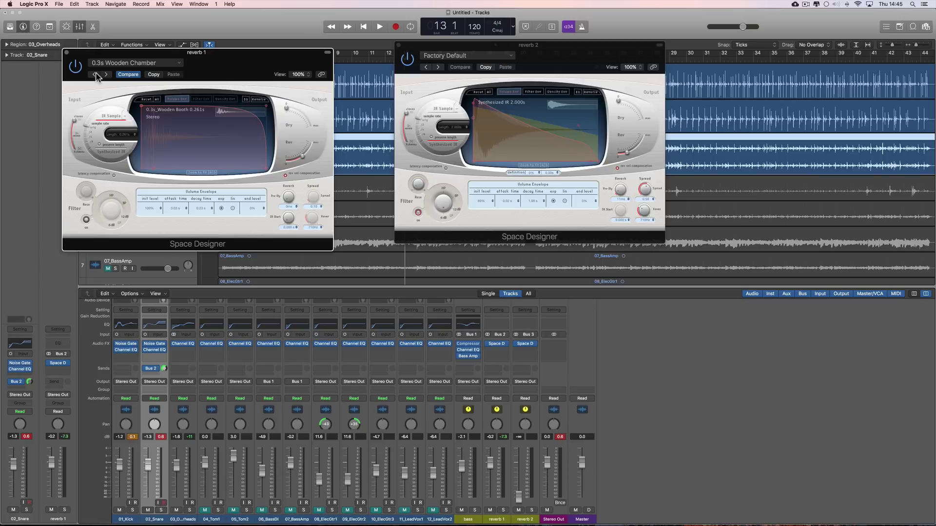
# Step: Readjust the snare's Bus 2 send level and listen to the reverb in playback
pyautogui.moveTo(165, 370); pyautogui.dragTo(165, 375)
pyautogui.press('space')
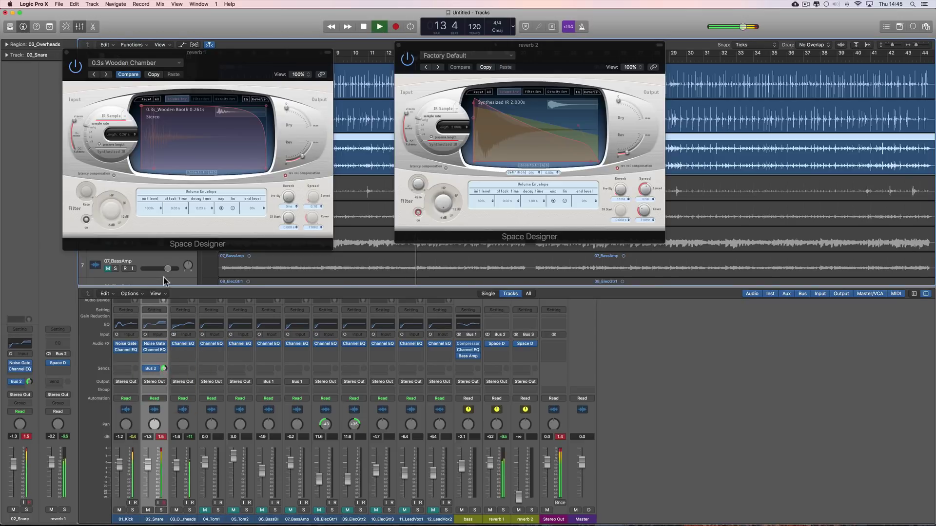
pyautogui.press('space')
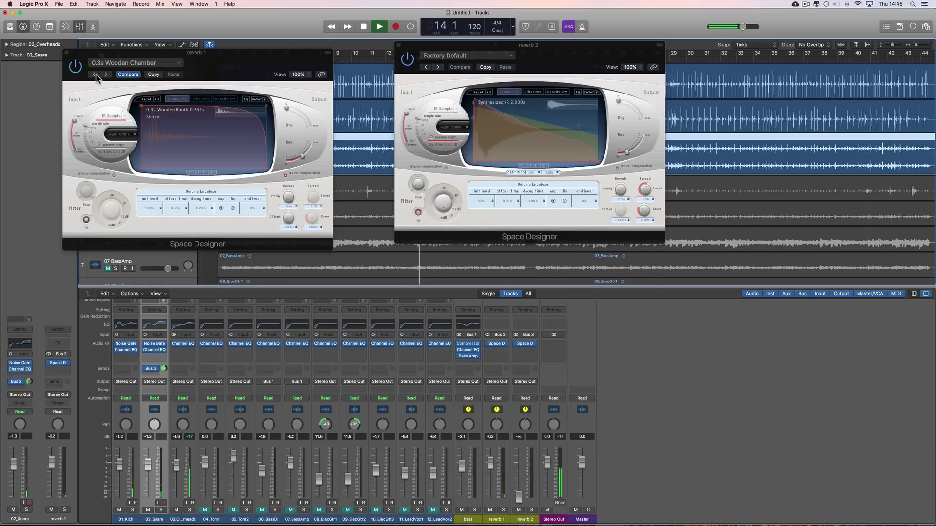
# Step: Audition reverb 1 presets during playback, from 0.03s Thicken Vocals through 0.3s Jazz Guitar Room and 0.3s Drum Booth Three to 0.2s Small Wet Room and 2.6s Jasmine
pyautogui.click(96, 74)
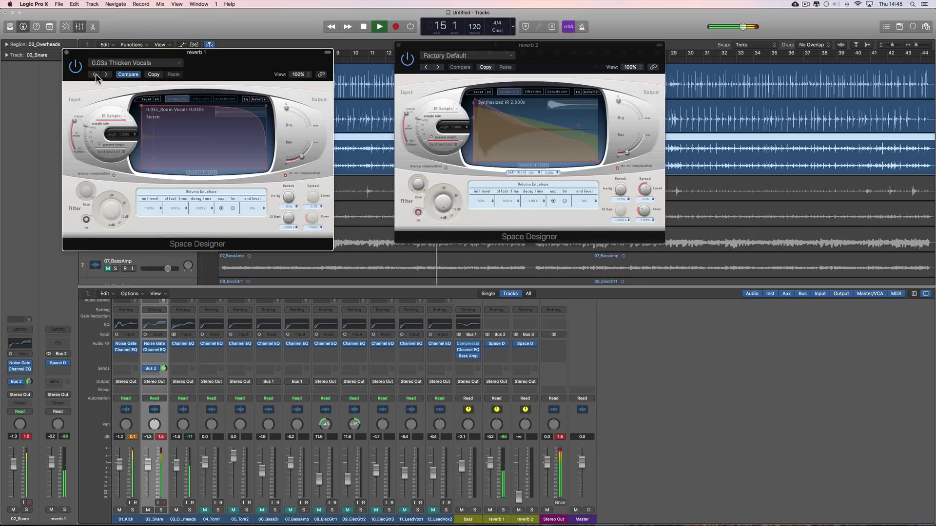
pyautogui.click(96, 75)
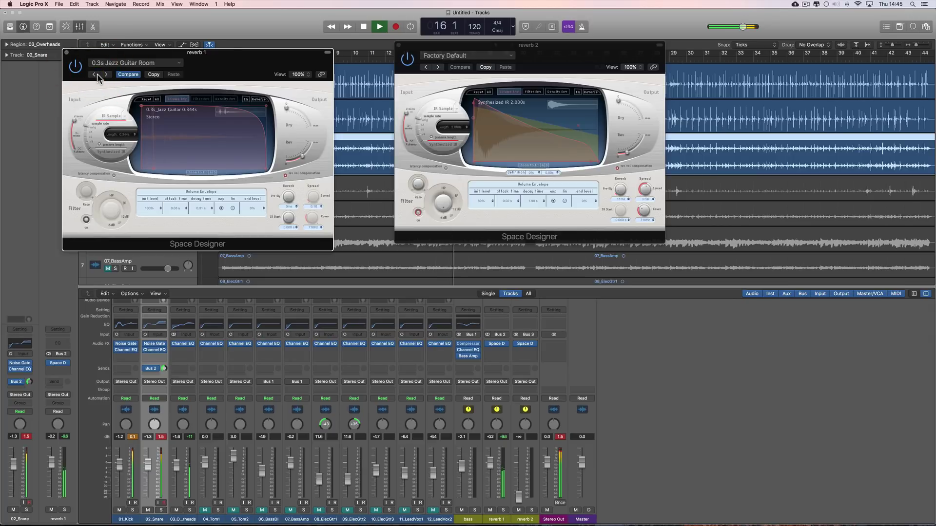
pyautogui.click(95, 75)
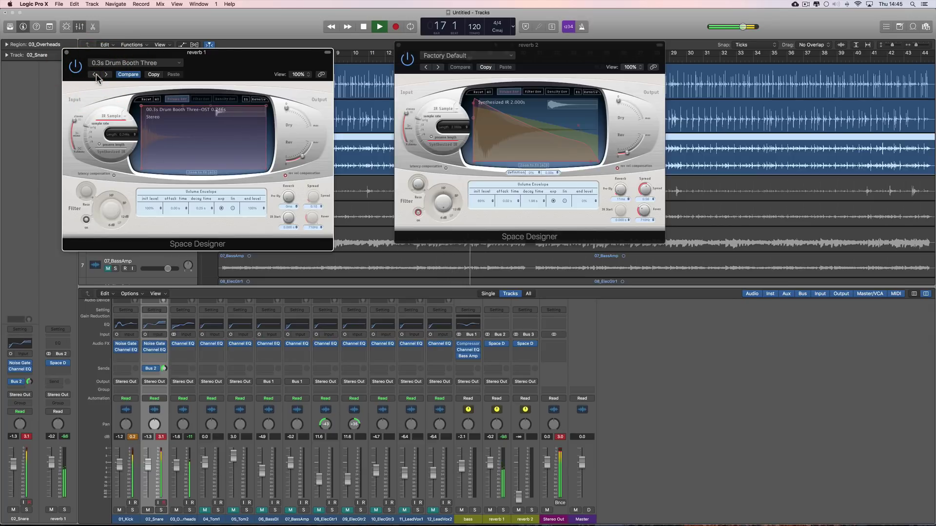
pyautogui.click(96, 74)
pyautogui.click(96, 74)
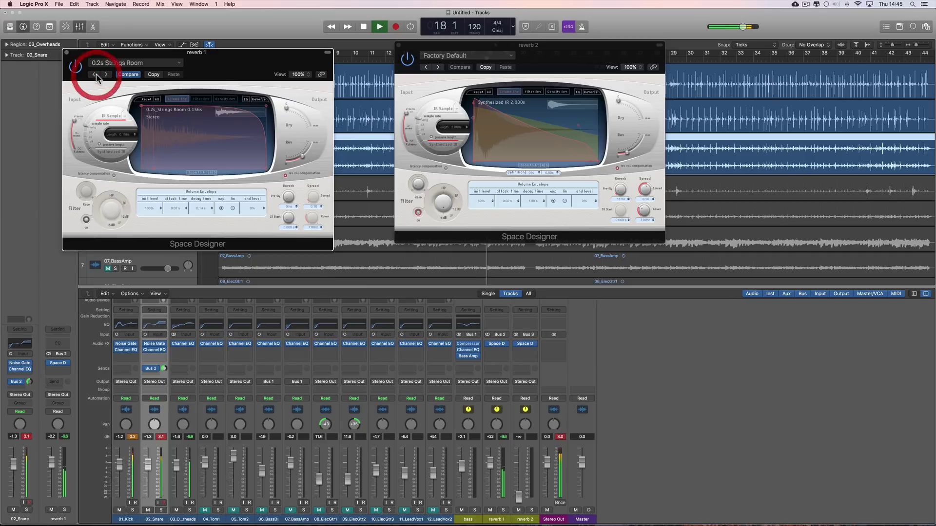
pyautogui.click(96, 75)
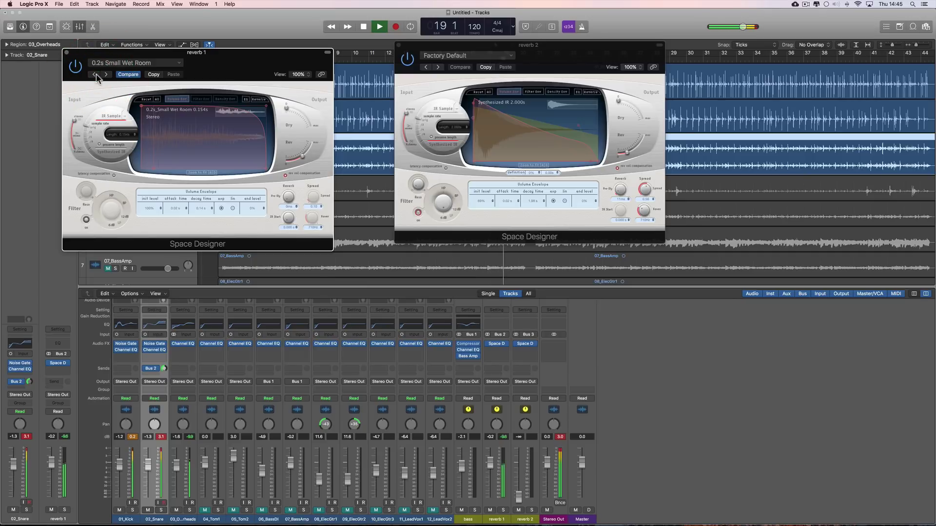
pyautogui.click(95, 74)
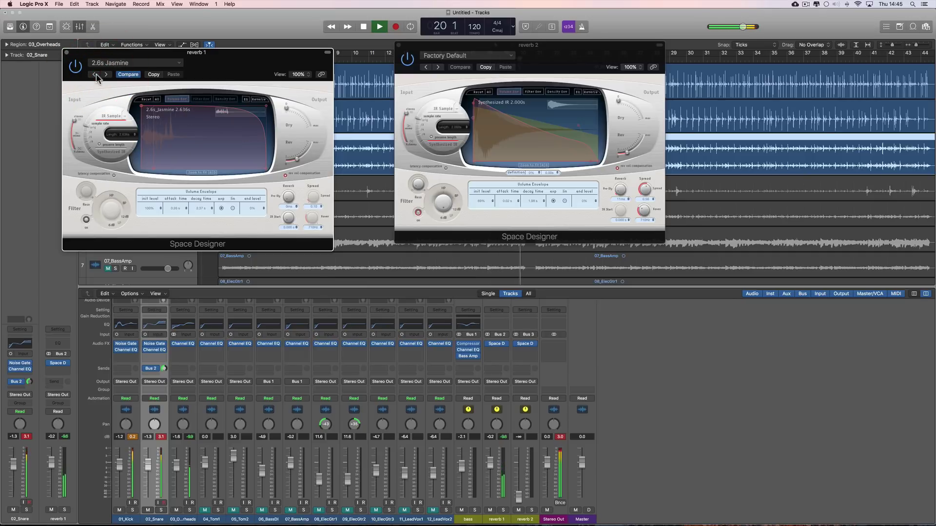
# Step: Audition reverb 1 with 0.3s Drum Booth Three, 0.4s Live Chamber, 0.4s Reflexion Room, 0.4s Snare Chamber and 0.4s Wide & Small
pyautogui.click(103, 75)
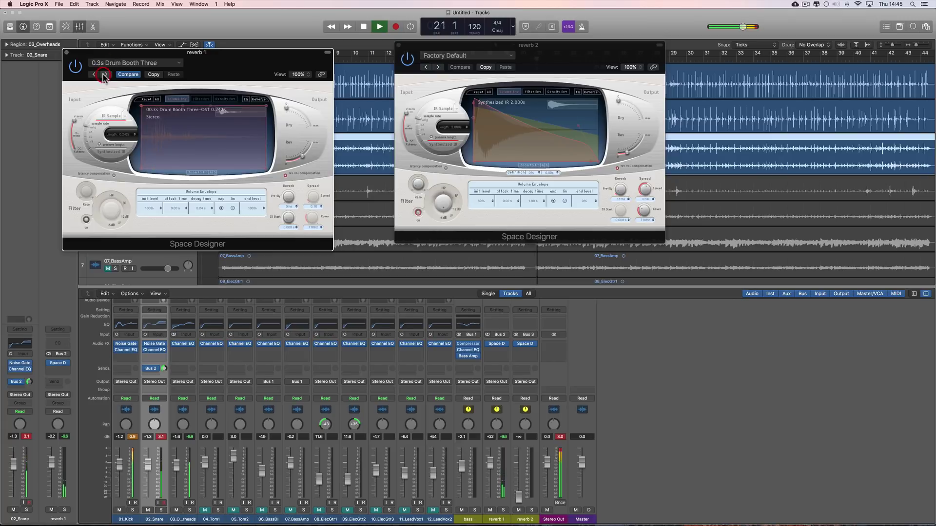
pyautogui.press('space')
pyautogui.click(104, 75)
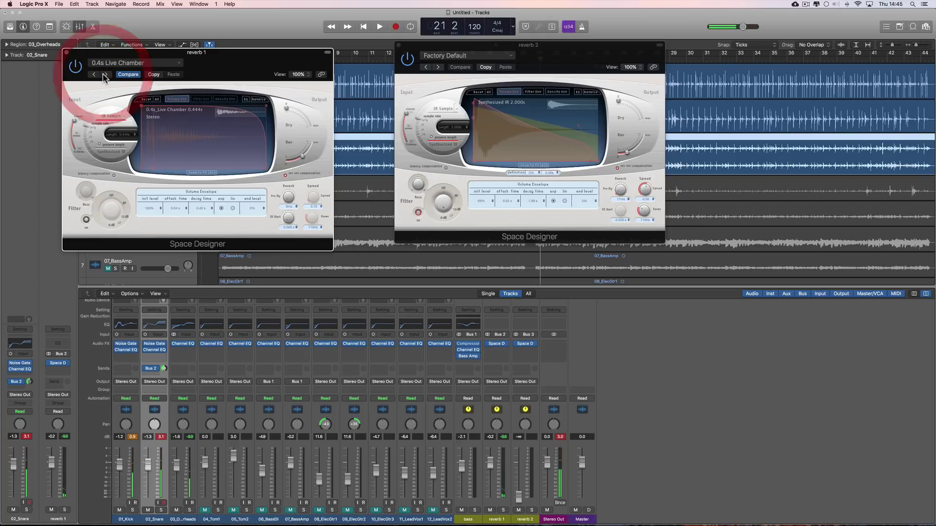
pyautogui.press('space')
pyautogui.click(104, 75)
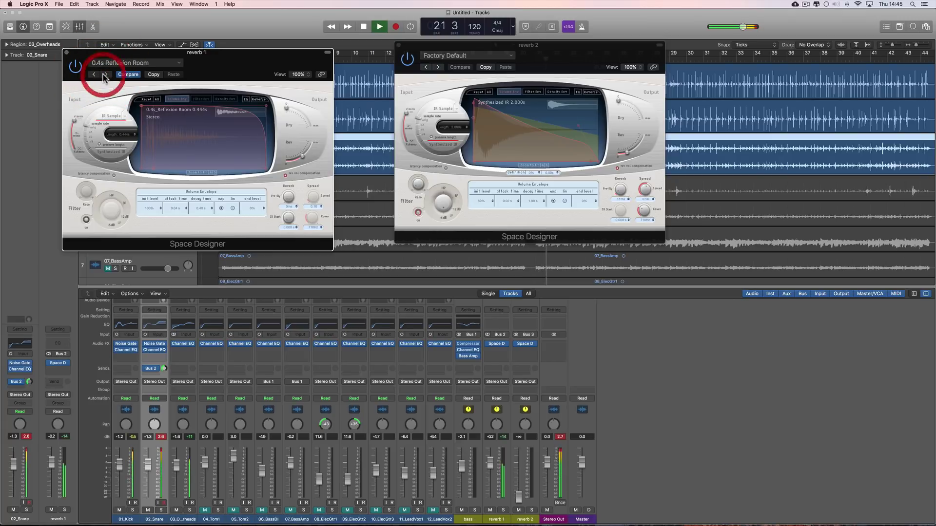
pyautogui.click(104, 74)
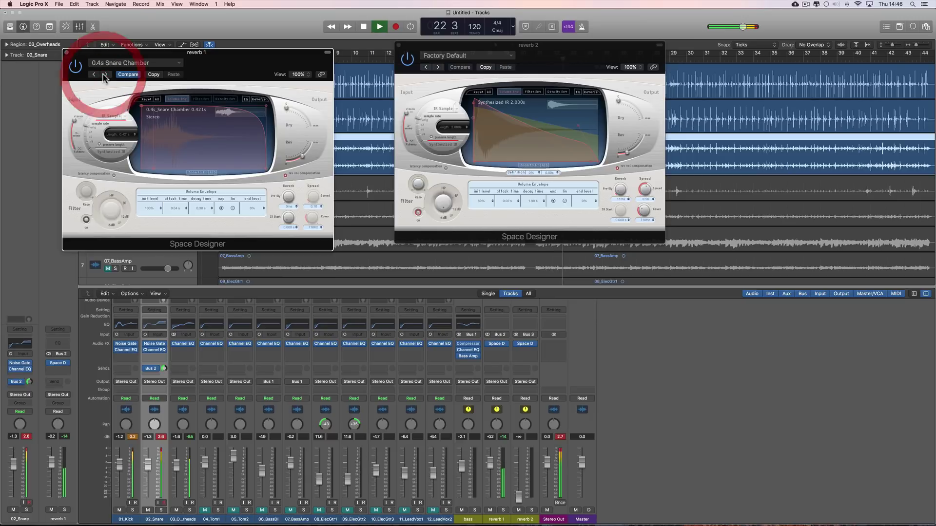
pyautogui.click(104, 74)
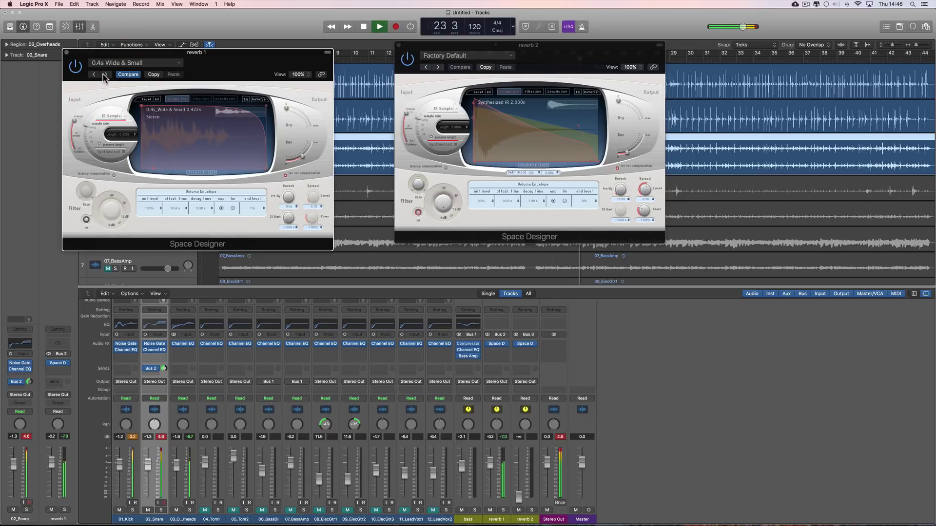
# Step: Audition reverb 1 presets from 0.5s Drum Chamber Full through 0.6s Drum Booth Four, Drum Booth Two and Wooden Studio to 0.7s Recording Stage
pyautogui.click(104, 74)
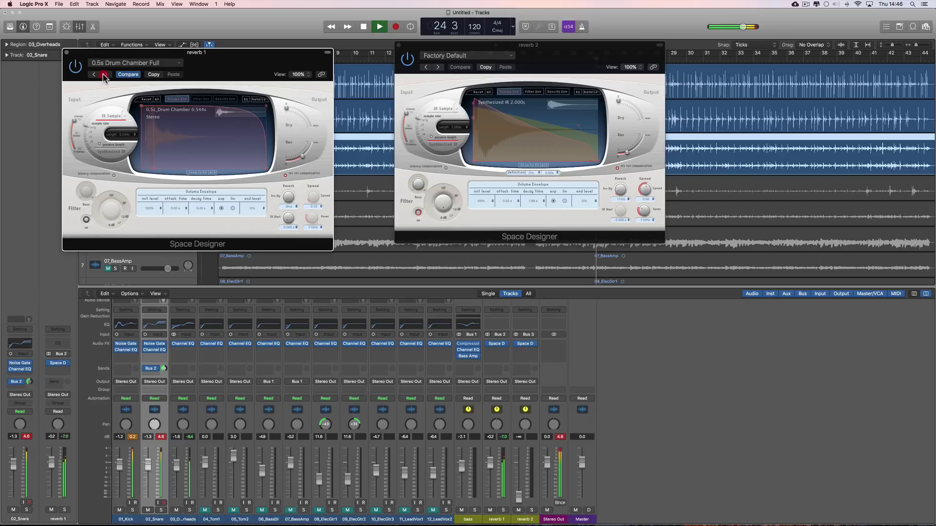
pyautogui.click(104, 75)
pyautogui.click(104, 74)
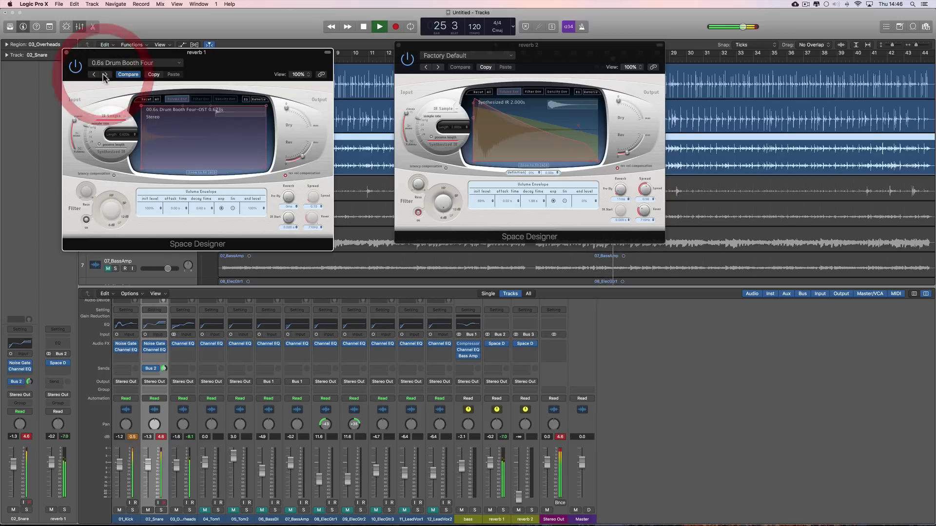
pyautogui.click(104, 75)
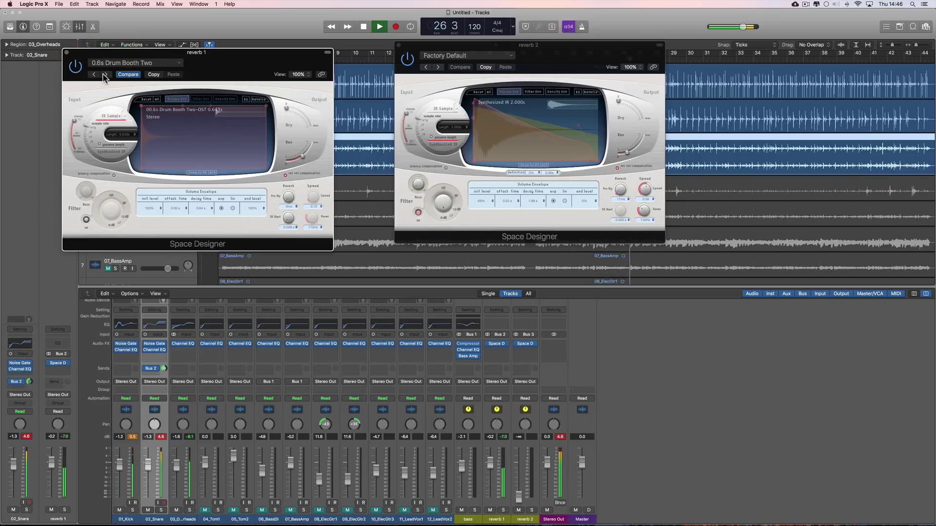
pyautogui.click(104, 75)
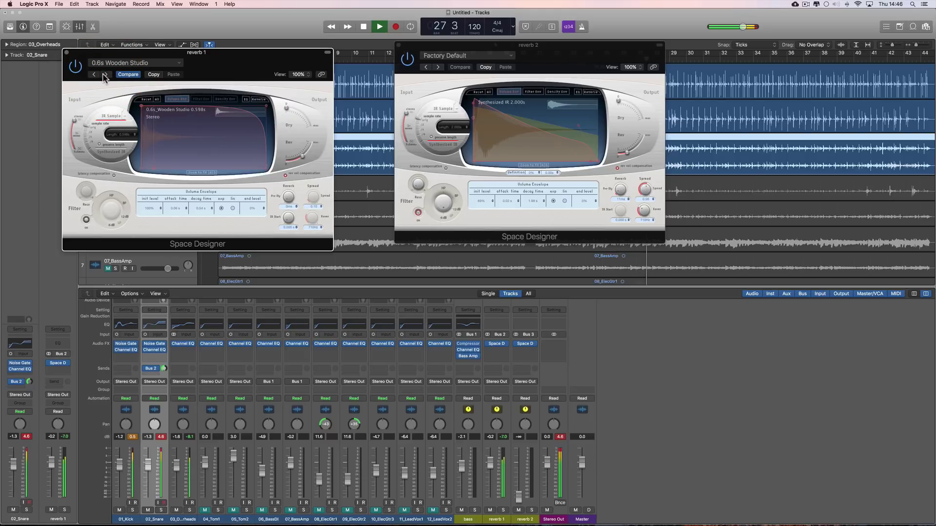
pyautogui.click(104, 75)
pyautogui.click(104, 75)
pyautogui.click(104, 75)
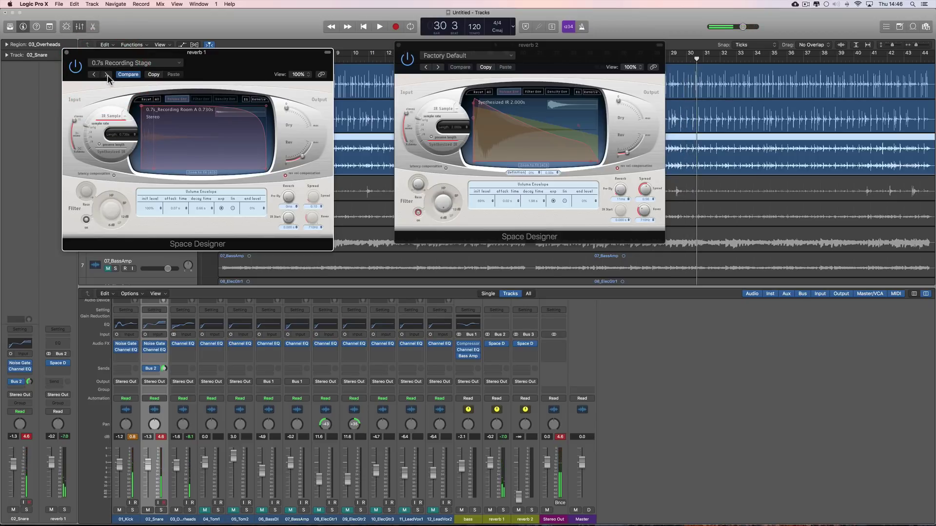
# Step: Audition longer reverb 1 presets from 0.7s Studio Stage Small through 0.8s Boom Room and 0.8s Hard Studio to 0.9s Recording Room, and stop playback
pyautogui.click(107, 74)
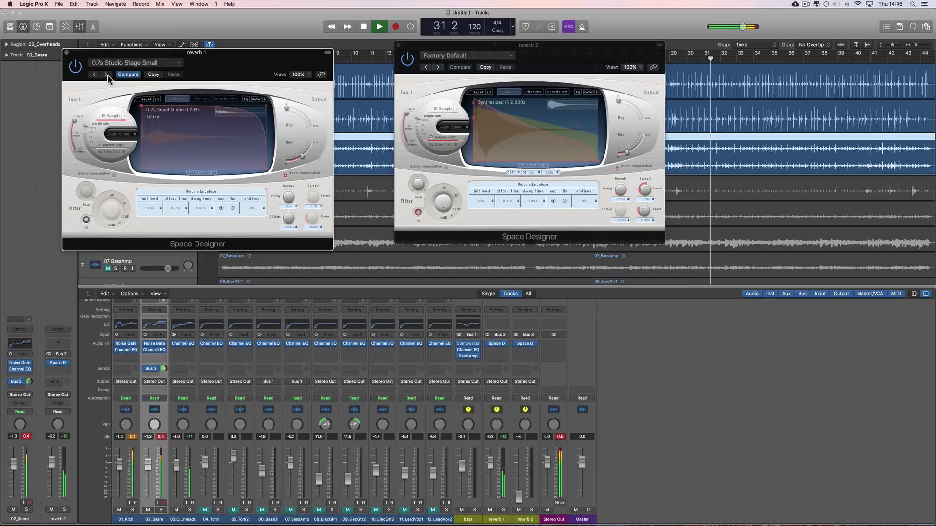
pyautogui.click(107, 75)
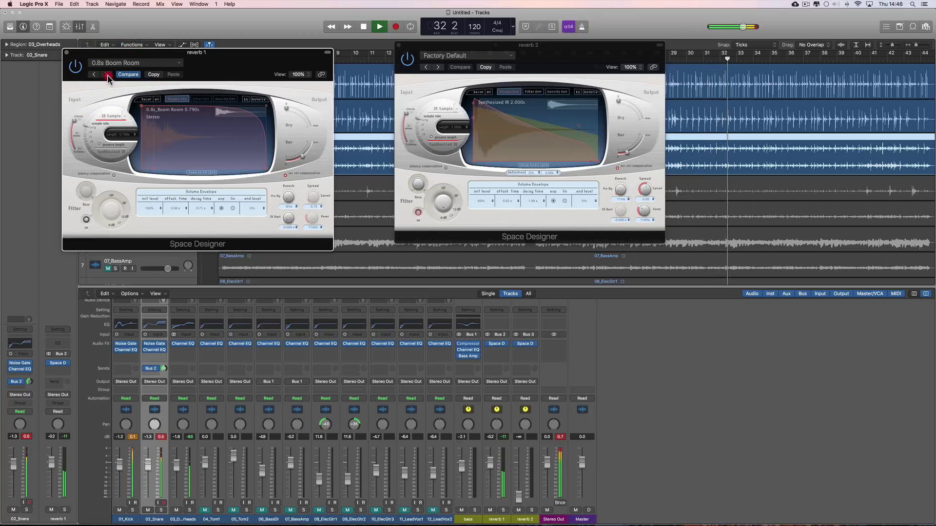
pyautogui.click(107, 75)
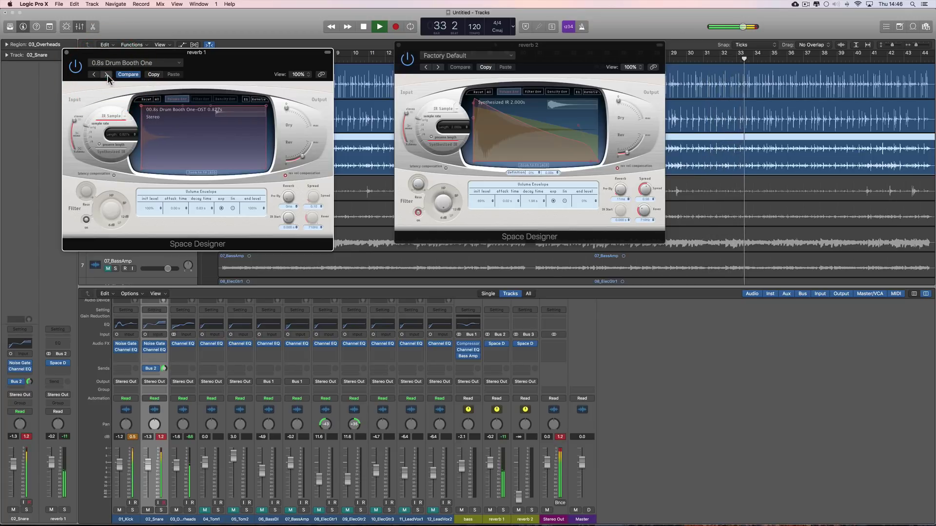
pyautogui.click(107, 75)
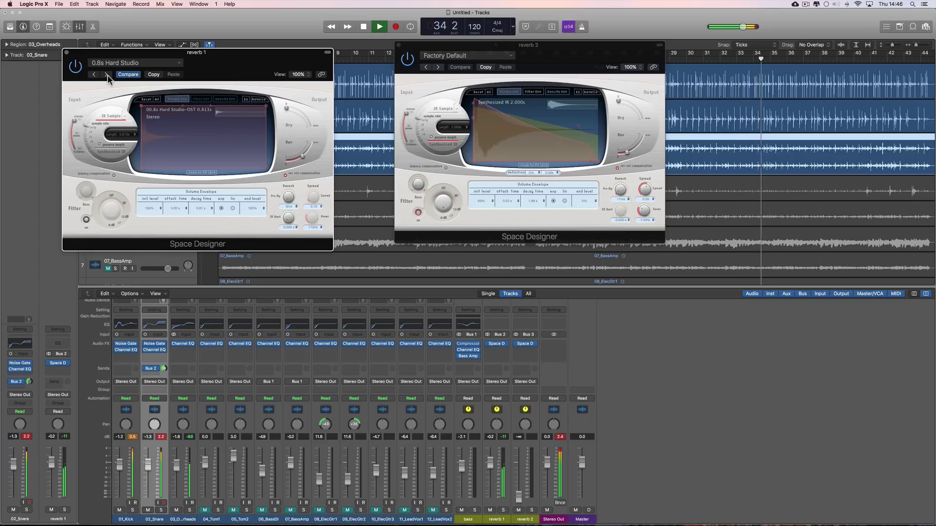
pyautogui.click(107, 75)
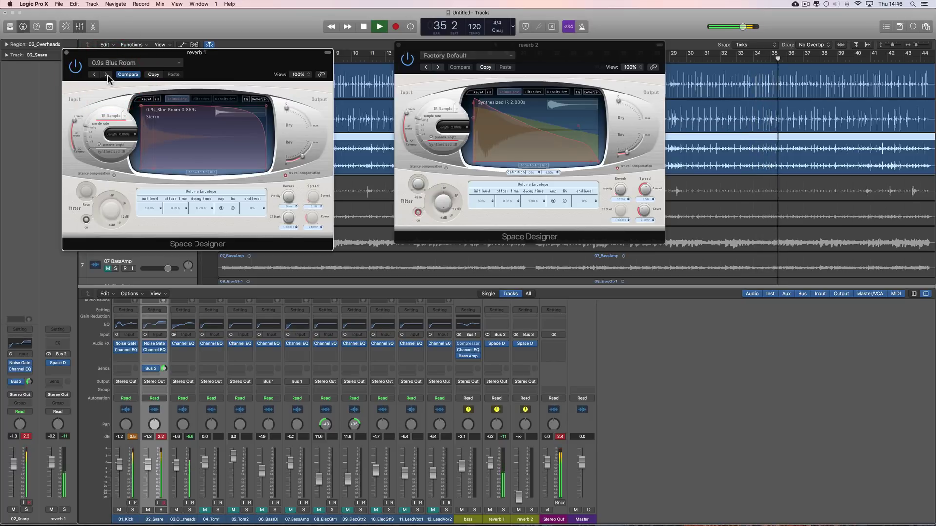
pyautogui.click(107, 75)
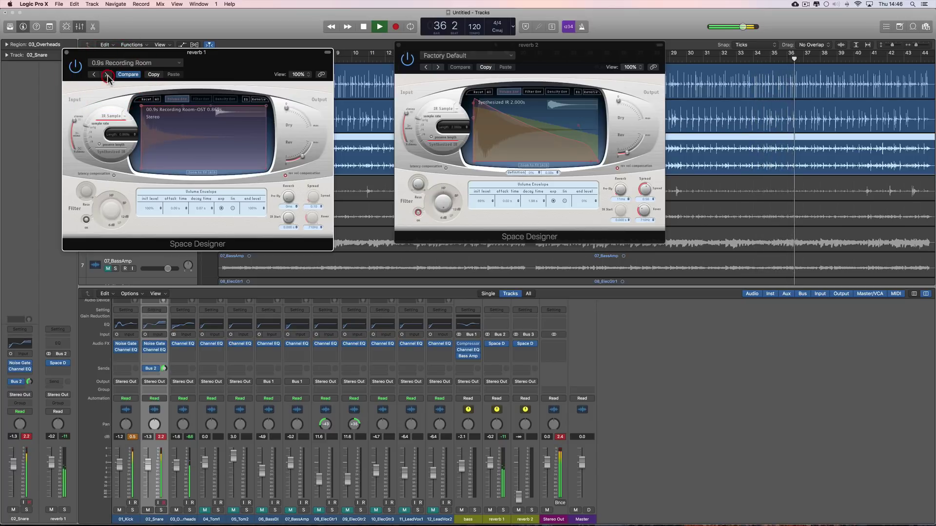
pyautogui.press('space')
# Step: Compare the 0.5s and 0.4s presets again in reverb 1, choose 0.4s Live Chamber and close its plug-in window
pyautogui.click(97, 74)
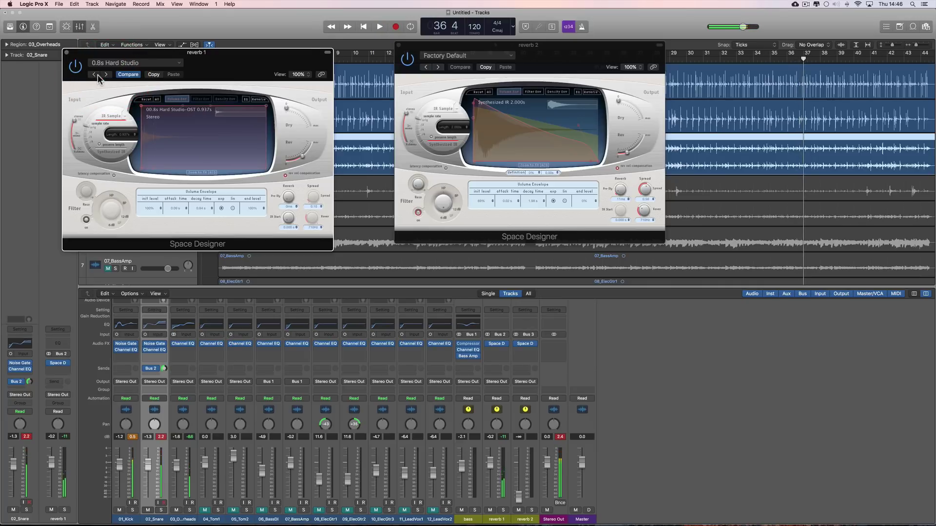
pyautogui.click(97, 75)
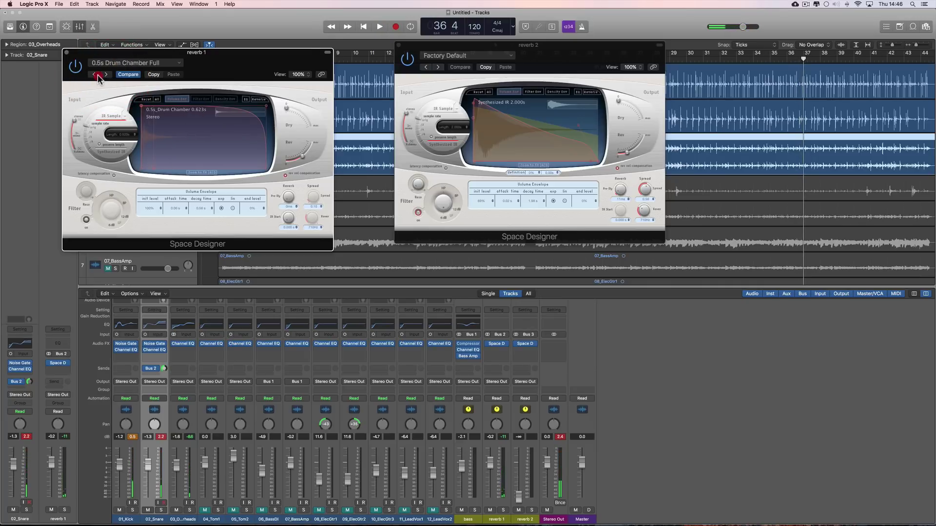
pyautogui.press('space')
pyautogui.click(98, 74)
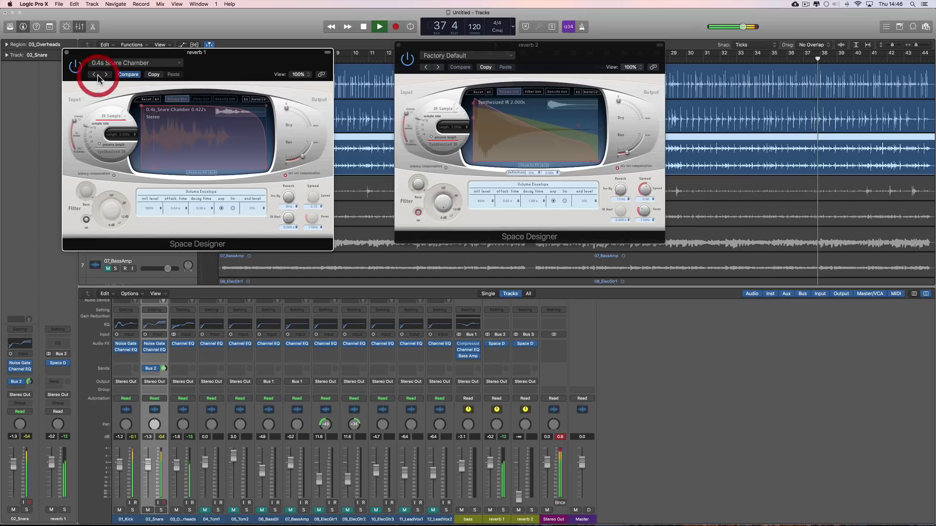
pyautogui.click(98, 75)
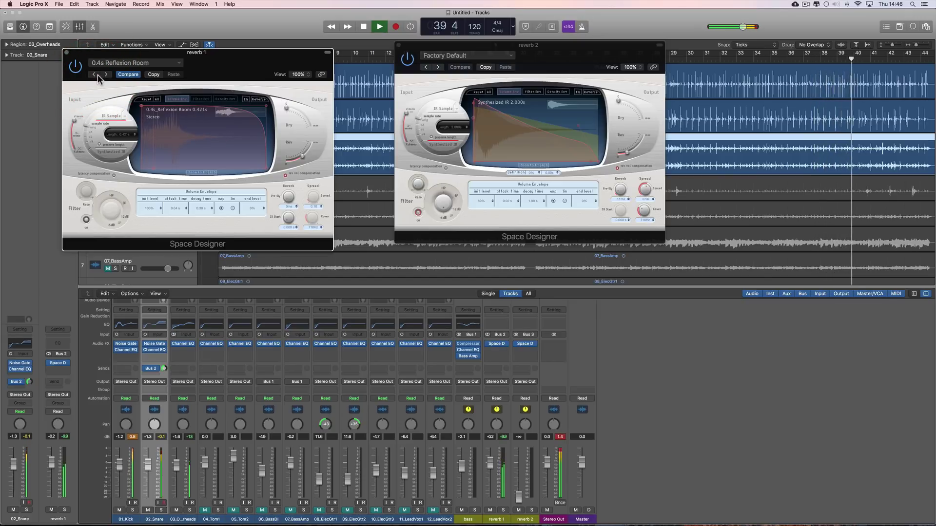
pyautogui.click(98, 75)
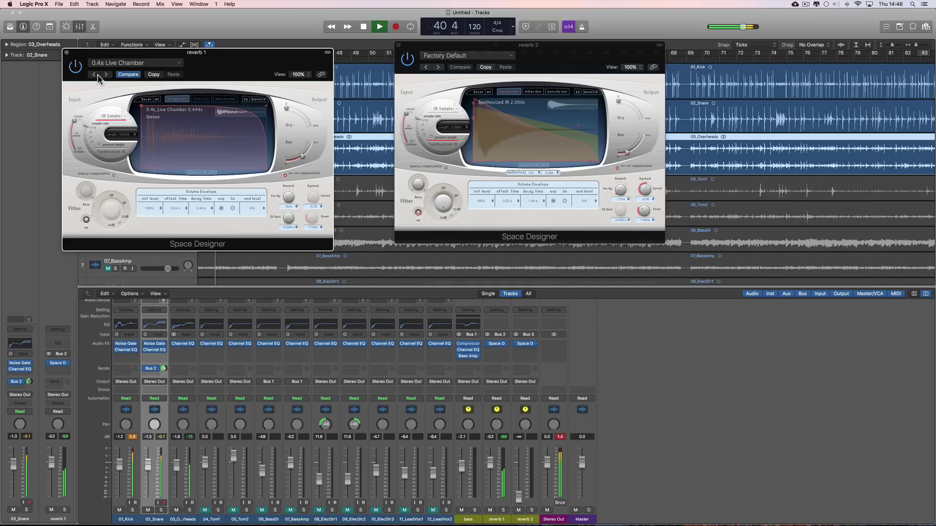
pyautogui.click(97, 75)
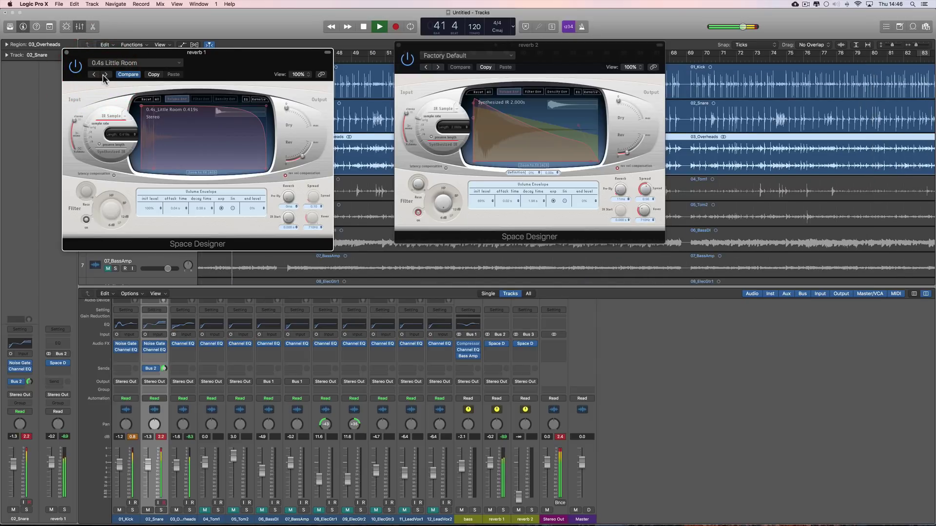
pyautogui.click(104, 75)
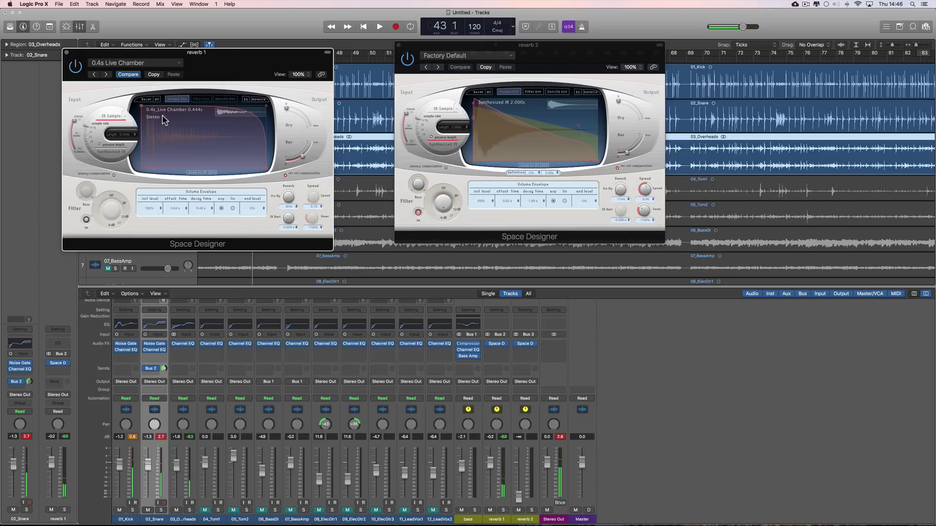
pyautogui.click(67, 55)
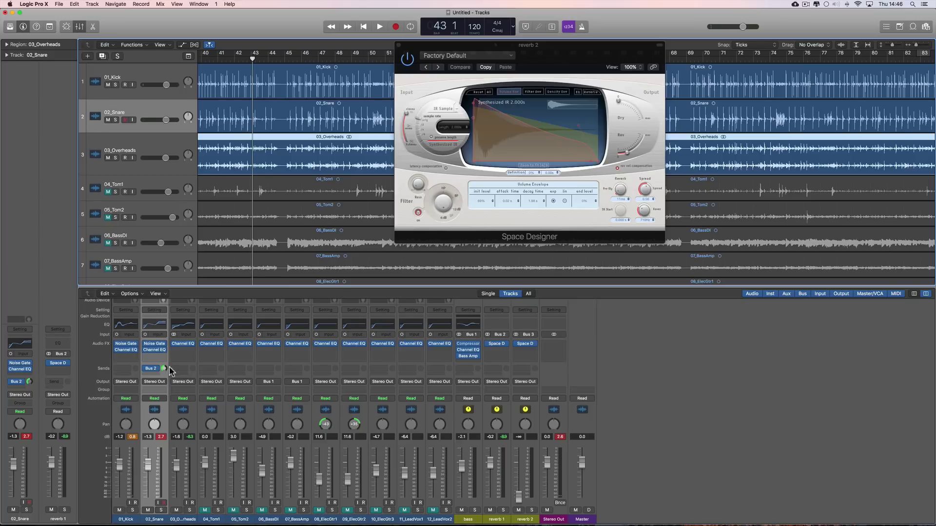
# Step: Turn the snare's Bus 2 send fully down and add a second send to Bus 3 (reverb 2) at about -4.9
pyautogui.press('space')
pyautogui.moveTo(169, 368); pyautogui.dragTo(162, 390)
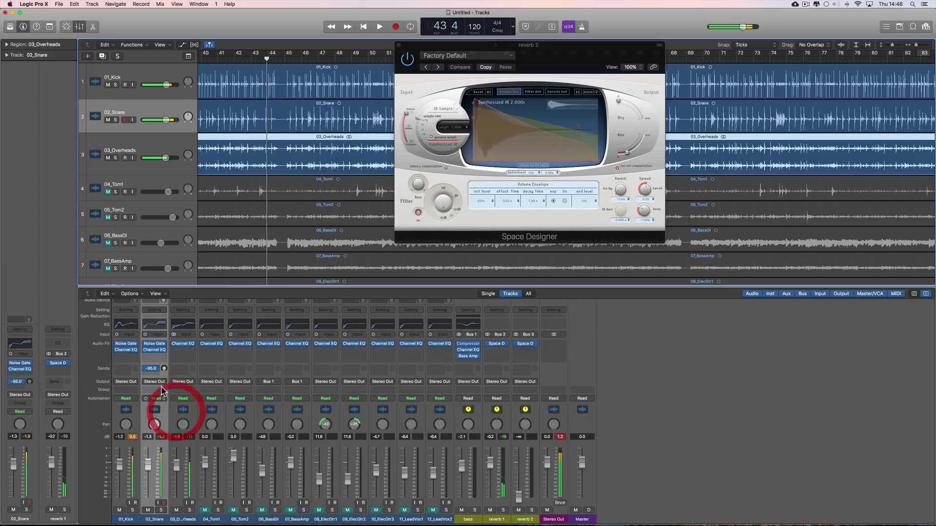
pyautogui.click(153, 369)
pyautogui.moveTo(159, 407)
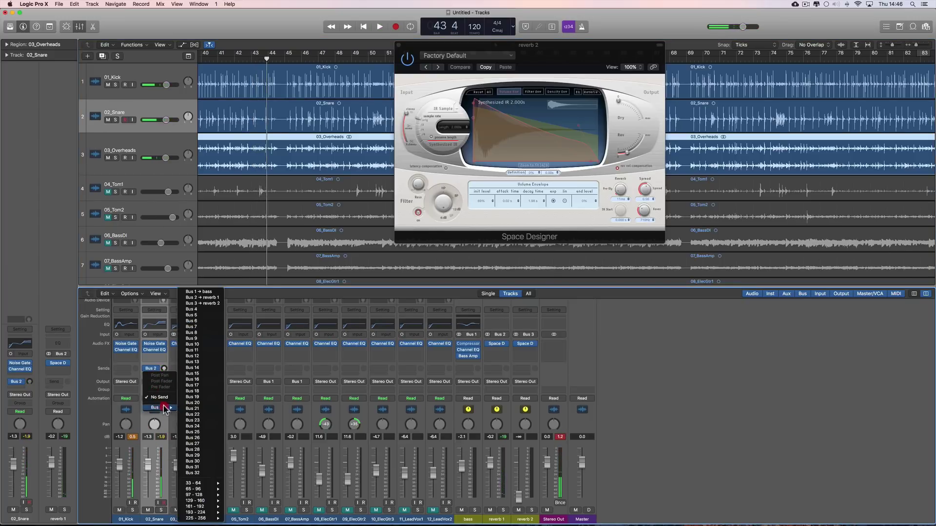
pyautogui.click(203, 303)
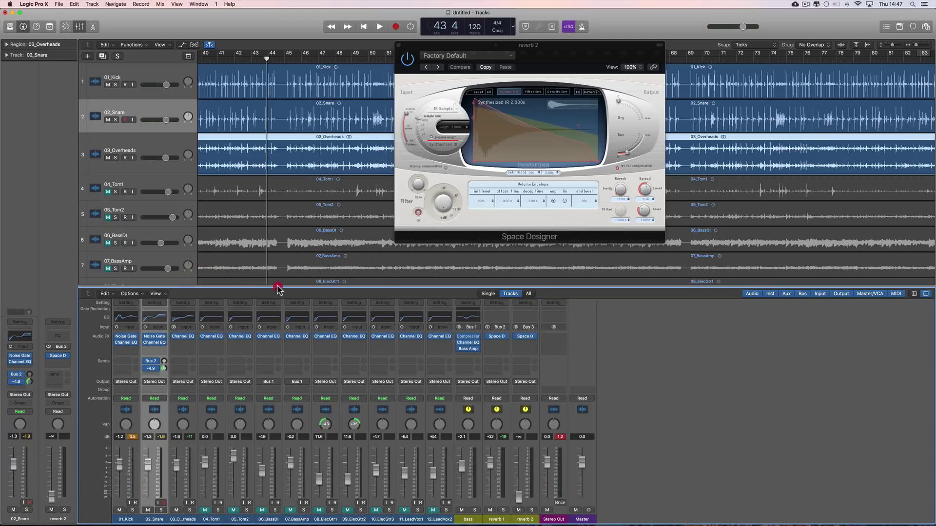
# Step: Load the 1.7s Blue Plate preset from the medium-space plate reverbs into reverb 2 and start playback
pyautogui.moveTo(451, 58); pyautogui.dragTo(425, 81)
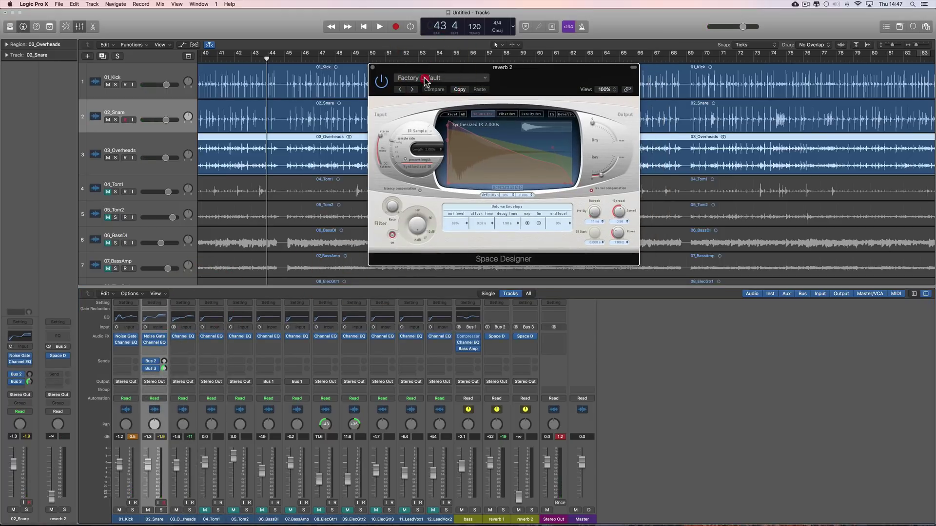
pyautogui.click(426, 80)
pyautogui.moveTo(423, 207)
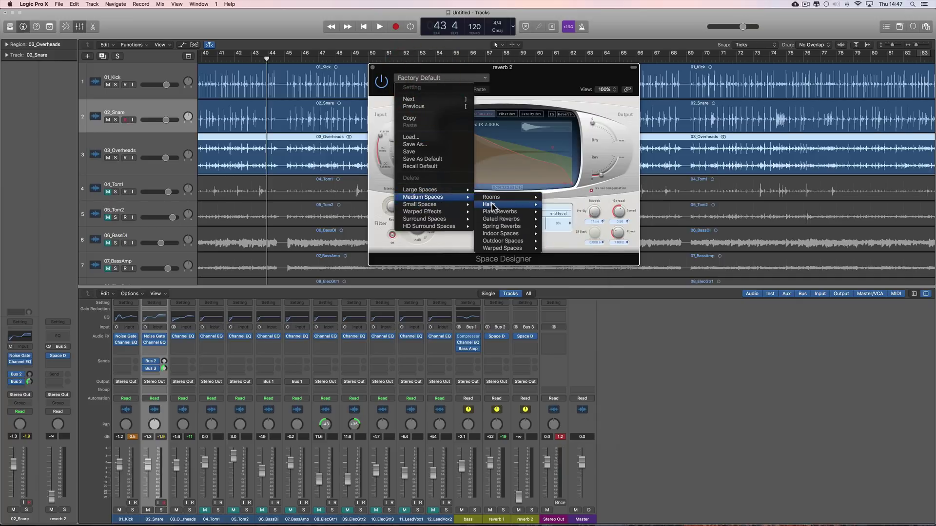
pyautogui.moveTo(493, 206)
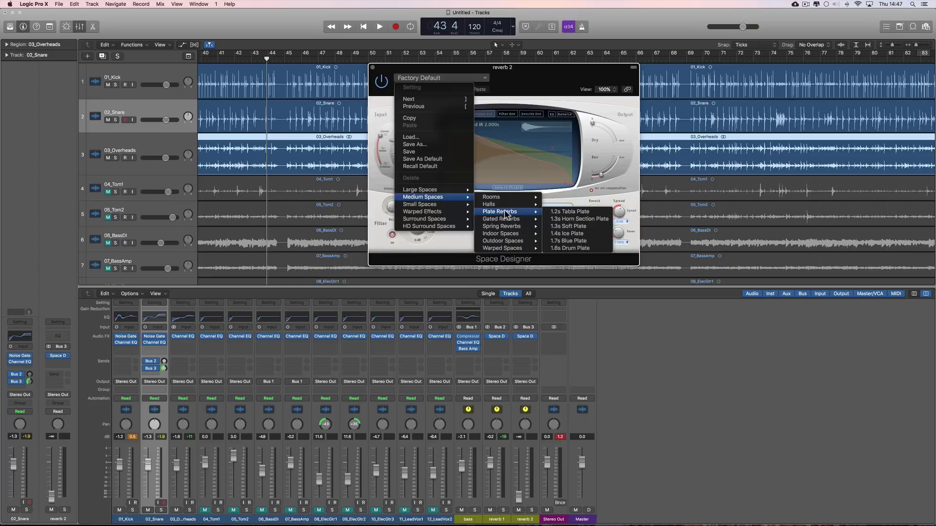
pyautogui.click(584, 242)
pyautogui.press('space')
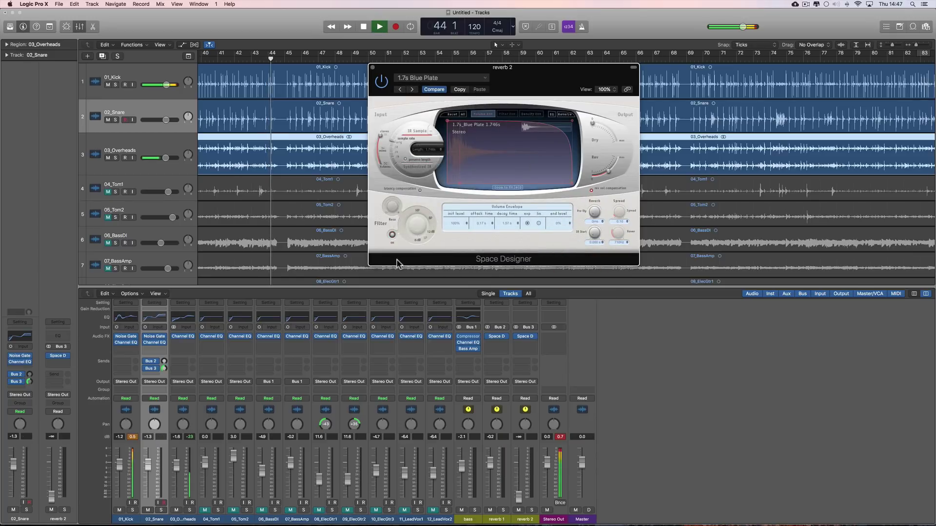
# Step: Raise the reverb 2 channel fader to 0.0 and set the snare's Bus 3 send to about -11.4
pyautogui.moveTo(165, 369); pyautogui.dragTo(166, 350)
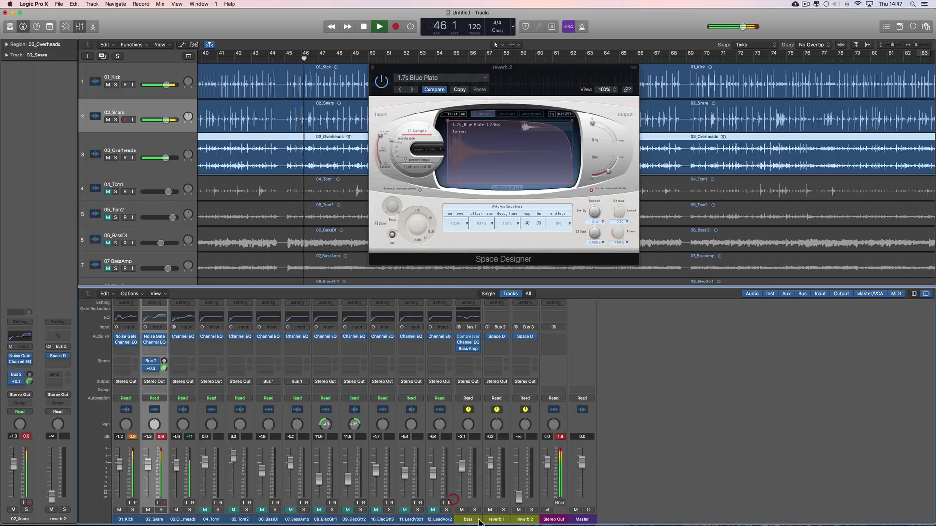
pyautogui.moveTo(518, 502); pyautogui.dragTo(519, 463)
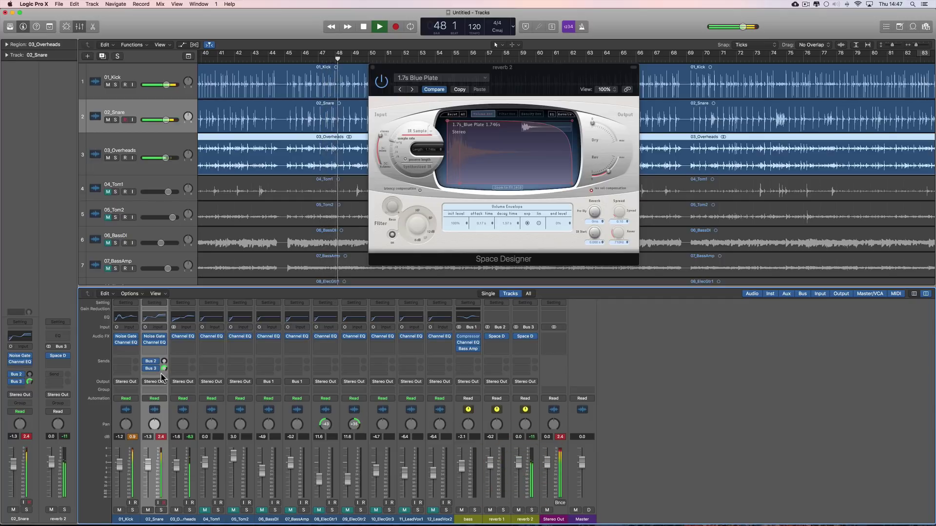
pyautogui.moveTo(164, 371)
pyautogui.moveTo(164, 373); pyautogui.dragTo(177, 399)
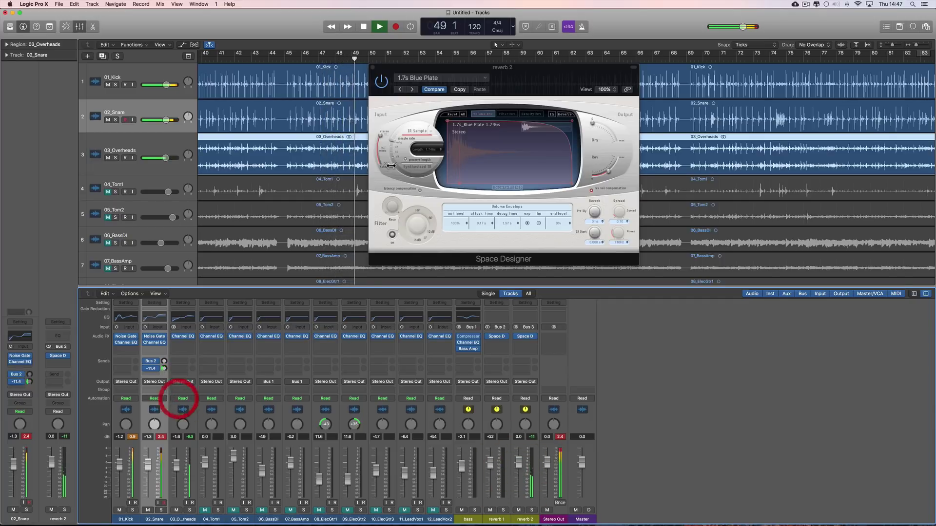
# Step: Switch reverb 2 to the 1.4s Ice Plate preset and set the snare's Bus 3 send to about -7.6 during playback
pyautogui.press('space')
pyautogui.click(402, 90)
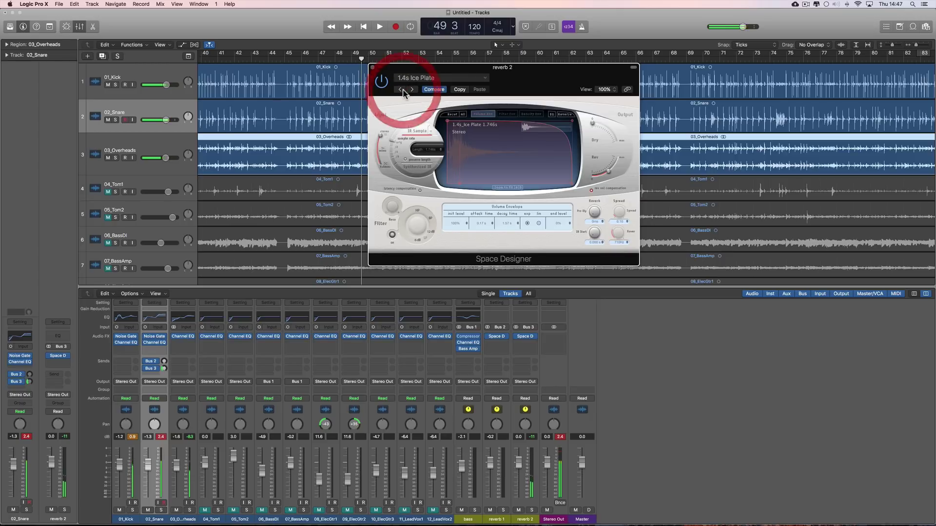
pyautogui.press('space')
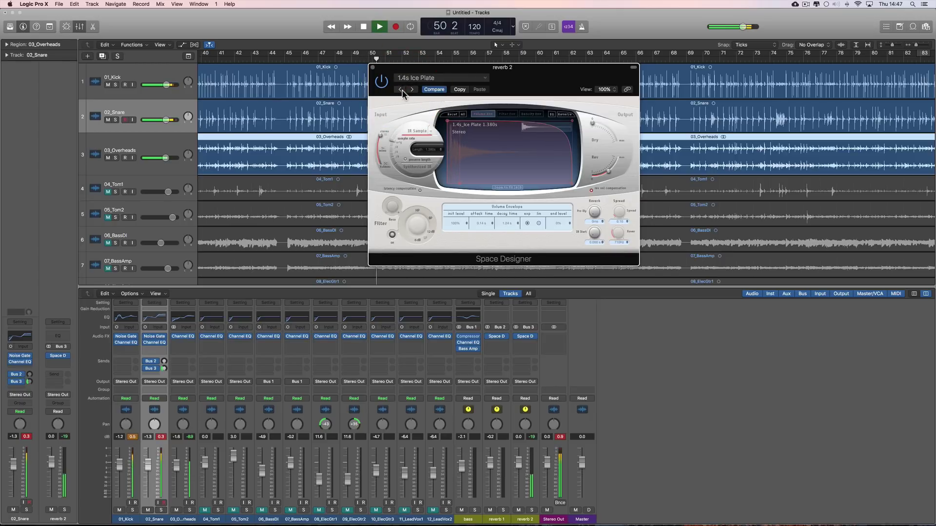
pyautogui.click(165, 367)
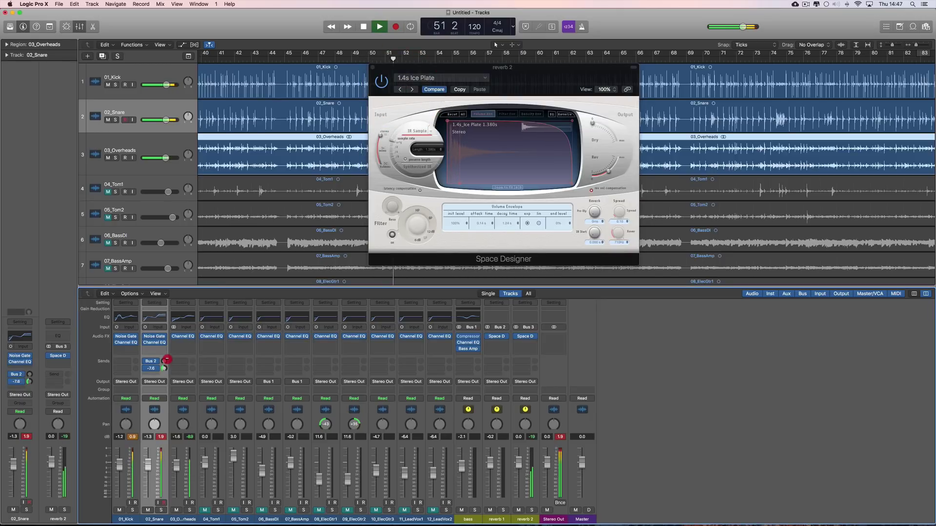
# Step: Audition the 1.3s Soft Plate and 1.3s Horn Section Plate presets in reverb 2
pyautogui.click(400, 90)
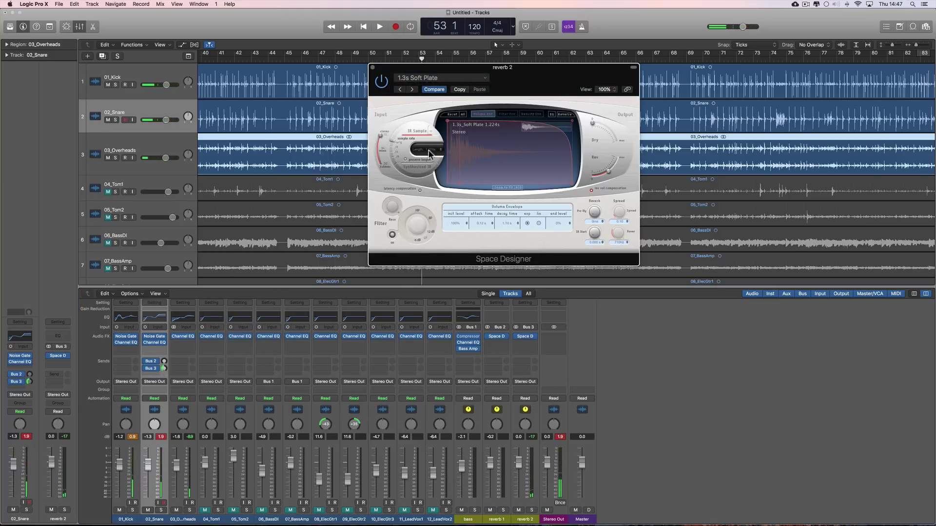
pyautogui.press('space')
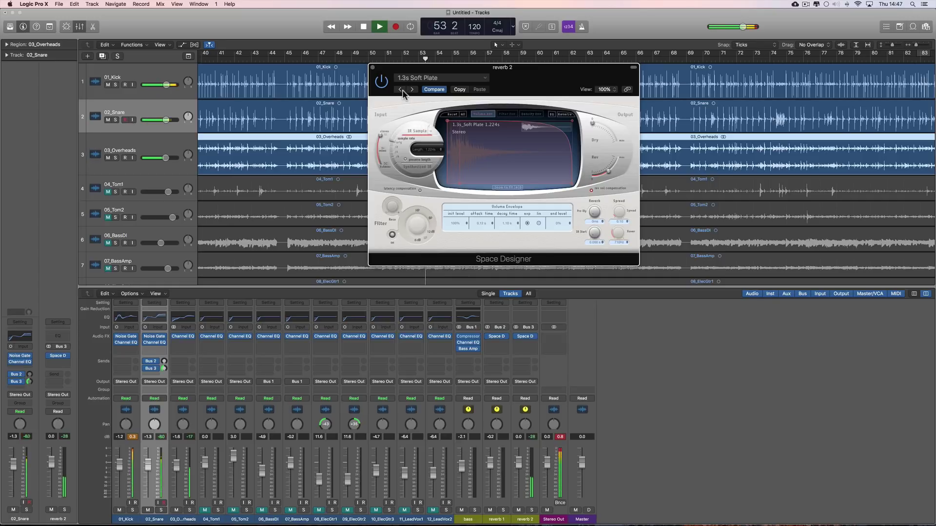
pyautogui.click(401, 89)
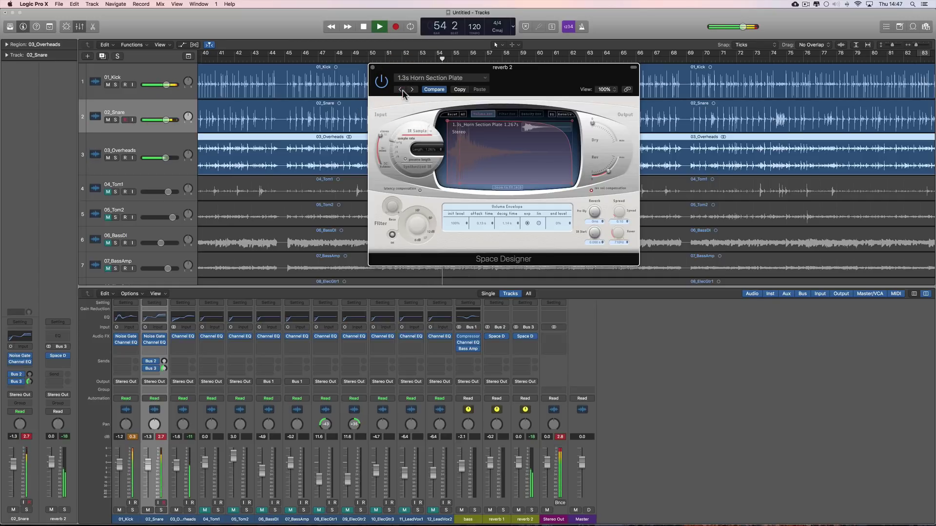
# Step: Audition the 1.2s Tabla Plate, 2.6s TV Studio and 2.0s Space Reverb presets on the reverb 2 Space Designer
pyautogui.click(401, 90)
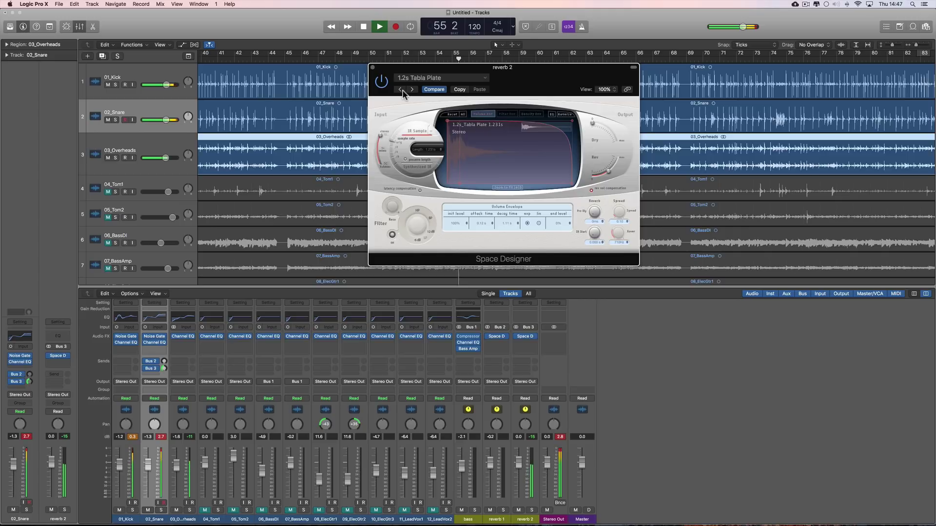
pyautogui.click(401, 90)
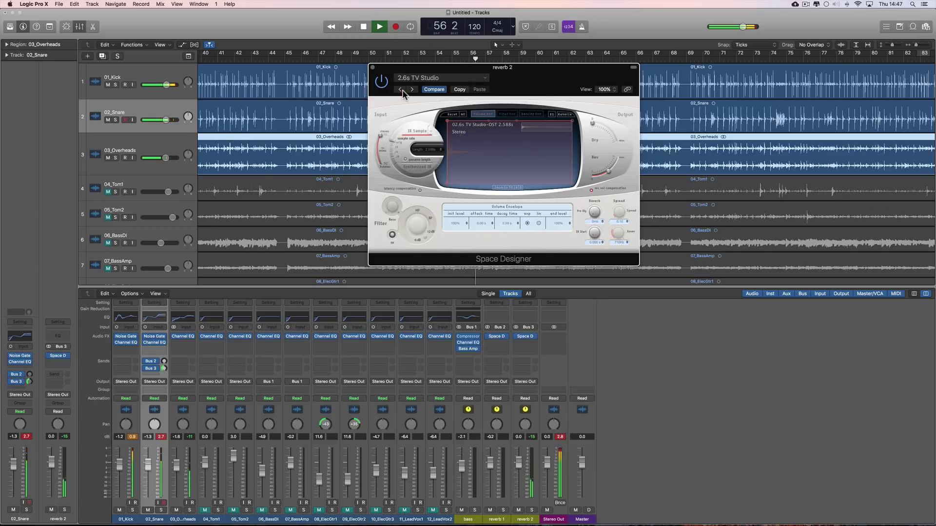
pyautogui.click(401, 90)
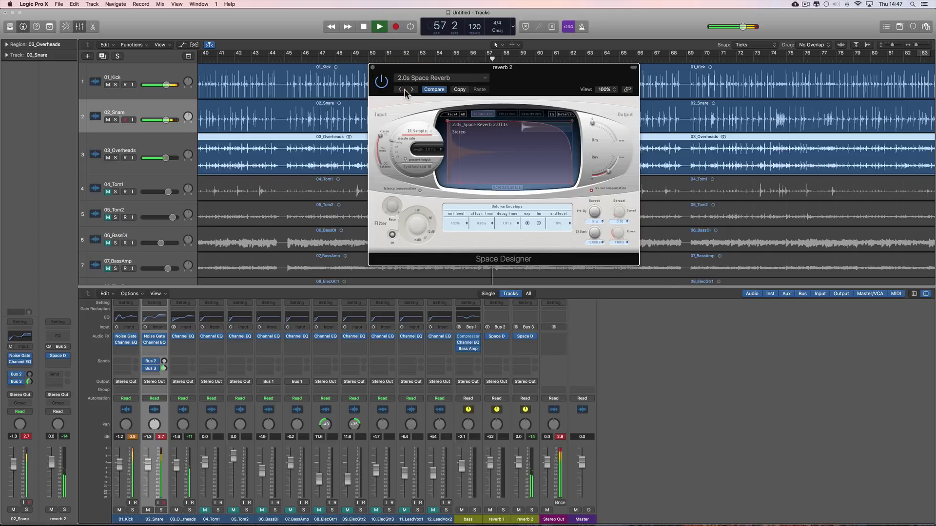
# Step: Load the 1.0s Bright Chamber preset from the medium-space rooms on reverb 2 and play from bar 41
pyautogui.click(426, 79)
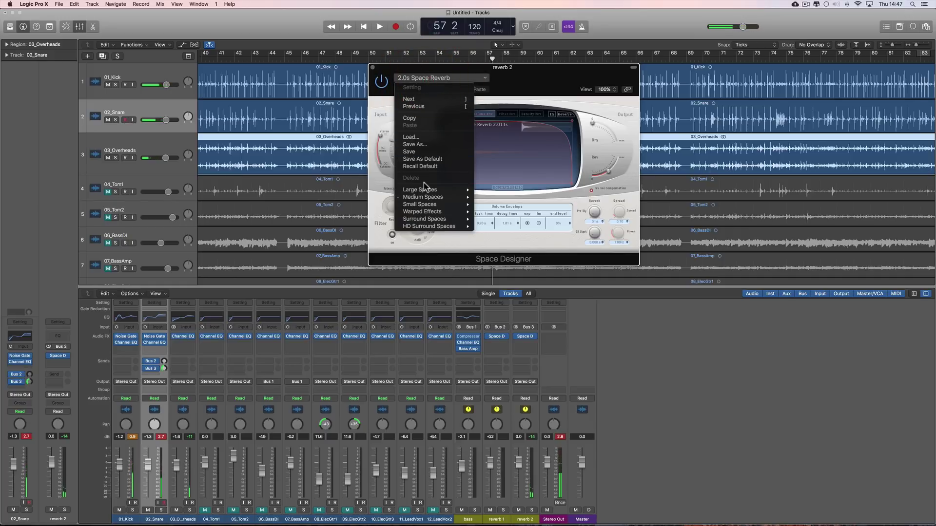
pyautogui.moveTo(486, 198)
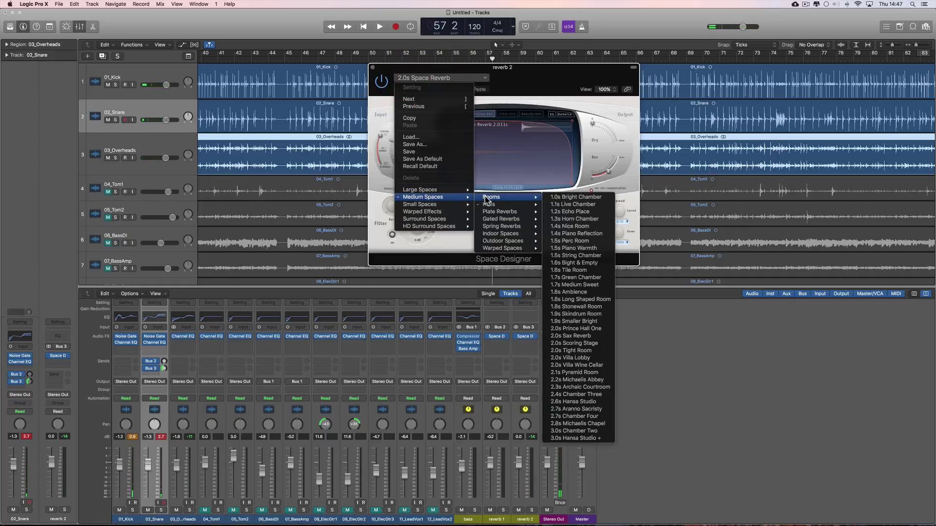
pyautogui.click(566, 200)
pyautogui.press('space')
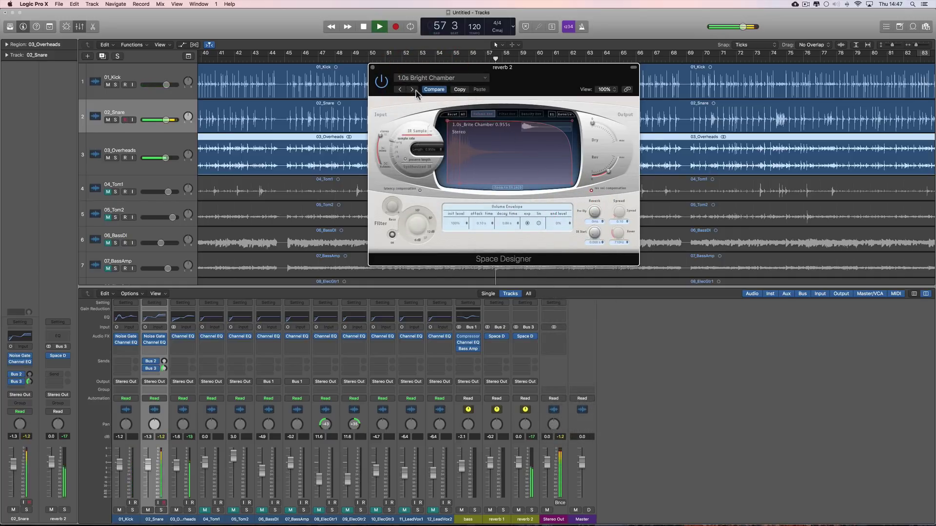
pyautogui.click(222, 53)
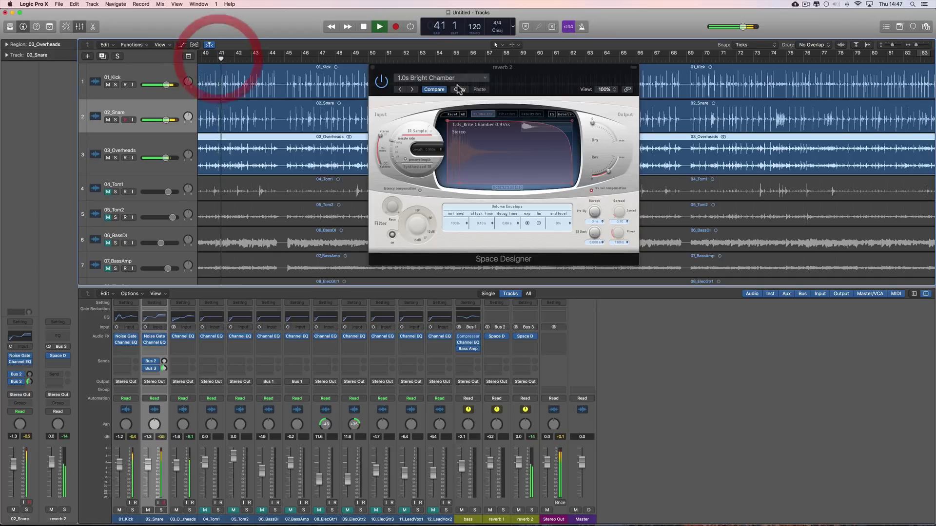
# Step: Step forward through the room presets to 1.2s Echo Place, listen to it with the drums, and close Space Designer
pyautogui.click(412, 90)
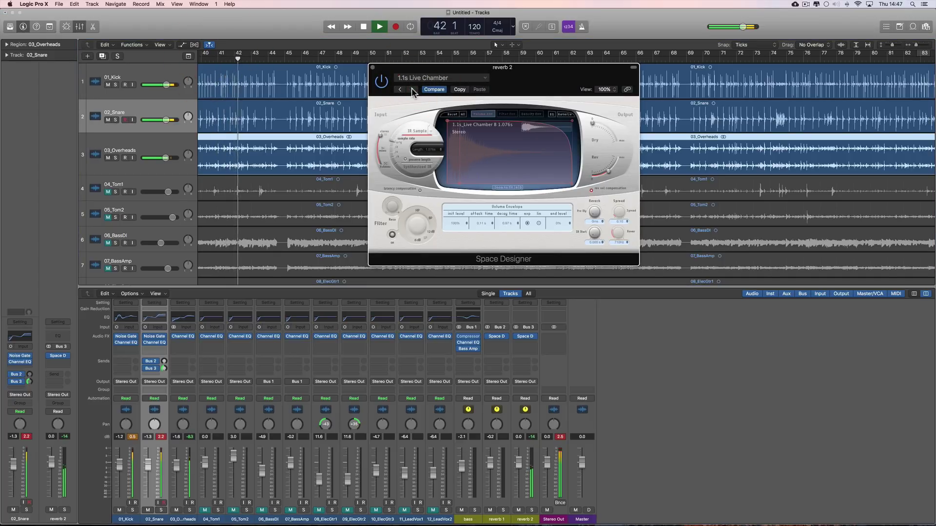
pyautogui.click(412, 89)
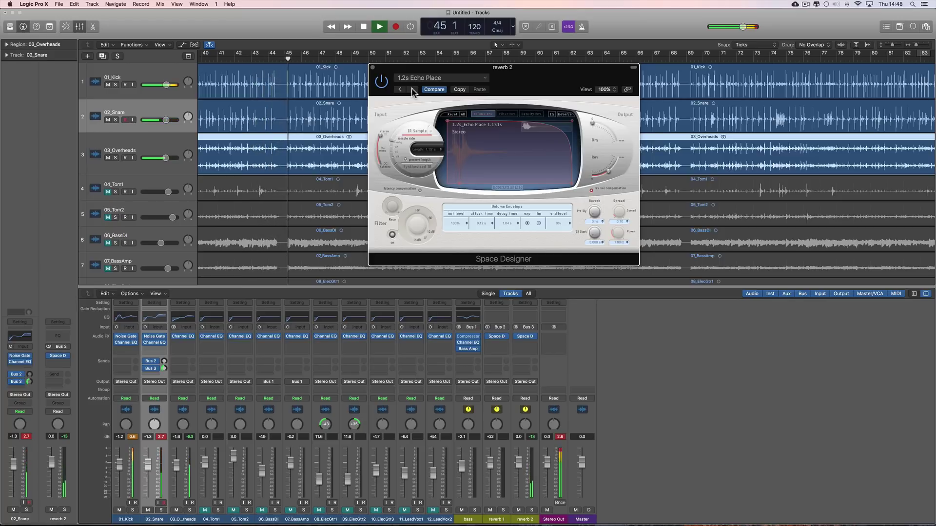
pyautogui.press('space')
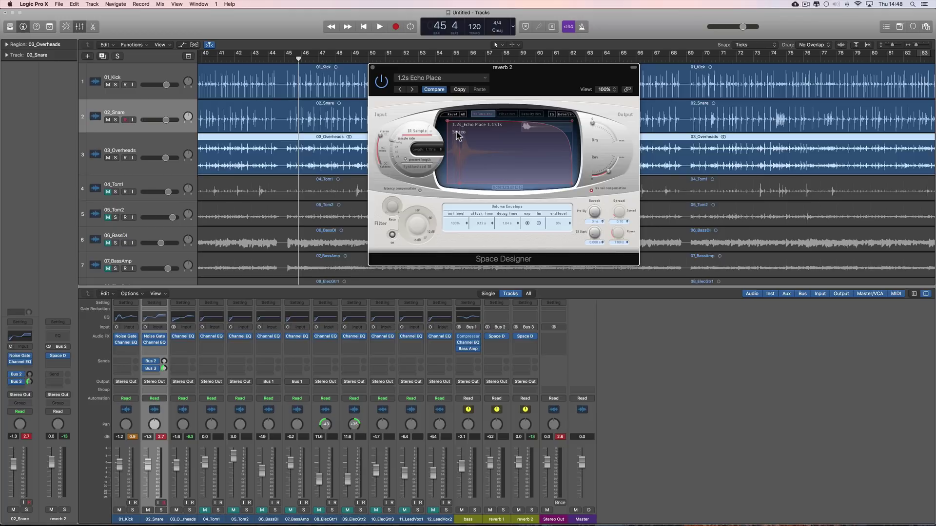
pyautogui.click(378, 27)
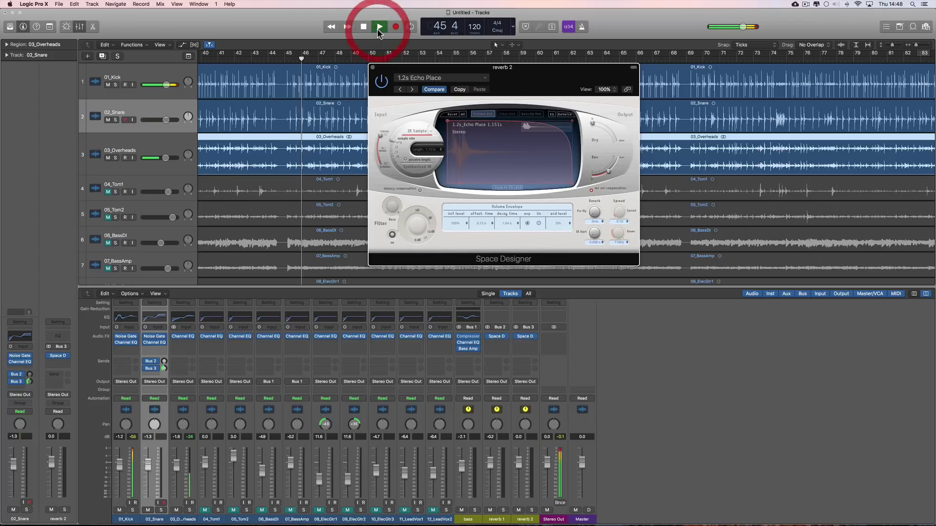
pyautogui.click(380, 29)
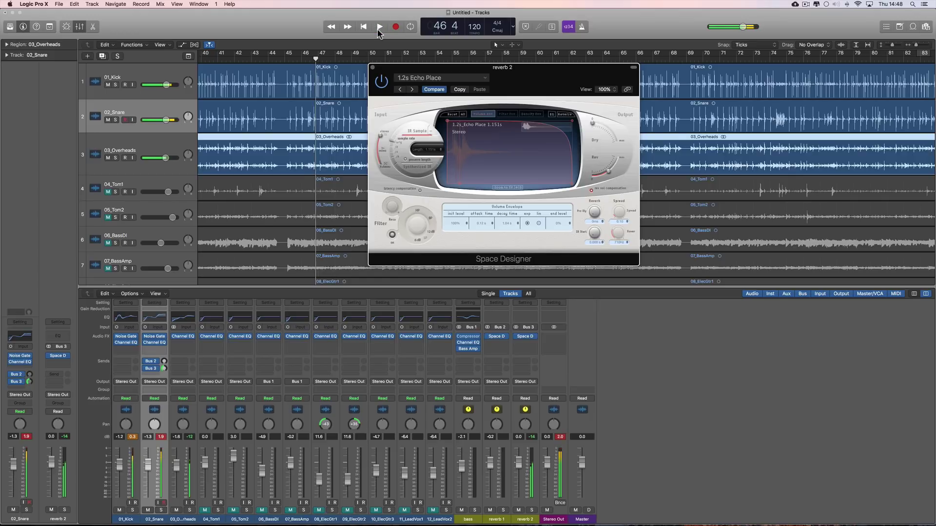
pyautogui.click(373, 68)
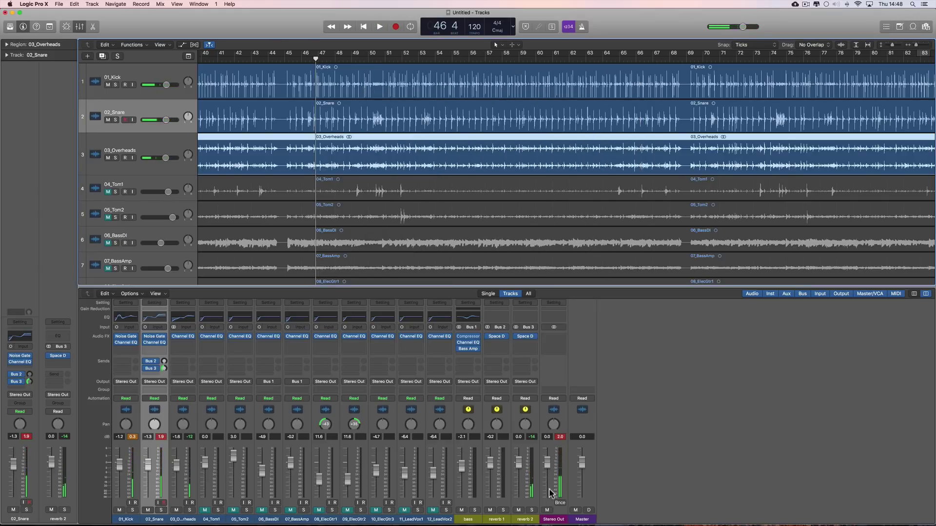
# Step: Select the reverb 2 channel and turn the 02_Snare Bus 3 send all the way down
pyautogui.click(503, 520)
pyautogui.click(529, 502)
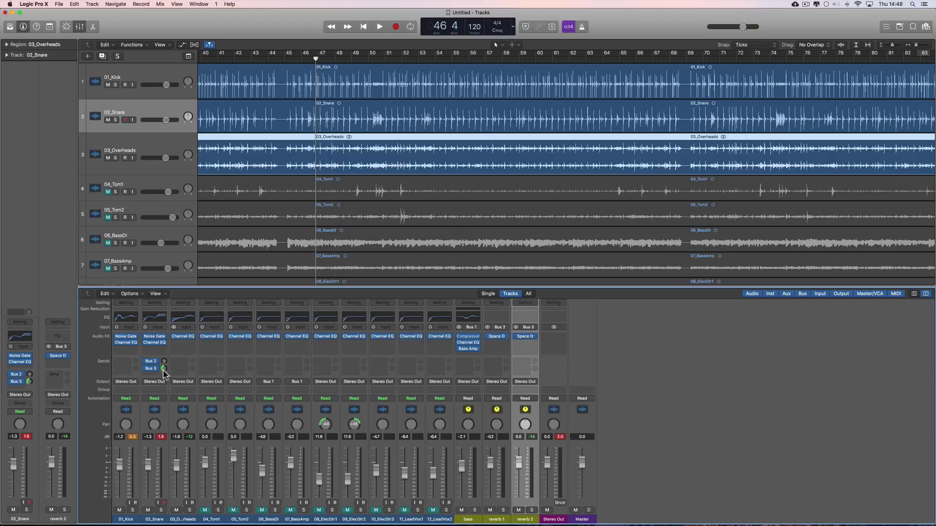
pyautogui.click(181, 424)
# Step: Play the drums from bar 3 to hear them without reverb, and stop playback
pyautogui.hscroll(-20, 297, 108)
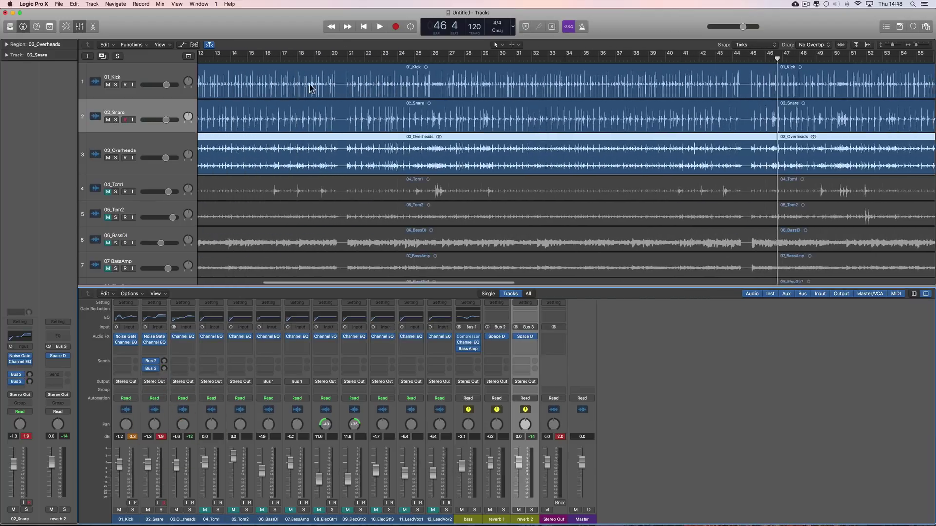
pyautogui.hscroll(-3, 259, 71)
pyautogui.click(235, 56)
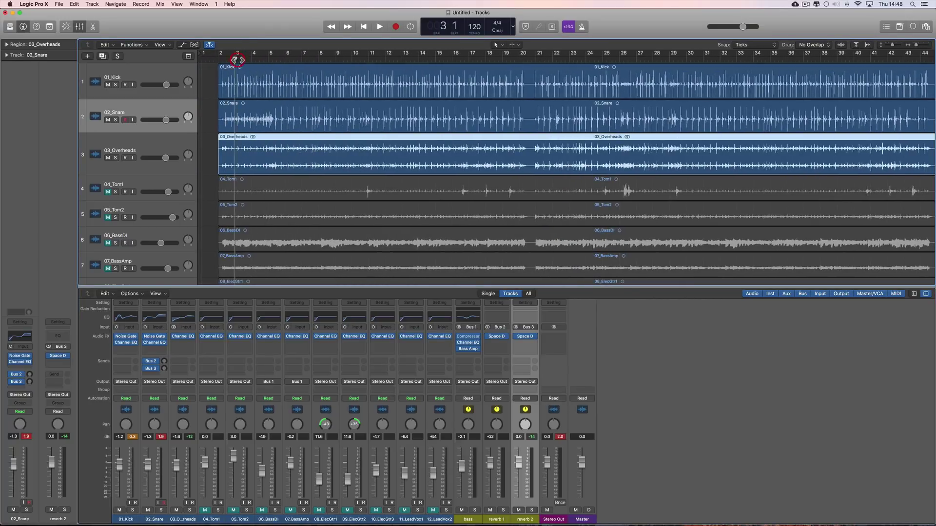
pyautogui.press('space')
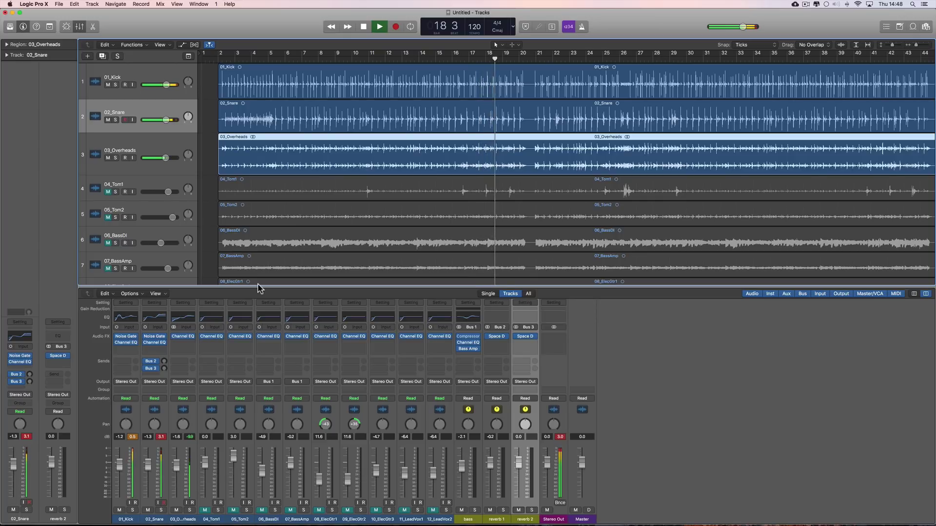
pyautogui.press('space')
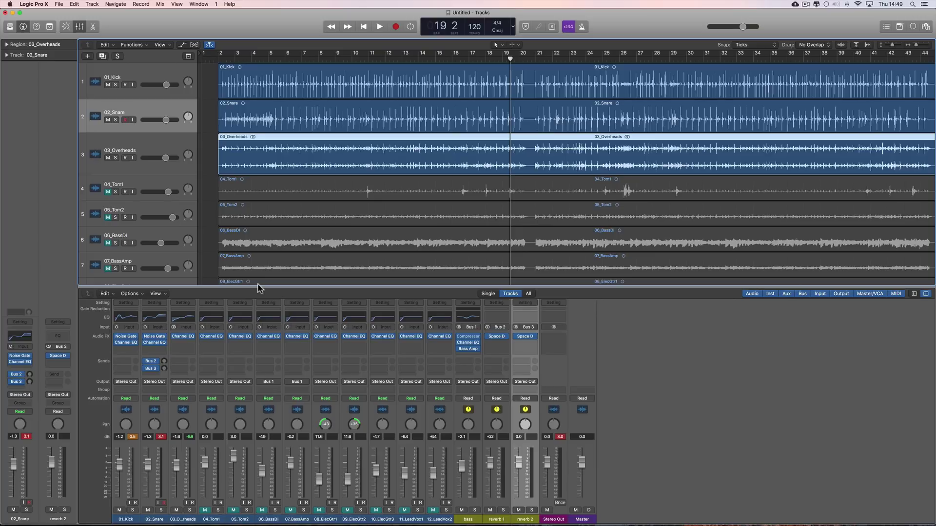
# Step: Play from bar 3 again and raise the 02_Snare Bus 2 send to about -13.0 dB
pyautogui.click(235, 59)
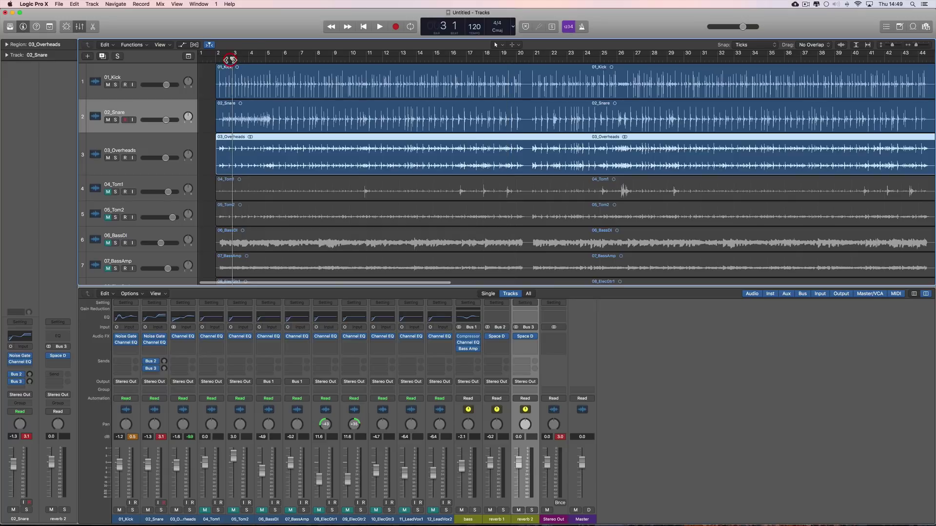
pyautogui.press('space')
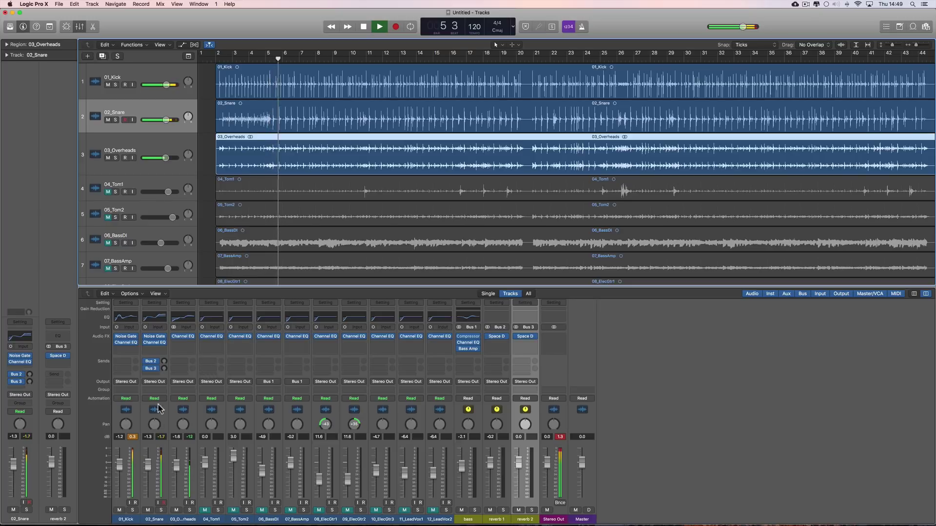
pyautogui.press('space')
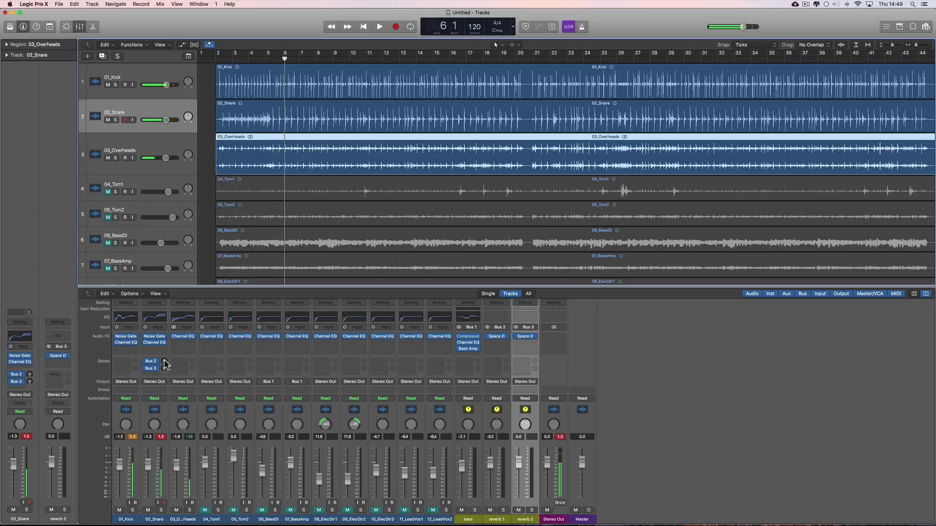
pyautogui.press('space')
pyautogui.moveTo(165, 364); pyautogui.dragTo(162, 329)
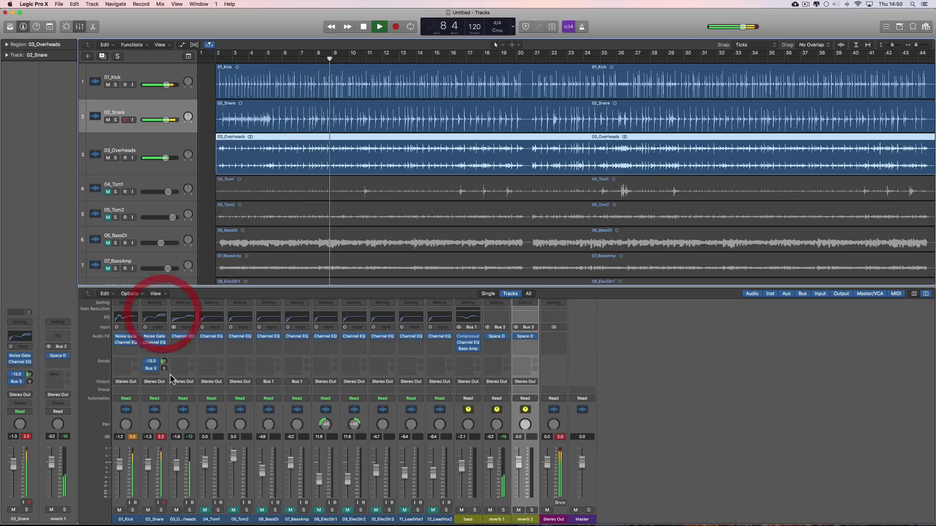
pyautogui.press('space')
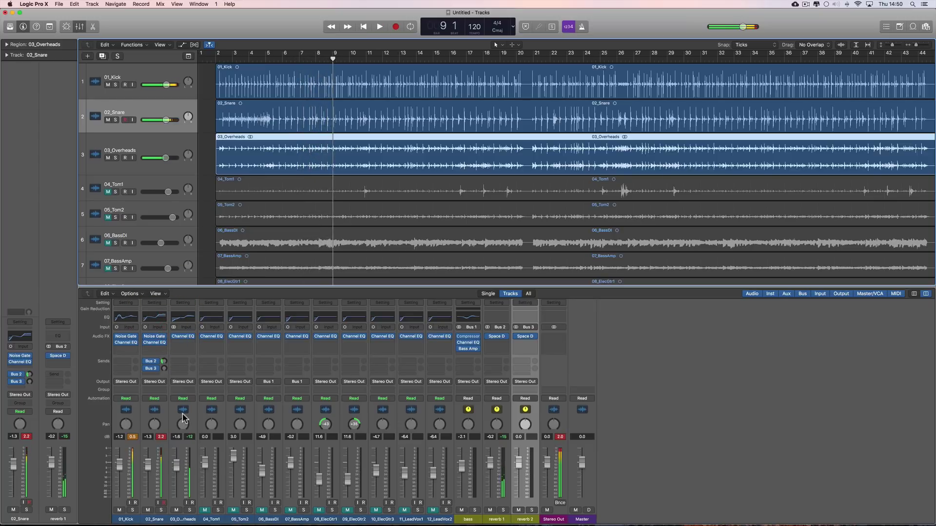
# Step: Add sends to Bus 2 (reverb 1) and Bus 3 (reverb 2) on the 03_Overheads channel
pyautogui.click(182, 363)
pyautogui.moveTo(188, 394)
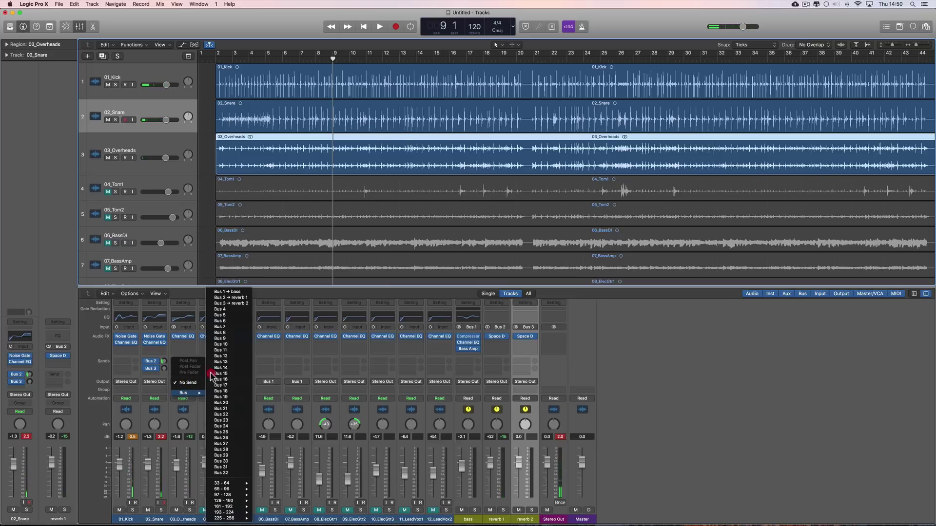
pyautogui.click(234, 299)
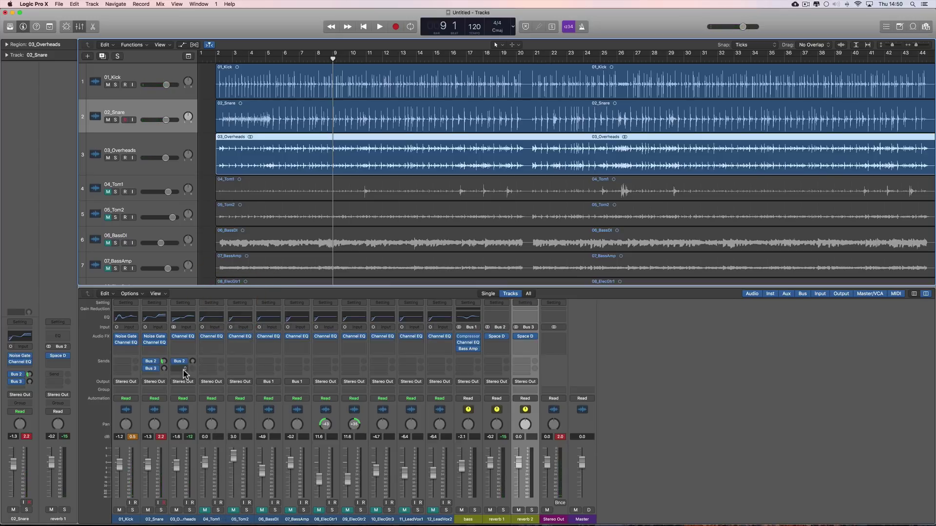
pyautogui.click(184, 369)
pyautogui.moveTo(187, 400)
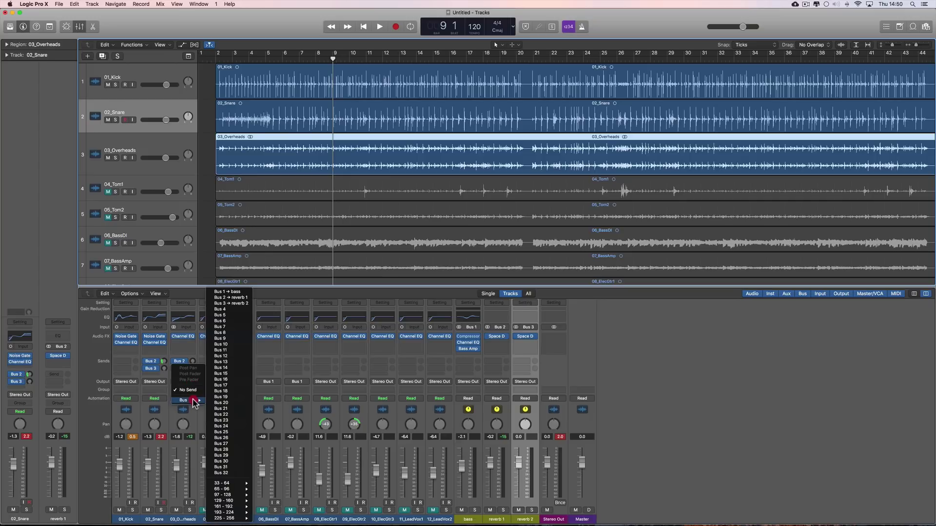
pyautogui.click(229, 303)
# Step: Raise the overheads' Bus 3 send to about -11.0 dB during playback, soloing the overheads to check it and unsoloing them
pyautogui.press('space')
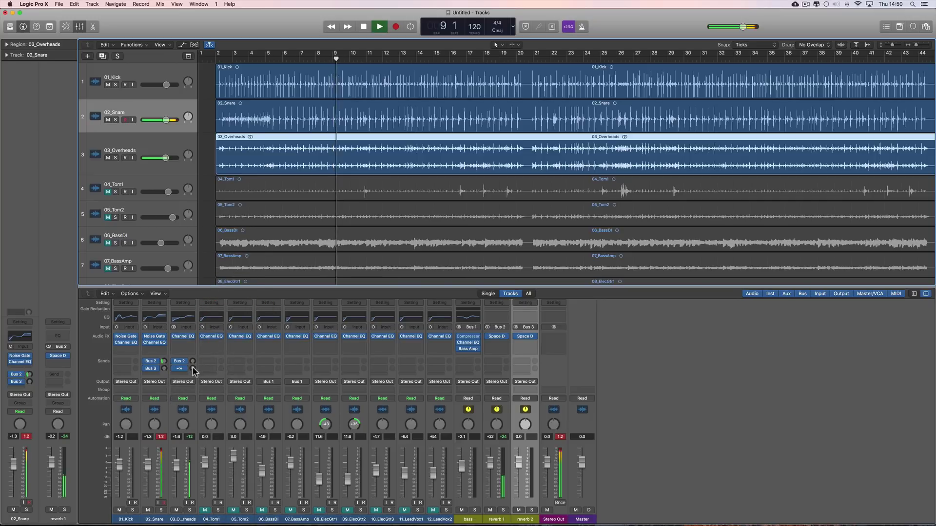
pyautogui.moveTo(193, 369); pyautogui.dragTo(192, 336)
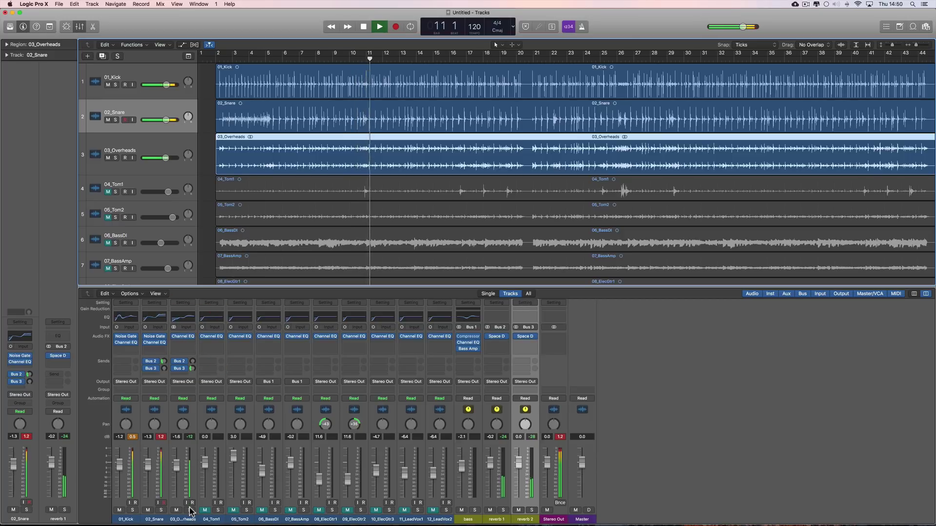
pyautogui.click(190, 510)
pyautogui.moveTo(193, 370)
pyautogui.mouseDown()
pyautogui.moveTo(204, 411)
pyautogui.moveTo(195, 366)
pyautogui.mouseUp()
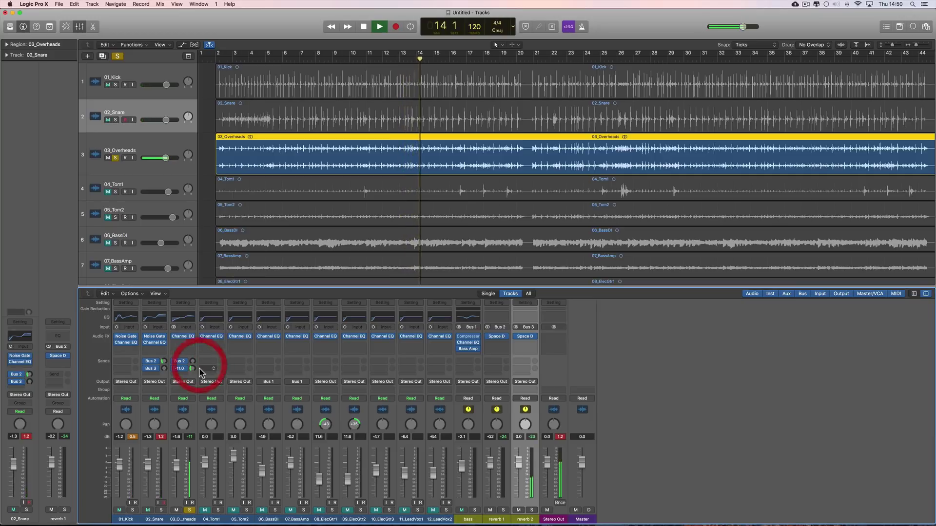
pyautogui.click(188, 510)
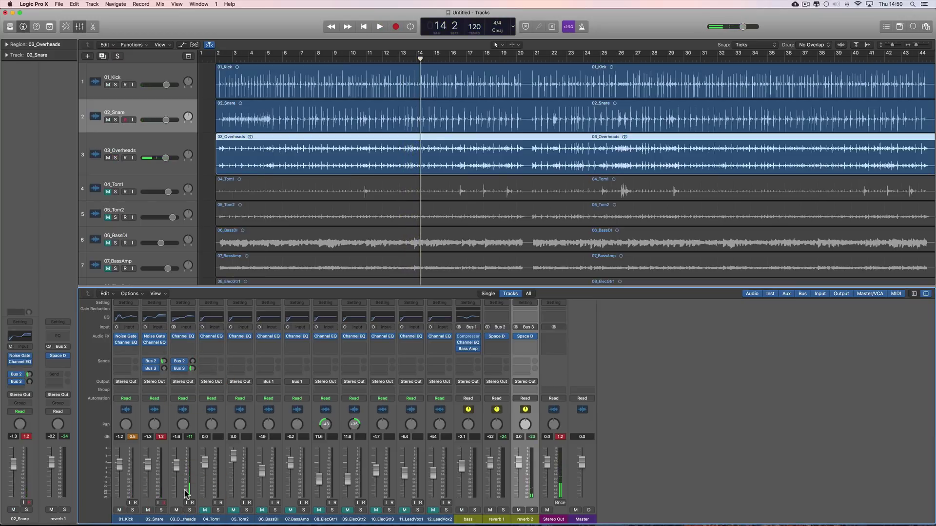
# Step: Resume playback, turn down the overheads' Bus 3 send, and lower the snare's Bus 2 send to about -14.0 dB
pyautogui.press('space')
pyautogui.moveTo(191, 368); pyautogui.dragTo(164, 363)
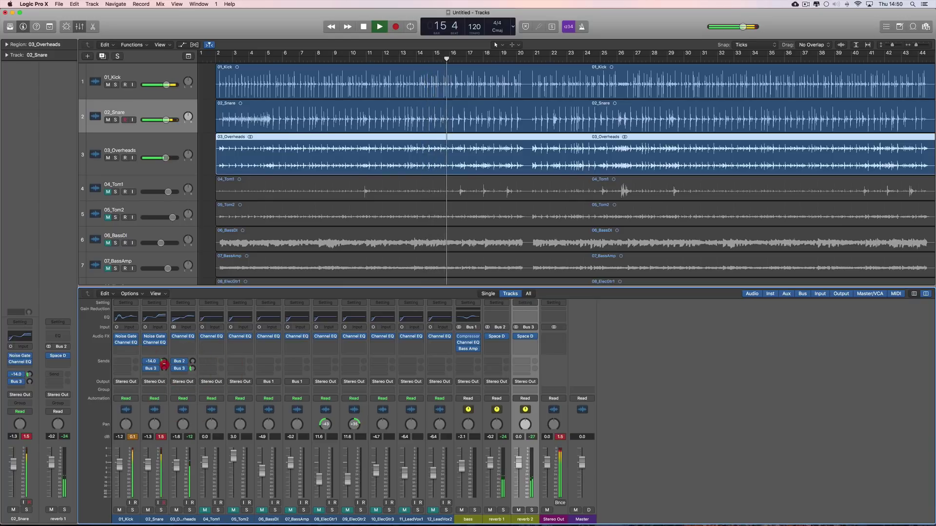
pyautogui.click(164, 363)
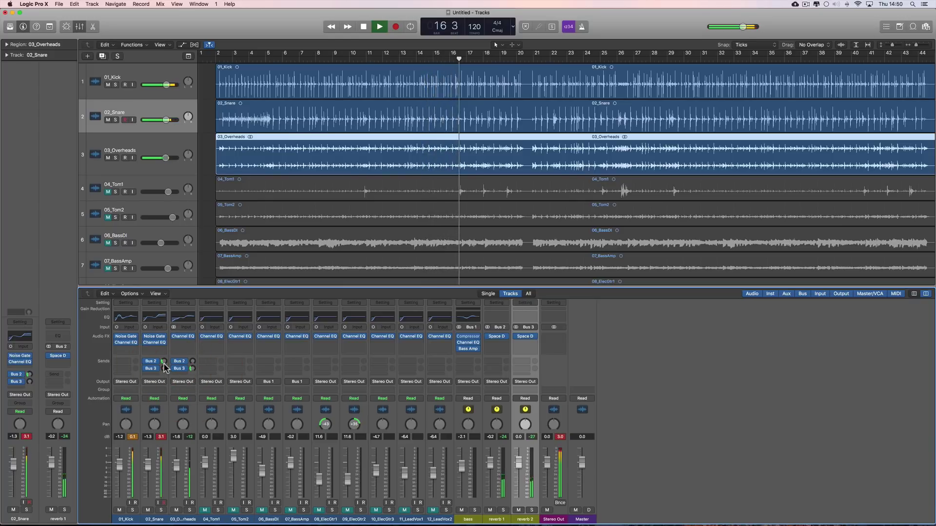
# Step: Reshape the snare's Channel EQ with +5.0 dB at 148 Hz, -2.0 dB at about 395 Hz and +12.5 dB at 3150 Hz
pyautogui.click(154, 317)
pyautogui.moveTo(262, 183); pyautogui.dragTo(262, 192)
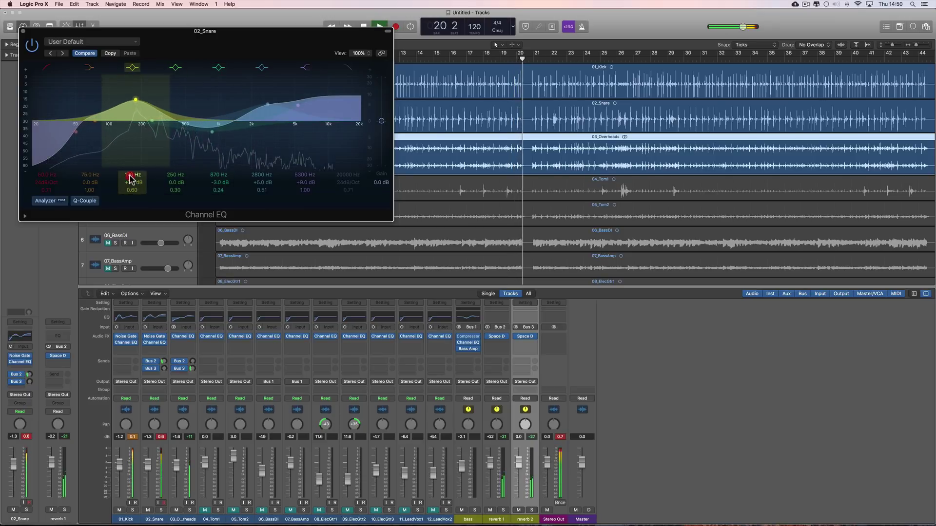
pyautogui.moveTo(133, 175); pyautogui.dragTo(174, 182)
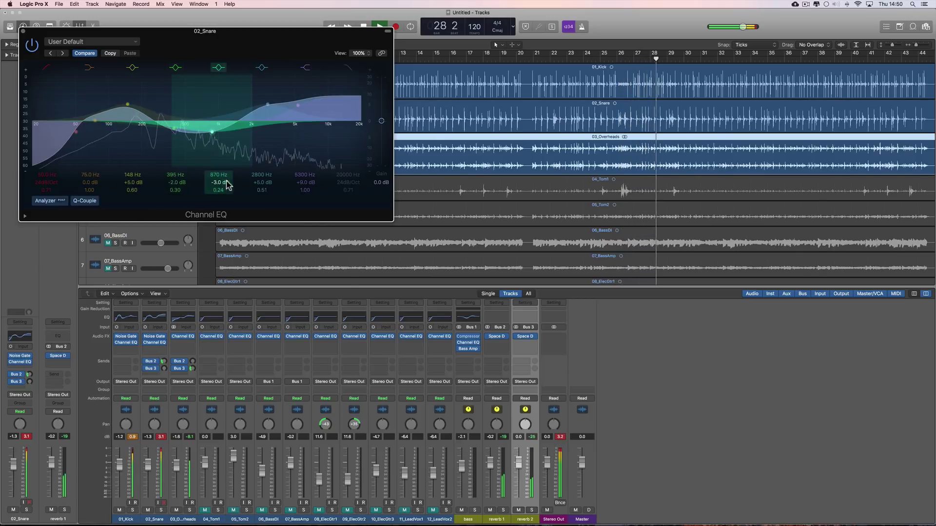
pyautogui.moveTo(254, 180); pyautogui.dragTo(254, 172)
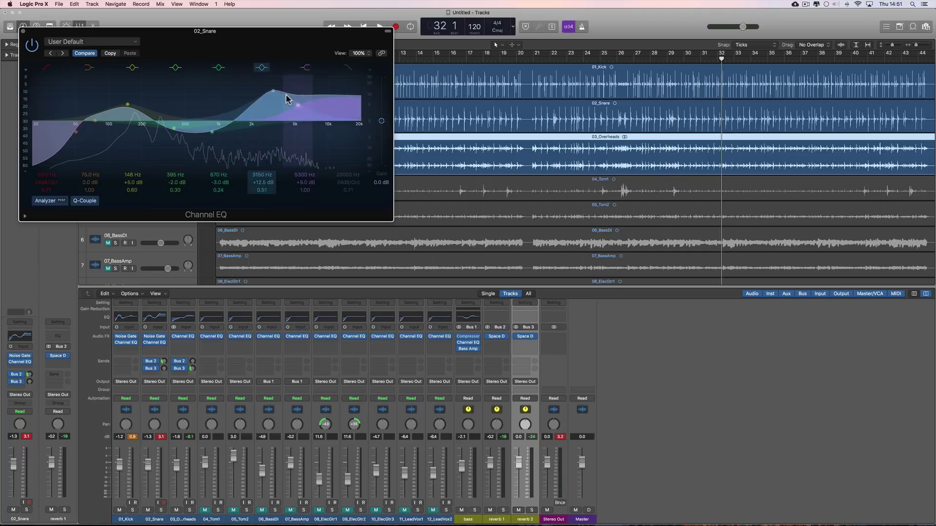
# Step: Solo the snare and refine its Channel EQ during playback to +9.0 dB at 142 Hz and -2.5 dB at 380 Hz
pyautogui.press('space')
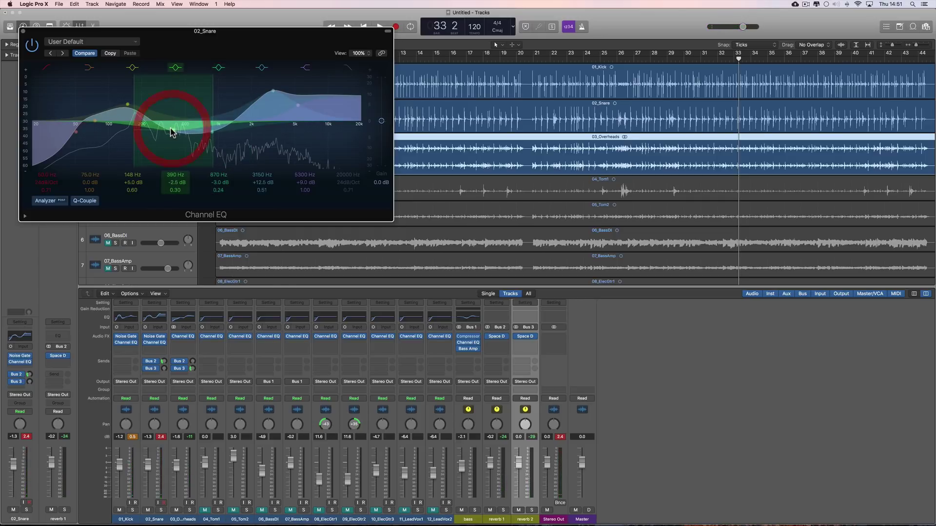
pyautogui.moveTo(127, 105); pyautogui.dragTo(126, 105)
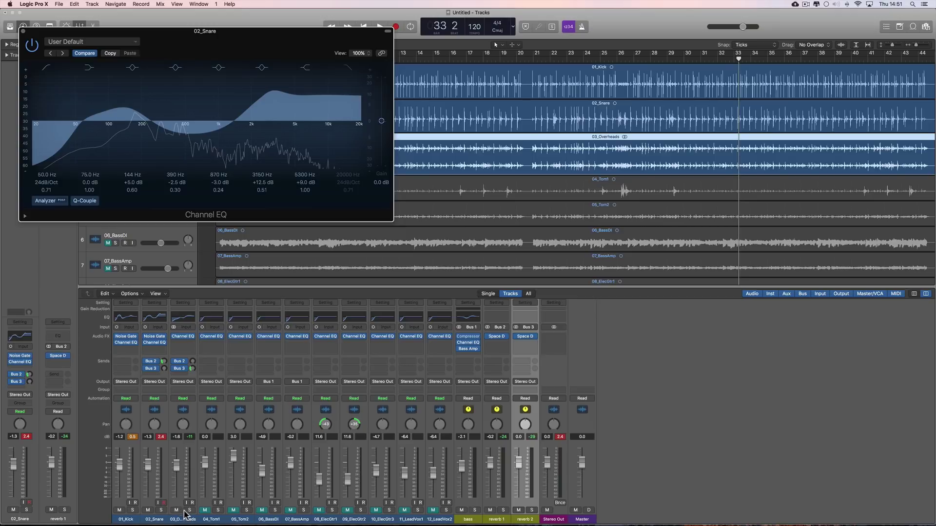
pyautogui.click(161, 509)
pyautogui.press('space')
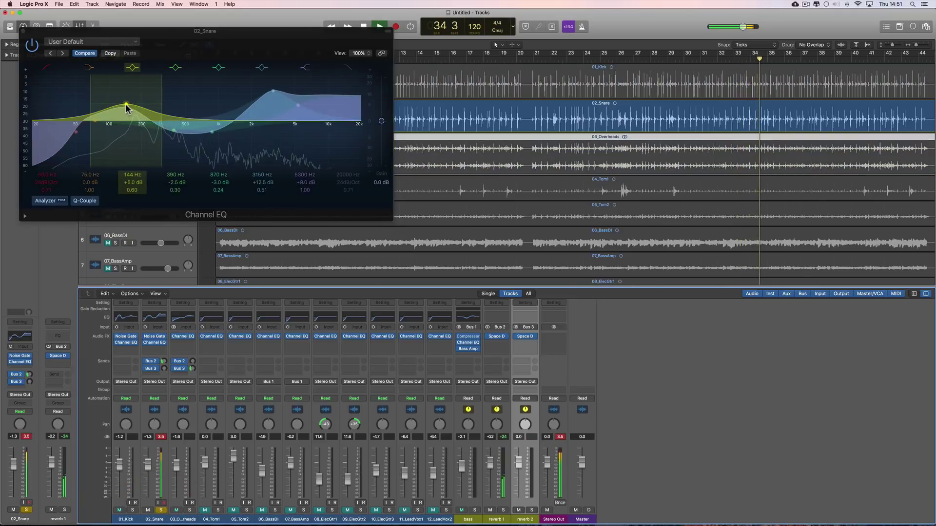
pyautogui.moveTo(126, 106); pyautogui.dragTo(126, 97)
pyautogui.click(132, 67)
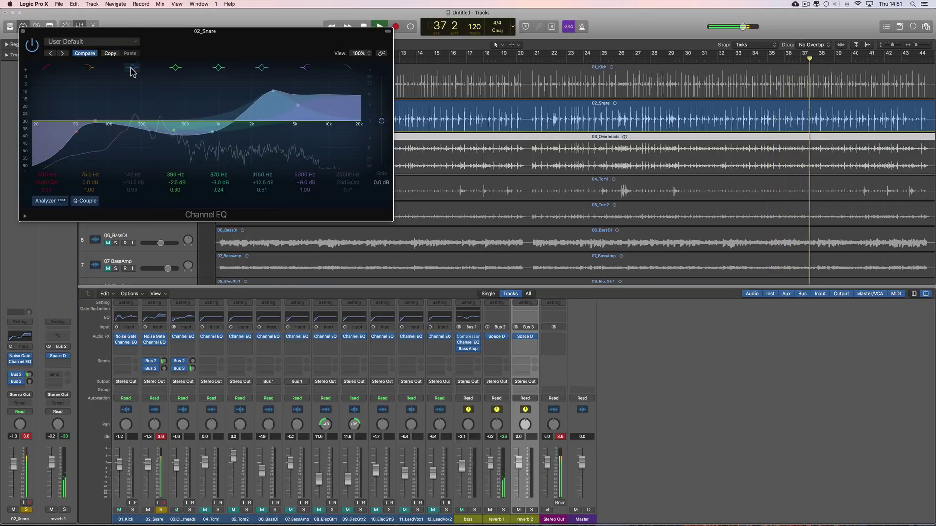
pyautogui.click(132, 68)
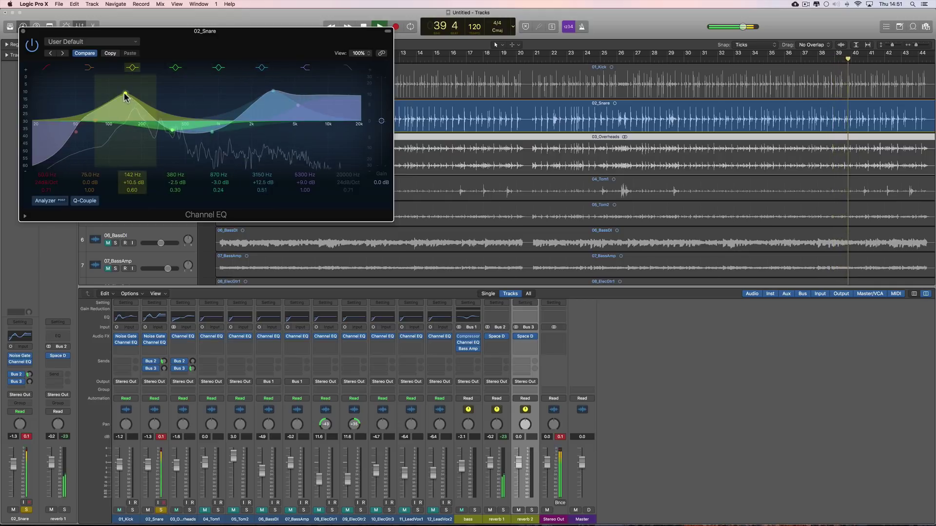
pyautogui.moveTo(126, 97); pyautogui.dragTo(126, 99)
pyautogui.click(32, 45)
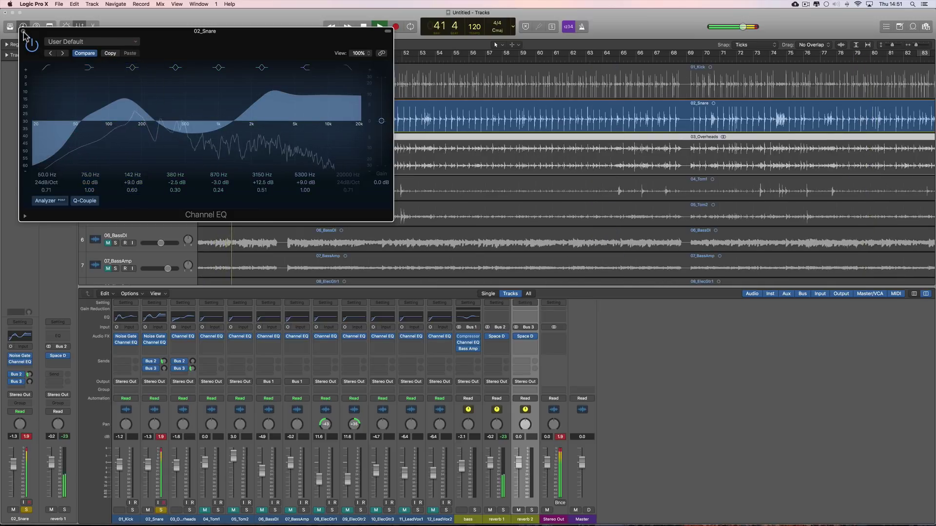
# Step: Set the snare's Noise Gate hold to 90 ms and release to about 147.9 ms, and close both snare plug-in windows
pyautogui.click(20, 357)
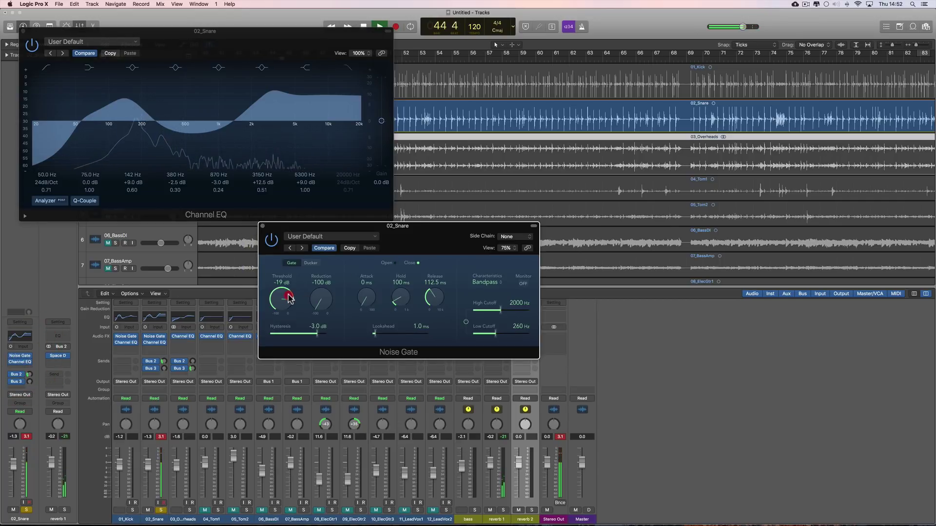
pyautogui.click(422, 57)
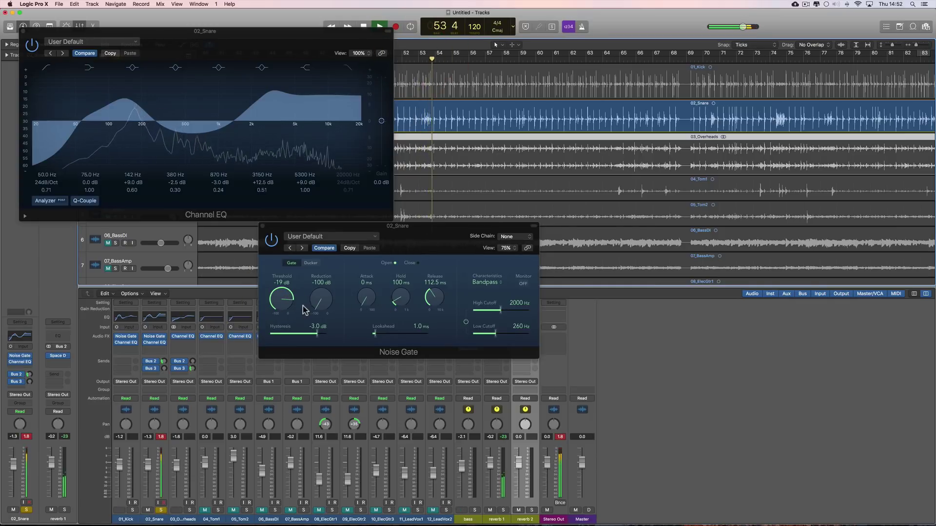
pyautogui.moveTo(429, 296); pyautogui.dragTo(406, 304)
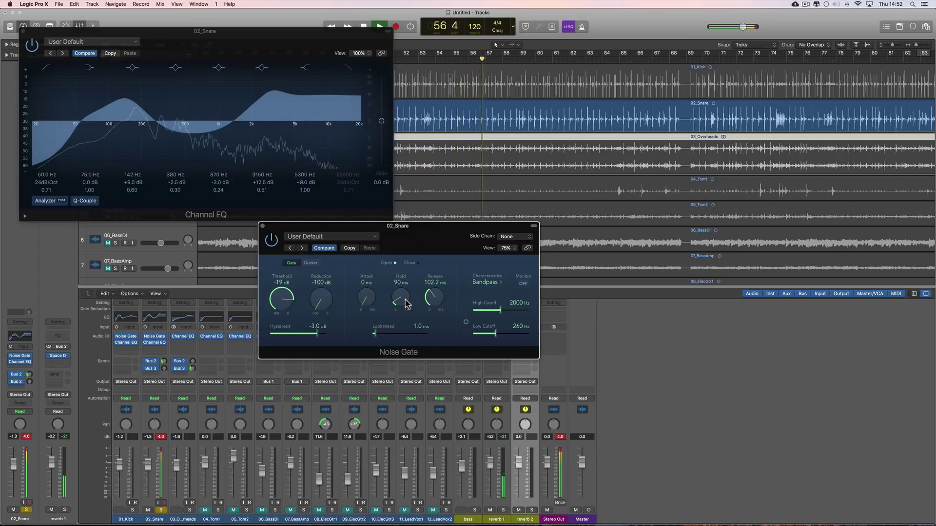
pyautogui.moveTo(429, 299); pyautogui.dragTo(428, 292)
pyautogui.moveTo(290, 300); pyautogui.dragTo(290, 300)
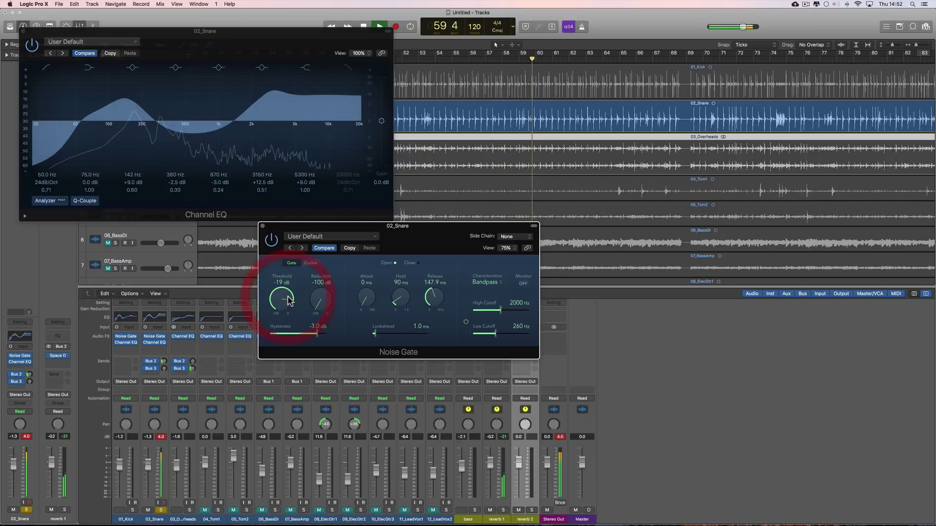
pyautogui.click(262, 226)
pyautogui.click(24, 31)
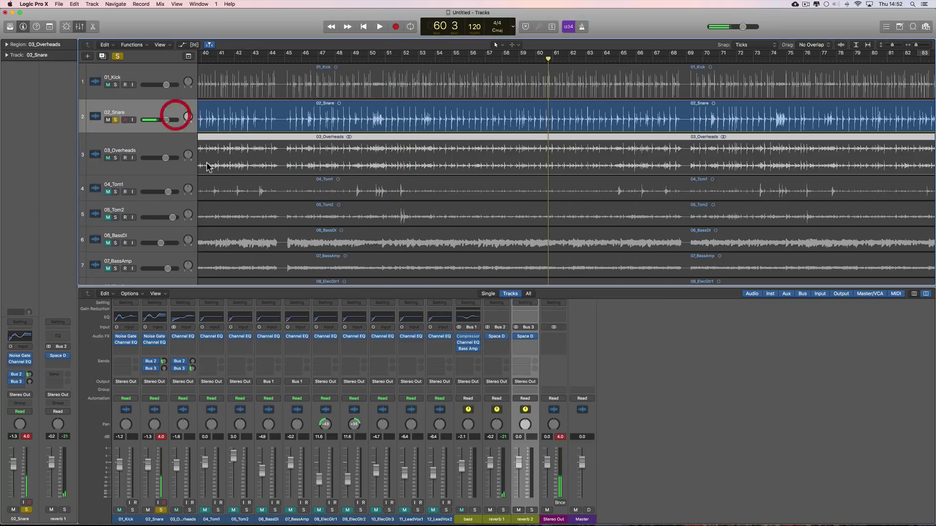
# Step: Unsolo the snare and lower the faders during playback to about -5.2 dB for kick, -4.0 dB for snare and -4.9 dB for overheads
pyautogui.click(116, 119)
pyautogui.press('space')
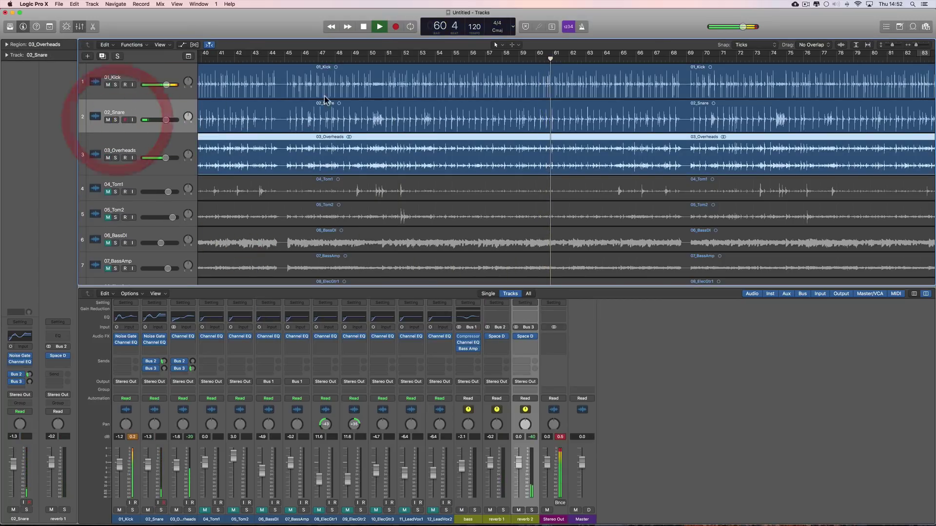
pyautogui.click(302, 54)
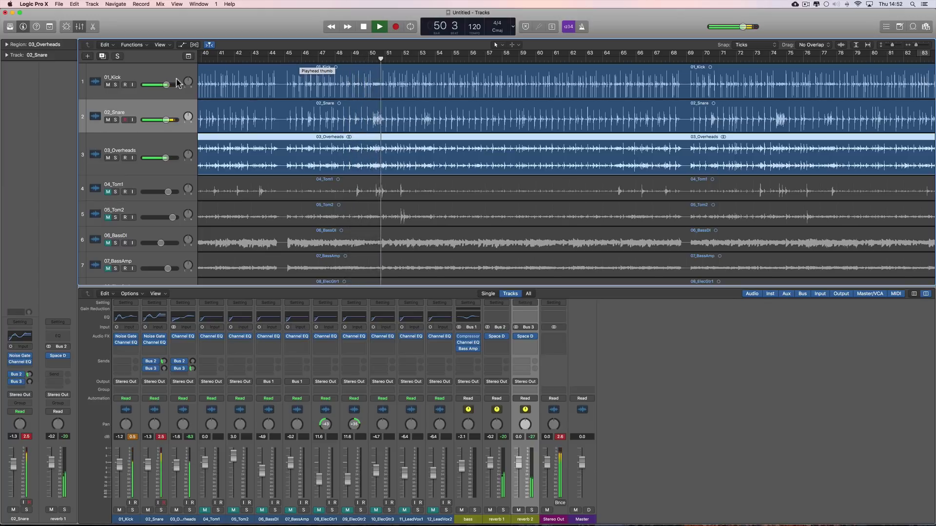
pyautogui.moveTo(167, 85); pyautogui.dragTo(163, 85)
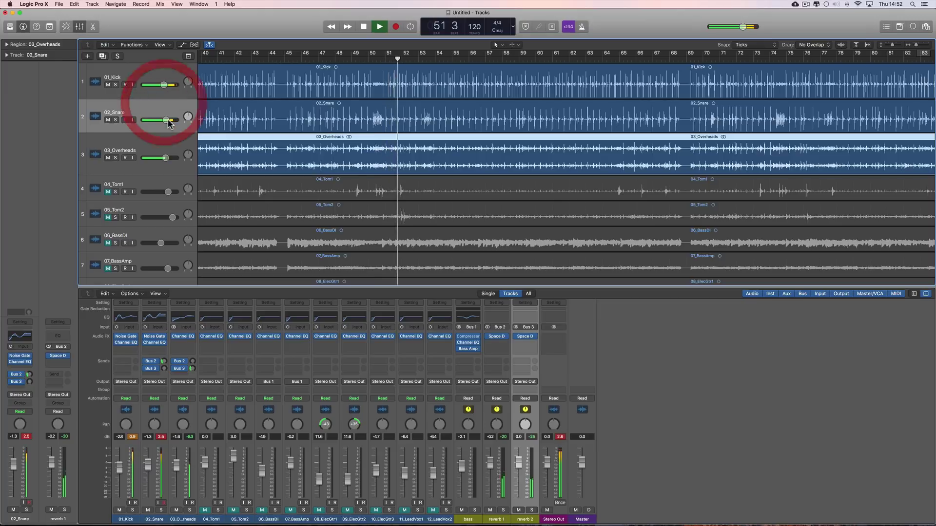
pyautogui.moveTo(165, 120); pyautogui.dragTo(164, 120)
pyautogui.moveTo(165, 159); pyautogui.dragTo(162, 159)
pyautogui.moveTo(163, 86); pyautogui.dragTo(161, 119)
pyautogui.moveTo(162, 159); pyautogui.dragTo(159, 159)
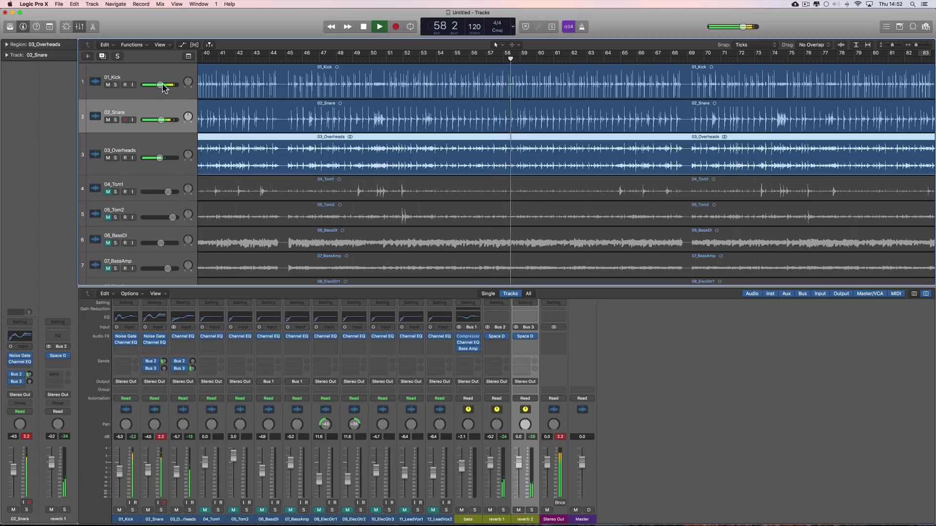
pyautogui.moveTo(162, 120); pyautogui.dragTo(164, 122)
pyautogui.moveTo(162, 157); pyautogui.dragTo(165, 158)
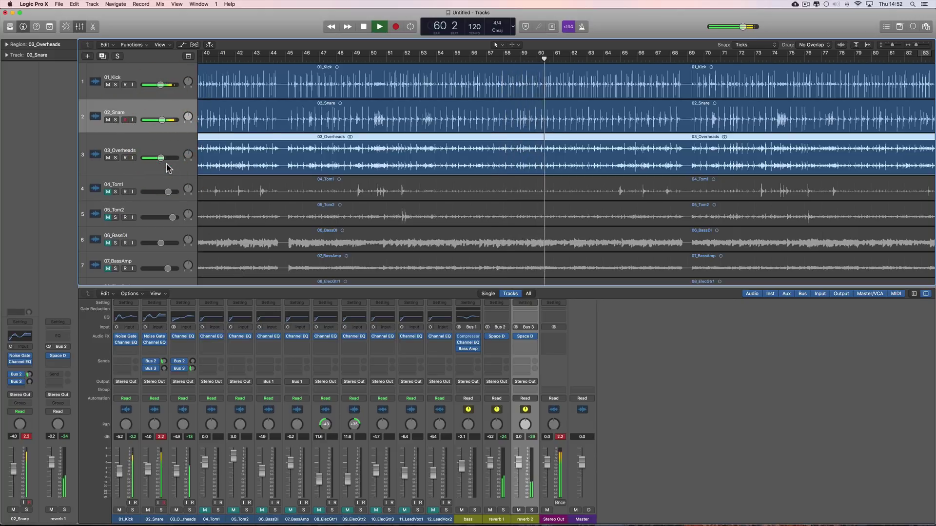
# Step: Unmute 06_BassDI and 07_BassAmp and lower them together to about -7.6 dB and -3.0 dB
pyautogui.scroll(-5, 166, 168)
pyautogui.moveTo(108, 171); pyautogui.dragTo(160, 197)
pyautogui.click(154, 165)
pyautogui.keyDown('shift'); pyautogui.click(159, 191); pyautogui.keyUp('shift')
pyautogui.press('space')
pyautogui.press('space')
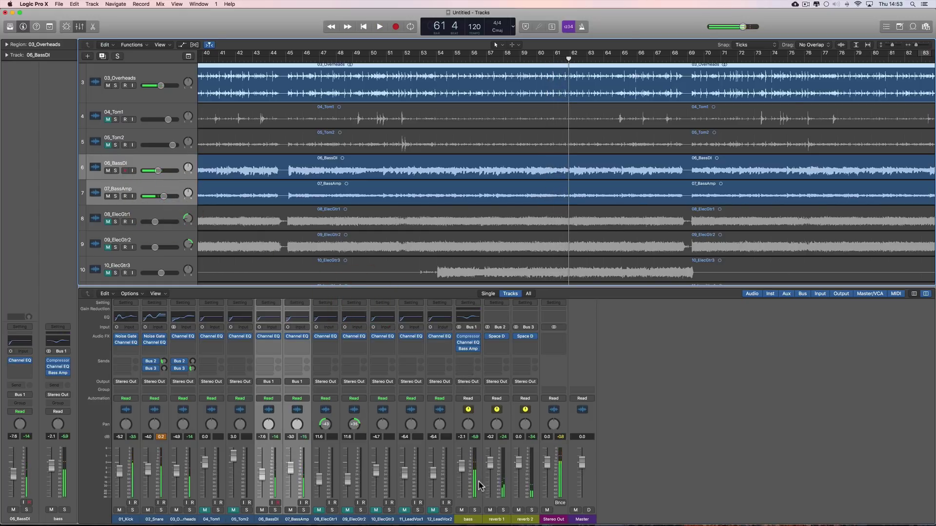
# Step: Lower the bass bus channel to about -4.0 dB while playing the mix, and stop playback
pyautogui.press('space')
pyautogui.moveTo(467, 475); pyautogui.dragTo(464, 476)
pyautogui.click(464, 472)
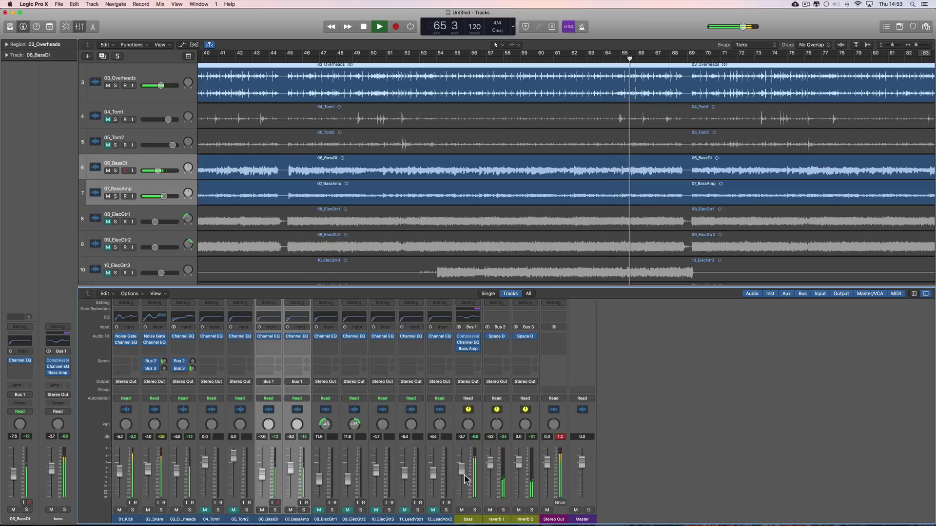
pyautogui.moveTo(464, 475); pyautogui.dragTo(464, 476)
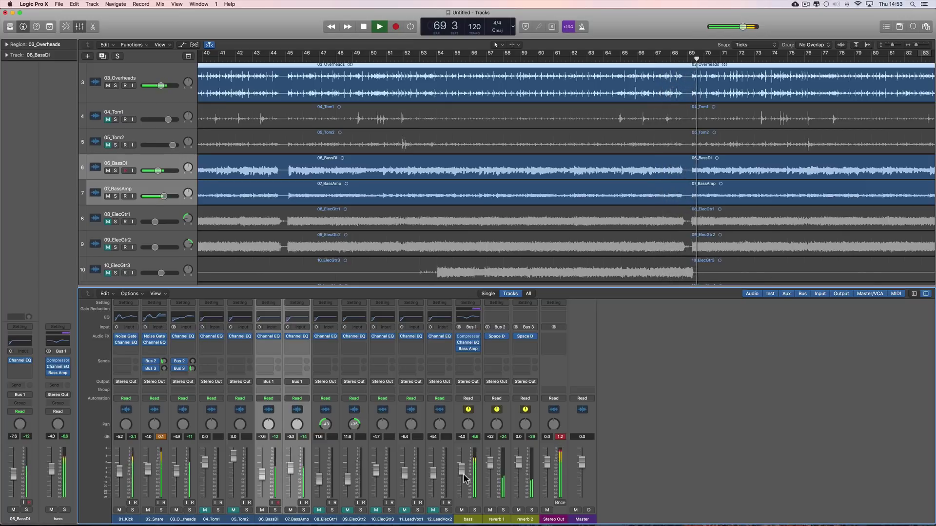
pyautogui.press('space')
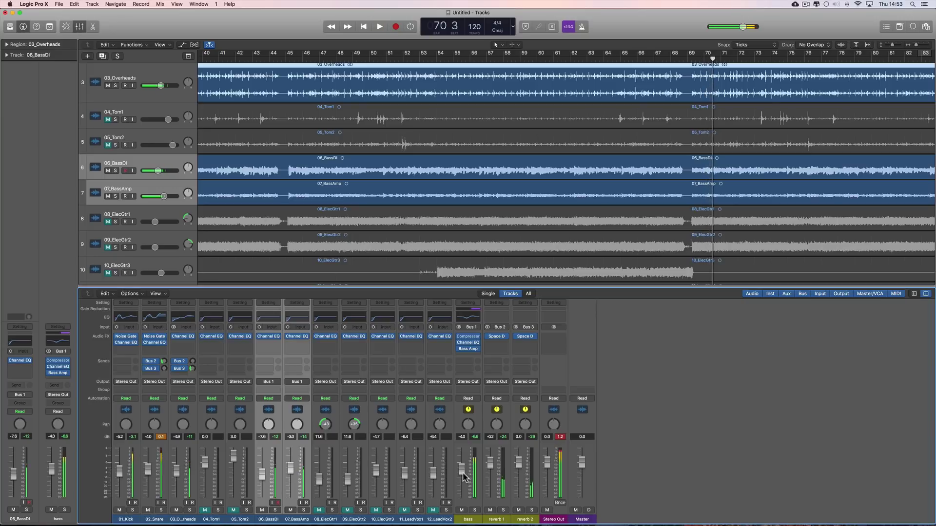
# Step: Create a cycle range from bar 16 to about the middle of bar 20 and play it
pyautogui.hscroll(-15, 361, 258)
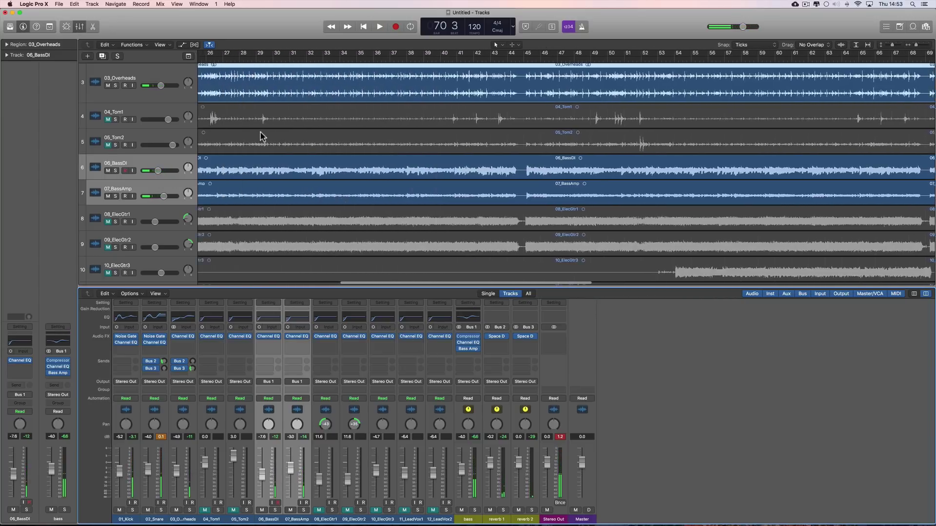
pyautogui.hscroll(-5, 259, 136)
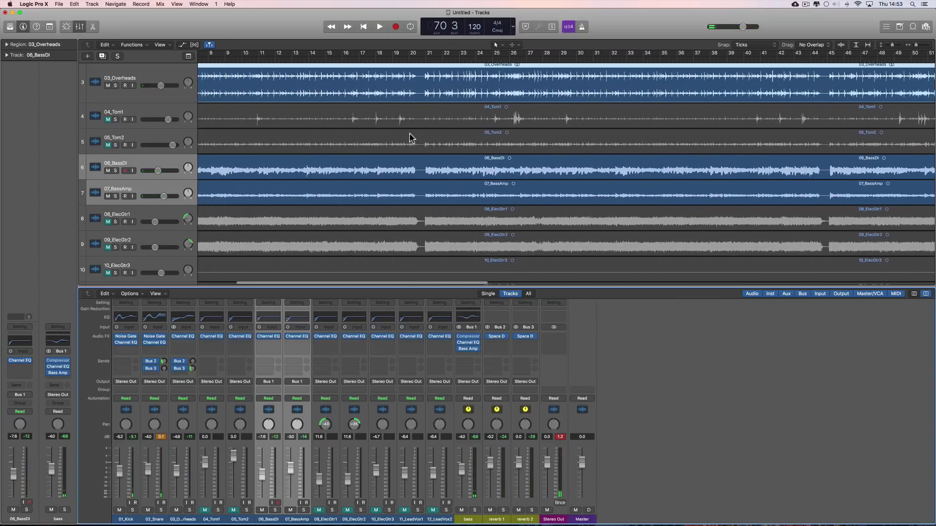
pyautogui.hscroll(-4, 409, 120)
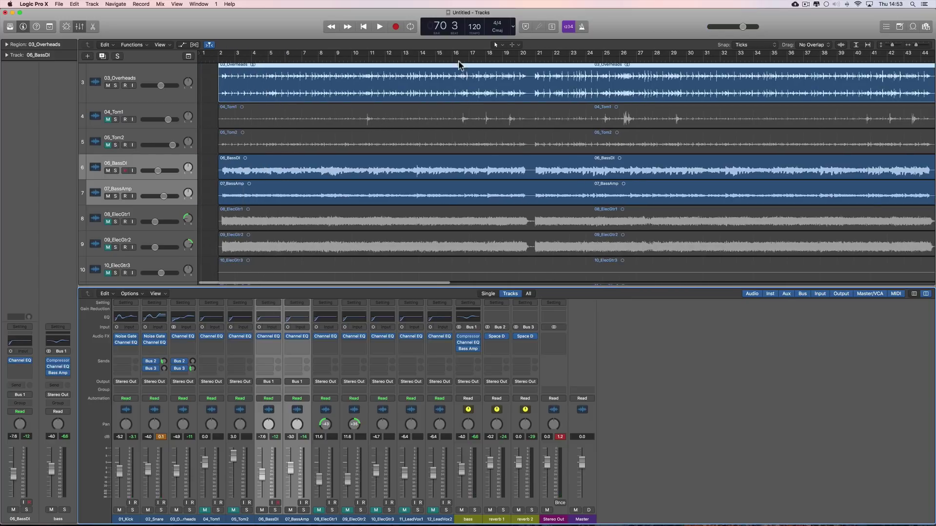
pyautogui.moveTo(453, 56); pyautogui.dragTo(532, 57)
pyautogui.press('space')
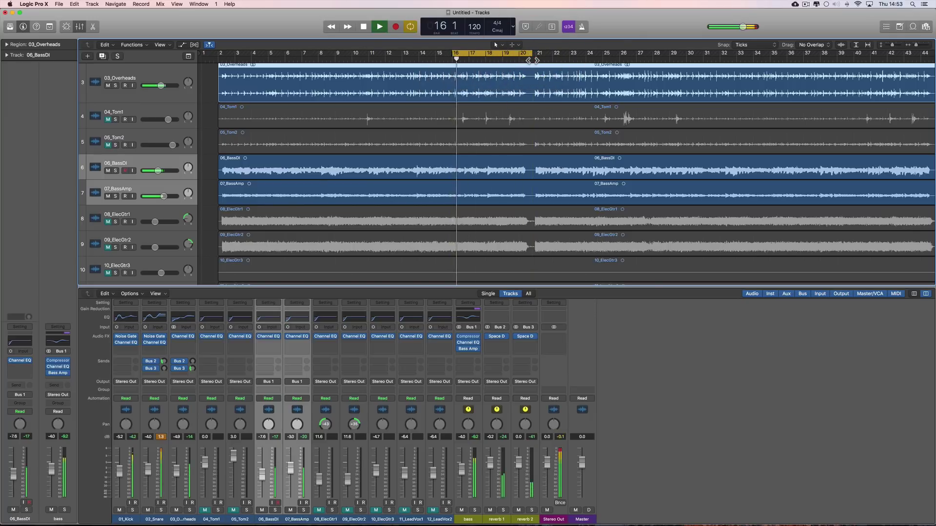
# Step: Unmute 04_Tom1 and 05_Tom2, replay the cycle range, and mute 06_BassDI and 07_BassAmp
pyautogui.click(109, 120)
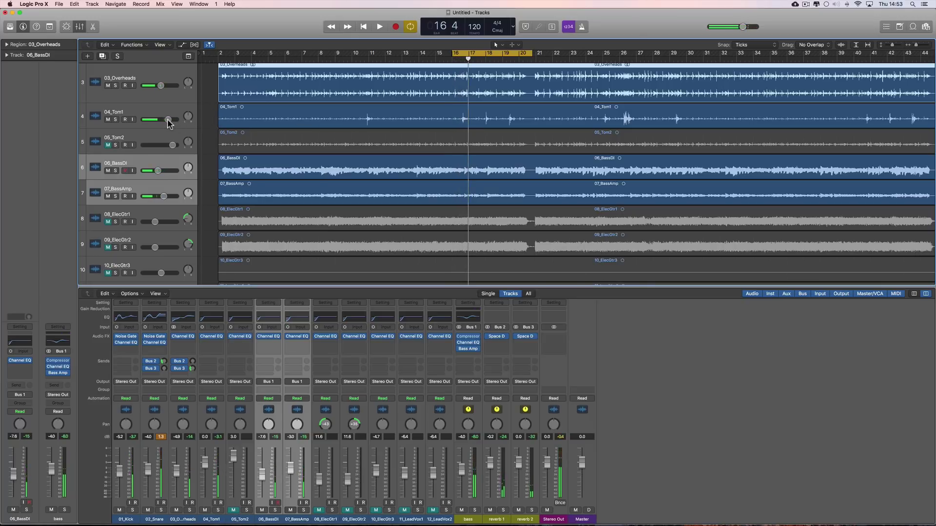
pyautogui.click(108, 145)
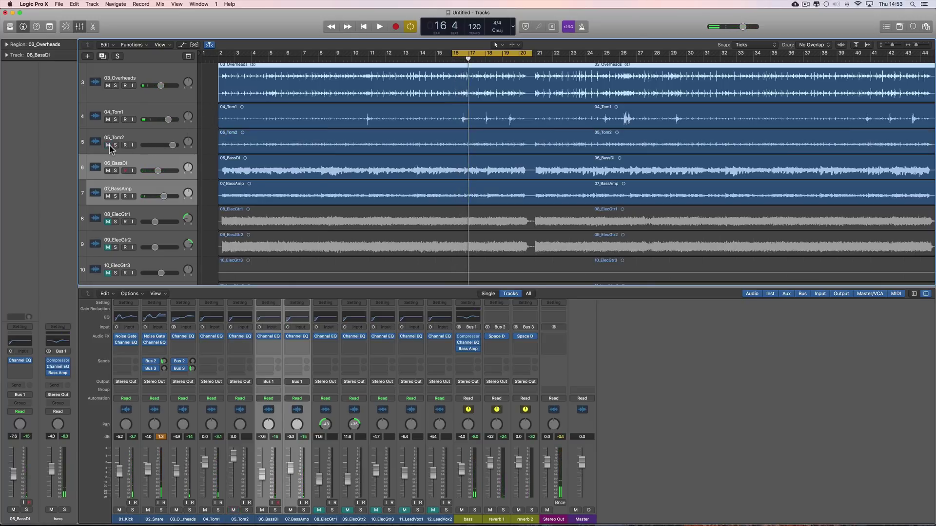
pyautogui.doubleClick(450, 63)
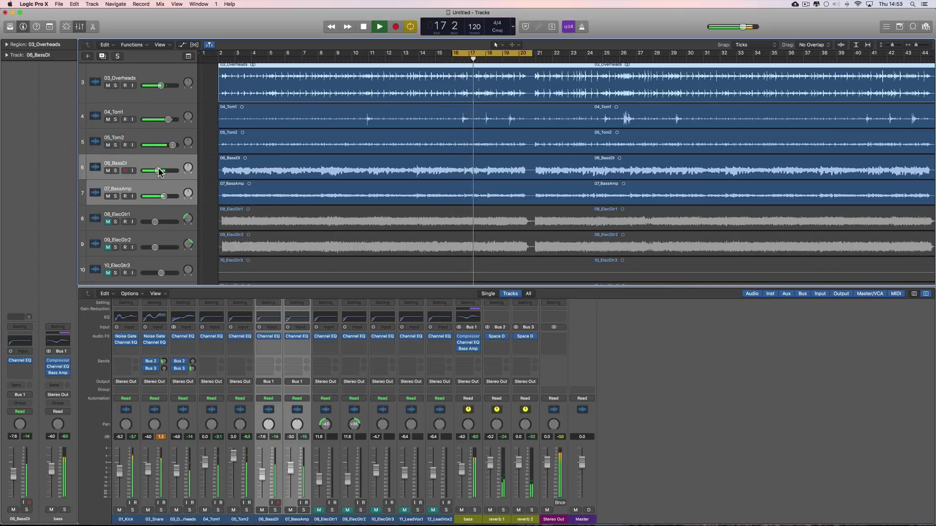
pyautogui.click(107, 171)
pyautogui.click(108, 196)
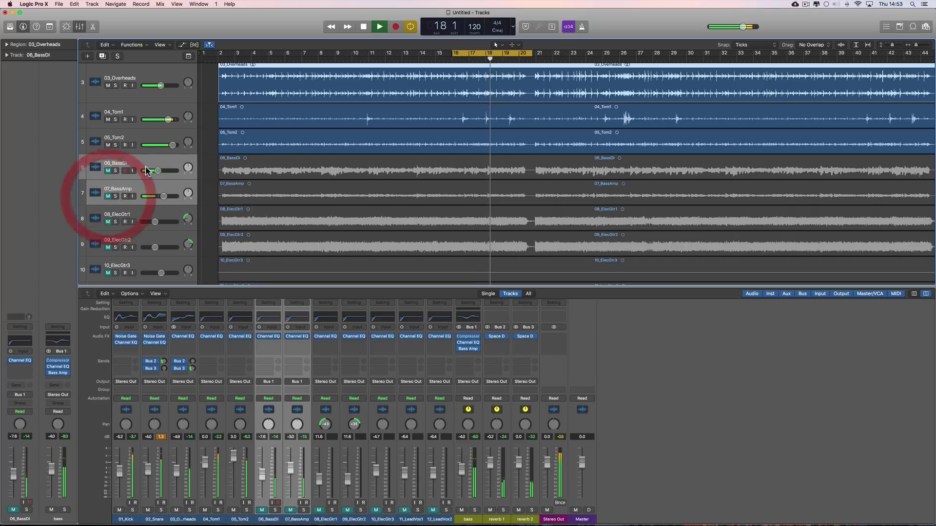
# Step: Lower the tom faders to about -10.5 dB for 04_Tom1 and -10.4 dB for 05_Tom2
pyautogui.moveTo(171, 147); pyautogui.dragTo(163, 146)
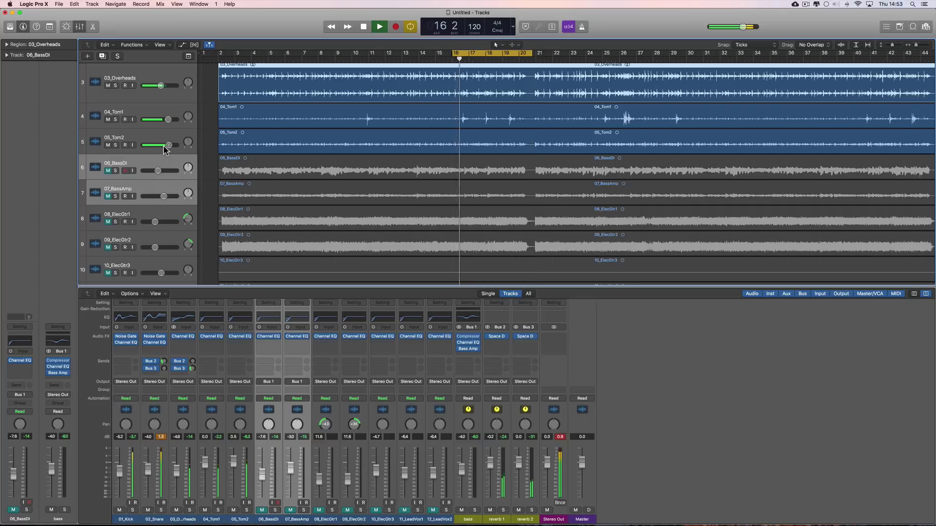
pyautogui.press('space')
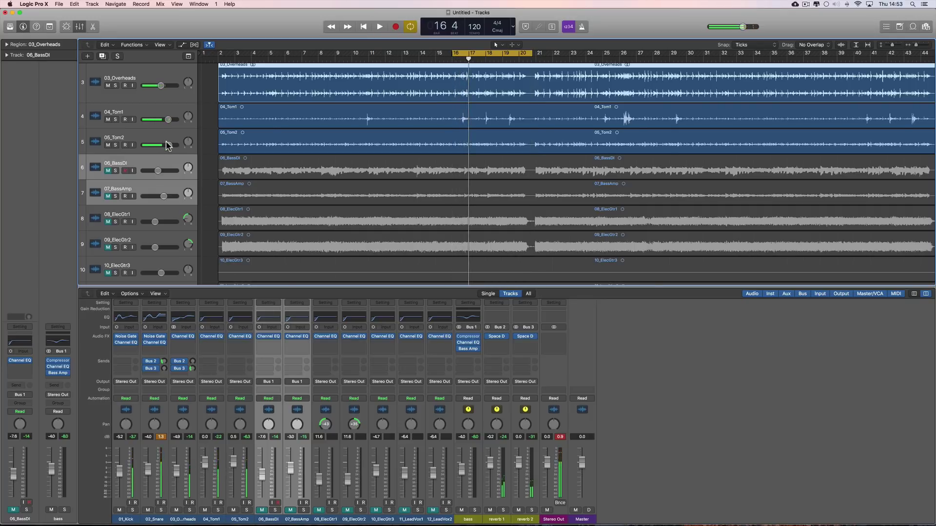
pyautogui.moveTo(167, 145)
pyautogui.mouseDown()
pyautogui.moveTo(165, 120)
pyautogui.moveTo(167, 144)
pyautogui.moveTo(150, 139)
pyautogui.moveTo(155, 170)
pyautogui.moveTo(140, 170)
pyautogui.moveTo(108, 244)
pyautogui.moveTo(116, 223)
pyautogui.mouseUp()
# Step: Resume playback with both bass tracks, 08_ElecGtr1 and 09_ElecGtr2 unmuted
pyautogui.press('space')
pyautogui.scroll(2, 151, 142)
pyautogui.click(108, 273)
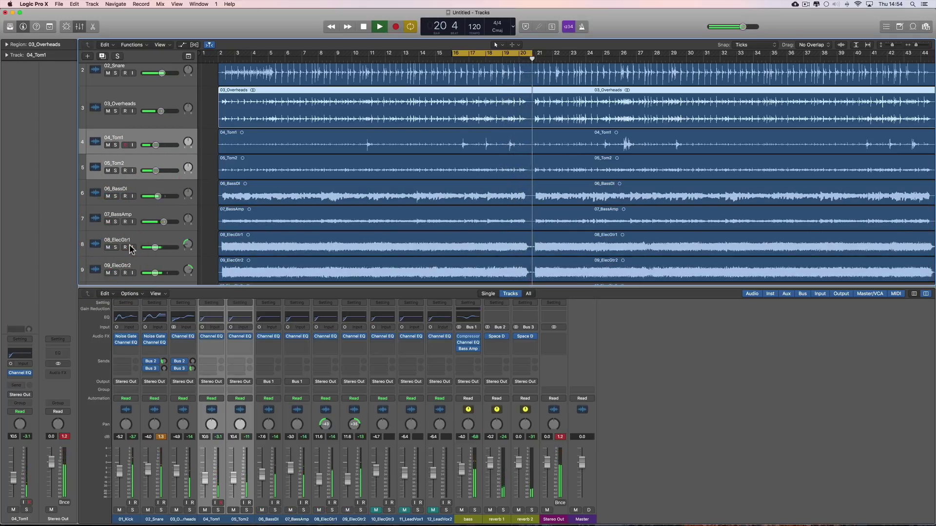
# Step: Lower 08_ElecGtr1 and 09_ElecGtr2 together to about -14.2 dB, turn off cycle mode and stop playback
pyautogui.click(159, 241)
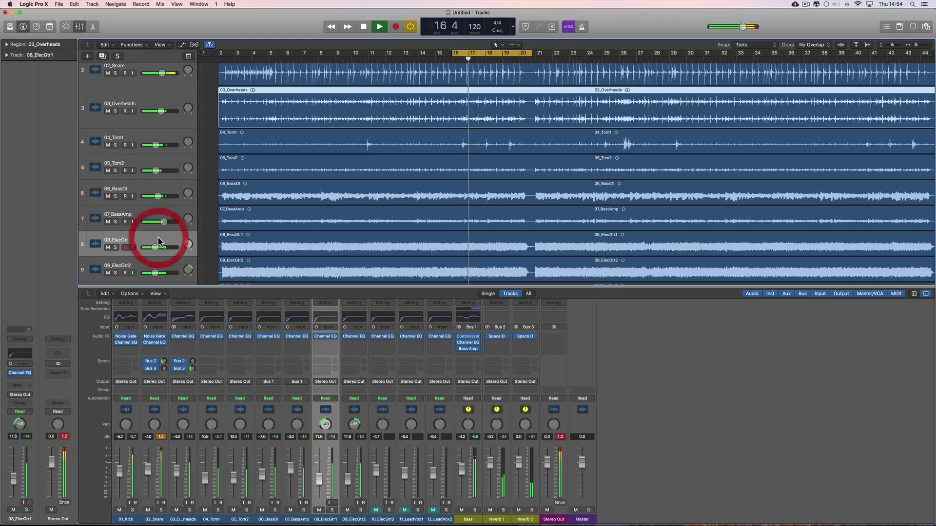
pyautogui.scroll(-1, 159, 241)
pyautogui.scroll(-2, 158, 241)
pyautogui.moveTo(155, 246); pyautogui.dragTo(151, 246)
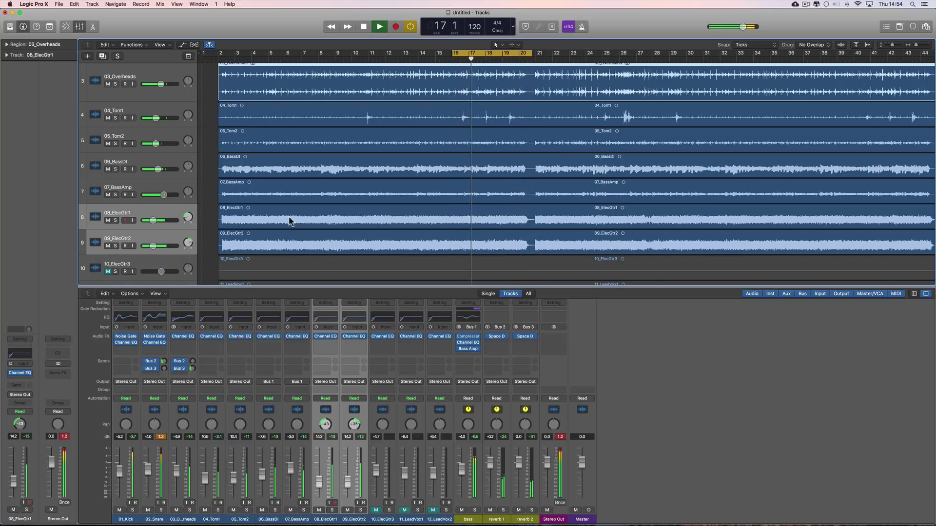
pyautogui.click(410, 27)
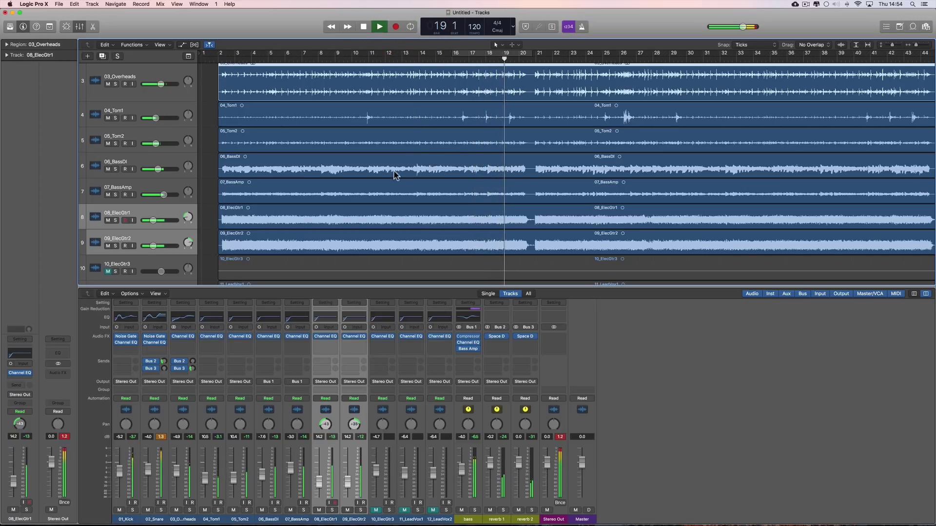
pyautogui.press('space')
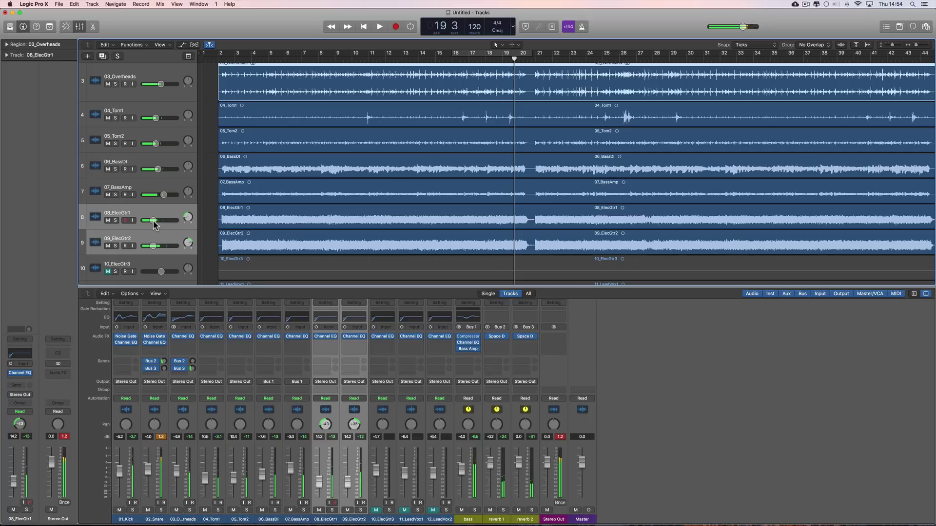
# Step: Solo 08_ElecGtr1 and 09_ElecGtr2, raise both to about -11.0 dB and stop playback
pyautogui.moveTo(153, 222); pyautogui.dragTo(119, 243)
pyautogui.press('space')
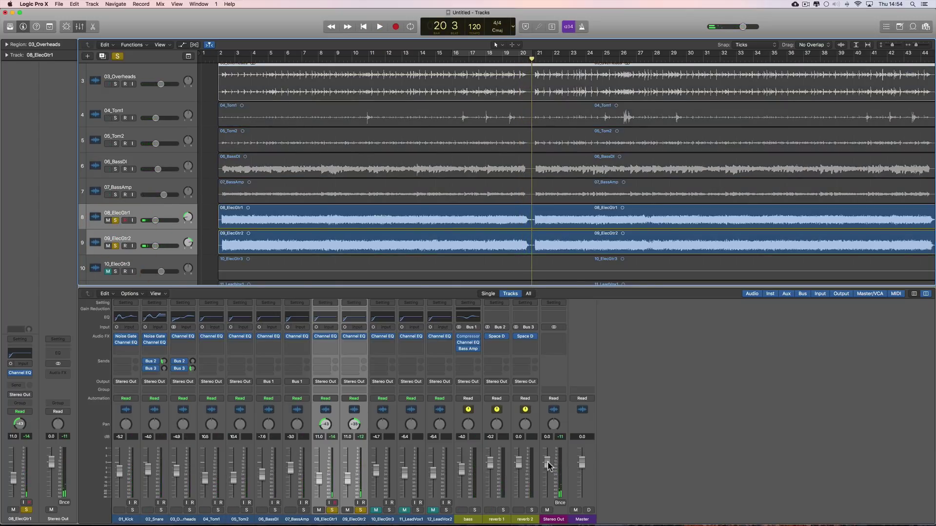
# Step: Try the Stereo Out fader at about -4.3 dB, reset it to 0.0 dB and briefly play the soloed guitars
pyautogui.click(550, 466)
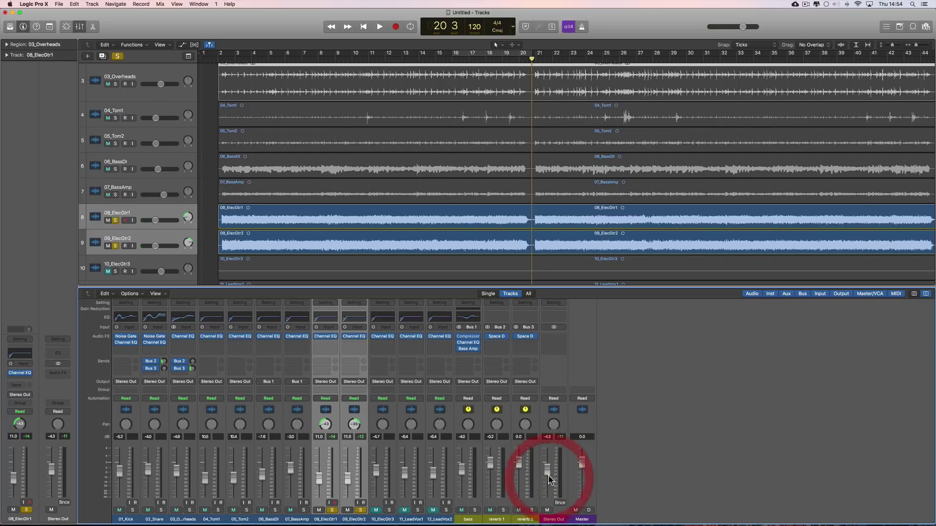
pyautogui.keyDown('alt'); pyautogui.click(550, 474); pyautogui.keyUp('alt')
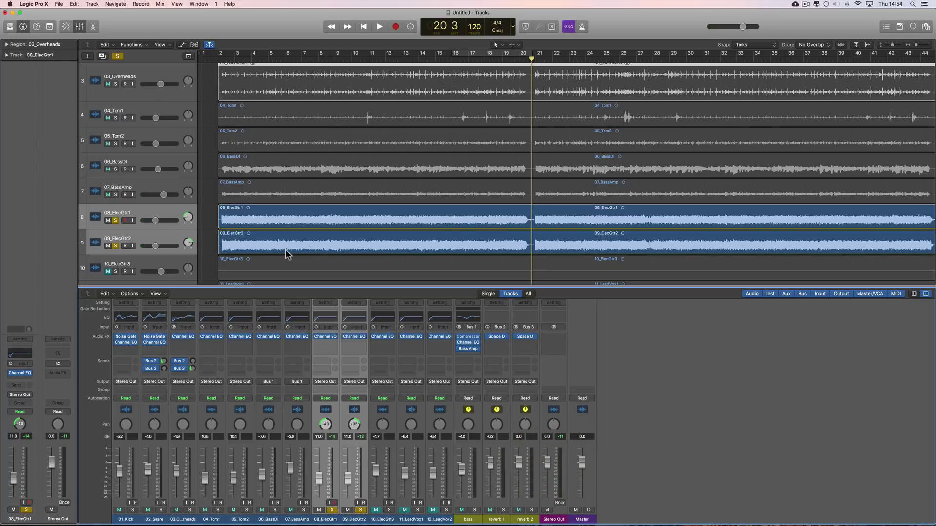
pyautogui.press('space')
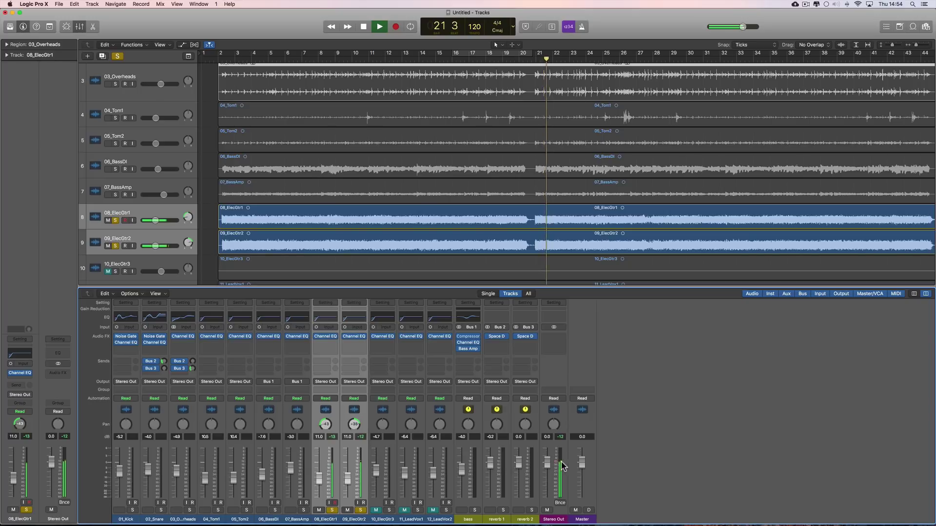
pyautogui.press('space')
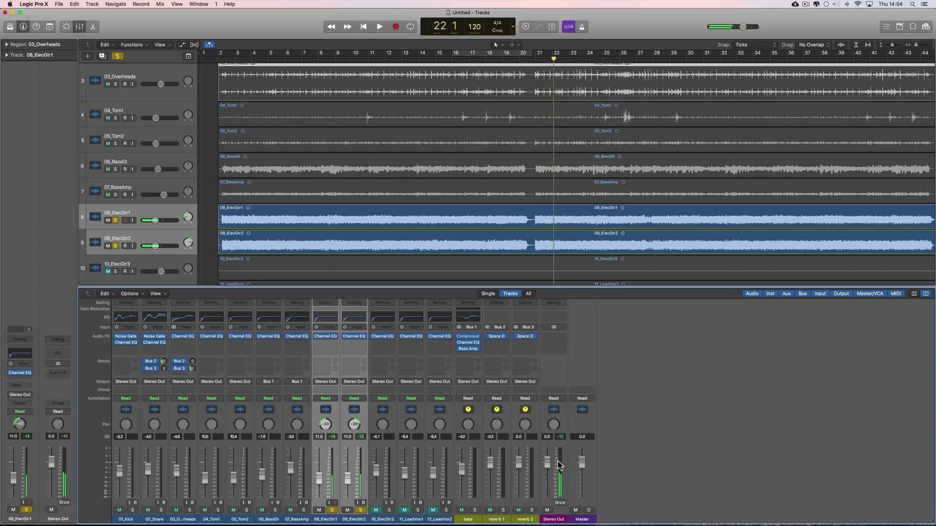
# Step: Insert a stereo MultiMeter on the Stereo Out channel and move its window clear of the track headers
pyautogui.click(562, 339)
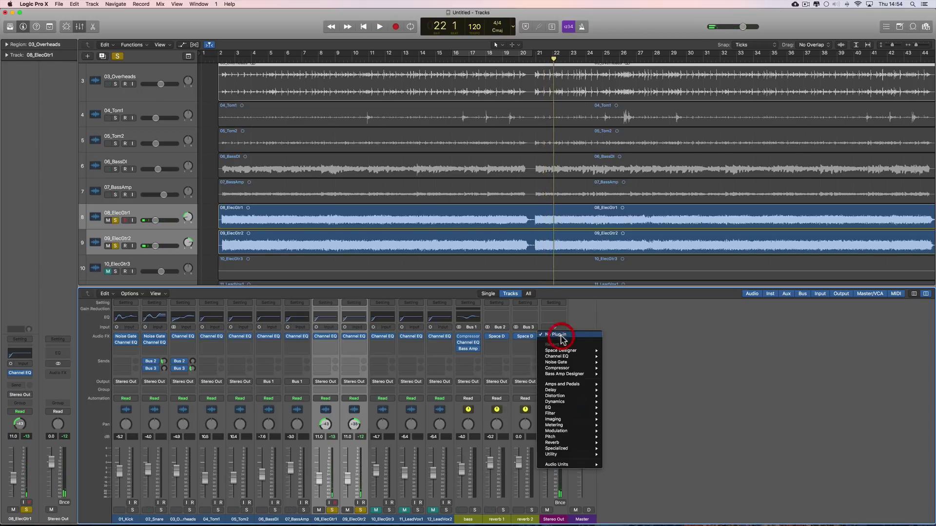
pyautogui.moveTo(568, 376)
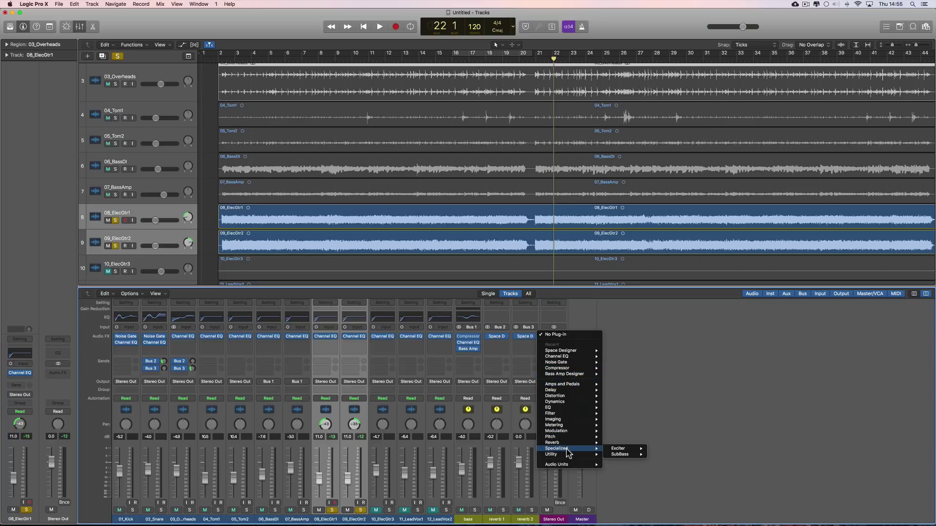
pyautogui.moveTo(572, 456)
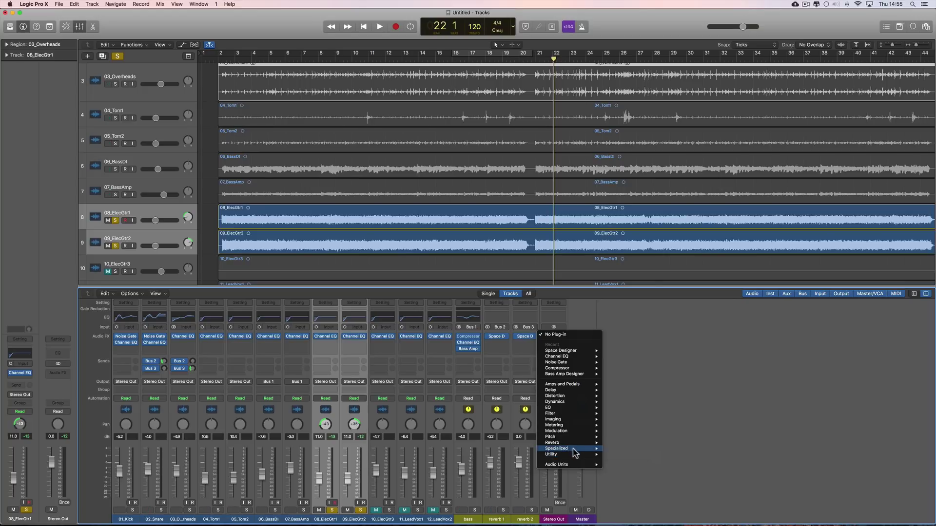
pyautogui.moveTo(566, 426)
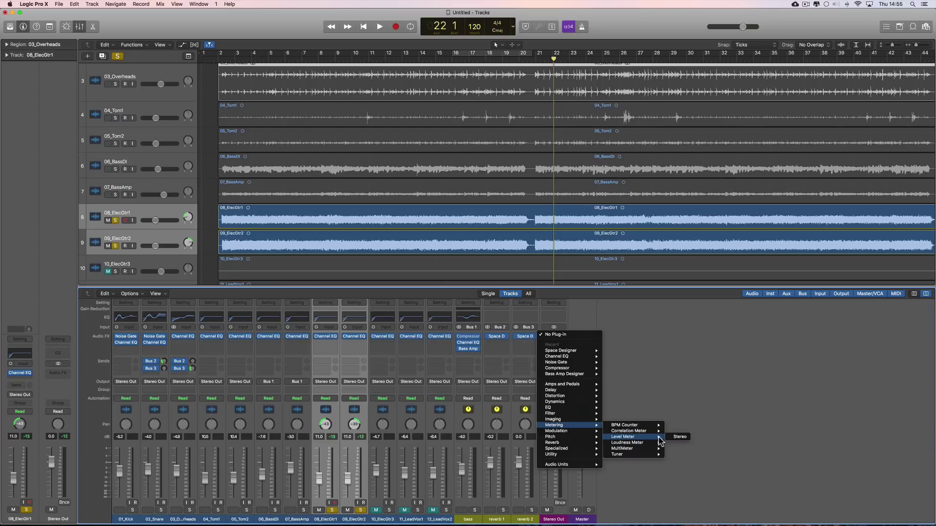
pyautogui.click(678, 449)
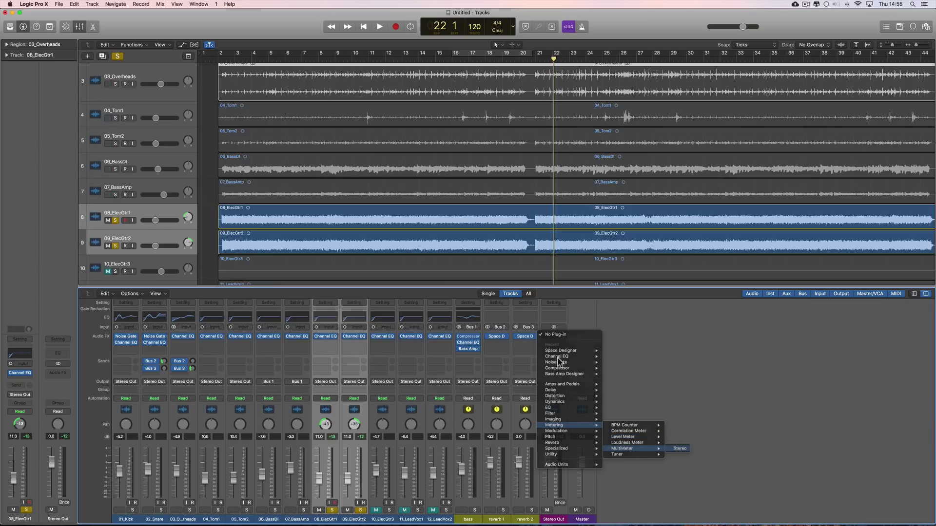
pyautogui.moveTo(261, 46); pyautogui.dragTo(675, 112)
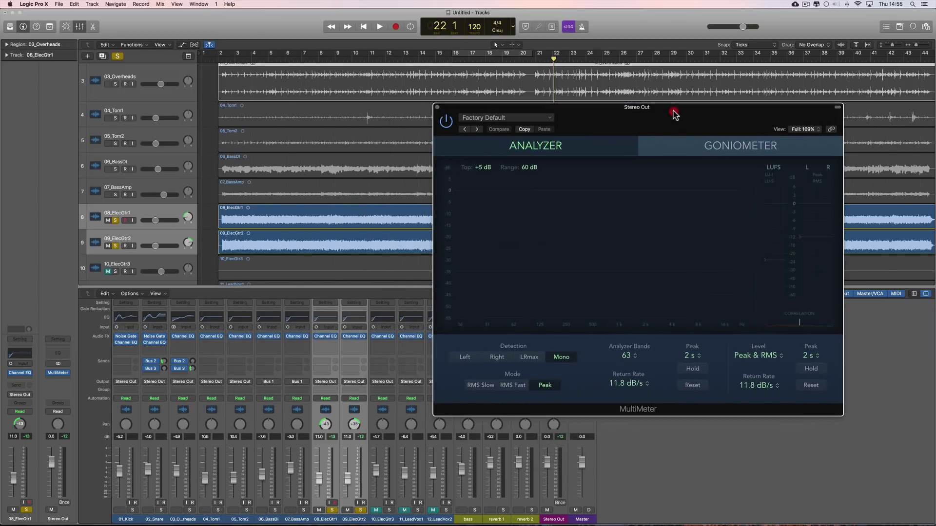
# Step: Raise 08_ElecGtr1 and 09_ElecGtr2 together to about -4.8 dB, checking the soloed guitars' level on the MultiMeter during playback
pyautogui.press('space')
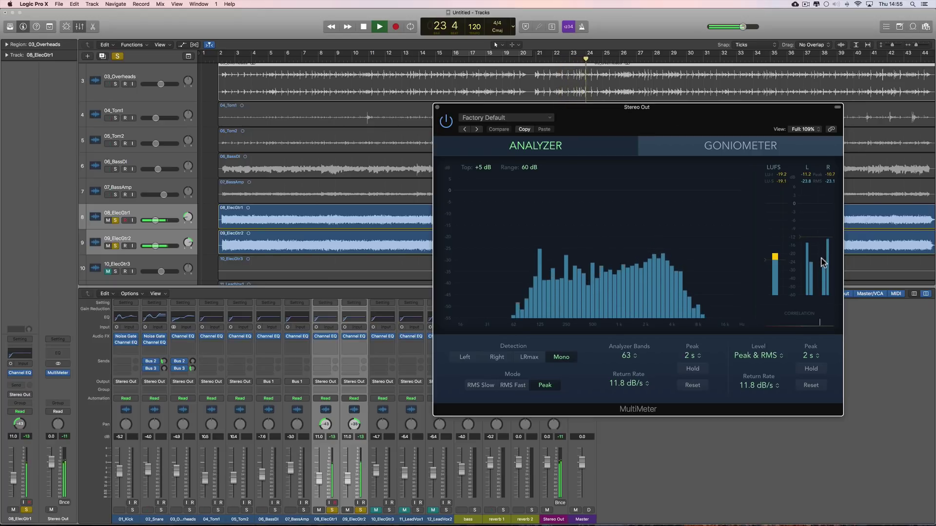
pyautogui.press('space')
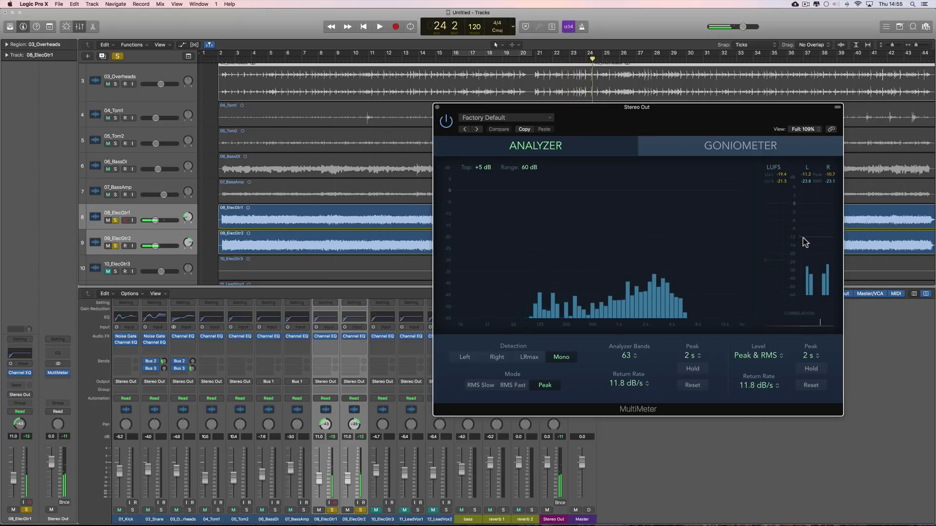
pyautogui.press('space')
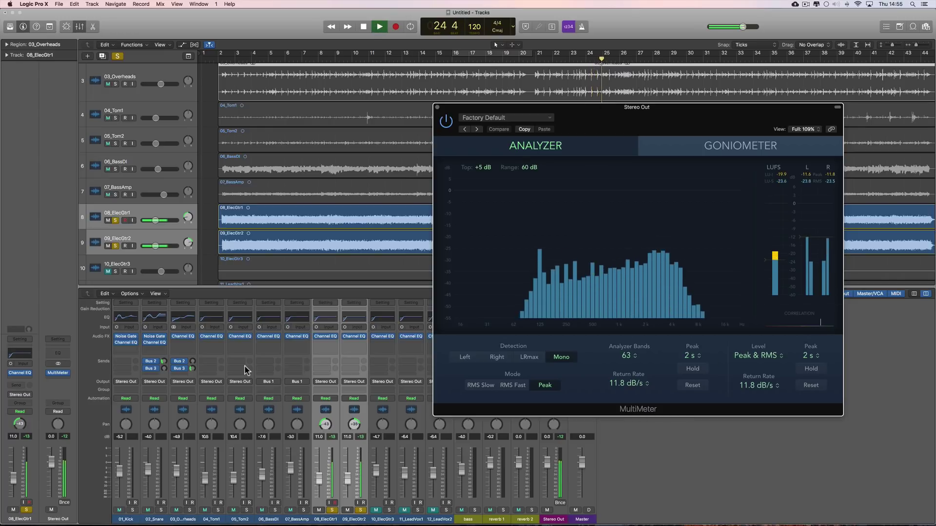
pyautogui.press('space')
pyautogui.moveTo(155, 246); pyautogui.dragTo(171, 246)
pyautogui.press('space')
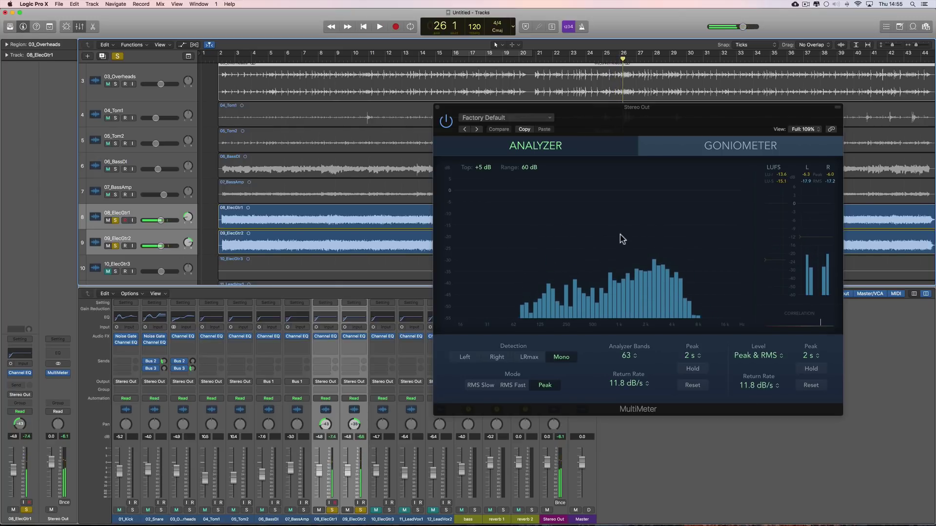
pyautogui.press('space')
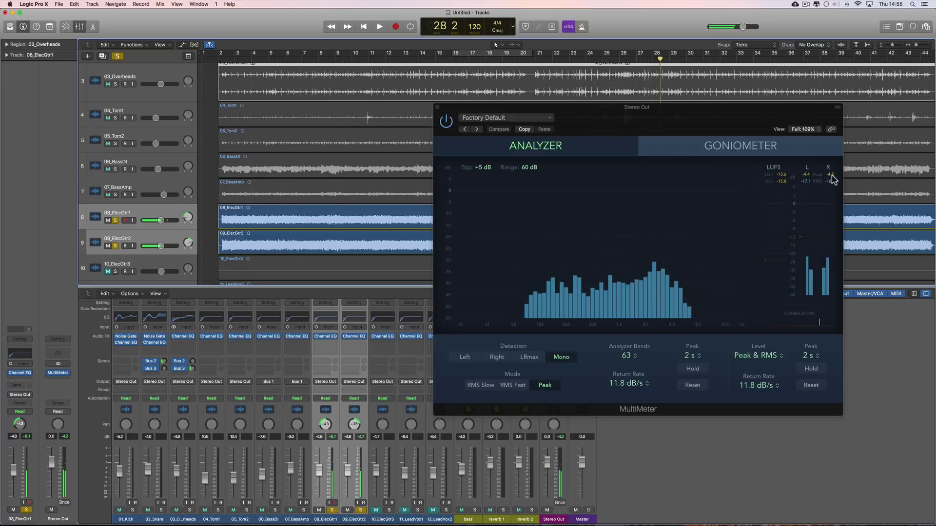
# Step: Lower both soloed guitars to about -5.4 dB and play a short passage to check their level on the meter
pyautogui.moveTo(161, 220)
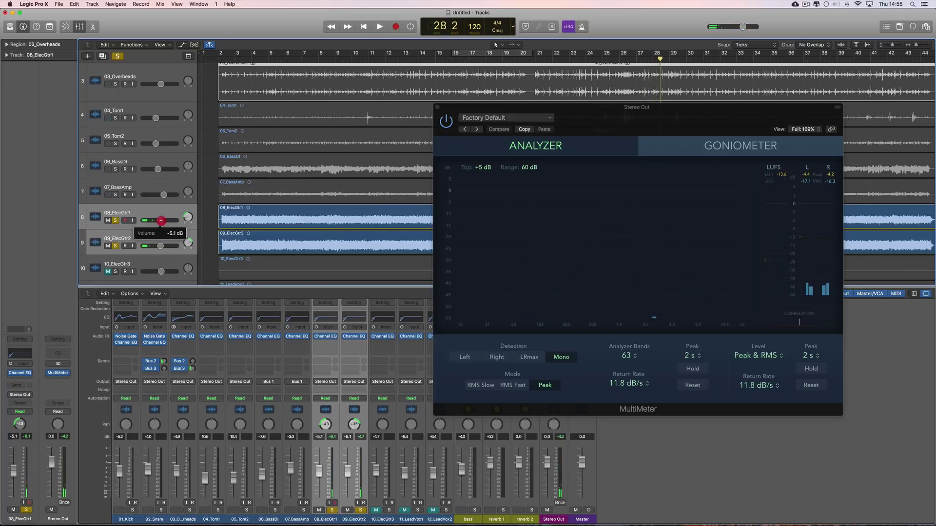
pyautogui.press('space')
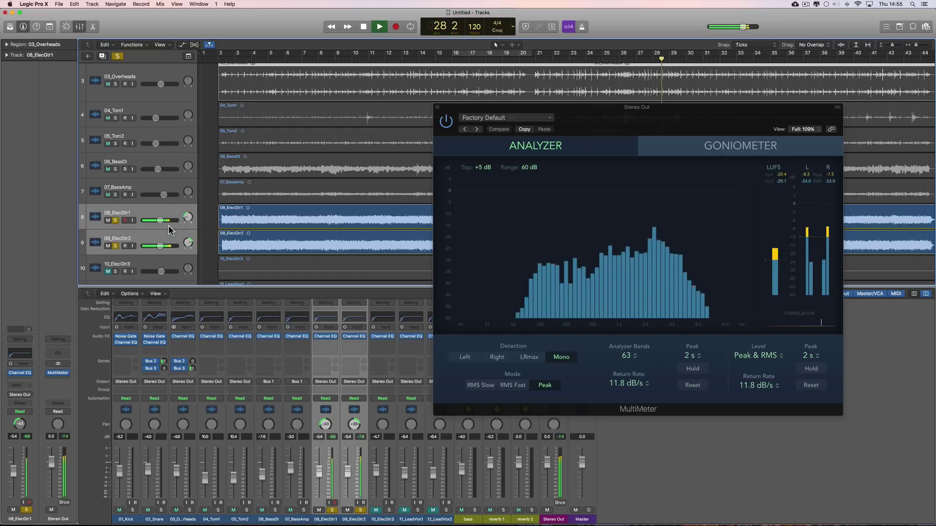
pyautogui.scroll(1, 169, 229)
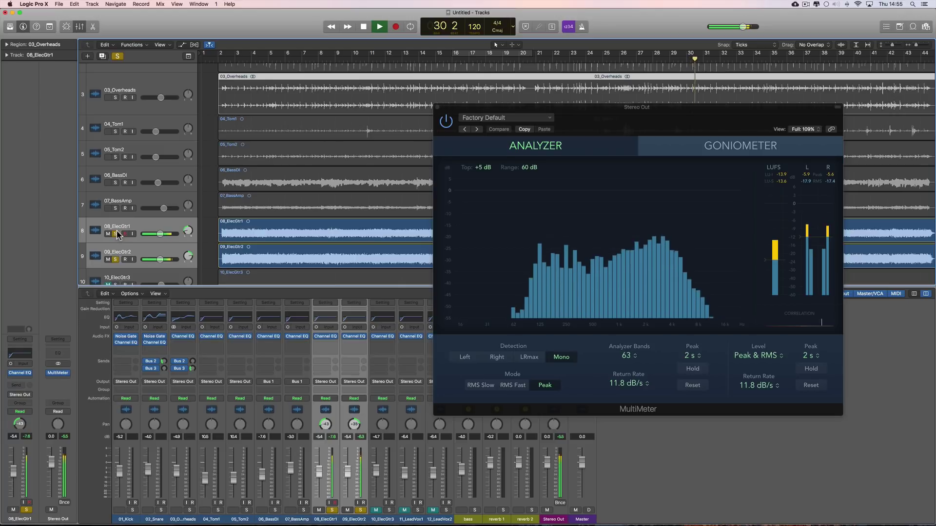
pyautogui.press('space')
# Step: Mute the drum tracks 01_Kick through 05_Tom2, unsolo both guitars and briefly play the bass with the guitars
pyautogui.scroll(6, 112, 161)
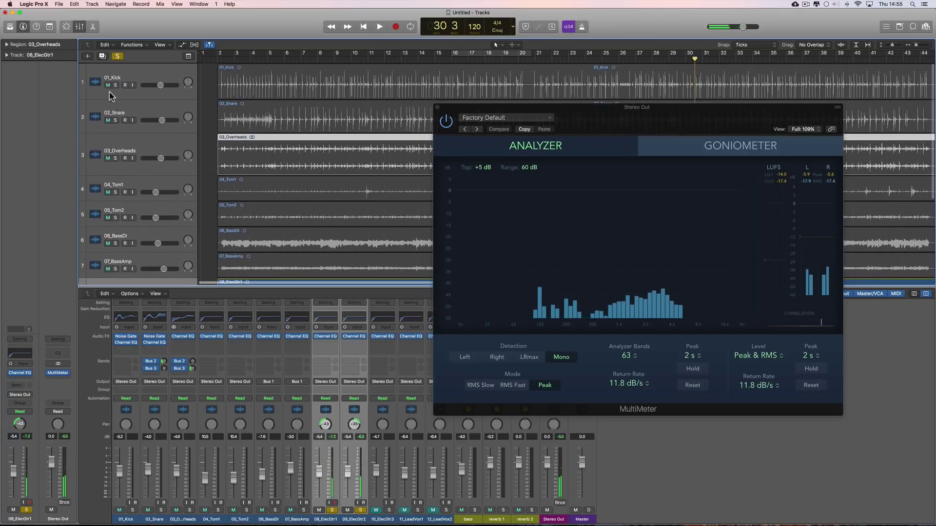
pyautogui.click(105, 159)
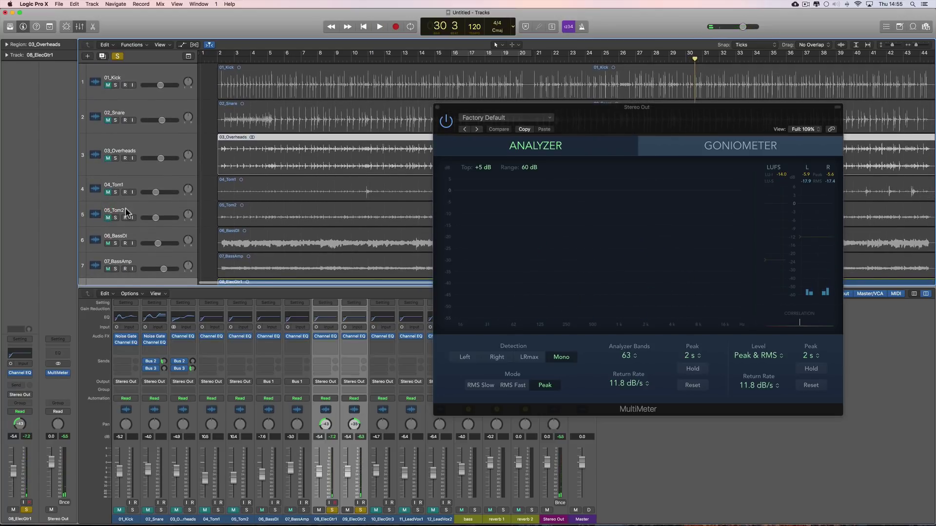
pyautogui.scroll(-7, 125, 212)
pyautogui.click(116, 244)
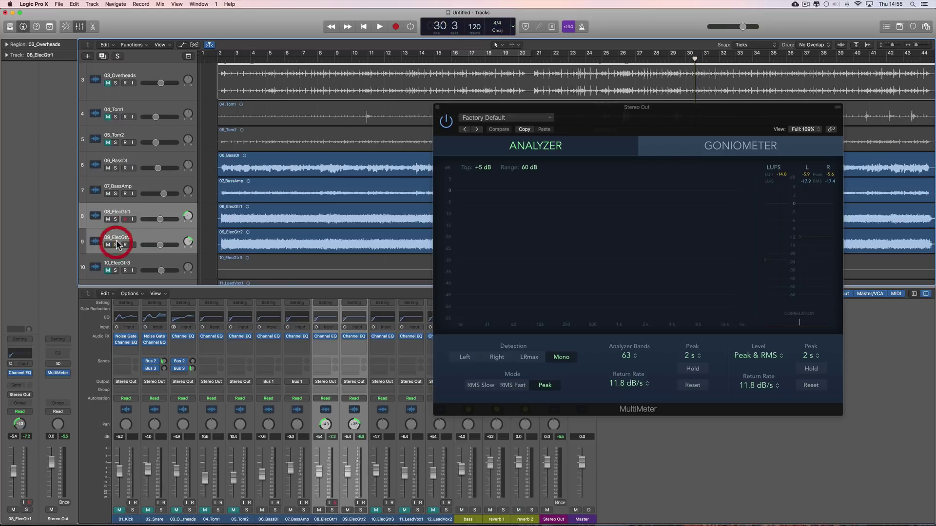
pyautogui.press('space')
pyautogui.press('space')
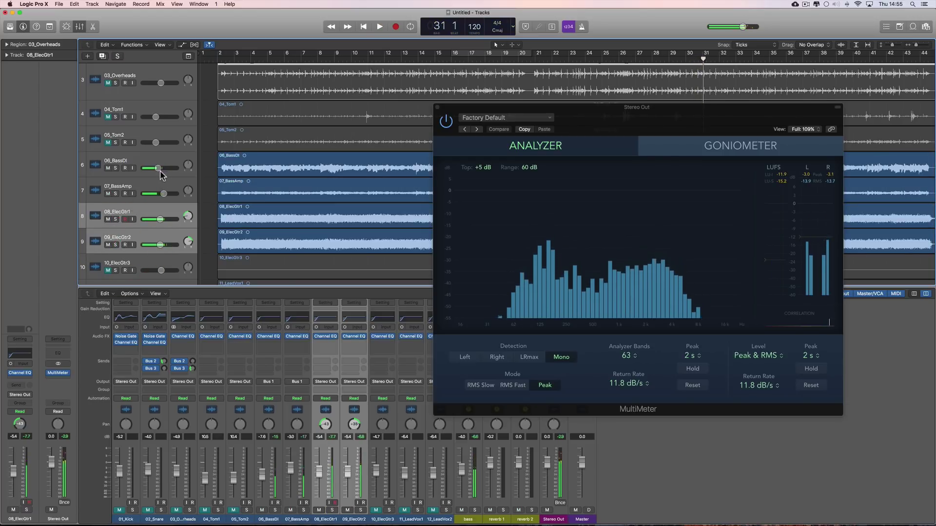
# Step: Raise the bass bus fader to about -1.4 dB while playing it against the guitars
pyautogui.click(464, 470)
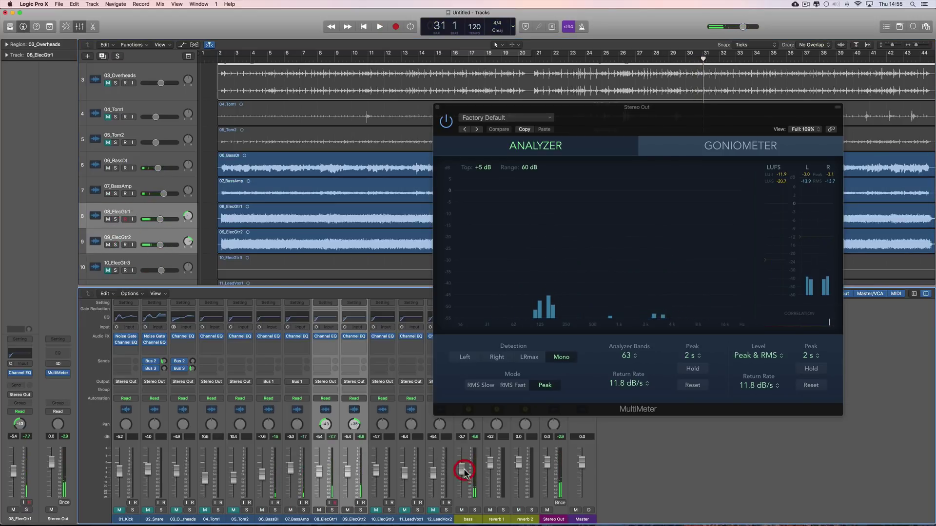
pyautogui.press('space')
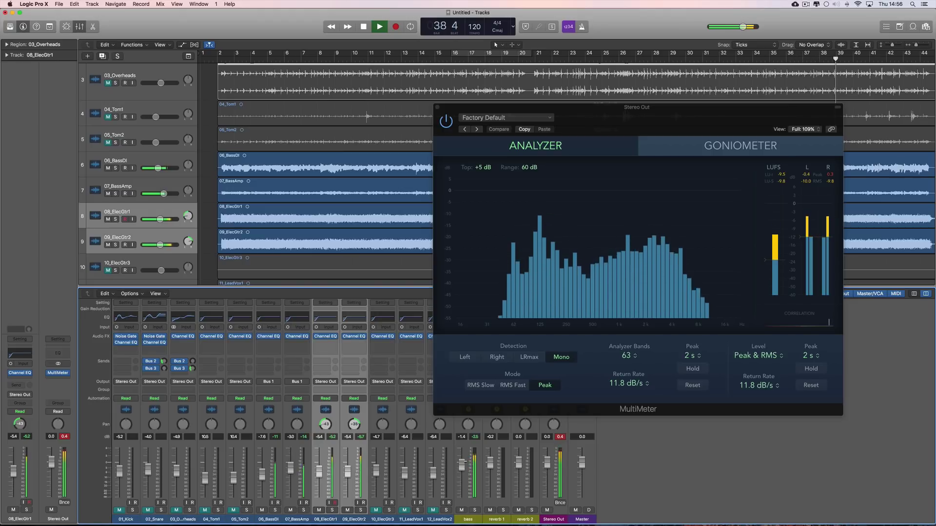
pyautogui.click(462, 464)
# Step: Compare playback with the bass bus muted and unmuted, and lower its fader to about -1.9 dB
pyautogui.click(462, 510)
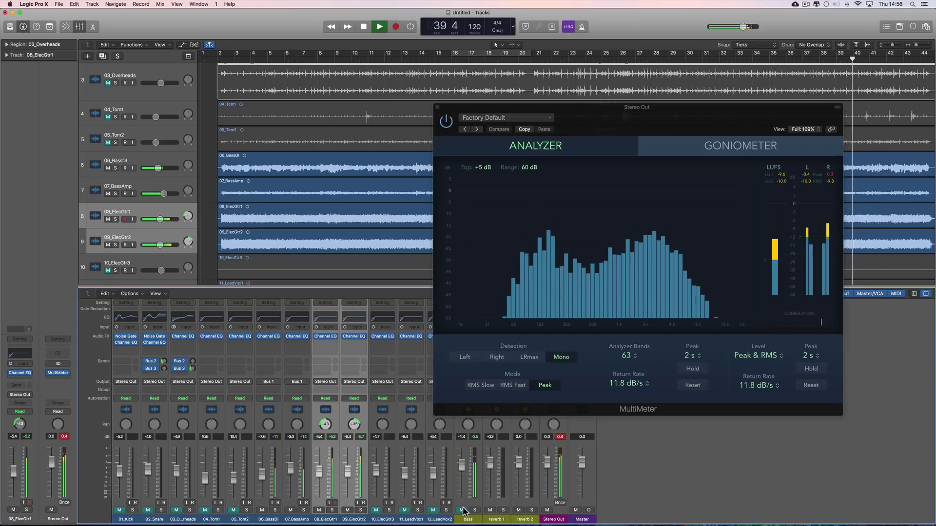
pyautogui.click(462, 510)
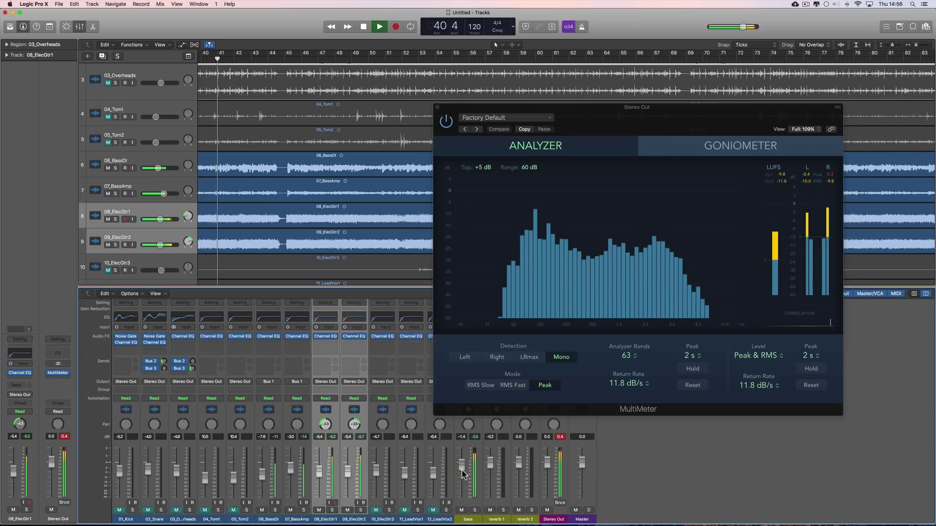
pyautogui.moveTo(463, 474); pyautogui.dragTo(462, 473)
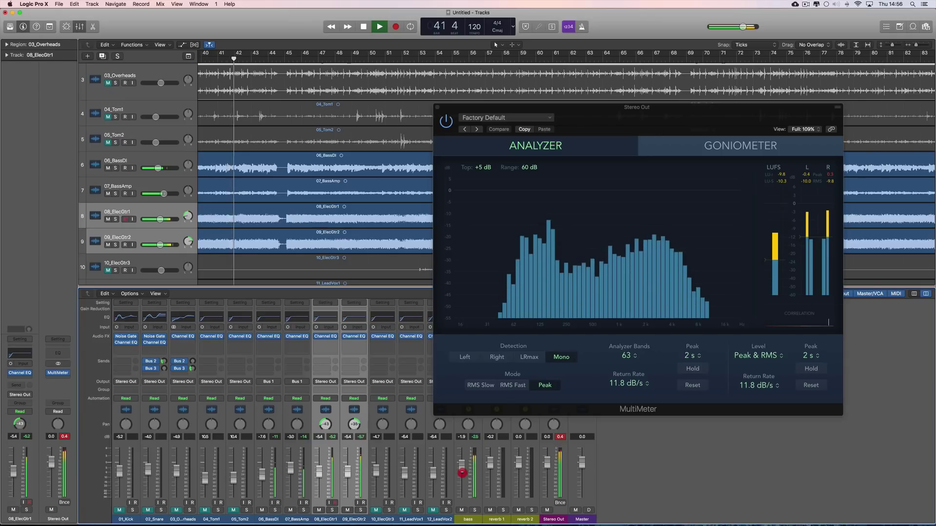
# Step: Lower 08_ElecGtr1 and 09_ElecGtr2 together to about -6.6 dB while checking their balance against the bass bus
pyautogui.moveTo(348, 474); pyautogui.dragTo(349, 479)
pyautogui.press('space')
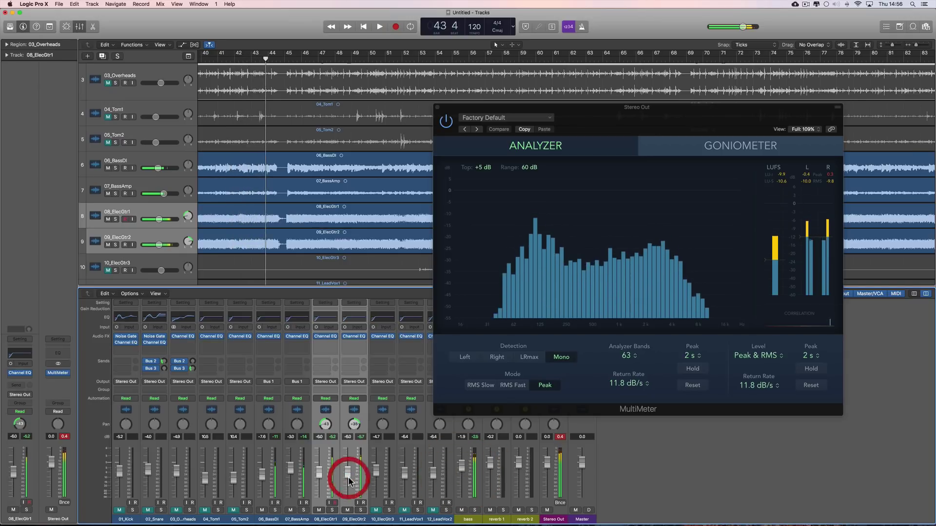
pyautogui.click(349, 478)
pyautogui.click(349, 478)
pyautogui.press('space')
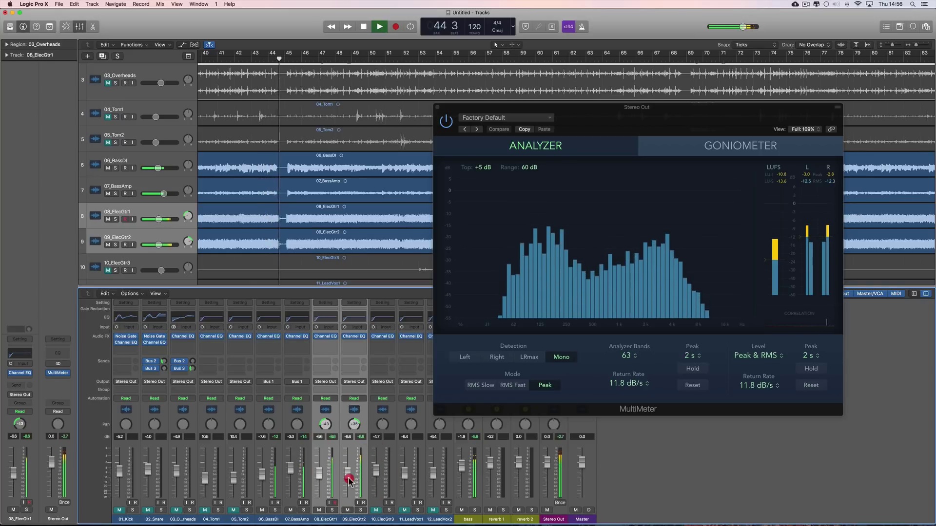
pyautogui.click(461, 471)
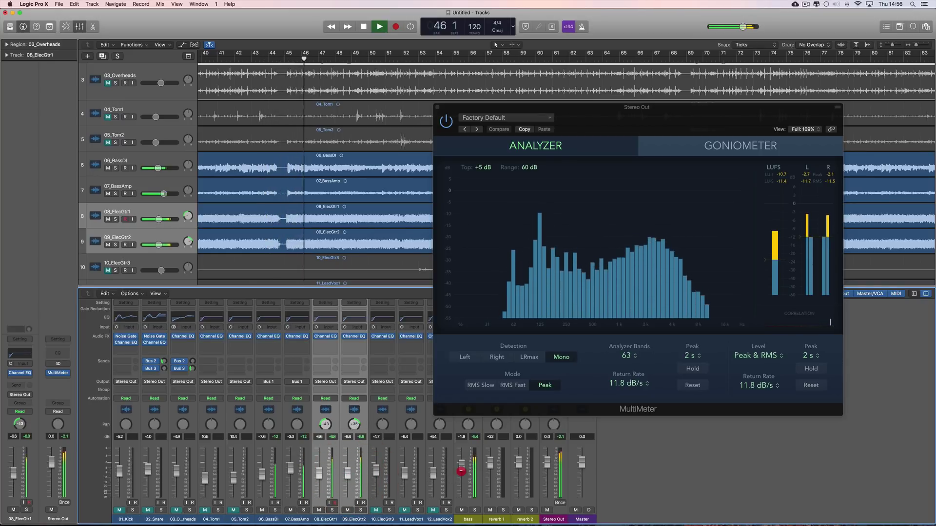
# Step: In the bass bus Channel EQ, set a 134 Hz boost of about 4.5 dB with Q 0.83 and raise 2400 Hz to about +3.5 dB
pyautogui.moveTo(458, 122); pyautogui.dragTo(592, 119)
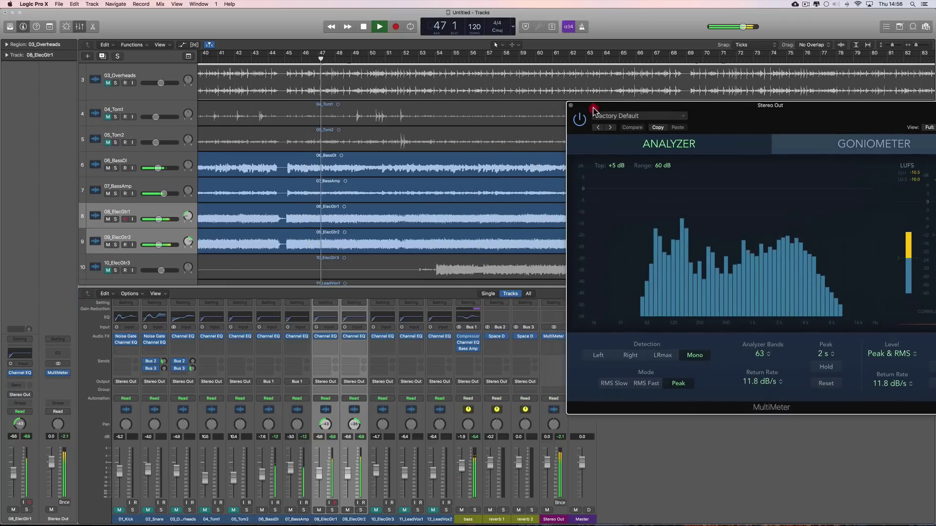
pyautogui.press('space')
pyautogui.click(468, 320)
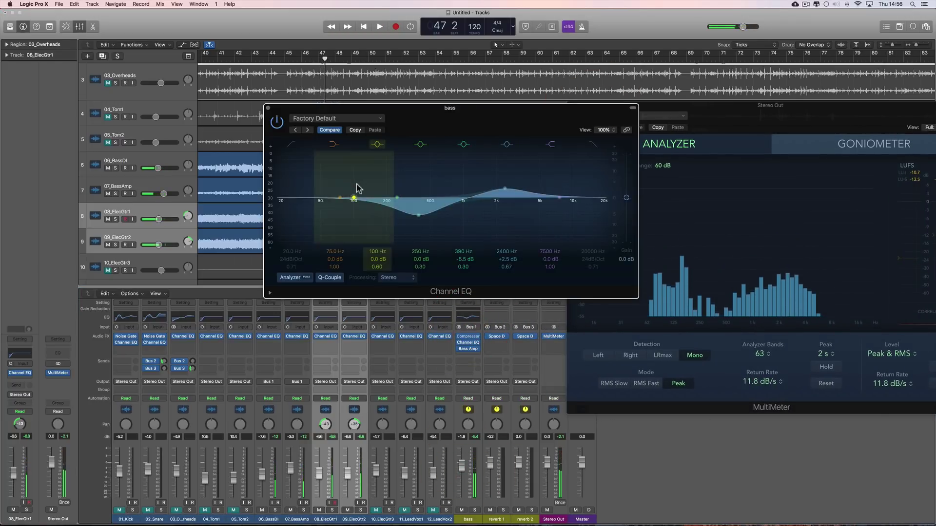
pyautogui.moveTo(375, 261); pyautogui.dragTo(376, 261)
pyautogui.press('space')
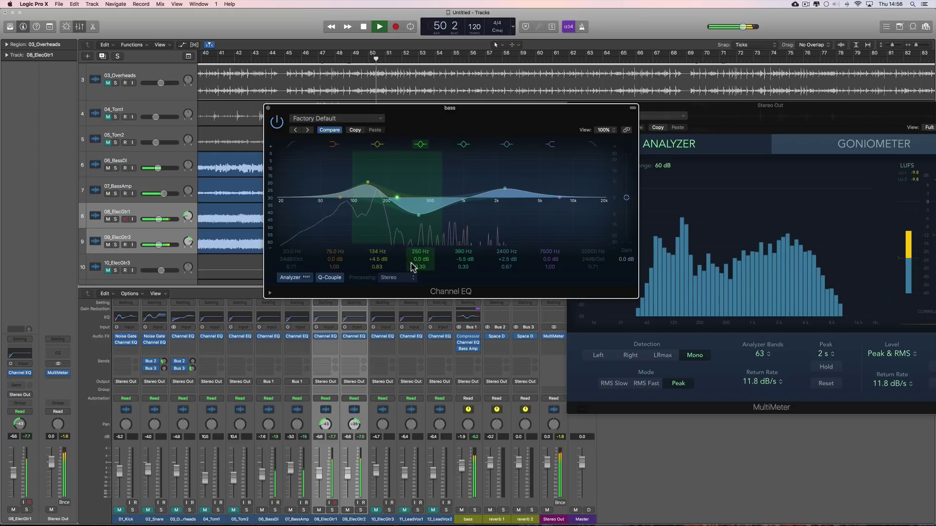
pyautogui.moveTo(504, 260); pyautogui.dragTo(504, 258)
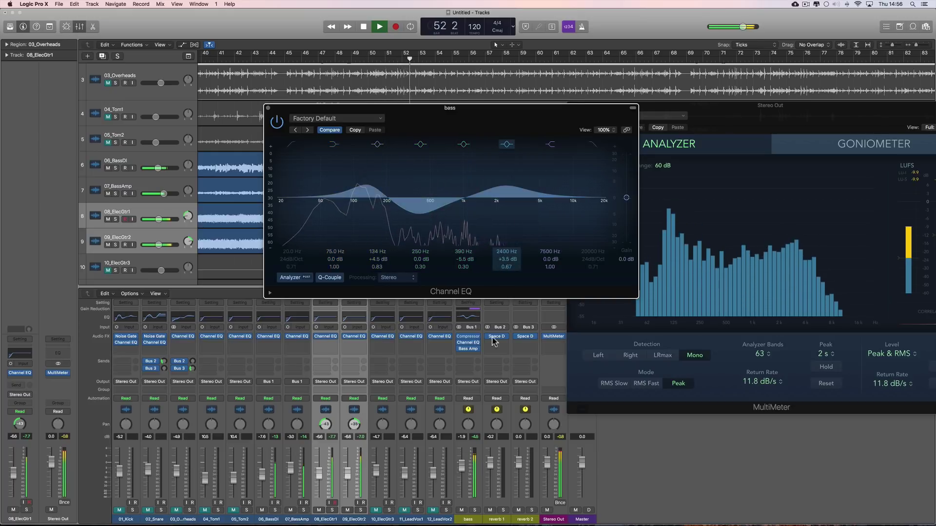
# Step: Open the bass bus's Bass Amp Designer and compare blends between Amp and Direct Box during playback
pyautogui.click(468, 349)
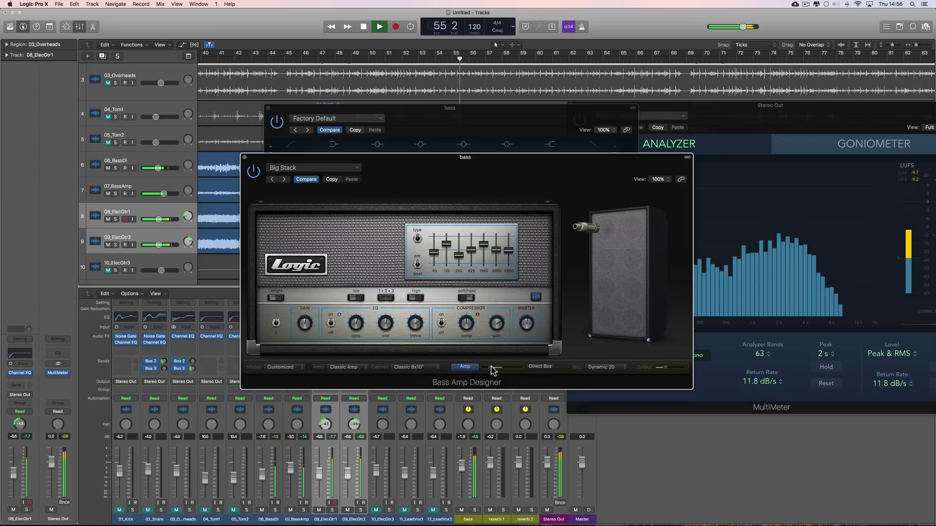
pyautogui.press('space')
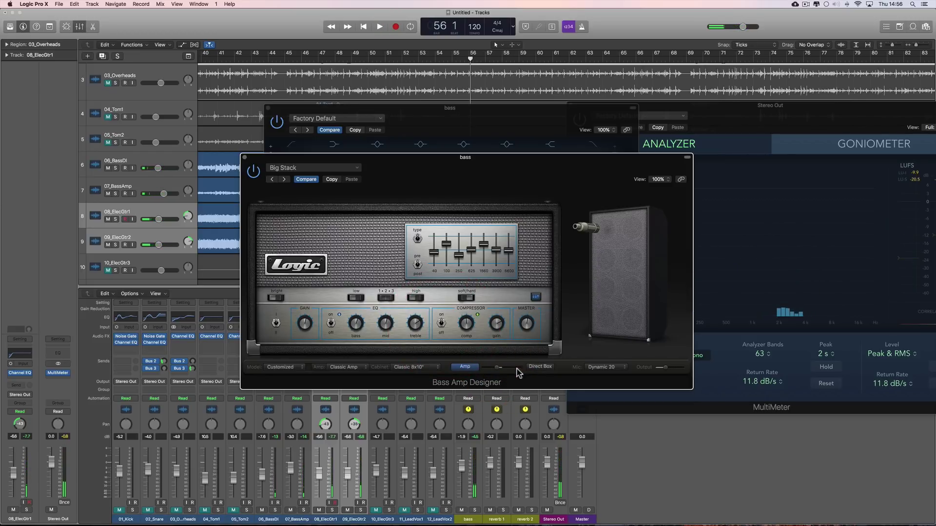
pyautogui.press('space')
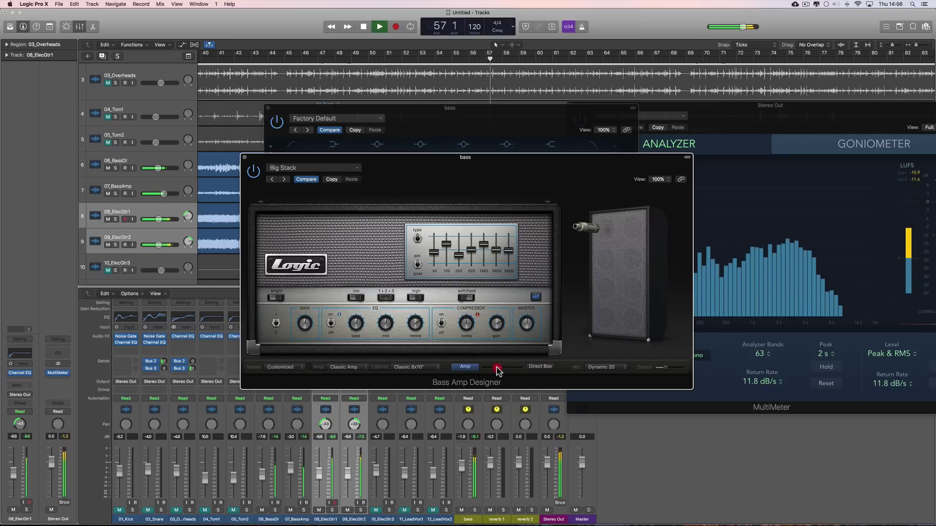
pyautogui.click(496, 368)
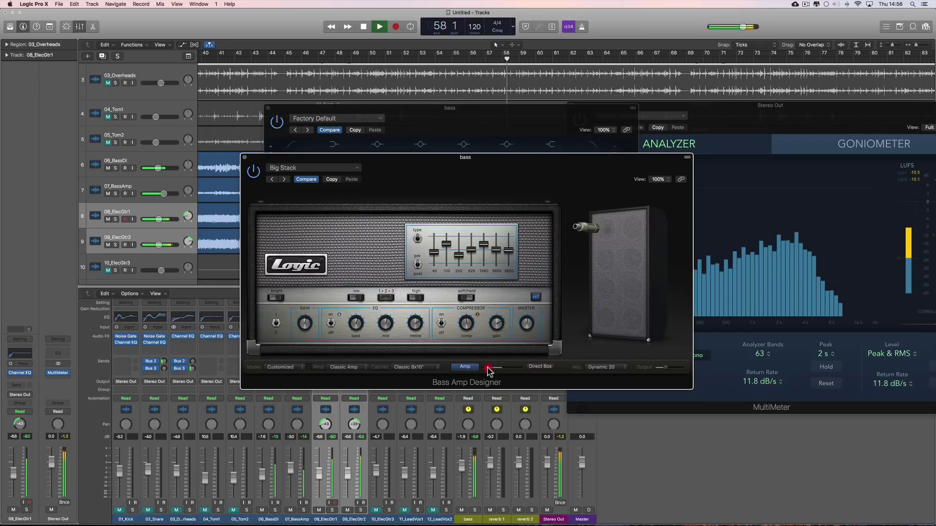
pyautogui.press('space')
pyautogui.moveTo(494, 372); pyautogui.dragTo(512, 372)
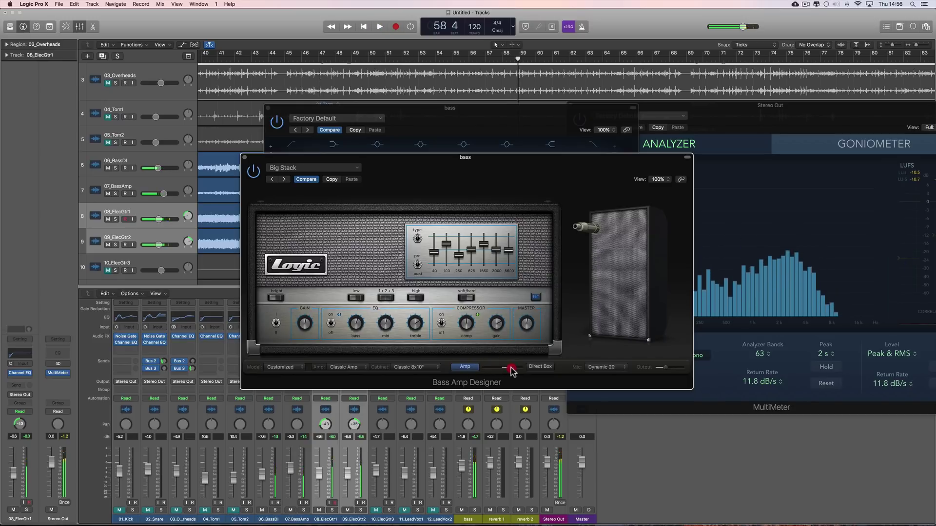
pyautogui.press('space')
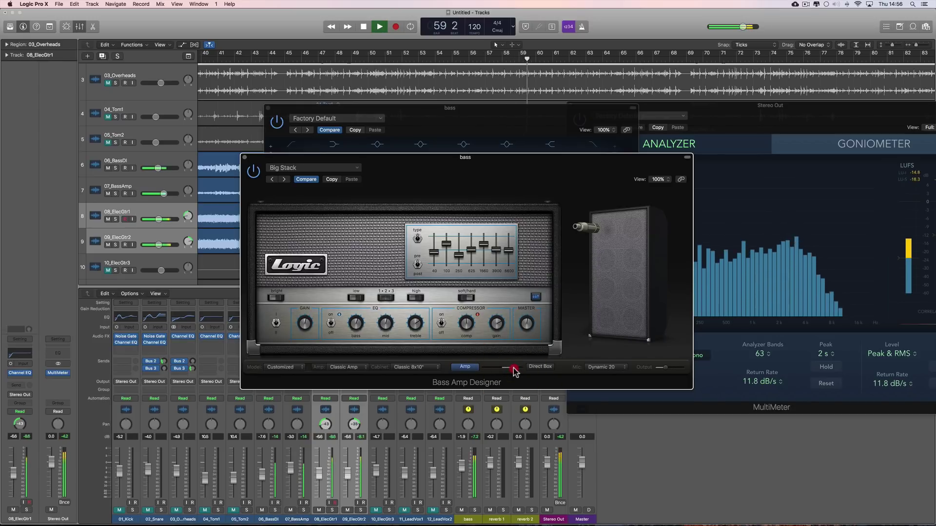
# Step: Try higher and lower Bass Amp Designer output levels, and bring the blend back close to the Amp side
pyautogui.moveTo(665, 370); pyautogui.dragTo(670, 373)
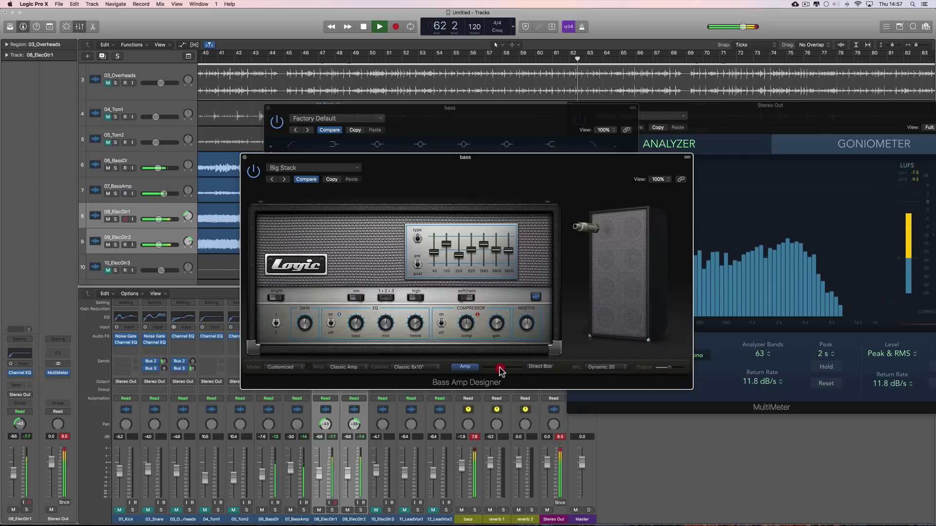
pyautogui.moveTo(668, 371)
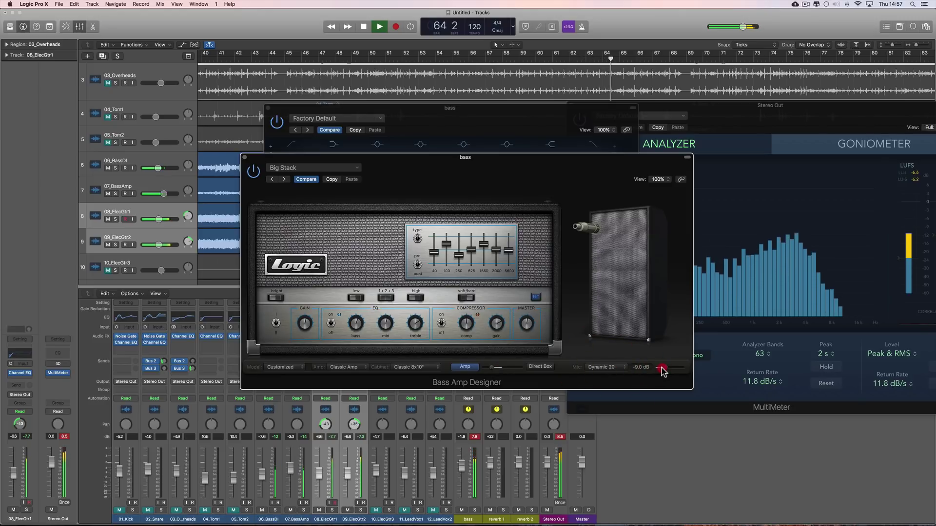
pyautogui.moveTo(658, 371); pyautogui.dragTo(659, 372)
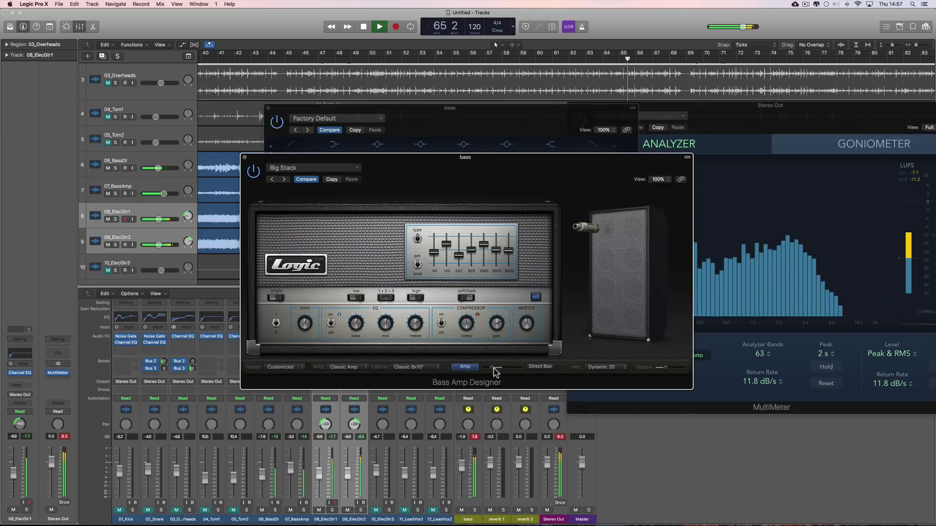
pyautogui.moveTo(492, 371); pyautogui.dragTo(492, 371)
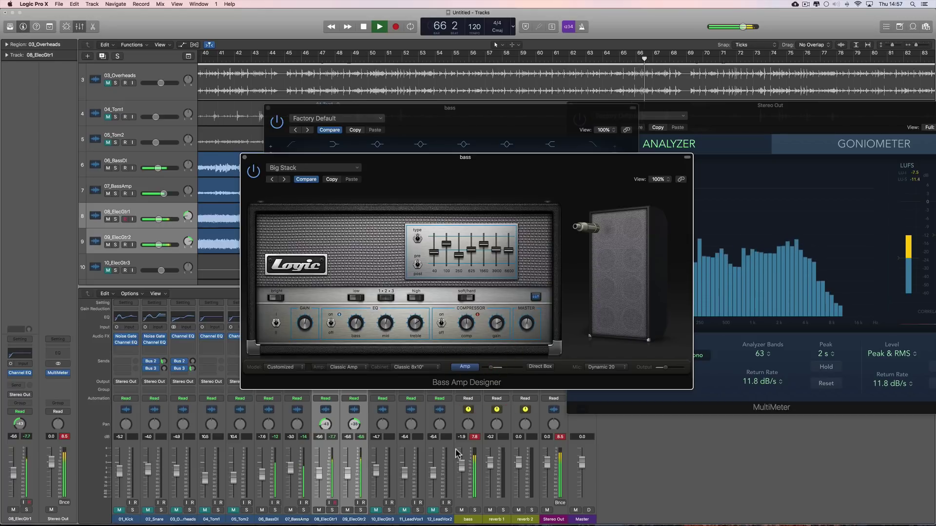
# Step: Lower the bass bus fader to -2.2 dB, unmute 01_Kick and raise its fader to about -0.7 dB
pyautogui.moveTo(462, 469); pyautogui.dragTo(457, 469)
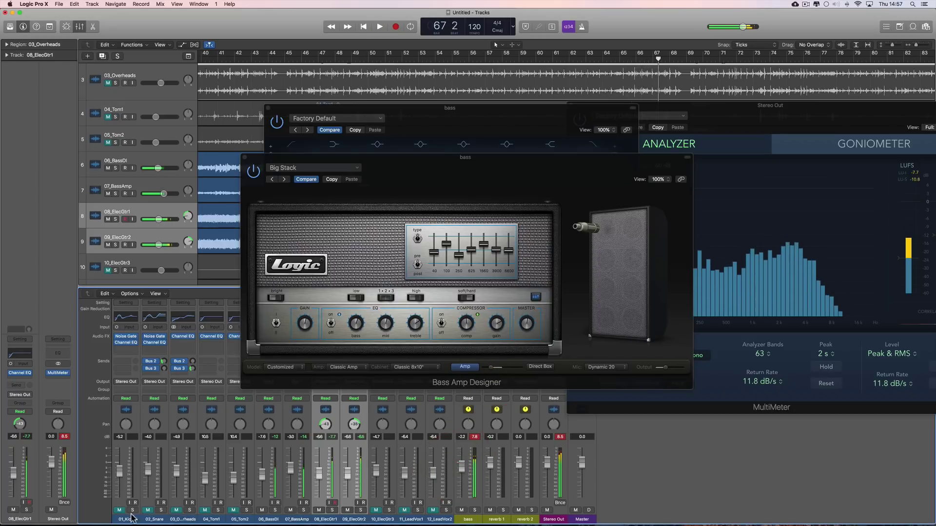
pyautogui.click(119, 509)
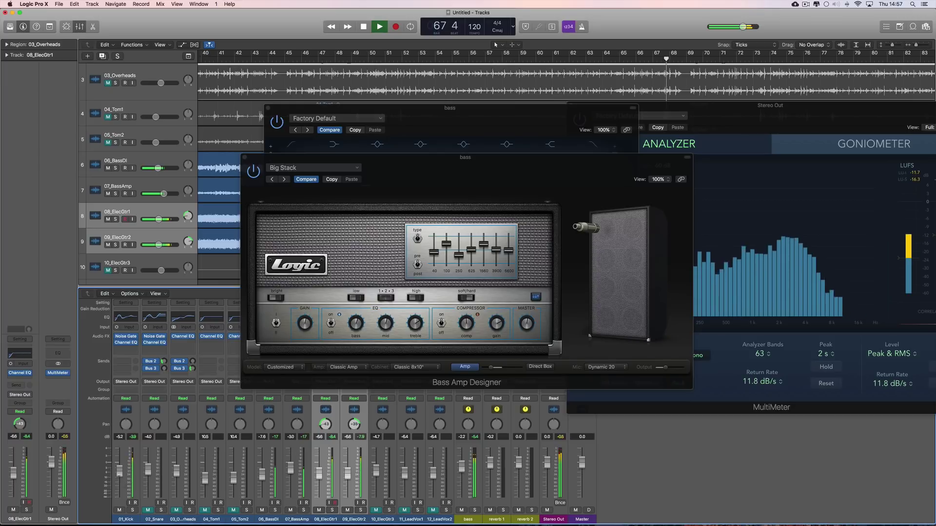
pyautogui.moveTo(119, 467); pyautogui.dragTo(120, 459)
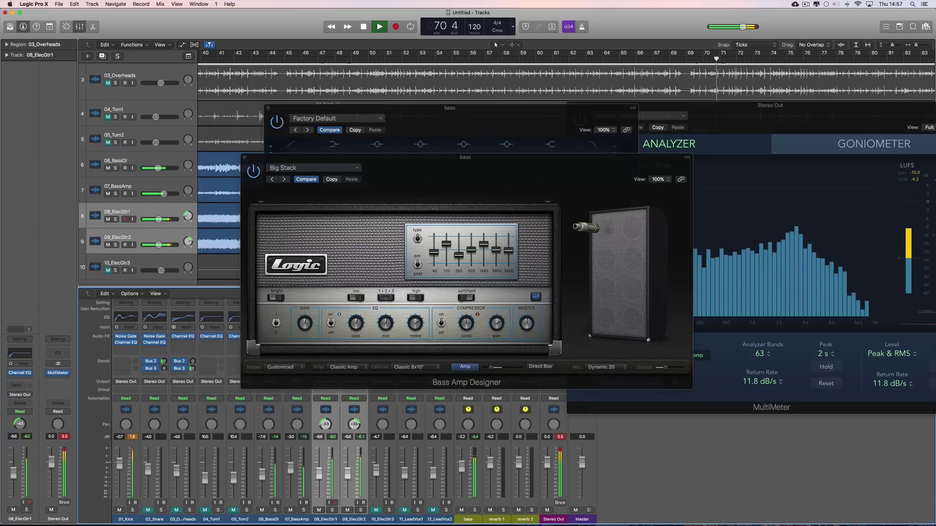
pyautogui.moveTo(119, 460); pyautogui.dragTo(120, 461)
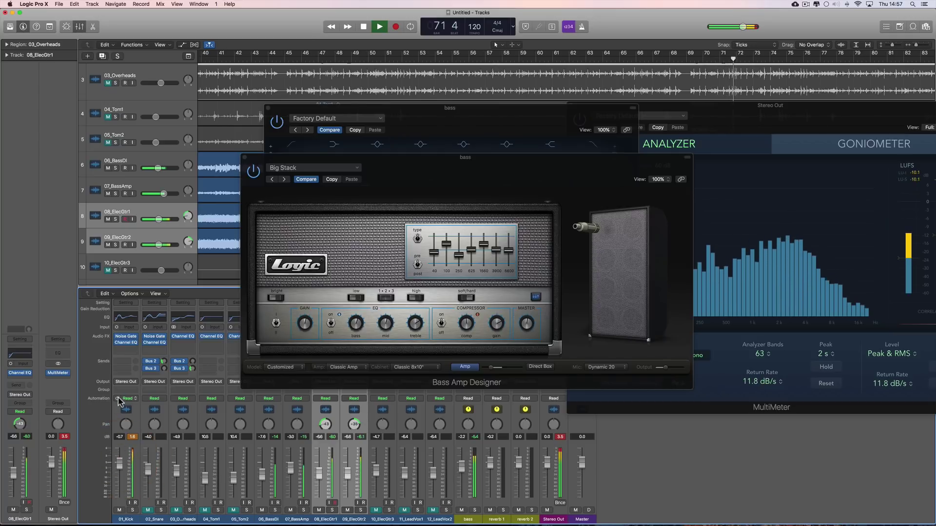
pyautogui.press('space')
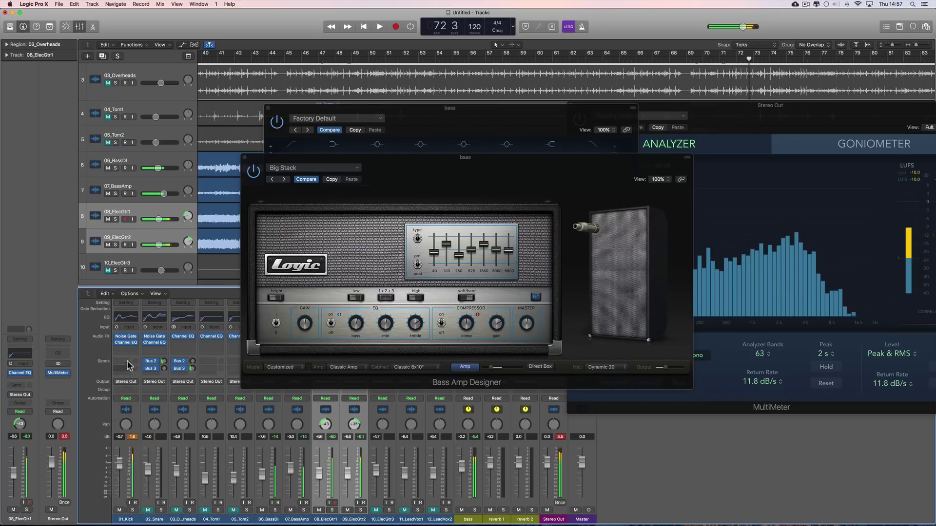
# Step: Insert a Compressor on 01_Kick, load the Rock Kick drum preset and raise its threshold slightly
pyautogui.click(125, 349)
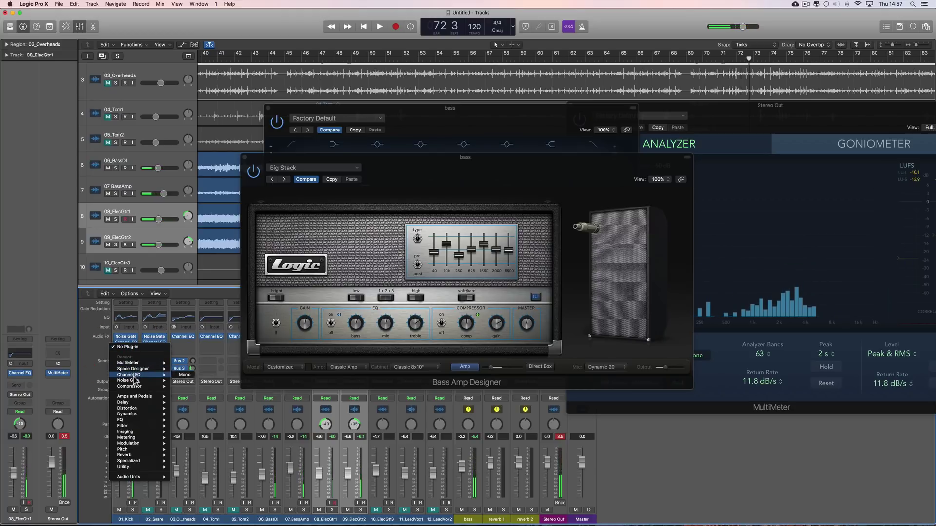
pyautogui.click(189, 389)
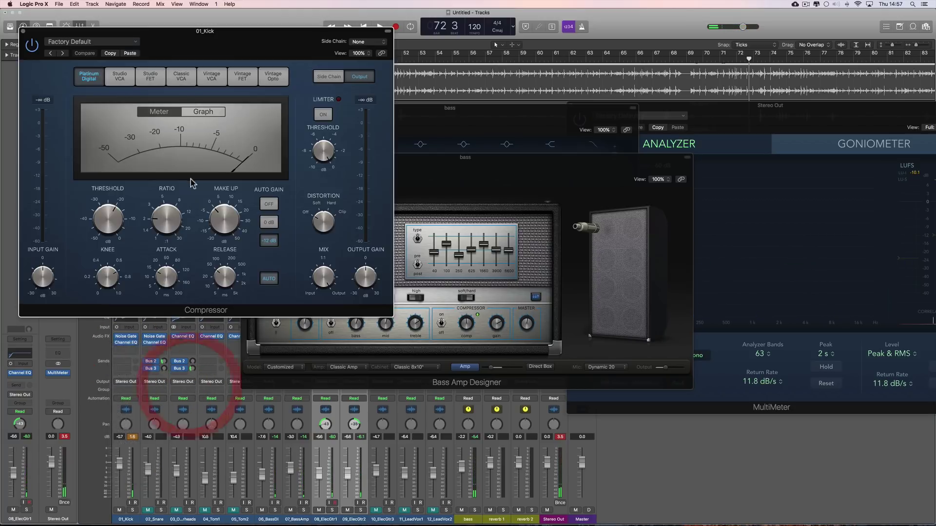
pyautogui.press('space')
pyautogui.moveTo(172, 39); pyautogui.dragTo(357, 119)
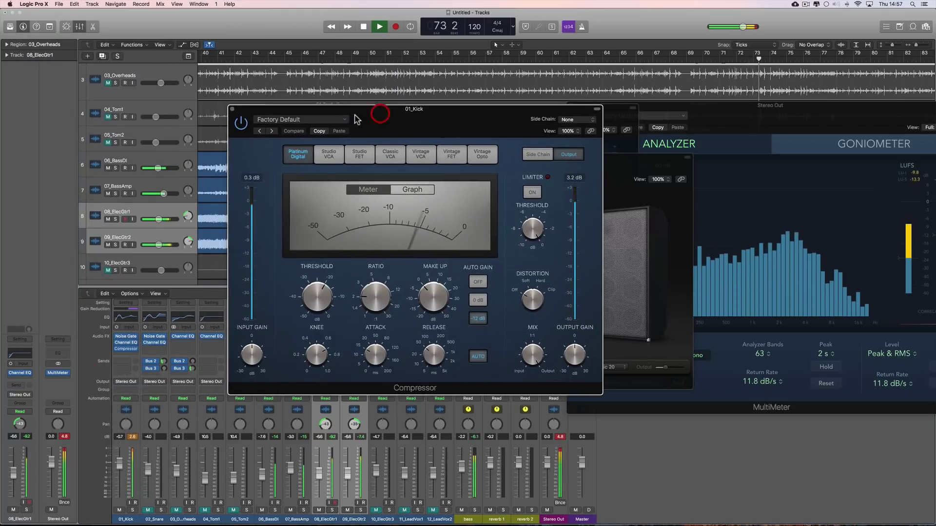
pyautogui.press('space')
pyautogui.click(285, 119)
pyautogui.moveTo(286, 249)
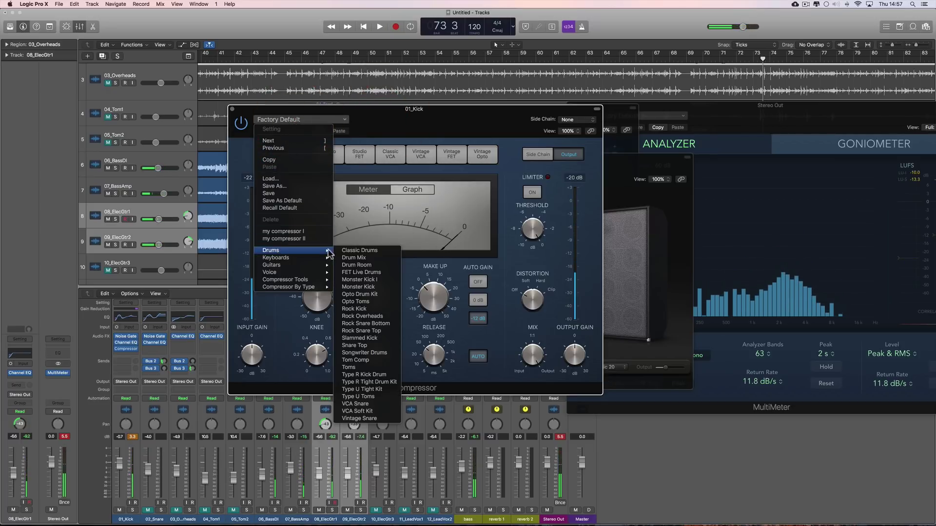
pyautogui.click(365, 308)
pyautogui.press('space')
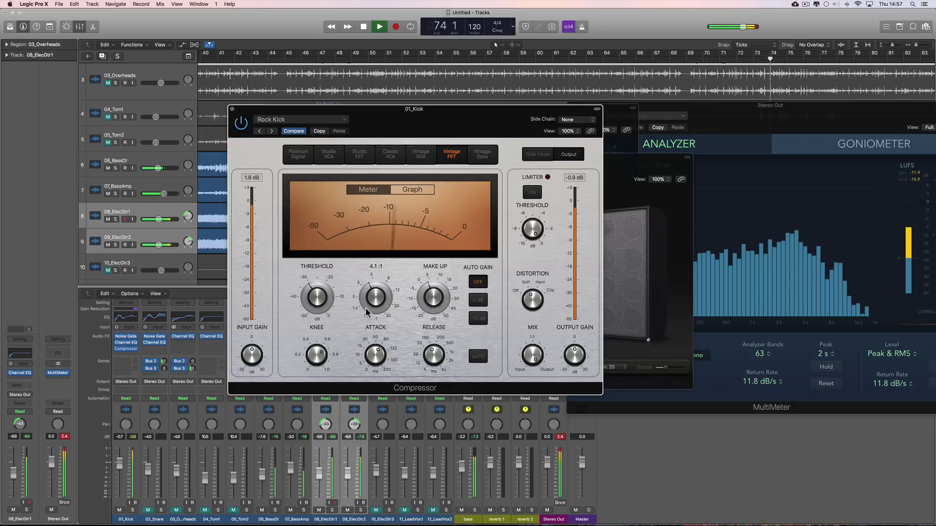
pyautogui.moveTo(323, 292)
pyautogui.mouseDown()
pyautogui.moveTo(324, 282)
pyautogui.moveTo(339, 287)
pyautogui.mouseUp()
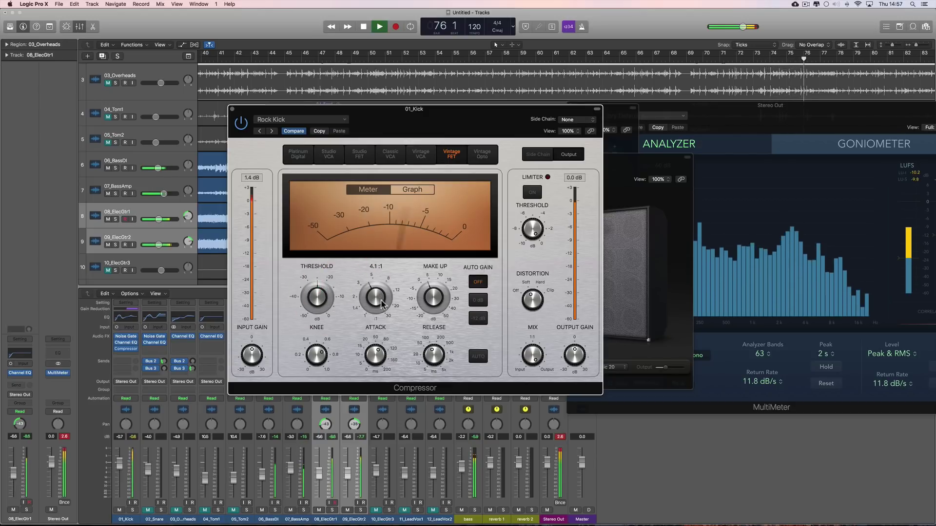
# Step: Lower the 01_Kick fader to about -1.3 dB and 08_ElecGtr1 and 09_ElecGtr2 together to about -7.6 dB
pyautogui.moveTo(452, 363)
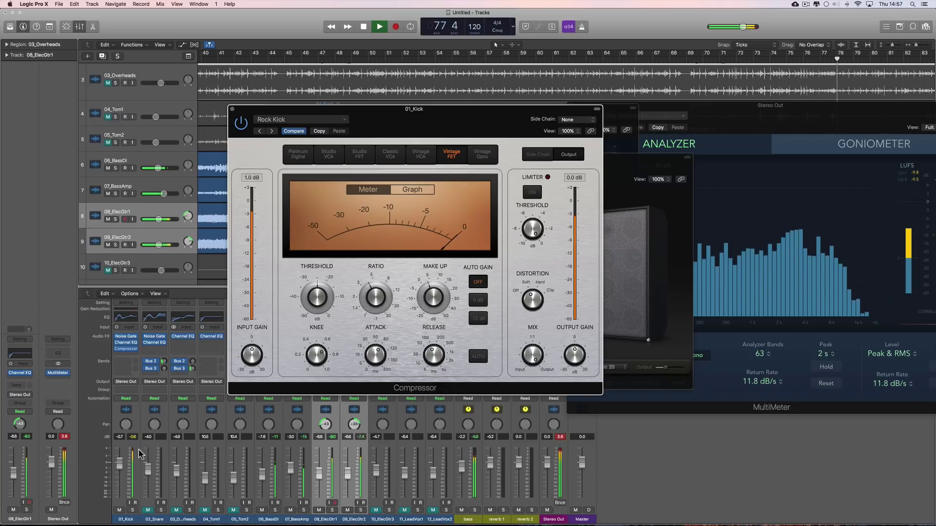
pyautogui.moveTo(122, 461); pyautogui.dragTo(122, 466)
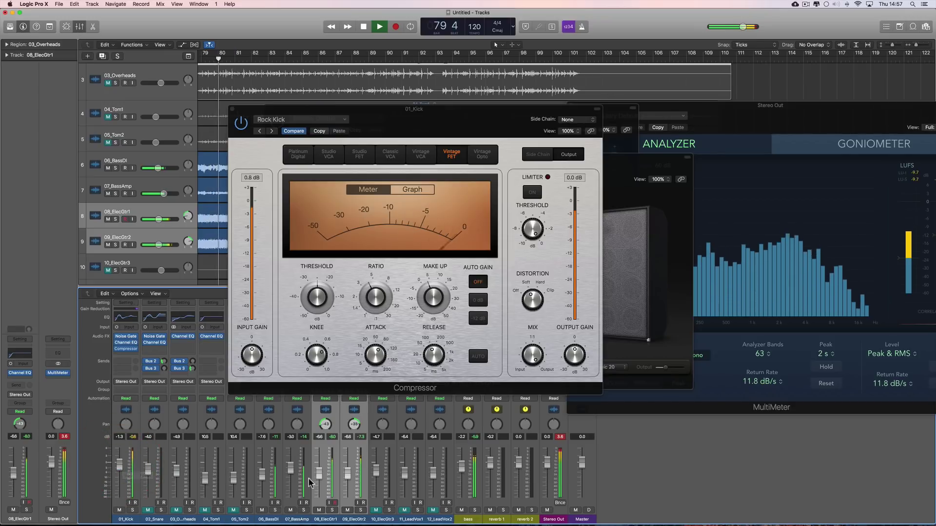
pyautogui.moveTo(319, 475); pyautogui.dragTo(320, 482)
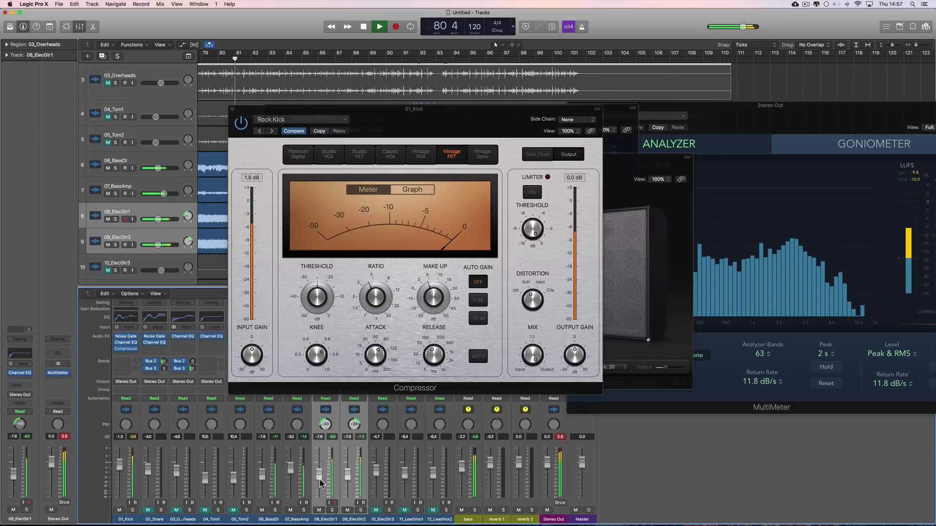
# Step: Unmute 02_Snare, insert a Compressor on it and load the Rock Snare Top drum preset
pyautogui.click(148, 510)
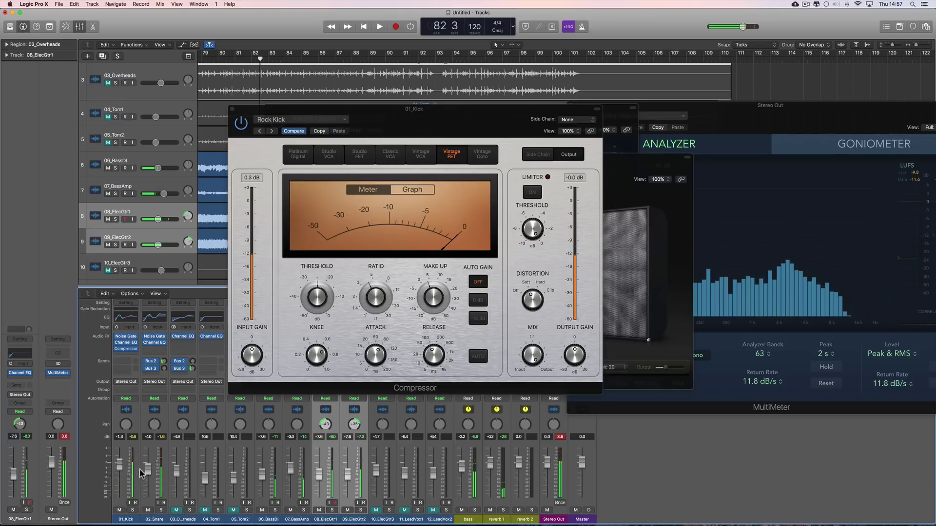
pyautogui.click(155, 349)
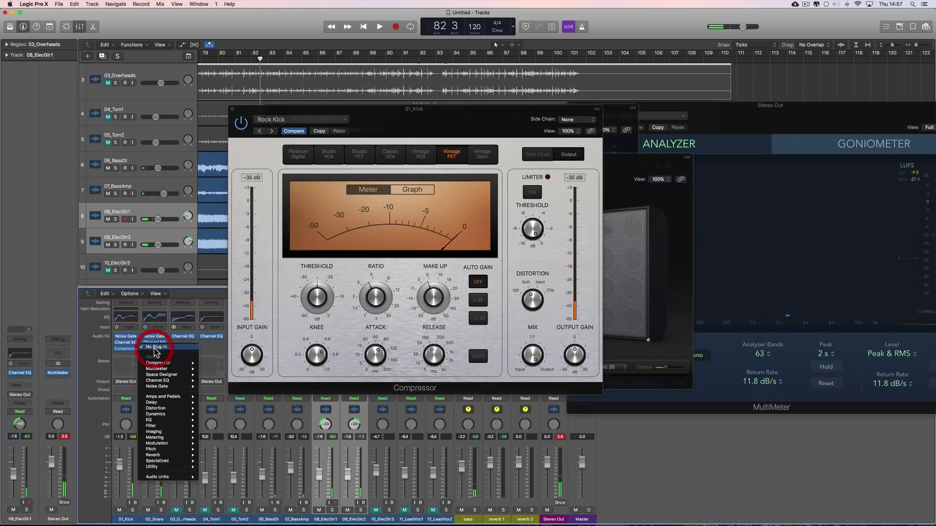
pyautogui.click(206, 364)
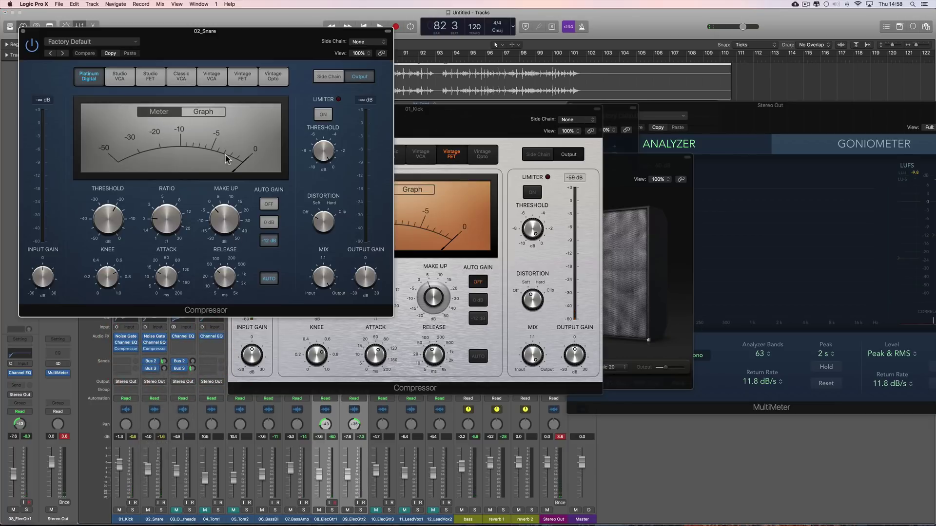
pyautogui.click(89, 41)
pyautogui.moveTo(81, 172)
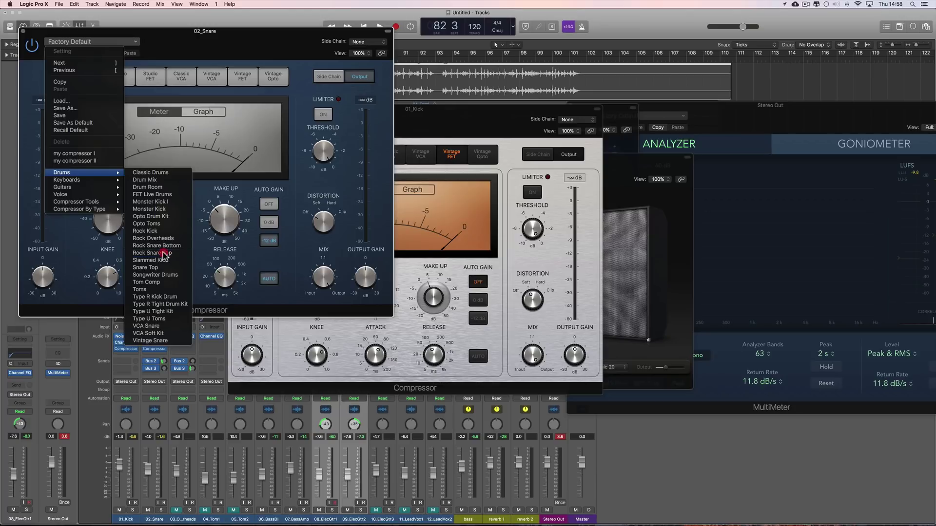
pyautogui.click(163, 253)
pyautogui.press('space')
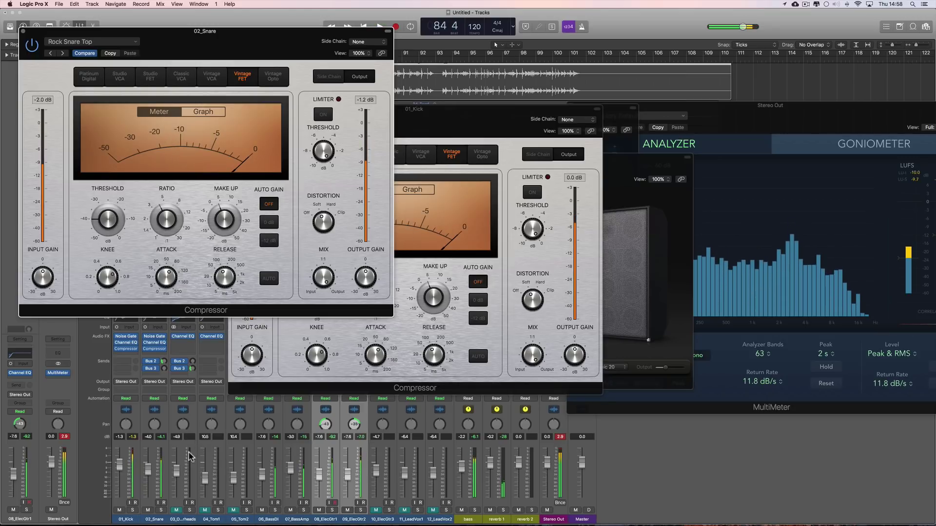
# Step: Solo the snare to raise its compressor threshold, then unsolo it and set its fader to about -2.7 dB
pyautogui.click(160, 510)
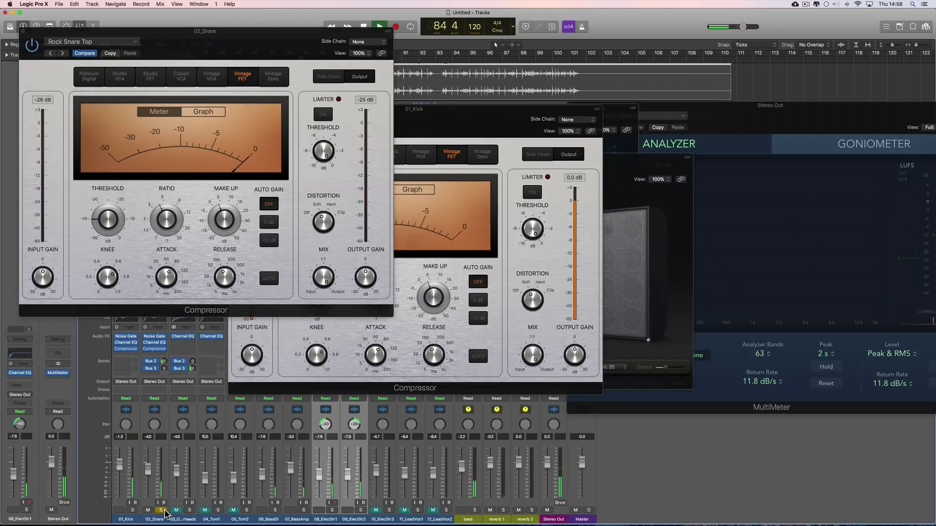
pyautogui.moveTo(107, 193); pyautogui.dragTo(108, 191)
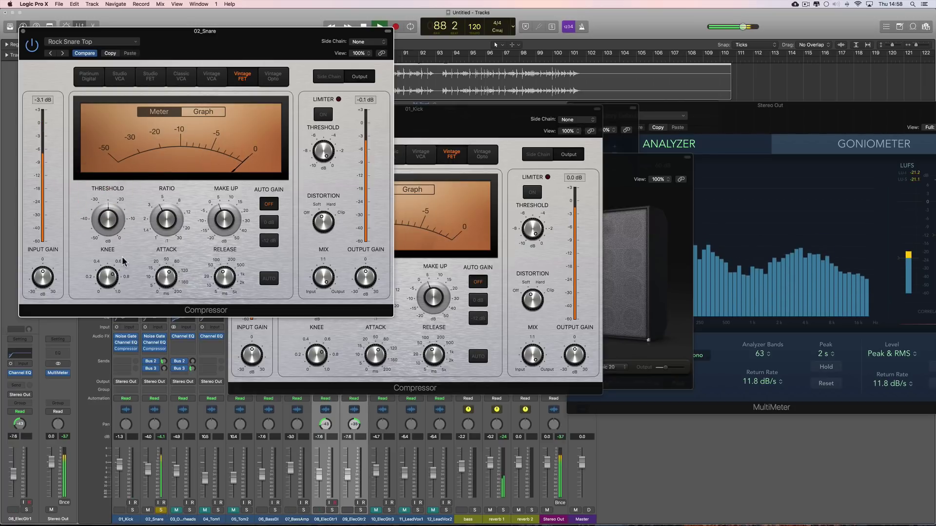
pyautogui.click(161, 509)
pyautogui.moveTo(148, 471); pyautogui.dragTo(152, 471)
pyautogui.press('space')
# Step: Unmute 03_Overheads and raise its fader, checking playback with 04_Tom1 briefly unmuted
pyautogui.click(177, 510)
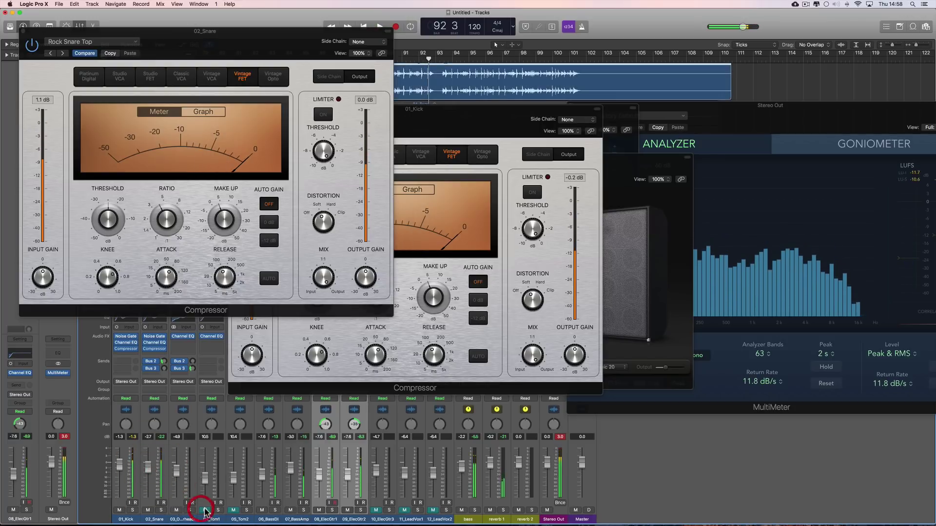
pyautogui.click(205, 510)
pyautogui.press('space')
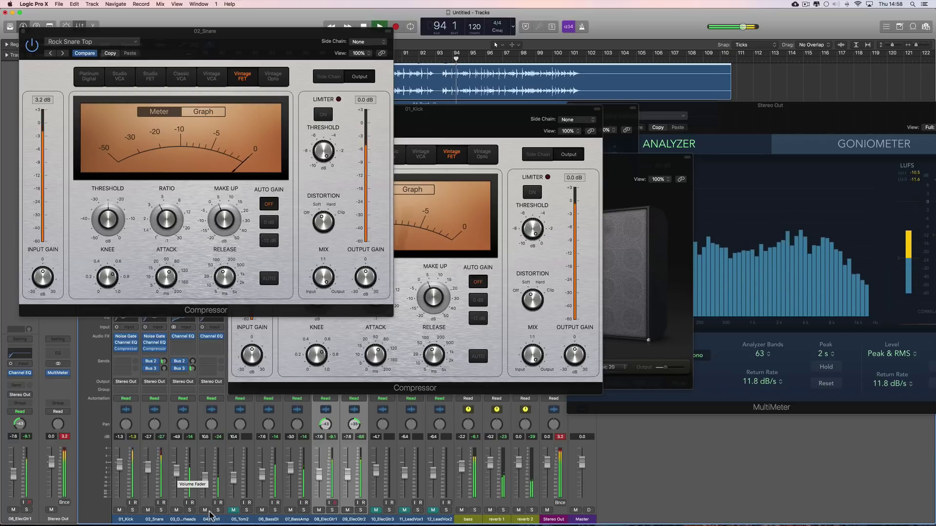
pyautogui.moveTo(177, 472); pyautogui.dragTo(182, 458)
pyautogui.press('space')
# Step: Insert a Compressor on 03_Overheads and move its window clear of the snare compressor's controls
pyautogui.click(183, 342)
pyautogui.moveTo(205, 357)
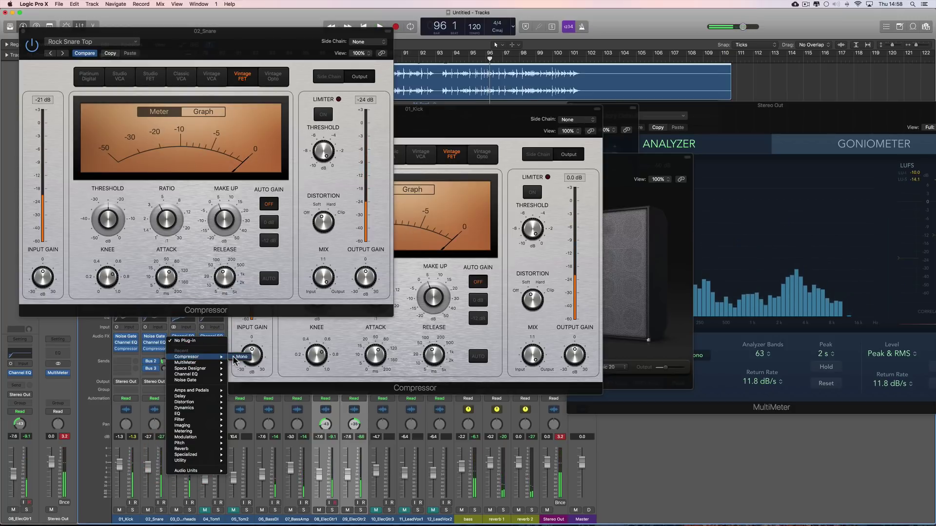
pyautogui.click(236, 358)
pyautogui.moveTo(155, 36); pyautogui.dragTo(365, 118)
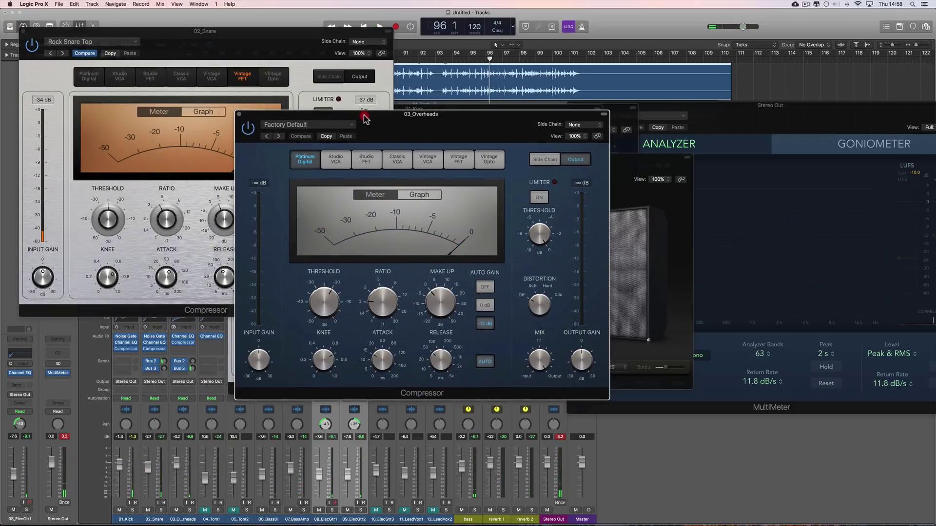
# Step: Load the Rock Overheads drum preset in the 03_Overheads compressor and restart playback
pyautogui.press('space')
pyautogui.click(312, 125)
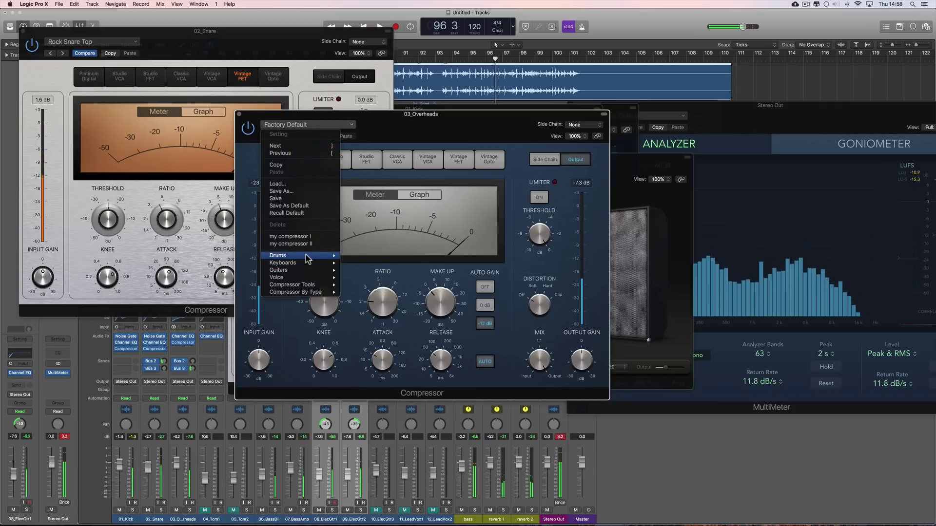
pyautogui.moveTo(308, 259)
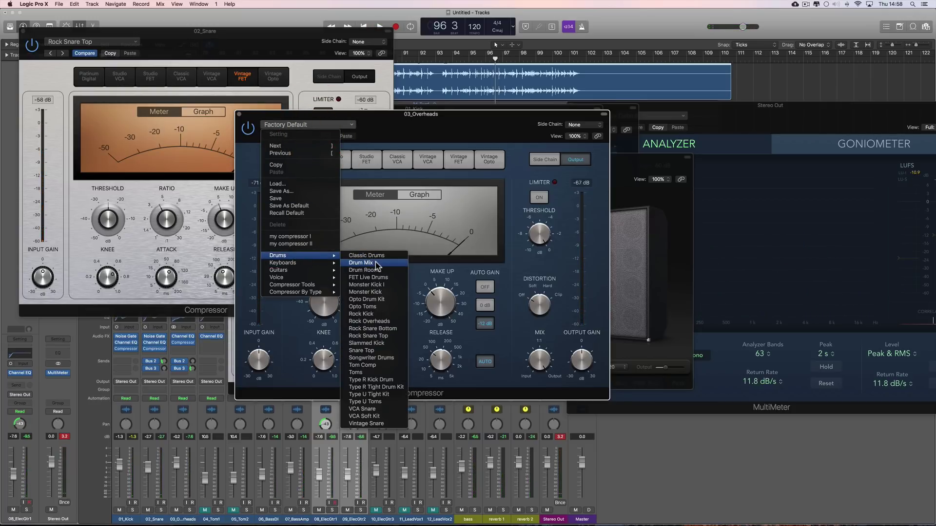
pyautogui.click(373, 321)
pyautogui.press('space')
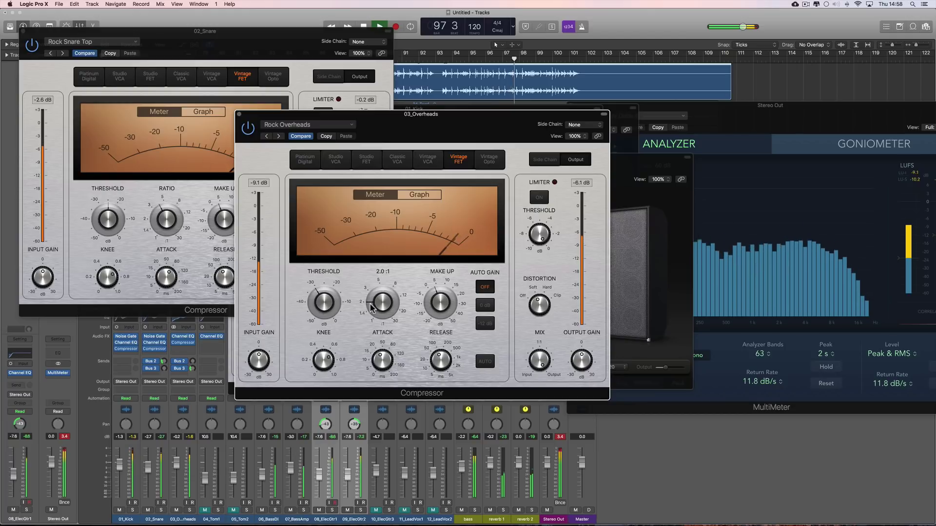
# Step: Adjust the 03_Overheads compressor's threshold and lower the channel's fader to about -1.1 dB, stopping playback
pyautogui.click(323, 296)
pyautogui.moveTo(324, 296); pyautogui.dragTo(323, 292)
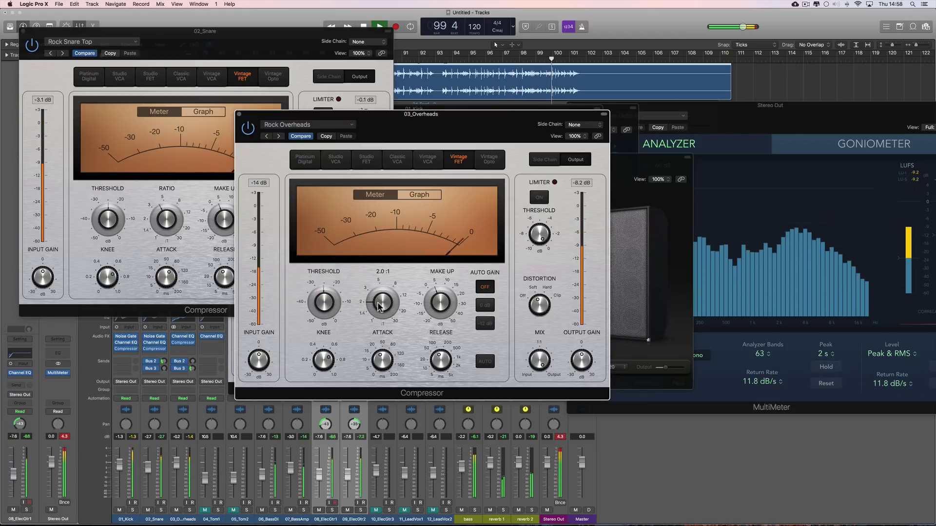
pyautogui.click(178, 467)
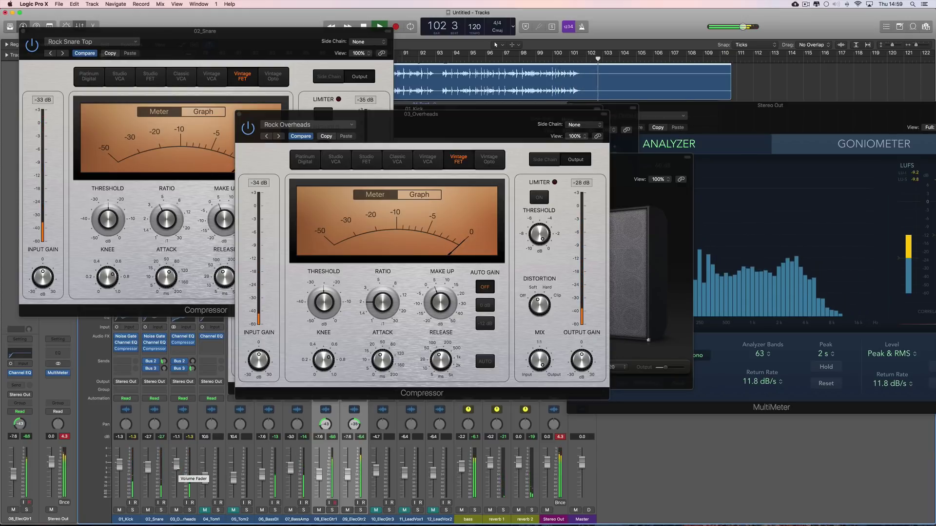
pyautogui.click(177, 467)
pyautogui.press('space')
# Step: Play the mix from about bar 13 and raise the bass aux fader to about 0.2 dB
pyautogui.hscroll(-10, 438, 68)
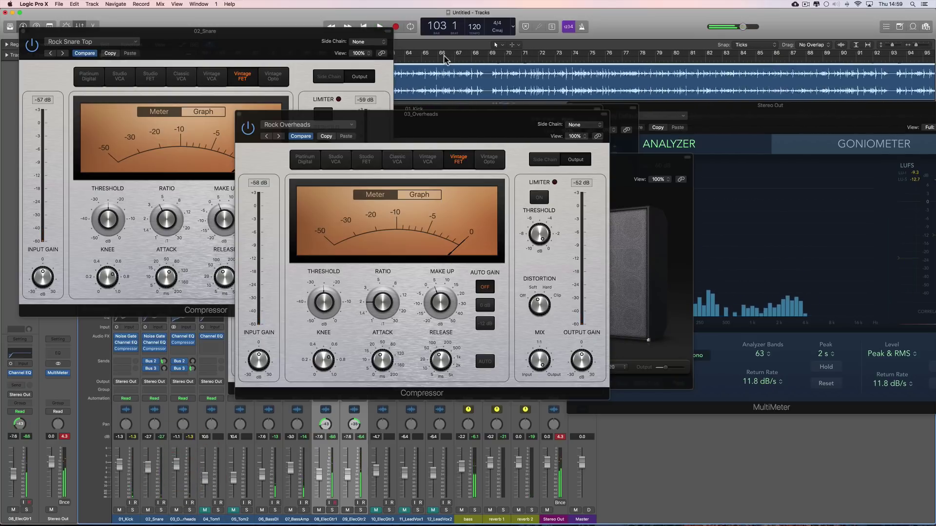
pyautogui.hscroll(-15, 439, 69)
pyautogui.doubleClick(410, 58)
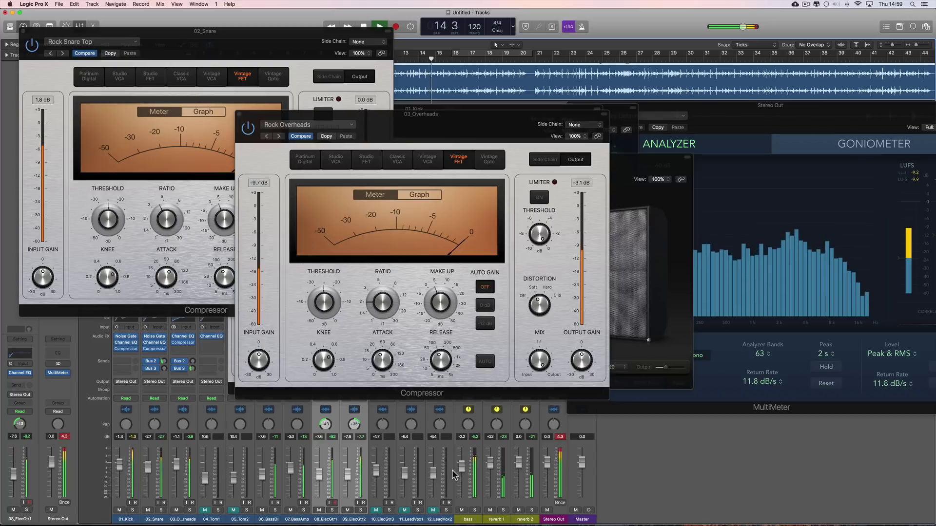
pyautogui.moveTo(460, 467); pyautogui.dragTo(461, 462)
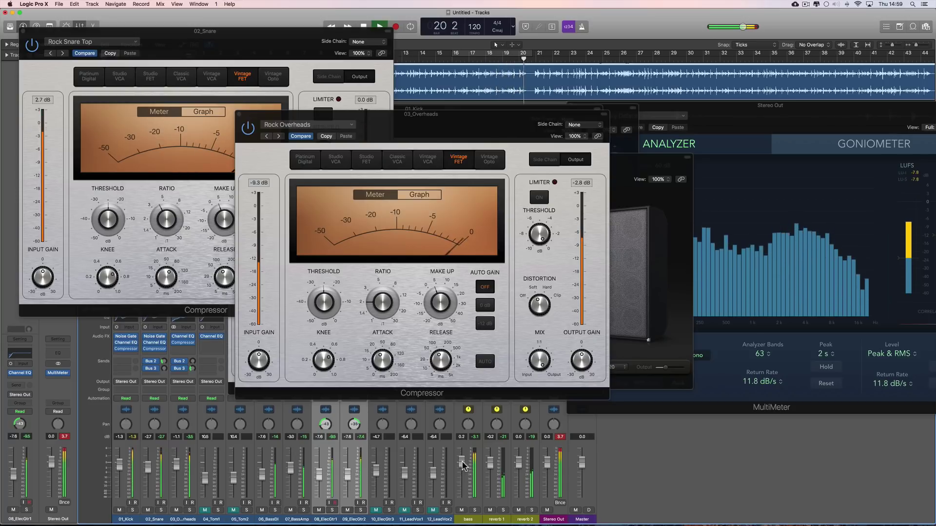
pyautogui.press('space')
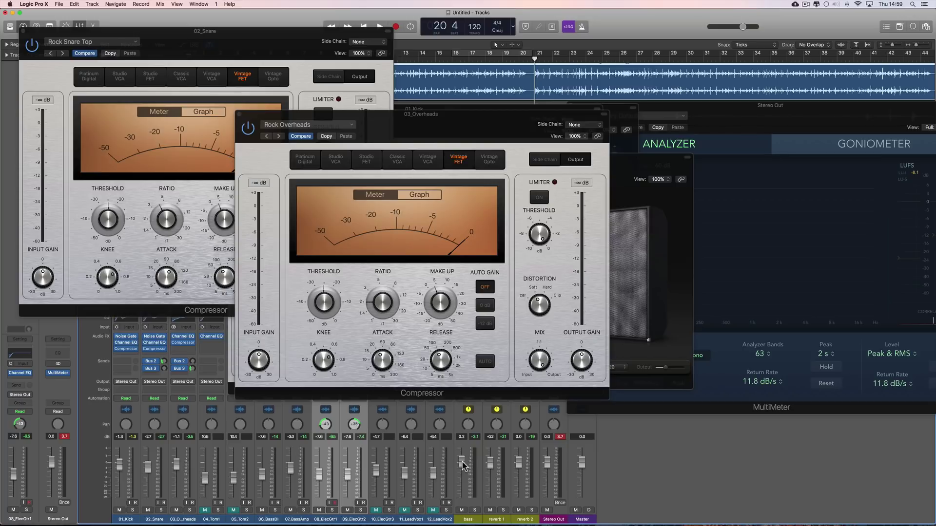
pyautogui.press('space')
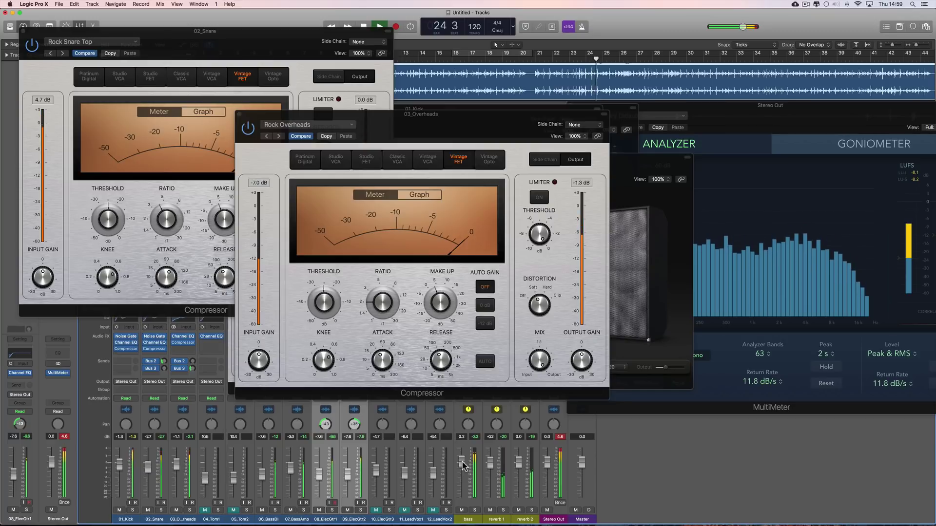
pyautogui.press('space')
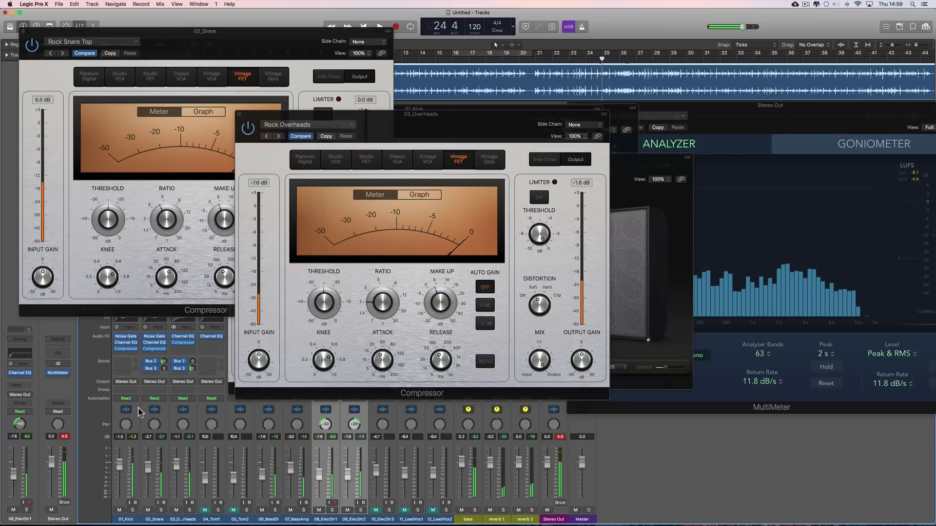
# Step: Adjust the reverb sends, with 03_Overheads' Bus 3 at about -15.2 dB and 02_Snare's Bus 2 at about -14.0 dB
pyautogui.click(192, 369)
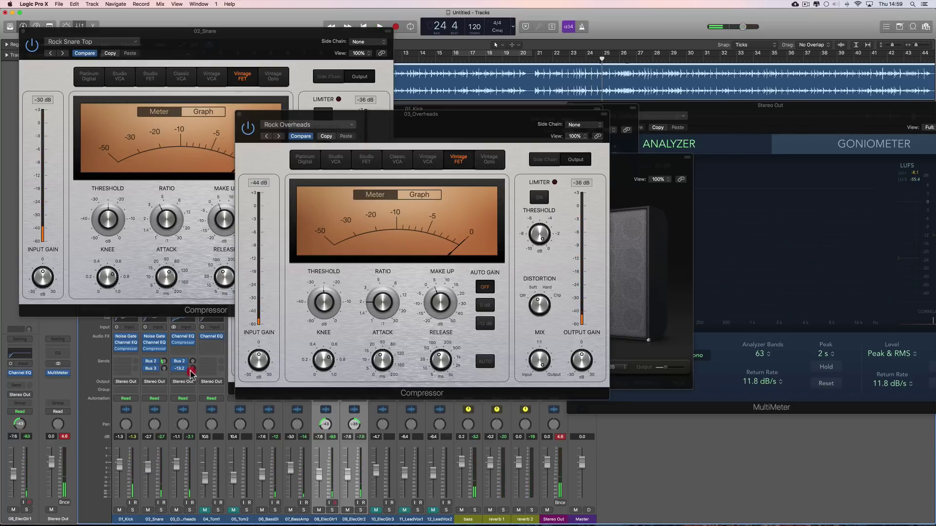
pyautogui.press('space')
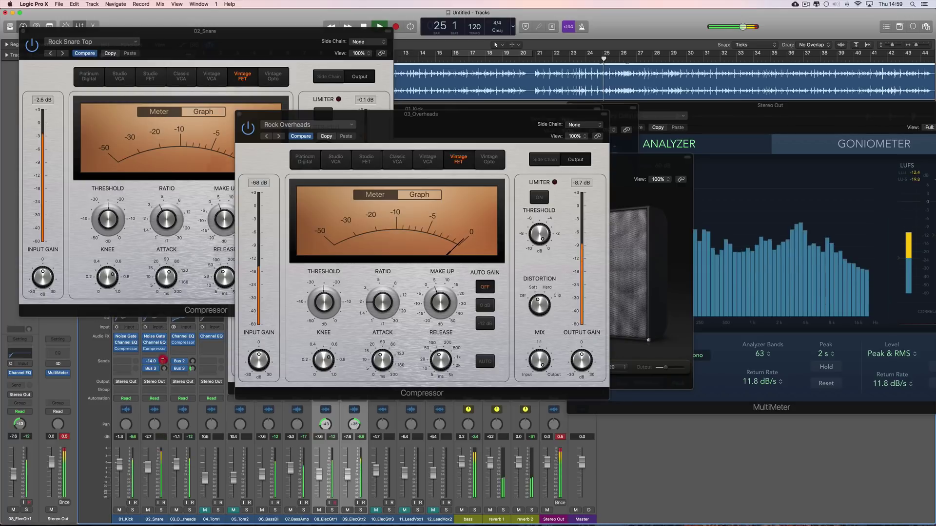
pyautogui.moveTo(164, 367)
pyautogui.mouseDown()
pyautogui.moveTo(162, 350)
pyautogui.moveTo(163, 361)
pyautogui.mouseUp()
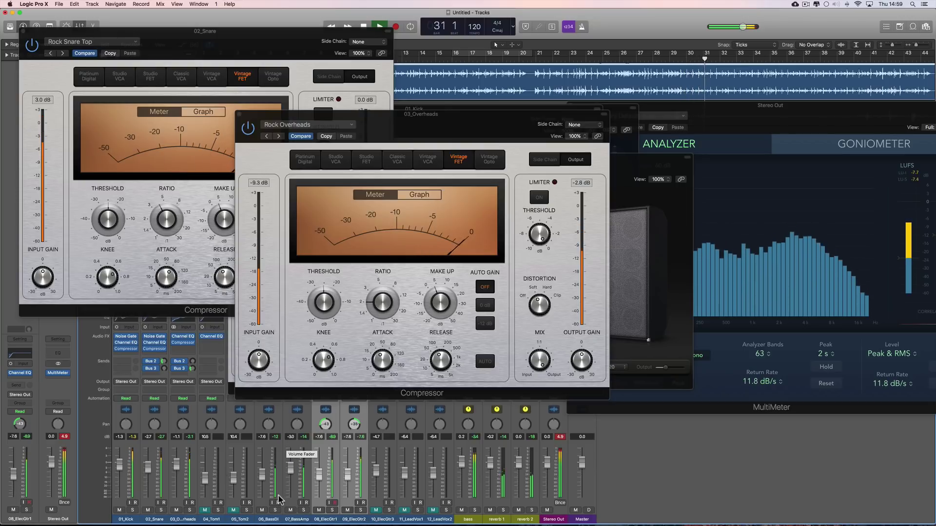
# Step: Raise the 07_BassAmp fader to about -1.8 dB during playback
pyautogui.click(303, 509)
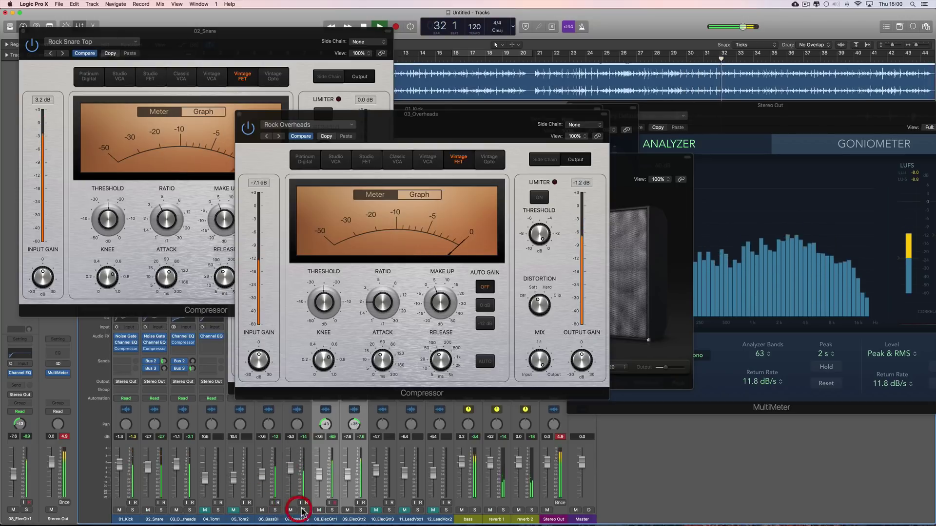
pyautogui.click(303, 510)
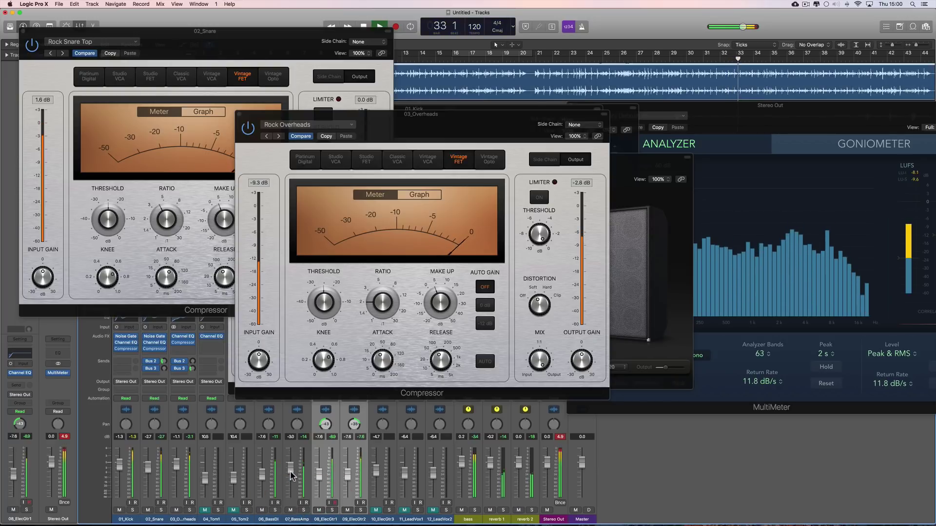
pyautogui.moveTo(291, 471); pyautogui.dragTo(291, 467)
pyautogui.click(260, 475)
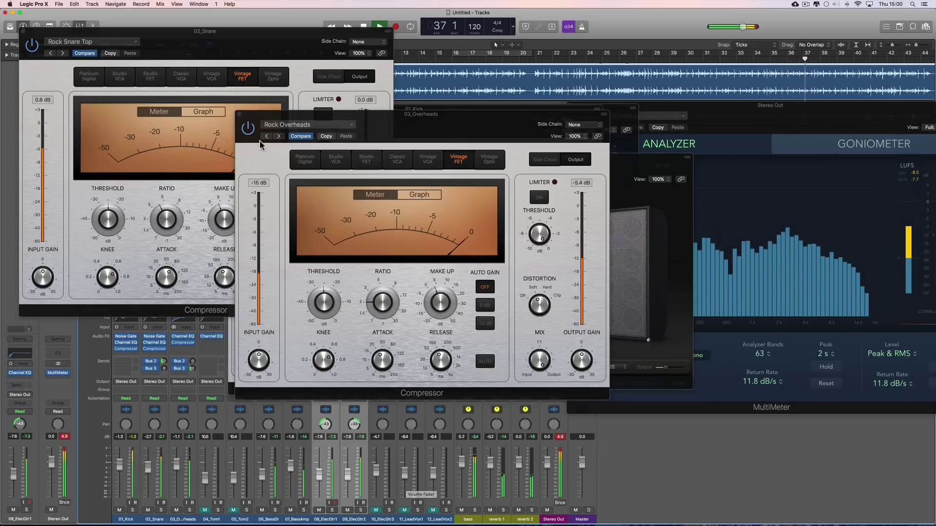
# Step: Close all open plug-in windows: the drum compressors, Bass Amp Designer, the bass Channel EQ and the MultiMeter
pyautogui.click(232, 113)
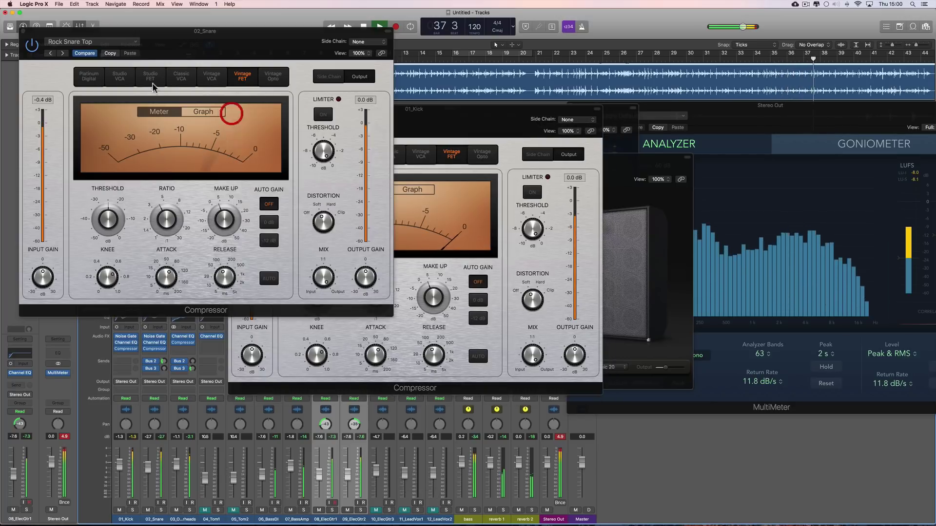
pyautogui.click(24, 32)
pyautogui.click(231, 109)
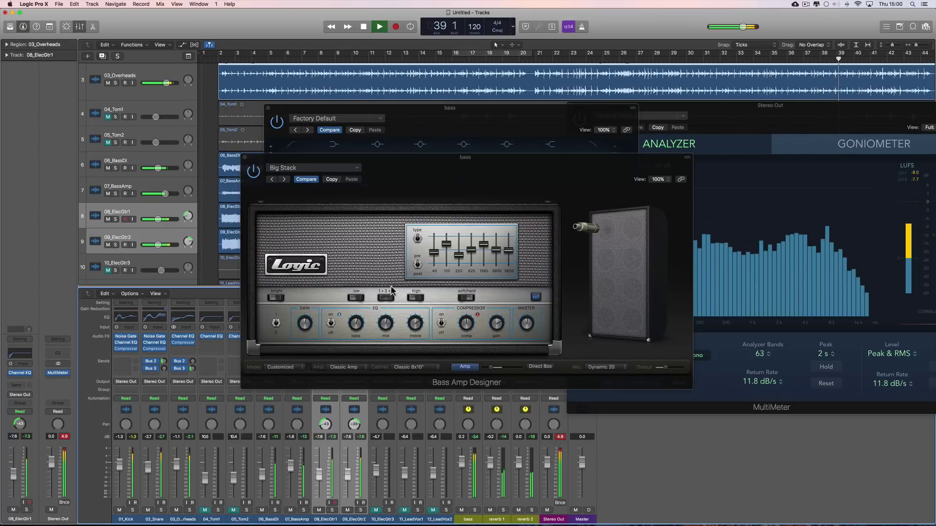
pyautogui.click(245, 158)
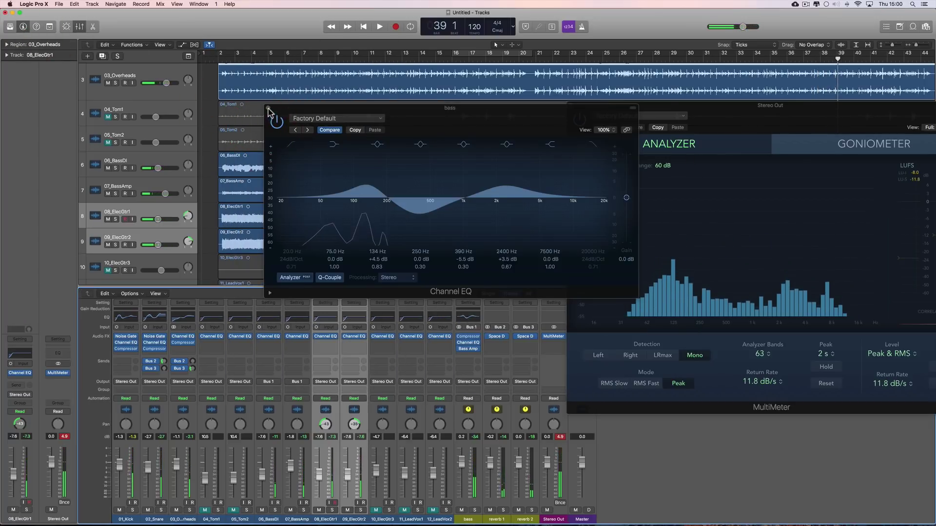
pyautogui.click(268, 108)
pyautogui.click(571, 109)
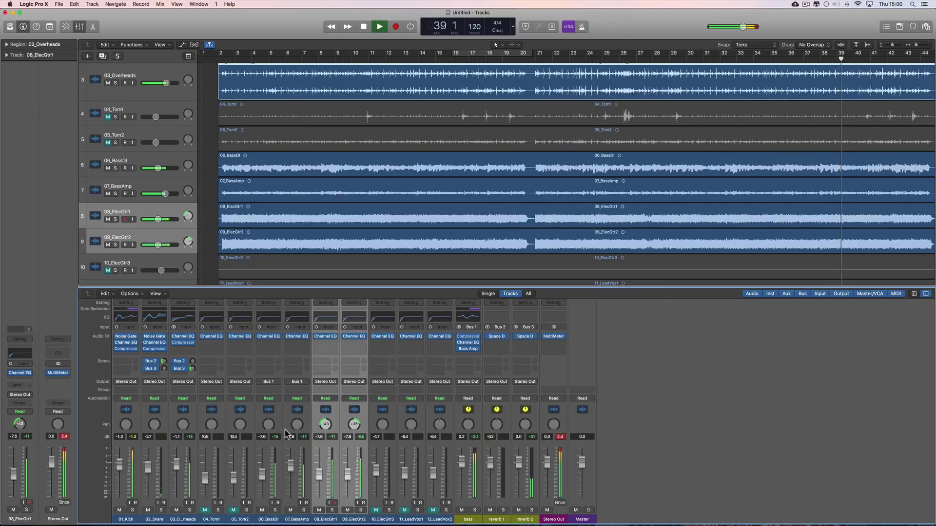
# Step: Select the 01_Kick, 02_Snare and 03_Overheads channels, make the 03_Overheads track taller, and add a Bus 4 send to all three channels
pyautogui.click(128, 520)
pyautogui.moveTo(190, 520); pyautogui.dragTo(133, 522)
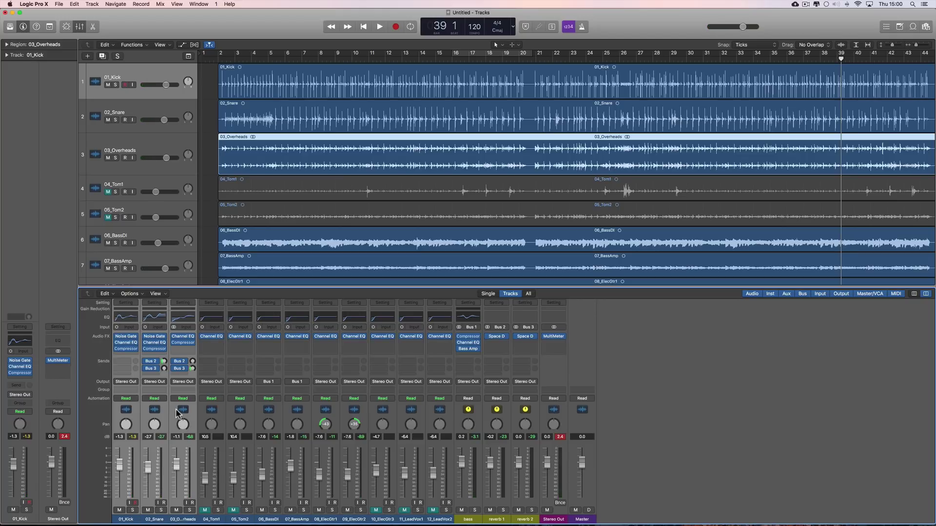
pyautogui.scroll(1, 183, 394)
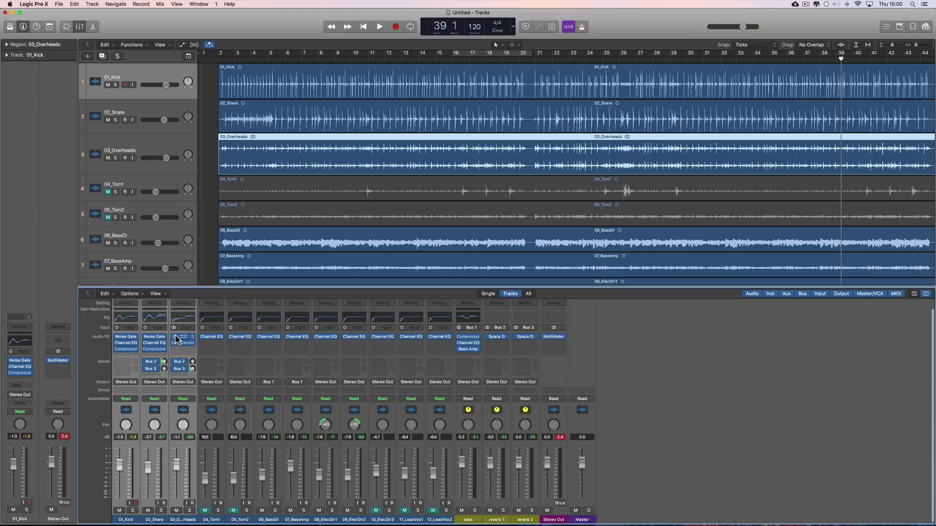
pyautogui.scroll(-1, 186, 469)
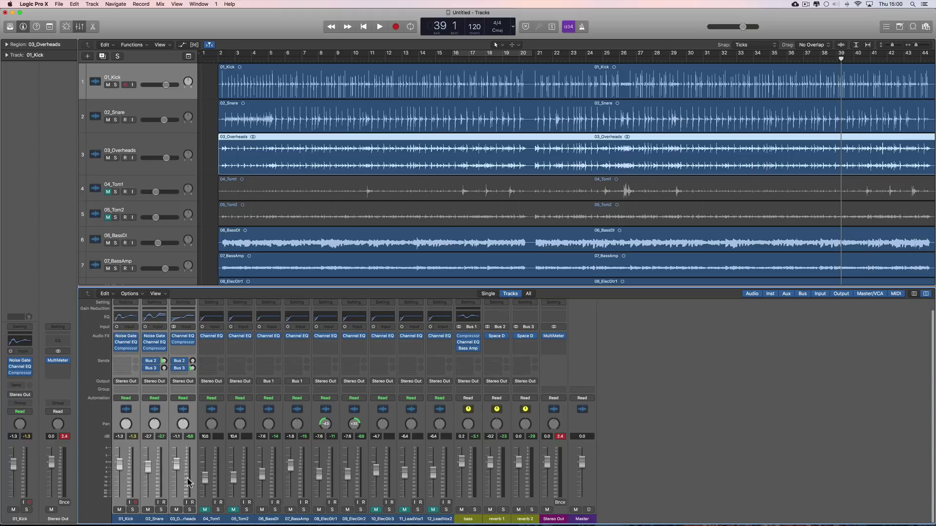
pyautogui.scroll(1, 187, 479)
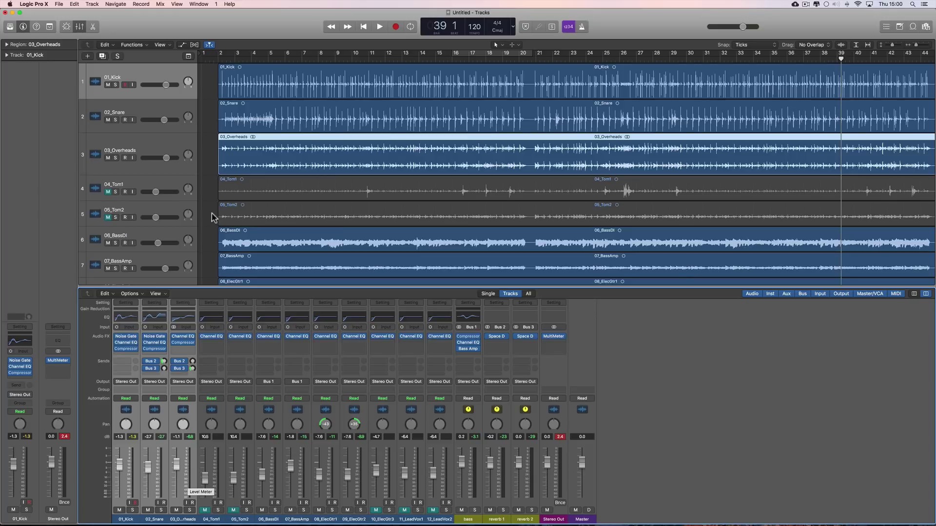
pyautogui.moveTo(181, 174); pyautogui.dragTo(188, 192)
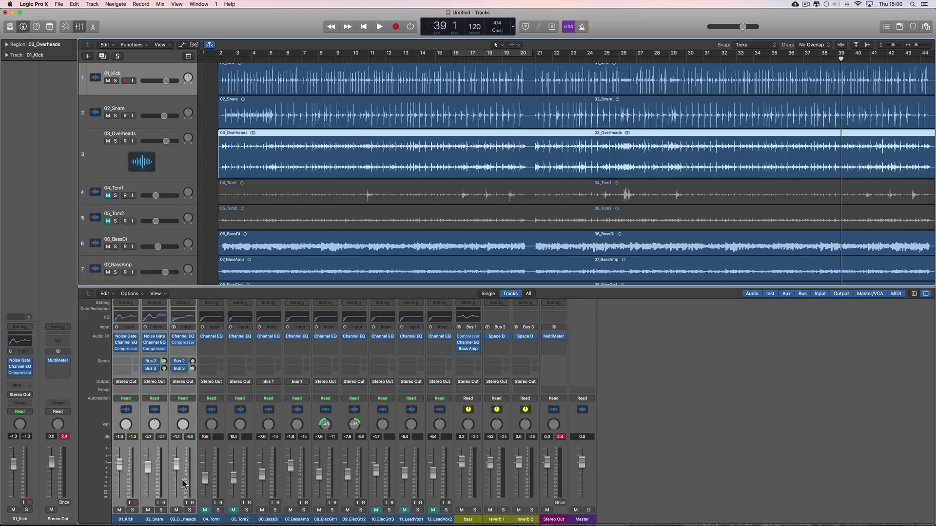
pyautogui.click(125, 375)
pyautogui.moveTo(128, 407)
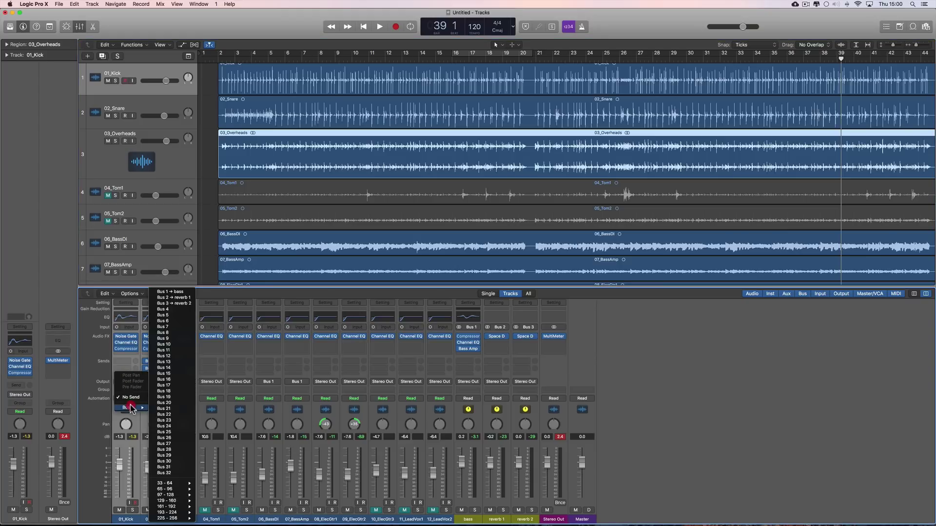
pyautogui.click(165, 310)
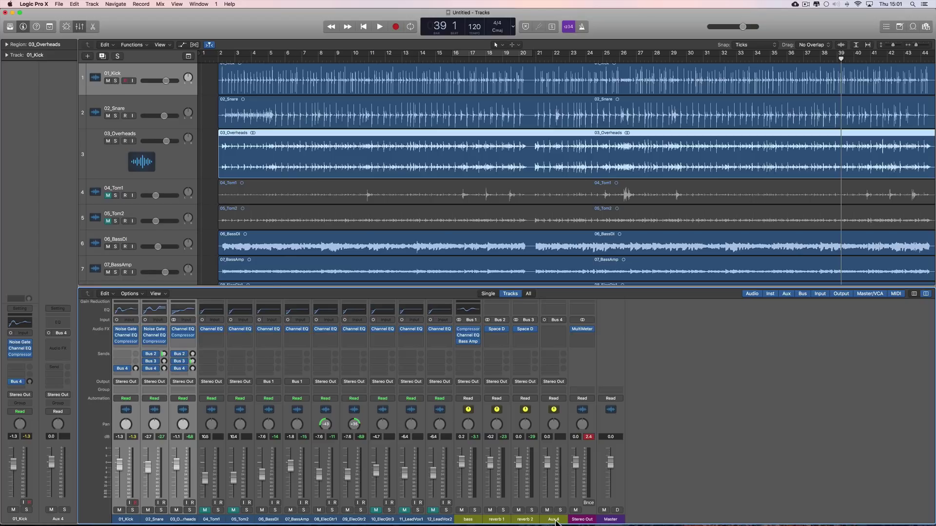
# Step: Select the Aux 4 channel, check which tracks feed its input, and solo it
pyautogui.click(555, 519)
pyautogui.click(563, 331)
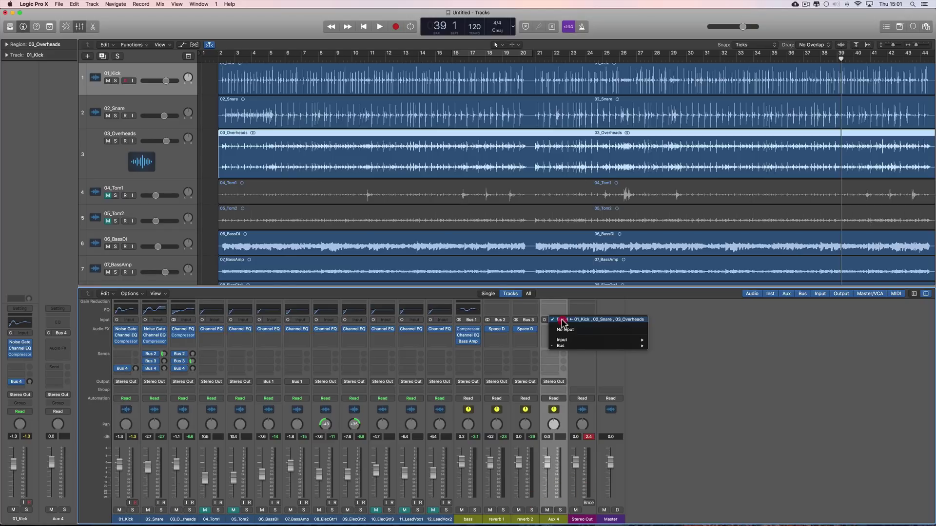
pyautogui.click(637, 397)
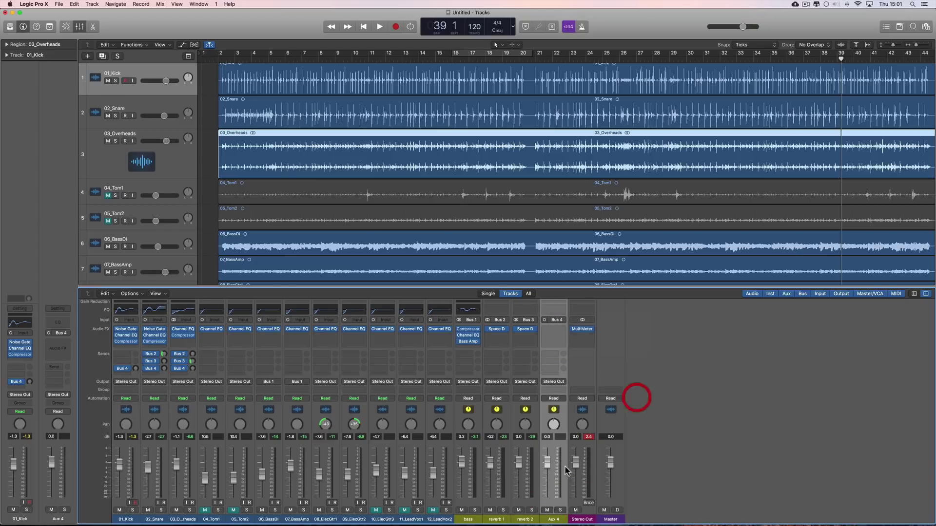
pyautogui.click(560, 510)
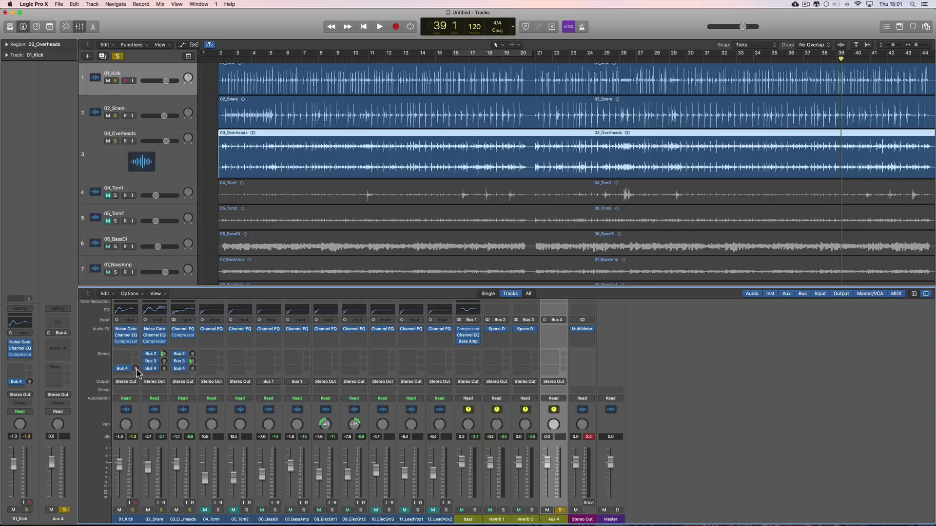
# Step: Play from bar 4 and raise the Bus 4 sends on 02_Snare and 03_Overheads, setting 01_Kick's to about -11.6 dB
pyautogui.moveTo(136, 364); pyautogui.dragTo(134, 354)
pyautogui.click(251, 53)
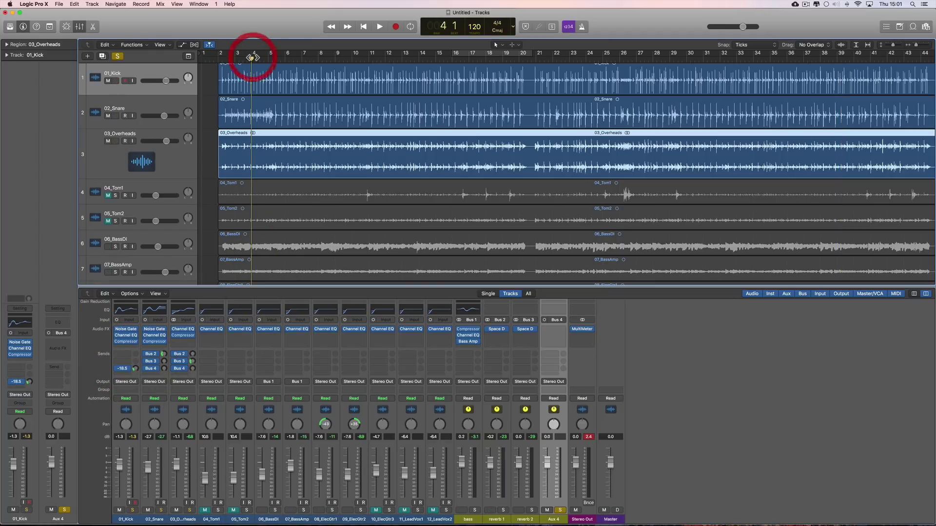
pyautogui.press('space')
pyautogui.moveTo(135, 369); pyautogui.dragTo(136, 353)
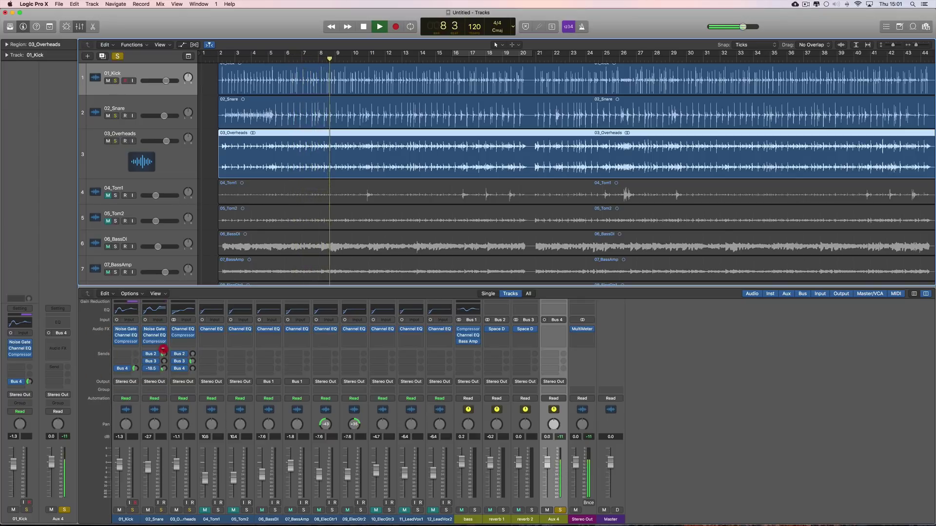
pyautogui.moveTo(164, 368); pyautogui.dragTo(163, 329)
pyautogui.moveTo(193, 369); pyautogui.dragTo(192, 336)
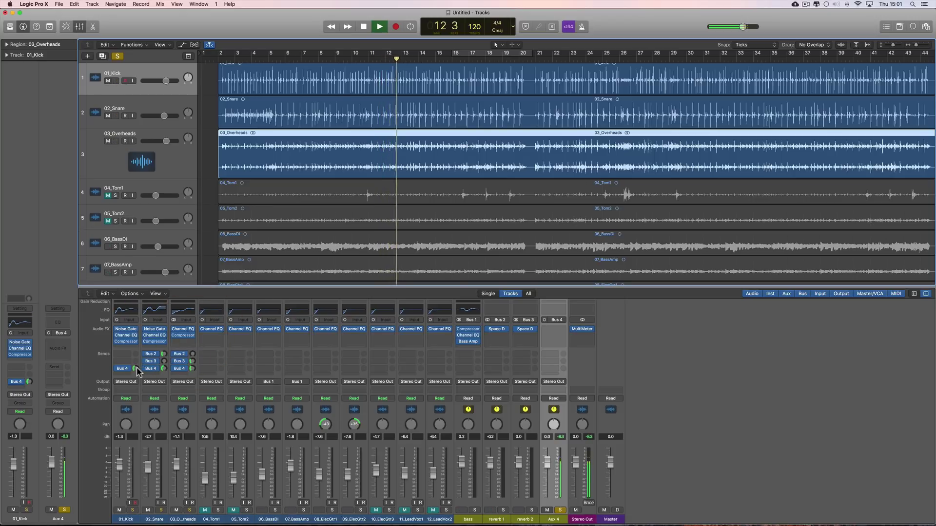
pyautogui.moveTo(135, 369); pyautogui.dragTo(137, 373)
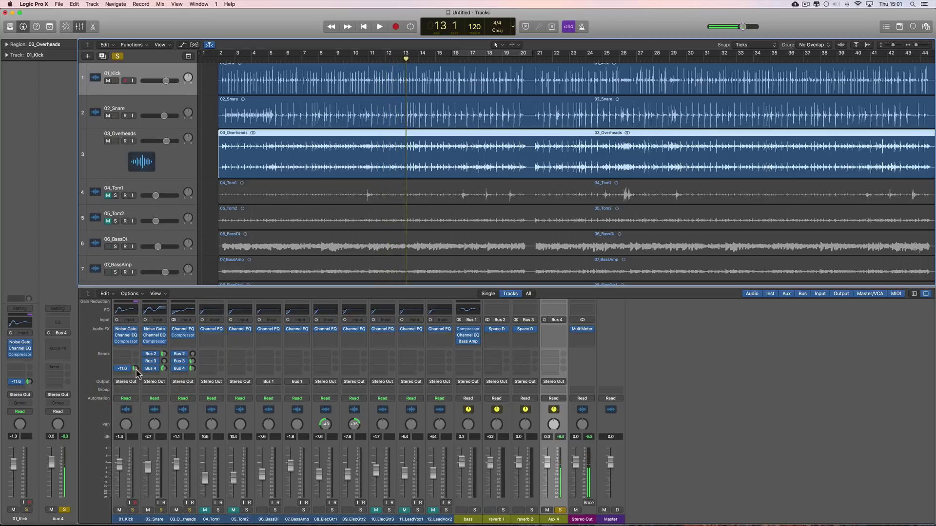
# Step: Stop playback and insert a Compressor on the Aux 4 channel
pyautogui.click(136, 369)
pyautogui.press('space')
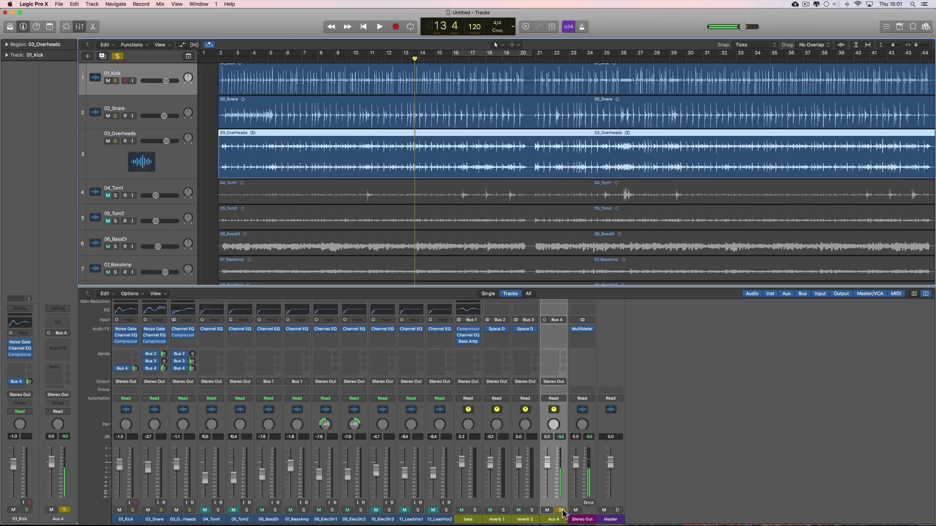
pyautogui.click(558, 331)
pyautogui.moveTo(569, 344)
pyautogui.click(611, 344)
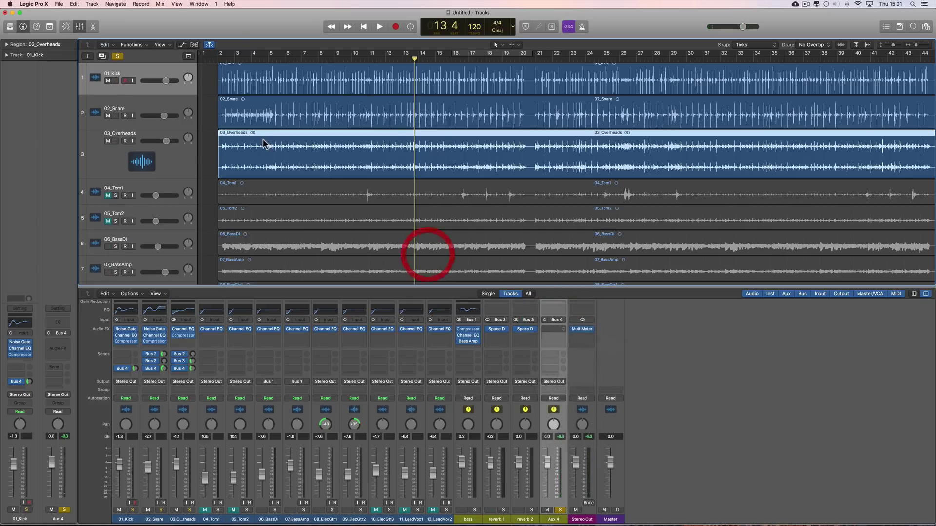
# Step: Move the Aux 4 Compressor window clear of the channel strips and load the VCA Smashed preset from Compressor Tools
pyautogui.moveTo(181, 41); pyautogui.dragTo(499, 181)
pyautogui.click(452, 182)
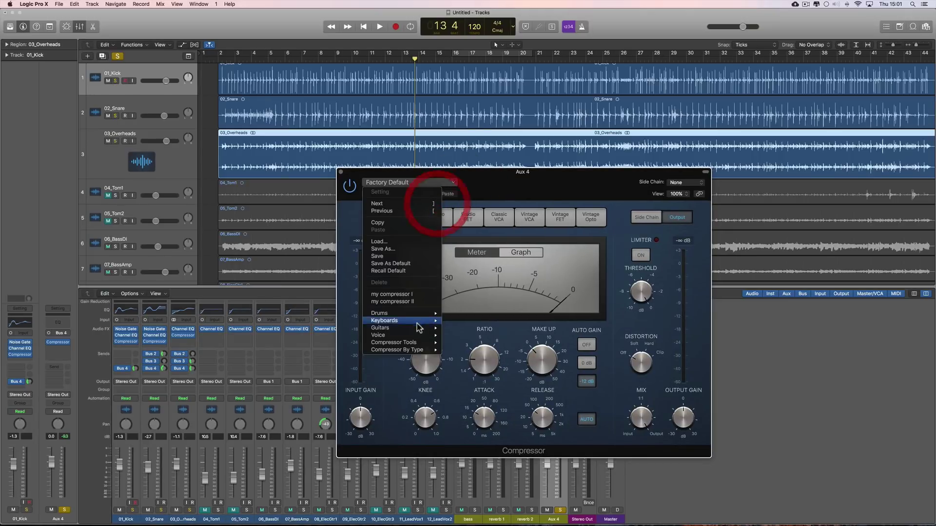
pyautogui.moveTo(404, 344)
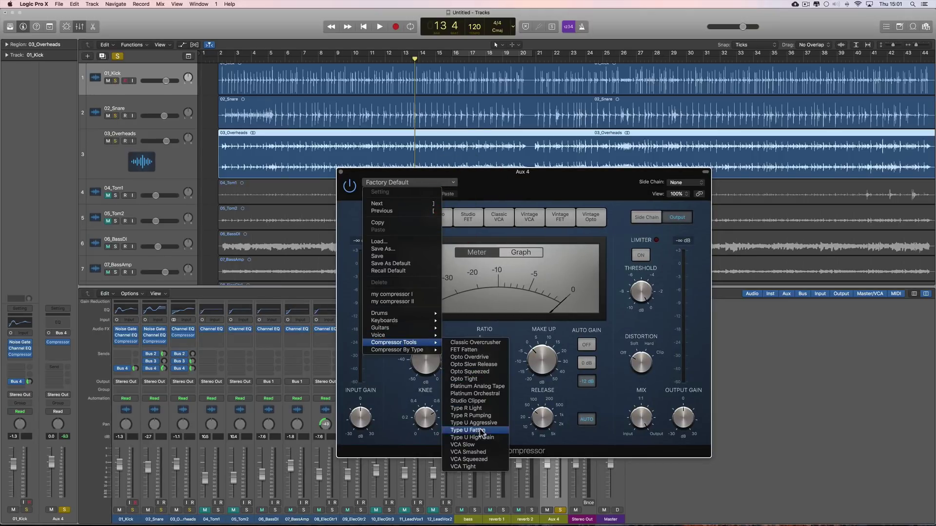
pyautogui.click(481, 453)
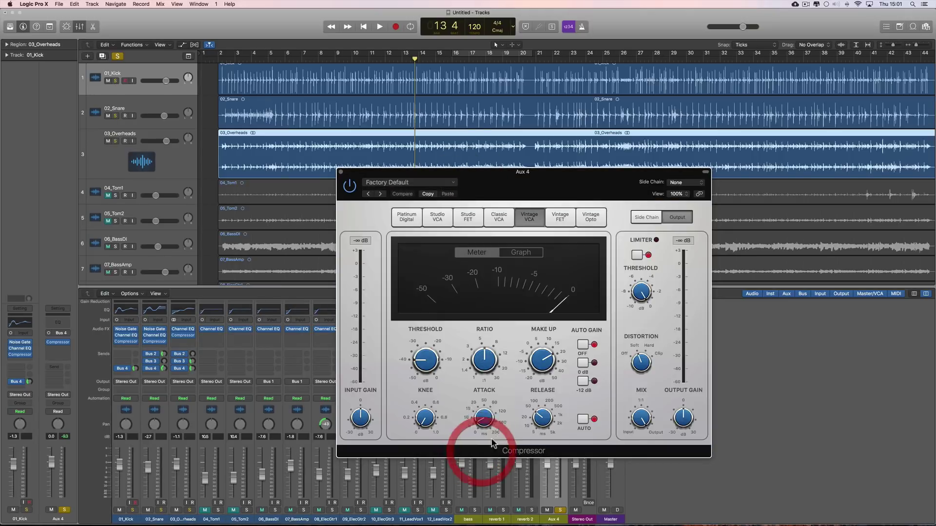
# Step: Play the soloed Aux 4, raise its Compressor threshold, and close the plug-in window
pyautogui.press('space')
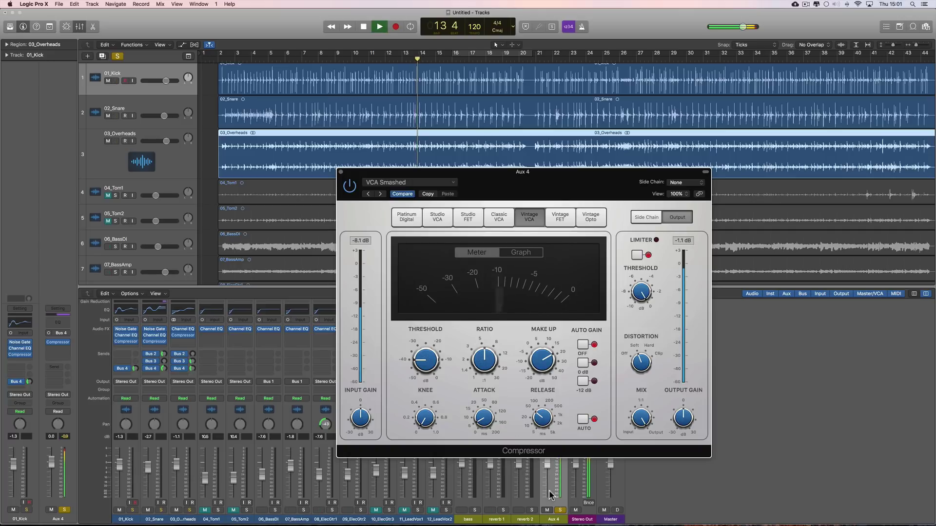
pyautogui.moveTo(424, 371); pyautogui.dragTo(425, 353)
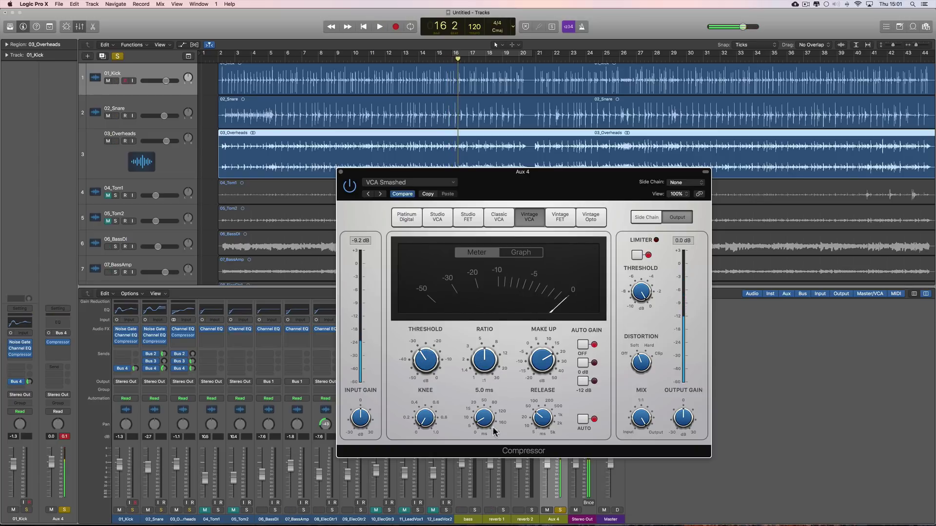
pyautogui.click(340, 172)
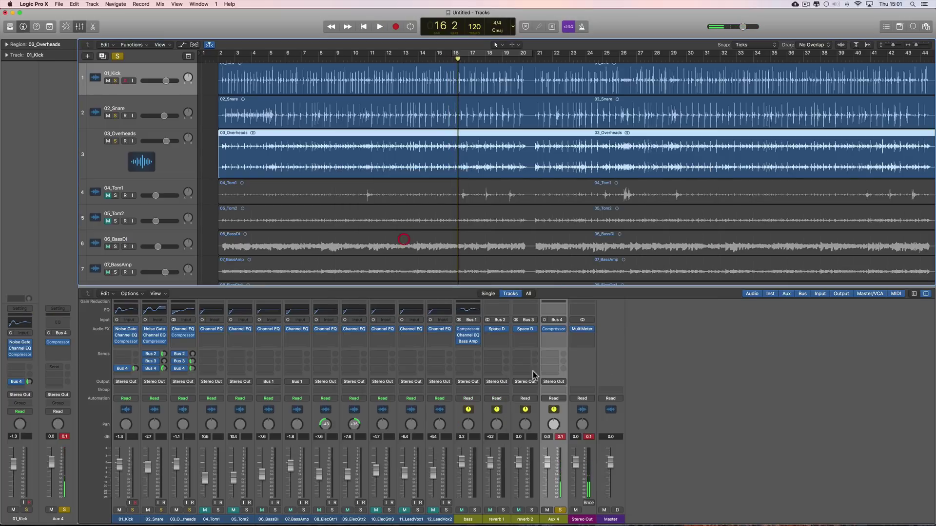
# Step: Unsolo Aux 4 and pull its fader down to about -90 dB, listening to the mix
pyautogui.click(560, 510)
pyautogui.moveTo(547, 471); pyautogui.dragTo(546, 496)
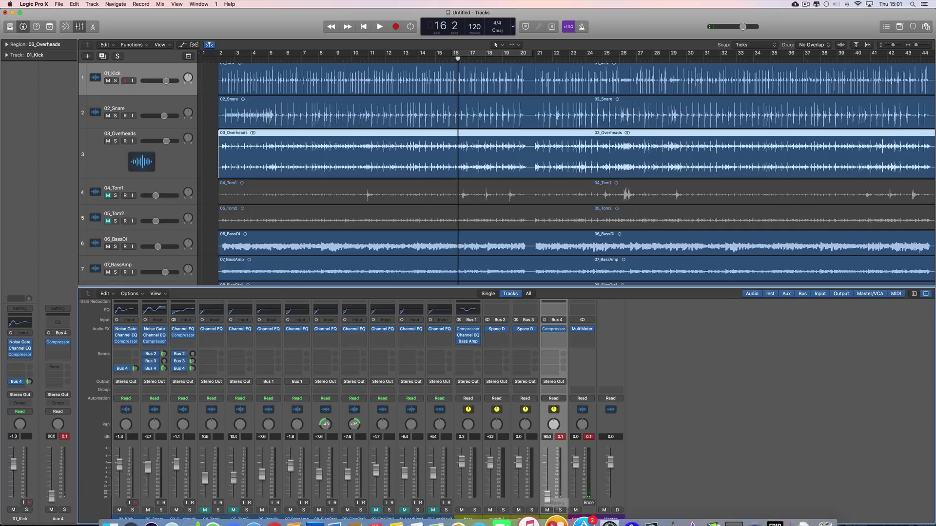
pyautogui.press('space')
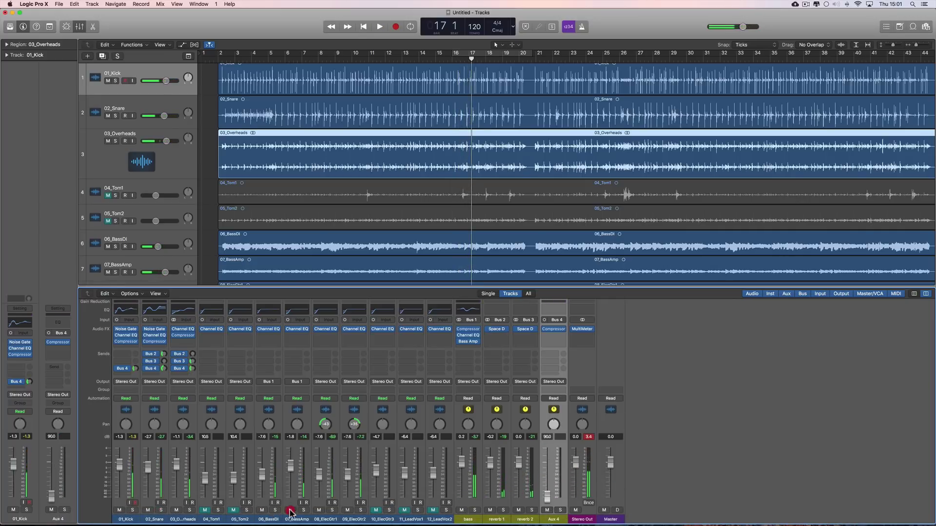
# Step: Mute 06_BassDI, 07_BassAmp, 08_ElecGtr1 and 09_ElecGtr2 and play the drums on their own
pyautogui.moveTo(291, 510); pyautogui.dragTo(356, 510)
pyautogui.press('space')
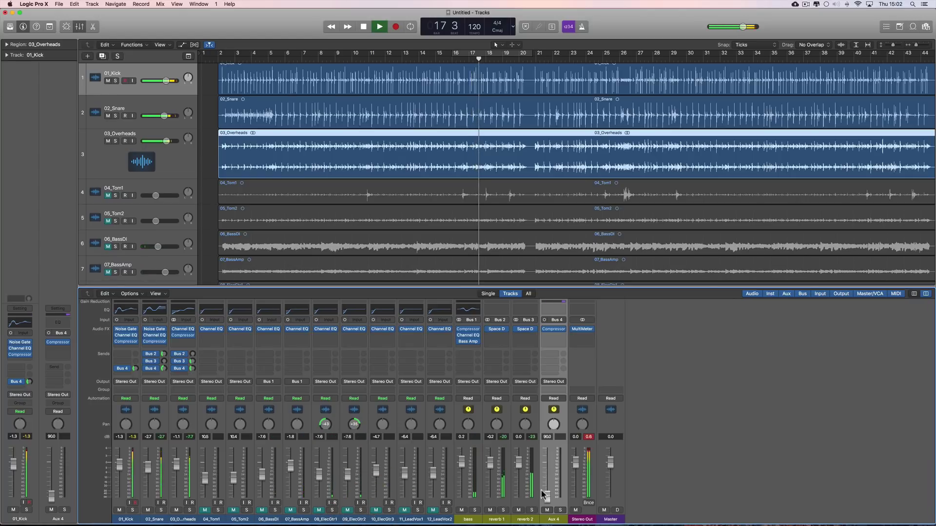
pyautogui.press('space')
# Step: Rename the Aux 4 channel strip as comp
pyautogui.doubleClick(554, 519)
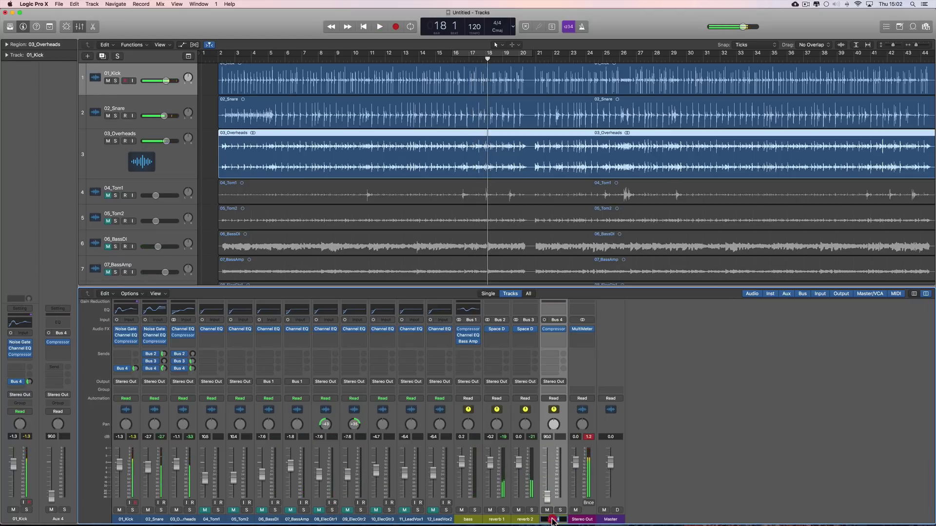
pyautogui.write('comp')
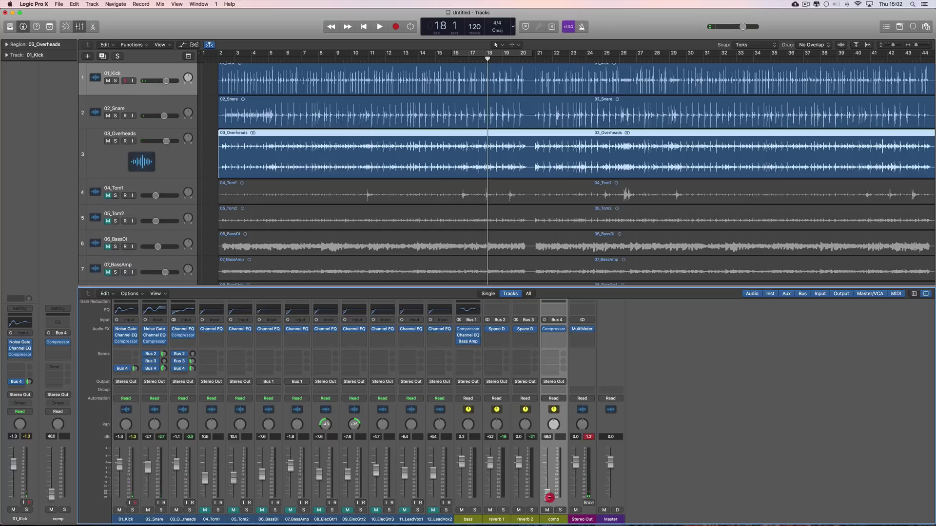
# Step: Pull the comp fader all the way down and audition the comp channel in solo
pyautogui.click(560, 510)
pyautogui.moveTo(548, 493)
pyautogui.mouseDown()
pyautogui.moveTo(548, 464)
pyautogui.moveTo(548, 495)
pyautogui.mouseUp()
pyautogui.press('space')
pyautogui.press('space')
pyautogui.click(560, 510)
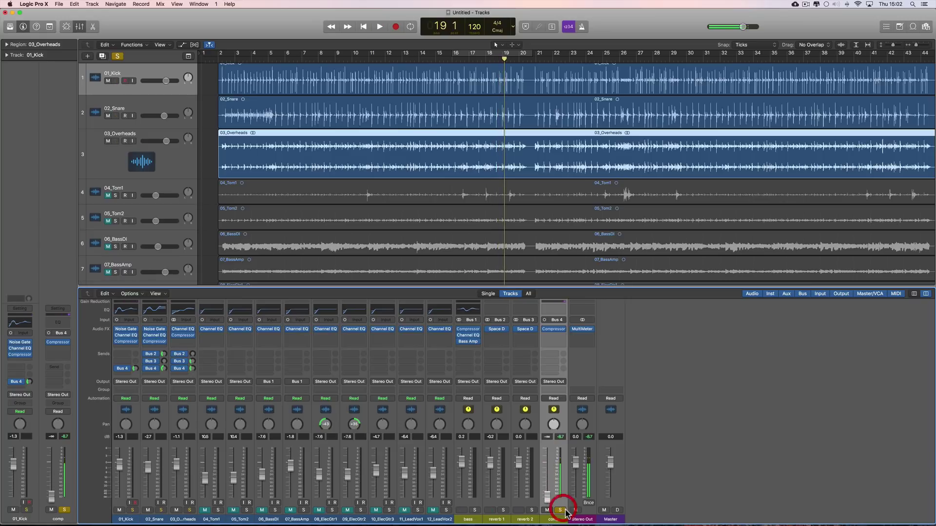
# Step: Blend the comp channel in under the playing drums, trying about -7.4 dB and settling its fader at about -17 dB
pyautogui.press('space')
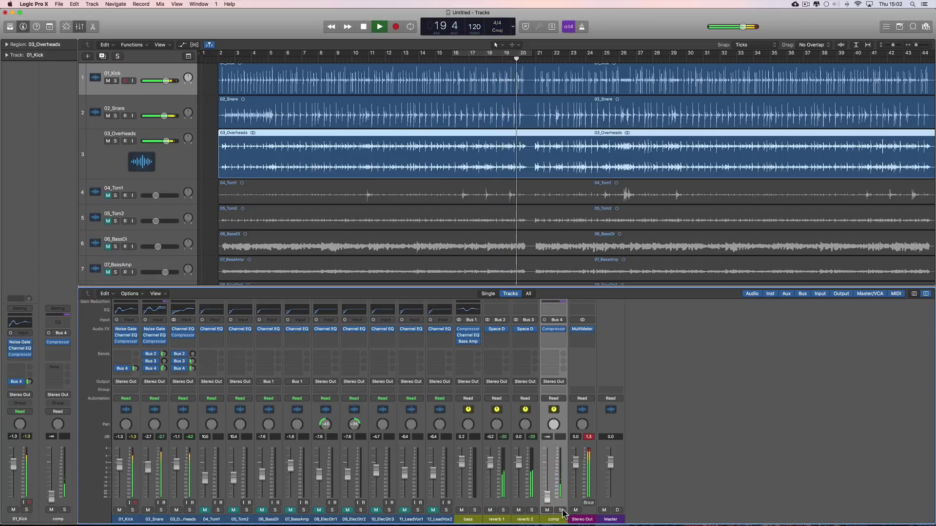
pyautogui.moveTo(549, 502); pyautogui.dragTo(551, 463)
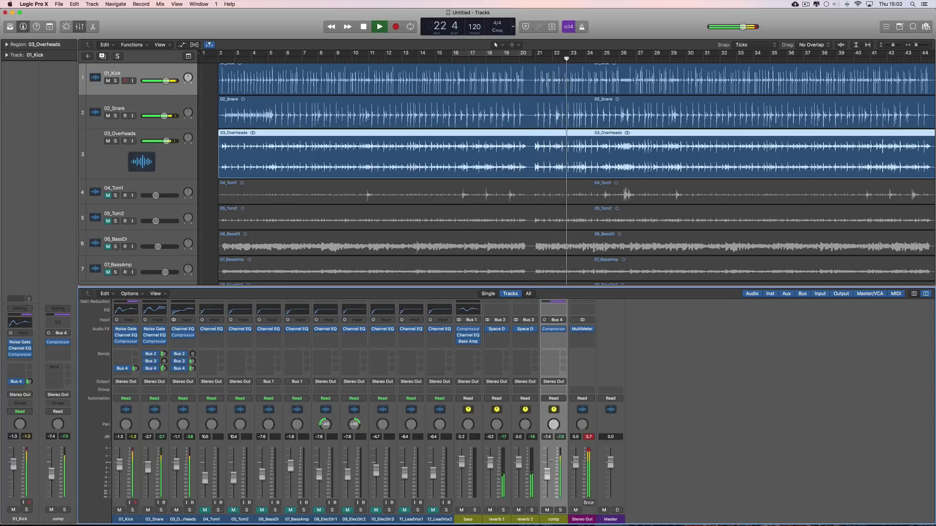
pyautogui.press('space')
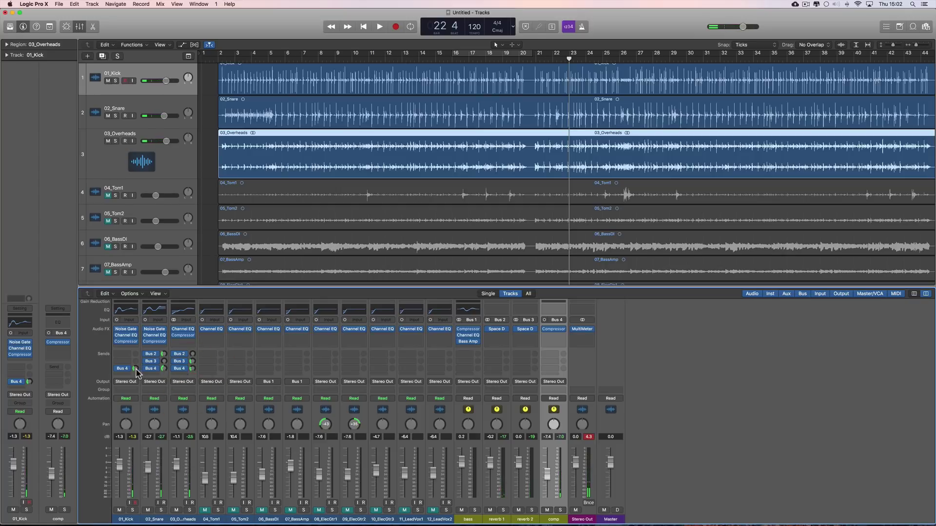
pyautogui.click(192, 369)
pyautogui.press('space')
pyautogui.moveTo(547, 475)
pyautogui.mouseDown()
pyautogui.moveTo(549, 517)
pyautogui.moveTo(551, 466)
pyautogui.moveTo(552, 512)
pyautogui.moveTo(551, 492)
pyautogui.mouseUp()
pyautogui.press('space')
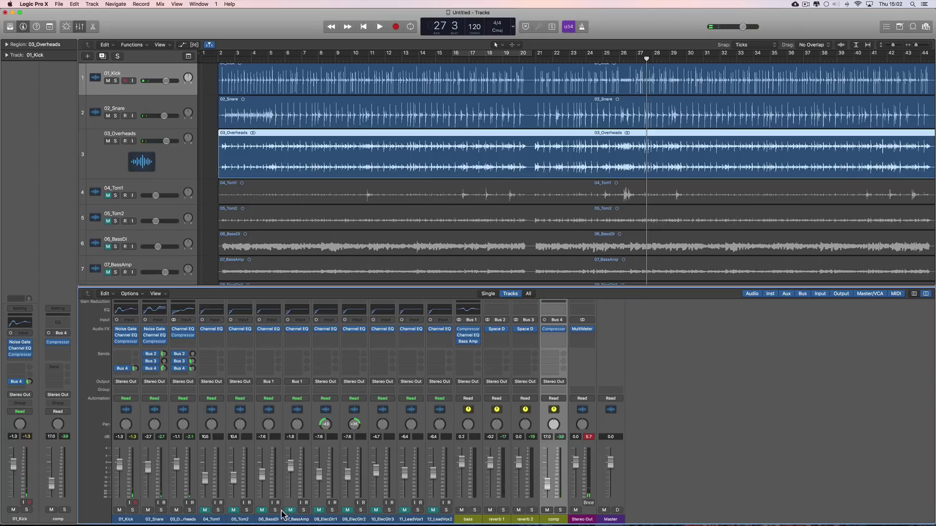
# Step: Unmute the bass and electric guitar tracks 06 to 10, and set the comp fader to about -15.4 dB during playback
pyautogui.moveTo(261, 510); pyautogui.dragTo(340, 511)
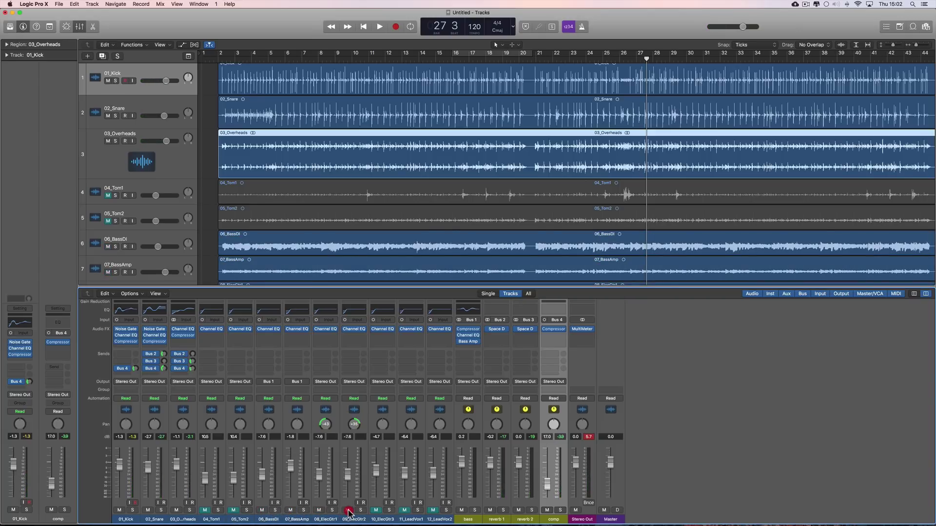
pyautogui.press('space')
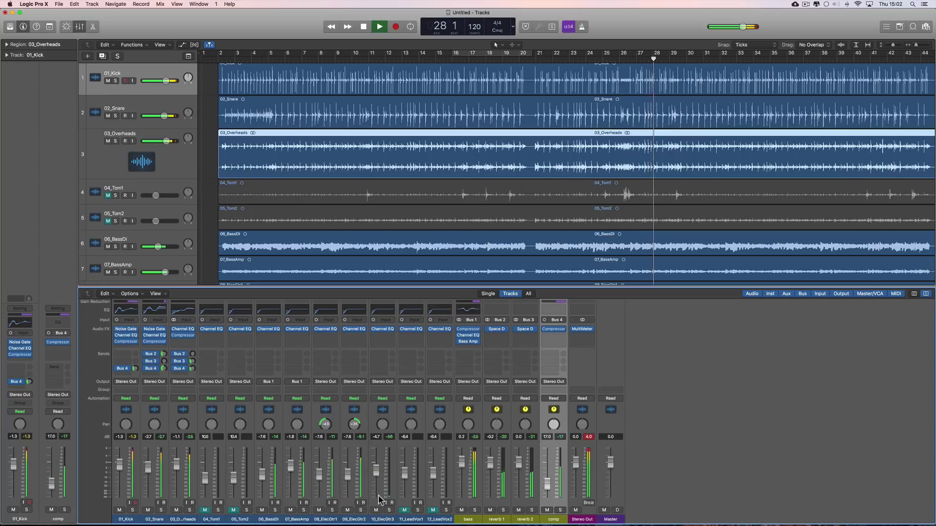
pyautogui.moveTo(549, 490); pyautogui.dragTo(548, 485)
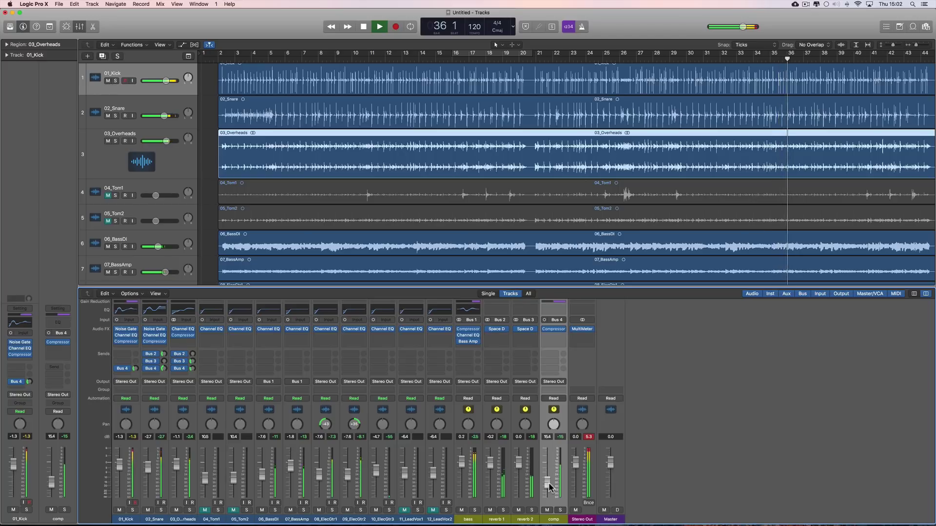
pyautogui.press('space')
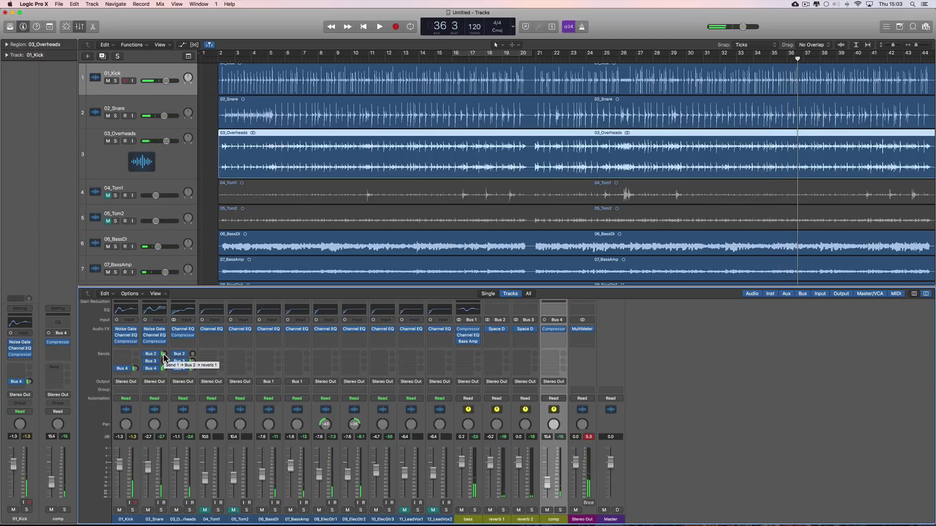
# Step: Adjust the 02_Snare channel's Bus 2 send to reverb 1 during playback
pyautogui.moveTo(162, 353); pyautogui.dragTo(163, 357)
pyautogui.press('space')
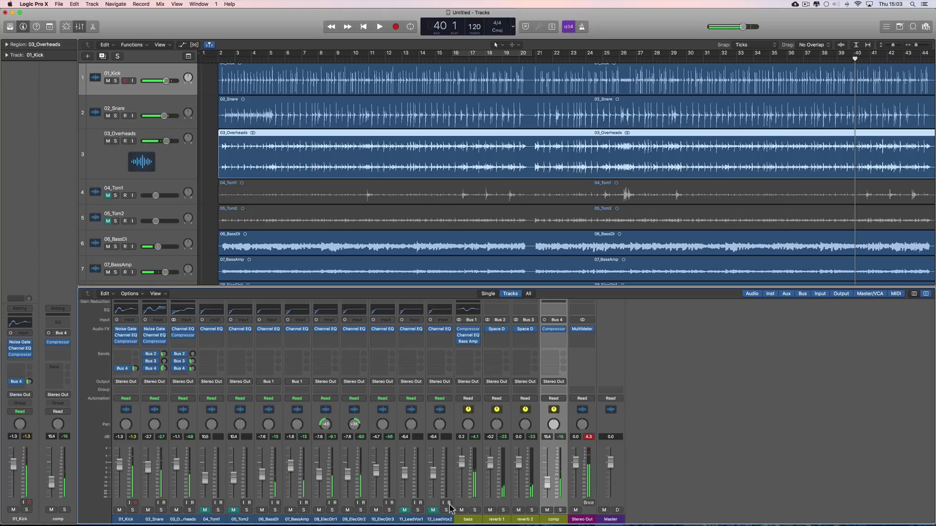
# Step: Select 08_ElecGtr1 and 09_ElecGtr2 and pan them to about -38 and +40
pyautogui.click(358, 519)
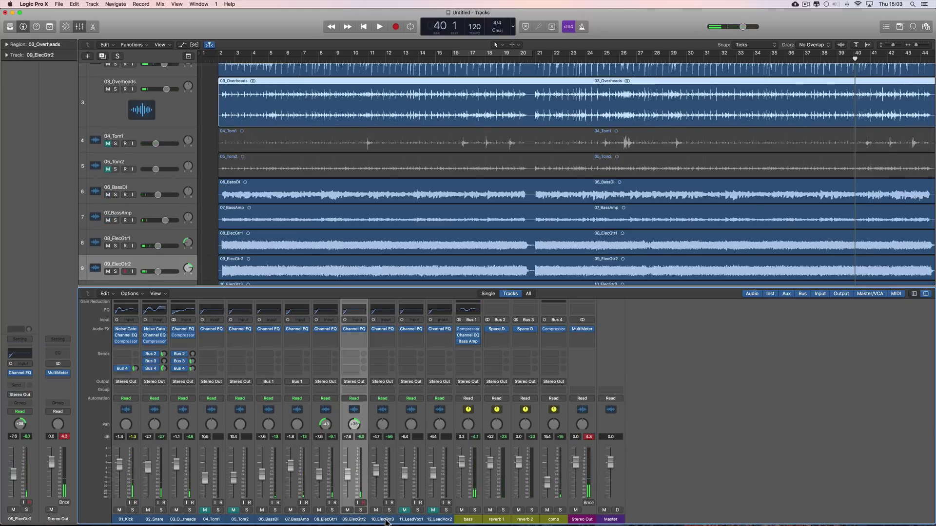
pyautogui.keyDown('shift'); pyautogui.click(385, 521); pyautogui.keyUp('shift')
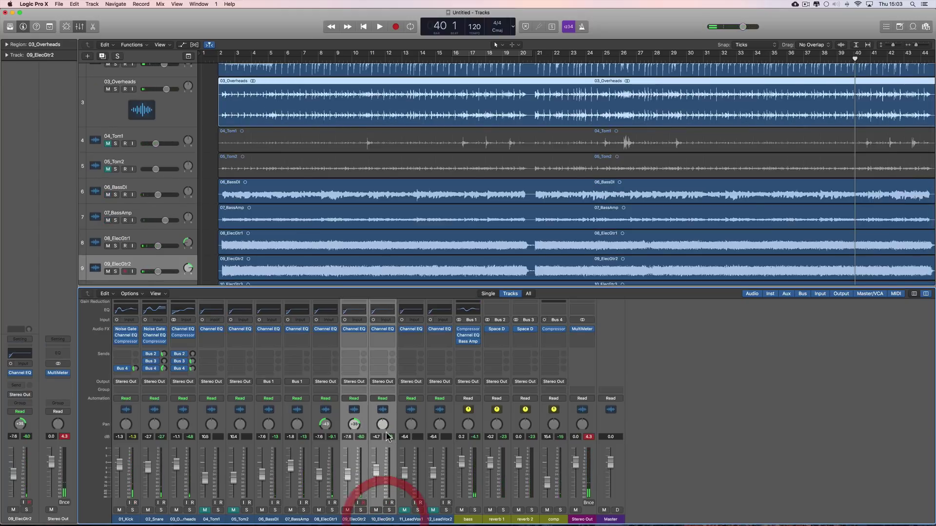
pyautogui.click(326, 521)
pyautogui.keyDown('shift'); pyautogui.click(354, 519); pyautogui.keyUp('shift')
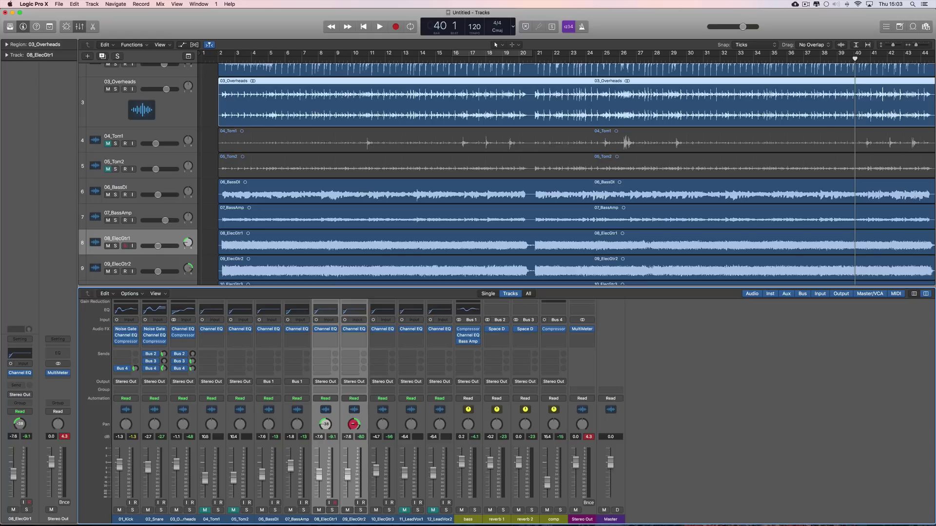
# Step: Set both selected guitar faders to about -7.4 dB during playback and raise 08_ElecGtr1 alone to about -5.7 dB
pyautogui.press('space')
pyautogui.moveTo(320, 477); pyautogui.dragTo(319, 478)
pyautogui.press('space')
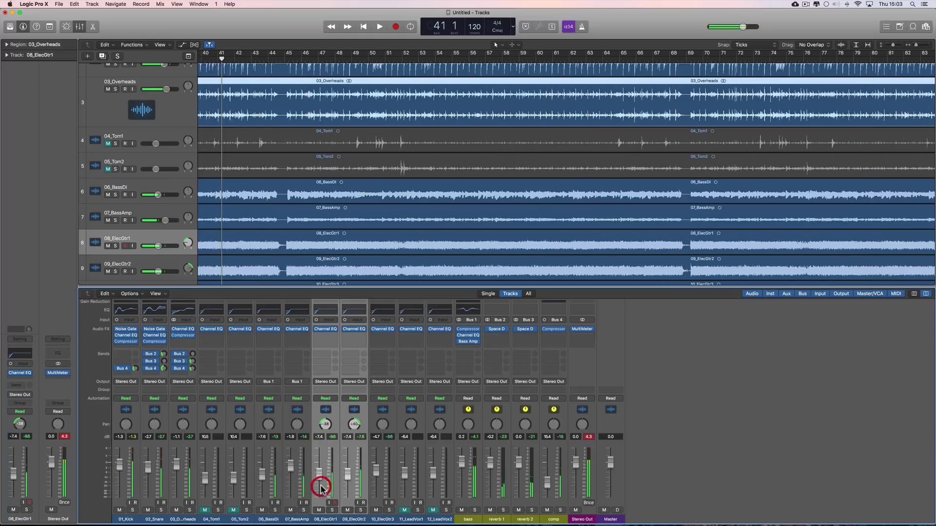
pyautogui.click(320, 488)
pyautogui.moveTo(320, 481); pyautogui.dragTo(319, 475)
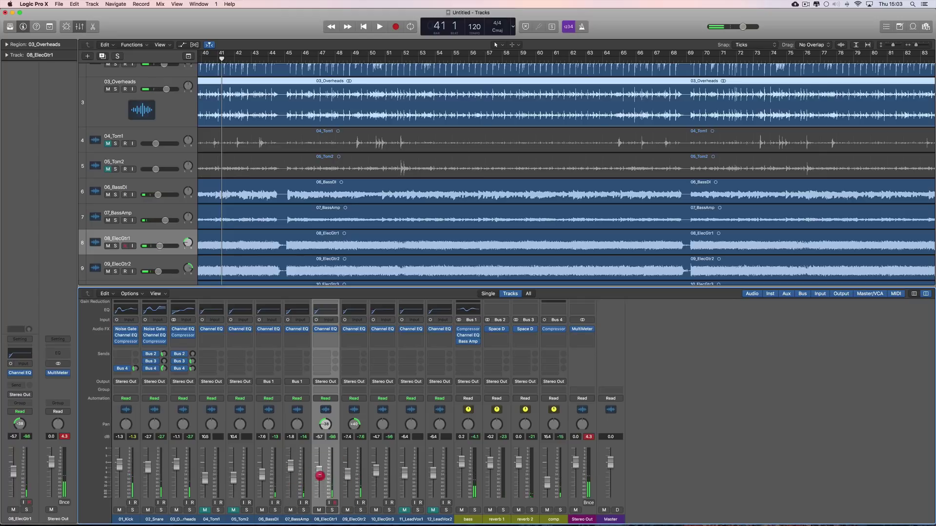
pyautogui.press('space')
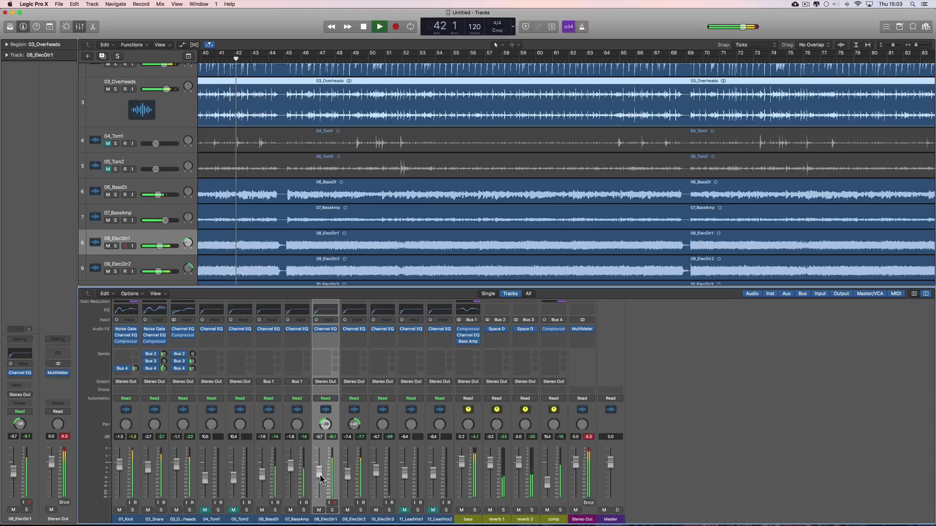
pyautogui.press('space')
# Step: Route the outputs of 08_ElecGtr1 and 09_ElecGtr2 to Bus 5 and name the new aux channel guitars
pyautogui.keyDown('shift'); pyautogui.click(350, 496); pyautogui.keyUp('shift')
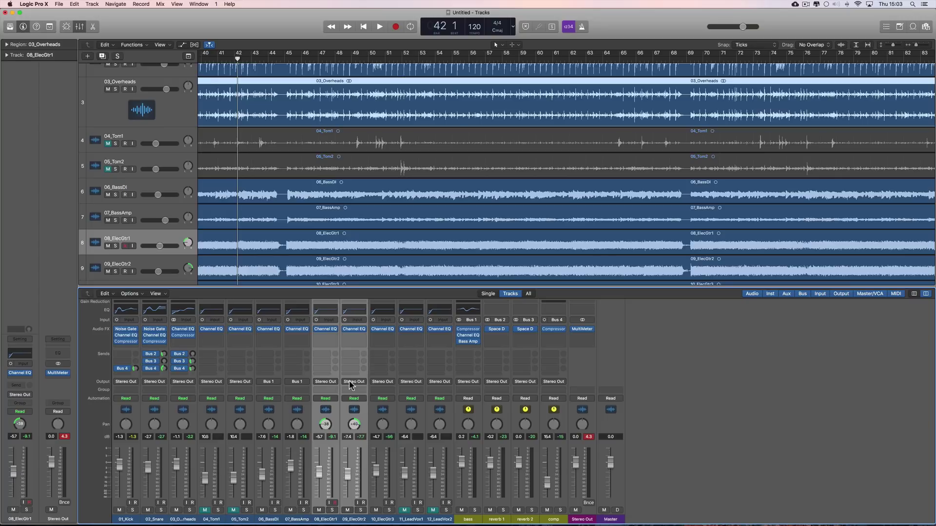
pyautogui.click(332, 382)
pyautogui.moveTo(334, 409)
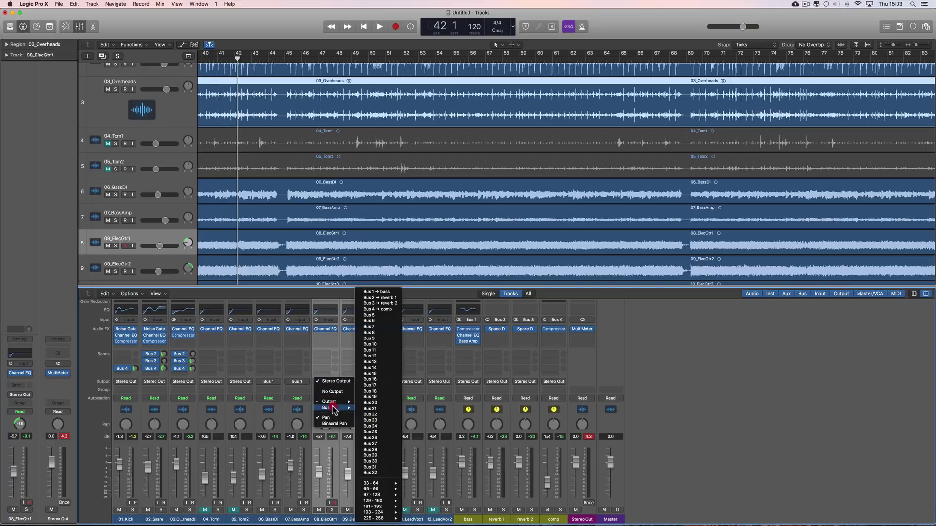
pyautogui.click(377, 316)
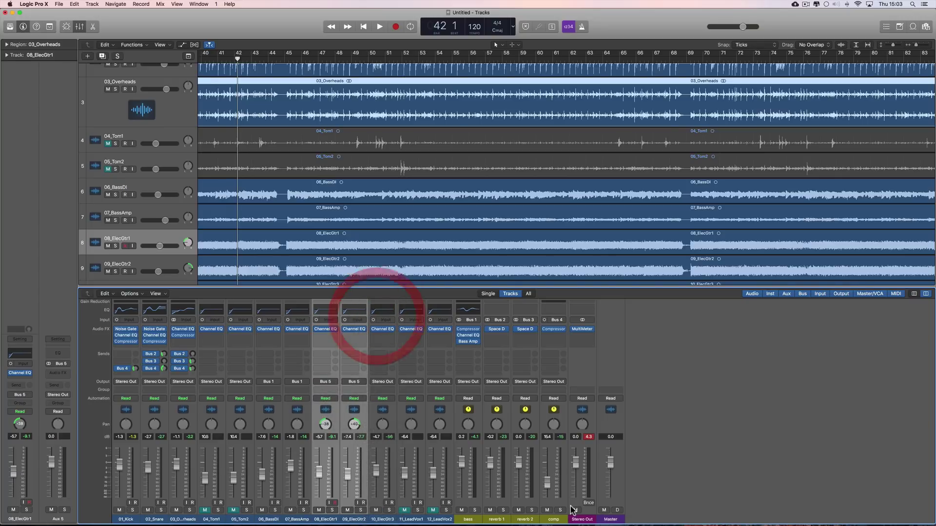
pyautogui.doubleClick(582, 520)
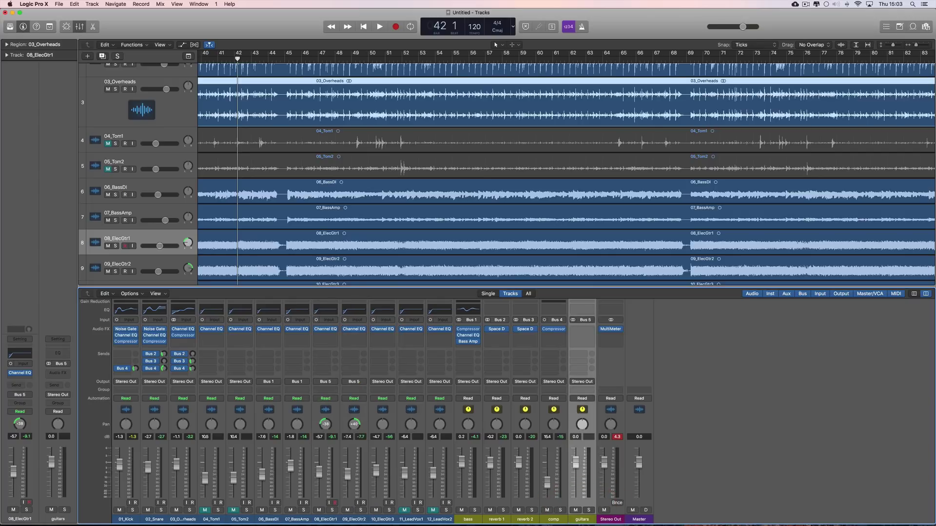
# Step: Insert a Compressor on the guitars channel
pyautogui.click(582, 330)
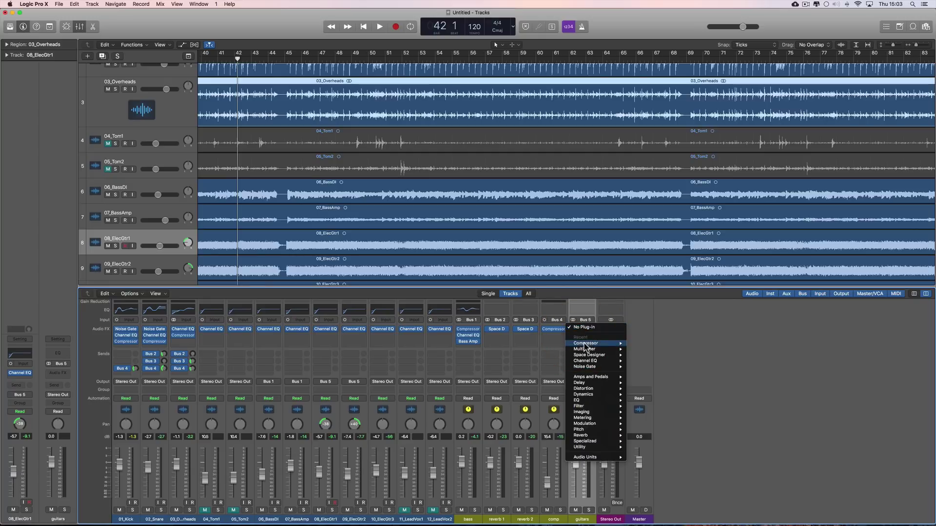
pyautogui.moveTo(615, 343)
pyautogui.click(643, 346)
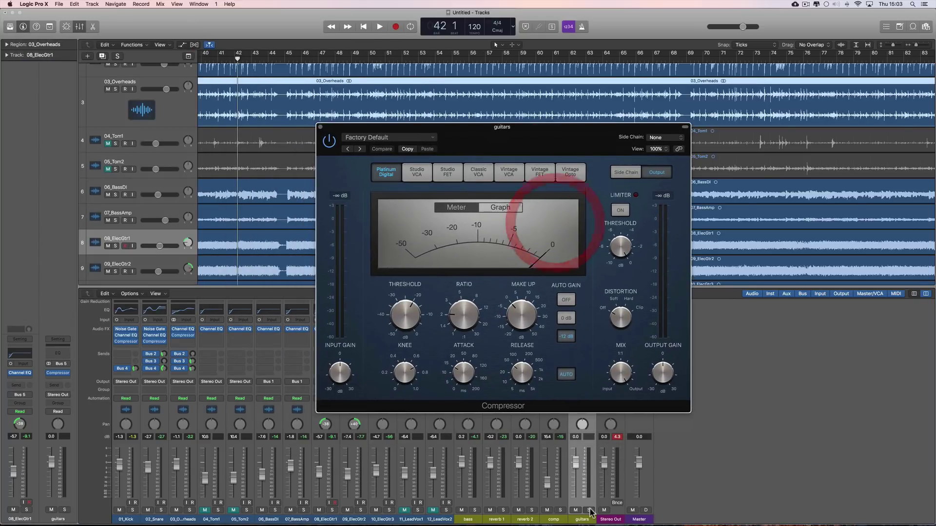
# Step: Solo the guitars channel during playback and set its Compressor to Classic VCA with a -25 dB threshold and 2.8:1 ratio
pyautogui.click(590, 510)
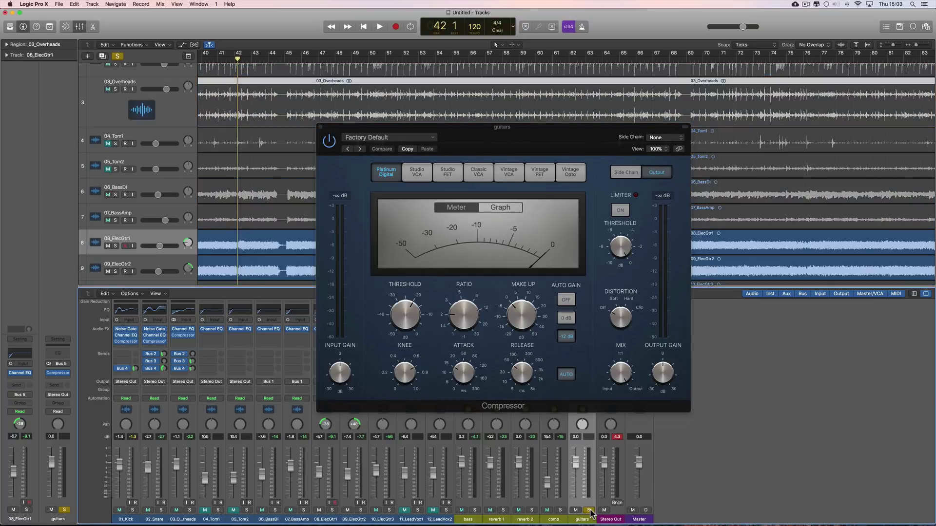
pyautogui.press('space')
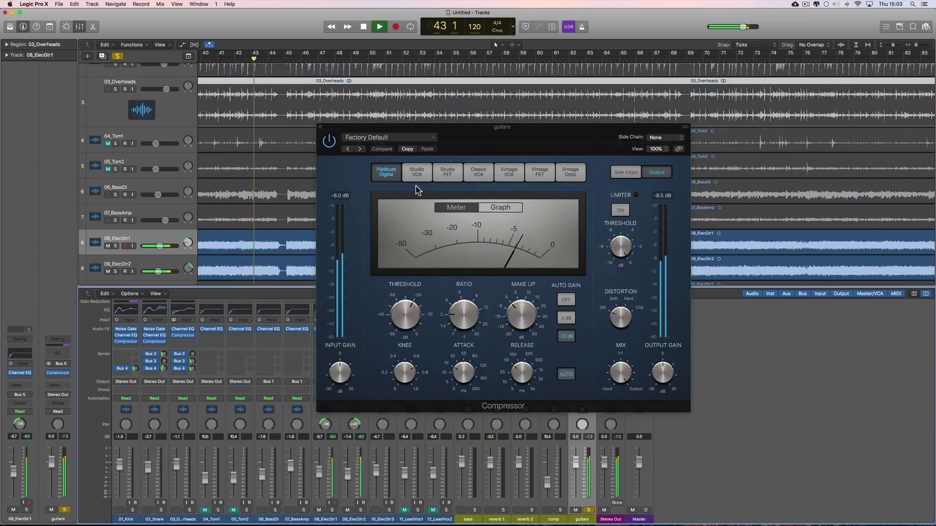
pyautogui.click(478, 177)
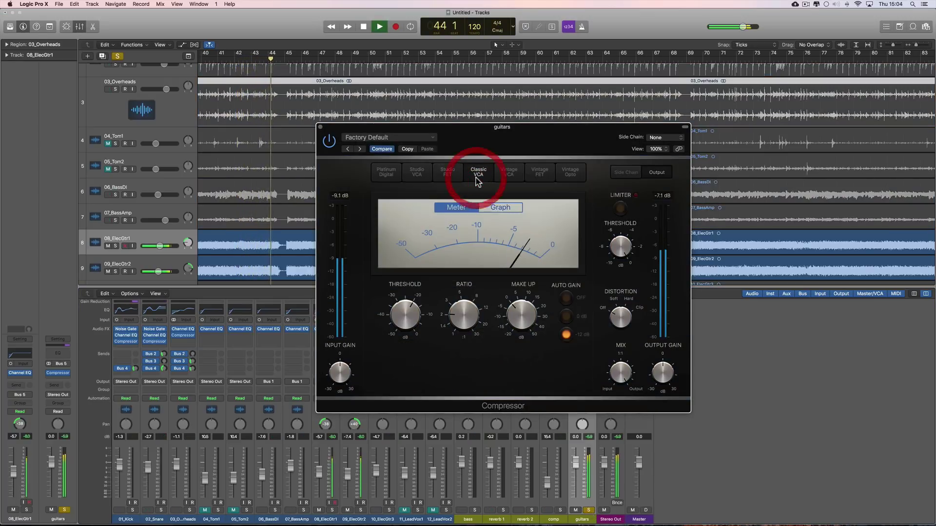
pyautogui.click(412, 324)
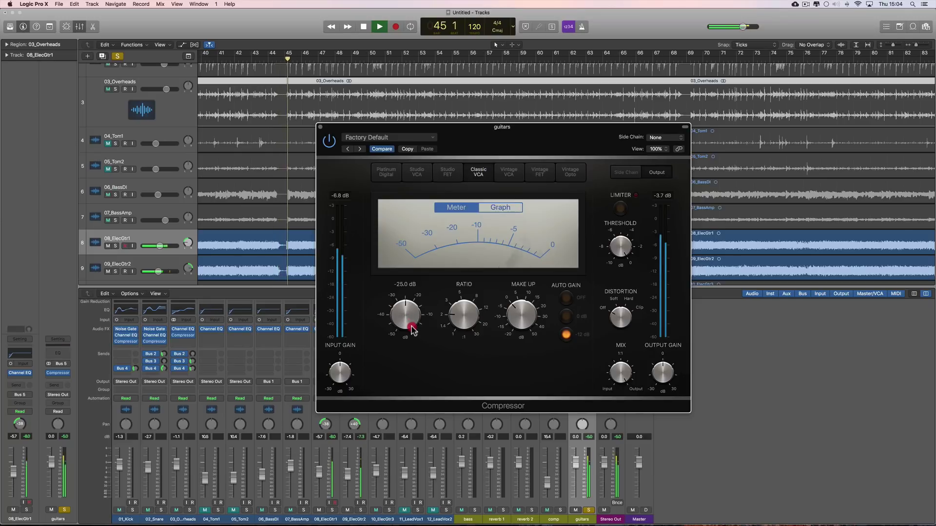
pyautogui.click(457, 311)
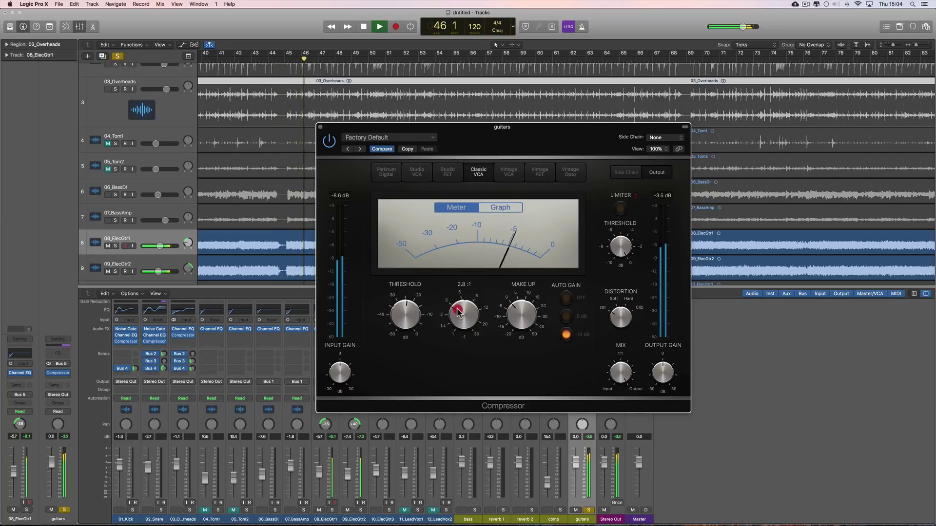
pyautogui.click(504, 316)
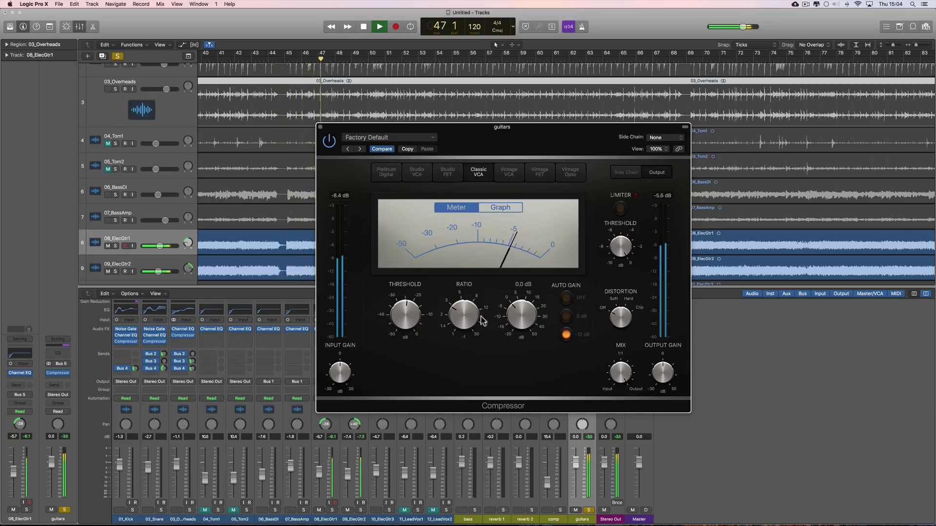
# Step: Try higher and lower thresholds on the guitars Compressor during playback and settle on -17.5 dB
pyautogui.click(409, 320)
pyautogui.moveTo(409, 318); pyautogui.dragTo(413, 305)
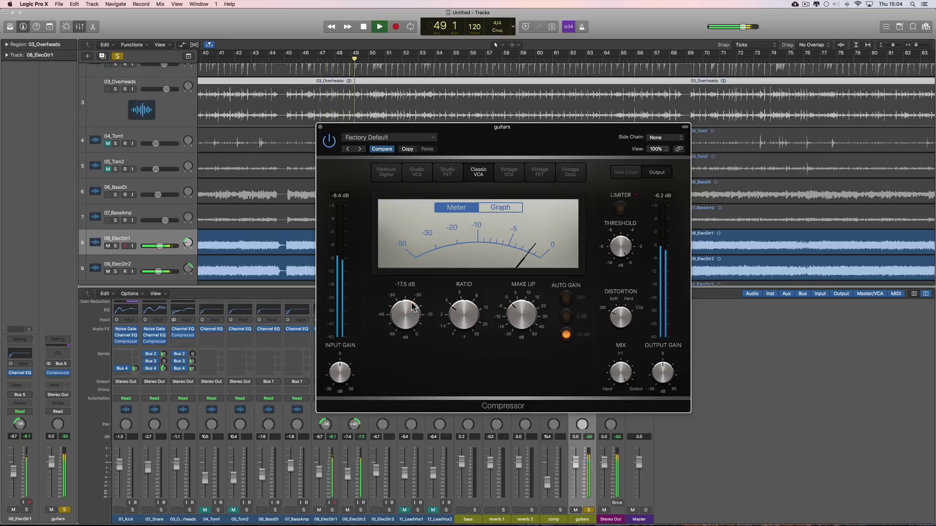
pyautogui.press('space')
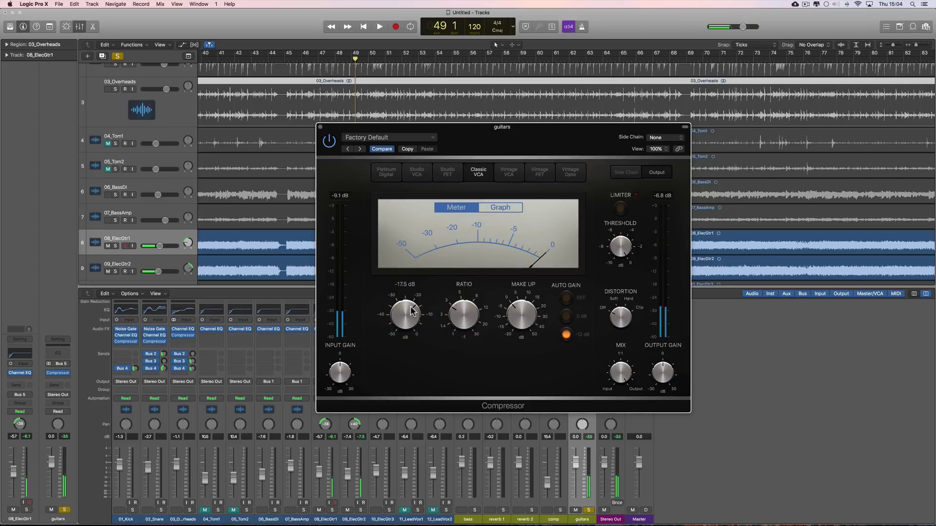
pyautogui.press('space')
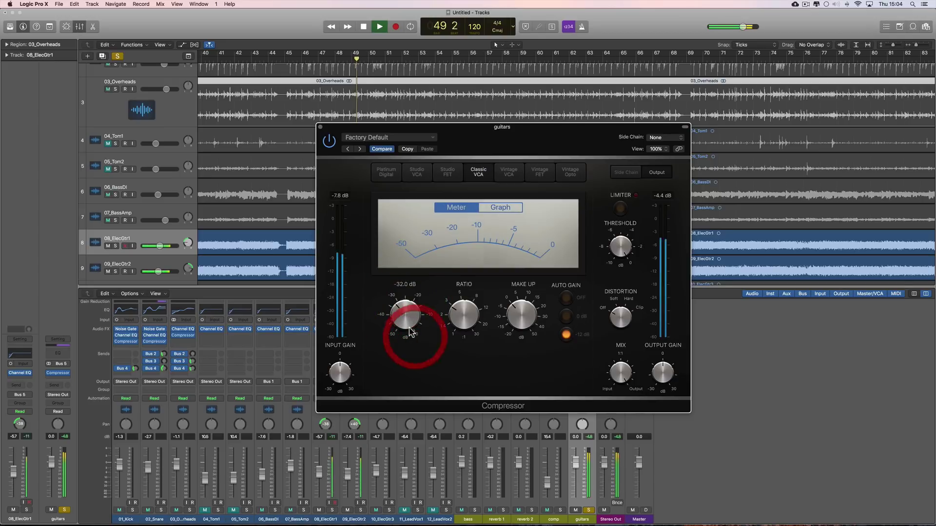
pyautogui.press('space')
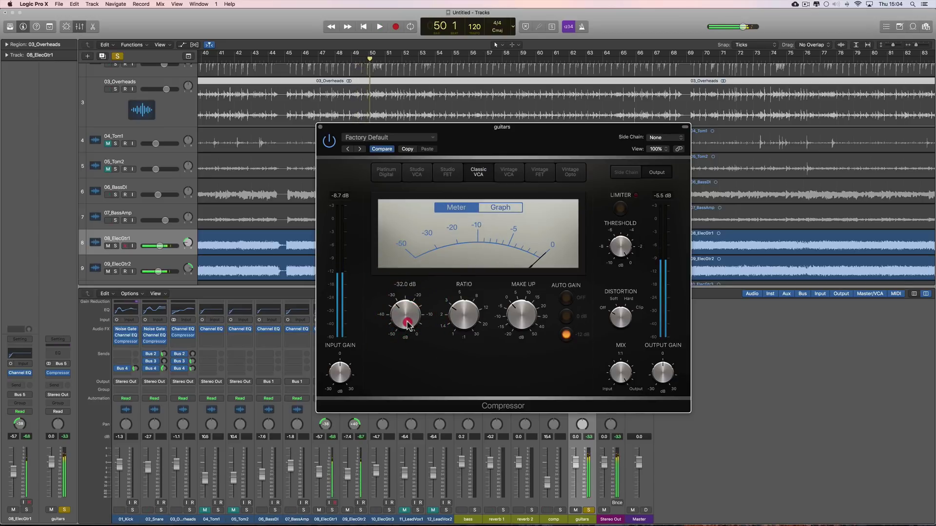
pyautogui.press('space')
pyautogui.moveTo(407, 295); pyautogui.dragTo(408, 312)
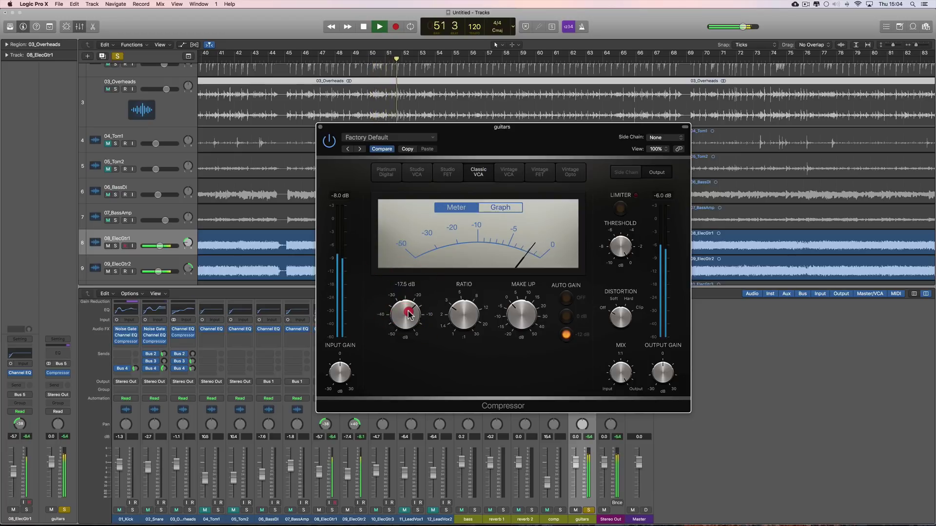
pyautogui.press('space')
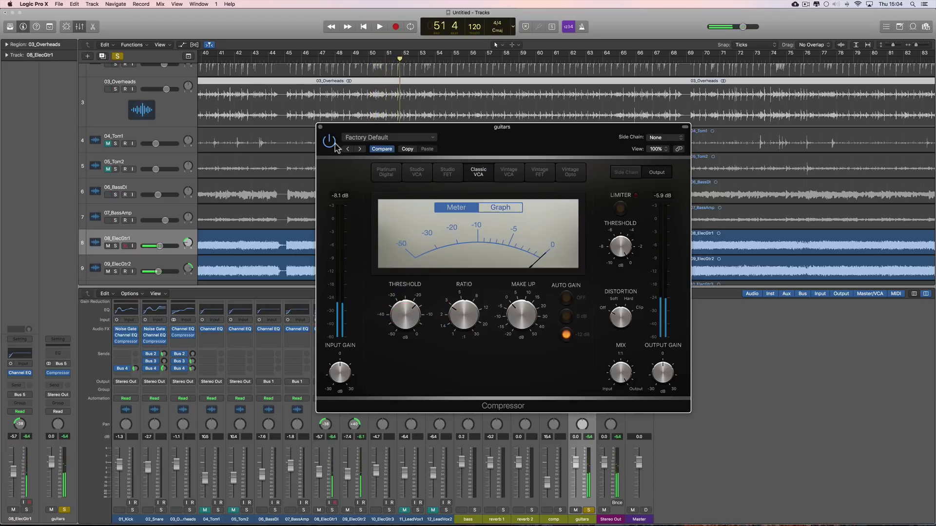
# Step: Lower the guitars fader to about -2.5 dB and insert a stereo Channel EQ after the Compressor
pyautogui.click(321, 128)
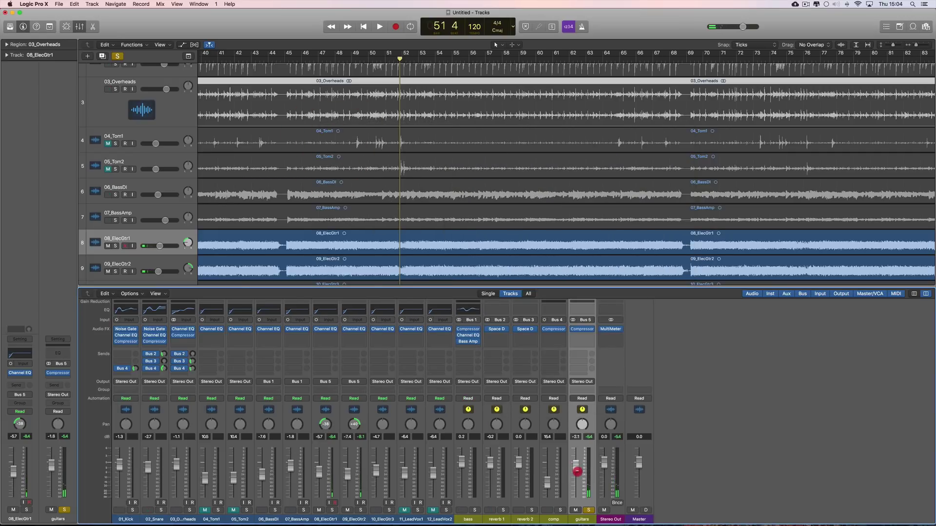
pyautogui.moveTo(577, 471); pyautogui.dragTo(576, 472)
pyautogui.click(585, 329)
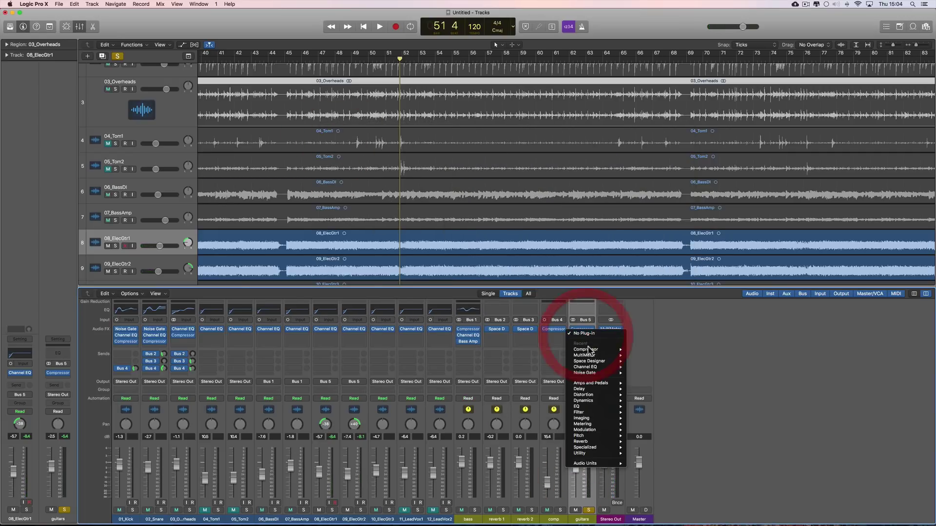
pyautogui.moveTo(594, 374)
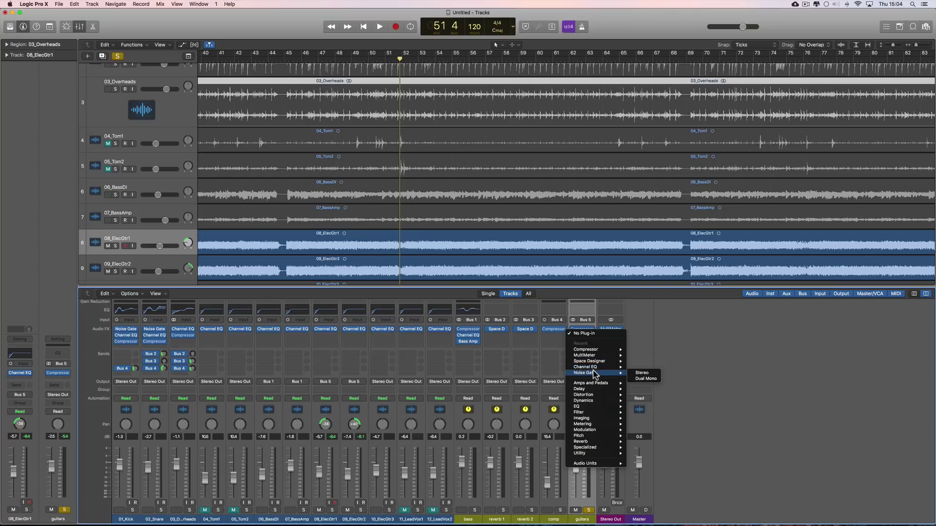
pyautogui.click(635, 369)
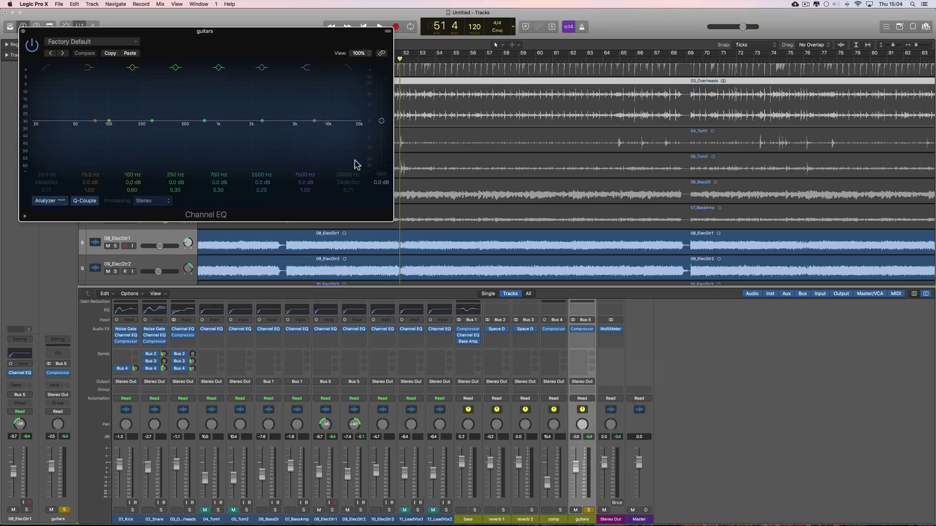
pyautogui.moveTo(254, 34); pyautogui.dragTo(556, 119)
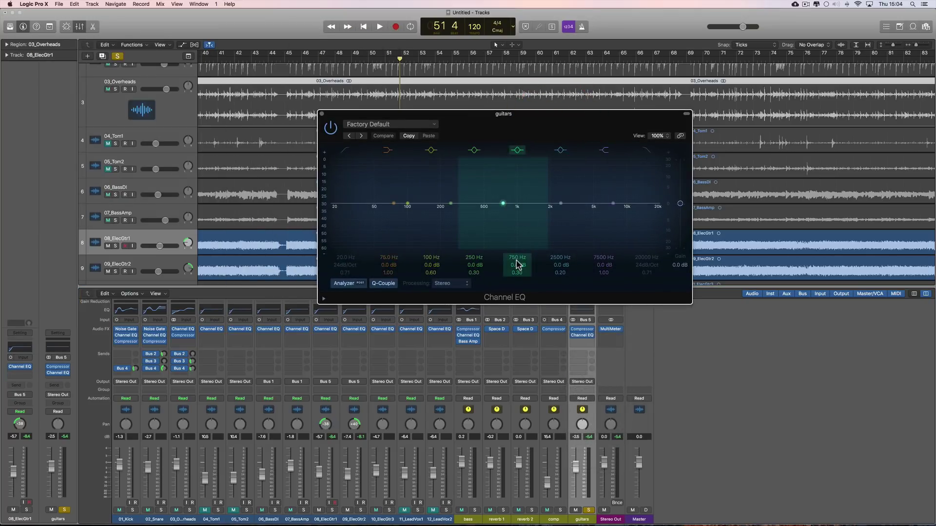
# Step: Shape a cut of -4.0 dB at 1540 Hz in the guitars Channel EQ while playing the soloed guitars
pyautogui.moveTo(515, 264); pyautogui.dragTo(517, 238)
pyautogui.press('space')
pyautogui.press('space')
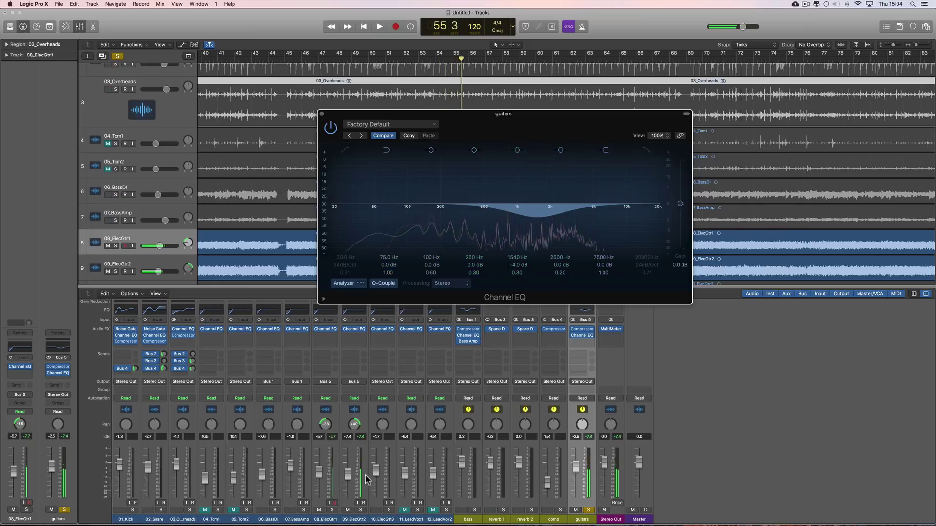
# Step: Unsolo the guitars channel, set its fader to about -1.7 dB, and audition the mix with its Channel EQ bypassed and active
pyautogui.click(589, 509)
pyautogui.press('space')
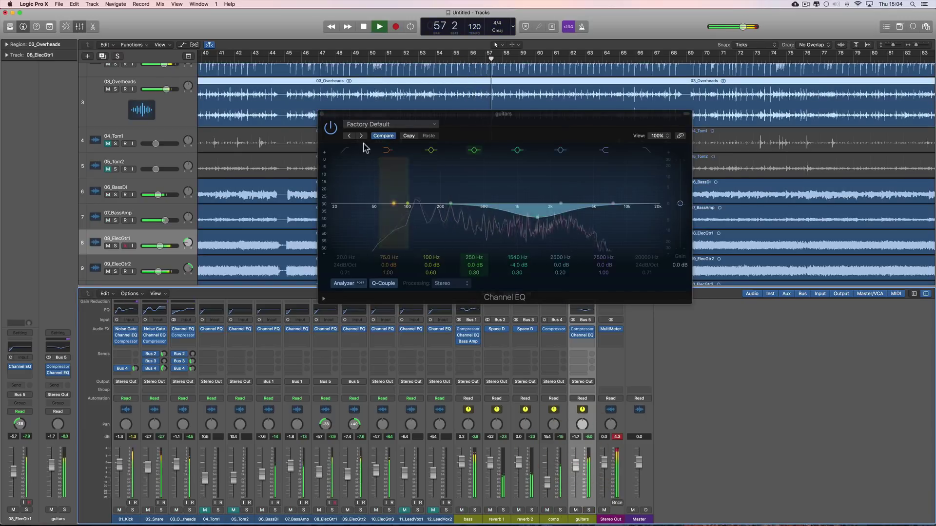
pyautogui.click(331, 130)
pyautogui.click(331, 129)
pyautogui.press('space')
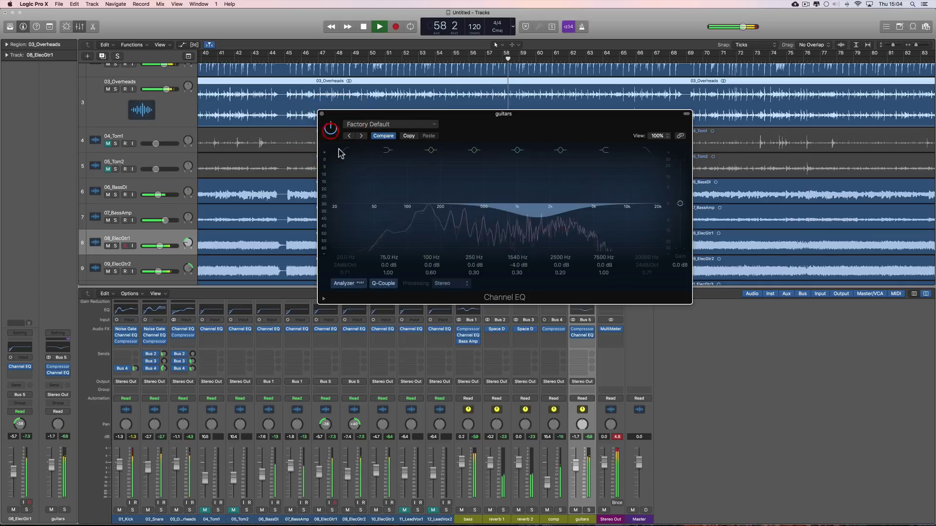
# Step: Mute 10_ElecGtr3 and set the guitars EQ's 1540 Hz band to -2.5 dB while comparing bypassed and active playback
pyautogui.click(376, 509)
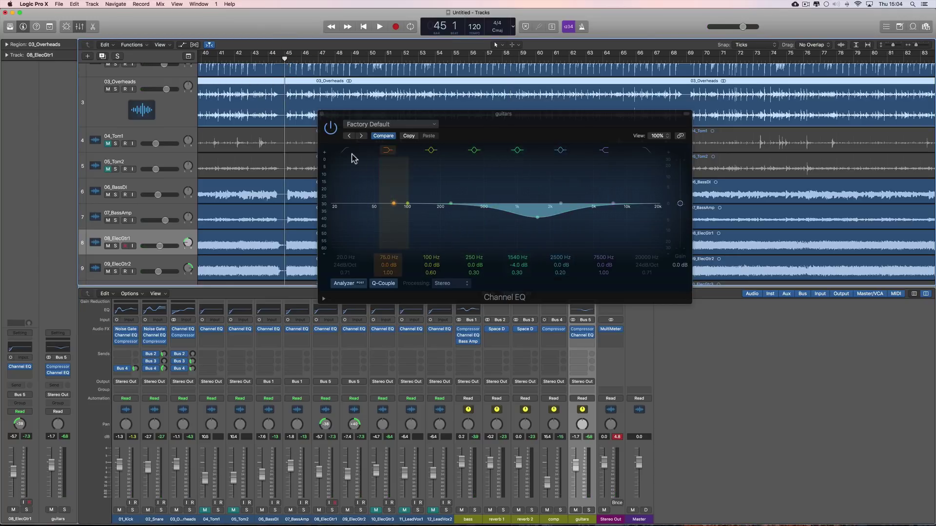
pyautogui.press('space')
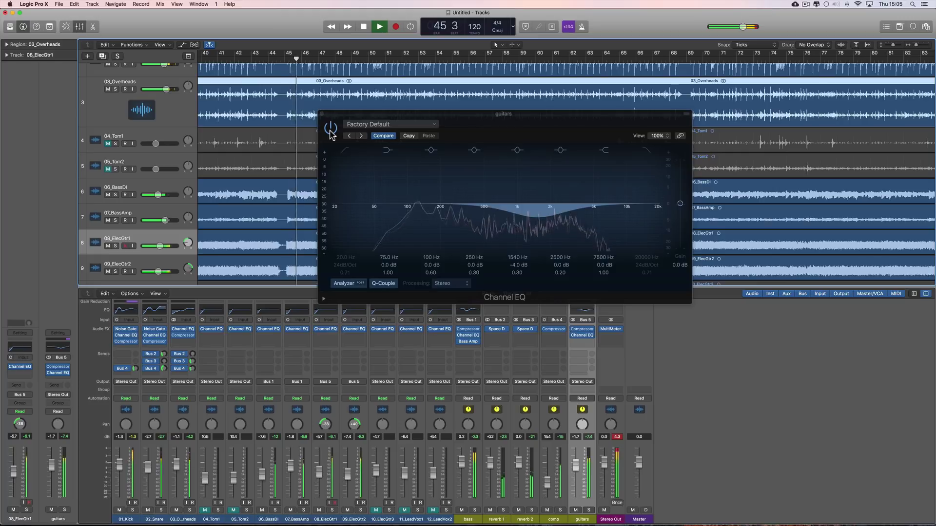
pyautogui.click(330, 130)
pyautogui.click(330, 130)
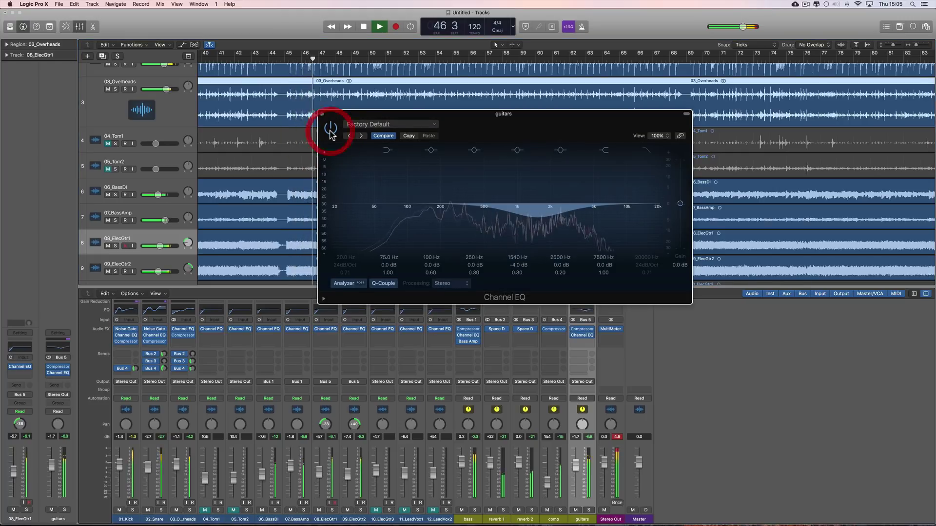
pyautogui.click(330, 129)
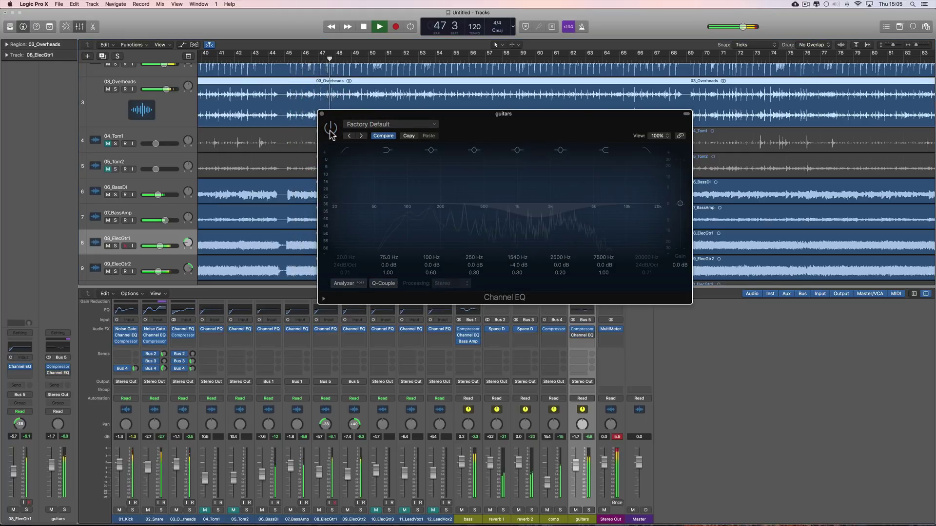
pyautogui.click(330, 129)
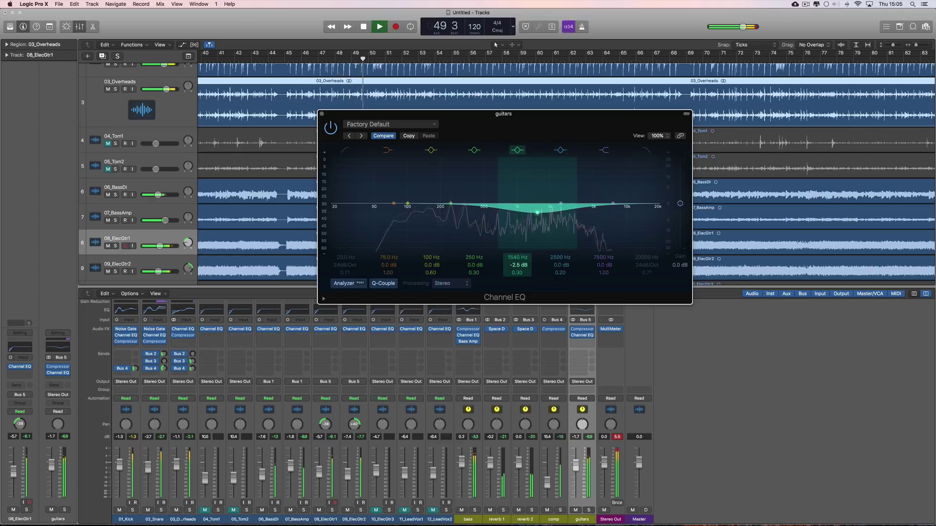
# Step: Toggle the guitars Channel EQ bypass repeatedly during playback to compare the processed and unprocessed sound in the mix
pyautogui.click(331, 129)
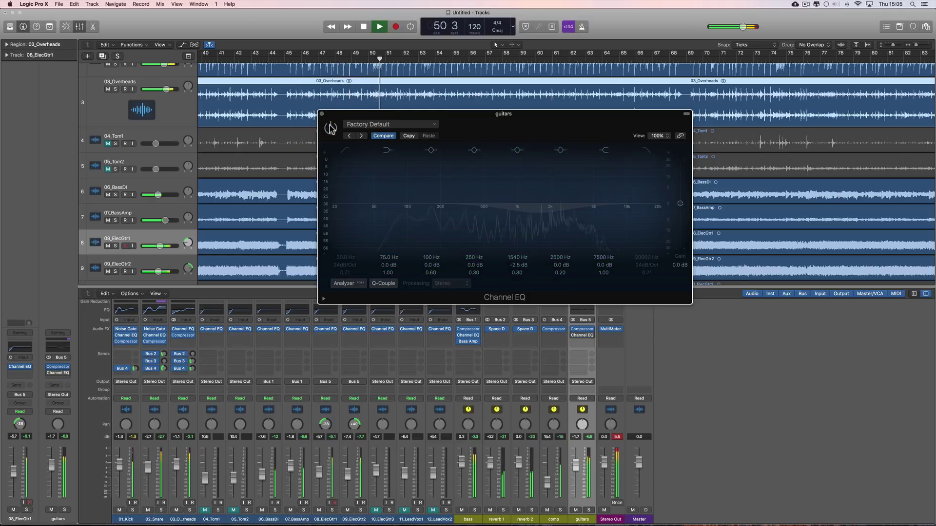
pyautogui.click(330, 129)
pyautogui.click(331, 128)
pyautogui.click(331, 129)
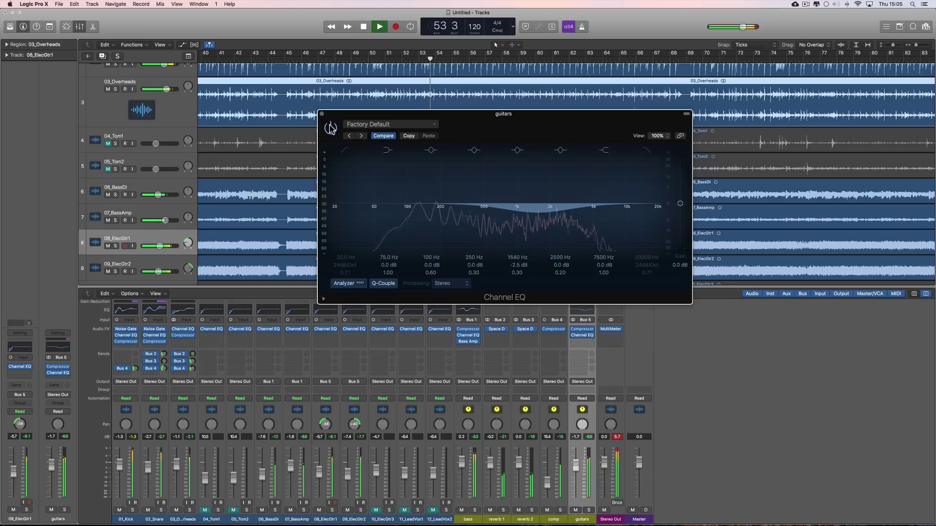
pyautogui.click(330, 128)
pyautogui.click(330, 129)
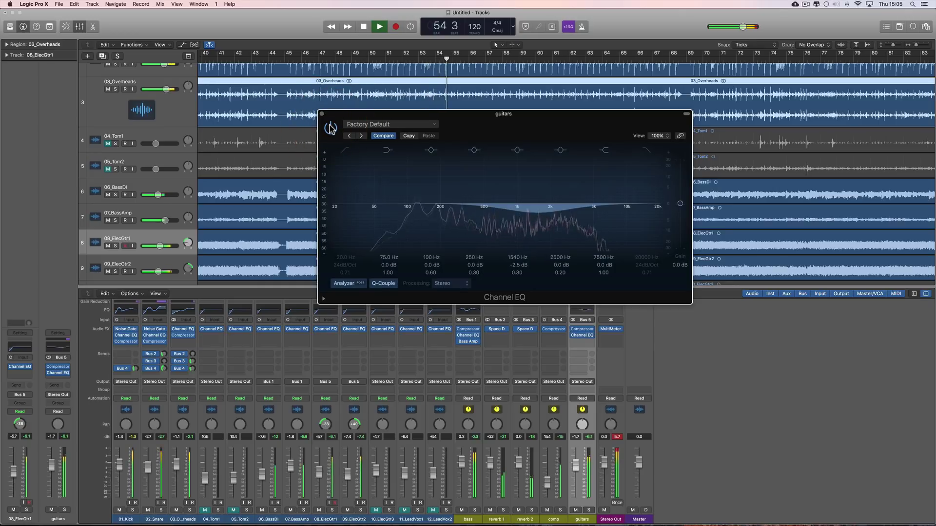
# Step: Set the guitars EQ's 1540 Hz band to -3.0 dB and boost the low-mid band to +5.0 dB at 245 Hz with Q 0.46
pyautogui.press('space')
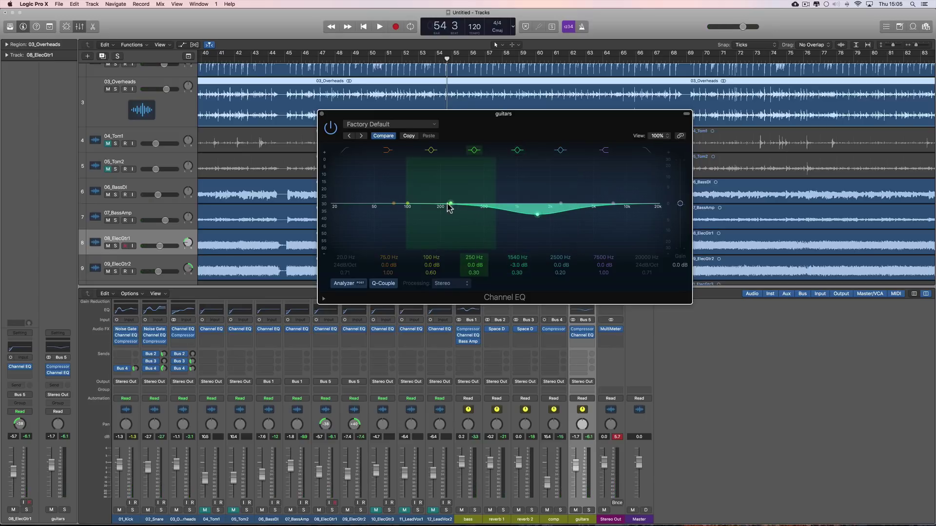
pyautogui.press('space')
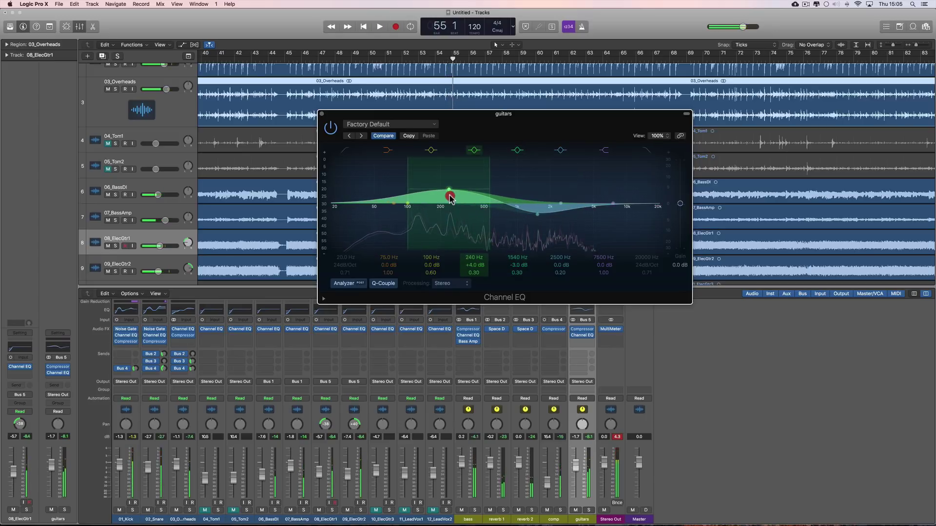
pyautogui.press('space')
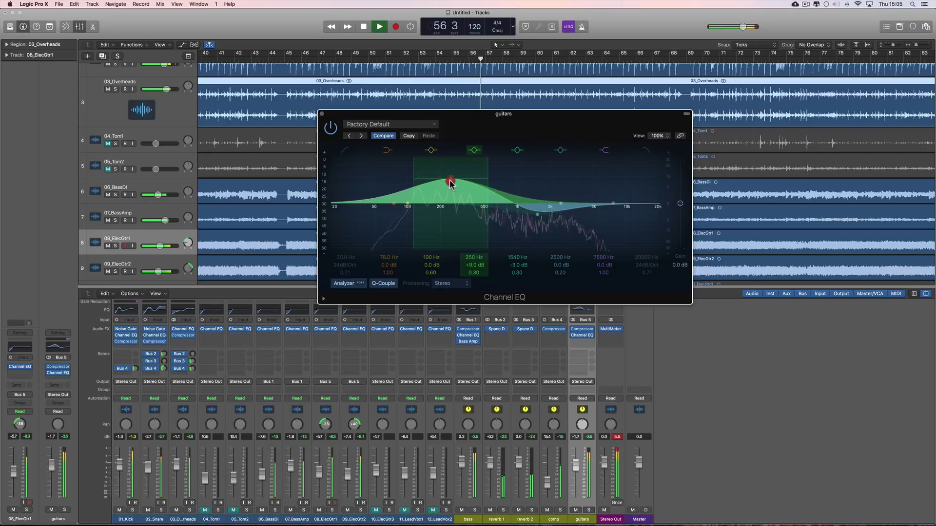
pyautogui.moveTo(432, 185); pyautogui.dragTo(446, 186)
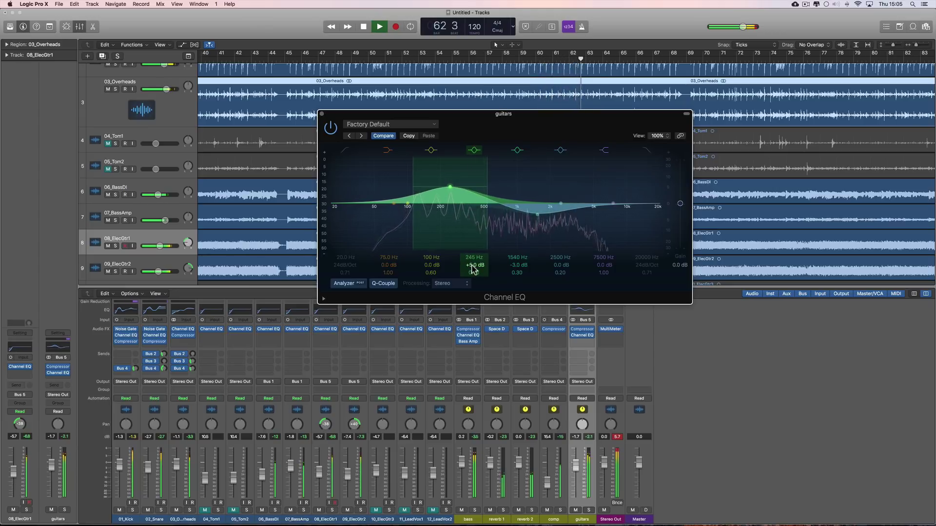
pyautogui.press('space')
# Step: Lower the guitars fader to about -2.1 dB and raise the EQ's 7500 Hz high shelf to +2.5 dB during playback
pyautogui.click(575, 468)
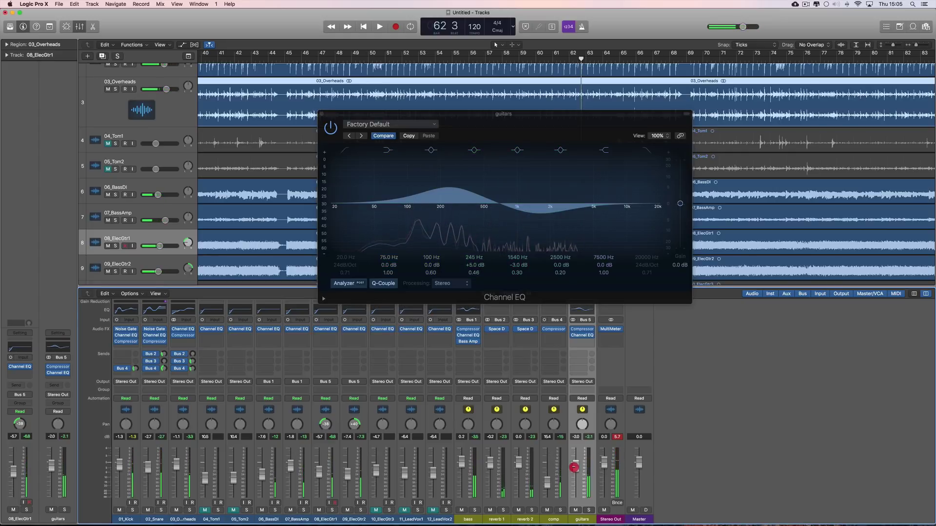
pyautogui.press('space')
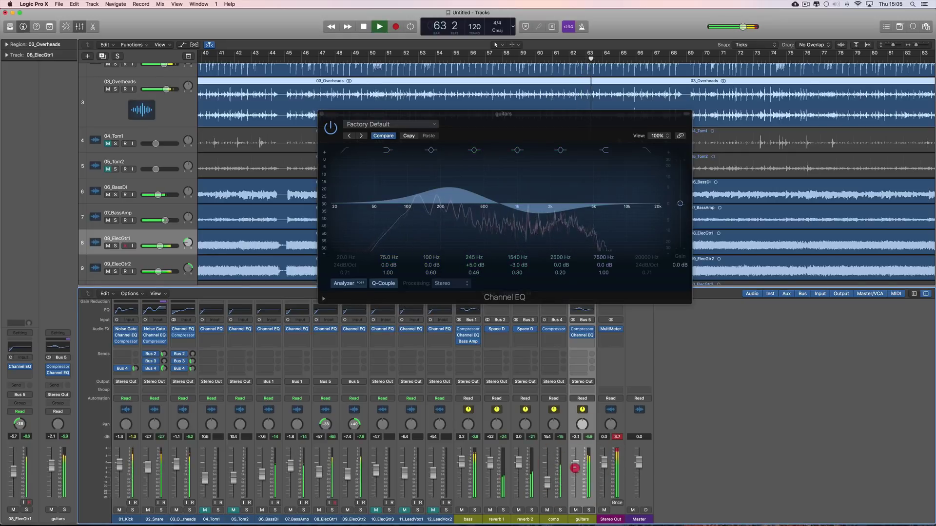
pyautogui.click(603, 266)
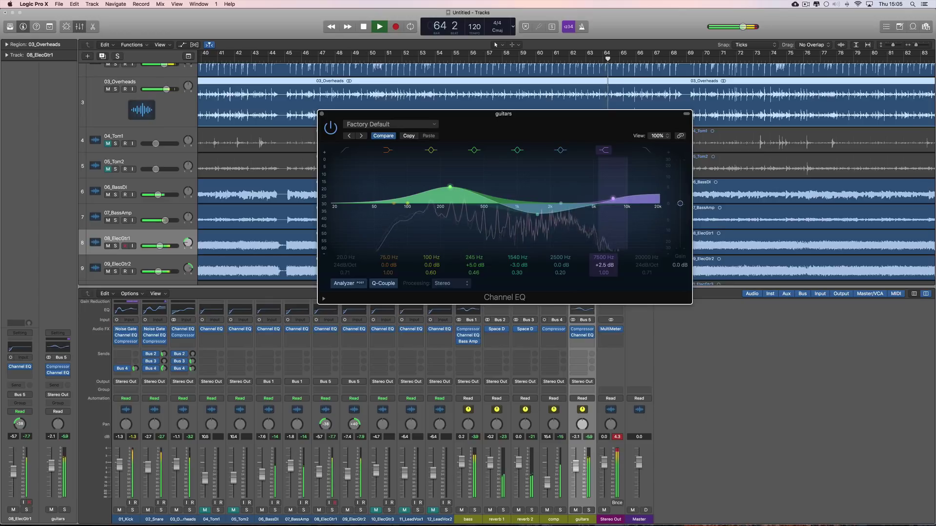
# Step: Set the guitars EQ to +3.0 dB at 245 Hz, -2.5 dB at 1540 Hz and +3.0 dB at 4400 Hz, and raise the guitars fader to -1.8 dB
pyautogui.press('space')
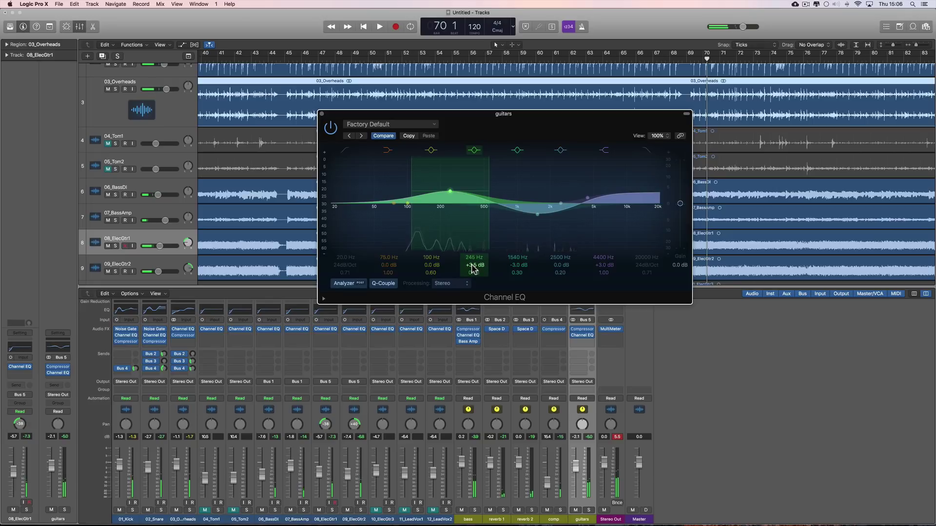
pyautogui.press('space')
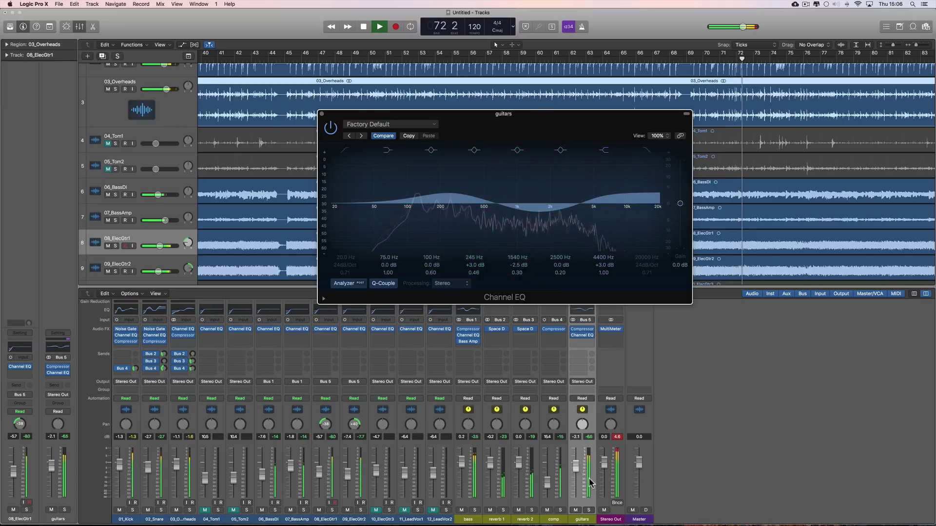
pyautogui.moveTo(580, 472); pyautogui.dragTo(580, 471)
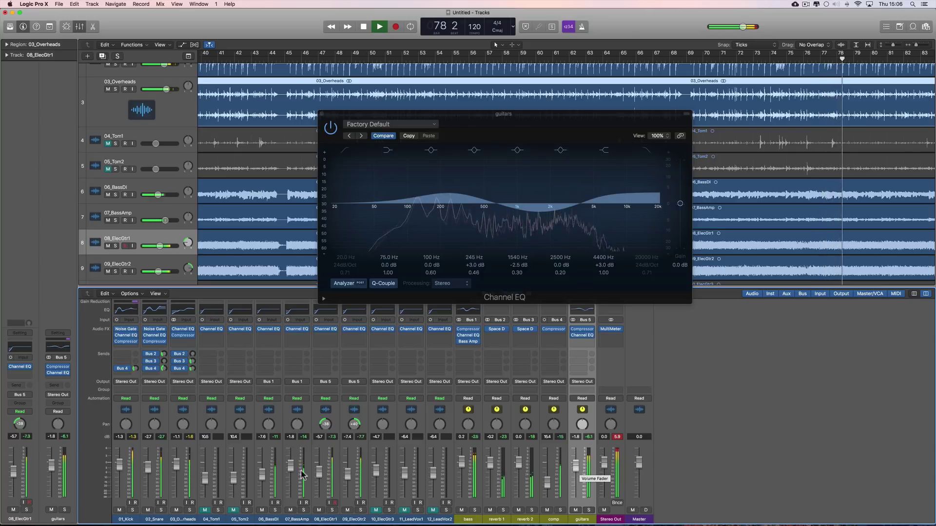
# Step: Raise the snare fader to -2.1 dB and the overheads fader slightly, and close the guitars EQ
pyautogui.moveTo(151, 468); pyautogui.dragTo(150, 466)
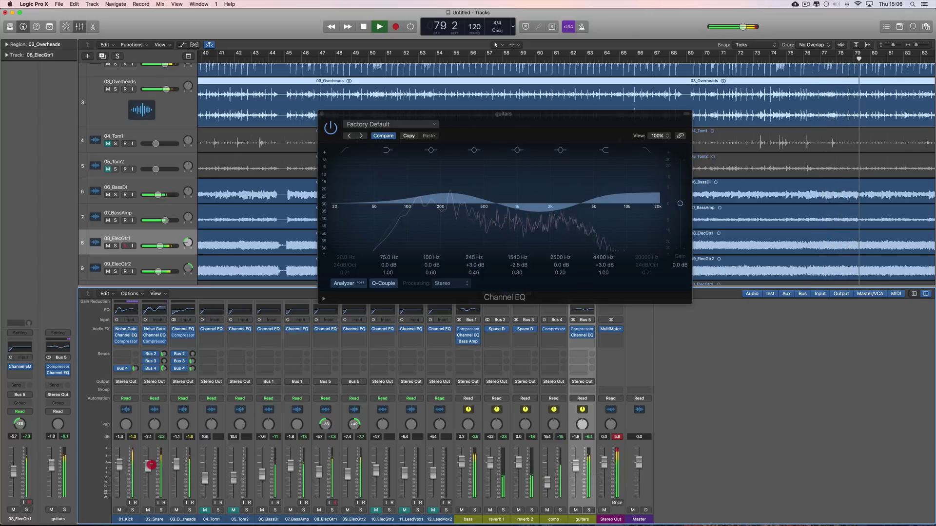
pyautogui.click(177, 467)
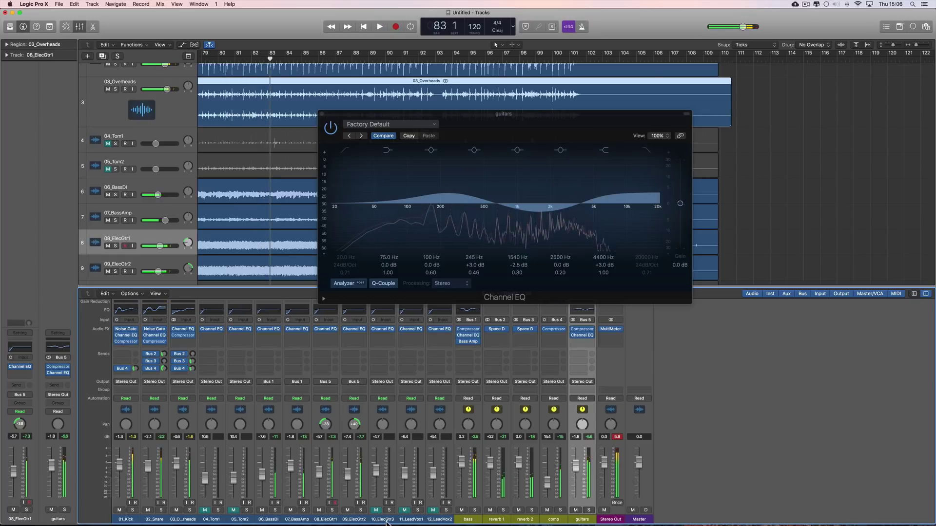
pyautogui.click(322, 114)
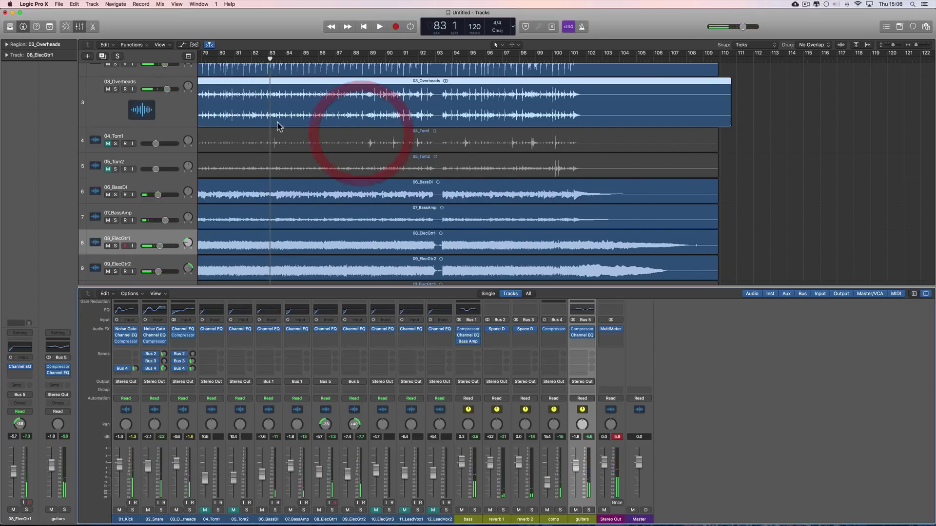
# Step: Hide the mixer, unmute 10_ElecGtr3 and loop playback over its part from about bar 53 to bar 70
pyautogui.click(77, 28)
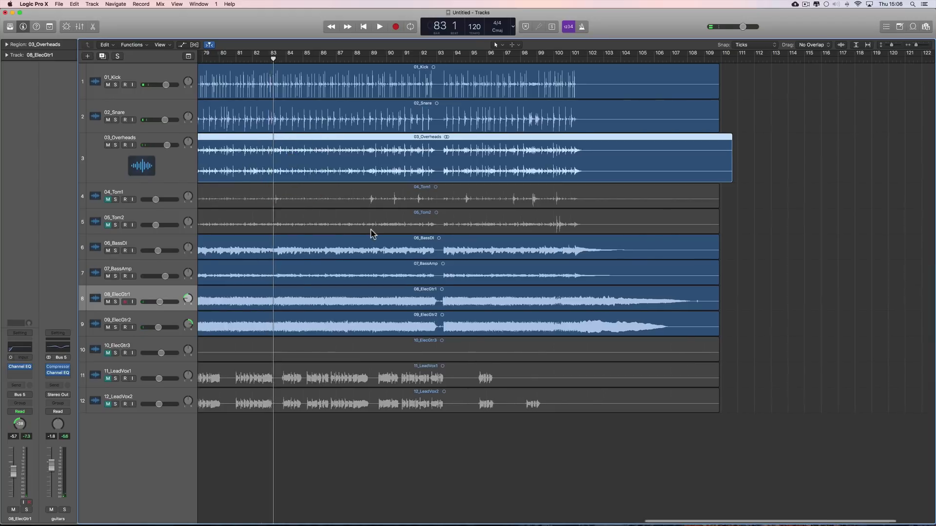
pyautogui.hscroll(-10, 375, 231)
pyautogui.hscroll(-1, 384, 239)
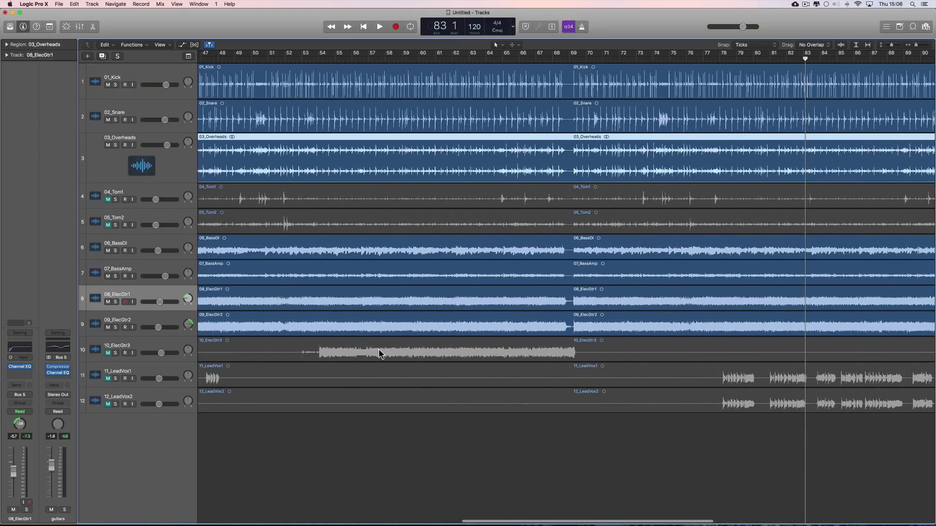
pyautogui.click(180, 352)
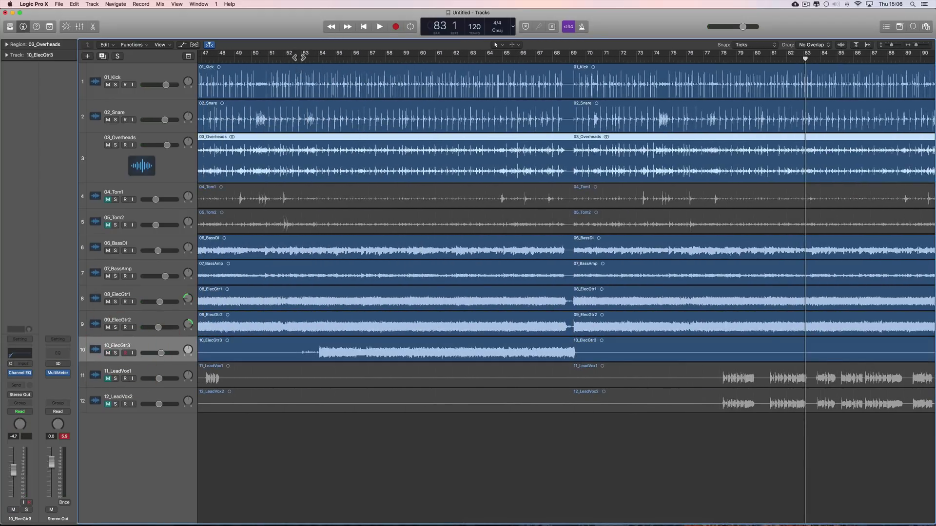
pyautogui.moveTo(299, 57); pyautogui.dragTo(591, 74)
pyautogui.press('space')
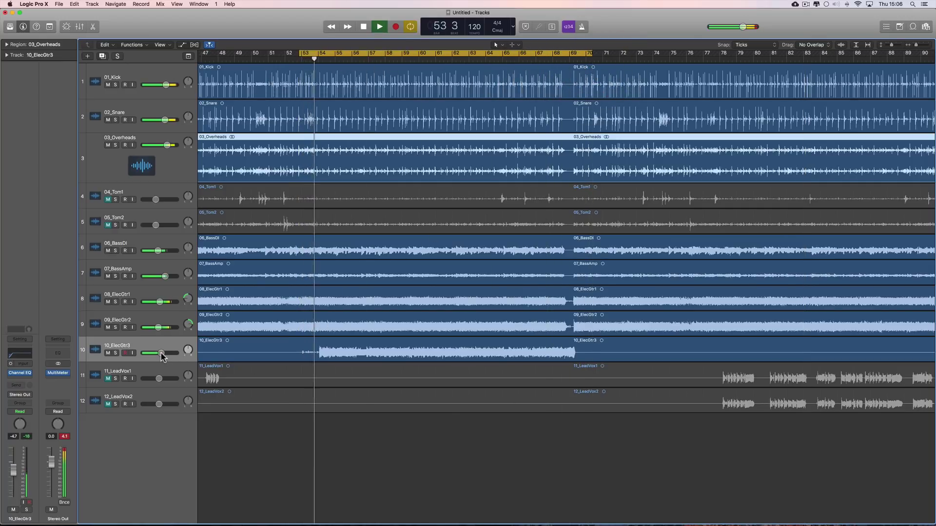
# Step: Raise the 10_ElecGtr3 level to -4.2 dB while listening to the loop, and stop playback
pyautogui.moveTo(161, 353); pyautogui.dragTo(160, 354)
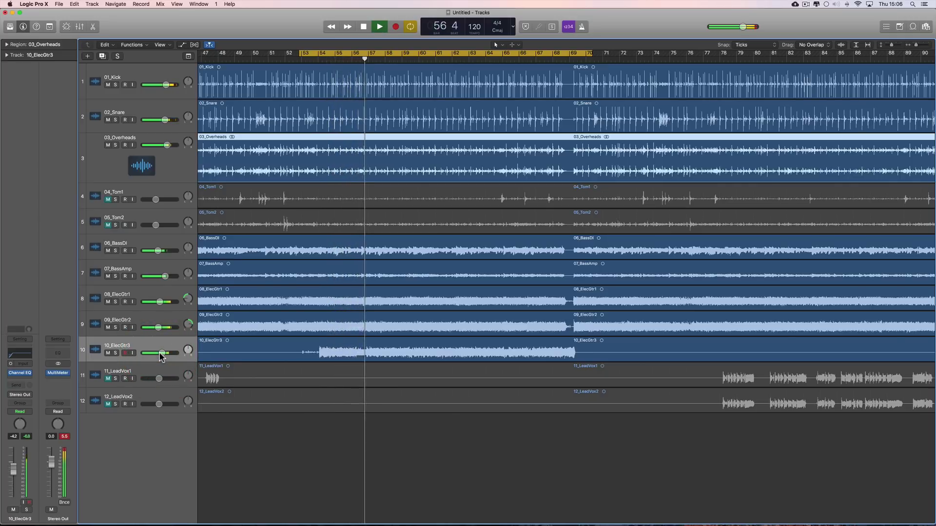
pyautogui.press('space')
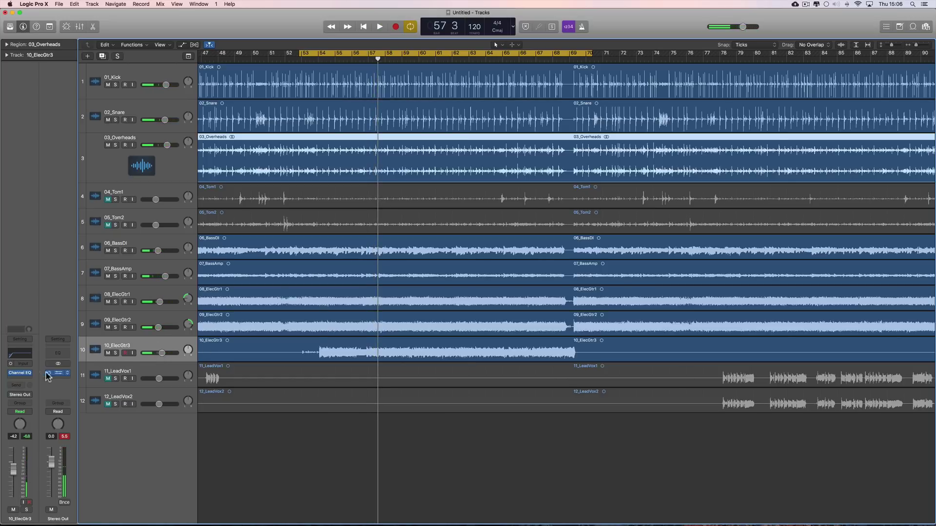
# Step: Insert a mono-to-stereo Stereo Delay on 10_ElecGtr3 after its Channel EQ and move its window clear of the tracks
pyautogui.click(26, 380)
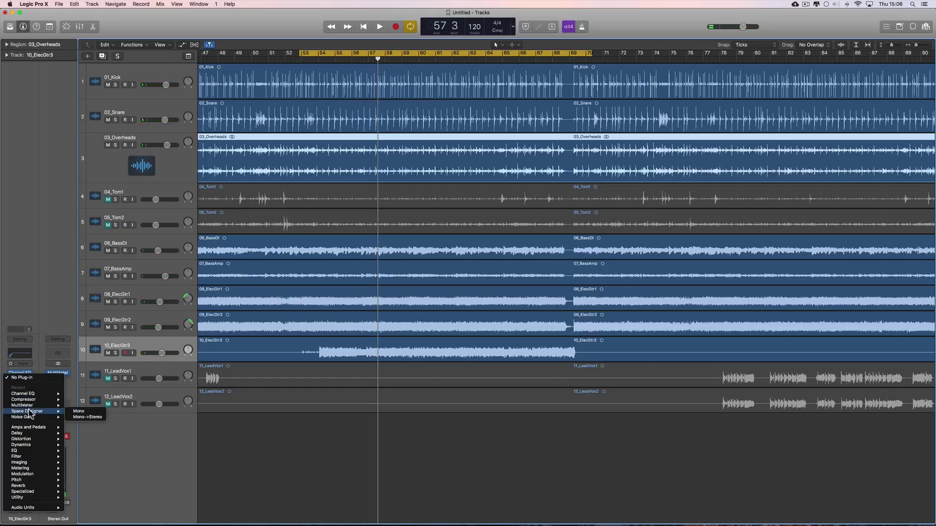
pyautogui.moveTo(31, 432)
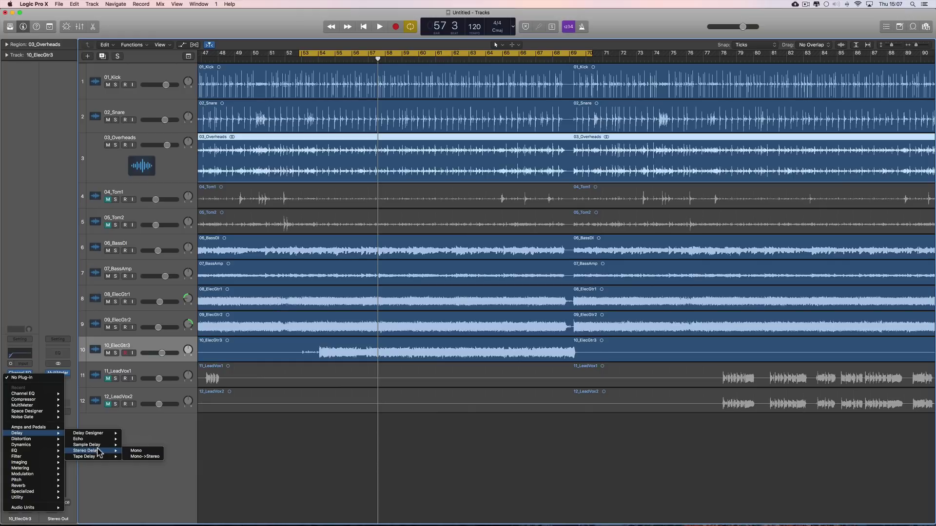
pyautogui.moveTo(100, 457)
pyautogui.click(143, 457)
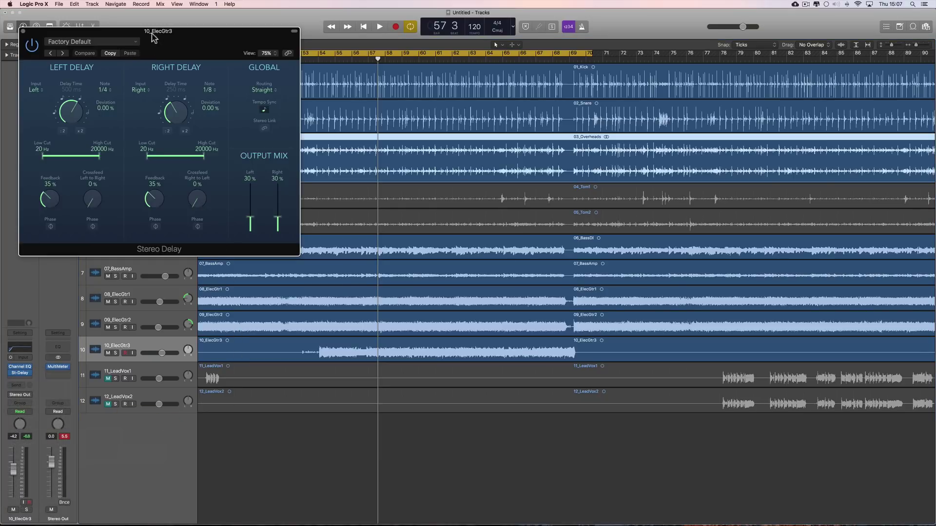
pyautogui.moveTo(155, 34); pyautogui.dragTo(442, 198)
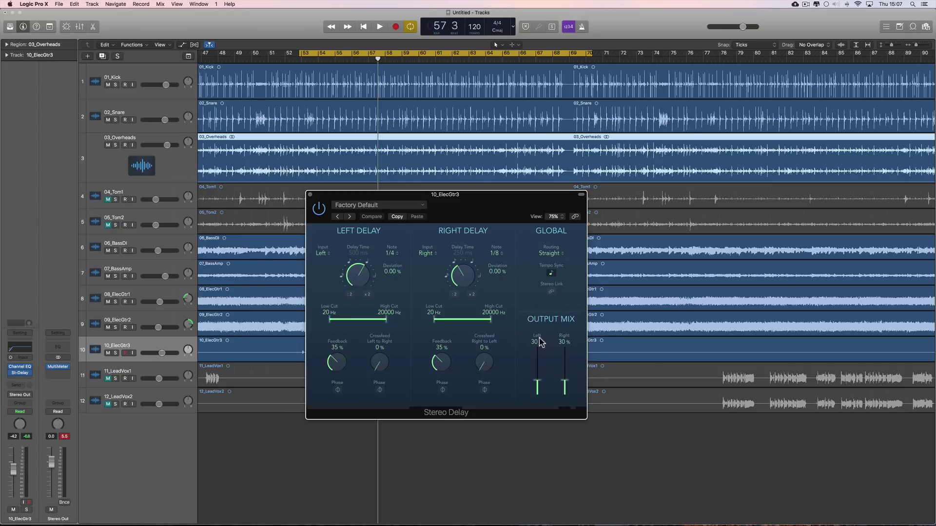
# Step: Trim the start of the cycle range to about bar 53 beat 3 during playback and solo 10_ElecGtr3
pyautogui.press('space')
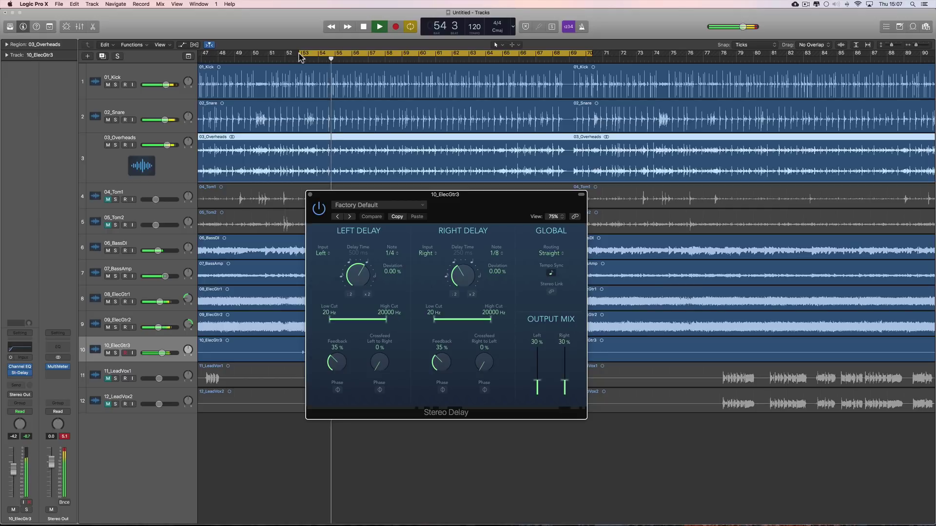
pyautogui.moveTo(300, 54); pyautogui.dragTo(311, 55)
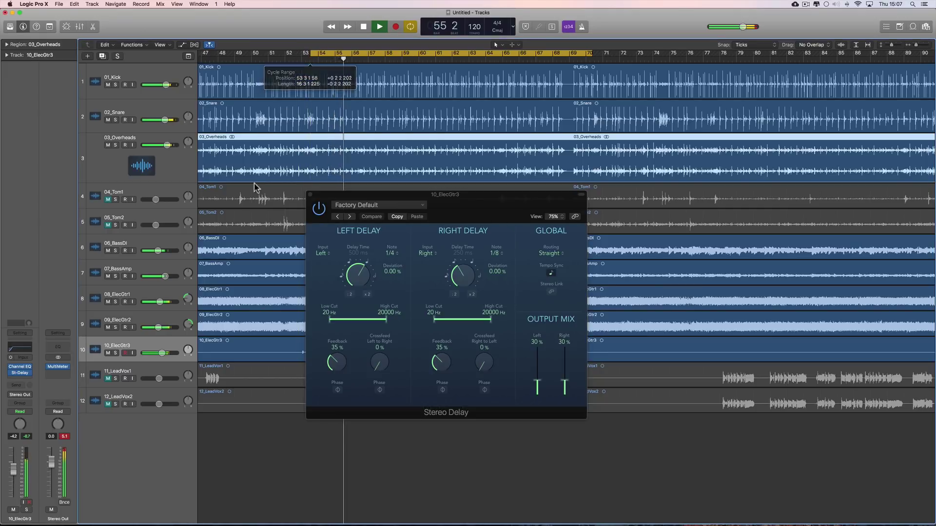
pyautogui.click(115, 353)
# Step: Lower the Stereo Delay's output mix to 23% for the left channel and 22% for the right
pyautogui.moveTo(472, 202); pyautogui.dragTo(558, 231)
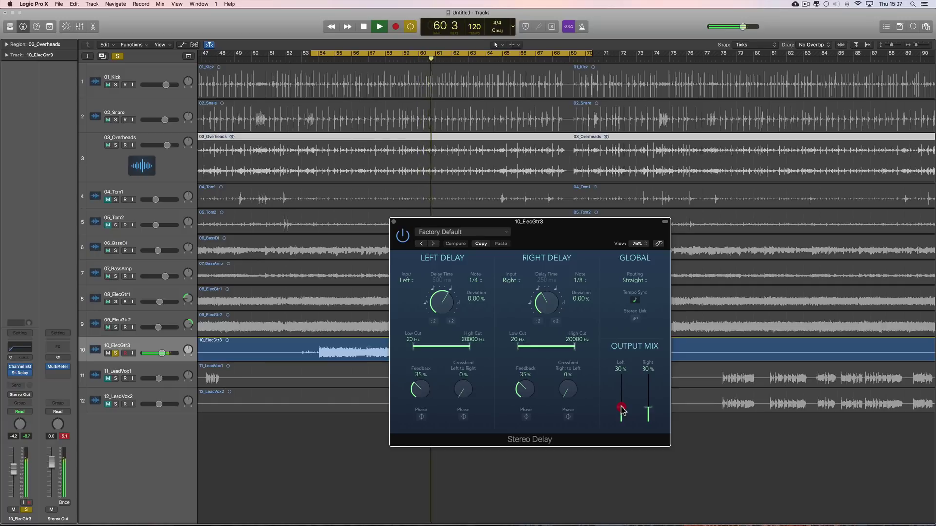
pyautogui.moveTo(622, 409); pyautogui.dragTo(649, 414)
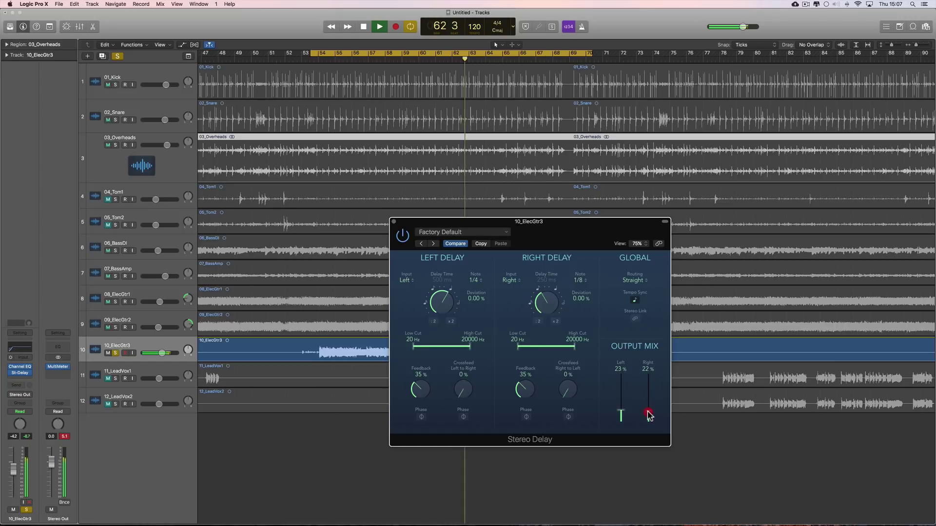
# Step: Try a 1/8 note value for the left delay and return it to 1/4
pyautogui.click(474, 280)
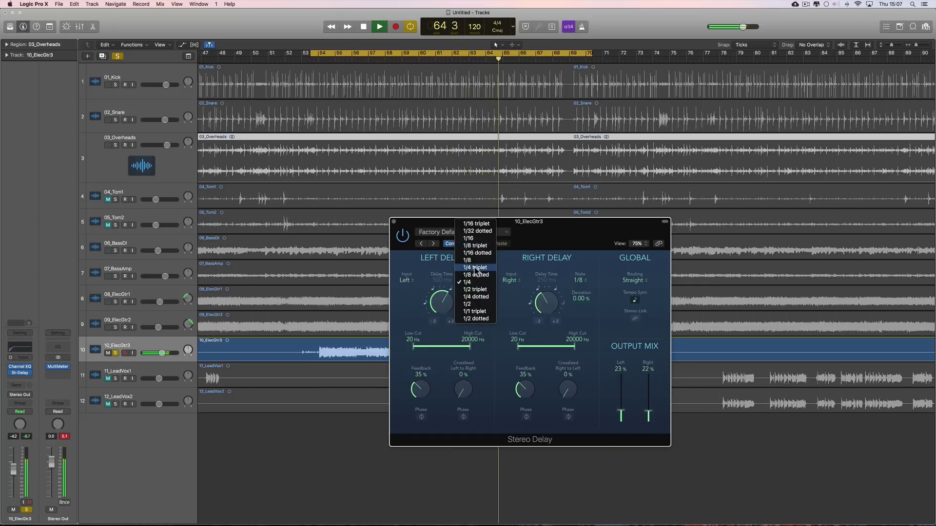
pyautogui.click(476, 260)
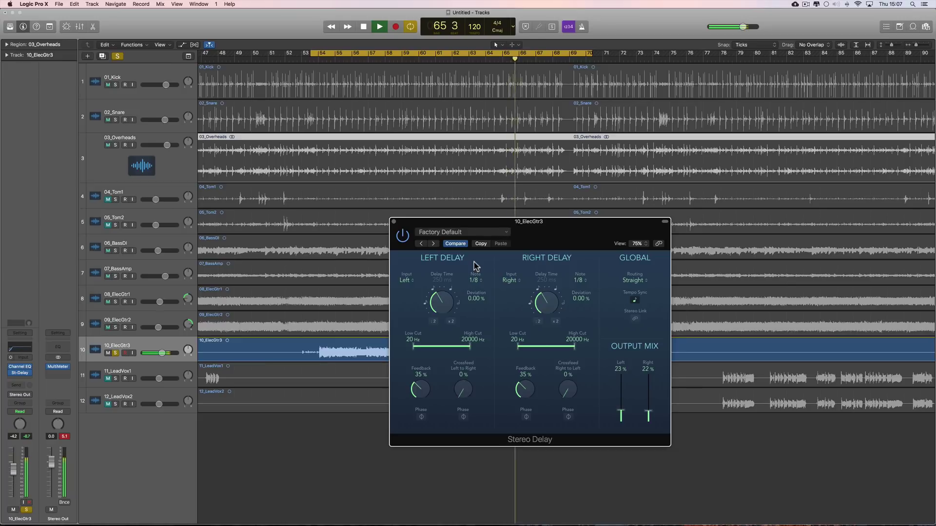
pyautogui.click(474, 281)
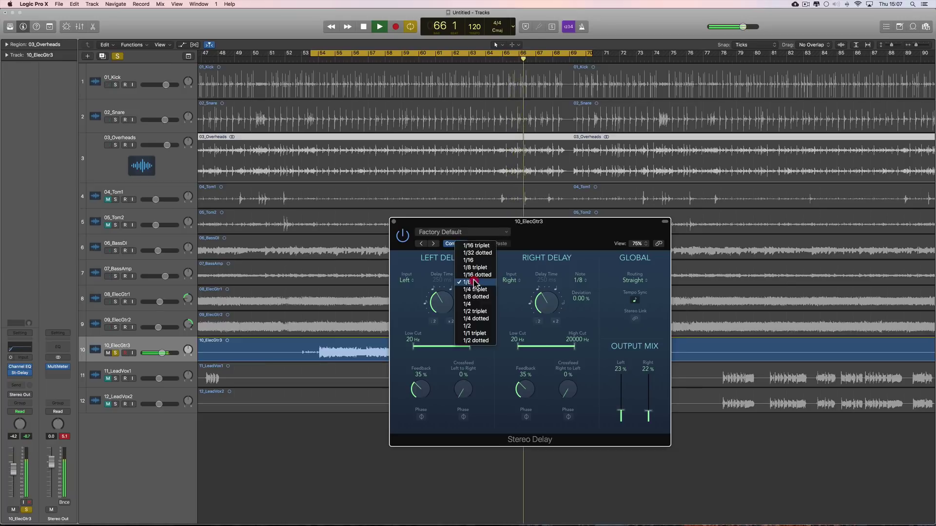
pyautogui.click(473, 304)
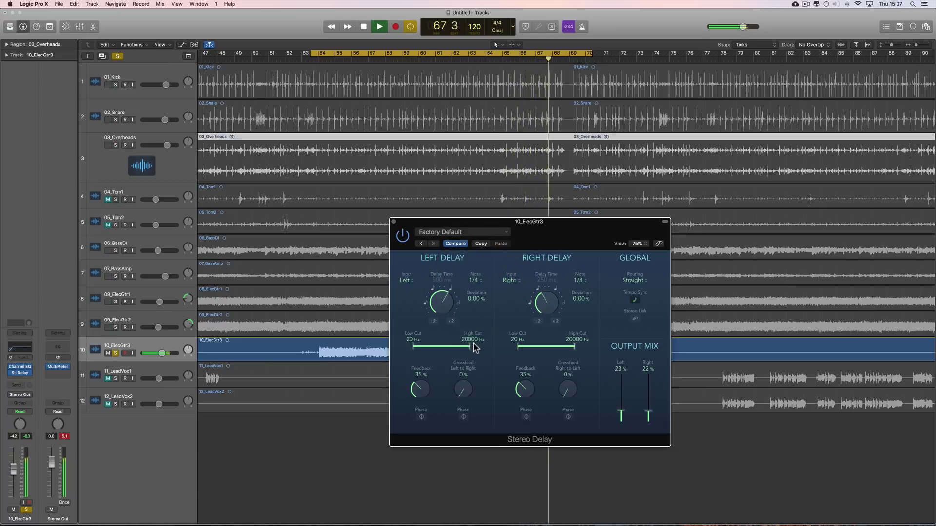
# Step: Filter the delay repeats with low cuts of 220 Hz left and 200 Hz right, and high cuts of 7900 Hz on both sides
pyautogui.moveTo(472, 347); pyautogui.dragTo(464, 347)
pyautogui.moveTo(576, 347); pyautogui.dragTo(522, 349)
pyautogui.click(418, 349)
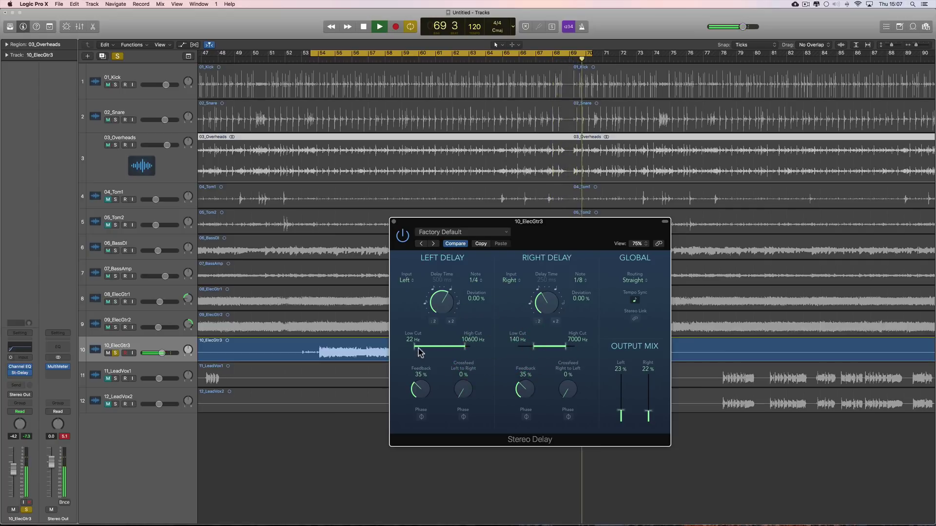
pyautogui.moveTo(418, 352); pyautogui.dragTo(425, 348)
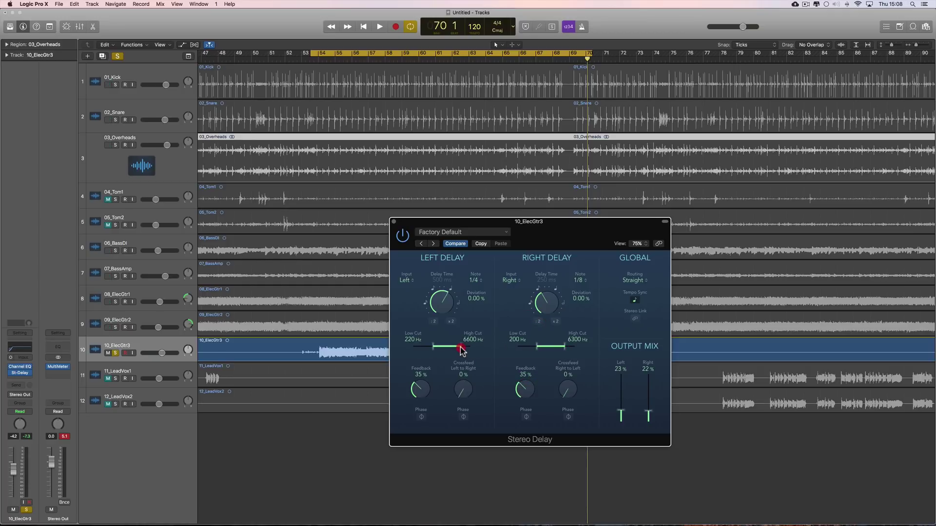
pyautogui.click(460, 347)
pyautogui.press('space')
pyautogui.moveTo(460, 347); pyautogui.dragTo(463, 350)
pyautogui.moveTo(564, 347); pyautogui.dragTo(547, 345)
pyautogui.moveTo(462, 348); pyautogui.dragTo(464, 350)
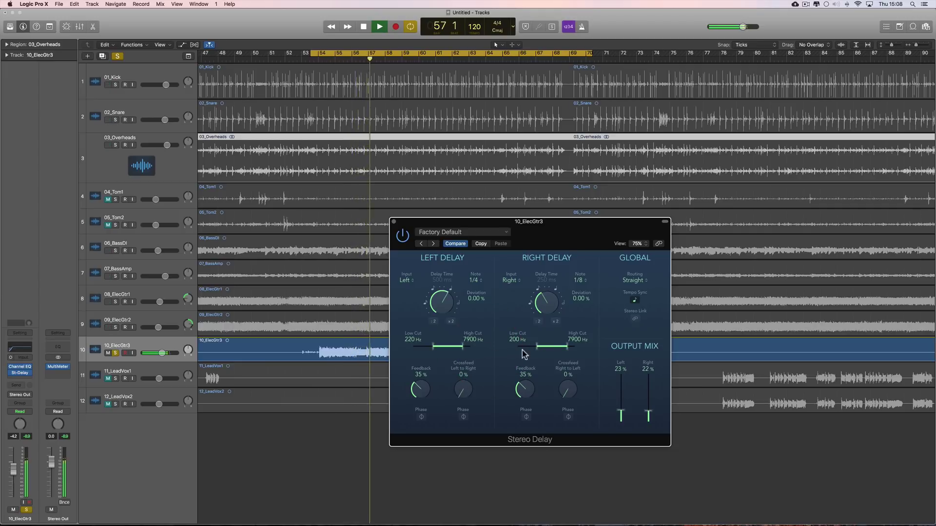
# Step: Reduce the Stereo Delay's feedback to 30% on the left and 29% on the right
pyautogui.moveTo(420, 389); pyautogui.dragTo(424, 395)
pyautogui.moveTo(525, 387); pyautogui.dragTo(526, 400)
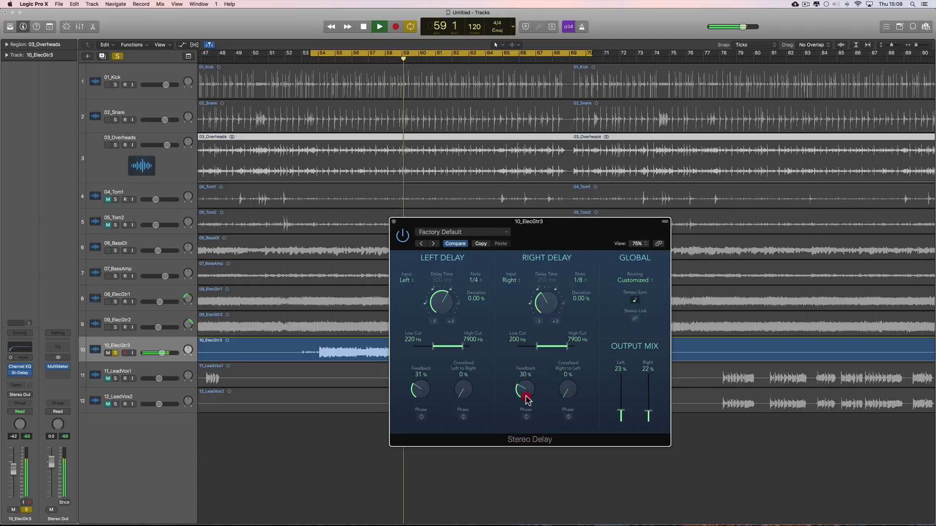
pyautogui.moveTo(419, 389); pyautogui.dragTo(445, 397)
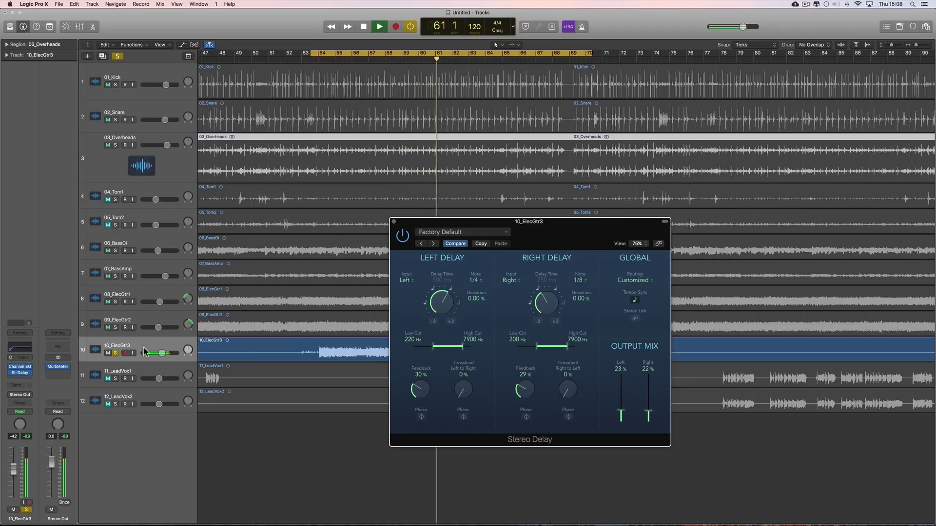
# Step: Unsolo 10_ElecGtr3 and lower its level to -4.4 dB in the full mix
pyautogui.click(115, 353)
pyautogui.moveTo(162, 353); pyautogui.dragTo(161, 353)
# Step: Raise the Stereo Delay's output mix to 28% left and 25% right while listening to the full mix
pyautogui.moveTo(409, 221); pyautogui.dragTo(505, 192)
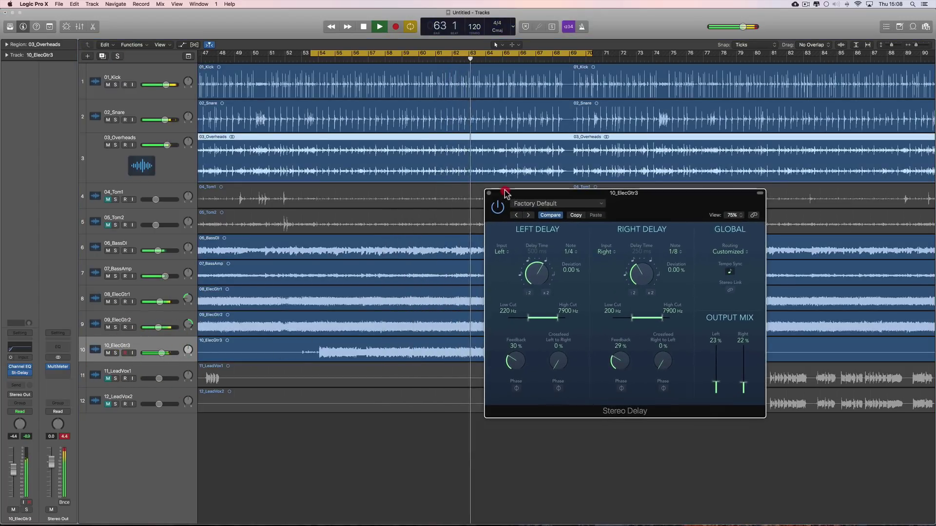
pyautogui.click(536, 263)
pyautogui.moveTo(716, 387); pyautogui.dragTo(746, 383)
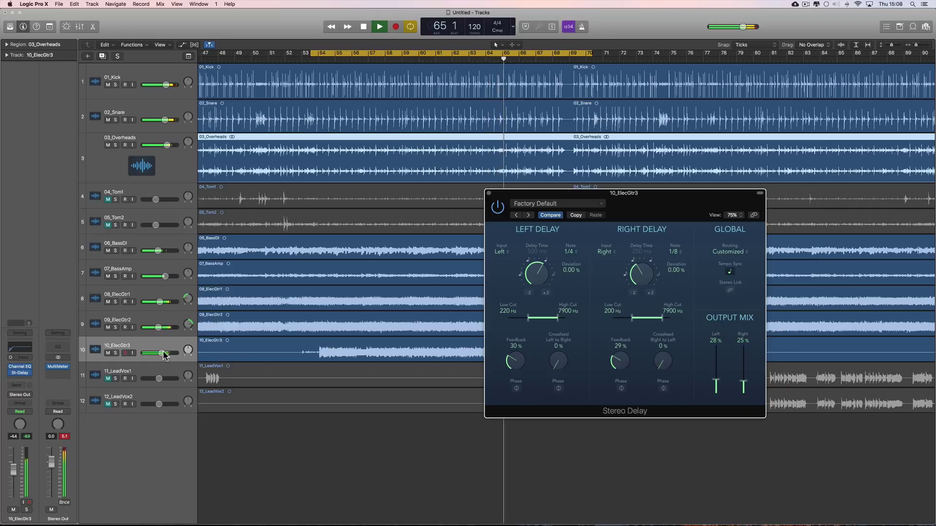
# Step: Set the 10_ElecGtr3 level to -4.2 dB against the full mix and close the Stereo Delay
pyautogui.moveTo(163, 355); pyautogui.dragTo(173, 355)
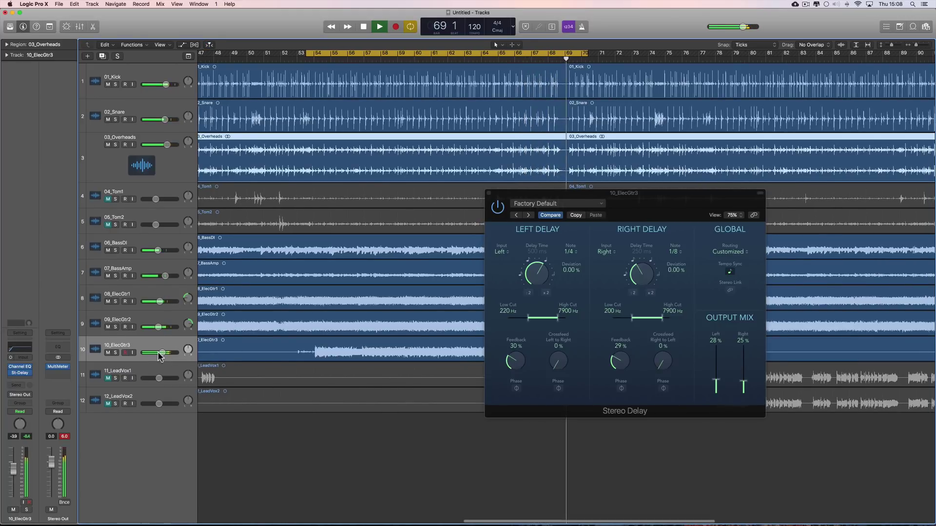
pyautogui.moveTo(160, 353); pyautogui.dragTo(162, 353)
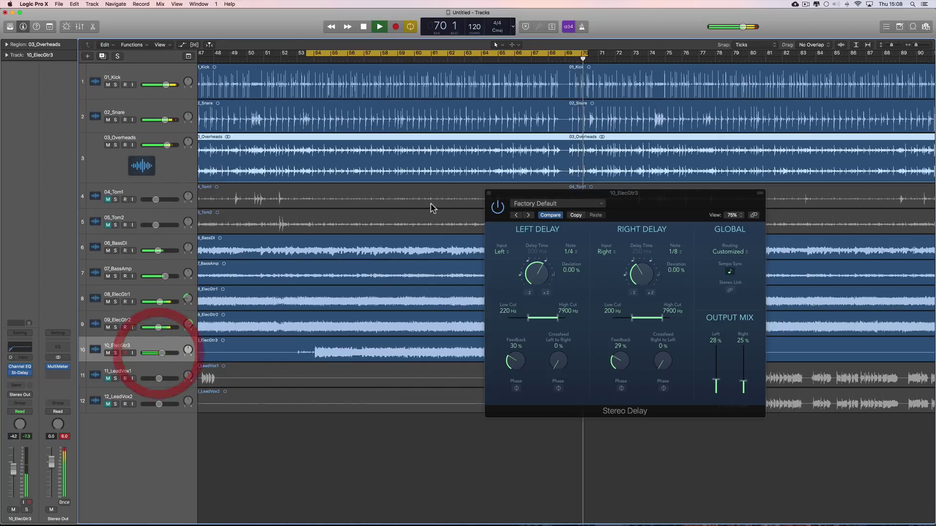
pyautogui.click(489, 193)
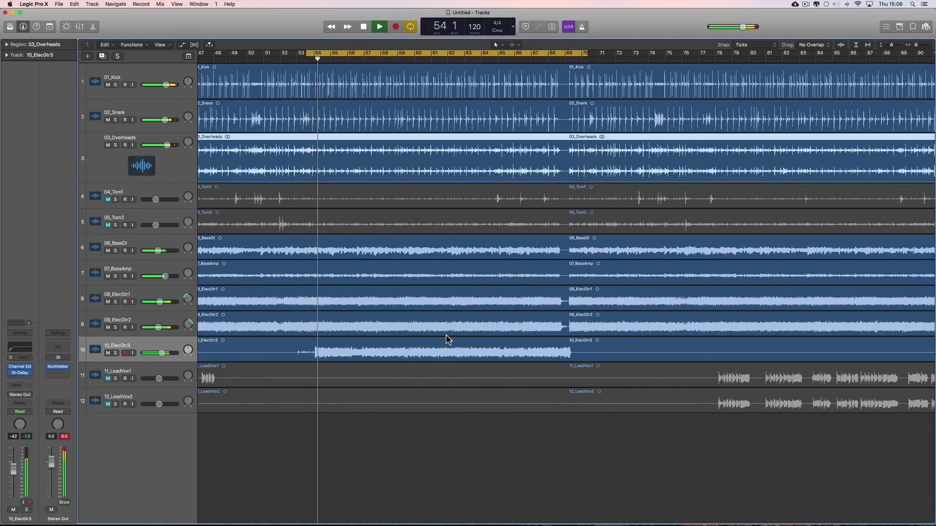
# Step: Set the cycle range over the lead vocal section from about bar 29 to bar 45 and play it
pyautogui.hscroll(-10, 448, 335)
pyautogui.hscroll(-10, 448, 339)
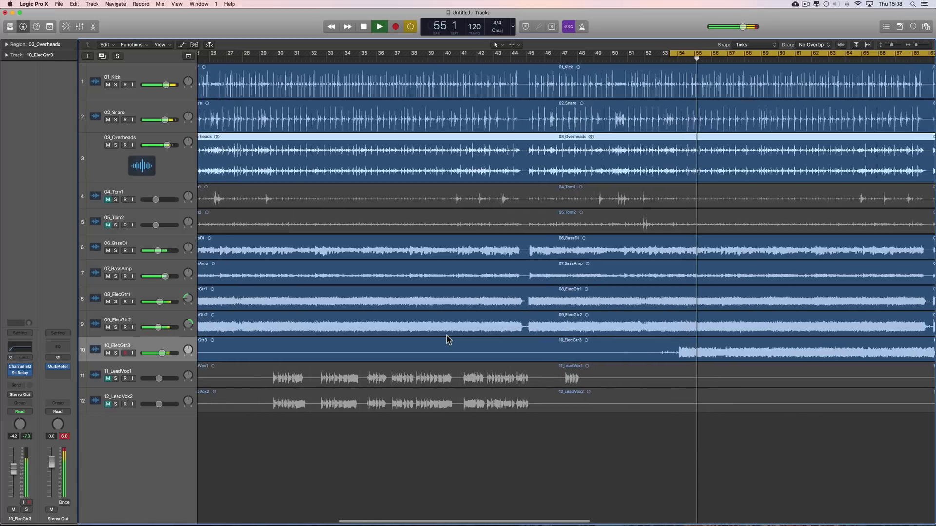
pyautogui.press('space')
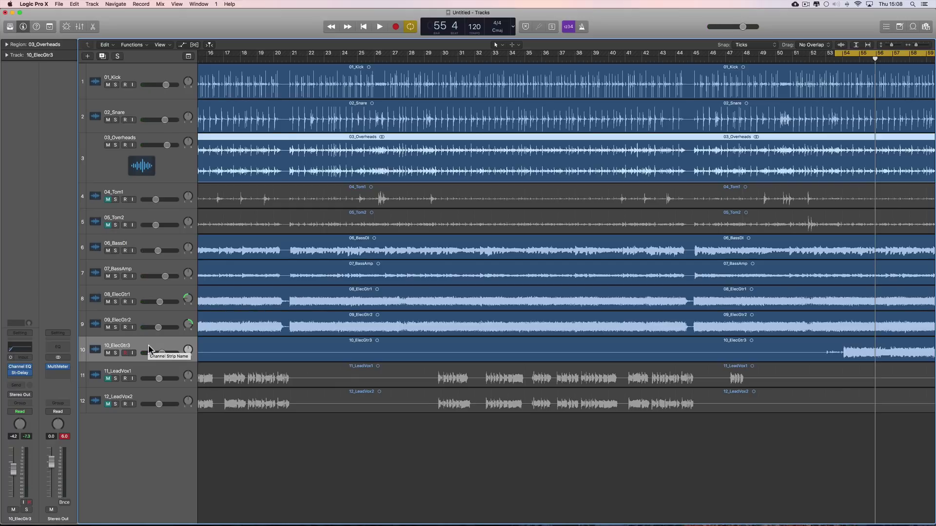
pyautogui.hscroll(-4, 395, 228)
pyautogui.hscroll(-6, 395, 227)
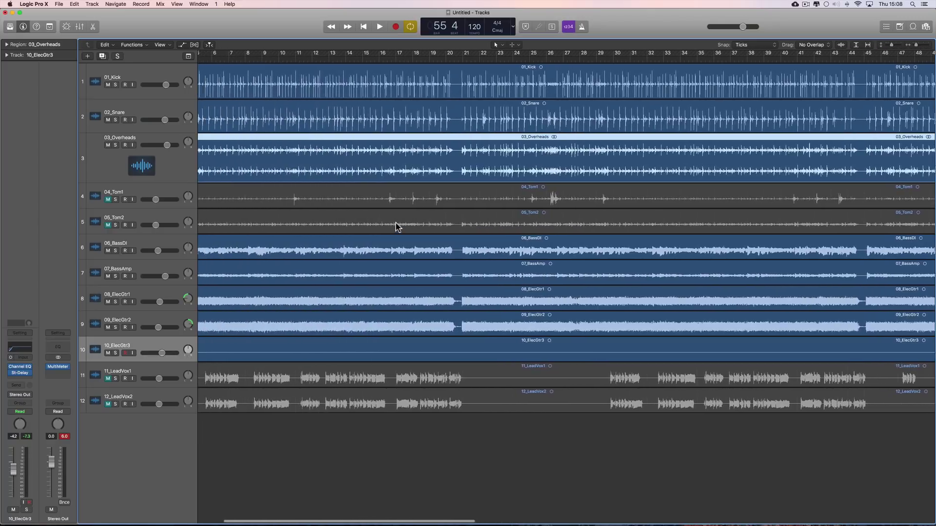
pyautogui.hscroll(10, 422, 197)
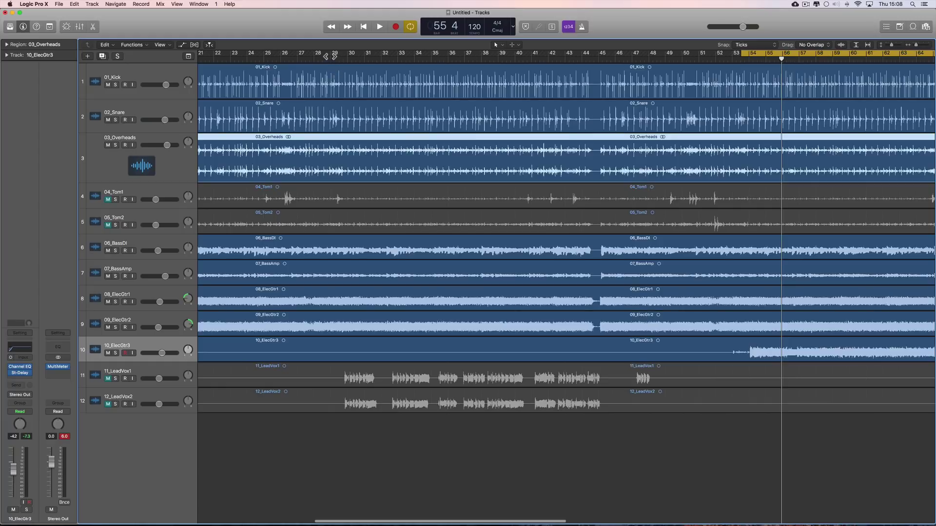
pyautogui.moveTo(330, 56); pyautogui.dragTo(605, 66)
pyautogui.moveTo(606, 67); pyautogui.dragTo(606, 67)
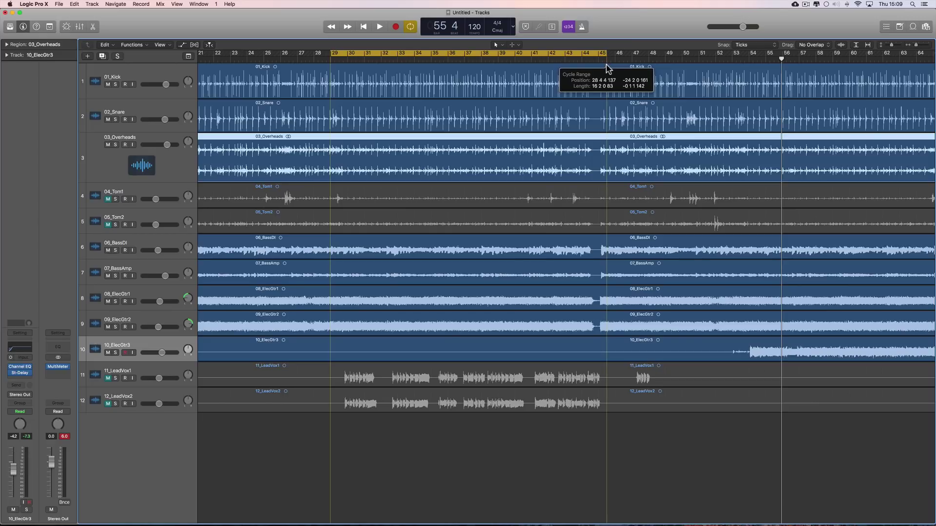
pyautogui.press('space')
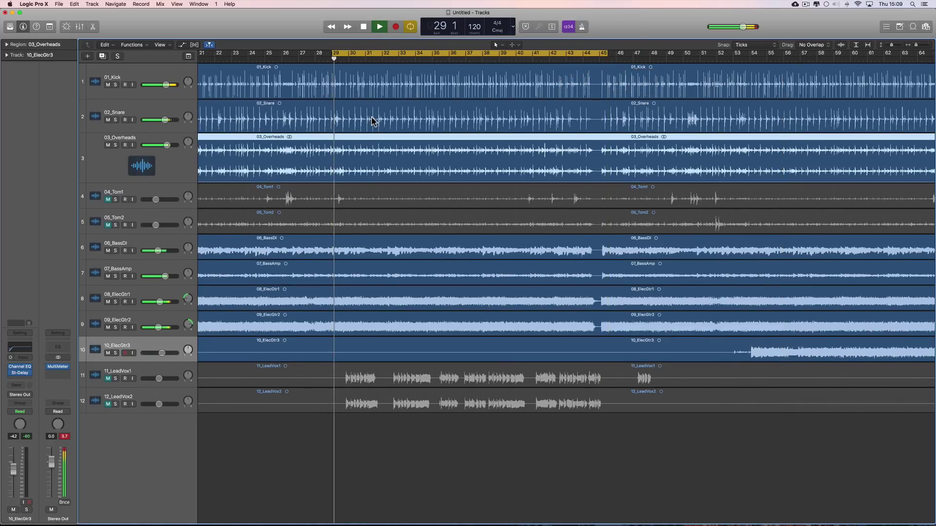
# Step: Unmute 11_LeadVox1 and 12_LeadVox2 and raise both together to -3.2 dB against the full mix
pyautogui.click(108, 379)
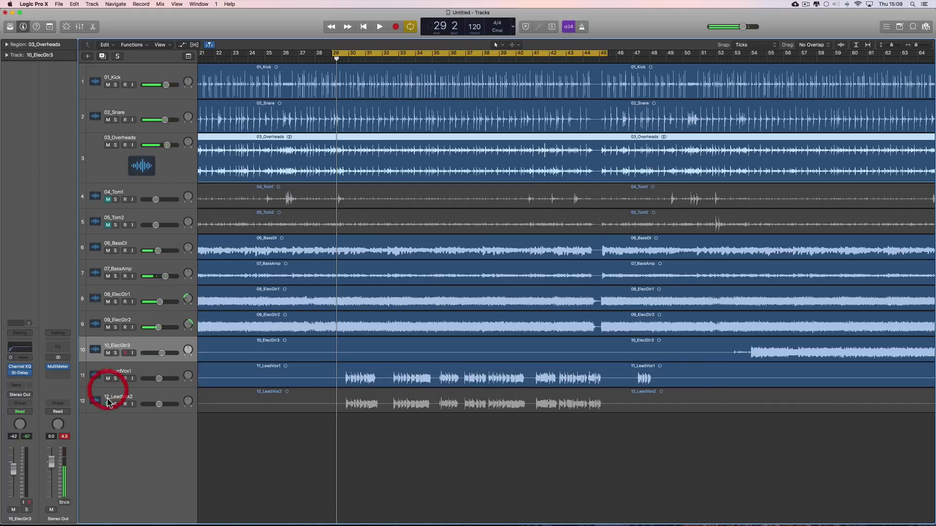
pyautogui.click(108, 404)
pyautogui.click(142, 394)
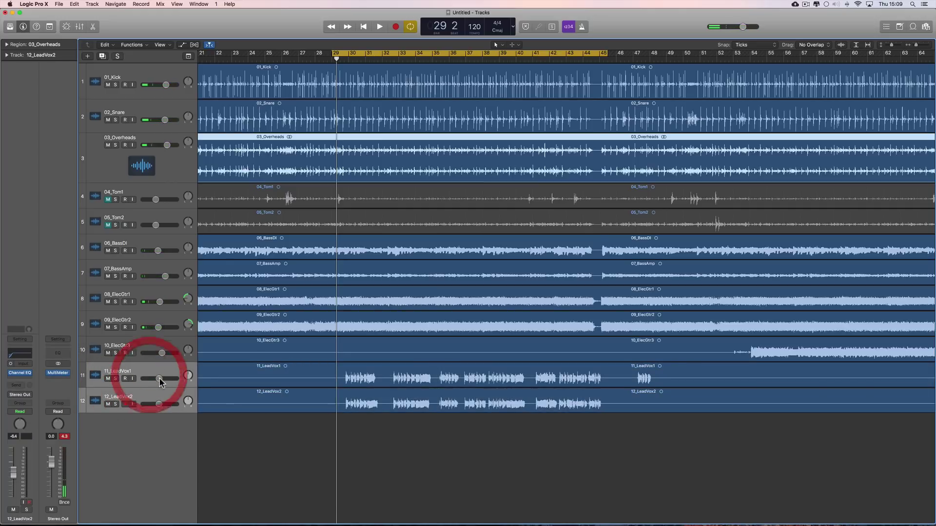
pyautogui.moveTo(159, 379); pyautogui.dragTo(156, 379)
pyautogui.press('space')
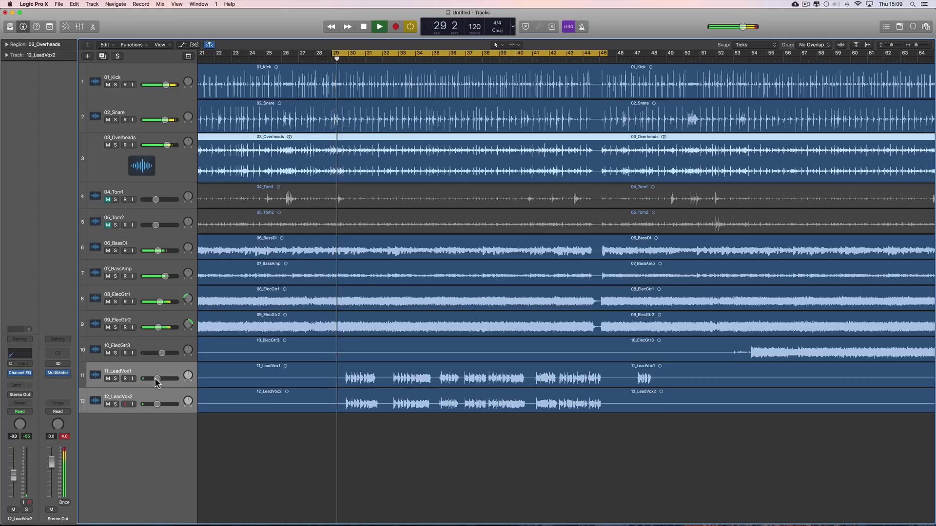
pyautogui.moveTo(155, 379); pyautogui.dragTo(171, 380)
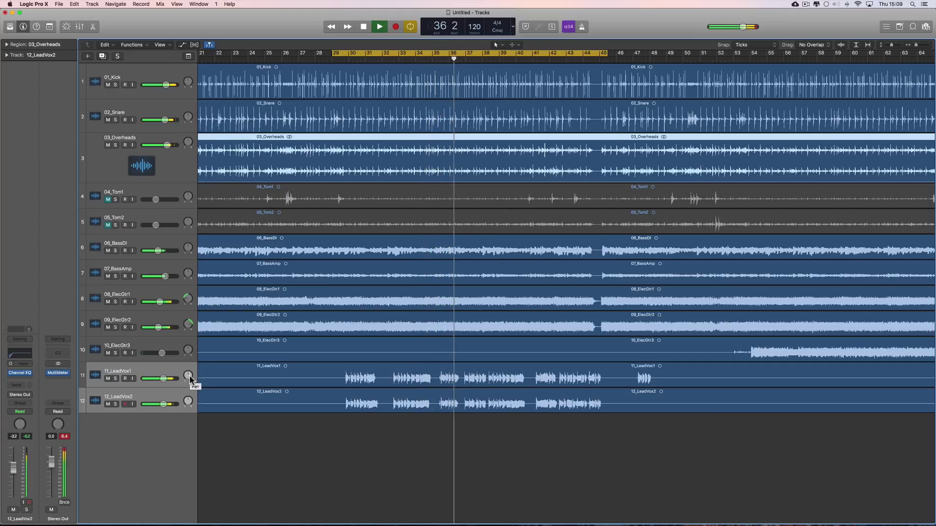
# Step: Raise 11_LeadVox1 and 12_LeadVox2 together slightly further while the full mix plays
pyautogui.click(147, 105)
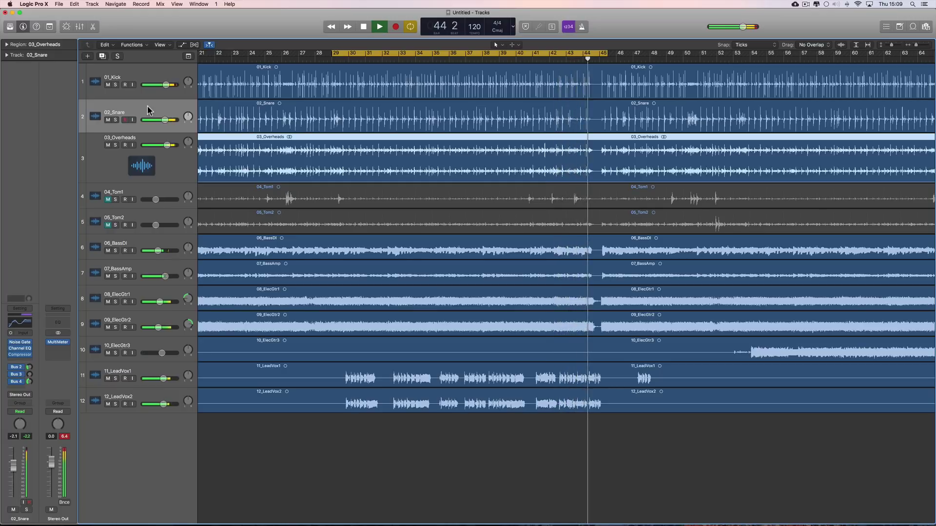
pyautogui.click(141, 371)
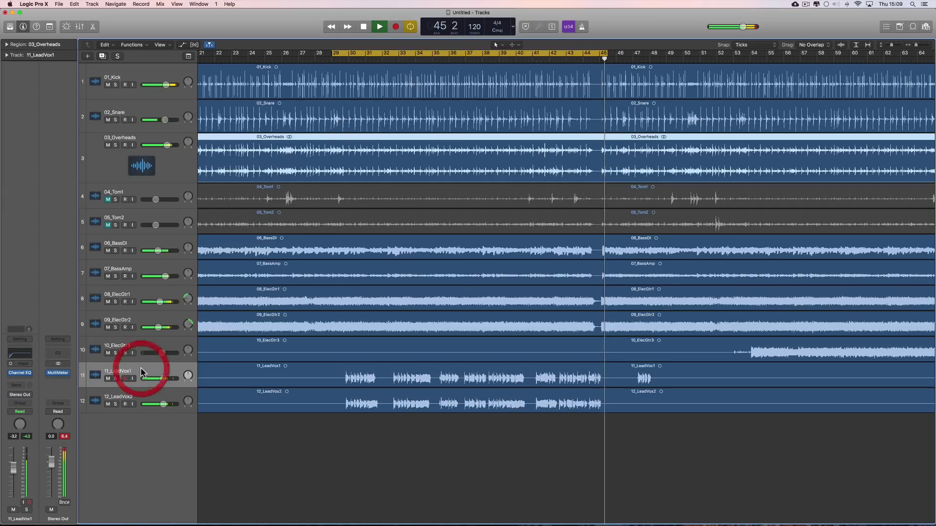
pyautogui.moveTo(163, 404); pyautogui.dragTo(164, 404)
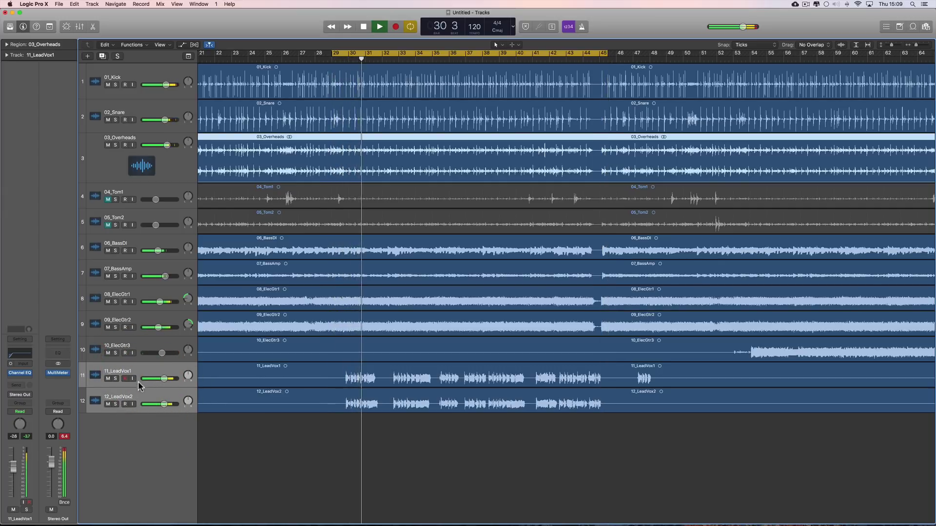
# Step: Listen to 11_LeadVox1 soloed with the cycle range starting just before its first phrase after bar 29
pyautogui.click(115, 385)
pyautogui.press('space')
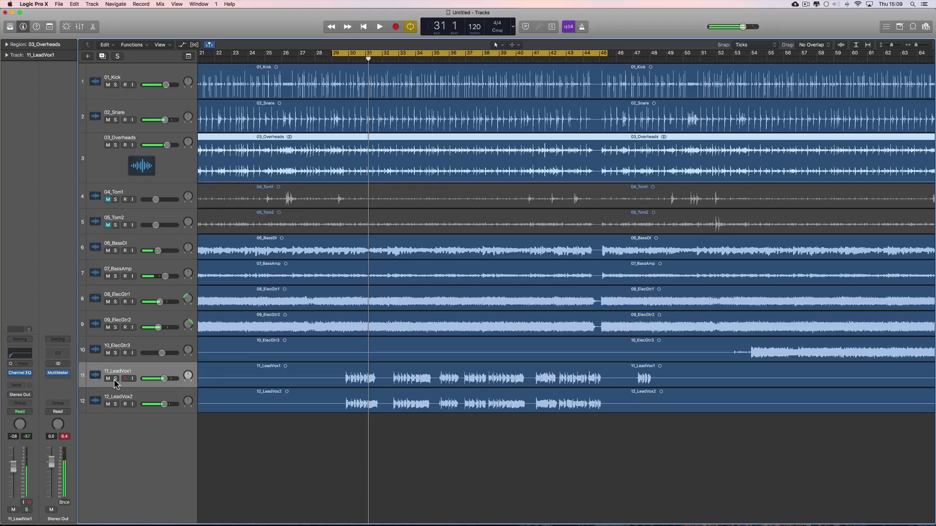
pyautogui.click(115, 378)
pyautogui.press('space')
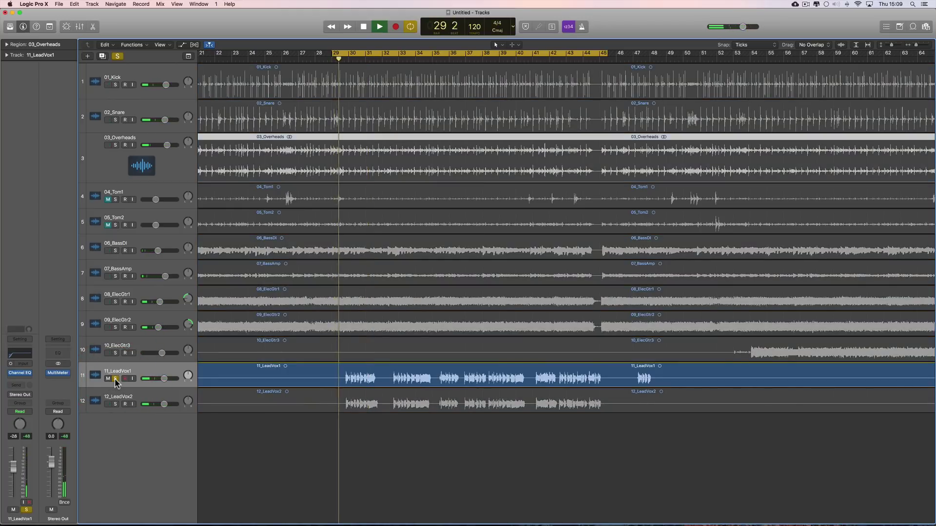
pyautogui.moveTo(333, 54); pyautogui.dragTo(341, 56)
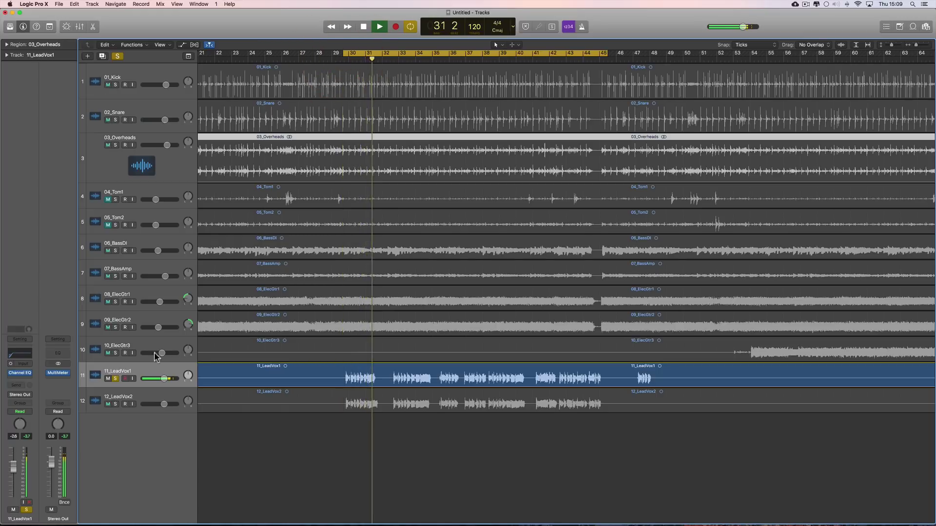
# Step: Solo 12_LeadVox2 instead of 11_LeadVox1 and listen to it with the cycle range starting at bar 37
pyautogui.click(115, 378)
pyautogui.click(116, 405)
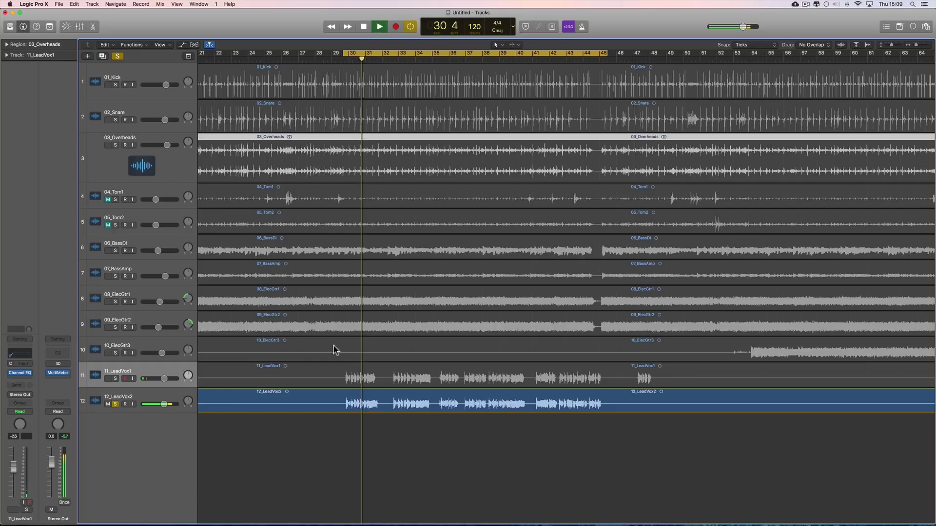
pyautogui.press('space')
pyautogui.moveTo(454, 58); pyautogui.dragTo(573, 53)
pyautogui.press('space')
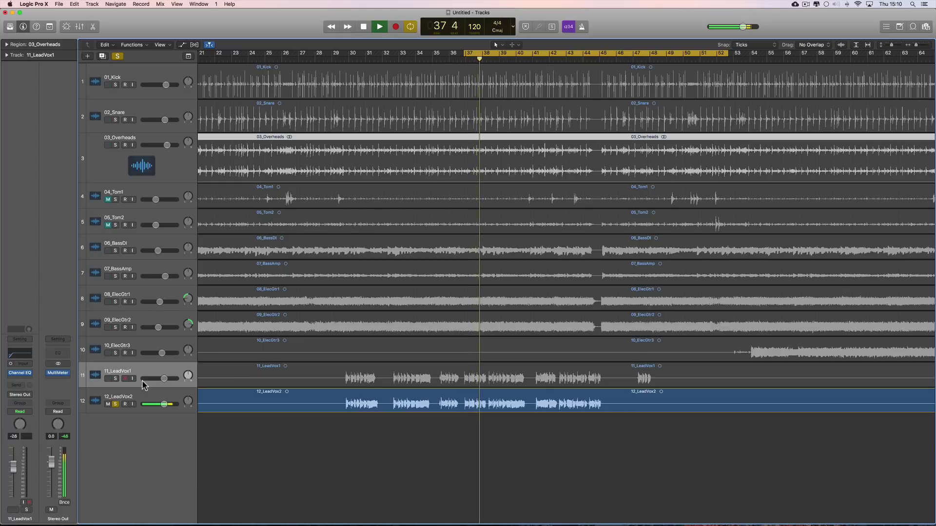
# Step: Listen to both lead vocals soloed together with the cycle range moved to start at bar 41, and unsolo them
pyautogui.click(115, 379)
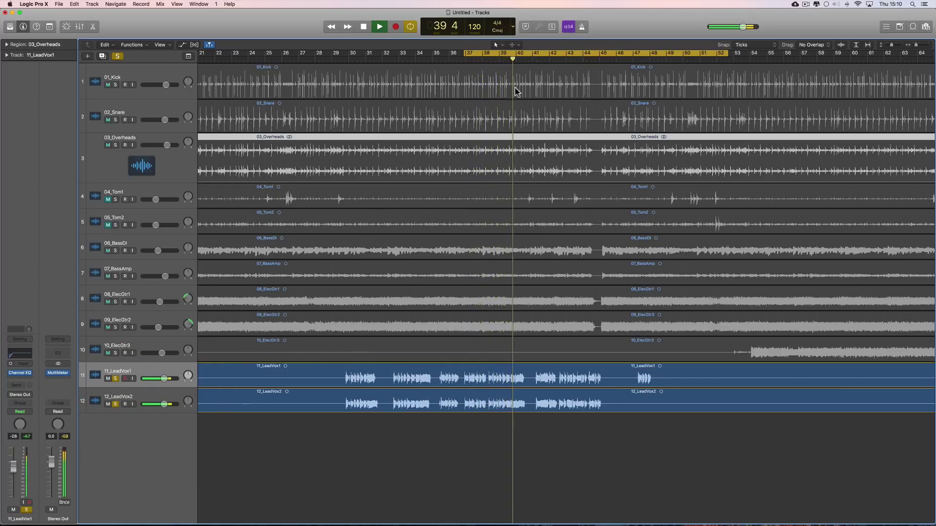
pyautogui.moveTo(521, 54); pyautogui.dragTo(579, 54)
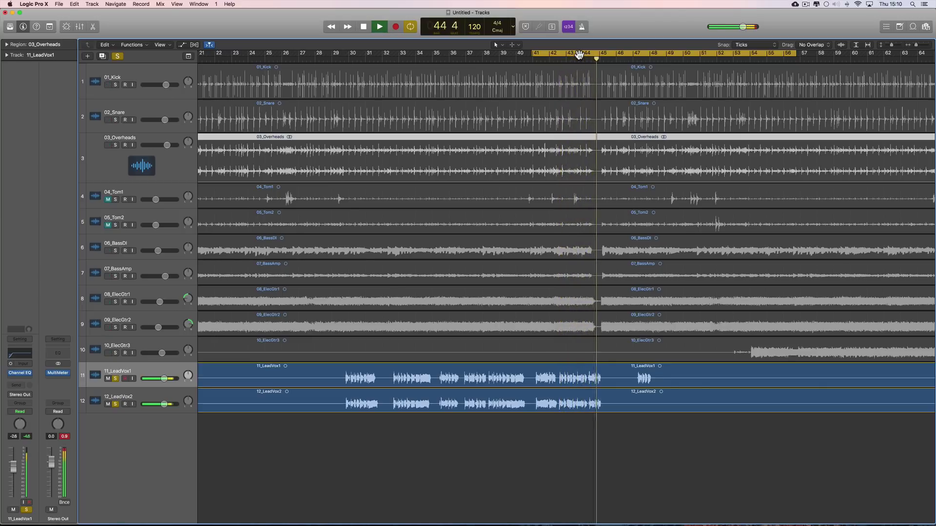
pyautogui.press('space')
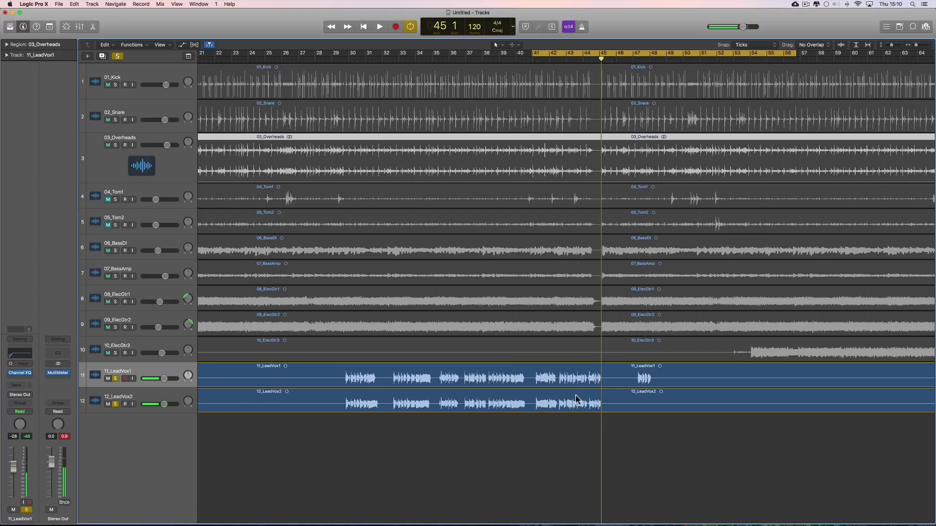
pyautogui.click(116, 379)
pyautogui.click(115, 404)
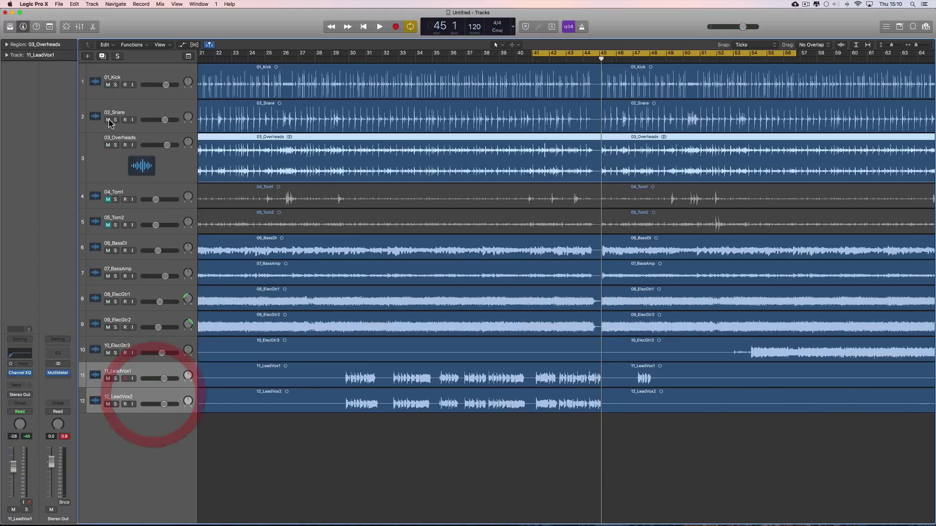
# Step: Show the mixer and examine the Channel EQs on 11_LeadVox1 and 12_LeadVox2, closing both
pyautogui.press('x')
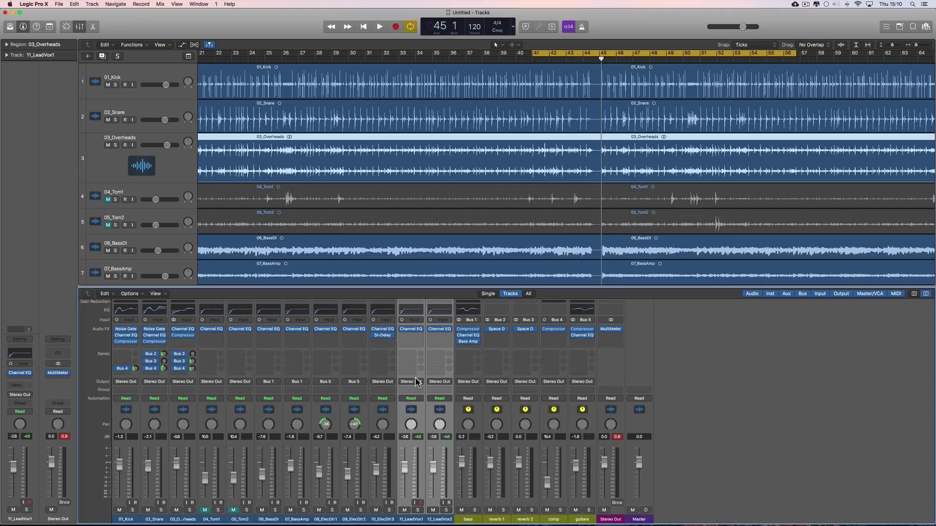
pyautogui.click(411, 313)
pyautogui.press('space')
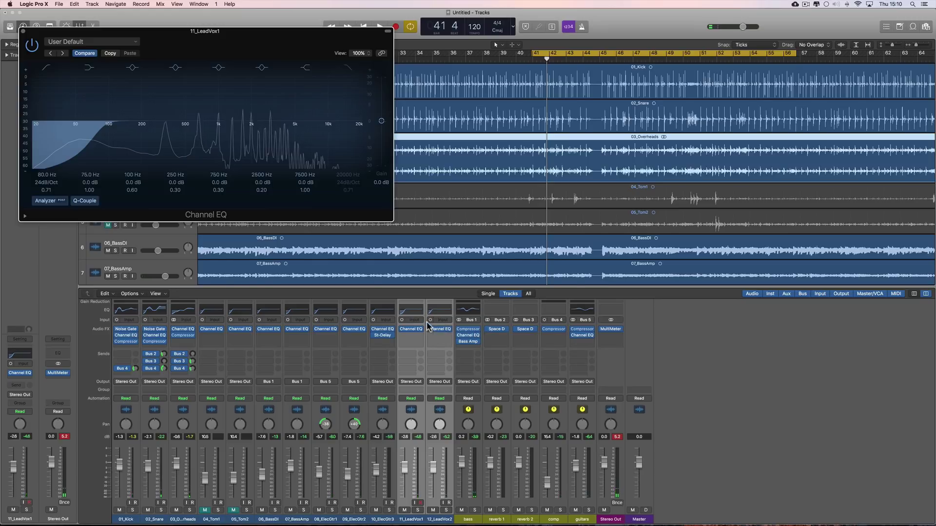
pyautogui.click(438, 313)
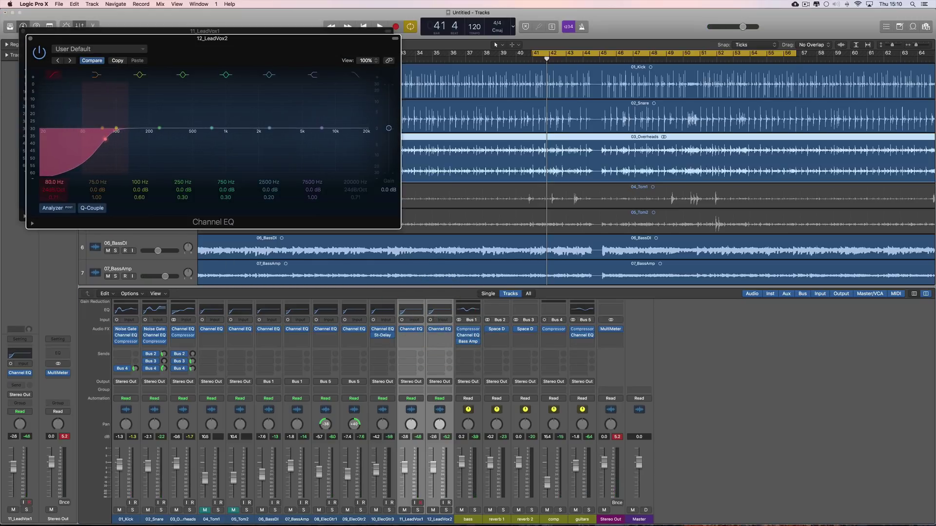
pyautogui.click(28, 40)
pyautogui.click(23, 31)
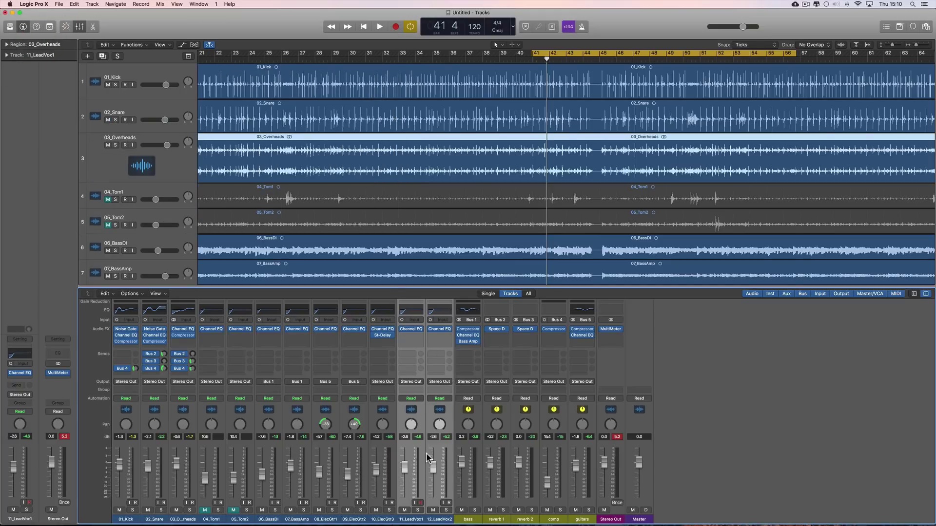
# Step: Set both lead vocals to -2.7 dB and route their outputs to Bus 6
pyautogui.click(408, 471)
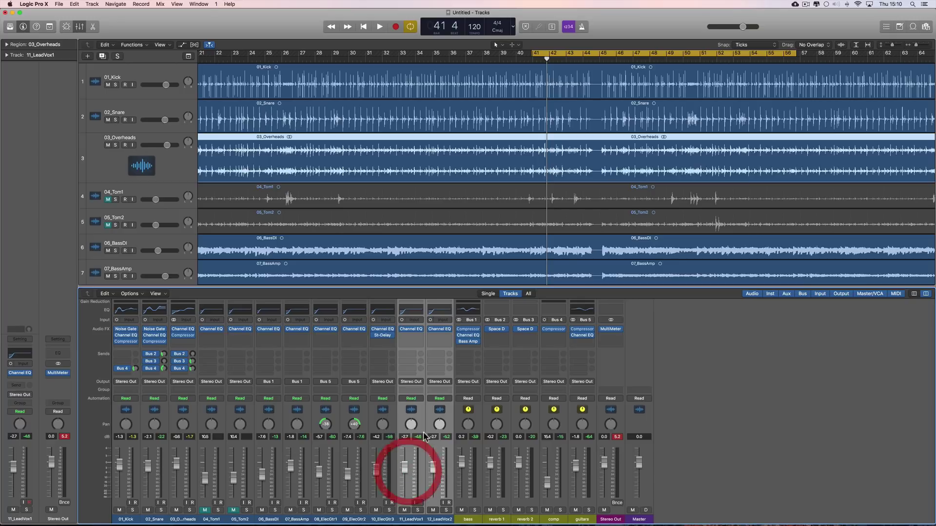
pyautogui.click(412, 382)
pyautogui.moveTo(417, 411); pyautogui.dragTo(427, 411)
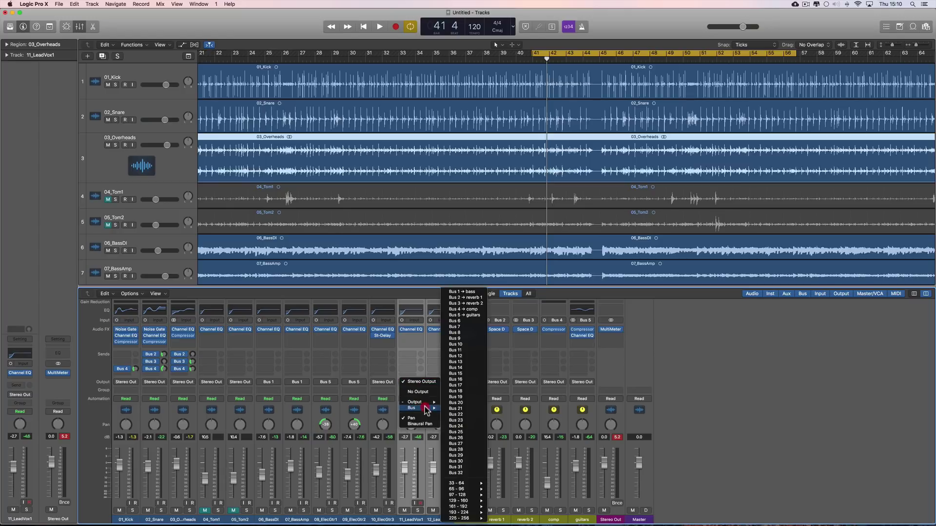
pyautogui.click(456, 322)
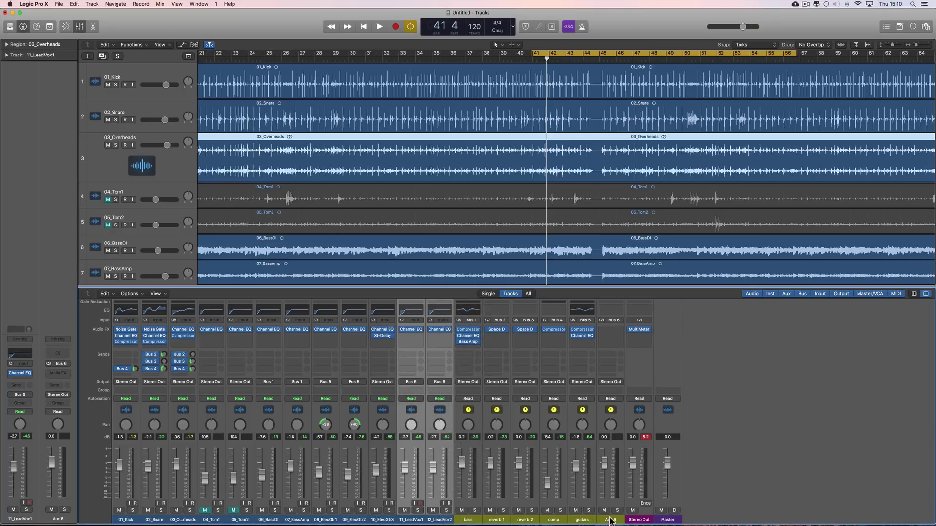
# Step: Check which tracks feed the new Aux 6 channel through its input
pyautogui.click(612, 520)
pyautogui.click(619, 322)
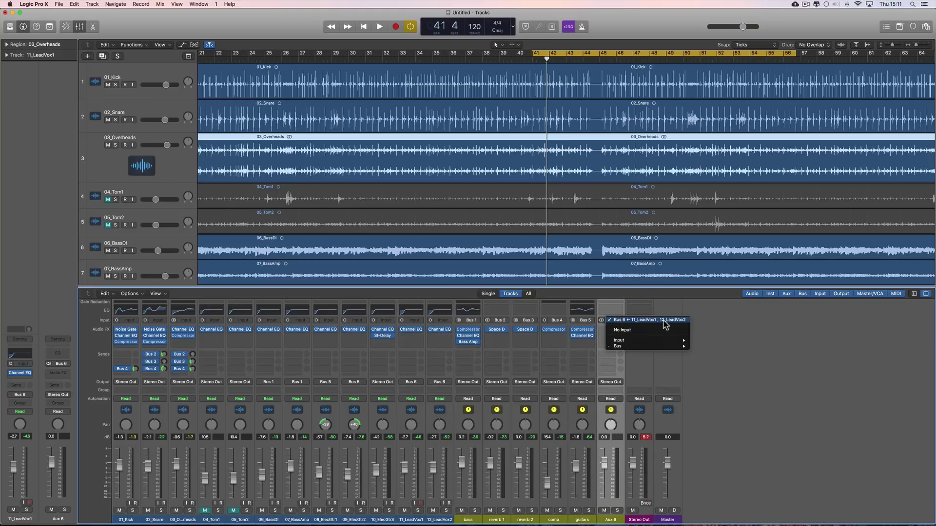
pyautogui.click(699, 336)
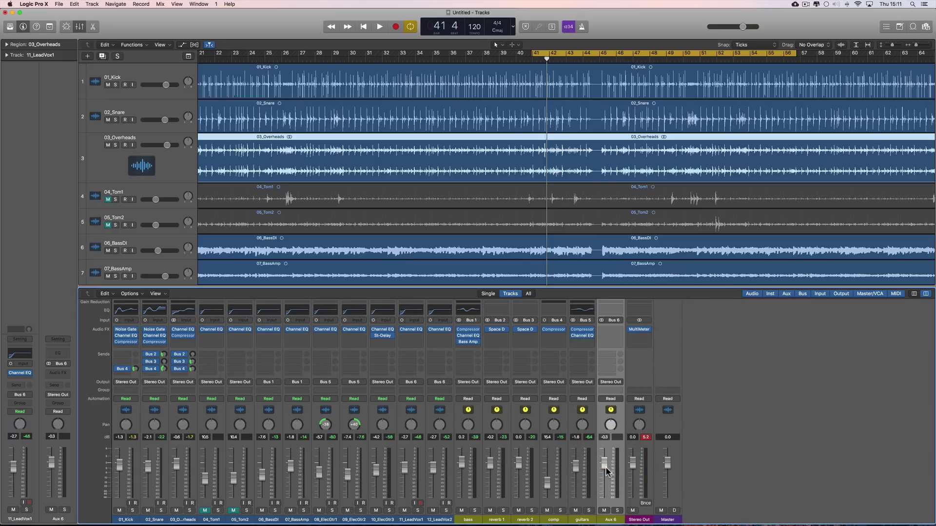
# Step: Solo the Aux 6 vocal bus and set its level to 0.0 dB during playback
pyautogui.press('space')
pyautogui.moveTo(606, 468); pyautogui.dragTo(608, 485)
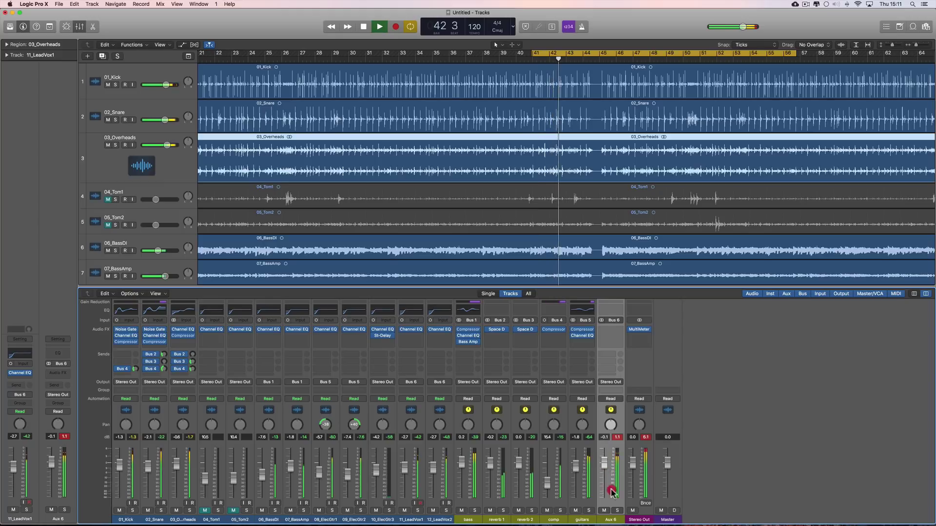
pyautogui.click(617, 511)
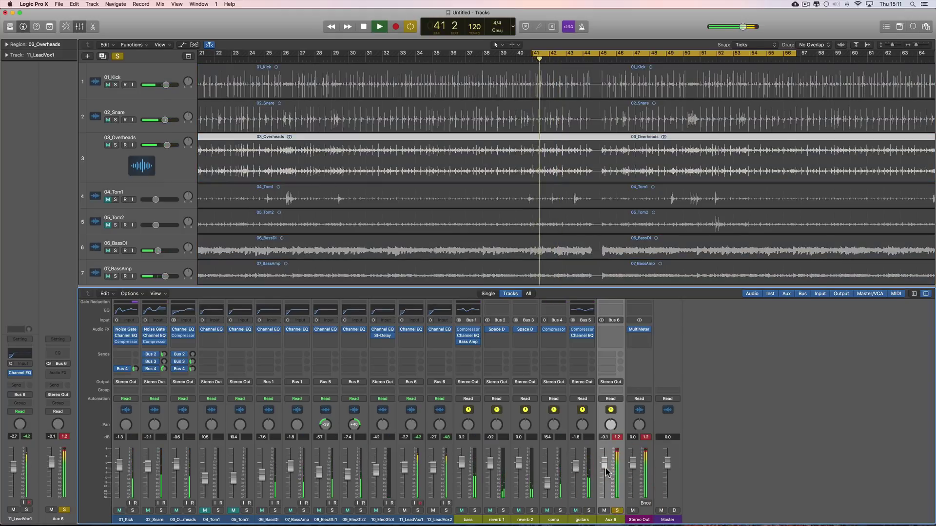
pyautogui.moveTo(607, 471); pyautogui.dragTo(607, 471)
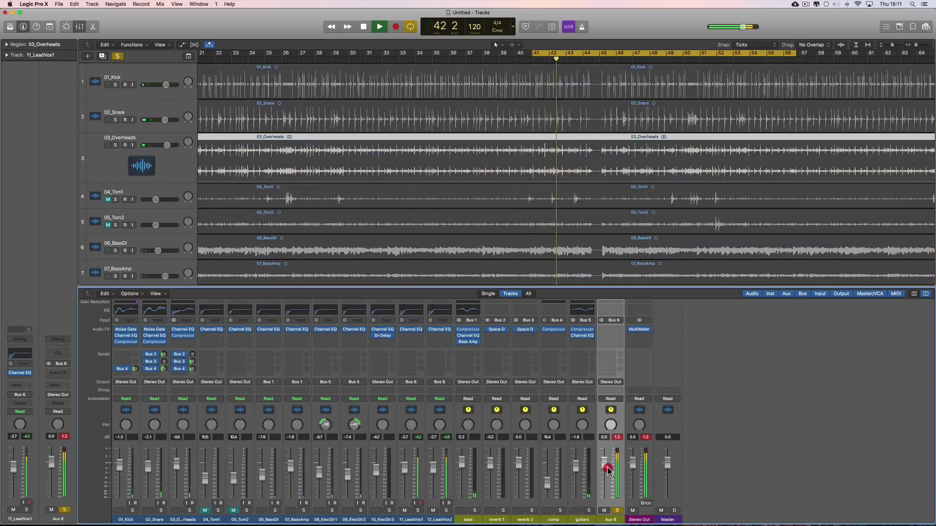
pyautogui.press('space')
# Step: Insert a Compressor on the Aux 6 vocal bus and bring the lead vocal tracks into view during playback
pyautogui.click(611, 330)
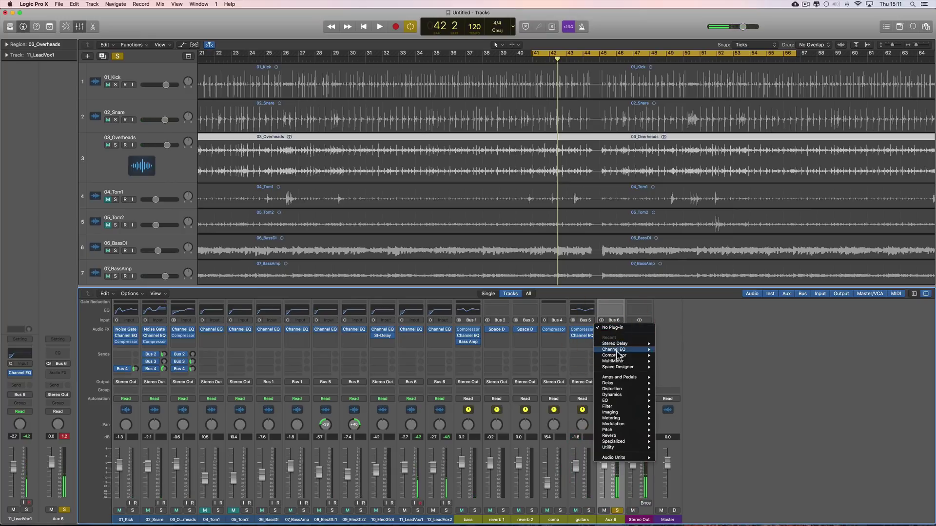
pyautogui.click(669, 356)
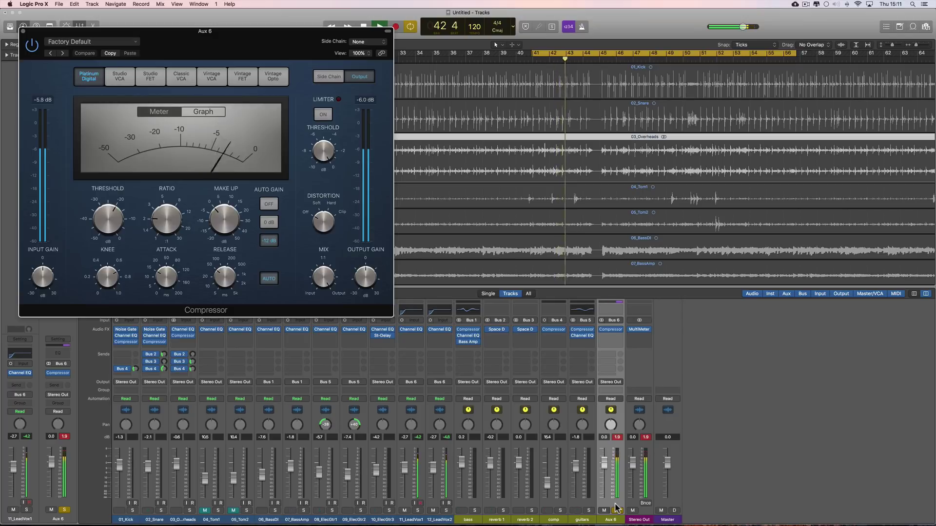
pyautogui.scroll(-5, 620, 273)
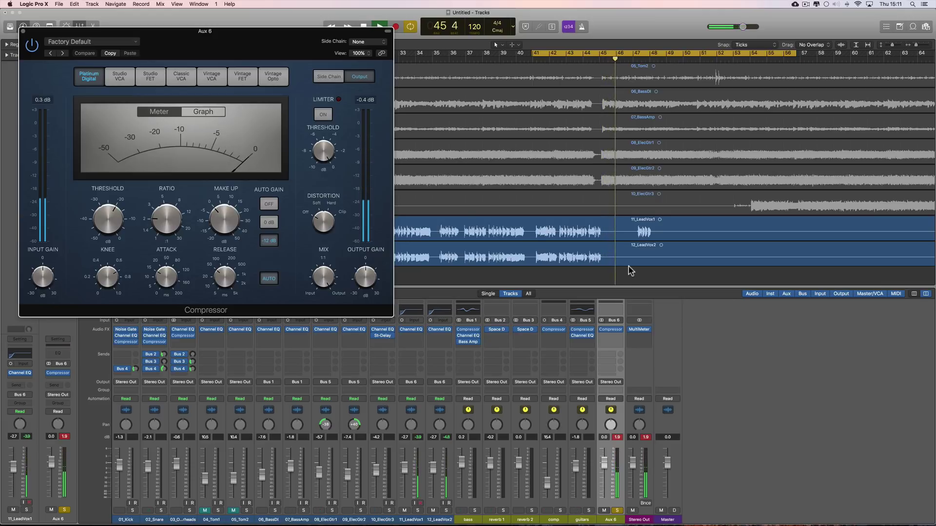
# Step: Insert a Noise Gate after the Compressor on Aux 6 and move its window clear of the Compressor's meter
pyautogui.click(614, 334)
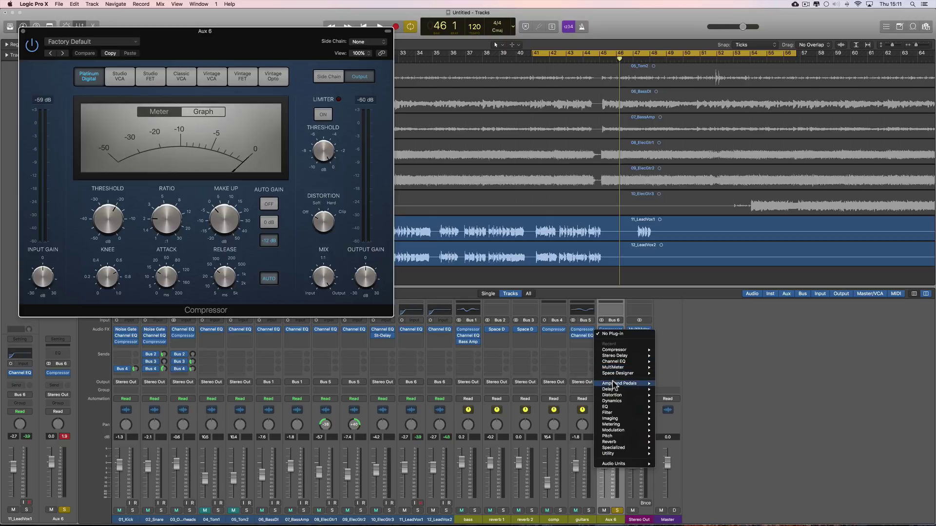
pyautogui.moveTo(613, 389)
pyautogui.moveTo(616, 444)
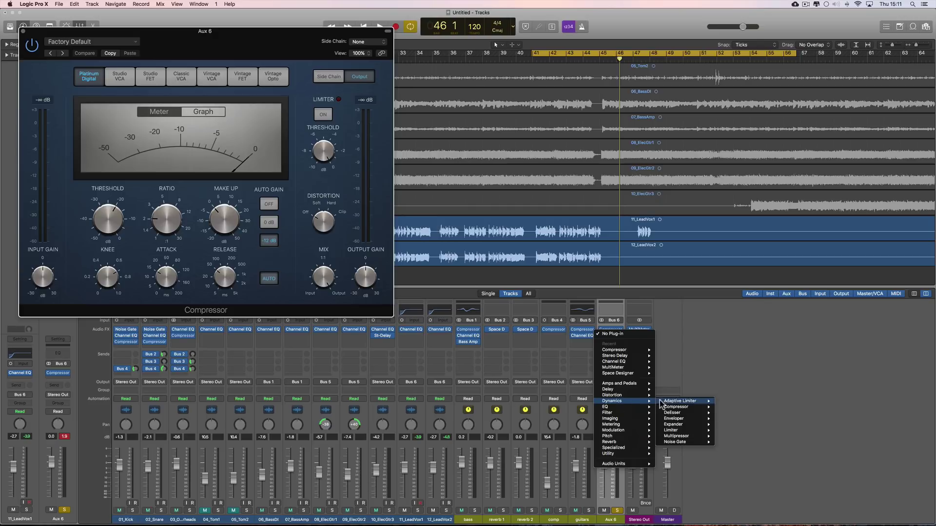
pyautogui.click(731, 442)
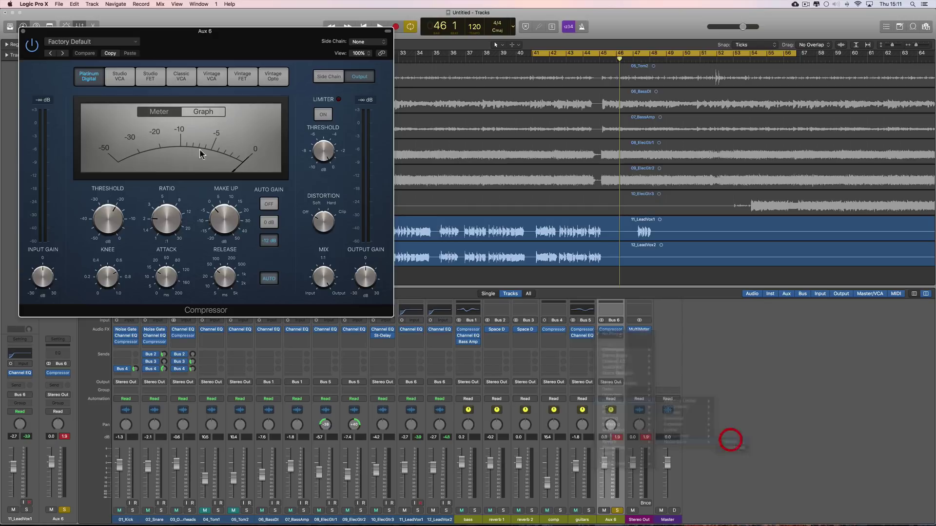
pyautogui.moveTo(194, 48); pyautogui.dragTo(370, 159)
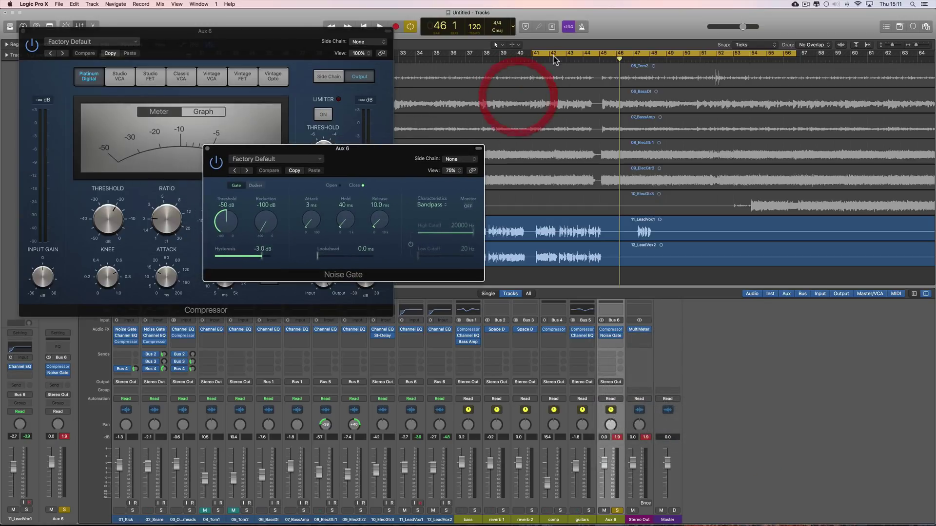
# Step: Loop playback from bar 44 and set the Aux 6 Noise Gate to -22 dB threshold, 110 ms hold and 88 ms release
pyautogui.moveTo(557, 54); pyautogui.dragTo(607, 55)
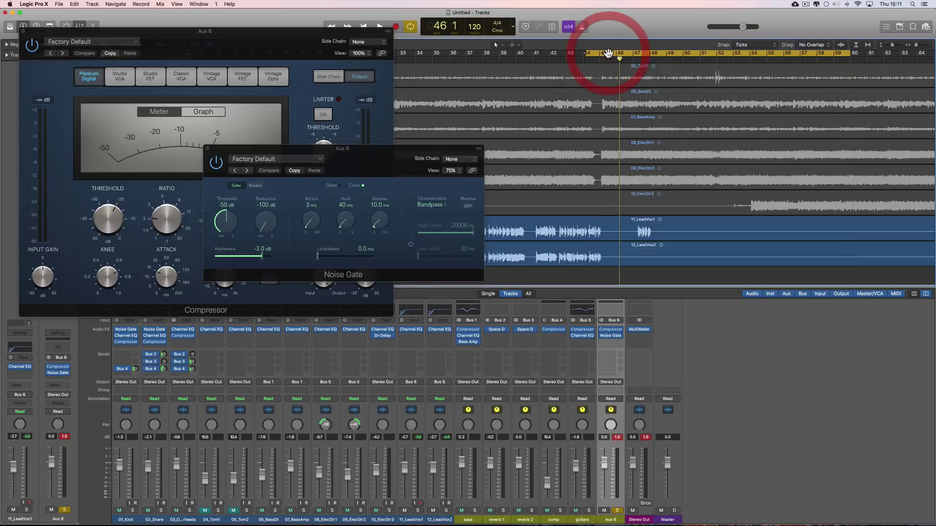
pyautogui.press('space')
pyautogui.moveTo(229, 219); pyautogui.dragTo(222, 190)
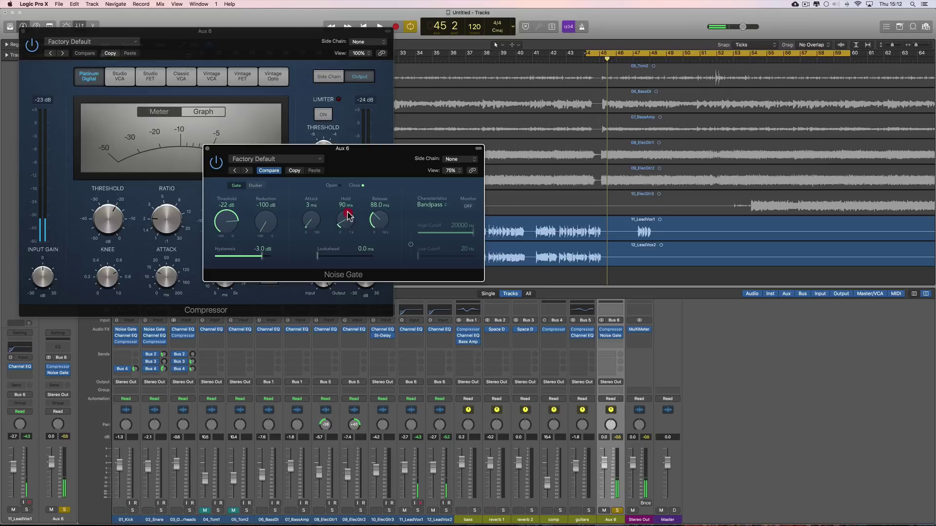
pyautogui.press('space')
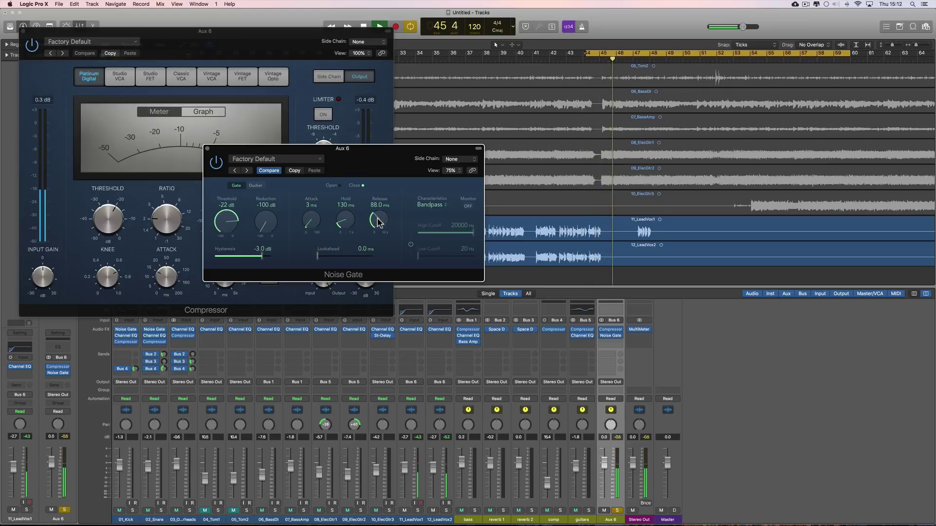
pyautogui.press('space')
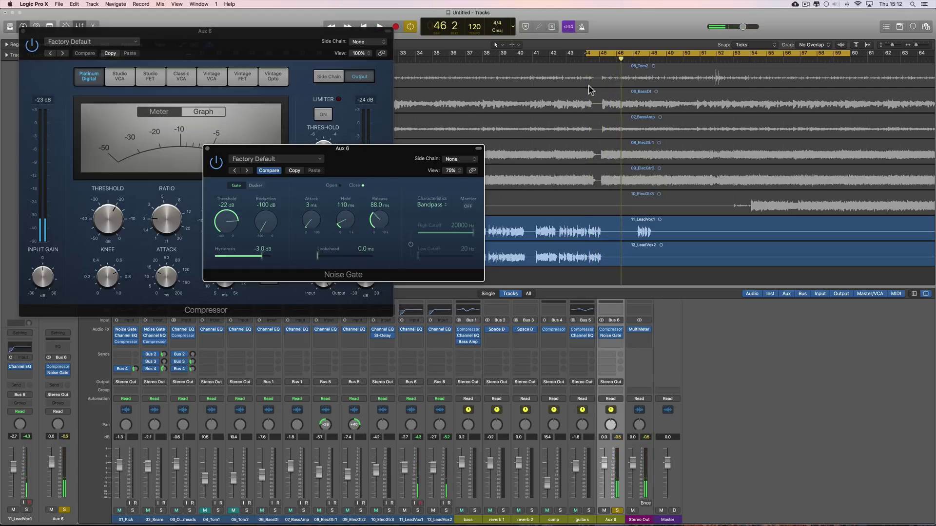
# Step: Shift the cycle range back to start at bar 37 and play the gated lead vocals, moving the Noise Gate window aside
pyautogui.click(547, 58)
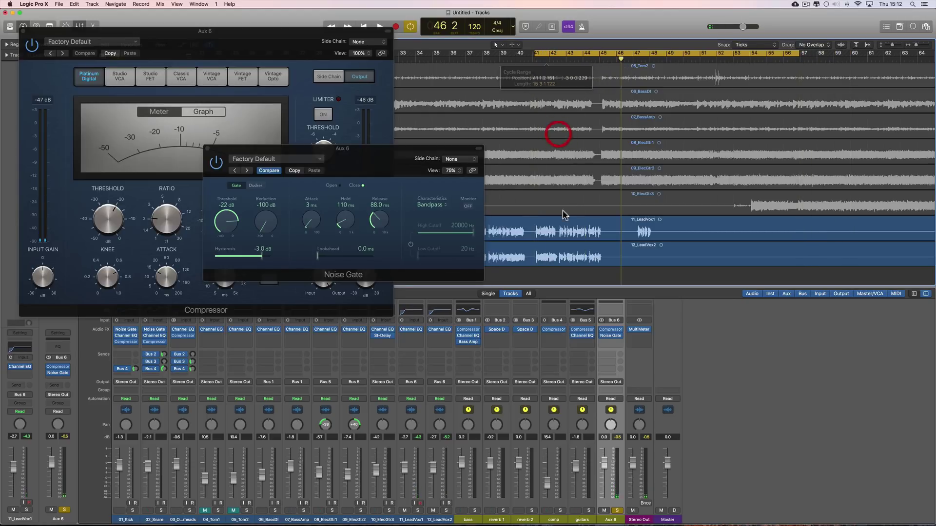
pyautogui.press('space')
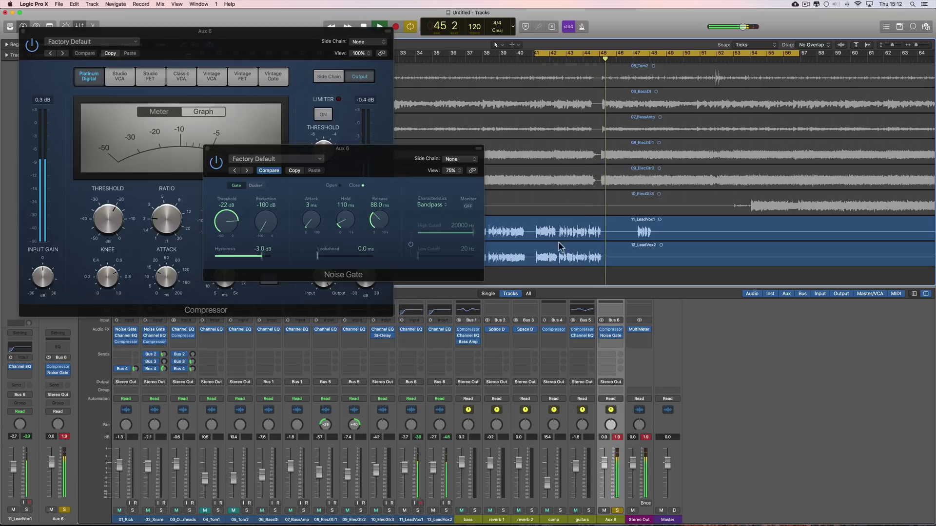
pyautogui.press('space')
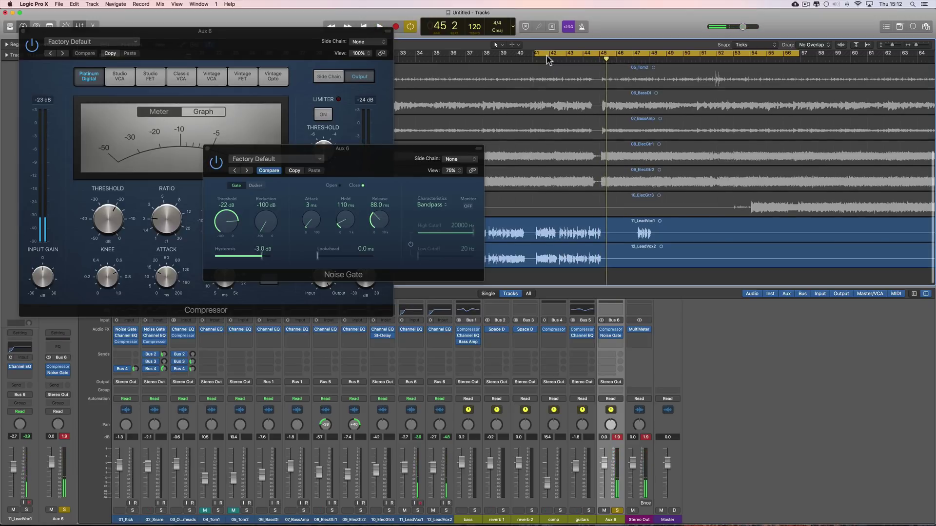
pyautogui.click(545, 51)
pyautogui.moveTo(545, 51); pyautogui.dragTo(509, 52)
pyautogui.press('space')
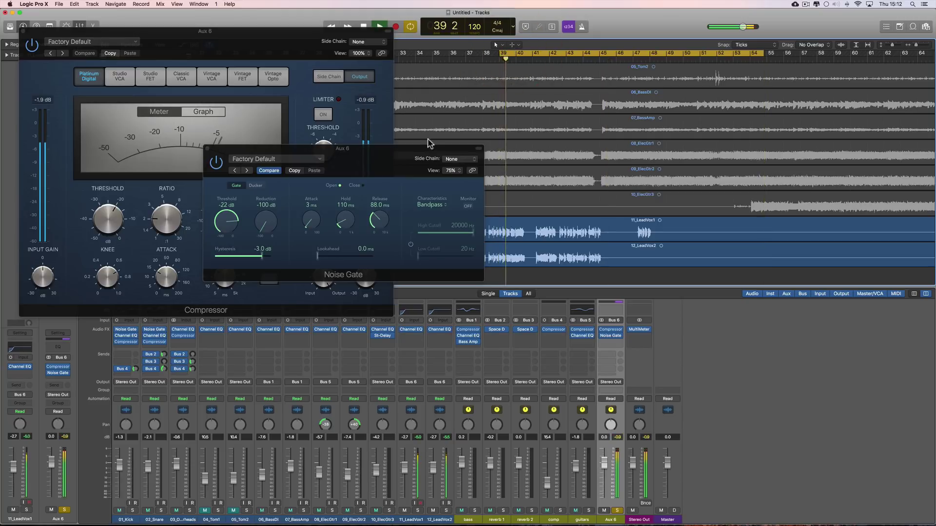
pyautogui.moveTo(412, 150); pyautogui.dragTo(354, 150)
pyautogui.press('space')
pyautogui.moveTo(521, 52); pyautogui.dragTo(486, 53)
pyautogui.press('space')
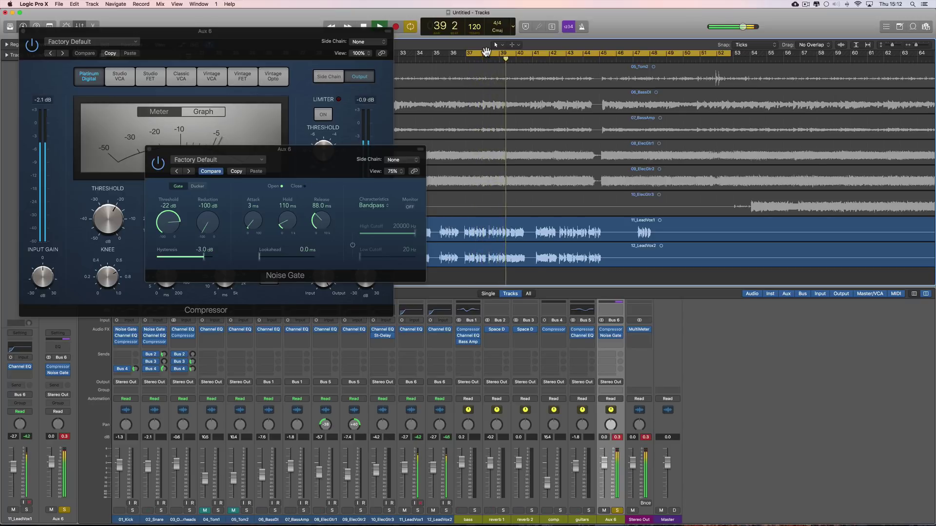
# Step: Set the Noise Gate threshold to -21 dB during playback and close the plug-in window
pyautogui.click(169, 223)
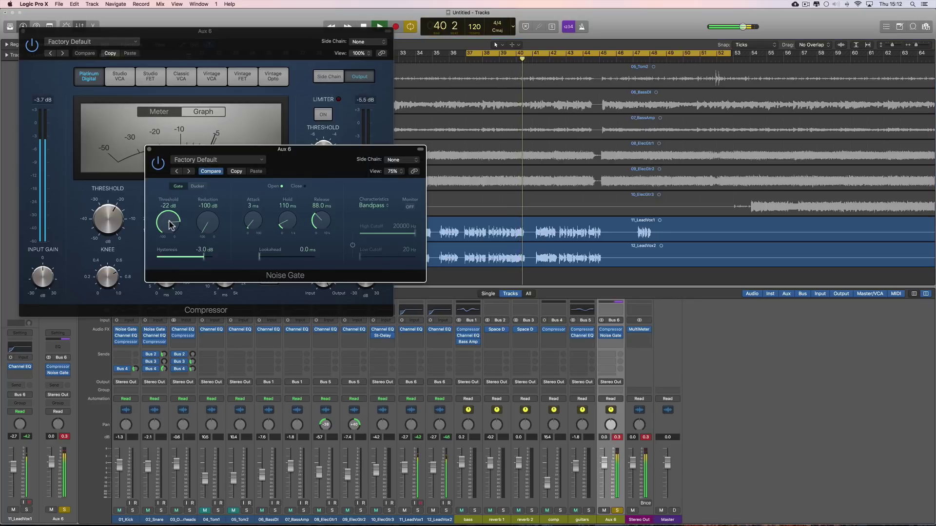
pyautogui.moveTo(169, 222); pyautogui.dragTo(169, 221)
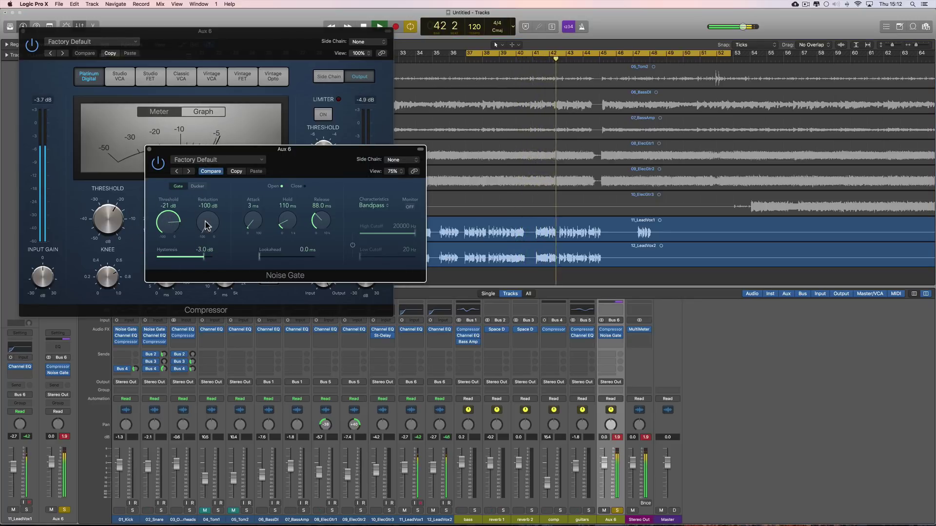
pyautogui.press('space')
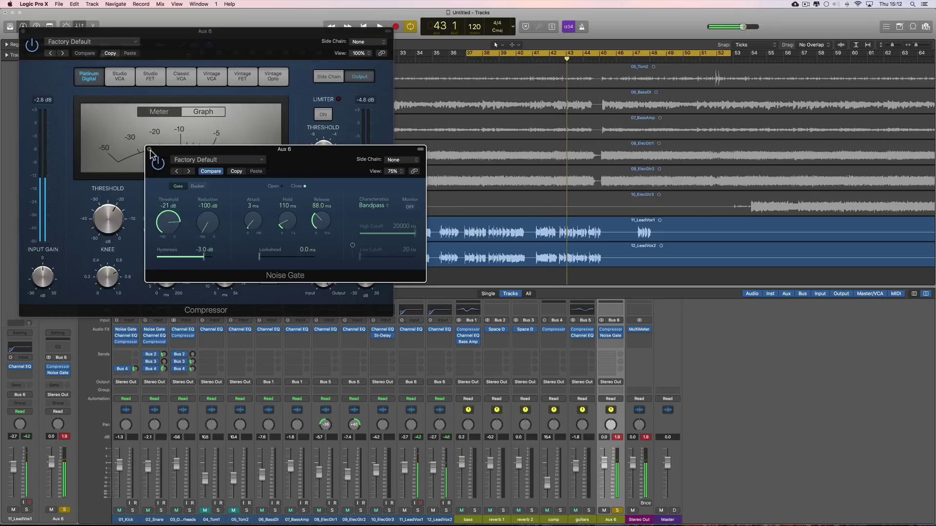
pyautogui.click(150, 149)
# Step: Load the Tube Vocal voice preset in the Aux 6 Compressor and lower its threshold slightly during playback
pyautogui.moveTo(156, 43); pyautogui.dragTo(391, 113)
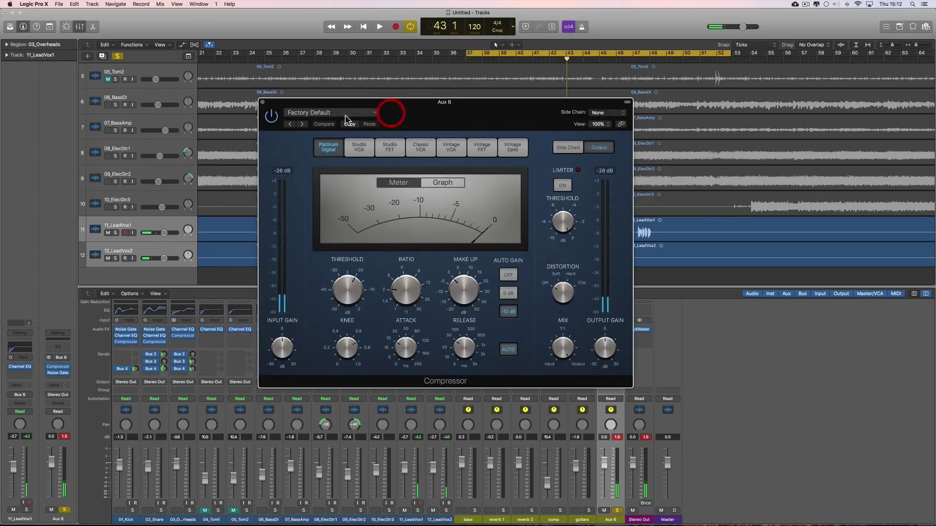
pyautogui.click(345, 115)
pyautogui.moveTo(318, 267)
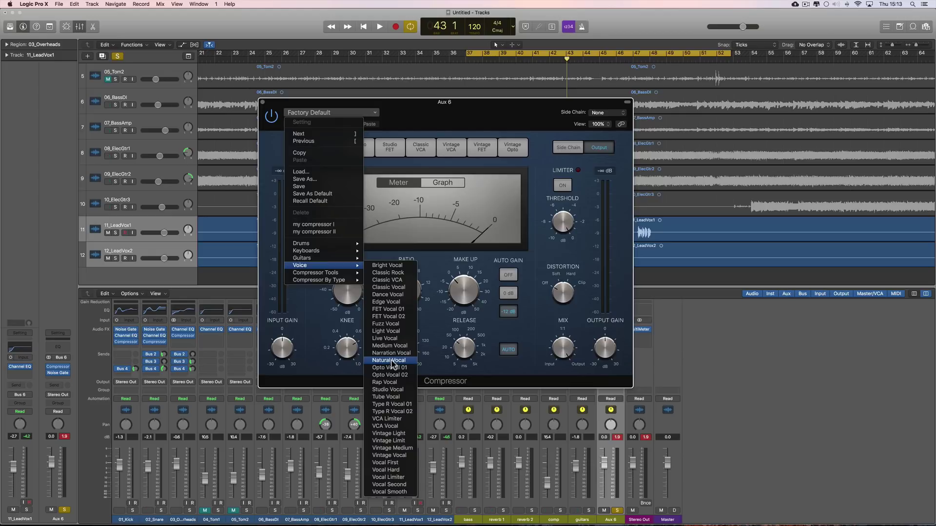
pyautogui.click(396, 398)
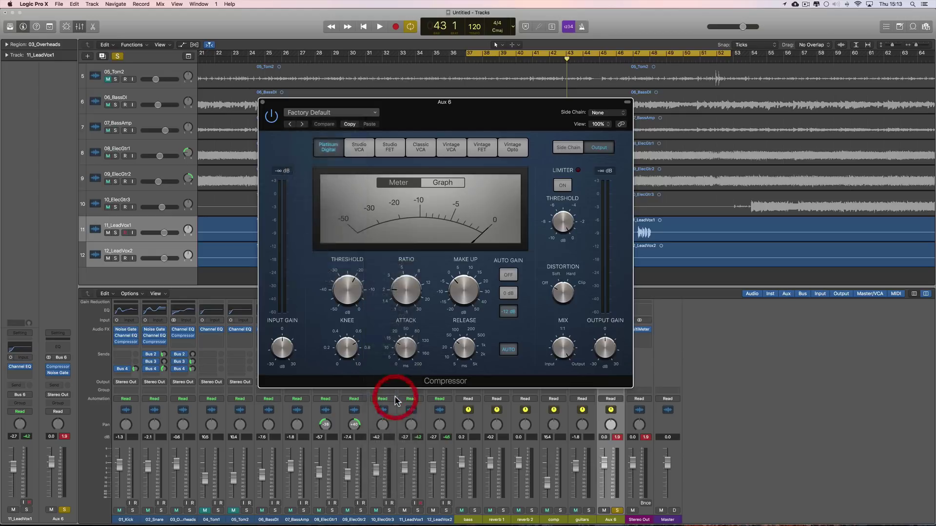
pyautogui.press('space')
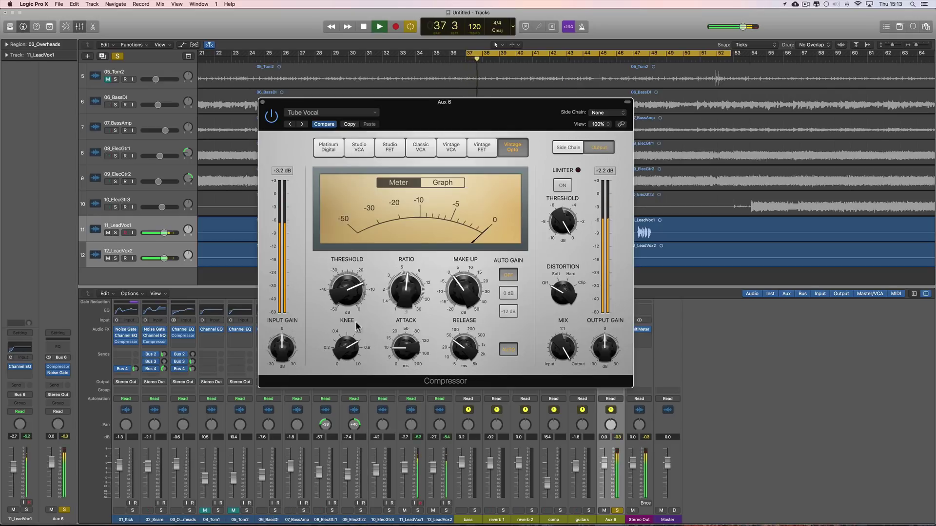
pyautogui.click(341, 299)
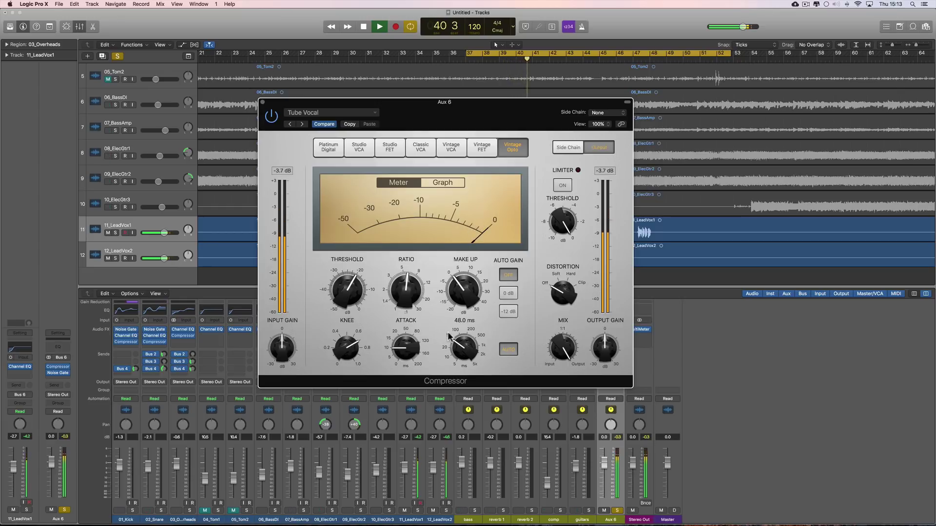
# Step: Rename the Aux 6 channel as vox, lower its fader to -0.4 dB and close the Compressor
pyautogui.moveTo(616, 461)
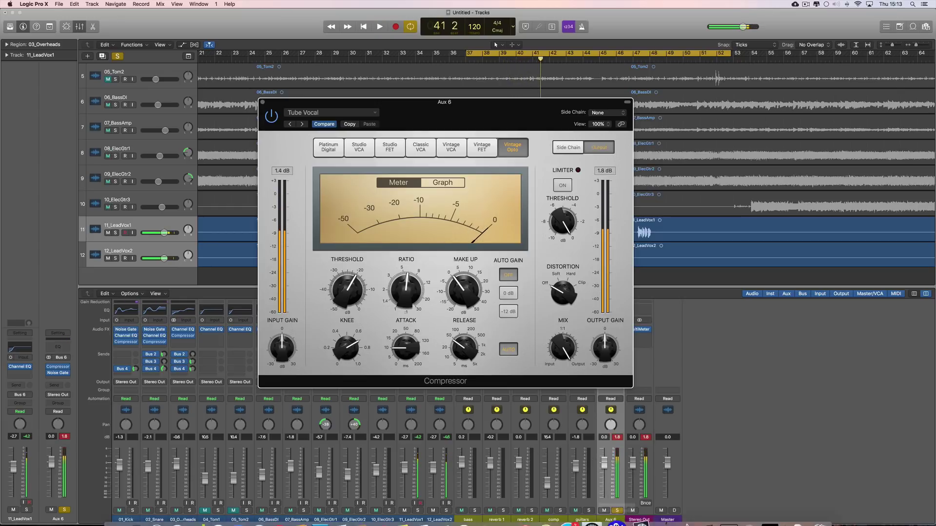
pyautogui.doubleClick(610, 520)
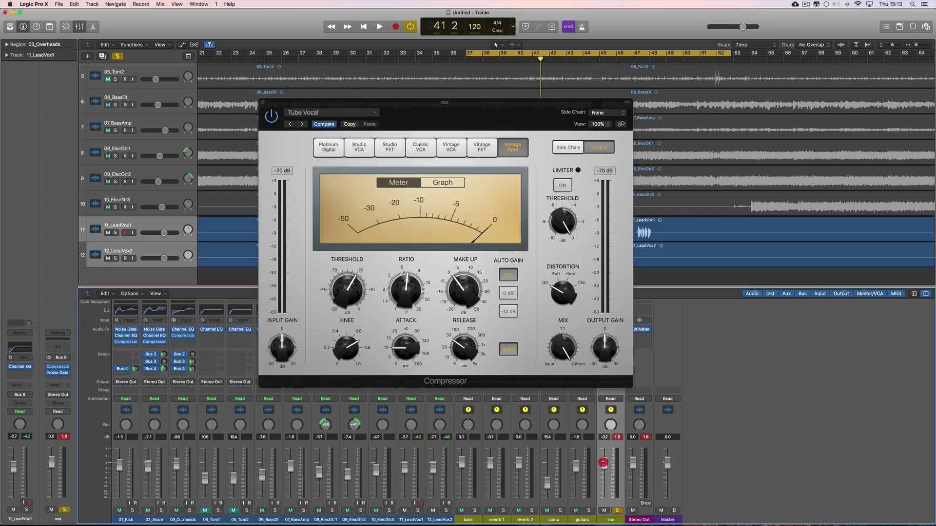
pyautogui.press('space')
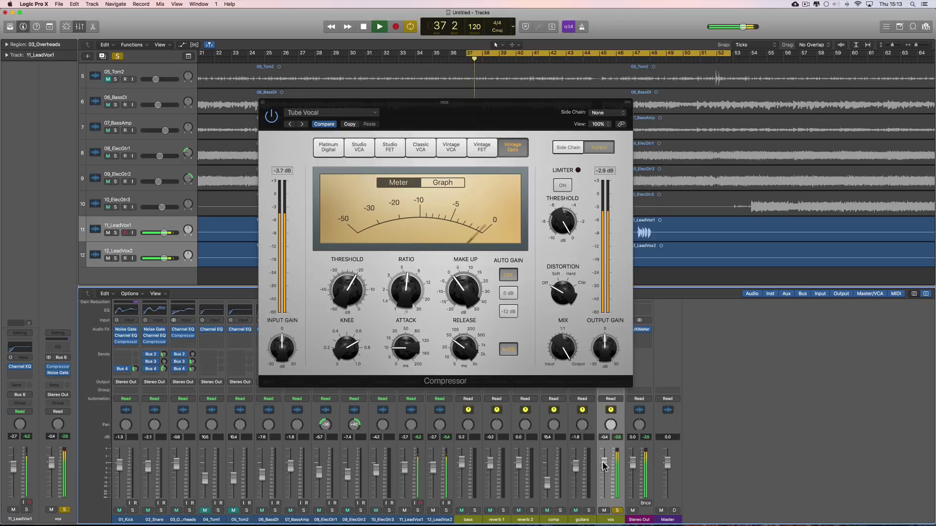
pyautogui.click(262, 102)
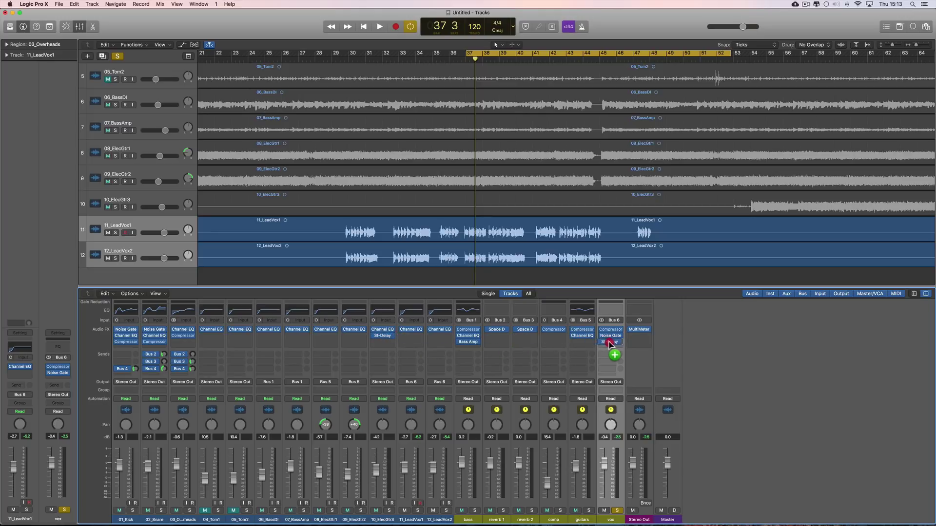
# Step: Copy the Stereo Delay from 10_ElecGtr3 to the vox channel and set its output mix to 10% left and 8% right
pyautogui.moveTo(611, 342); pyautogui.dragTo(616, 346)
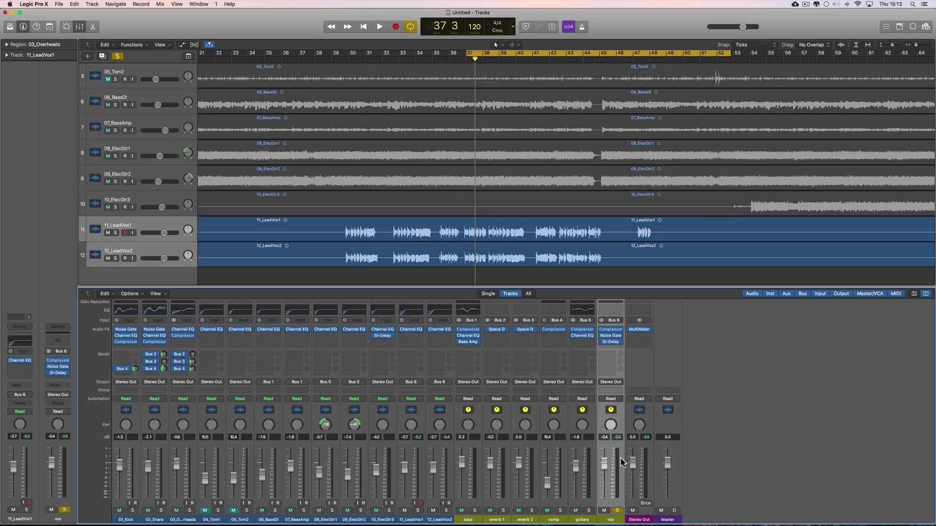
pyautogui.press('space')
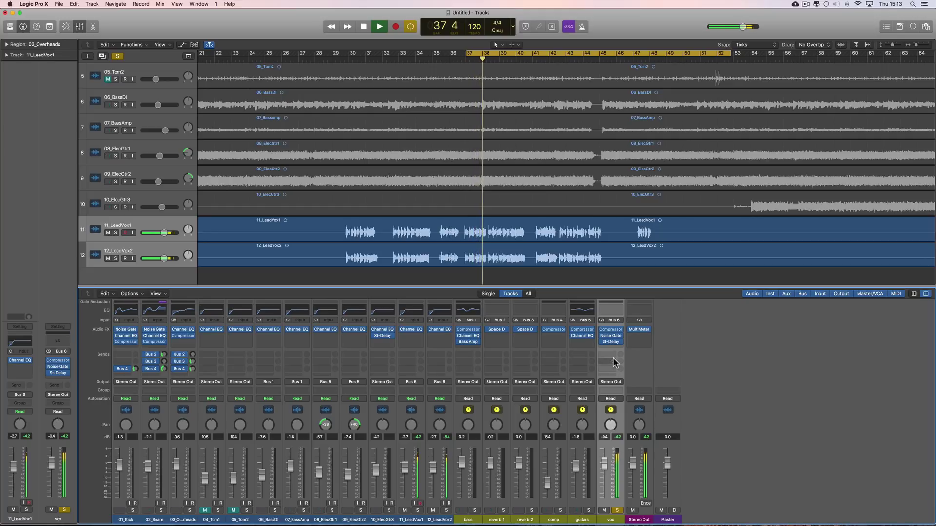
pyautogui.click(611, 342)
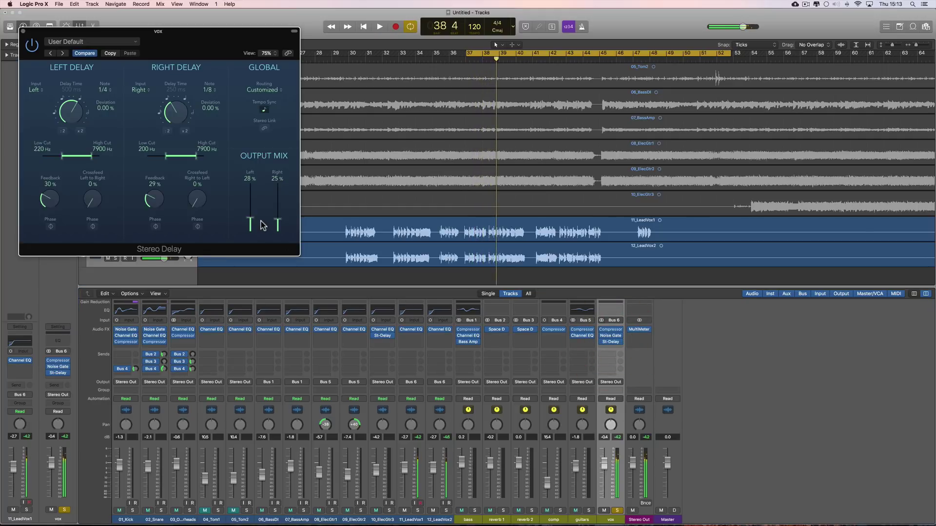
pyautogui.moveTo(278, 223)
pyautogui.mouseDown()
pyautogui.moveTo(253, 229)
pyautogui.moveTo(280, 227)
pyautogui.mouseUp()
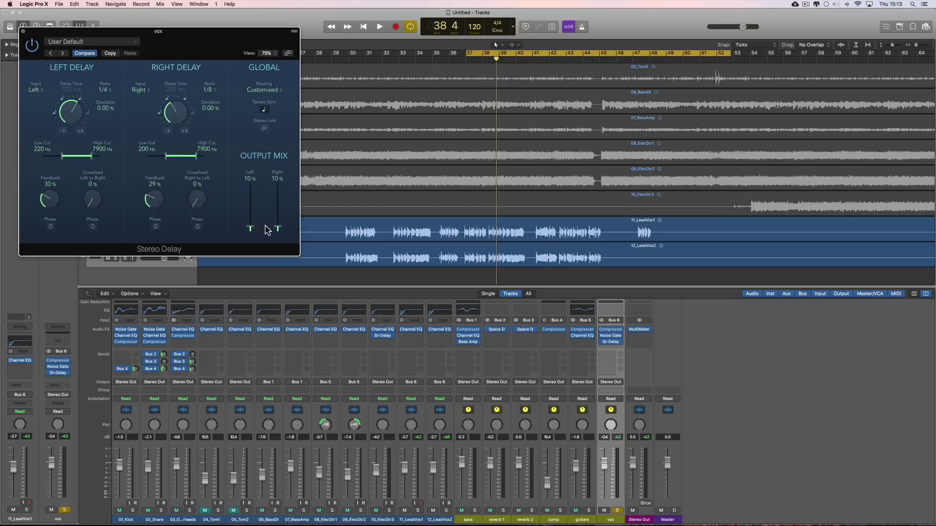
pyautogui.press('space')
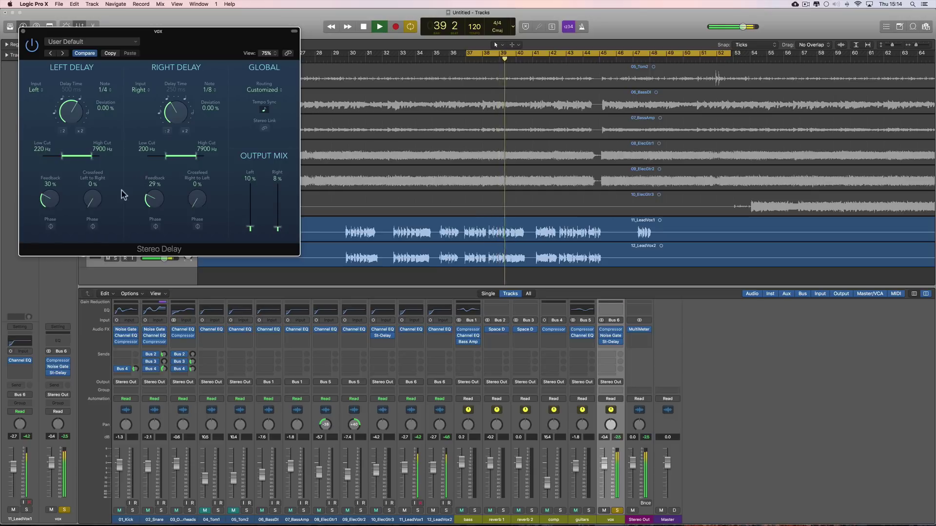
# Step: Set the vocal delay's feedback to 11% left and 12% right, and its output mix to 6% on both sides
pyautogui.moveTo(48, 199); pyautogui.dragTo(49, 205)
pyautogui.moveTo(142, 207)
pyautogui.mouseDown()
pyautogui.moveTo(151, 205)
pyautogui.moveTo(50, 201)
pyautogui.moveTo(152, 207)
pyautogui.mouseUp()
pyautogui.moveTo(59, 201); pyautogui.dragTo(62, 205)
pyautogui.moveTo(147, 201); pyautogui.dragTo(154, 206)
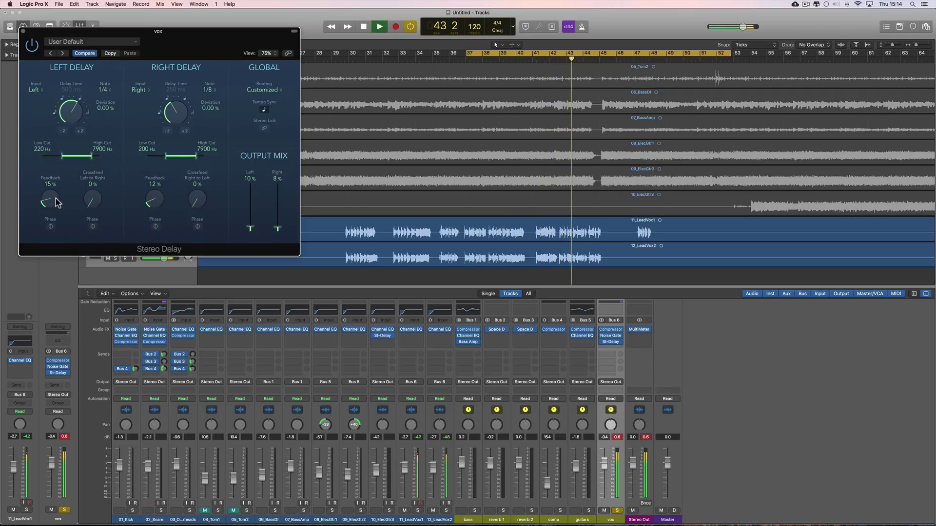
pyautogui.moveTo(57, 199); pyautogui.dragTo(59, 205)
pyautogui.moveTo(250, 227)
pyautogui.mouseDown()
pyautogui.moveTo(282, 230)
pyautogui.moveTo(251, 228)
pyautogui.mouseUp()
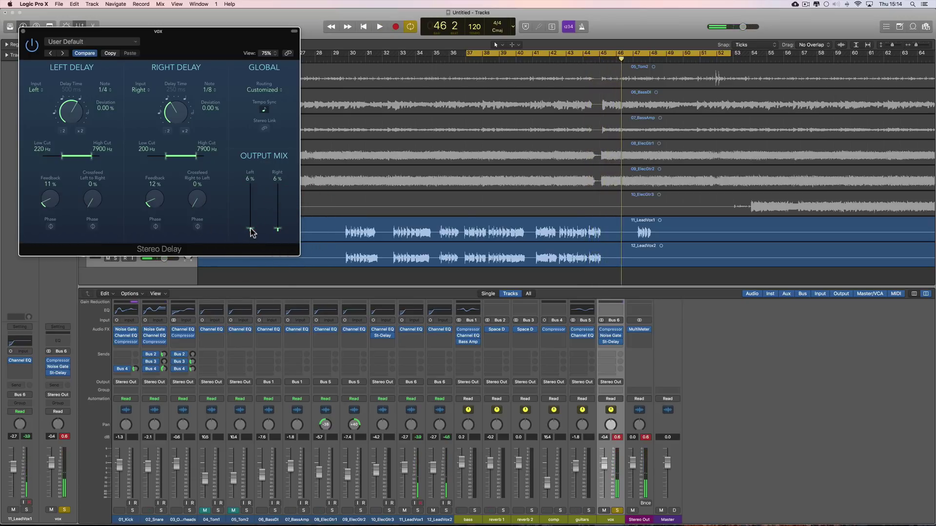
pyautogui.press('space')
# Step: Lower the vocal delay's feedback to 4% left and 6% right while playing the vocals
pyautogui.press('space')
pyautogui.moveTo(58, 201); pyautogui.dragTo(54, 207)
pyautogui.moveTo(149, 204); pyautogui.dragTo(145, 206)
pyautogui.click(57, 200)
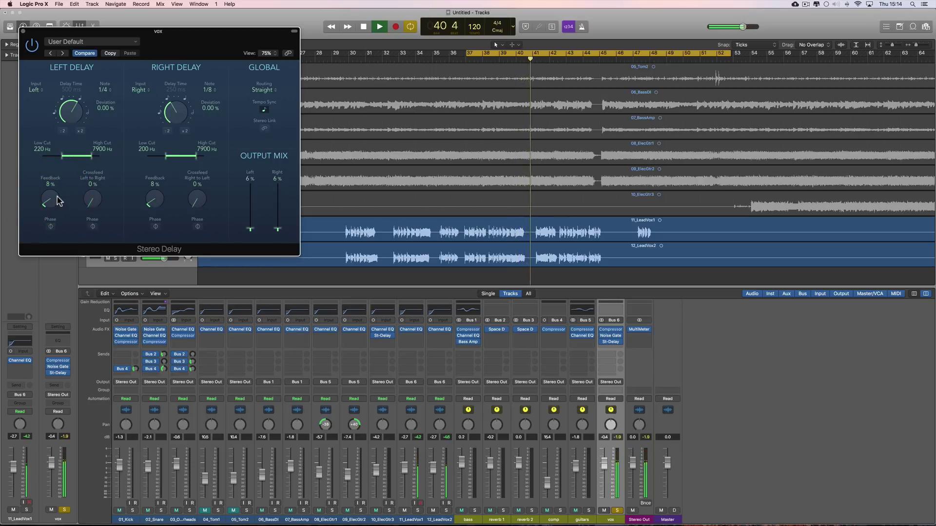
pyautogui.press('space')
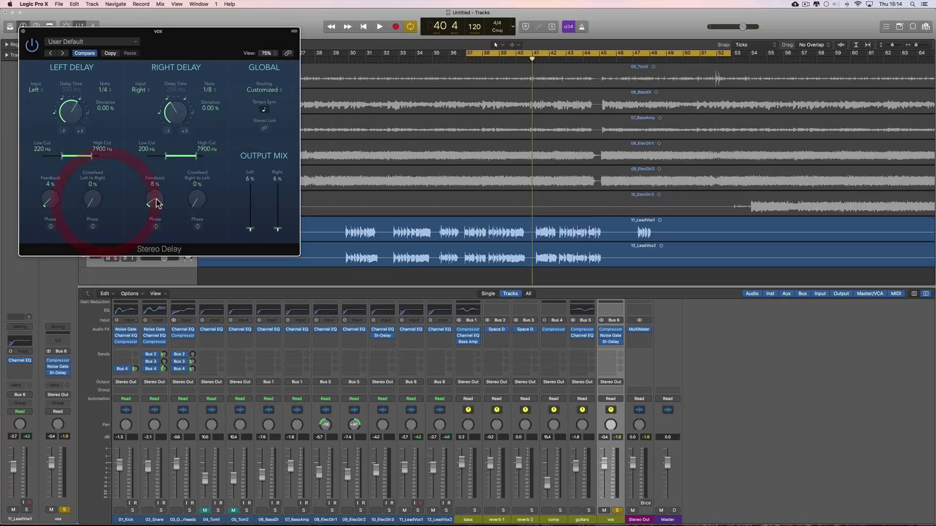
# Step: Set both delays to 110 Hz low cut and 8900 Hz high cut, and reduce the output mix to 4% on both sides
pyautogui.press('space')
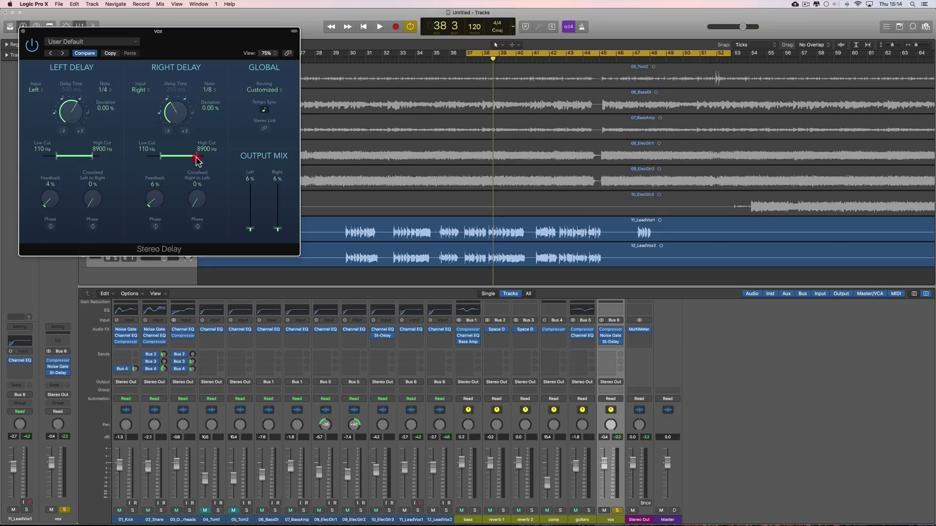
pyautogui.press('space')
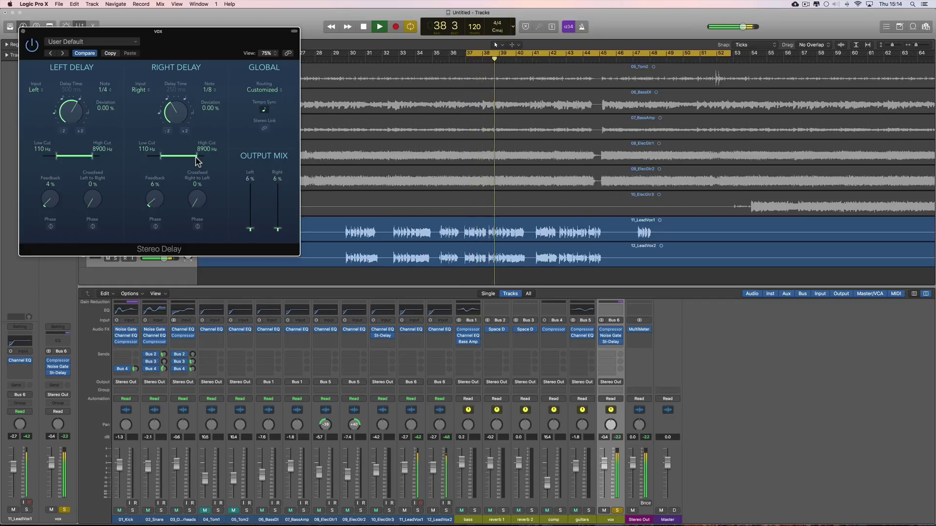
pyautogui.click(252, 230)
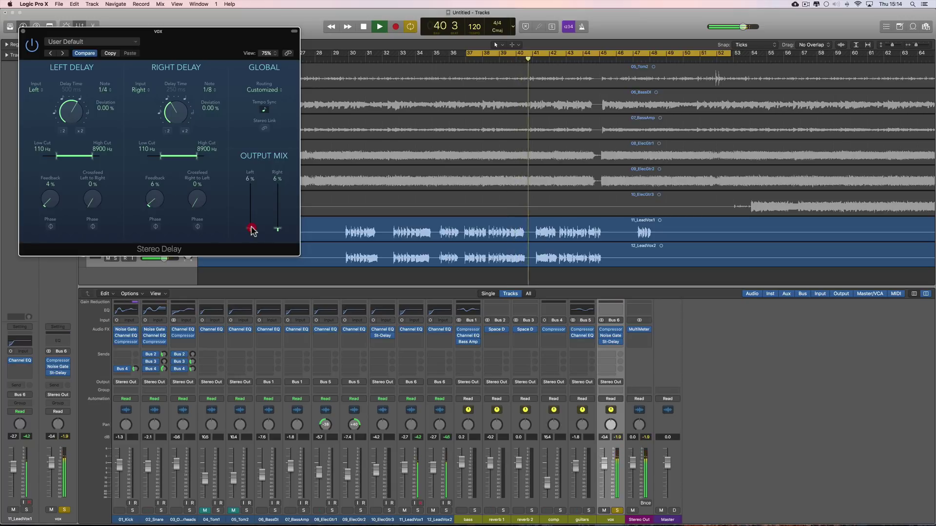
pyautogui.press('space')
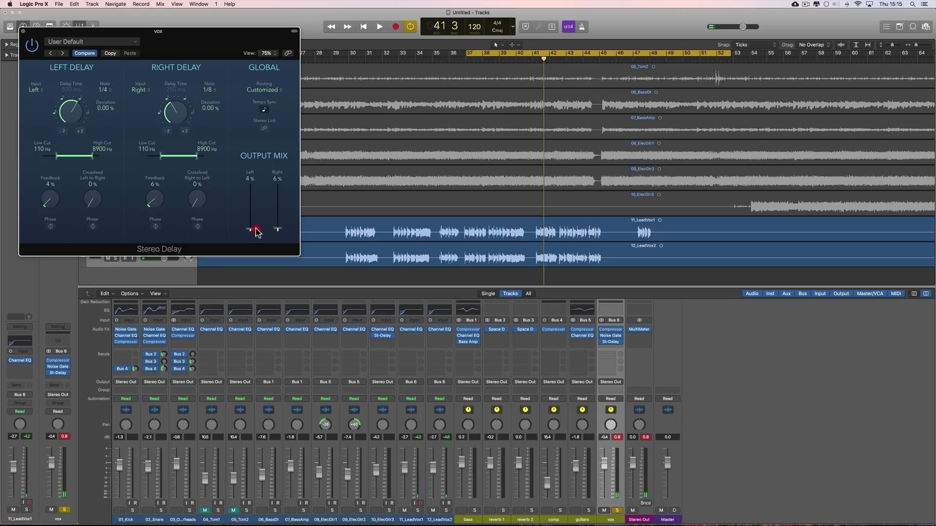
pyautogui.click(278, 230)
pyautogui.press('space')
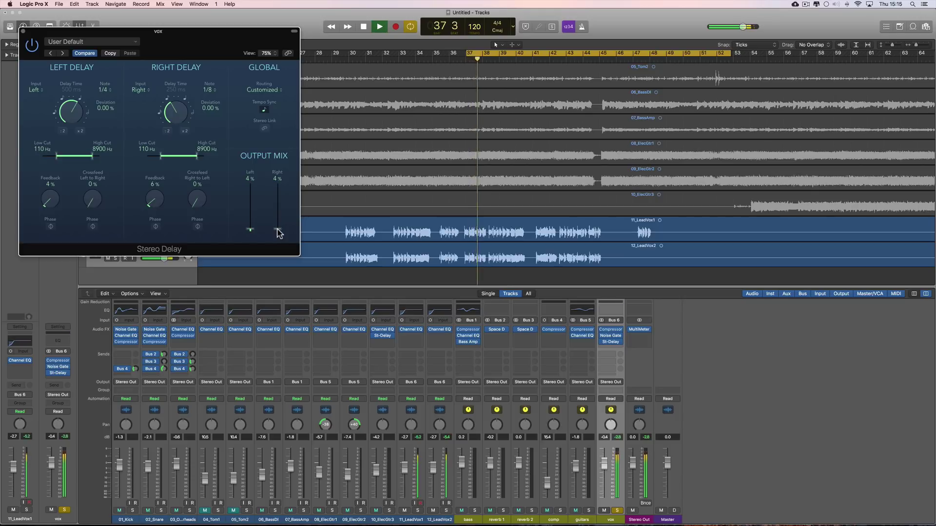
# Step: Unsolo the vox bus and play it back within the full mix
pyautogui.press('space')
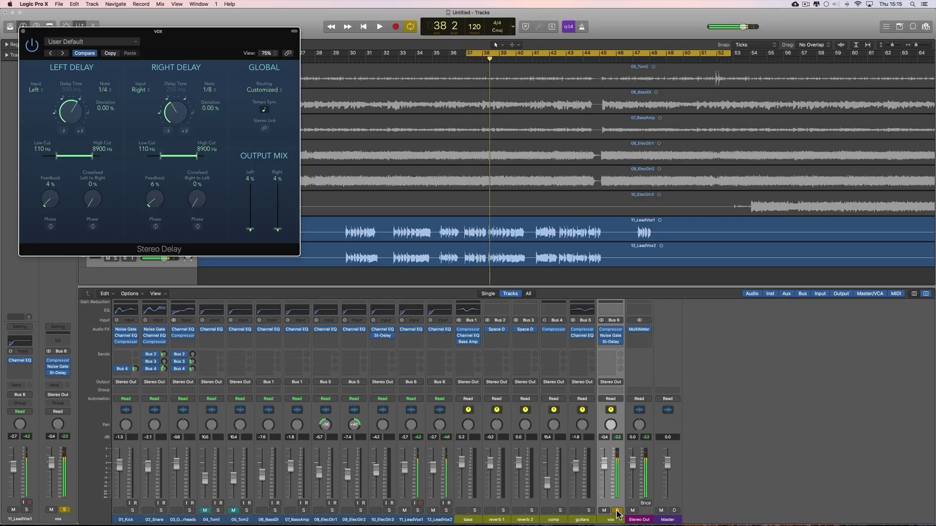
pyautogui.click(618, 510)
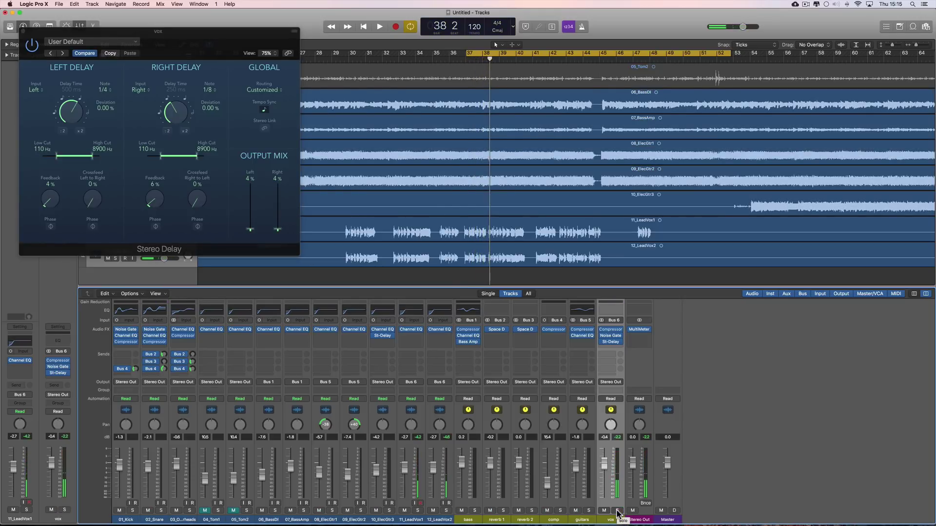
pyautogui.press('space')
pyautogui.click(603, 463)
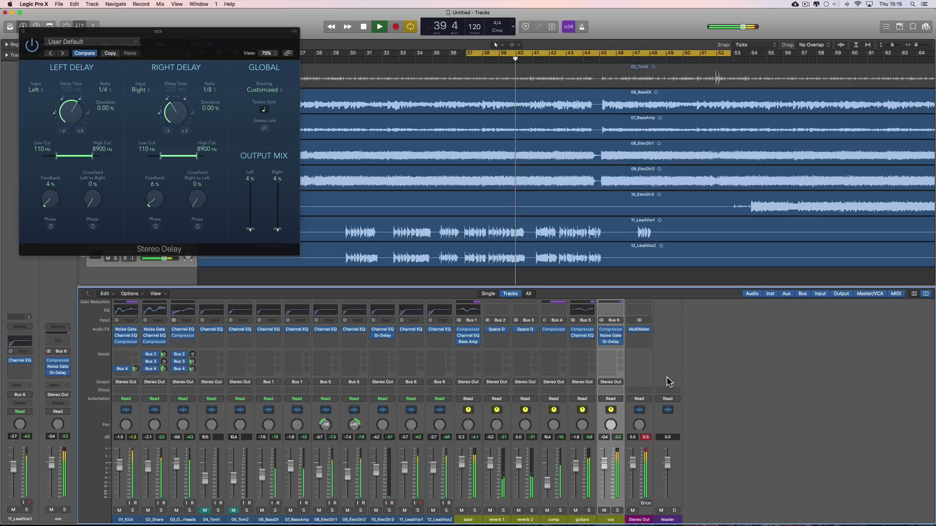
# Step: Add a Channel EQ to the vox bus, boosting 2700 Hz by 1.5 dB and 340 Hz by 6 dB with a Q of 0.75
pyautogui.click(611, 314)
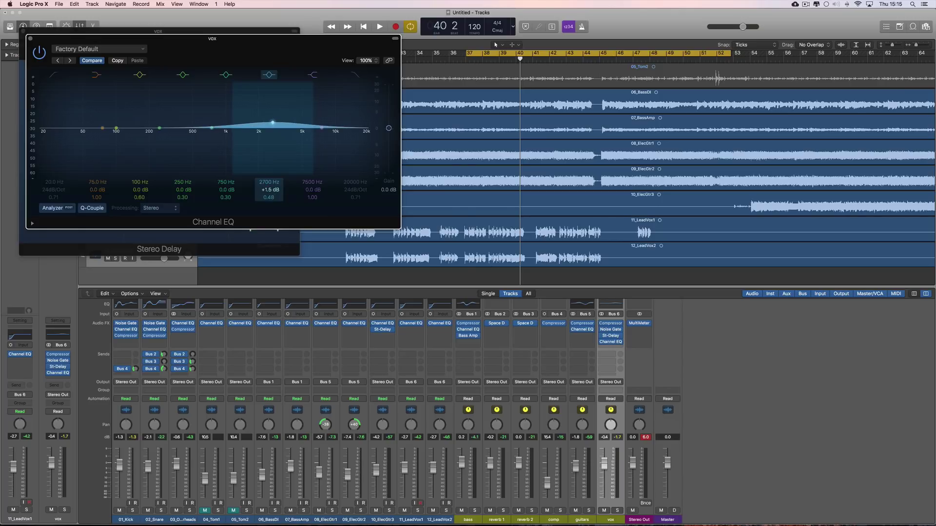
pyautogui.press('space')
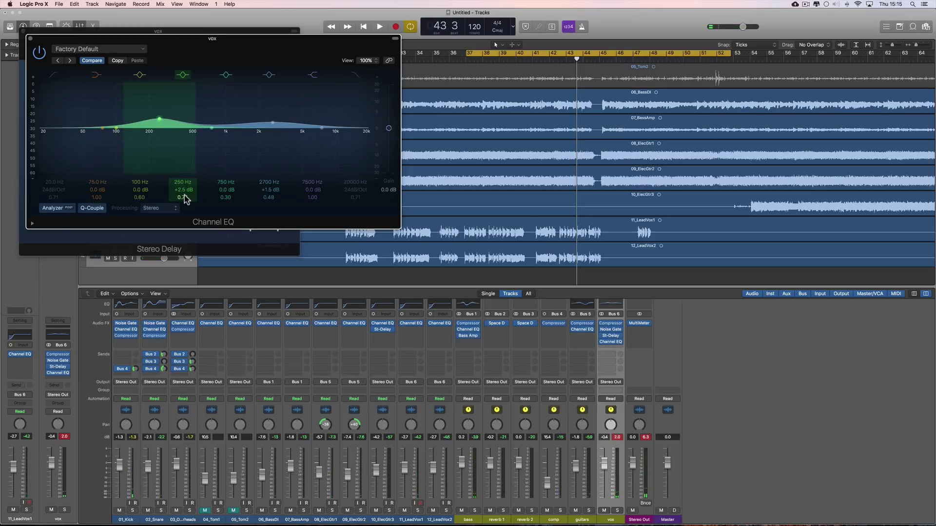
pyautogui.press('space')
pyautogui.scroll(5, 183, 190)
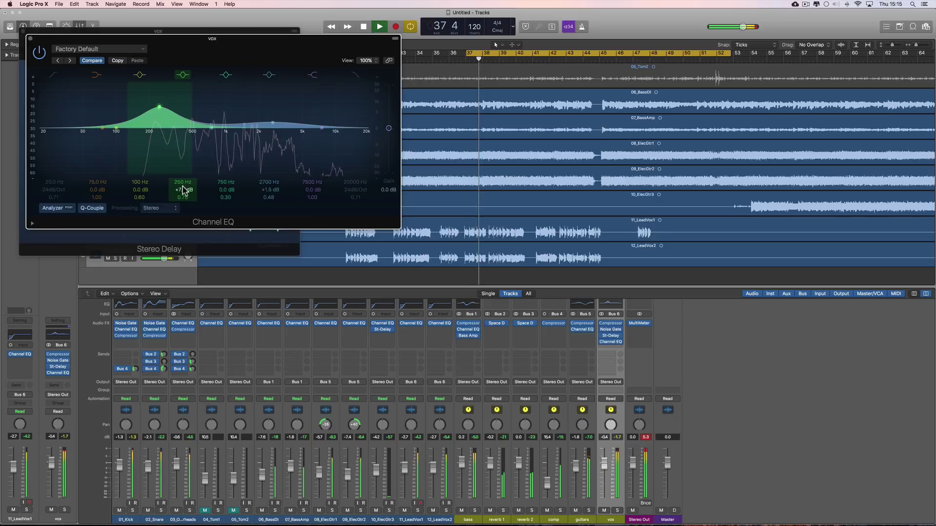
pyautogui.moveTo(183, 184); pyautogui.dragTo(183, 166)
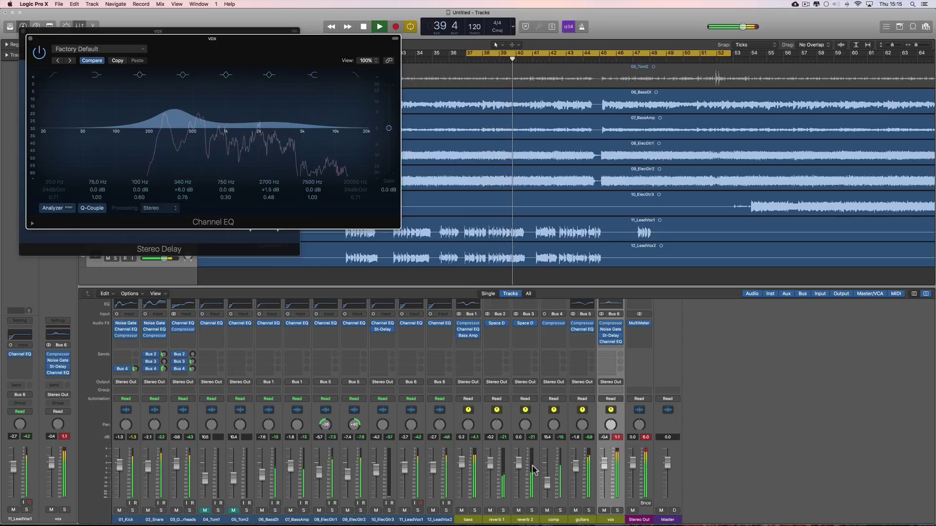
# Step: Solo the vox bus and compare its sound with the 340 Hz EQ band bypassed and active
pyautogui.click(617, 510)
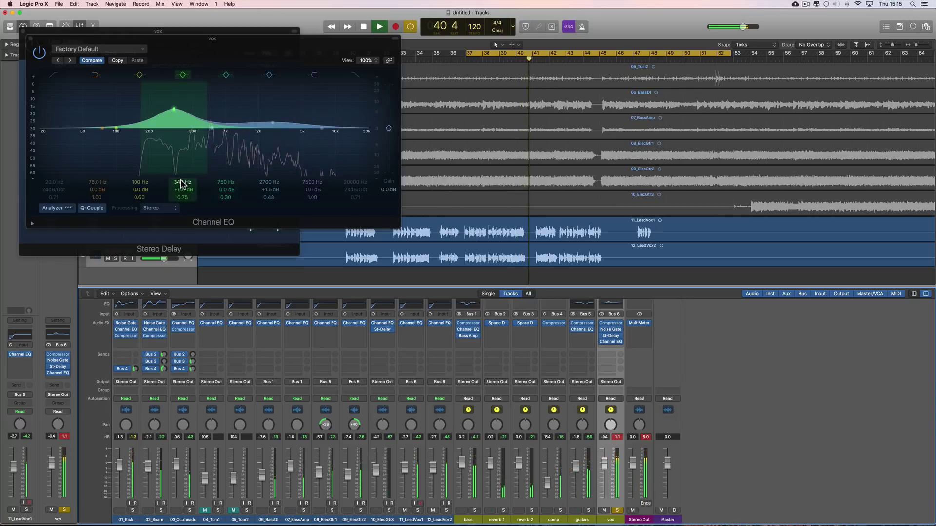
pyautogui.click(184, 75)
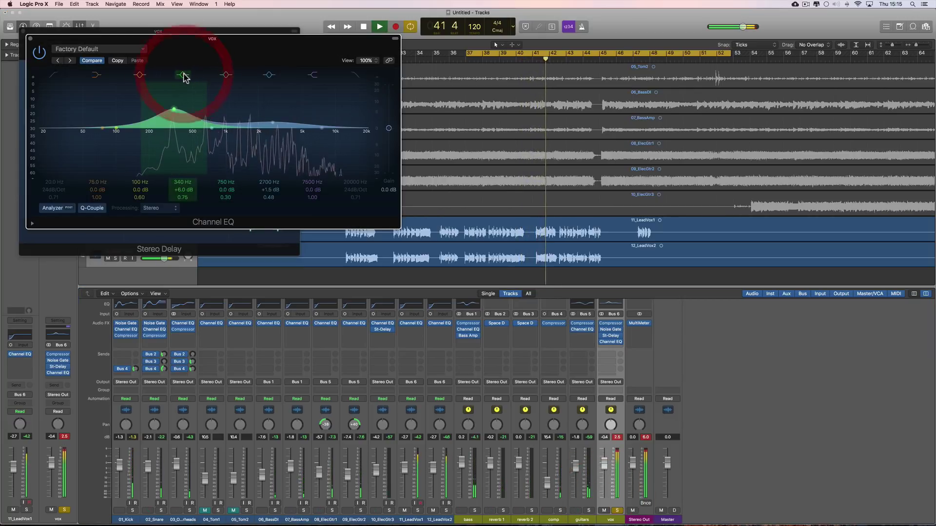
pyautogui.click(180, 76)
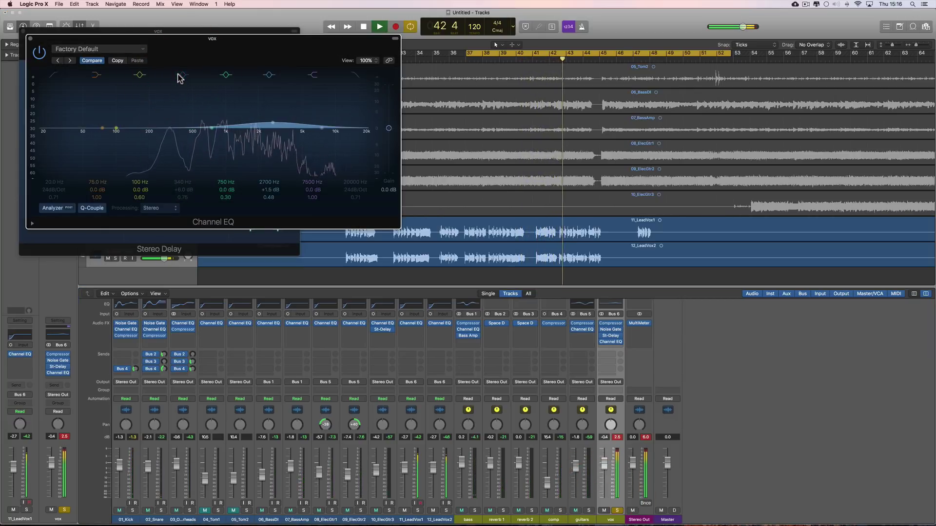
pyautogui.click(179, 76)
pyautogui.click(180, 76)
pyautogui.click(179, 76)
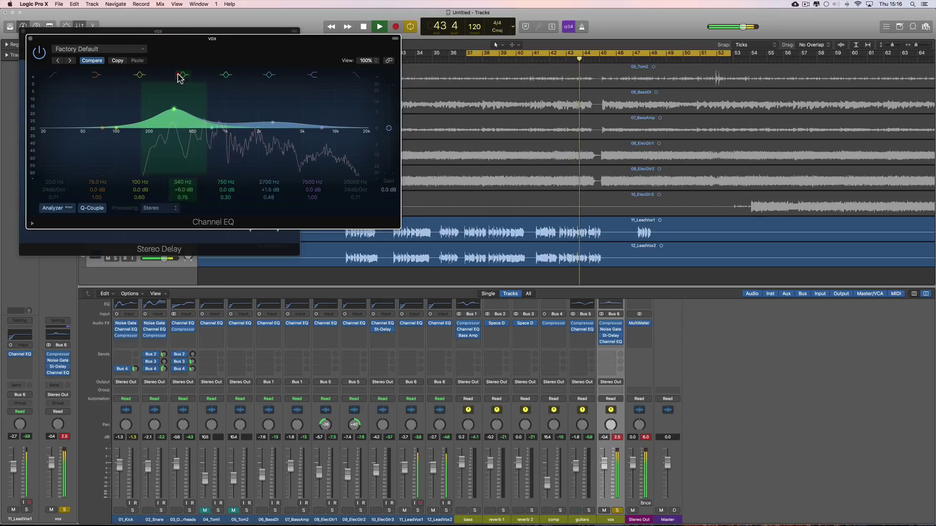
# Step: Move the low-mid EQ band to 300 Hz with a Q of 0.93 and compare it against bypass
pyautogui.moveTo(179, 183); pyautogui.dragTo(182, 200)
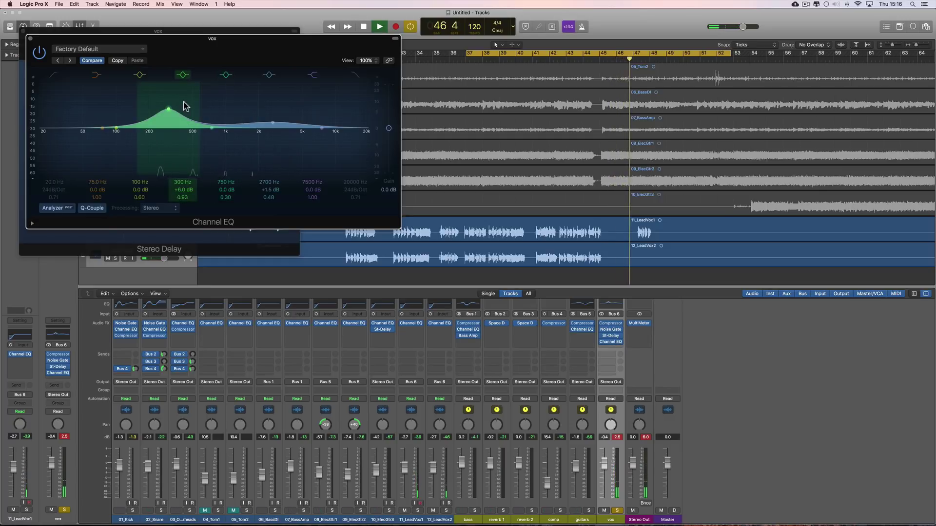
pyautogui.click(183, 76)
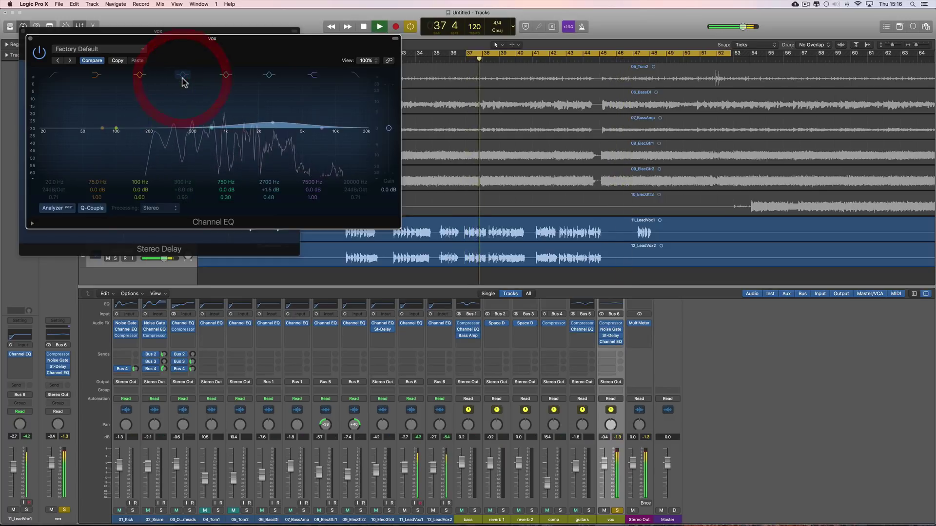
pyautogui.click(183, 76)
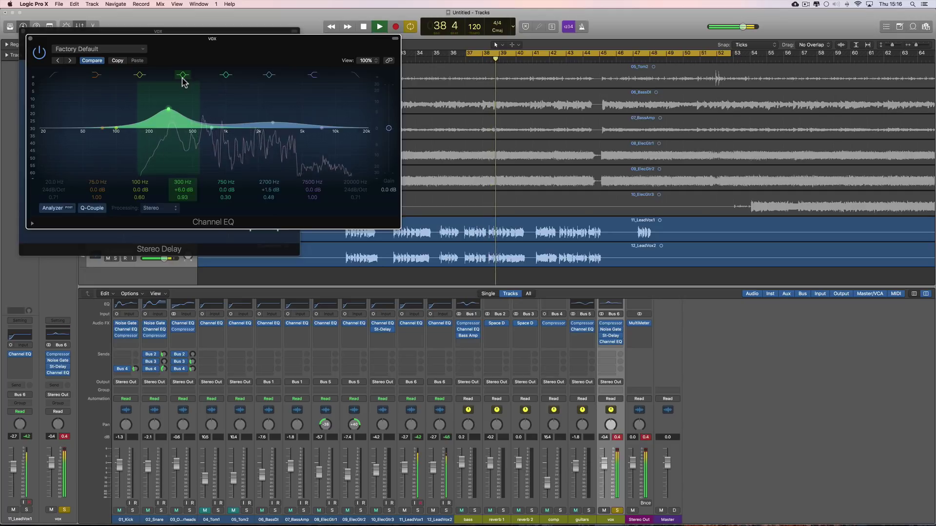
pyautogui.click(182, 76)
pyautogui.click(182, 76)
# Step: Lower the 300 Hz boost to 4.5 dB and set the 2700 Hz band to +2.5 dB, Q 1.20, auditioning it around 3450 Hz and 2000 Hz
pyautogui.press('space')
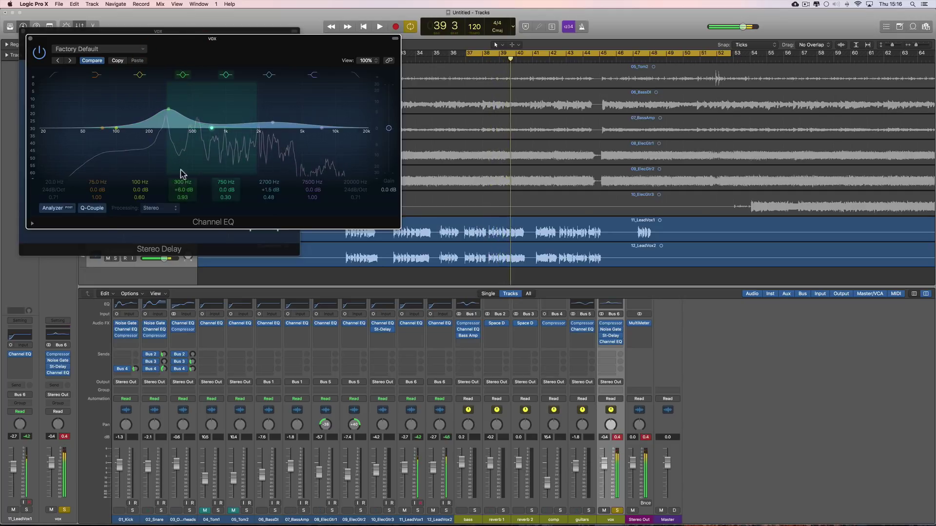
pyautogui.press('space')
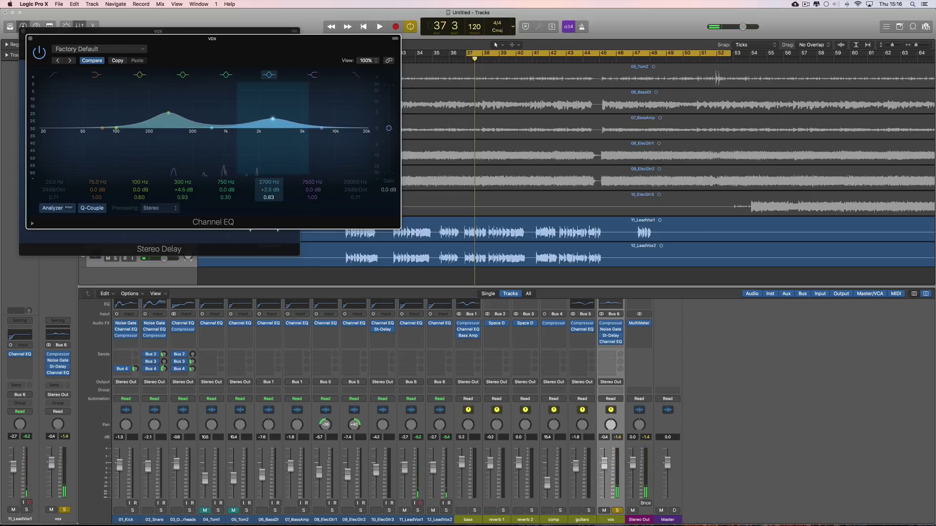
pyautogui.click(265, 183)
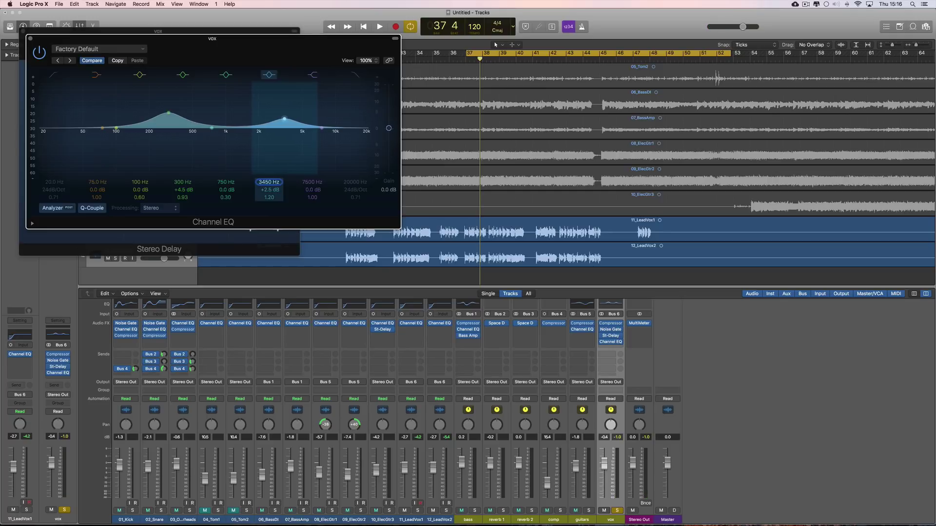
pyautogui.press('space')
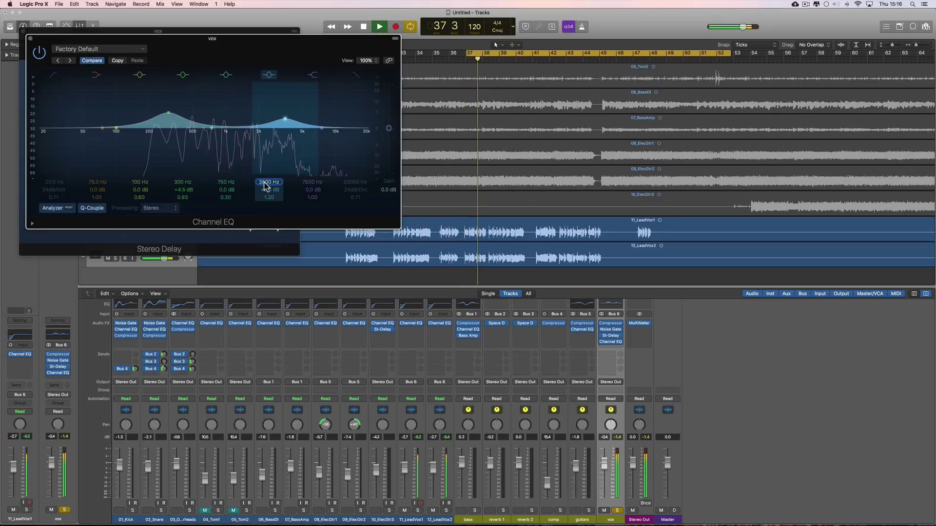
pyautogui.press('space')
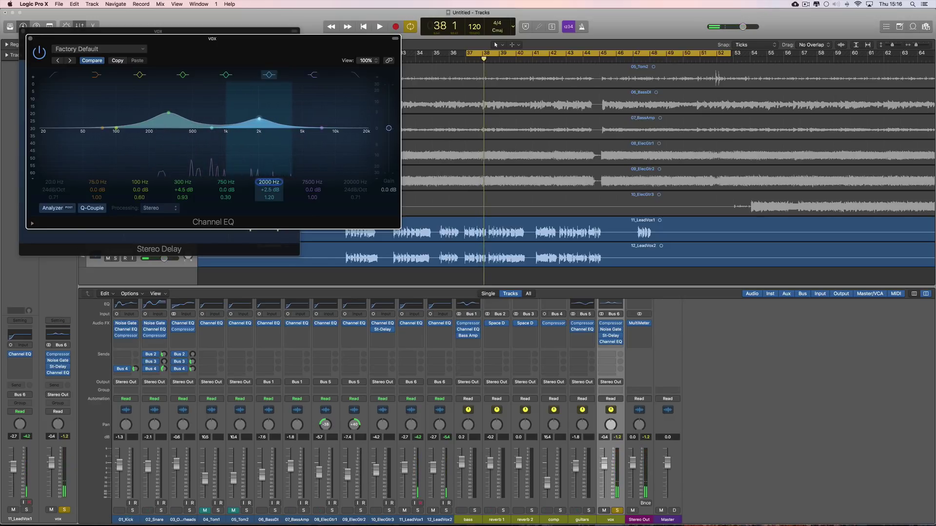
pyautogui.press('space')
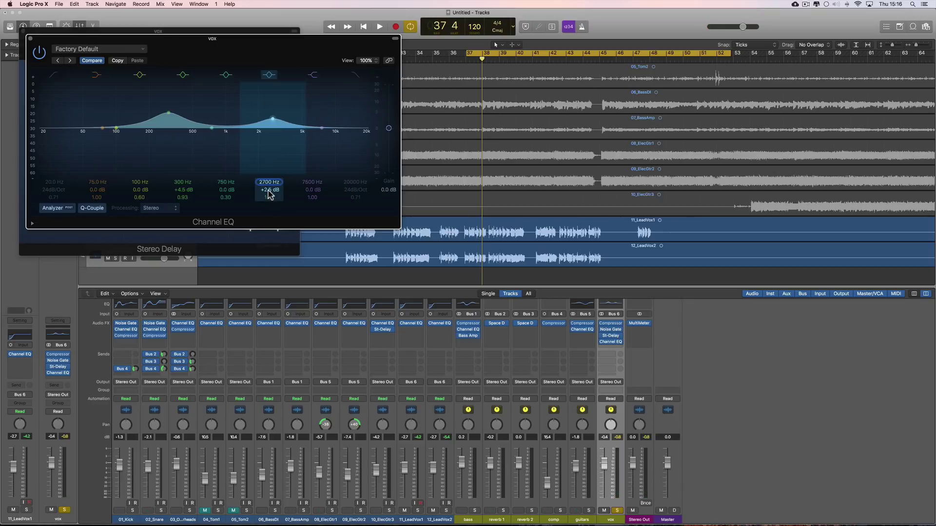
# Step: Reduce the 2700 Hz boost to 2 dB and set the high shelf to +2.5 dB at 5500 Hz
pyautogui.press('space')
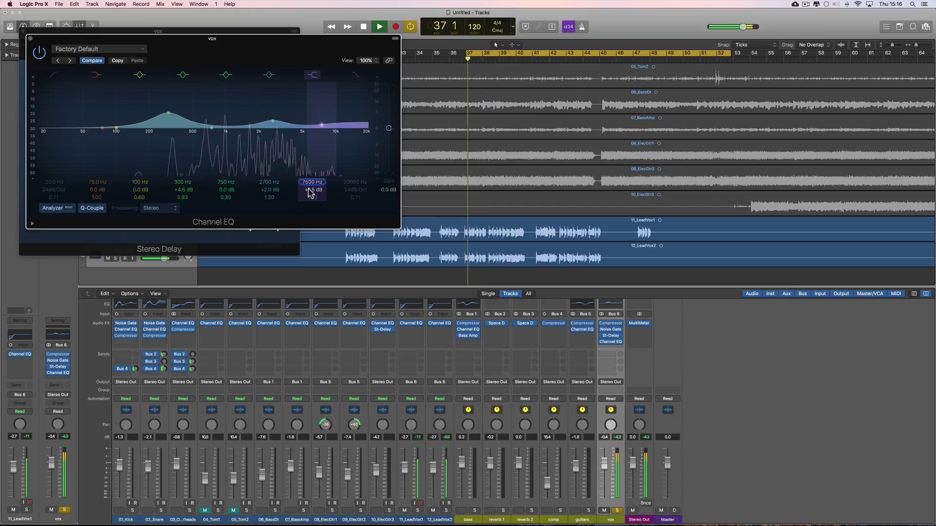
pyautogui.moveTo(322, 124); pyautogui.dragTo(322, 116)
pyautogui.moveTo(311, 190); pyautogui.dragTo(312, 192)
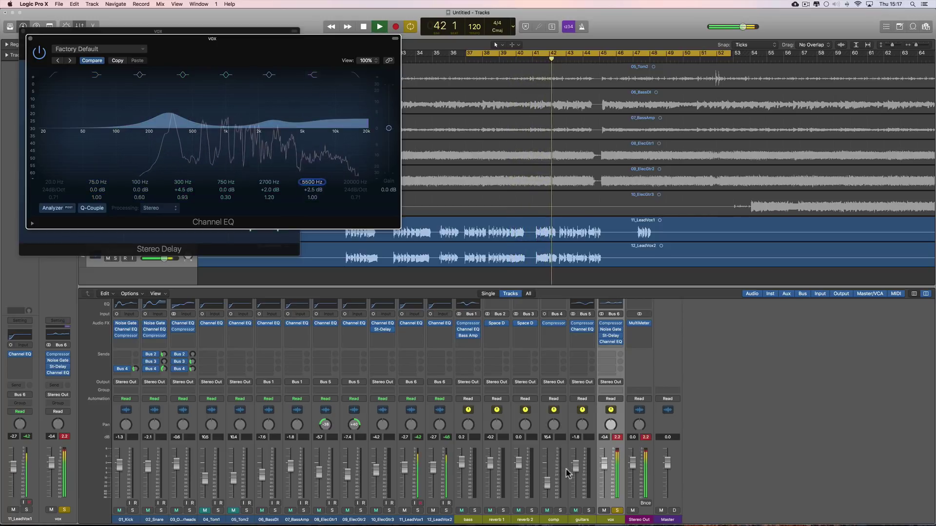
# Step: Unsolo the vox bus, lowering its fader to -1.3 dB and the 02_Snare fader to -2.7 dB
pyautogui.click(617, 511)
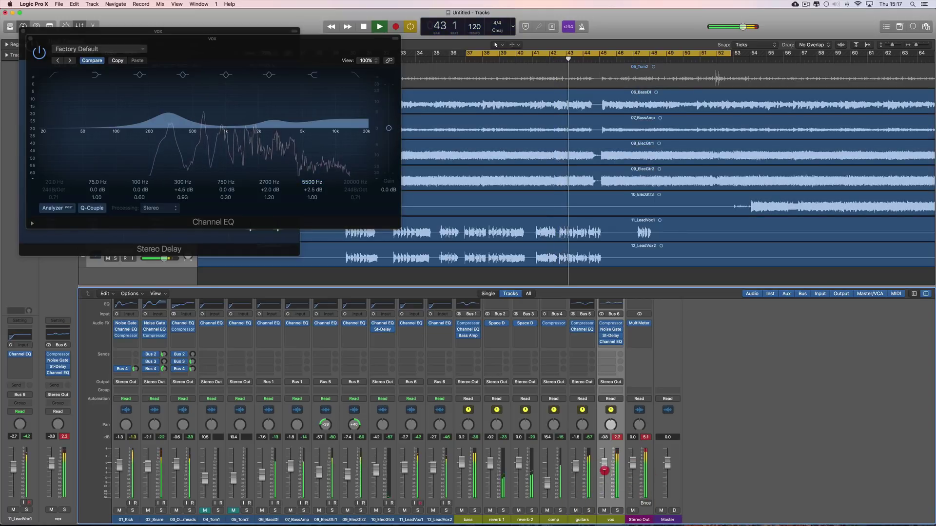
pyautogui.moveTo(605, 469); pyautogui.dragTo(604, 472)
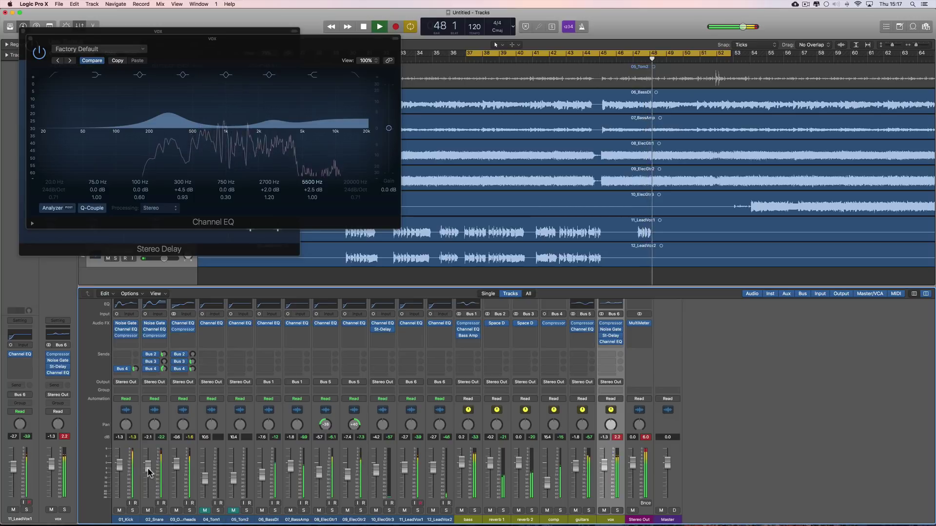
pyautogui.moveTo(147, 469); pyautogui.dragTo(149, 473)
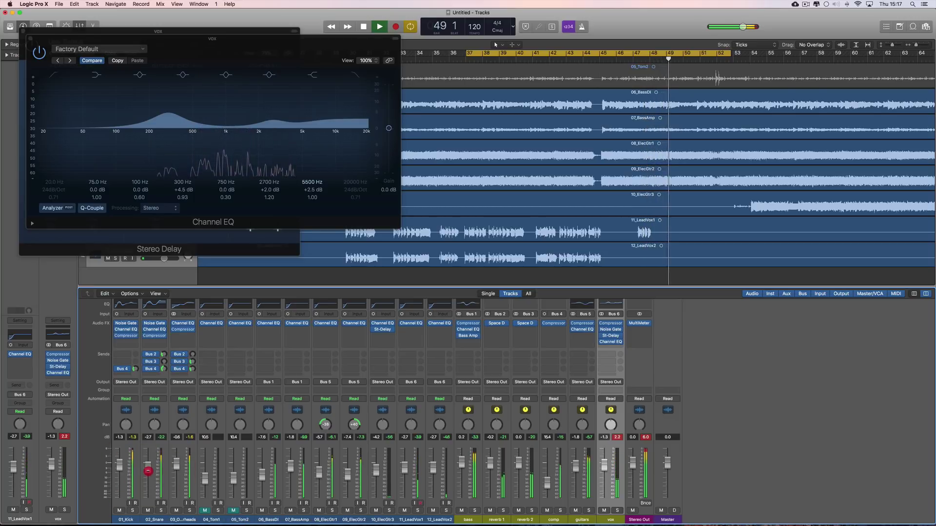
pyautogui.click(165, 370)
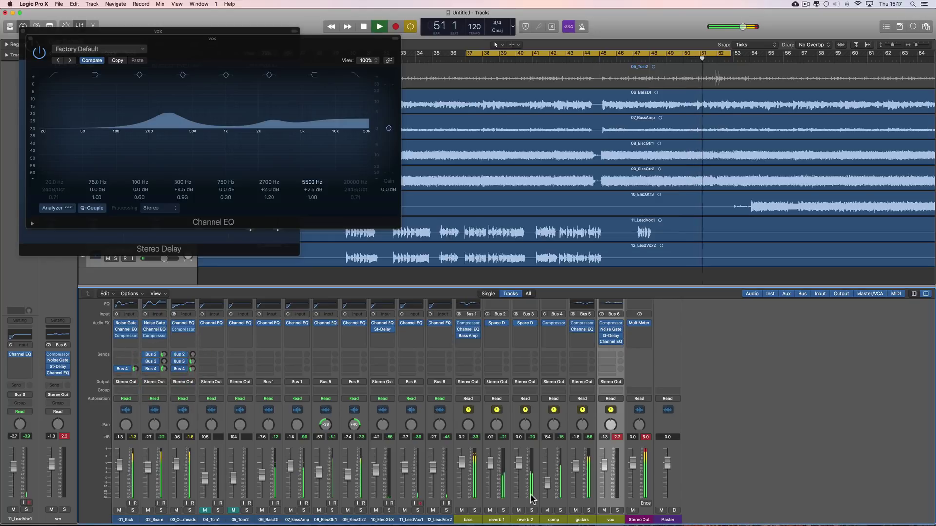
# Step: Audition the comp bus louder, return its fader to -15.8 dB, and lower the overheads to -1.0 dB
pyautogui.moveTo(547, 484); pyautogui.dragTo(547, 467)
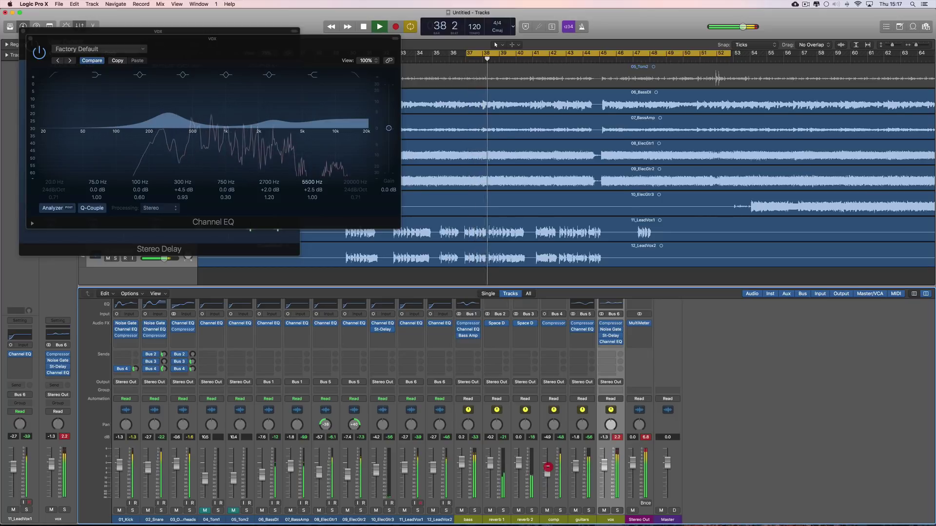
pyautogui.moveTo(548, 467); pyautogui.dragTo(547, 483)
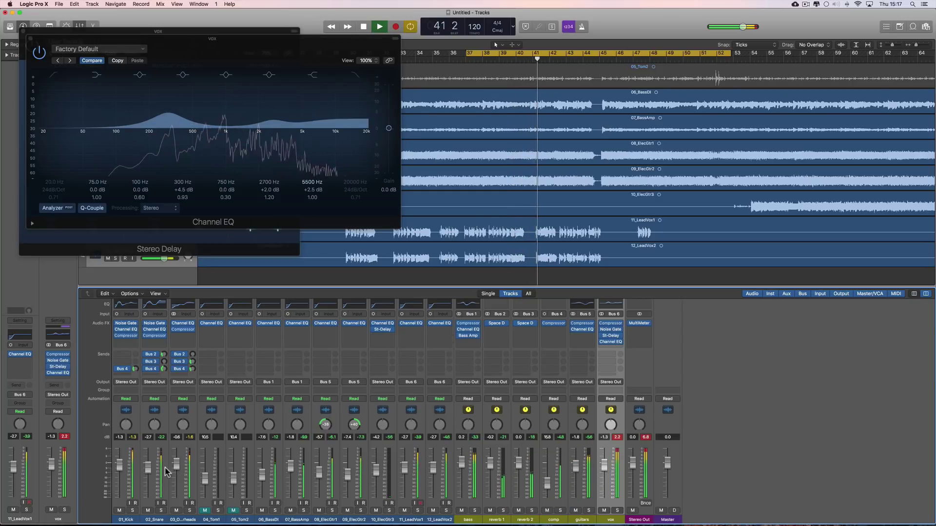
pyautogui.click(150, 466)
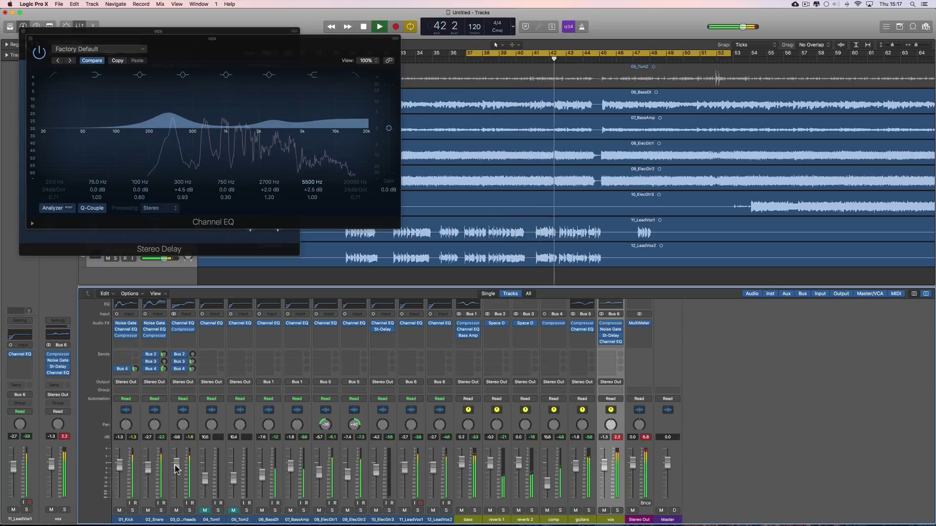
pyautogui.moveTo(176, 465); pyautogui.dragTo(175, 468)
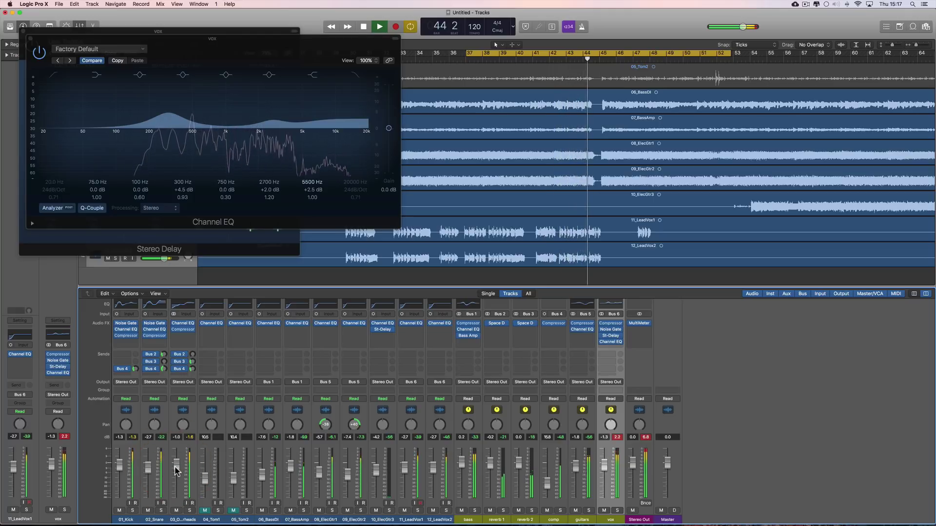
# Step: Unmute 04_Tom1 and 05_Tom2, raising their faders to about +2.8 dB and +2.7 dB
pyautogui.click(205, 510)
pyautogui.click(234, 510)
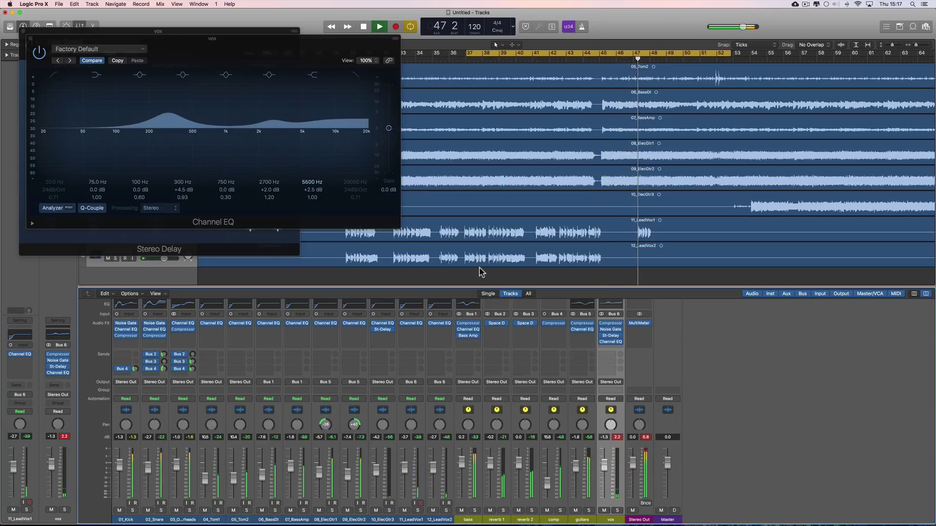
pyautogui.scroll(3, 481, 270)
pyautogui.scroll(1, 480, 272)
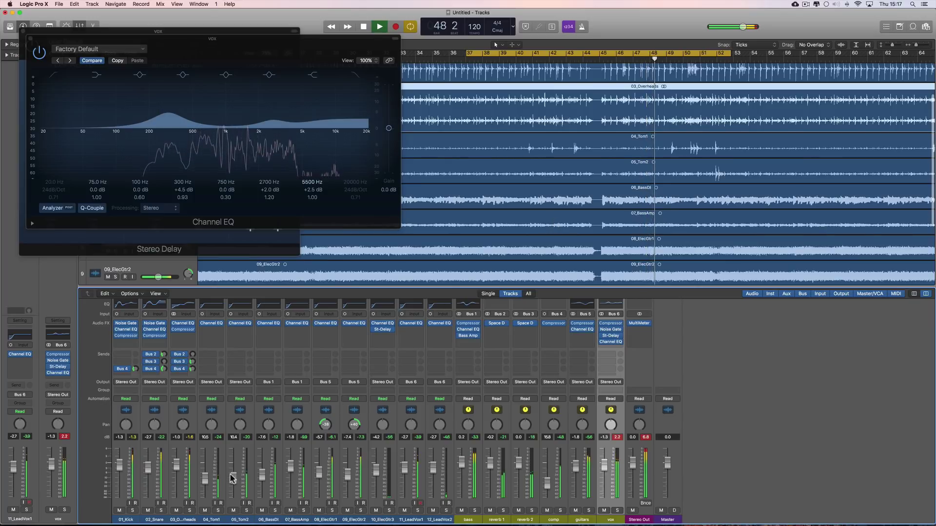
pyautogui.moveTo(210, 480)
pyautogui.mouseDown()
pyautogui.moveTo(207, 449)
pyautogui.moveTo(206, 460)
pyautogui.moveTo(234, 465)
pyautogui.moveTo(234, 429)
pyautogui.mouseUp()
pyautogui.moveTo(205, 461); pyautogui.dragTo(234, 456)
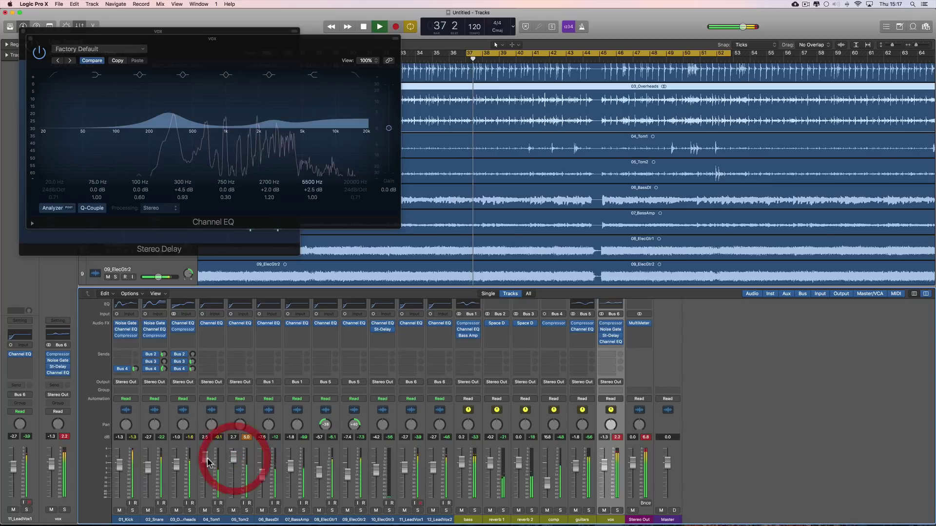
pyautogui.click(207, 462)
# Step: Solo 04_Tom1 and 05_Tom2 and loop their hits around bars 41 to 42 for listening
pyautogui.press('space')
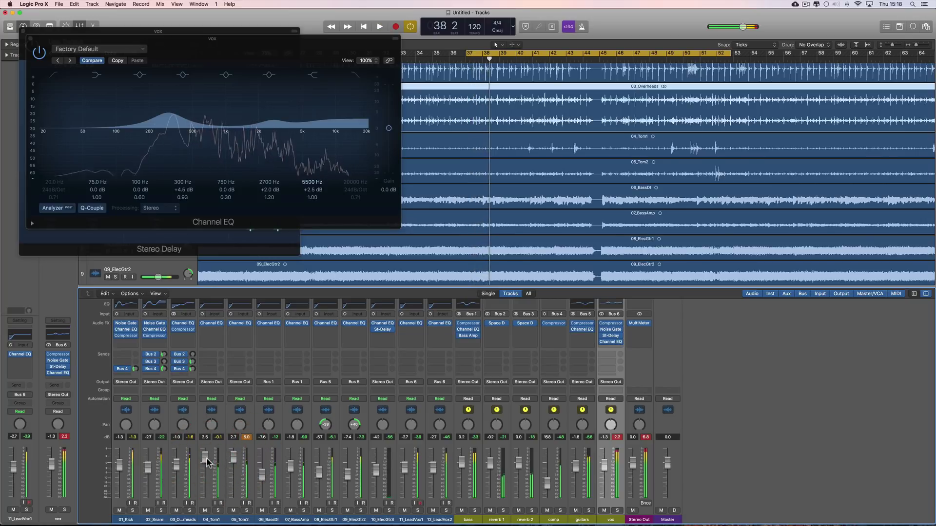
pyautogui.click(218, 510)
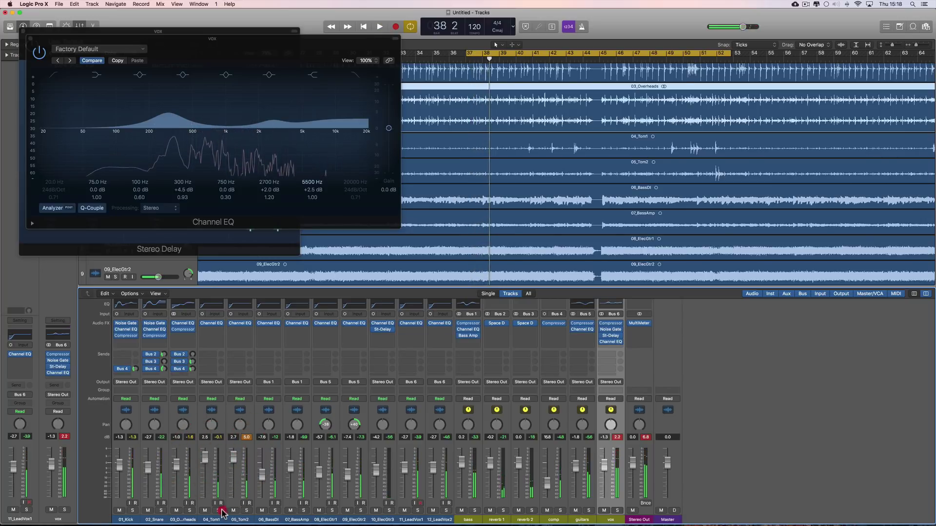
pyautogui.click(247, 510)
pyautogui.press('space')
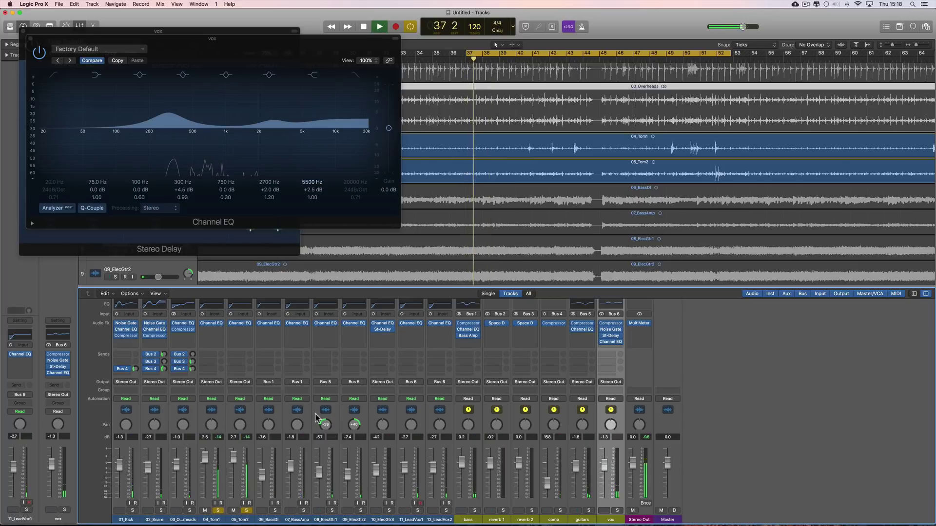
pyautogui.moveTo(530, 55); pyautogui.dragTo(554, 55)
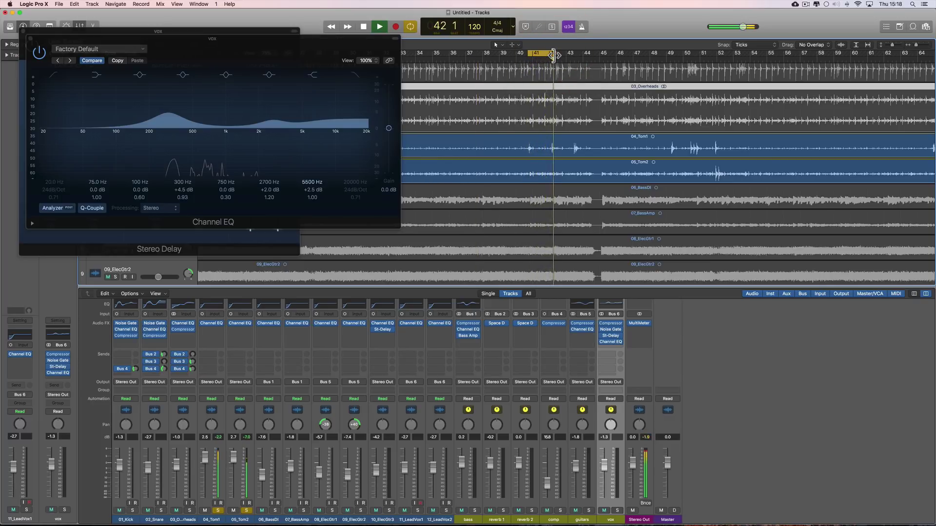
pyautogui.press('space')
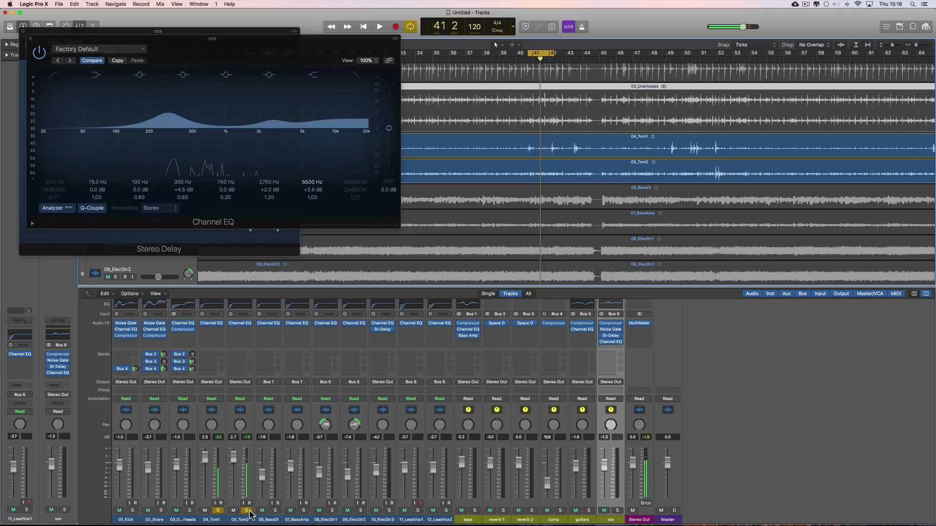
# Step: Keep only 04_Tom1 soloed, audition it, and insert a mono Noise Gate after its Channel EQ
pyautogui.click(246, 510)
pyautogui.press('space')
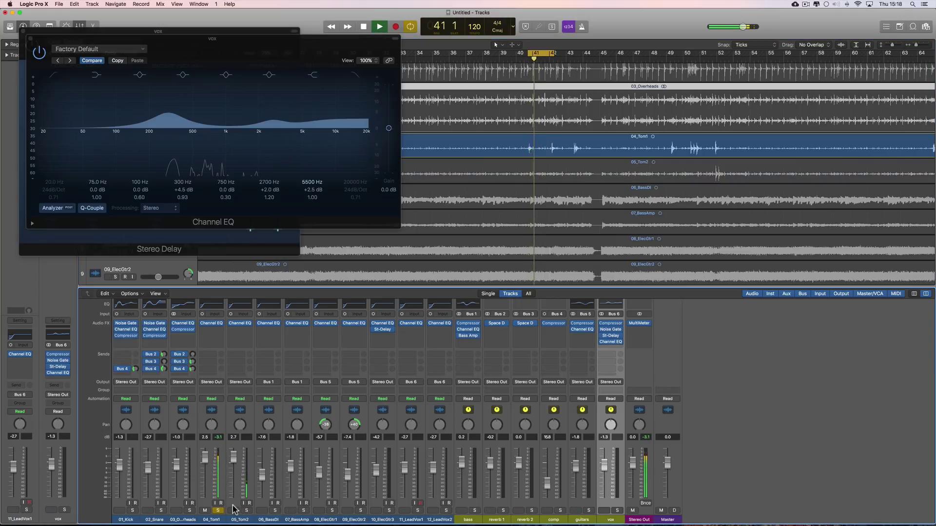
pyautogui.press('space')
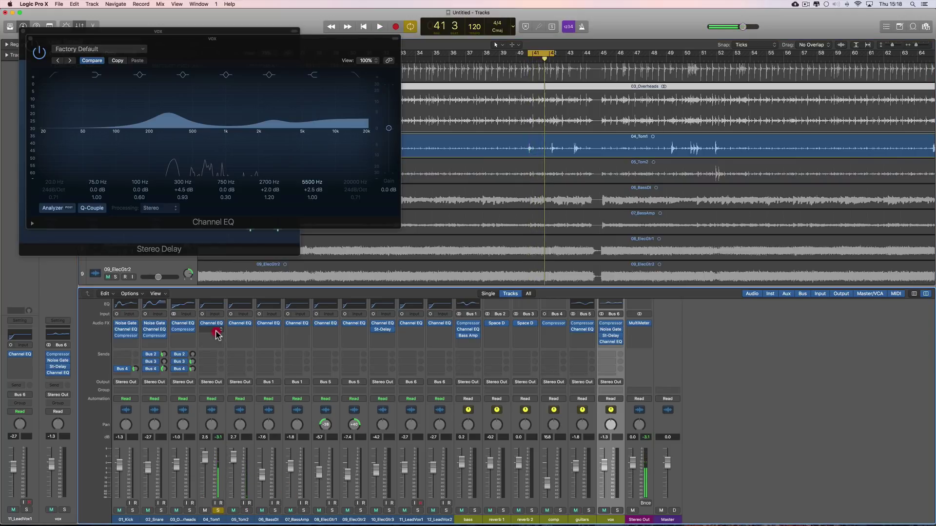
pyautogui.click(215, 332)
pyautogui.moveTo(219, 360)
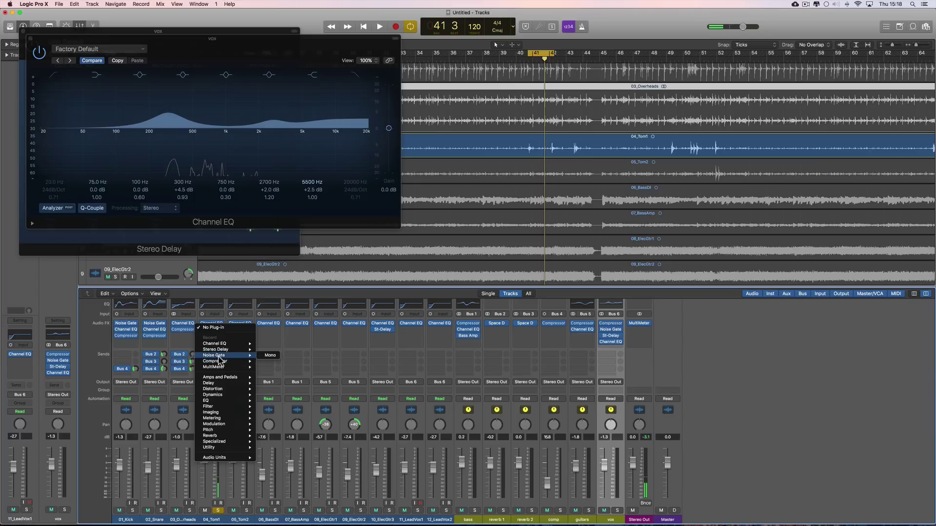
pyautogui.click(270, 358)
pyautogui.moveTo(146, 42); pyautogui.dragTo(470, 272)
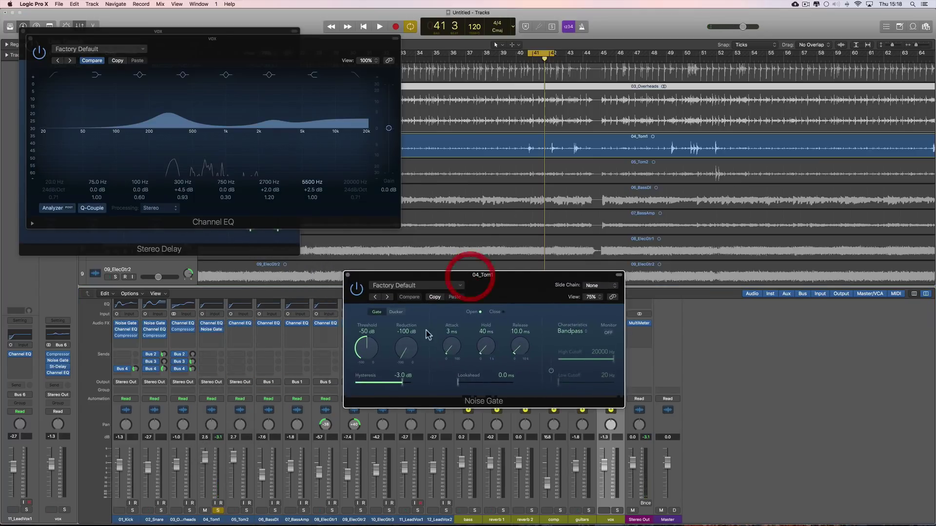
# Step: Set the 04_Tom1 gate's threshold to -13 dB and its release to 85.5 ms while the tom hits loop
pyautogui.moveTo(368, 358); pyautogui.dragTo(368, 355)
pyautogui.press('space')
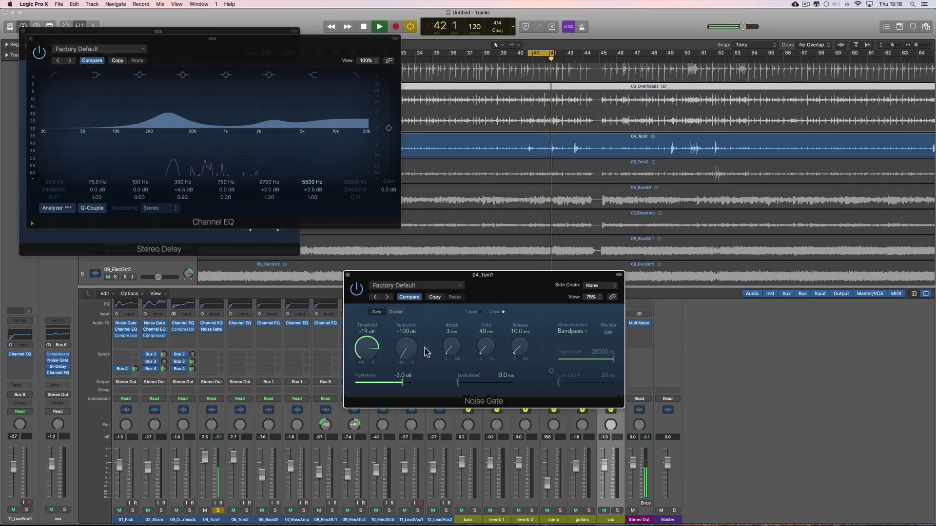
pyautogui.moveTo(372, 350); pyautogui.dragTo(375, 349)
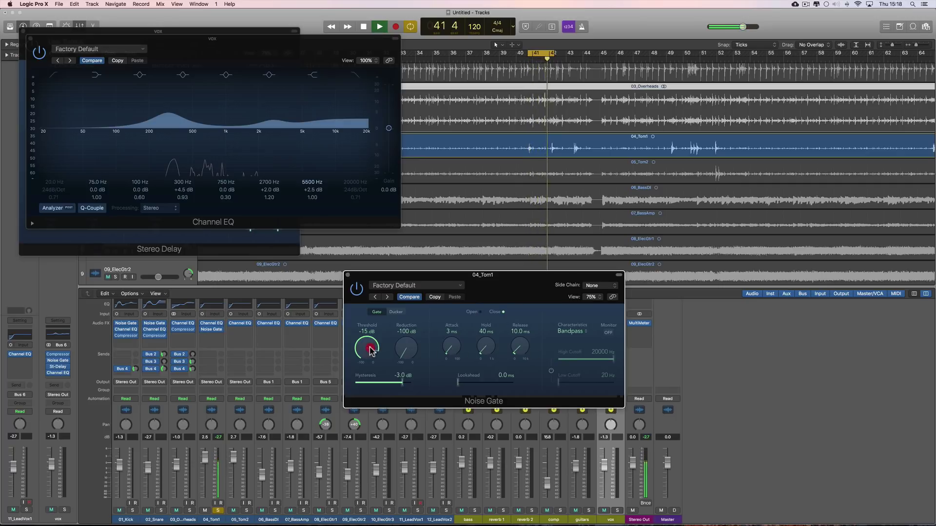
pyautogui.moveTo(370, 349); pyautogui.dragTo(371, 349)
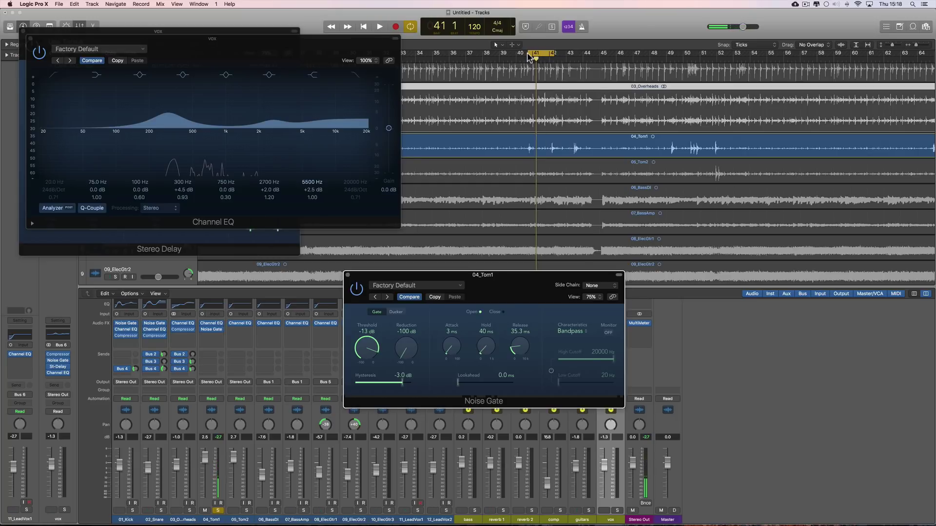
pyautogui.moveTo(526, 54); pyautogui.dragTo(524, 54)
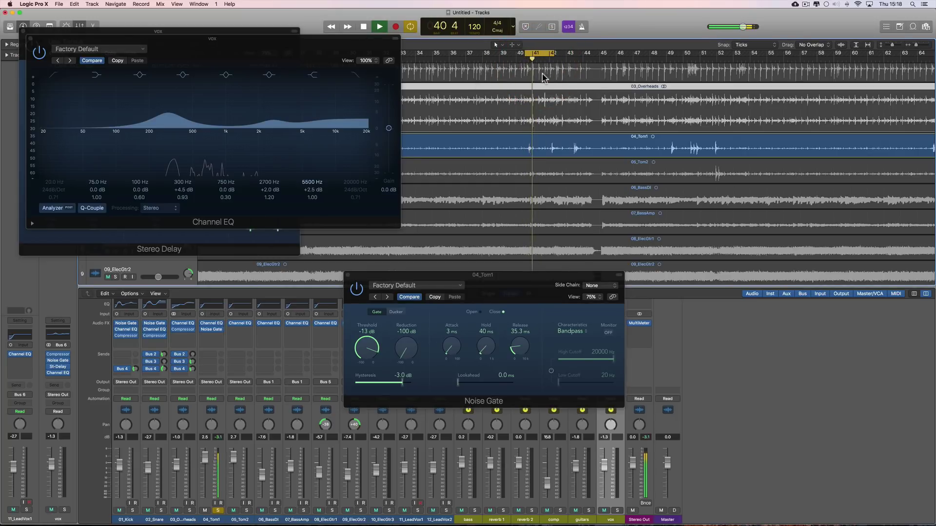
pyautogui.moveTo(520, 347); pyautogui.dragTo(521, 342)
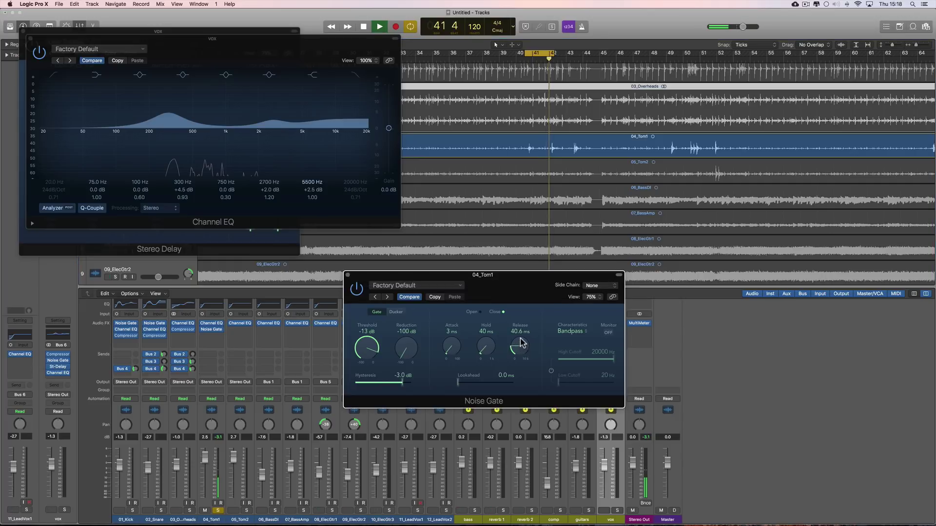
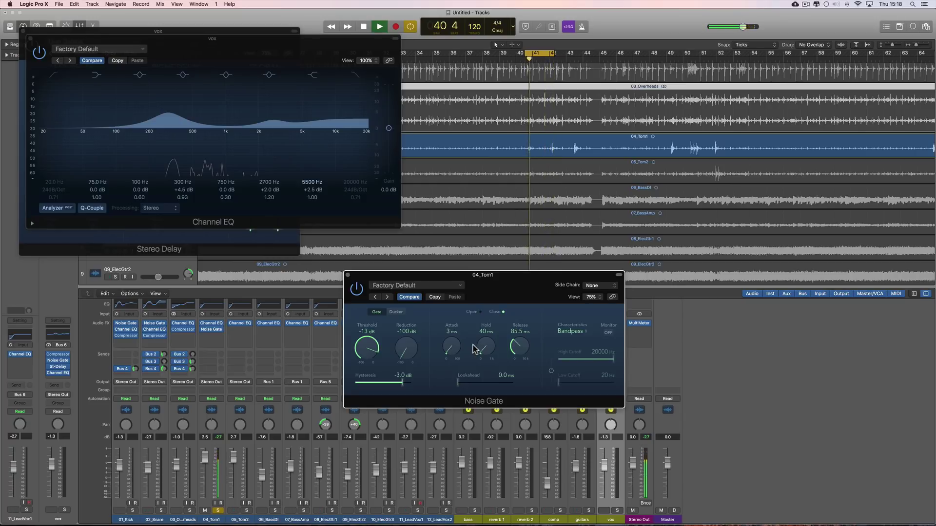
# Step: Loop the tom hits around bars 49 to 52 and audition the gated 04_Tom1
pyautogui.press('space')
pyautogui.moveTo(542, 47); pyautogui.dragTo(724, 58)
pyautogui.press('space')
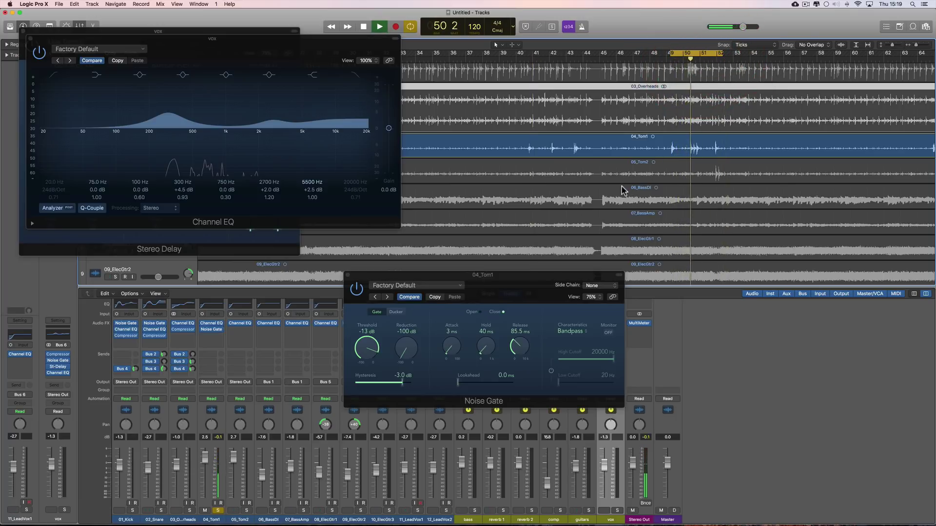
pyautogui.press('space')
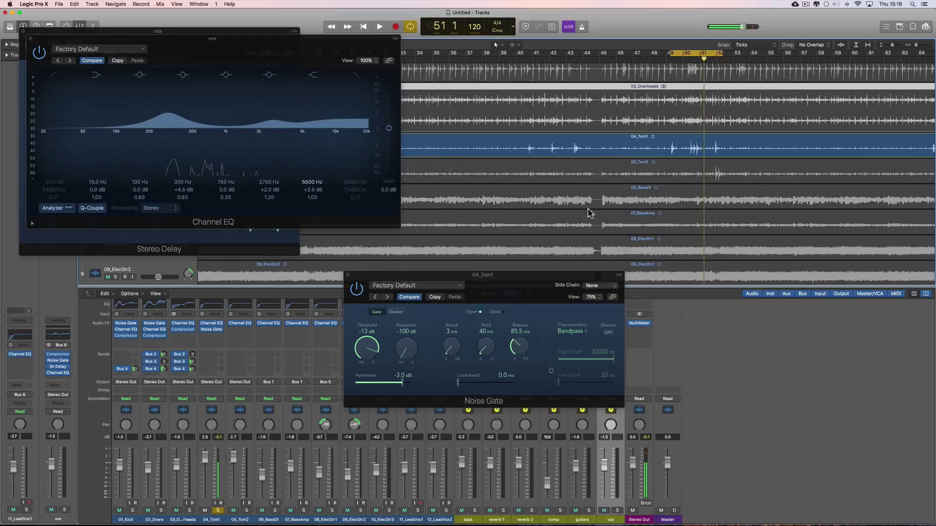
# Step: Copy the Noise Gate from 04_Tom1 to 05_Tom2 and switch the solo over to 05_Tom2
pyautogui.click(348, 276)
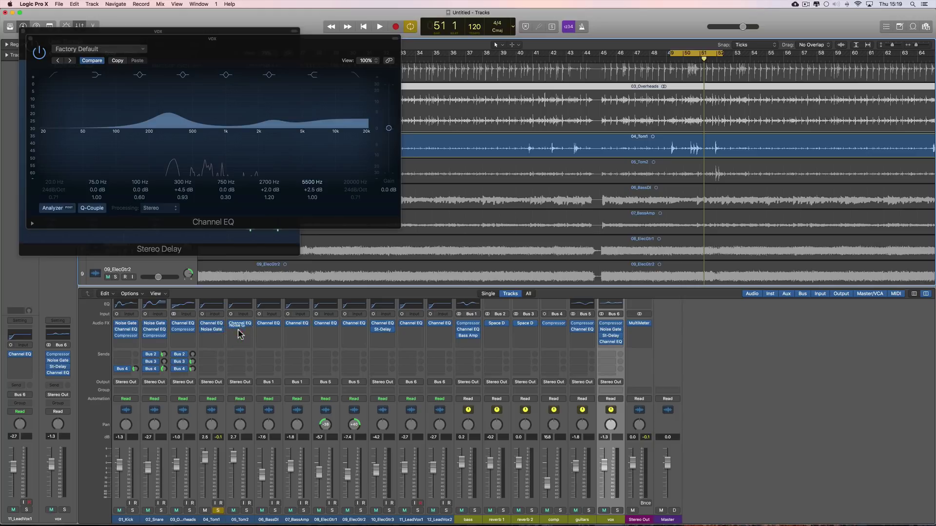
pyautogui.moveTo(239, 334); pyautogui.dragTo(240, 331)
pyautogui.click(218, 511)
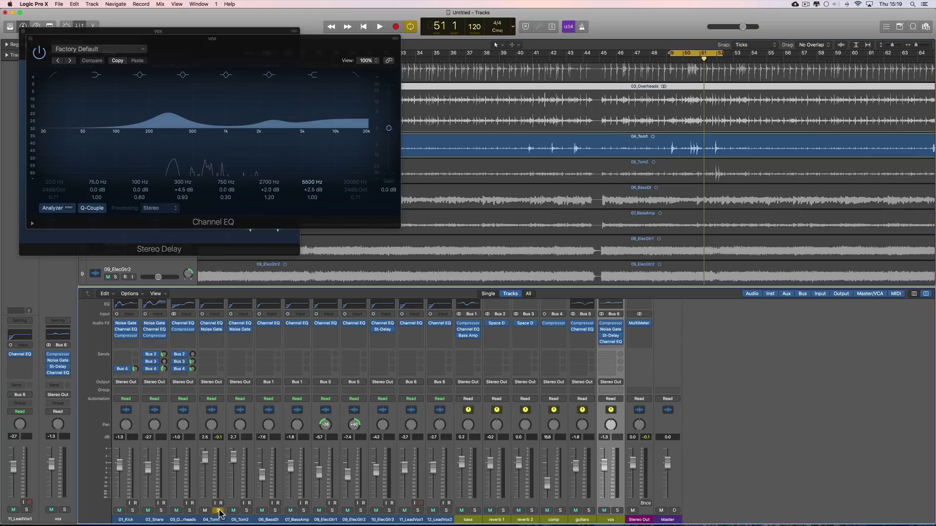
pyautogui.click(247, 511)
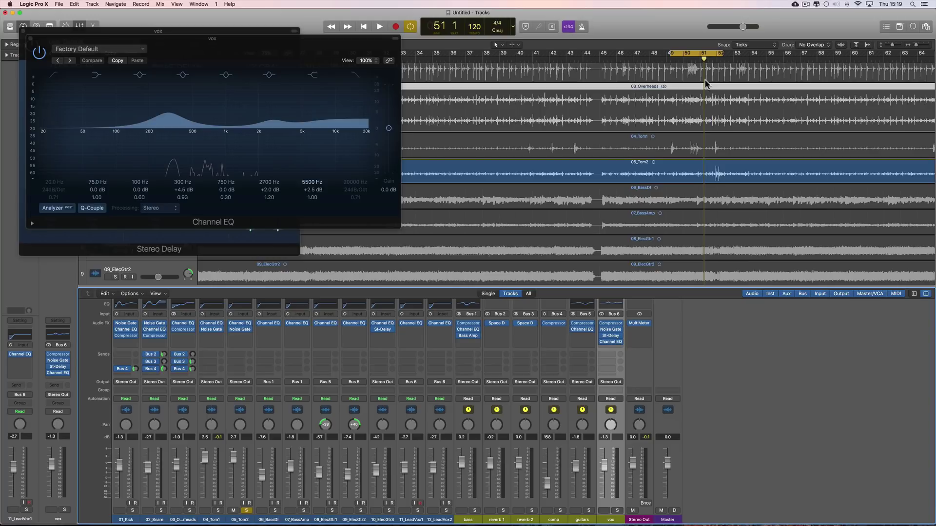
# Step: Loop about bars 51 to 53 and audition the gated 05_Tom2 hits
pyautogui.moveTo(695, 52); pyautogui.dragTo(723, 53)
pyautogui.press('space')
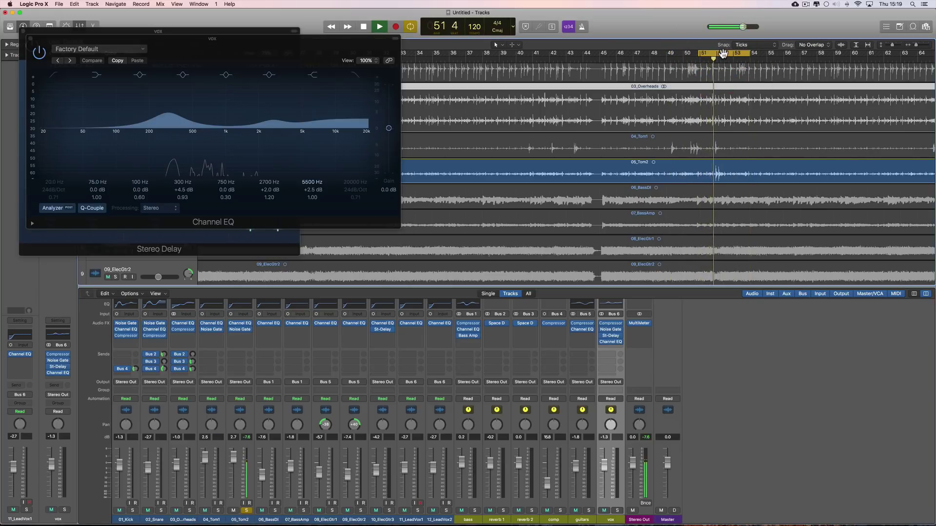
pyautogui.press('space')
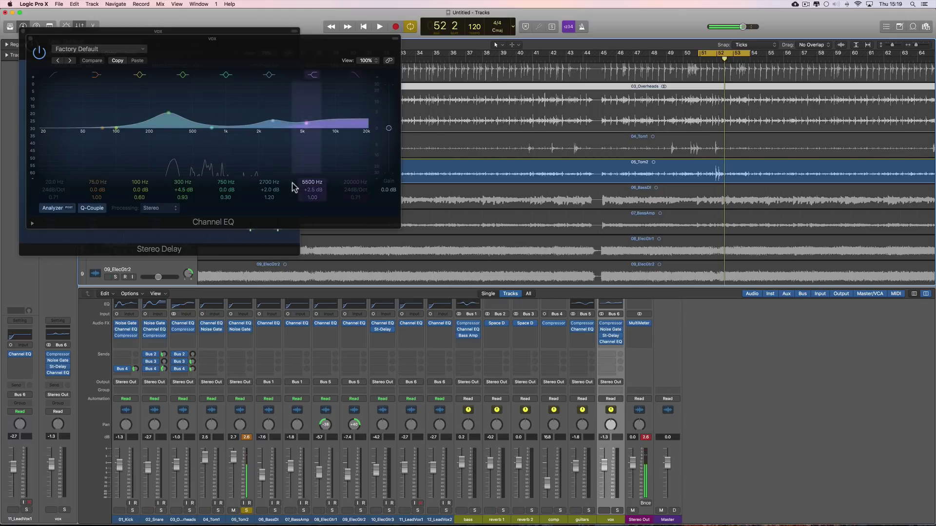
# Step: Open the Noise Gate on 05_Tom2 and examine the earlier part of the timeline for tom hits
pyautogui.click(240, 330)
pyautogui.moveTo(243, 46); pyautogui.dragTo(670, 256)
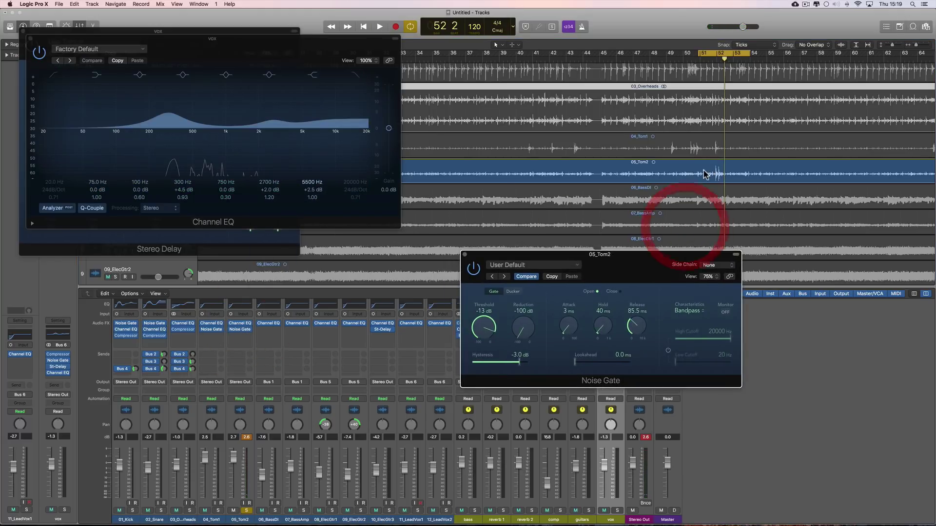
pyautogui.hscroll(-10, 529, 176)
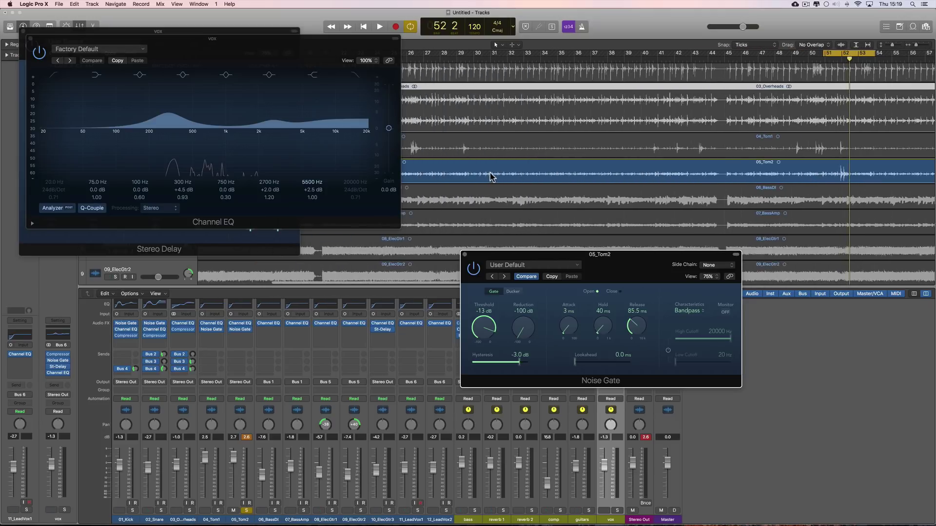
pyautogui.hscroll(-3, 556, 175)
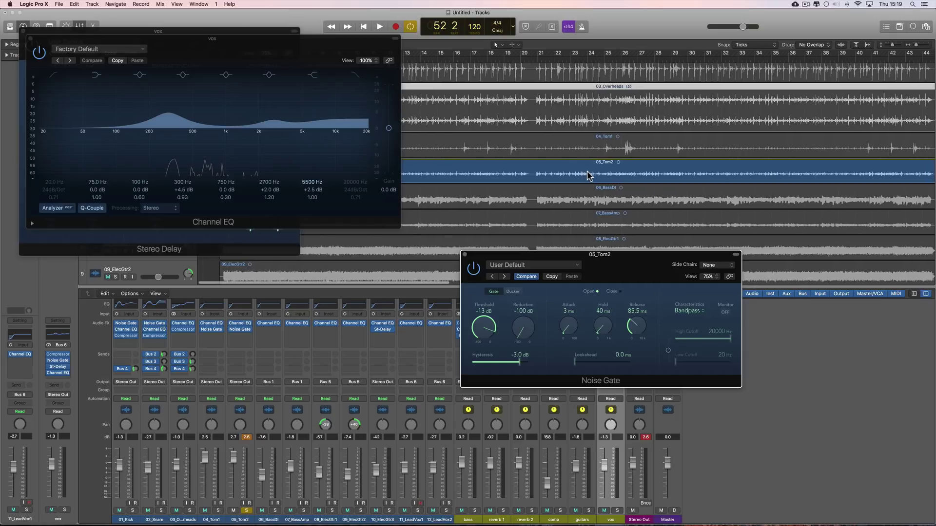
pyautogui.hscroll(6, 589, 174)
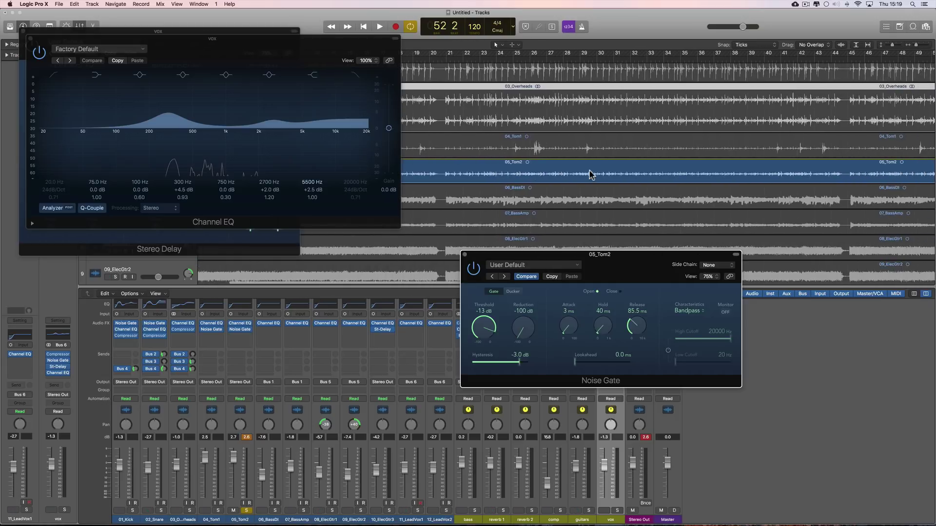
# Step: Loop the tom fill around bar 26 and audition 04_Tom1 and 05_Tom2 in turn, each soloed
pyautogui.moveTo(525, 53); pyautogui.dragTo(546, 58)
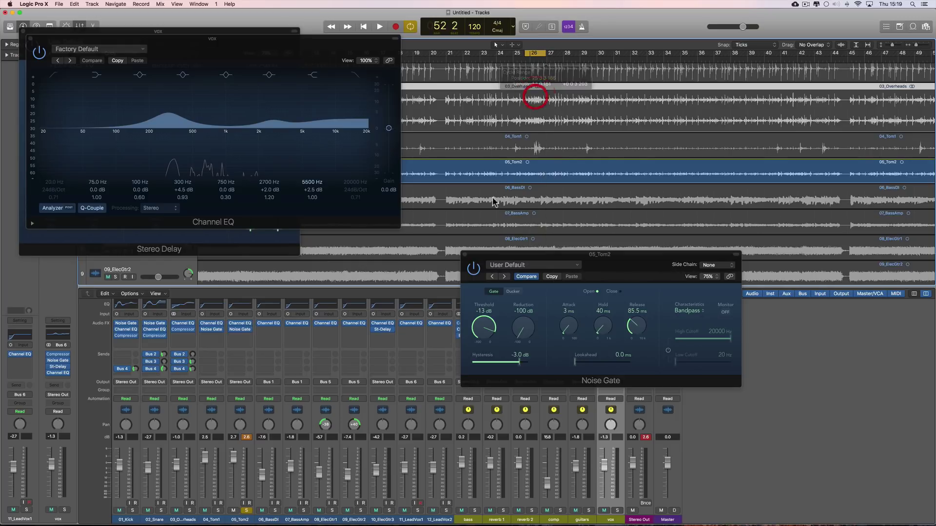
pyautogui.click(217, 510)
pyautogui.press('space')
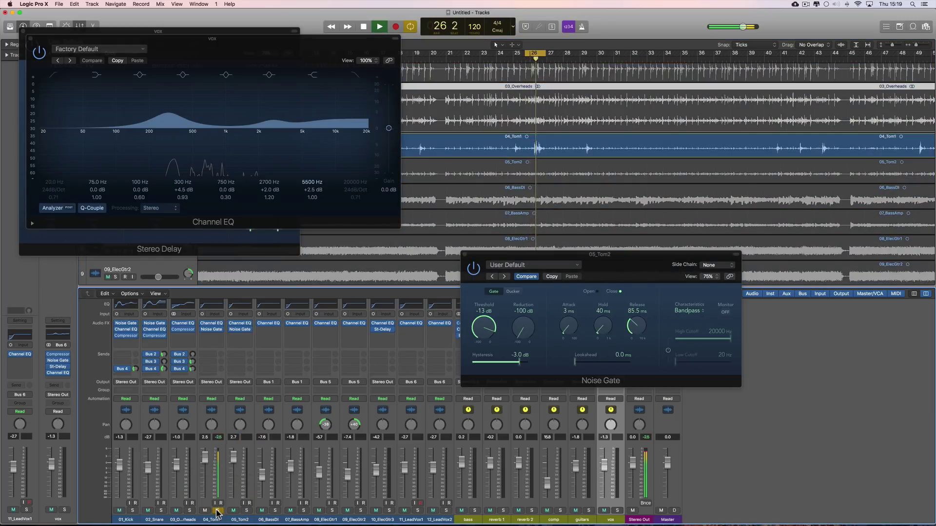
pyautogui.press('space')
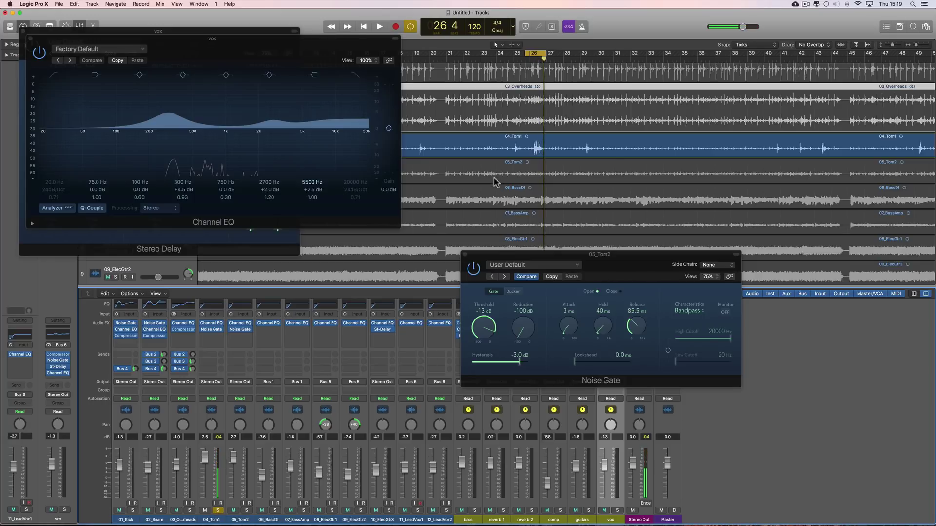
pyautogui.click(219, 511)
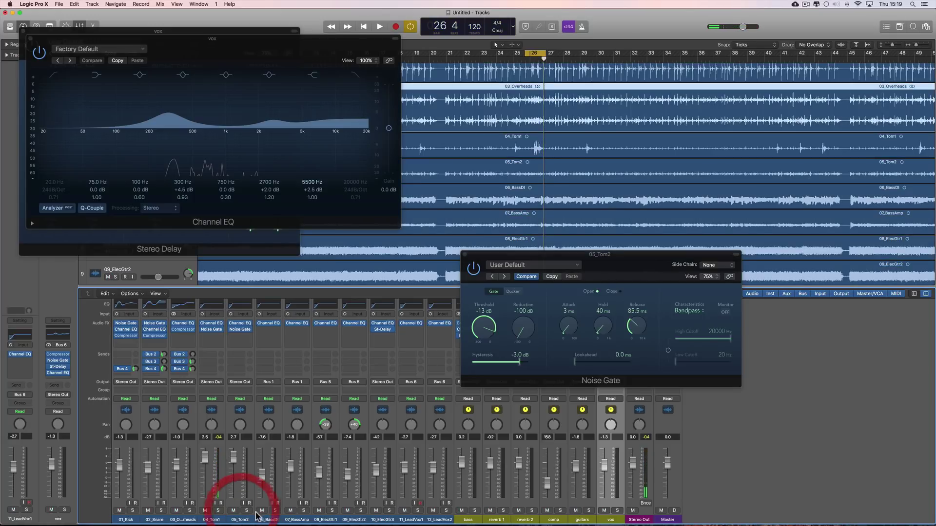
pyautogui.click(246, 511)
pyautogui.press('space')
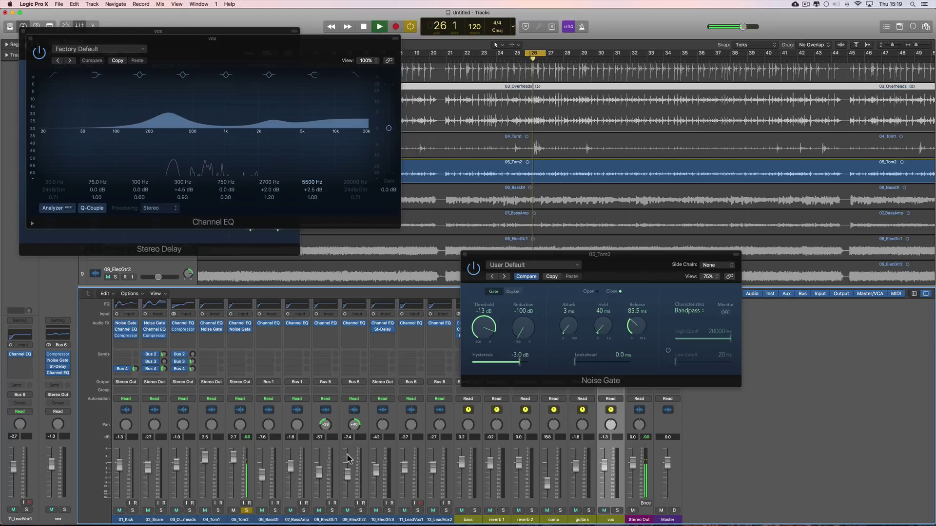
pyautogui.press('space')
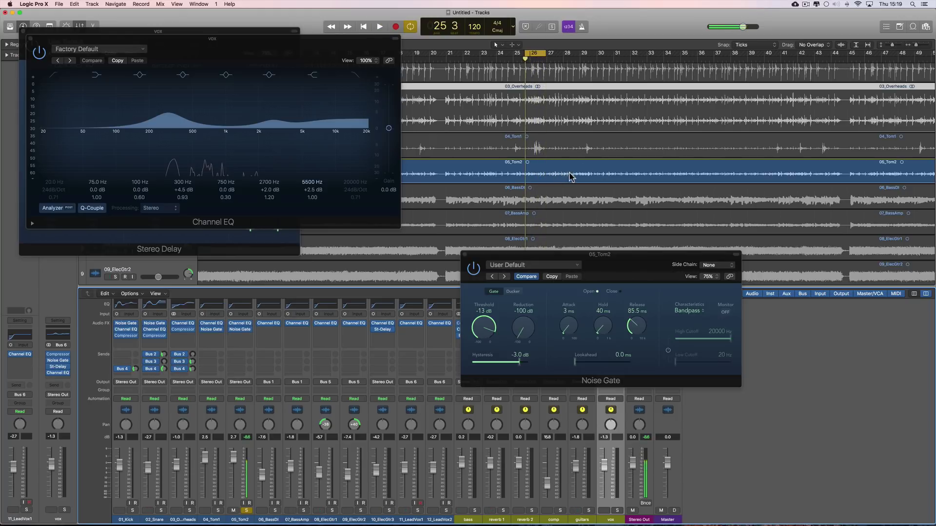
# Step: Loop the tom hit around bars 51 to 52 and play back the soloed 05_Tom2
pyautogui.hscroll(10, 634, 161)
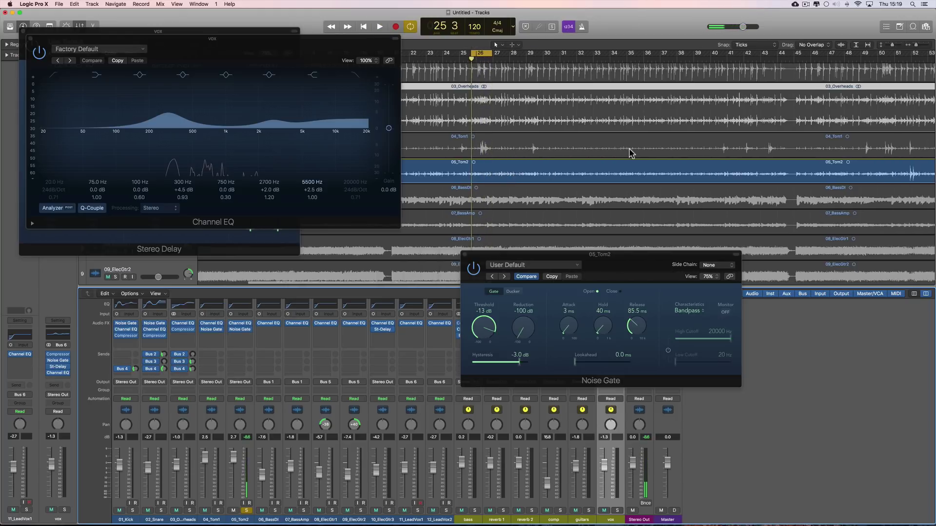
pyautogui.hscroll(1, 700, 174)
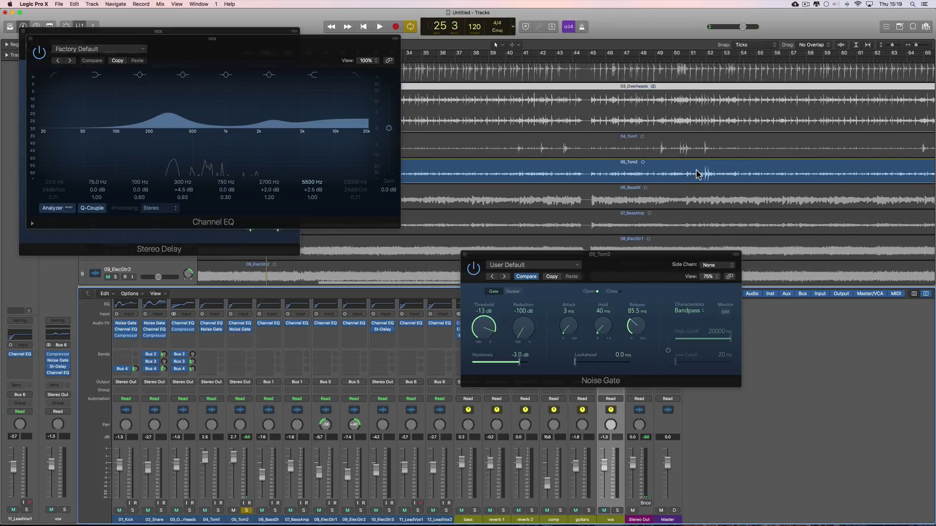
pyautogui.click(699, 58)
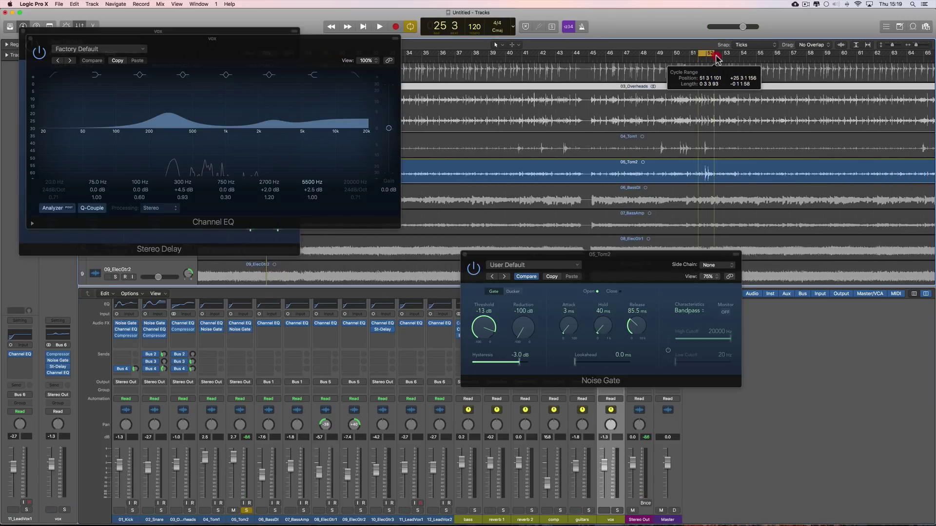
pyautogui.press('space')
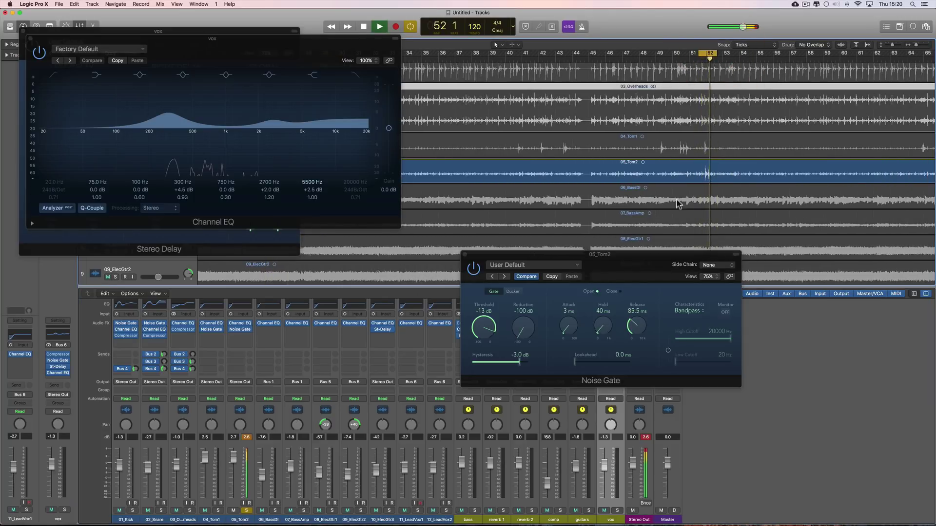
# Step: Set the Noise Gate threshold on 05_Tom2 to -10 dB, close the plug-in and stop playback
pyautogui.moveTo(488, 332); pyautogui.dragTo(489, 329)
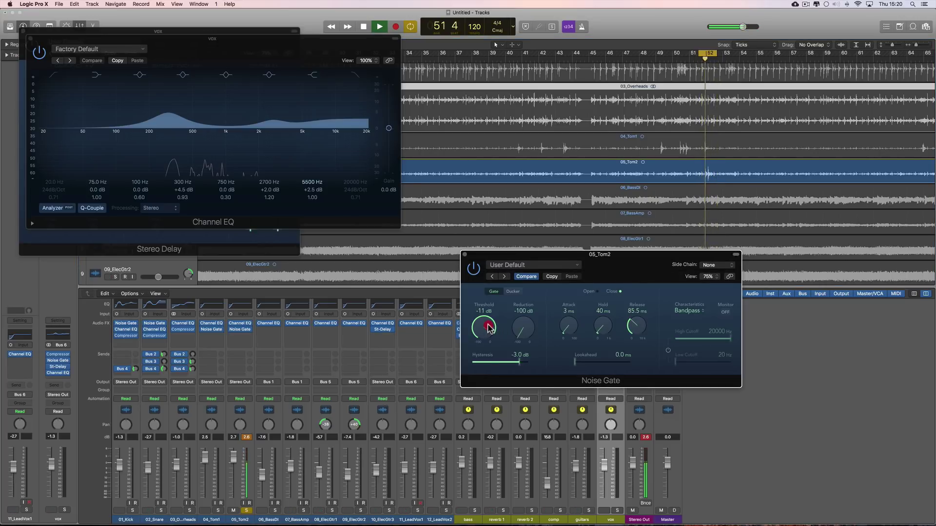
pyautogui.moveTo(489, 328); pyautogui.dragTo(490, 329)
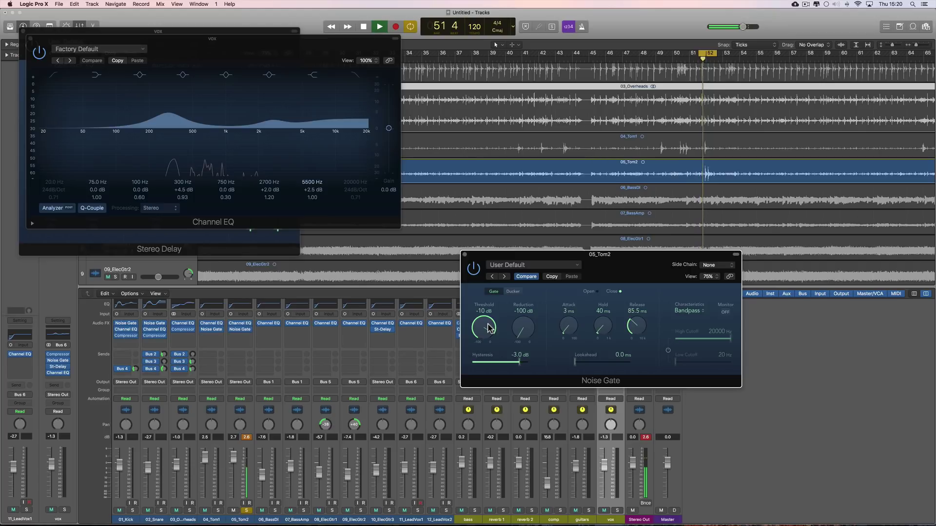
pyautogui.click(489, 328)
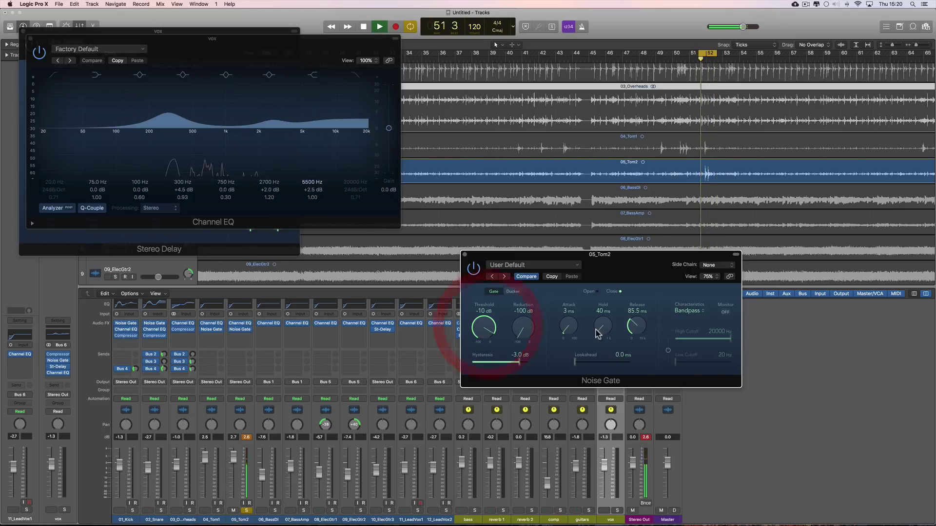
pyautogui.click(466, 256)
pyautogui.press('space')
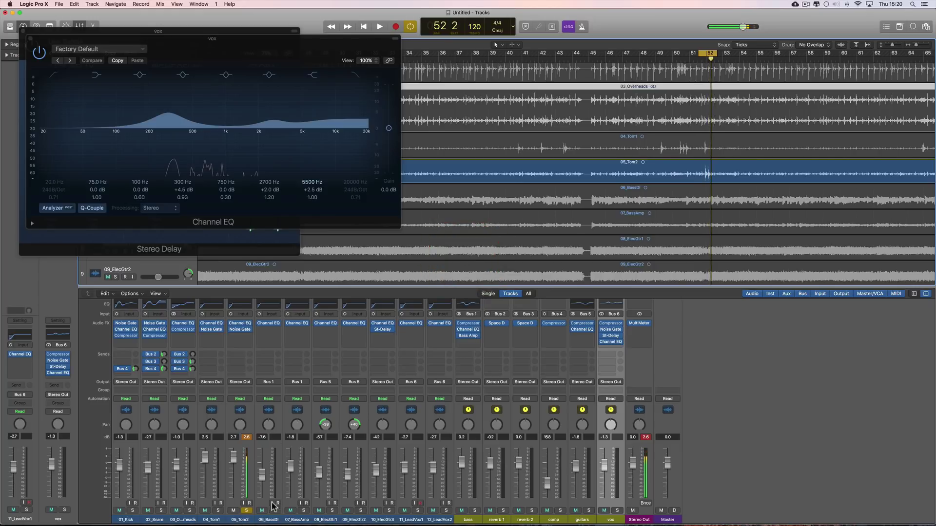
# Step: Unsolo 05_Tom2, select both tom channels and audition the looped fill in the full mix
pyautogui.click(247, 511)
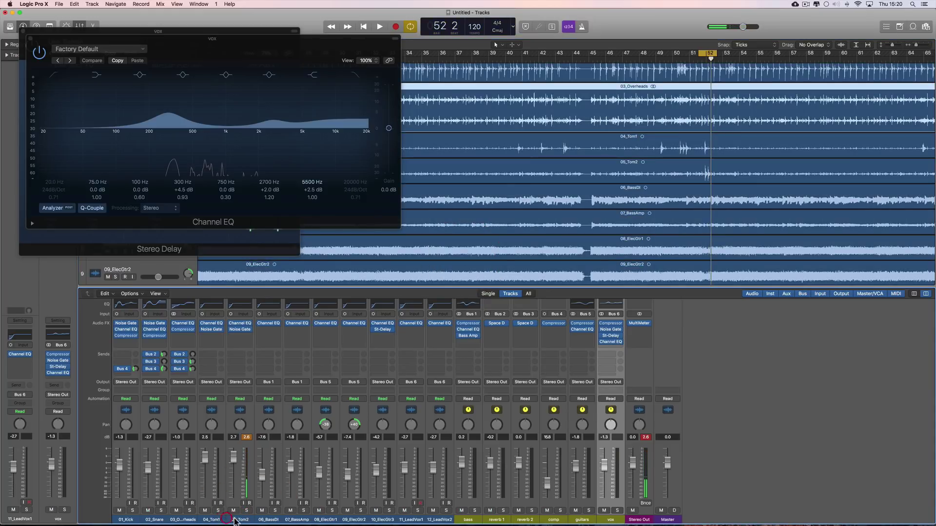
pyautogui.click(236, 518)
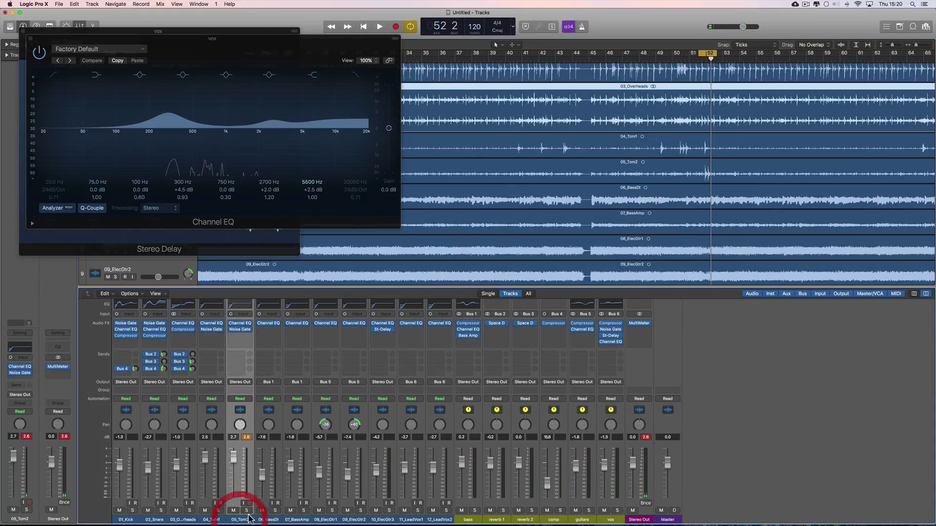
pyautogui.keyDown('shift'); pyautogui.click(218, 520); pyautogui.keyUp('shift')
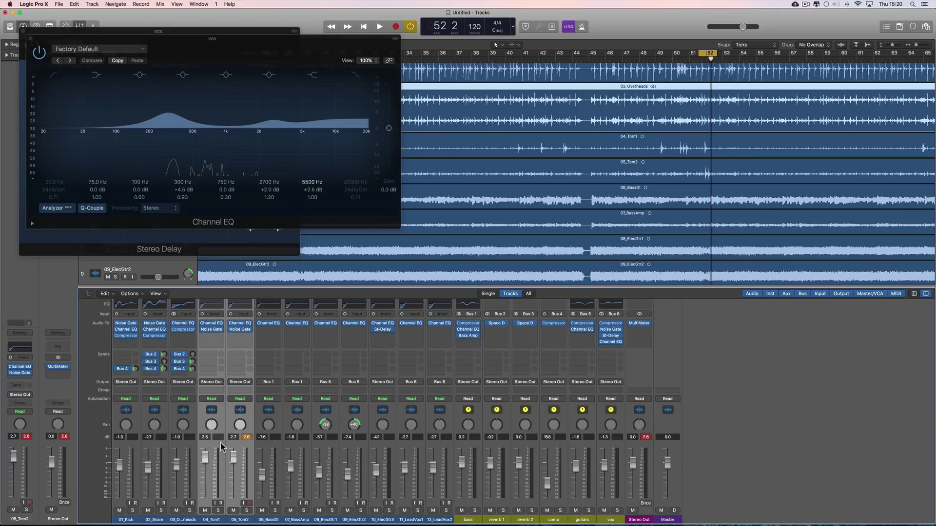
pyautogui.press('space')
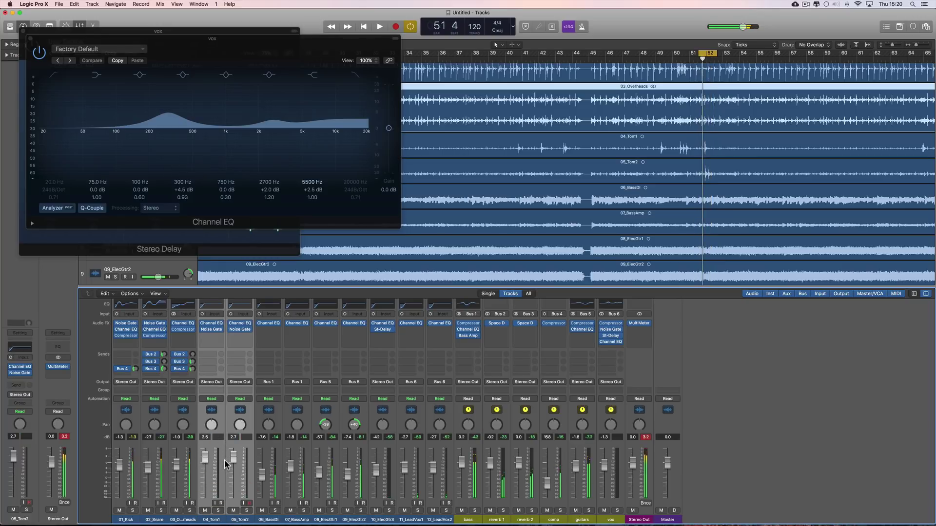
# Step: Solo 04_Tom1 and pan it to +23 while auditioning the loop
pyautogui.click(212, 425)
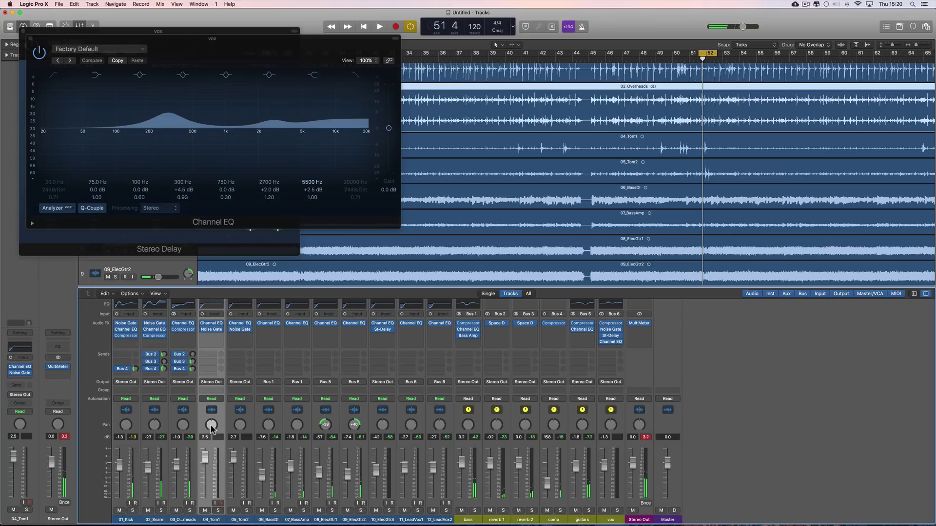
pyautogui.click(218, 511)
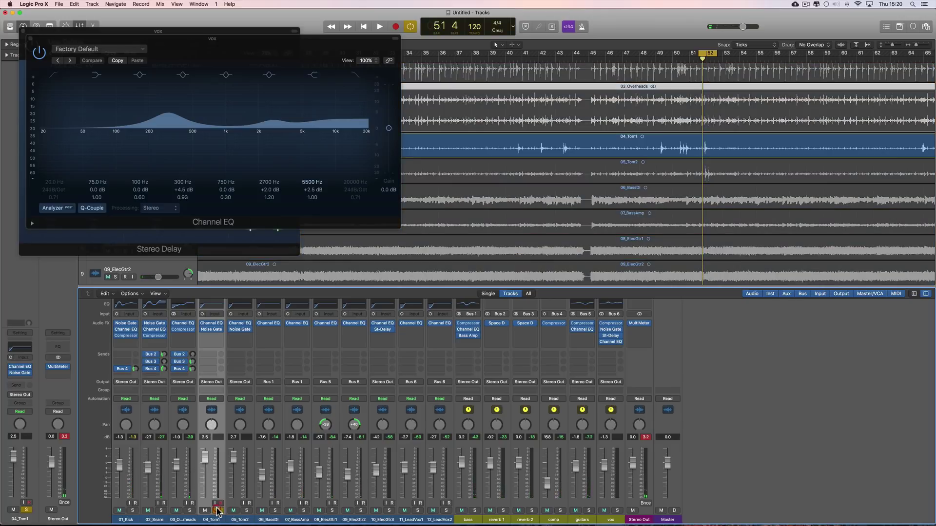
pyautogui.press('space')
pyautogui.press('space')
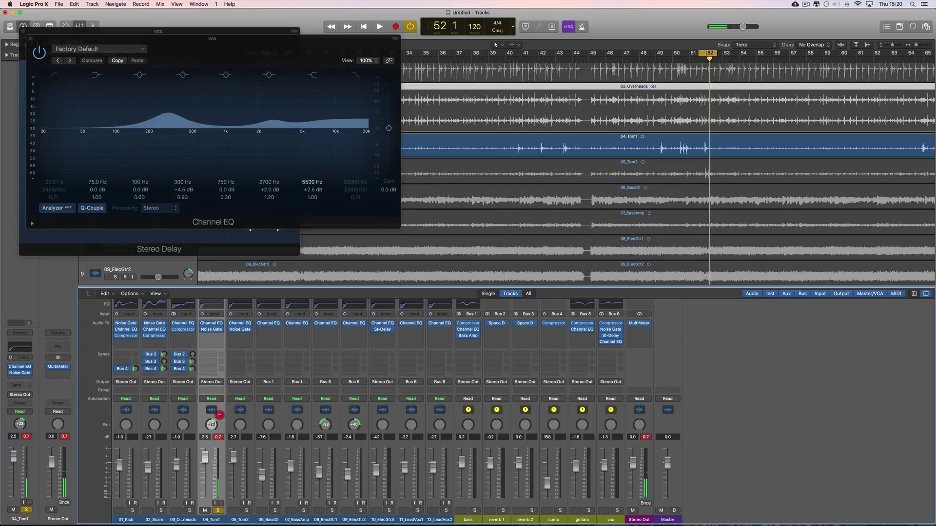
# Step: Switch the solo from 04_Tom1 to 05_Tom2 and pan 05_Tom2 to -24 during playback
pyautogui.click(247, 511)
pyautogui.click(218, 511)
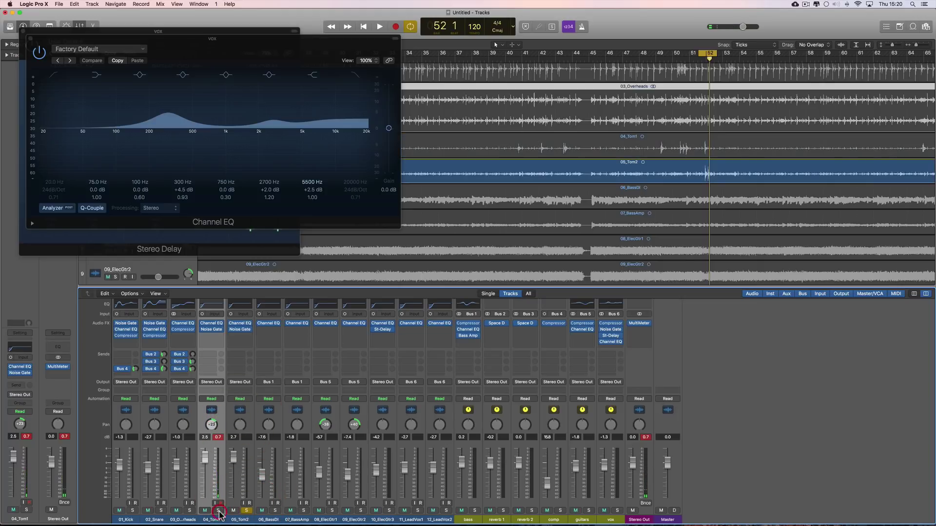
pyautogui.press('space')
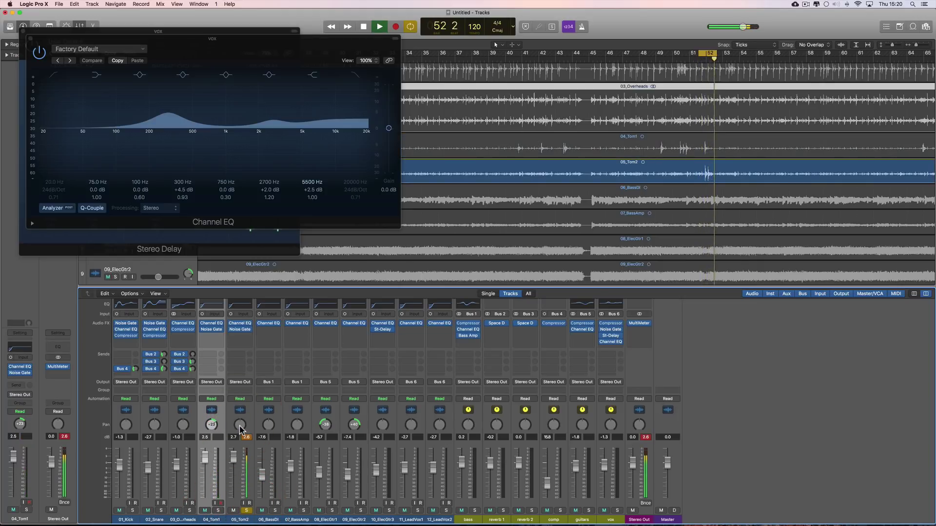
pyautogui.moveTo(240, 429); pyautogui.dragTo(246, 449)
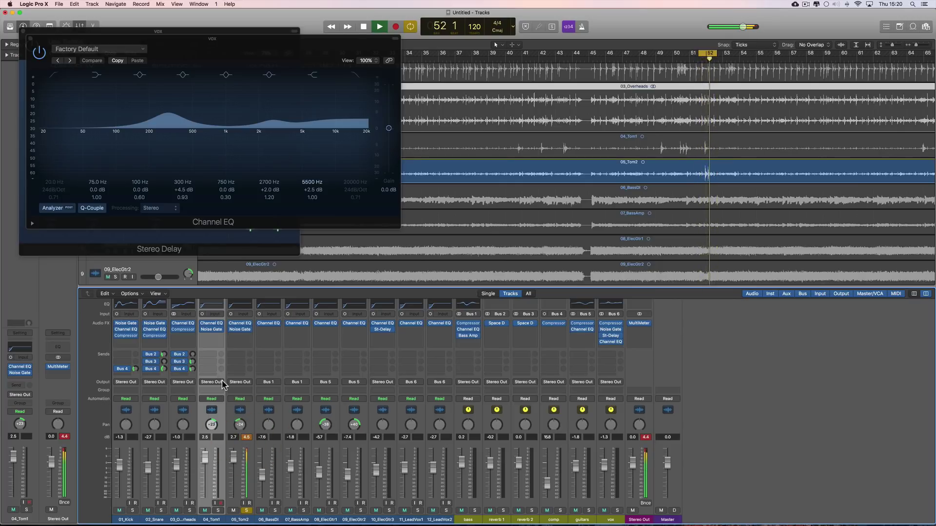
pyautogui.press('space')
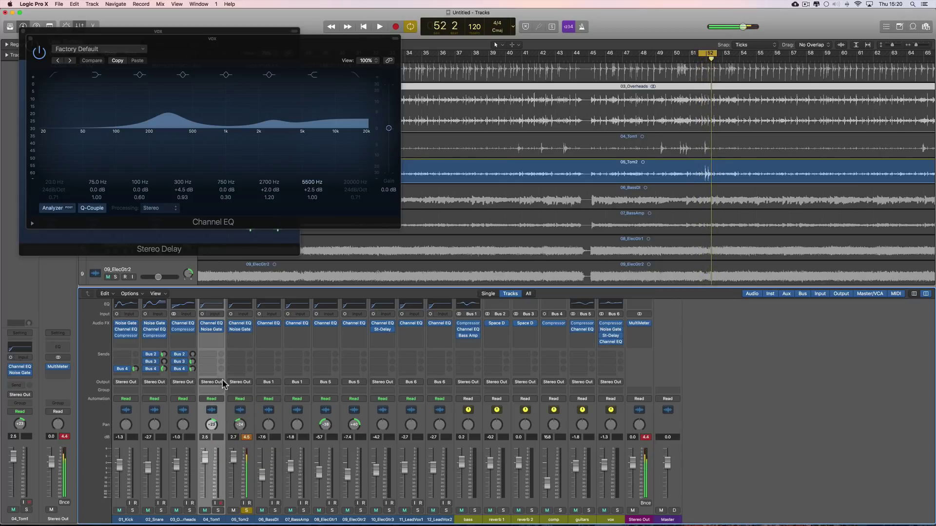
# Step: Check the overheads' send destinations, then add a Bus 2 send to reverb 1 on both 04_Tom1 and 05_Tom2
pyautogui.click(182, 362)
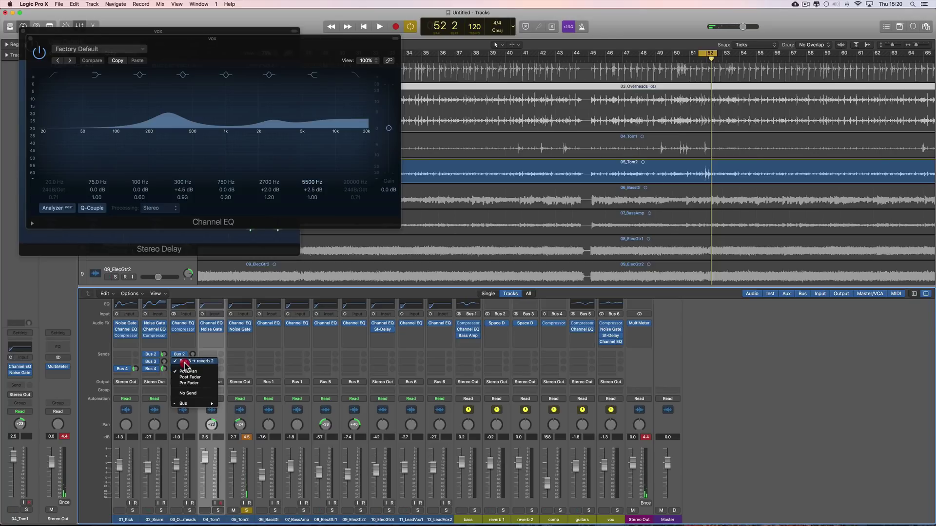
pyautogui.click(184, 362)
pyautogui.click(185, 370)
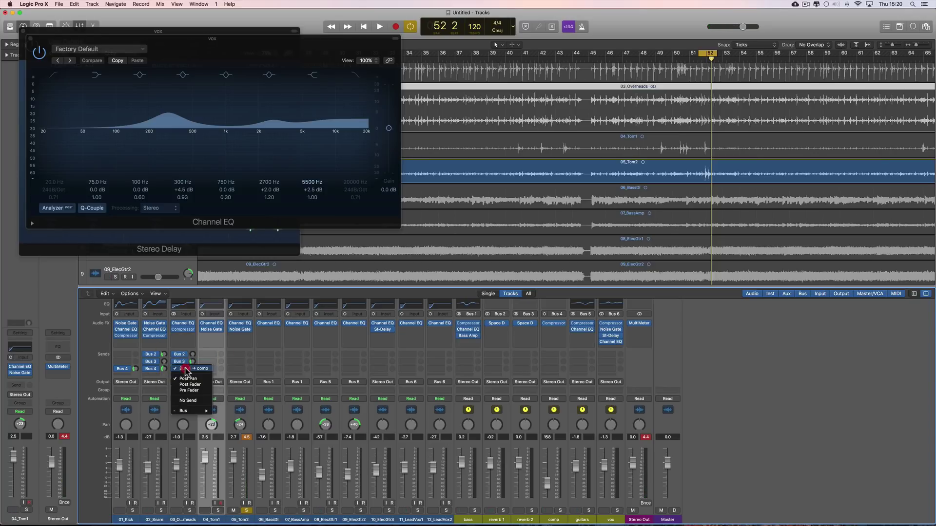
pyautogui.click(196, 370)
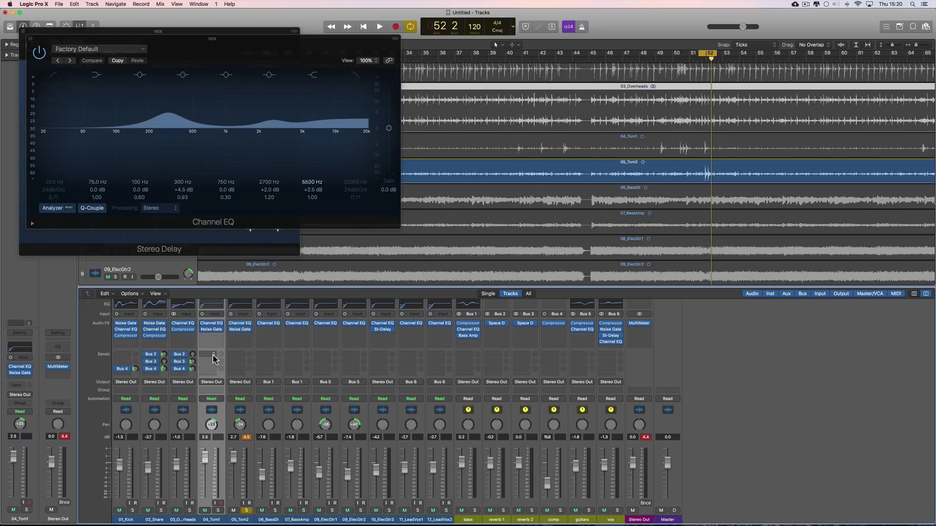
pyautogui.click(214, 358)
pyautogui.click(213, 358)
pyautogui.click(249, 422)
pyautogui.click(211, 355)
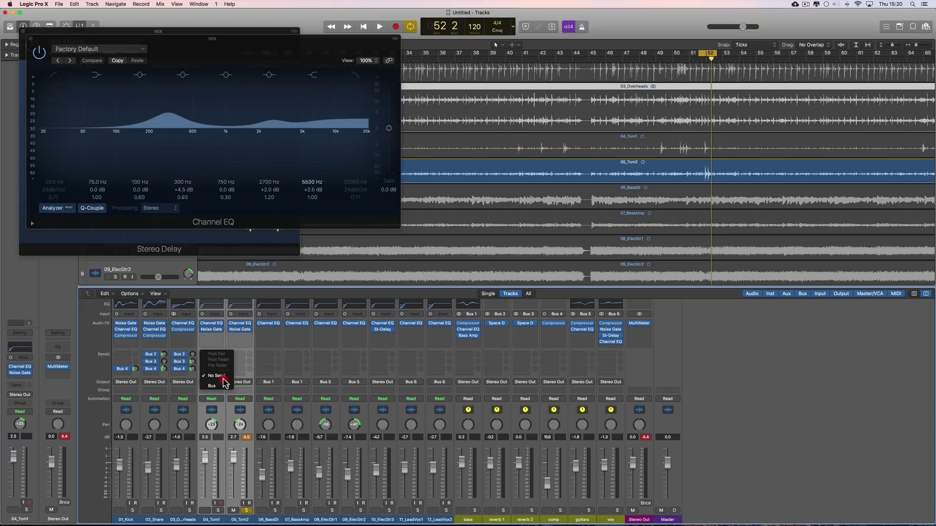
pyautogui.moveTo(224, 386)
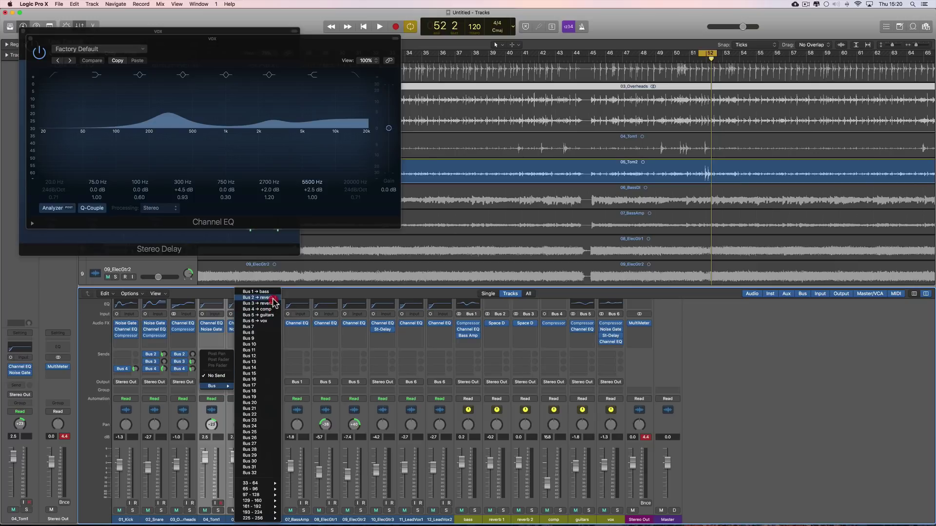
pyautogui.click(273, 298)
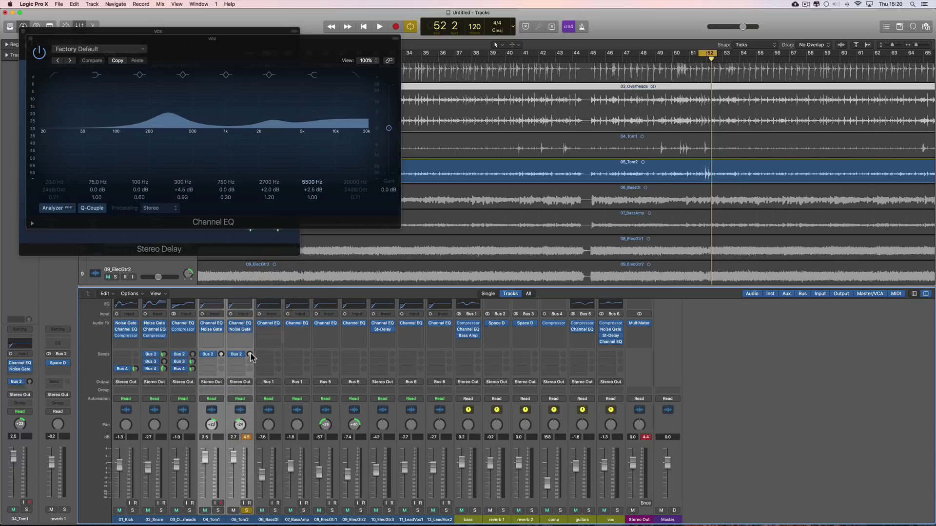
# Step: Play the loop with both toms soloed and lower the 04_Tom1 fader to -1.0 dB and 05_Tom2 to -0.8 dB
pyautogui.press('space')
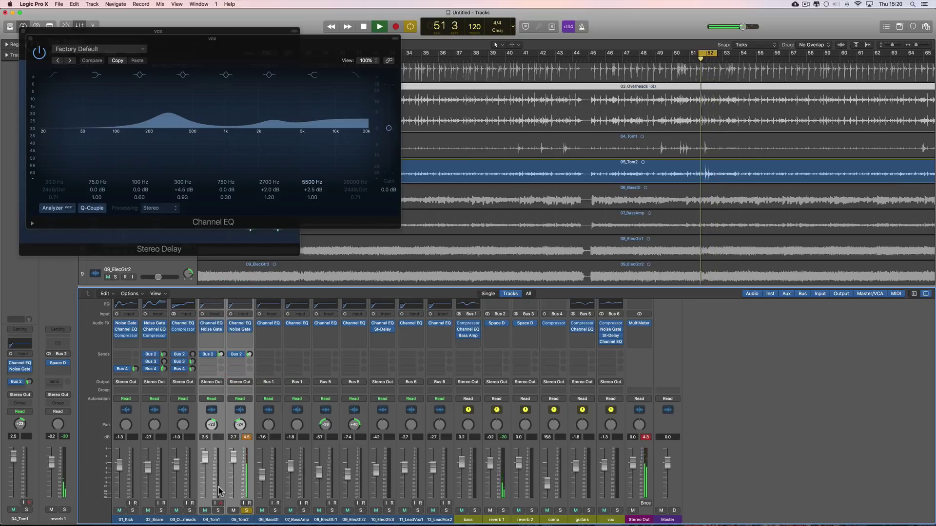
pyautogui.click(218, 510)
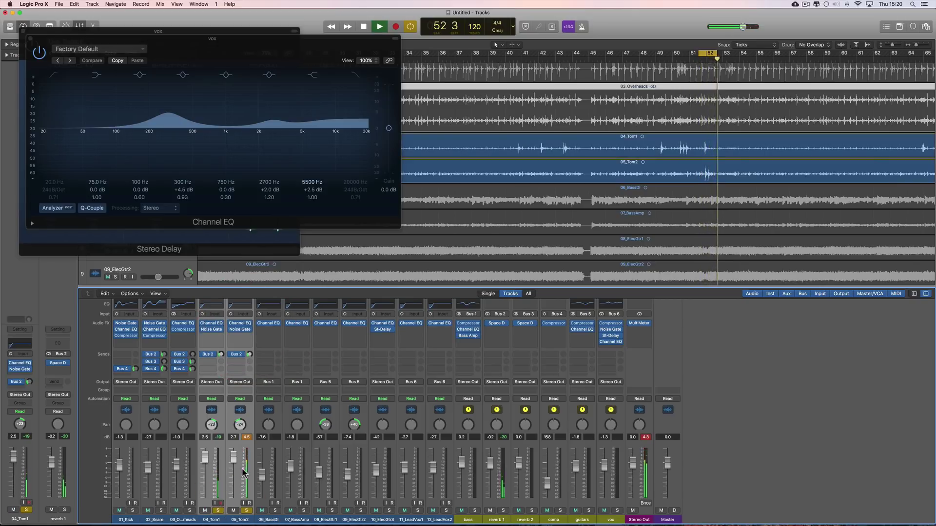
pyautogui.moveTo(235, 466); pyautogui.dragTo(236, 470)
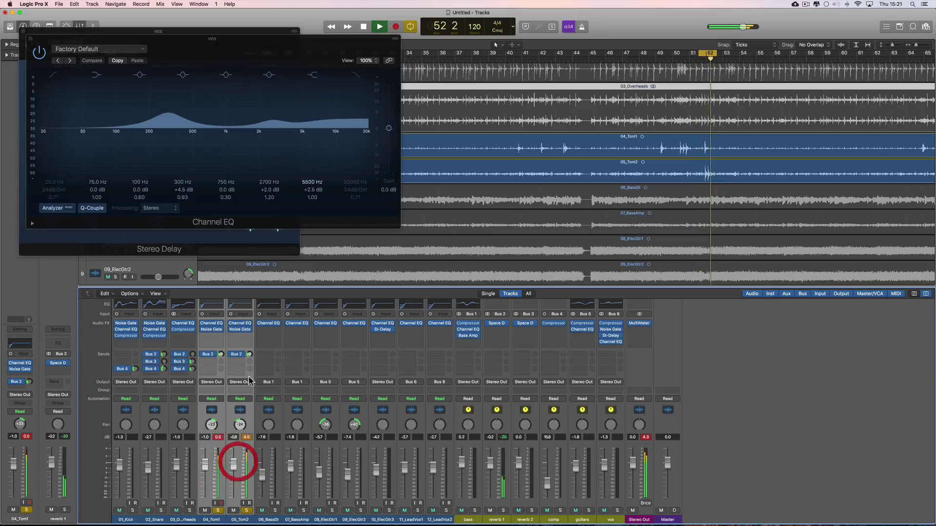
# Step: Set both toms' Bus 2 sends to -6.4 dB and add Bus 3 sends to reverb 2 at about -17.4 dB
pyautogui.click(250, 354)
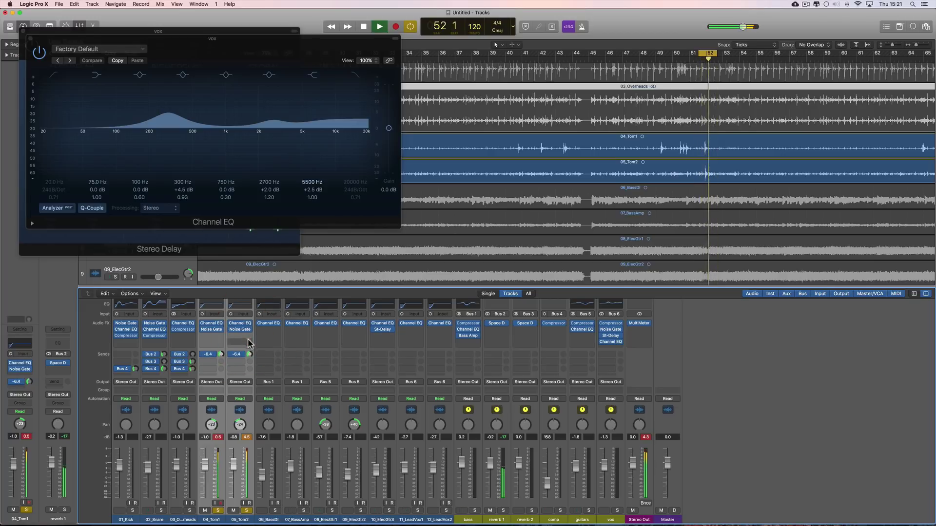
pyautogui.click(211, 361)
pyautogui.moveTo(219, 394)
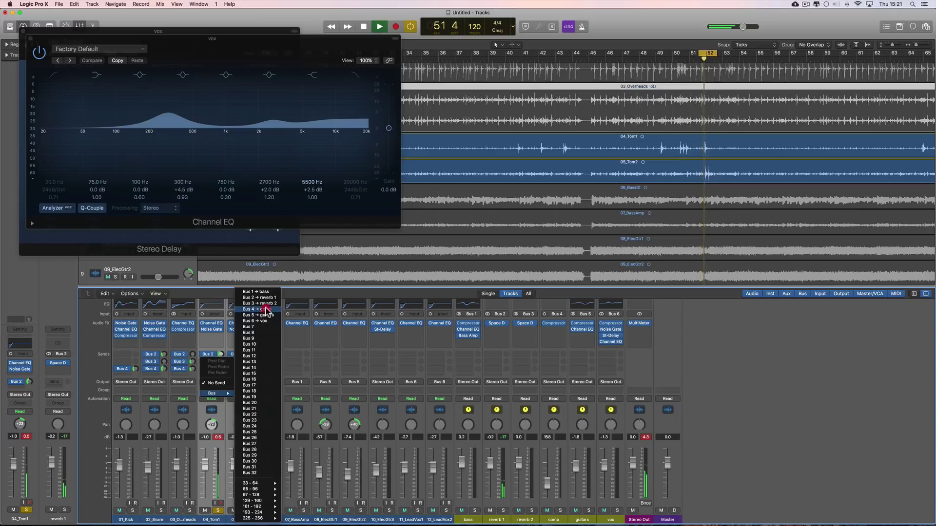
pyautogui.click(267, 304)
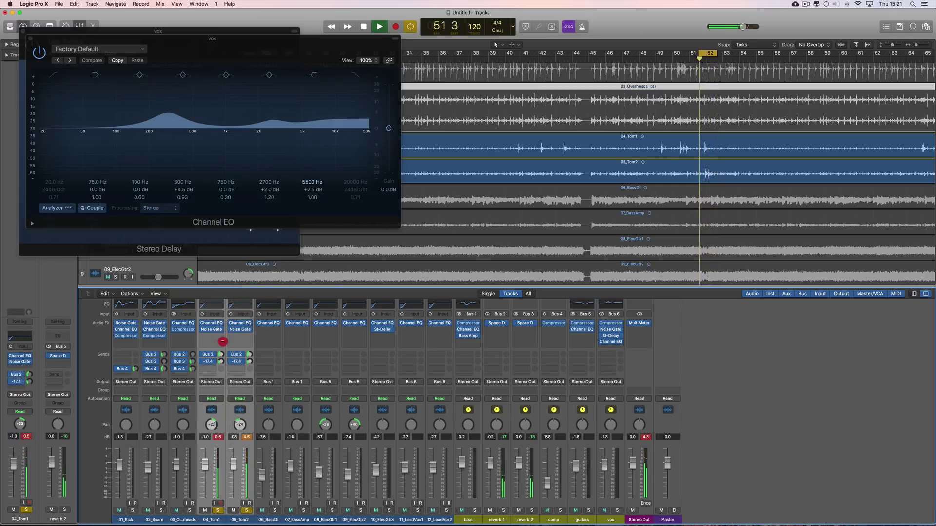
# Step: Unsolo the toms to hear them in the full mix and route both tom outputs to Bus 7
pyautogui.click(246, 511)
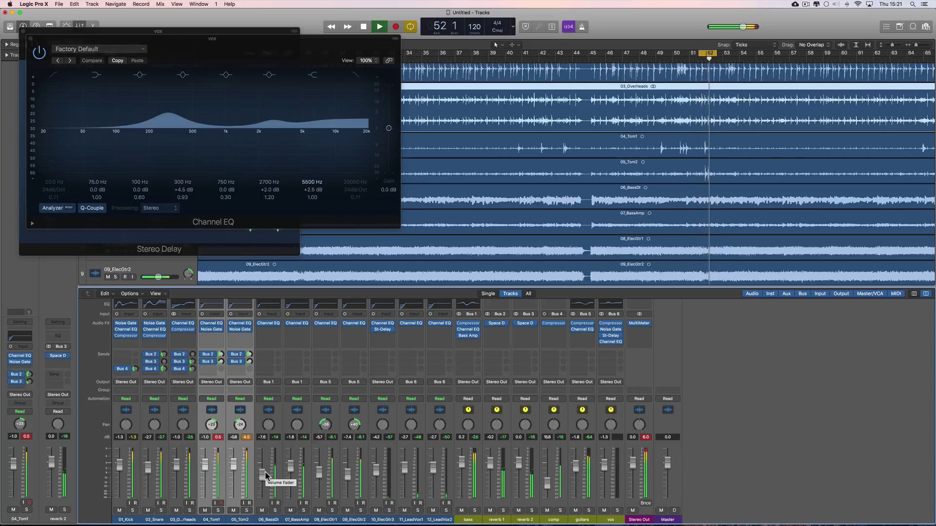
pyautogui.click(216, 383)
pyautogui.moveTo(217, 410)
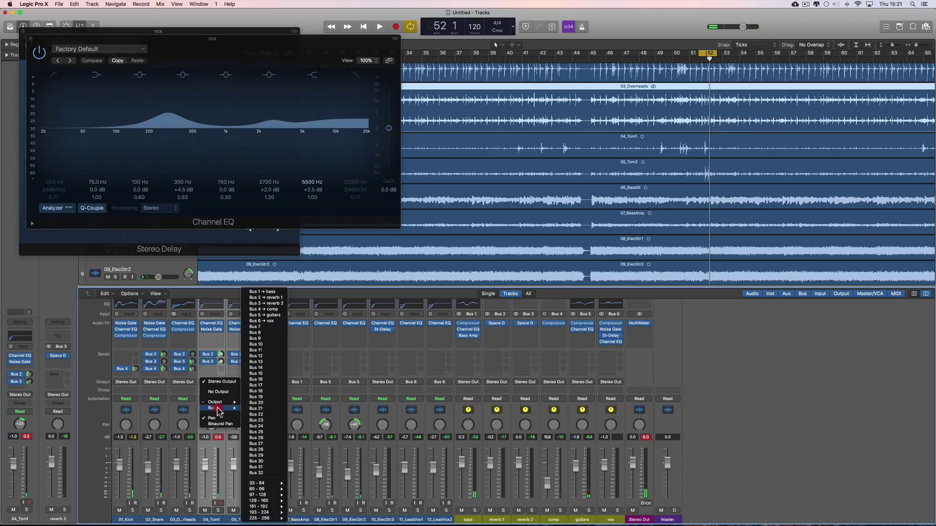
pyautogui.click(260, 327)
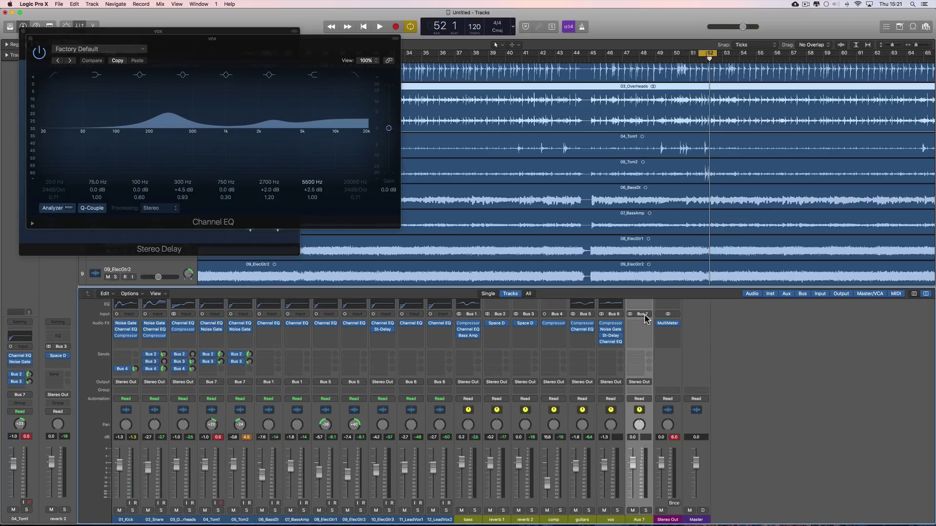
# Step: Check the input source of the new tom aux channel and solo that channel
pyautogui.click(644, 315)
pyautogui.click(757, 341)
pyautogui.click(646, 510)
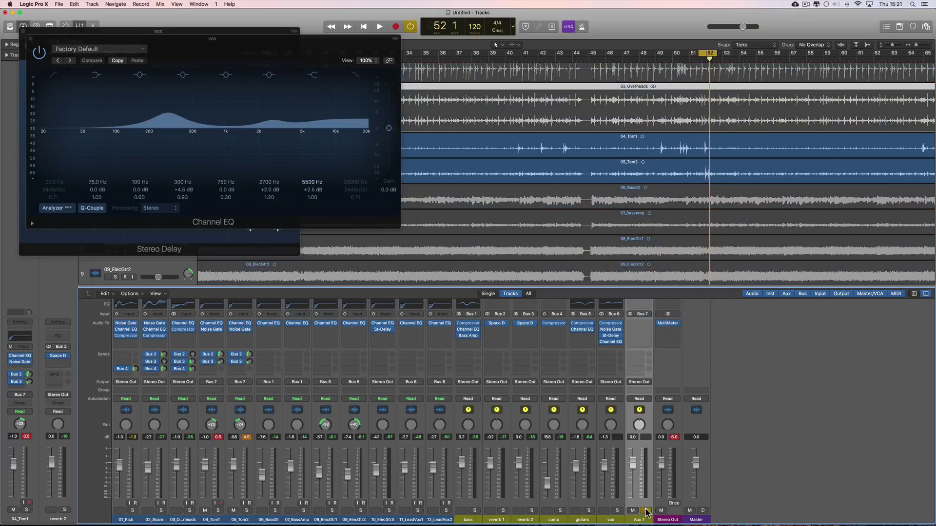
# Step: Play the loop and try pulling the soloed Aux 7 fader down before resetting it to 0.0 dB
pyautogui.press('space')
pyautogui.moveTo(632, 464); pyautogui.dragTo(637, 509)
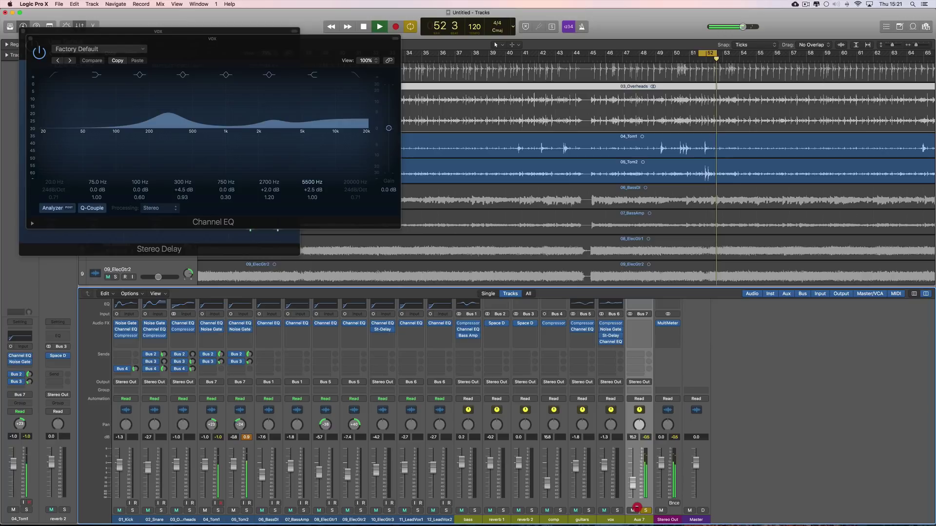
pyautogui.keyDown('alt'); pyautogui.click(639, 472); pyautogui.keyUp('alt')
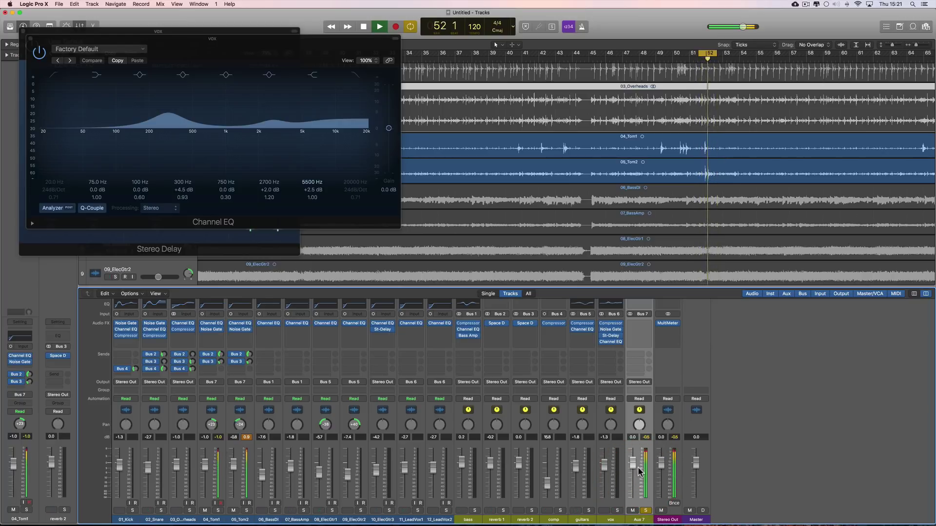
pyautogui.press('space')
# Step: Insert a Compressor on Aux 7 and load the Opto Toms drum preset
pyautogui.click(645, 324)
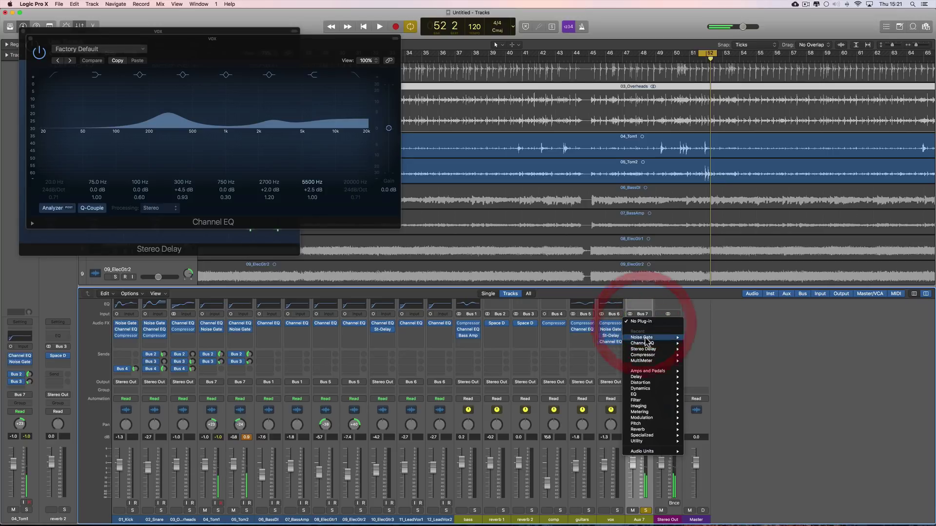
pyautogui.click(698, 356)
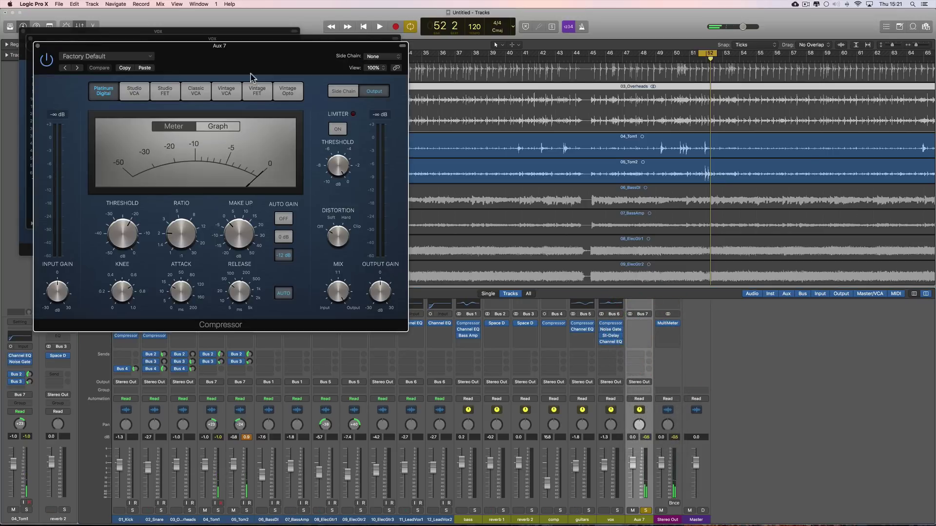
pyautogui.moveTo(234, 46); pyautogui.dragTo(508, 182)
pyautogui.click(385, 191)
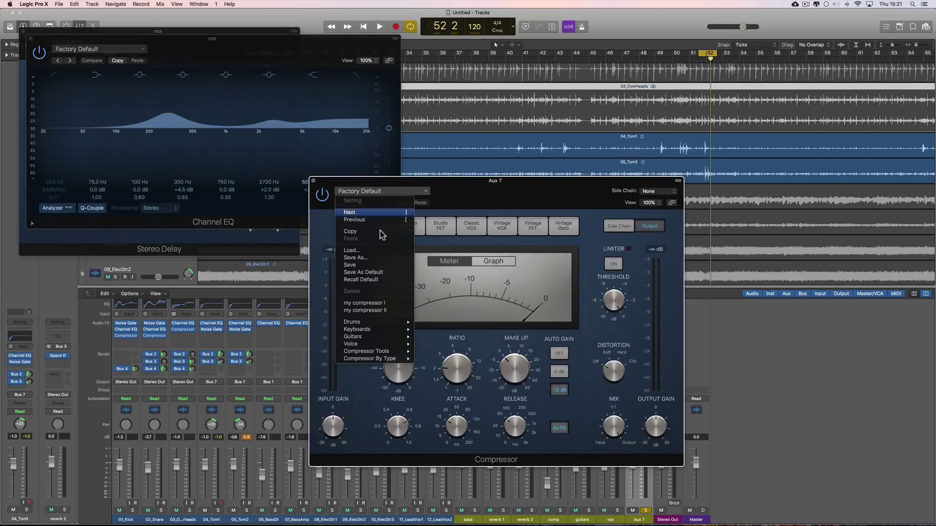
pyautogui.moveTo(411, 325)
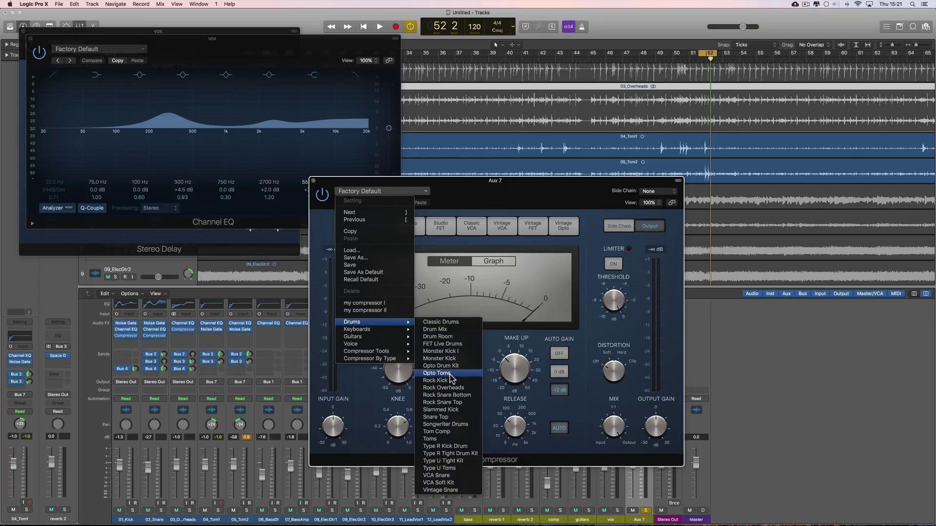
pyautogui.click(449, 374)
# Step: Set the Aux 7 compressor's threshold to -22.5 dB and make-up gain to -4.5 dB while the loop plays
pyautogui.press('space')
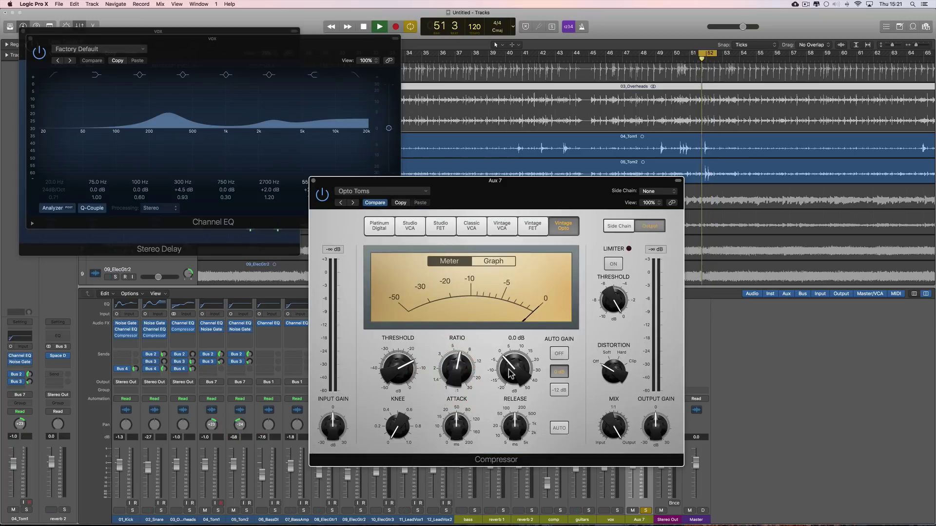
pyautogui.moveTo(401, 370); pyautogui.dragTo(403, 384)
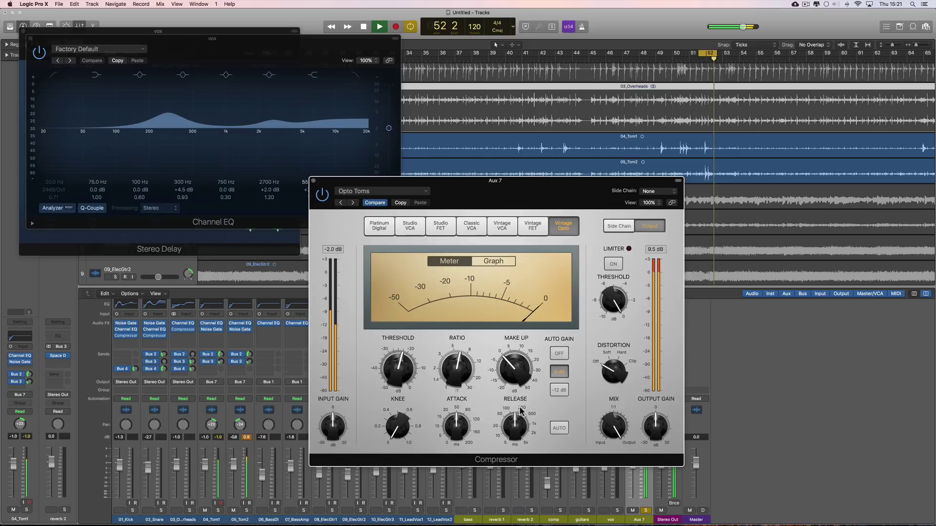
pyautogui.moveTo(513, 376); pyautogui.dragTo(513, 385)
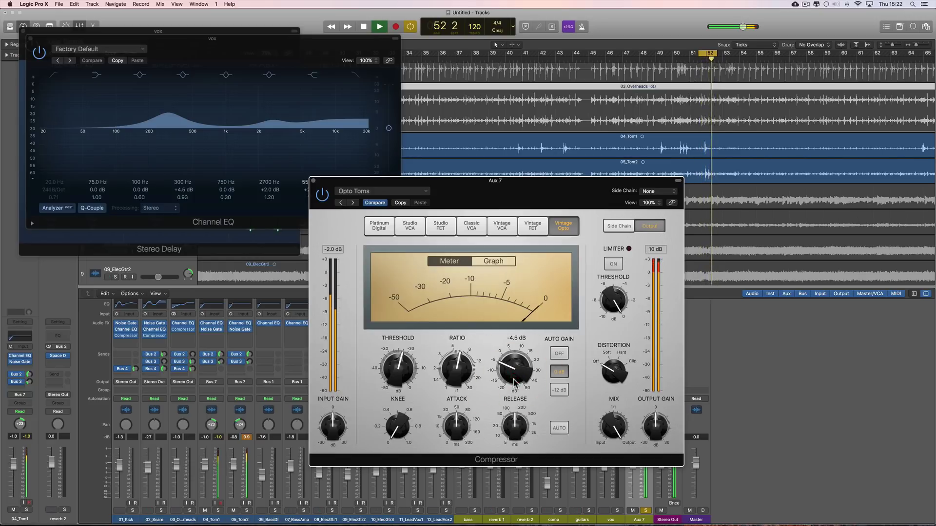
pyautogui.click(313, 181)
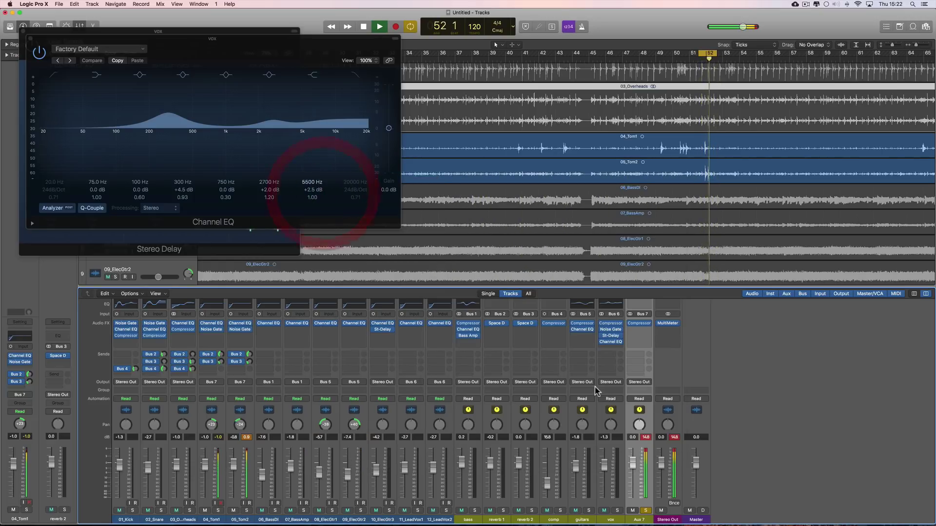
# Step: Lower the Aux 7 fader to -2.8 dB and rename the channel toms
pyautogui.moveTo(633, 459); pyautogui.dragTo(632, 467)
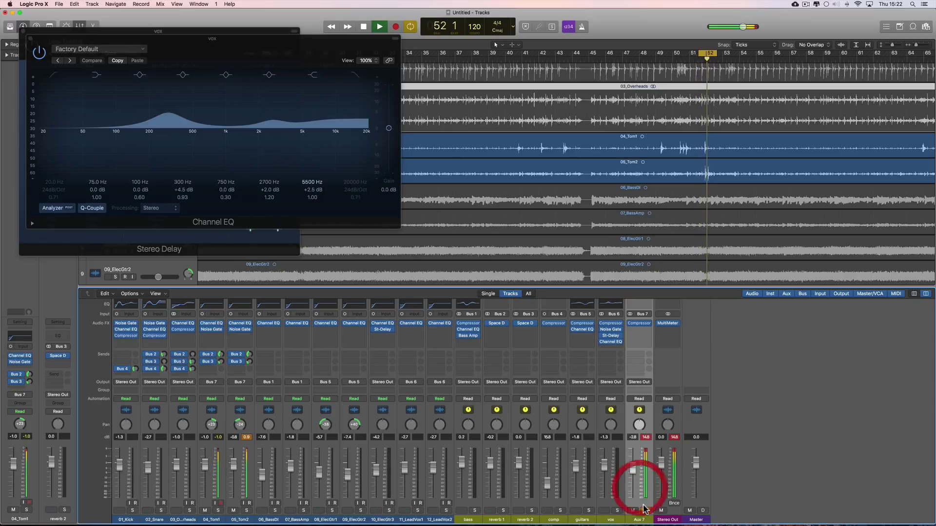
pyautogui.press('space')
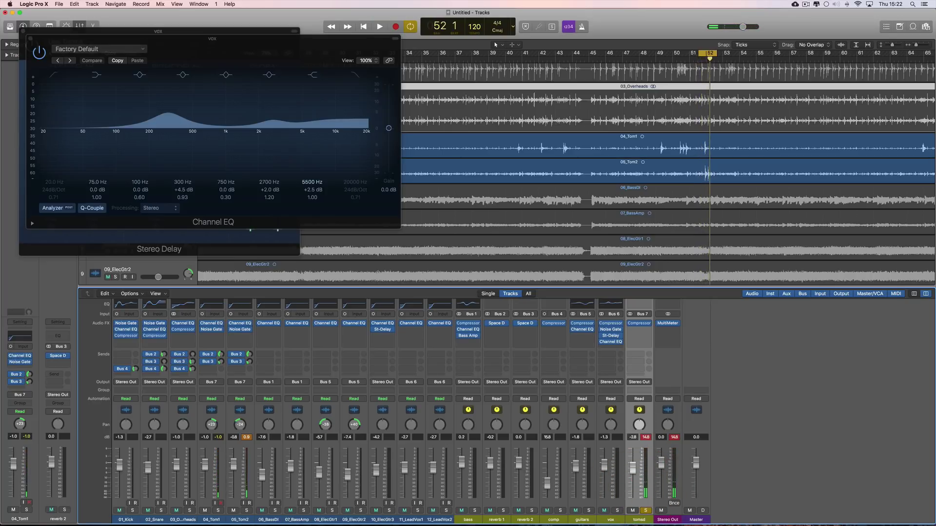
pyautogui.click(644, 520)
# Step: Add a Channel EQ to the toms bus and cut 455 Hz by 9.0 dB while auditioning the loop
pyautogui.click(644, 307)
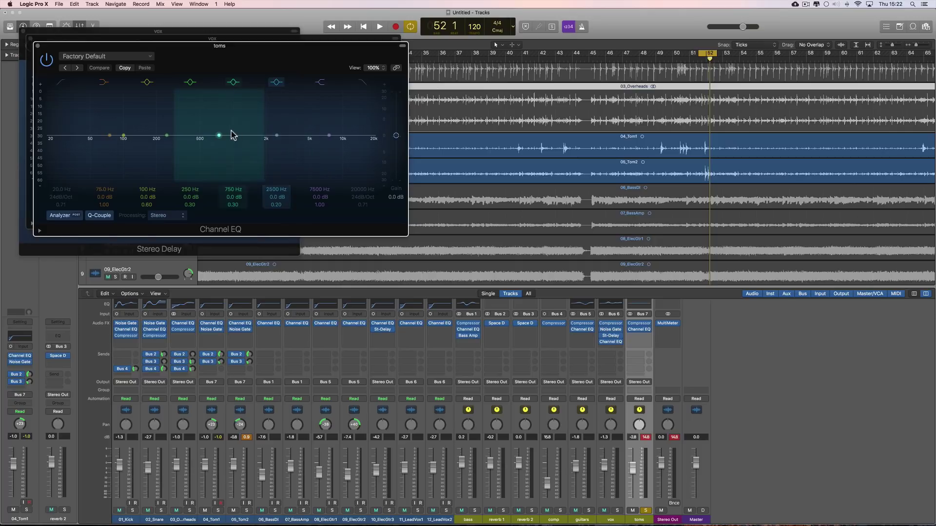
pyautogui.moveTo(221, 137); pyautogui.dragTo(219, 150)
pyautogui.press('space')
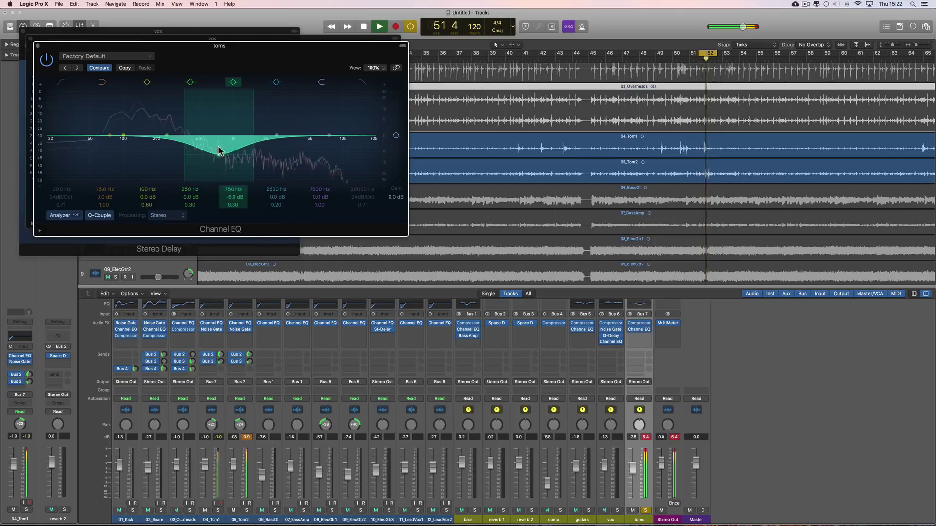
pyautogui.moveTo(219, 156); pyautogui.dragTo(194, 162)
pyautogui.press('space')
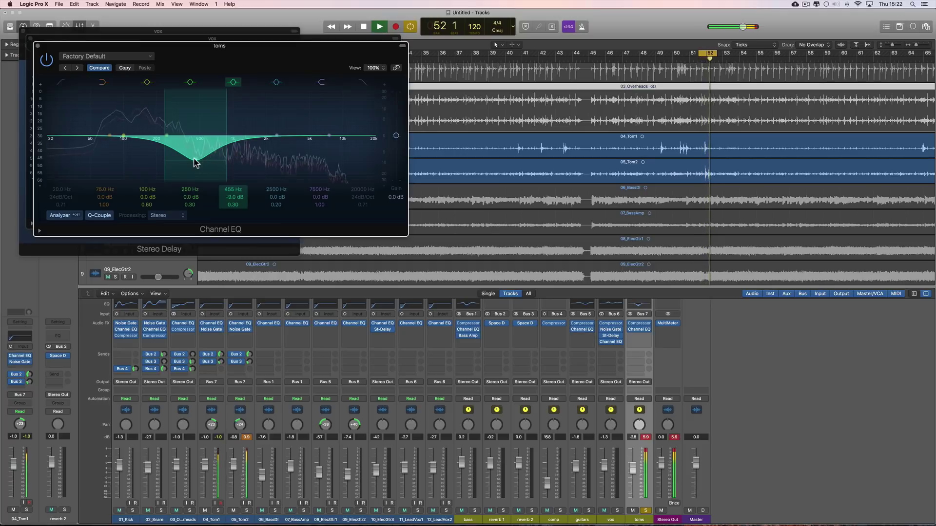
# Step: Boost the toms EQ by 2.5 dB at 3000 Hz with a Q of 0.83
pyautogui.moveTo(274, 137); pyautogui.dragTo(278, 126)
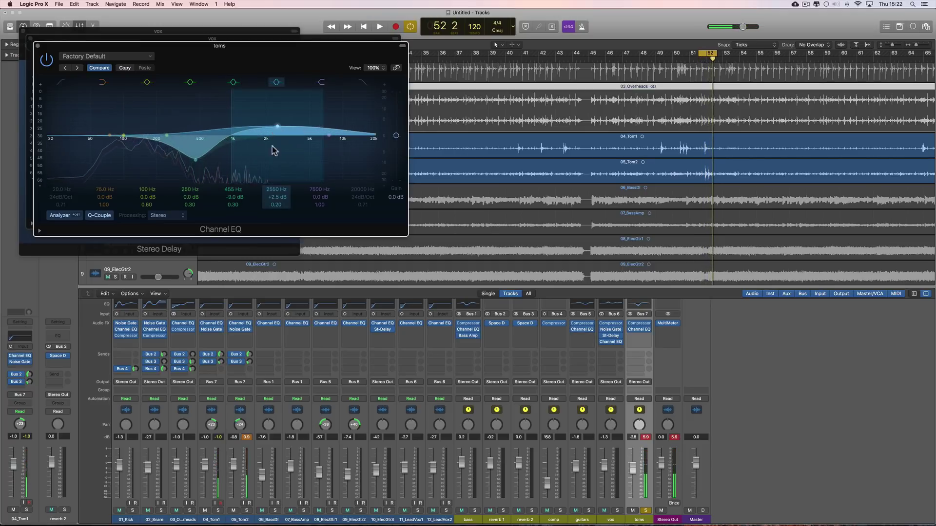
pyautogui.moveTo(275, 203); pyautogui.dragTo(276, 186)
pyautogui.press('space')
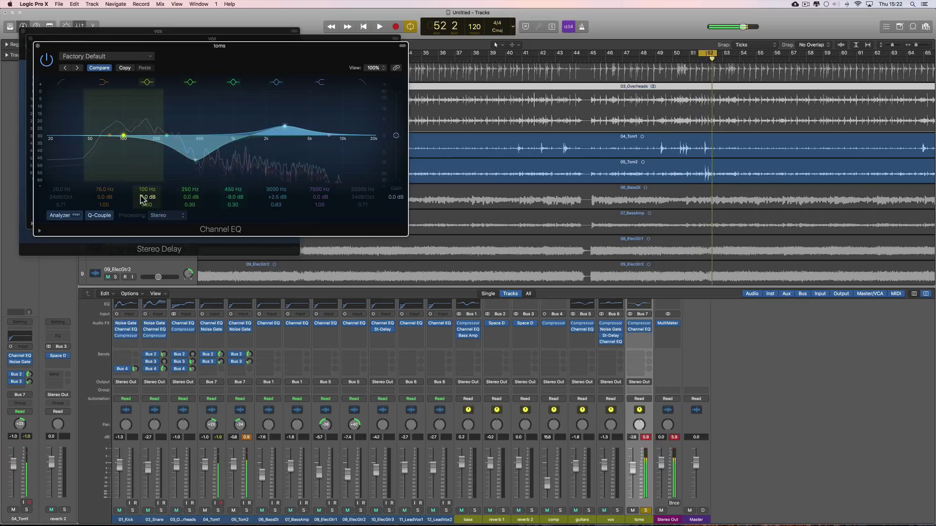
# Step: Enable the toms EQ's low cut at about 62 Hz and boost 112 Hz by 4.5 dB with a Q of 1.00
pyautogui.click(56, 101)
pyautogui.press('space')
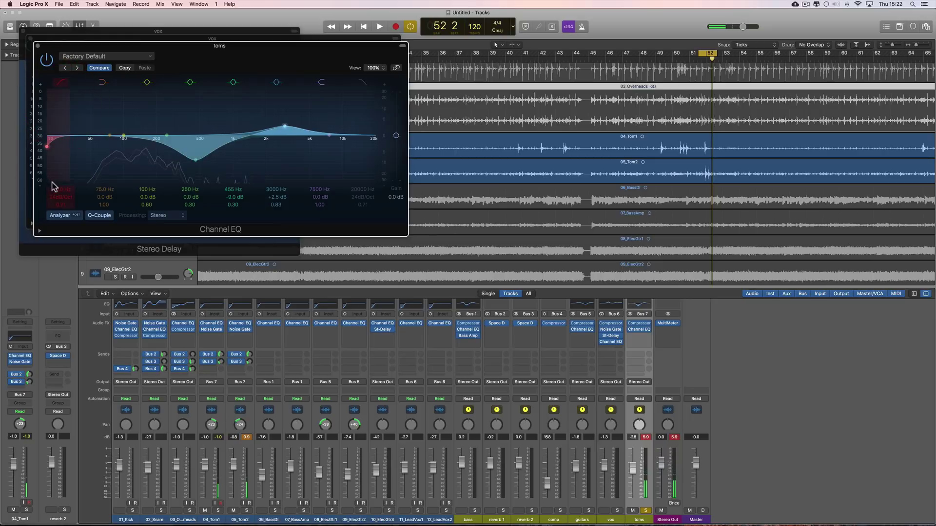
pyautogui.press('space')
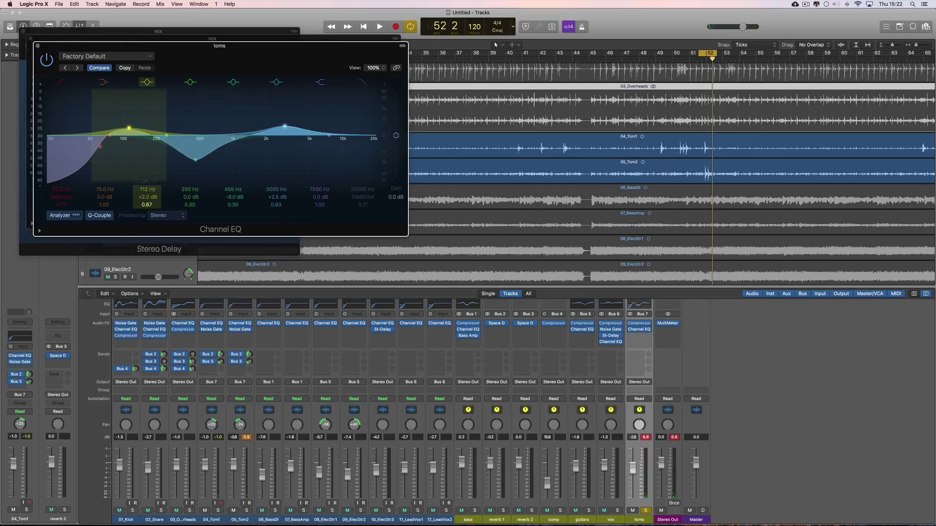
pyautogui.moveTo(145, 199); pyautogui.dragTo(144, 198)
pyautogui.press('space')
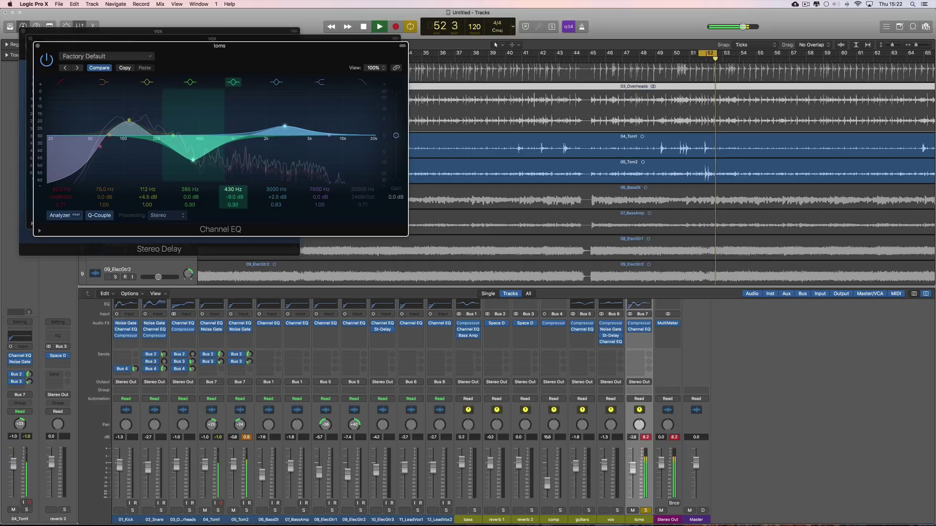
# Step: Retune the toms EQ: -9.0 dB at 840 Hz, -5.0 dB at 270 Hz, +5.0 dB at 3450 Hz and +3.0 dB at 112 Hz
pyautogui.moveTo(180, 160); pyautogui.dragTo(218, 160)
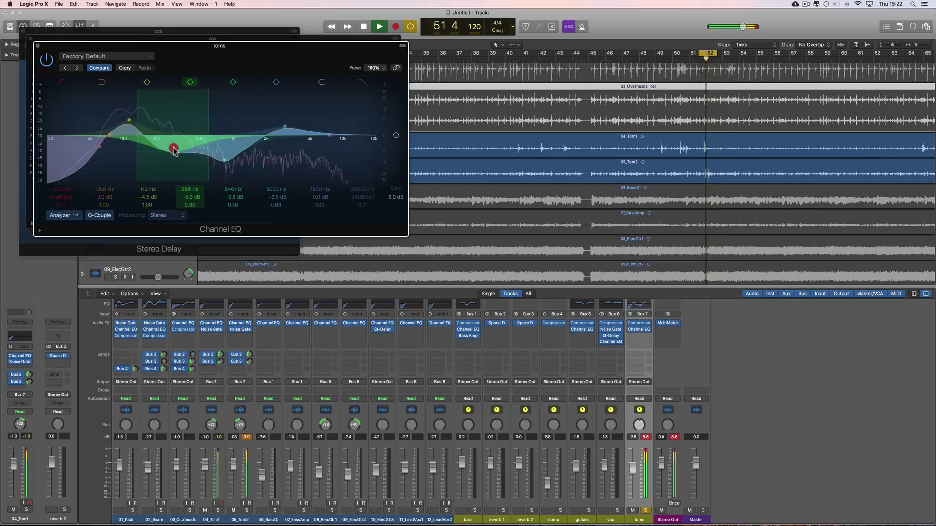
pyautogui.moveTo(174, 151)
pyautogui.mouseDown()
pyautogui.moveTo(190, 152)
pyautogui.moveTo(175, 150)
pyautogui.mouseUp()
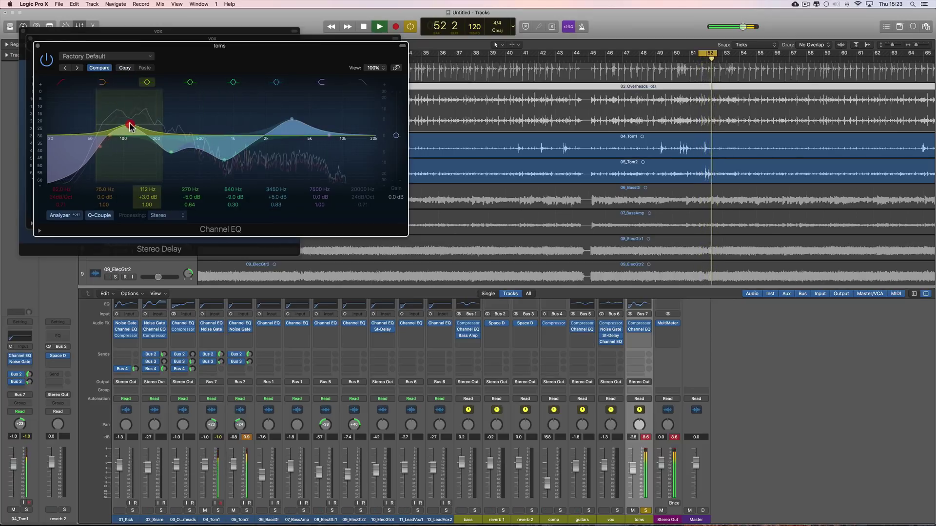
# Step: Compare the toms EQ with its low cut bypassed, set the cut to 59 Hz, and close all open plug-in windows
pyautogui.click(64, 85)
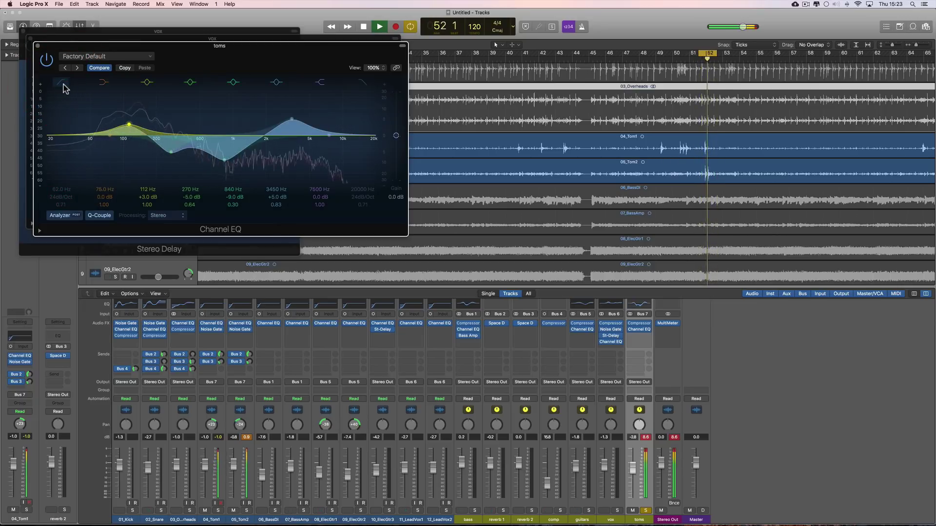
pyautogui.click(63, 84)
pyautogui.moveTo(62, 190); pyautogui.dragTo(59, 196)
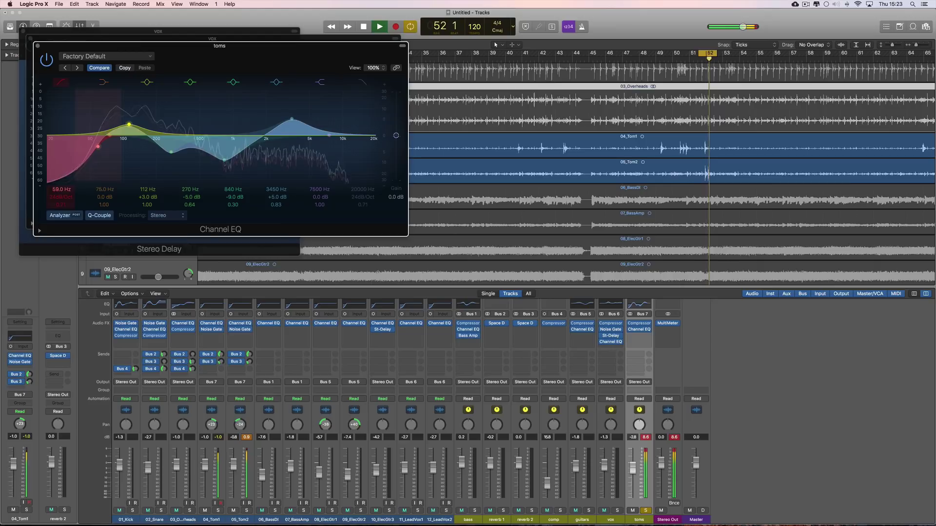
pyautogui.click(38, 45)
pyautogui.click(30, 39)
pyautogui.click(23, 31)
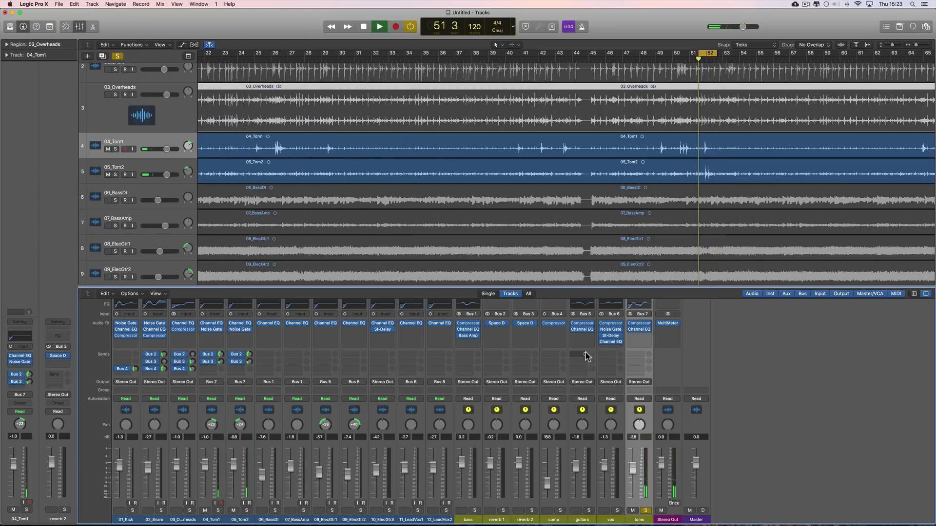
# Step: Unsolo the toms bus and lower its fader to -6.0 dB against the full mix
pyautogui.press('space')
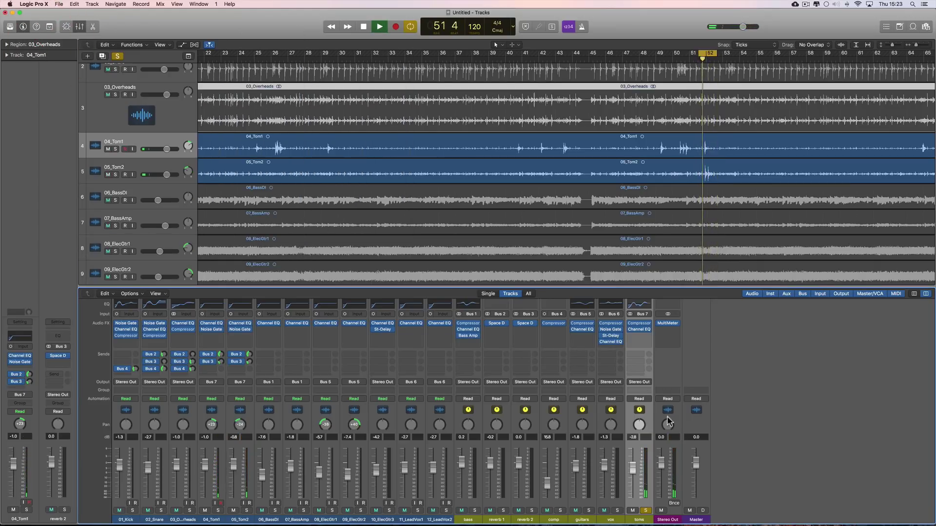
pyautogui.click(646, 511)
pyautogui.moveTo(632, 469); pyautogui.dragTo(631, 474)
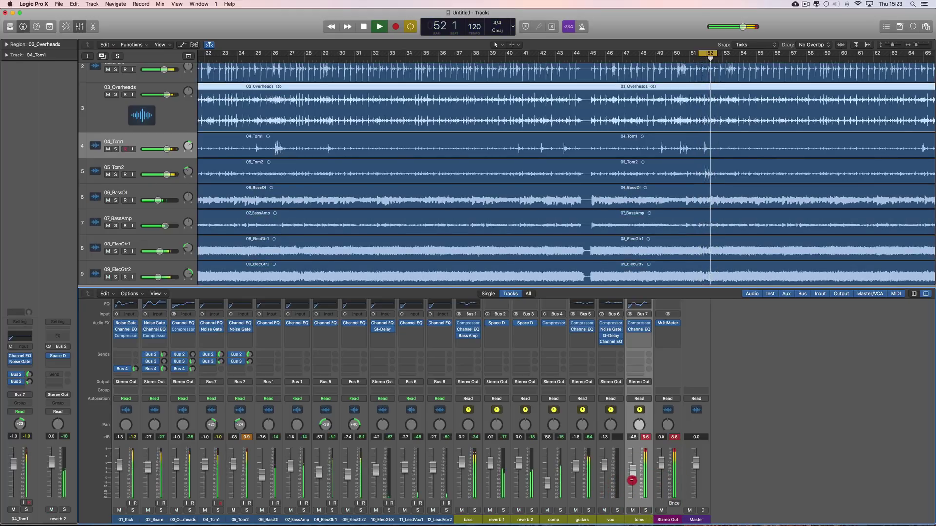
pyautogui.moveTo(632, 487); pyautogui.dragTo(632, 487)
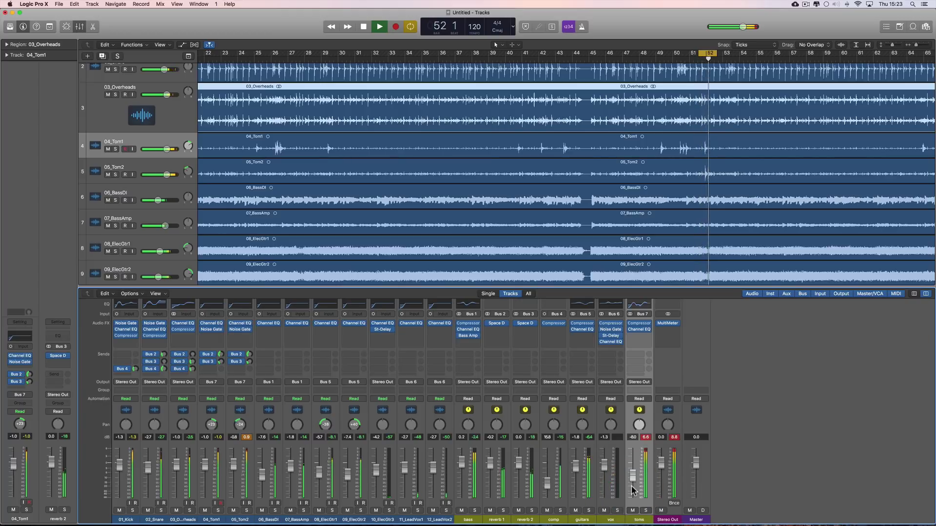
# Step: Set the toms compressor's make-up gain to -9.0 dB and audition the bus soloed
pyautogui.click(639, 324)
pyautogui.moveTo(516, 365); pyautogui.dragTo(533, 367)
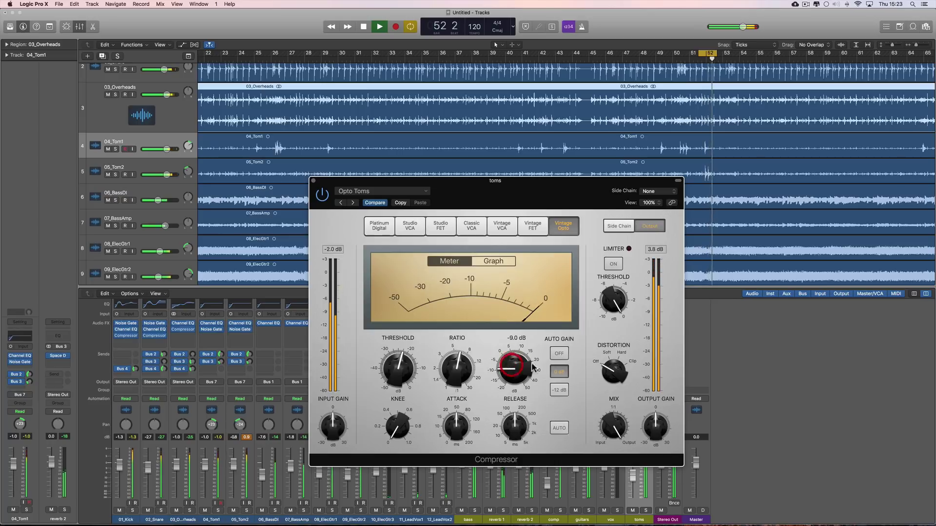
pyautogui.click(646, 510)
pyautogui.click(591, 331)
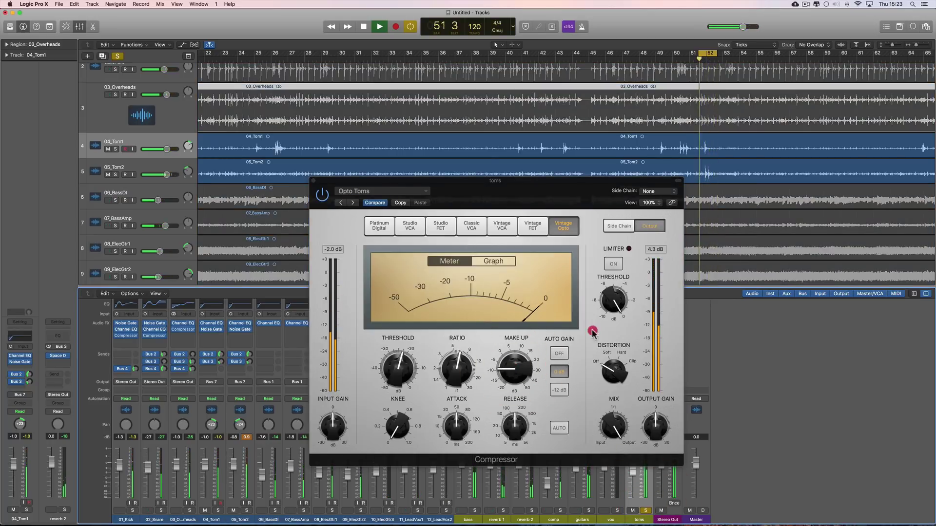
pyautogui.moveTo(554, 184); pyautogui.dragTo(428, 173)
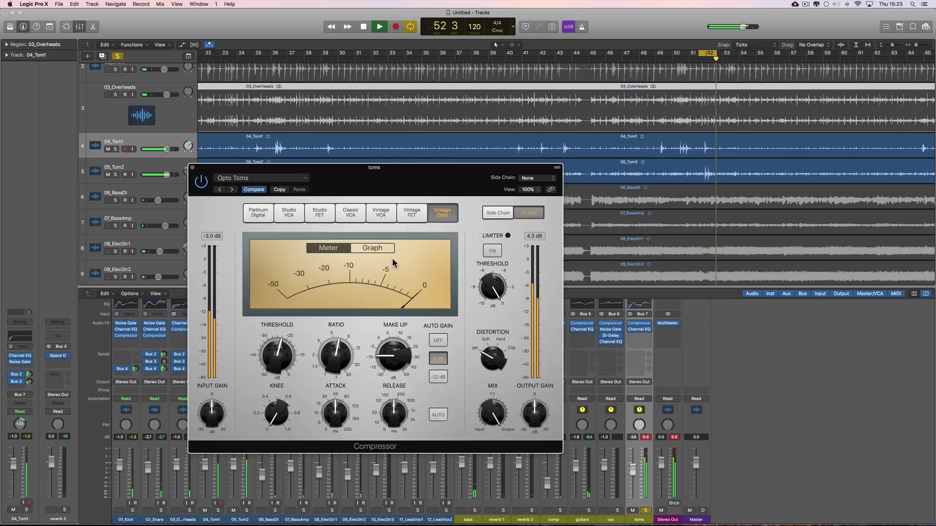
pyautogui.press('space')
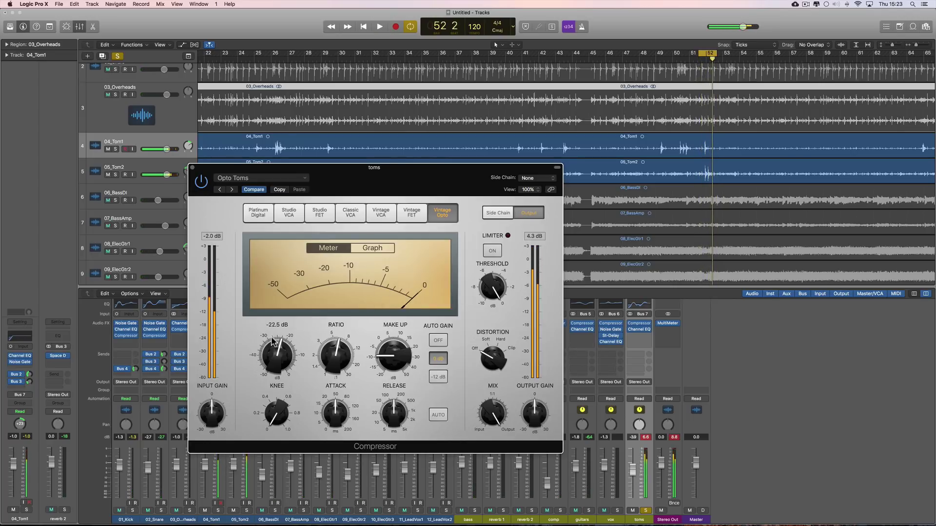
# Step: Set the toms EQ's 112 Hz band to -0.5 dB and play the soloed bus
pyautogui.click(639, 306)
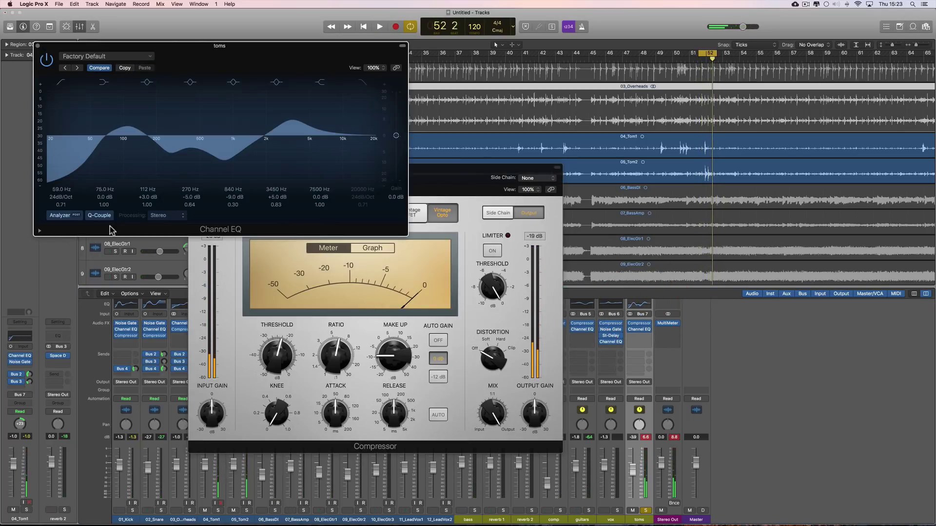
pyautogui.moveTo(147, 199); pyautogui.dragTo(147, 205)
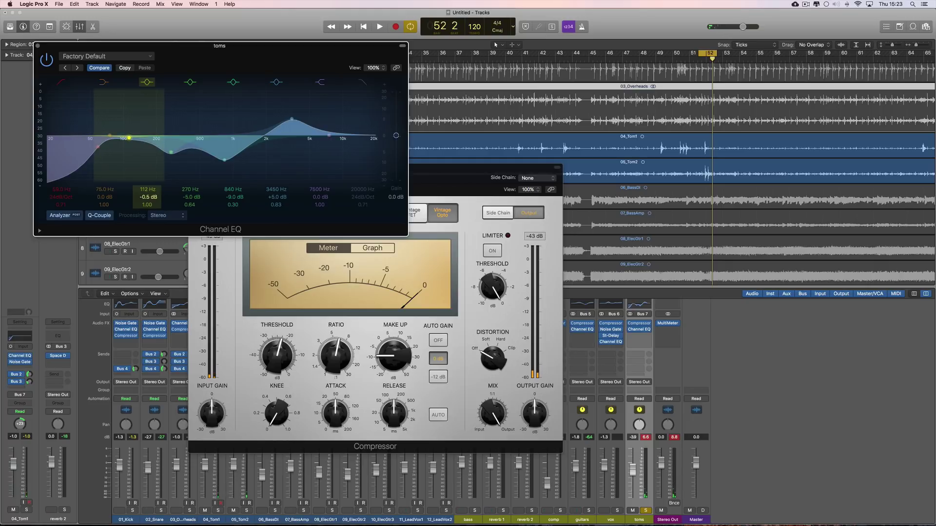
pyautogui.press('space')
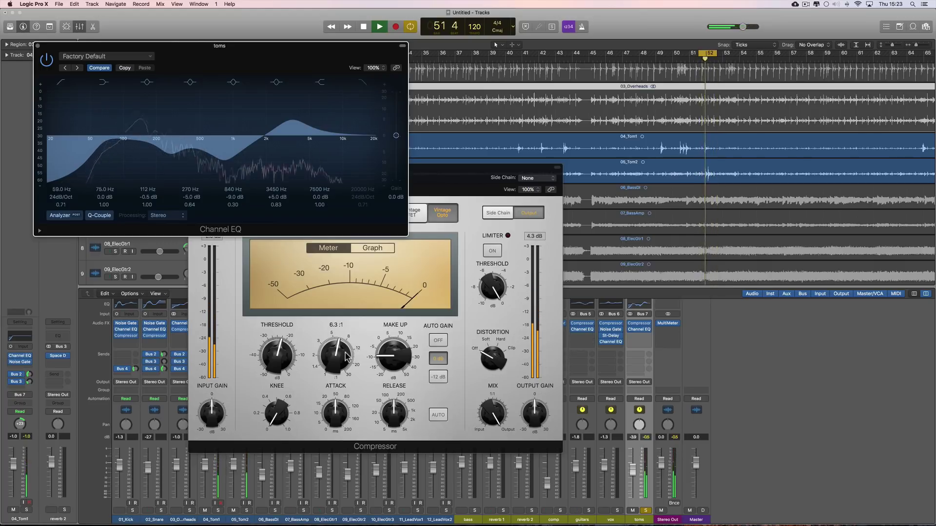
# Step: Set the toms compressor's make-up gain to -5.5 dB, close both toms plug-in windows, and check the soloed bus's peak level
pyautogui.moveTo(390, 361); pyautogui.dragTo(390, 359)
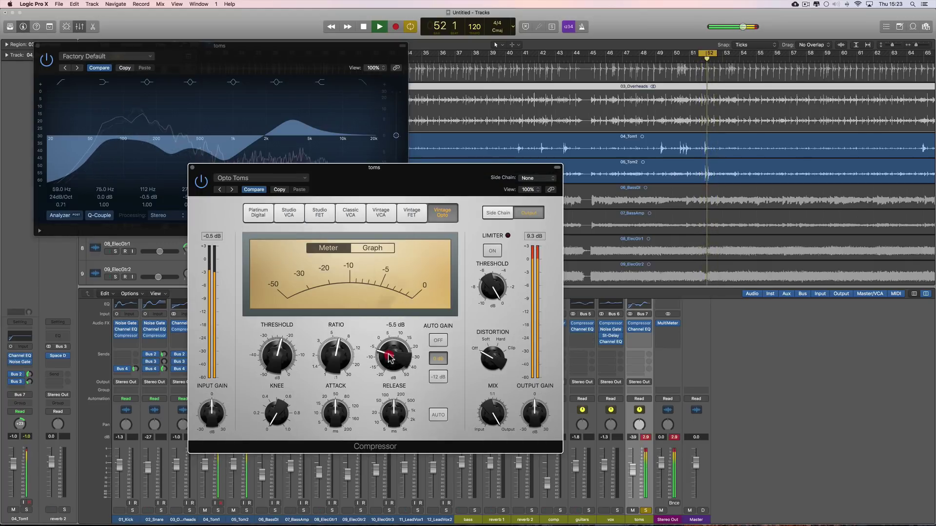
pyautogui.click(192, 169)
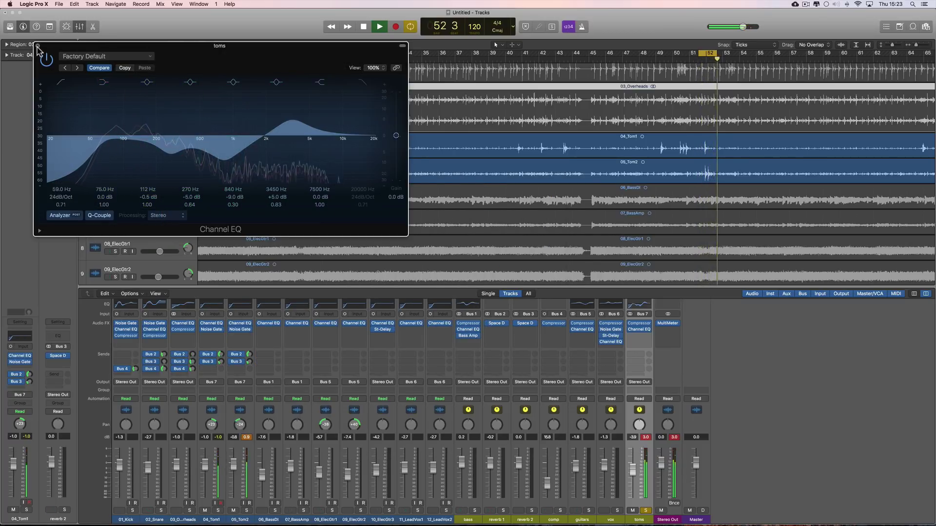
pyautogui.click(38, 45)
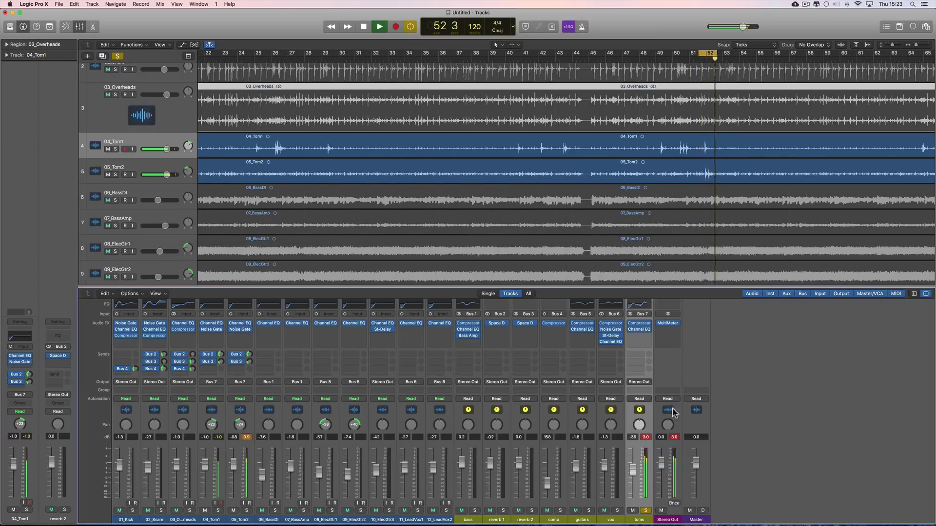
pyautogui.click(650, 437)
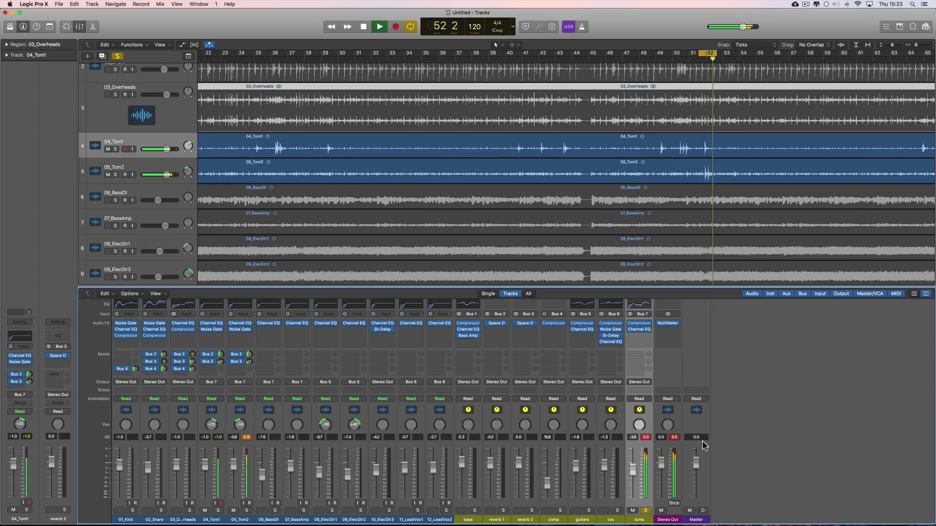
pyautogui.press('space')
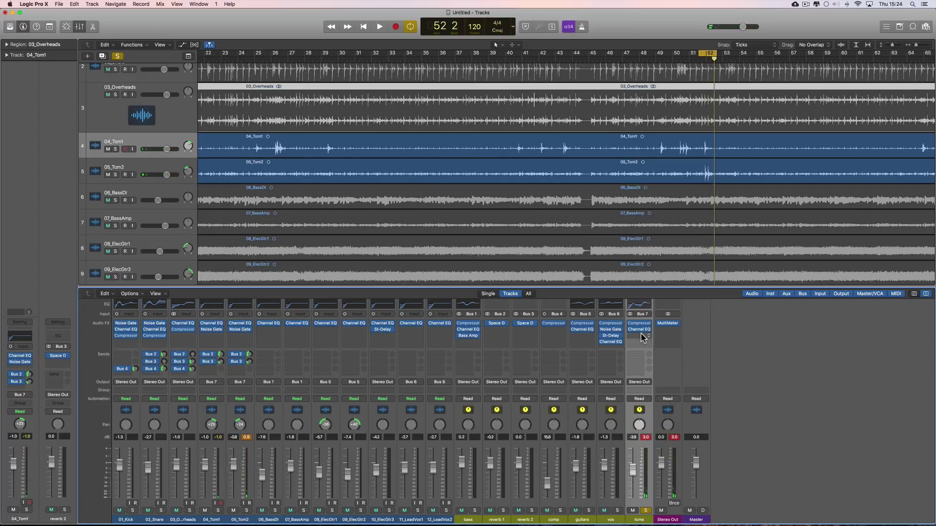
# Step: Insert a stereo Adaptive Limiter after the EQ on the toms bus and set its output ceiling to -1.4 dB
pyautogui.click(639, 336)
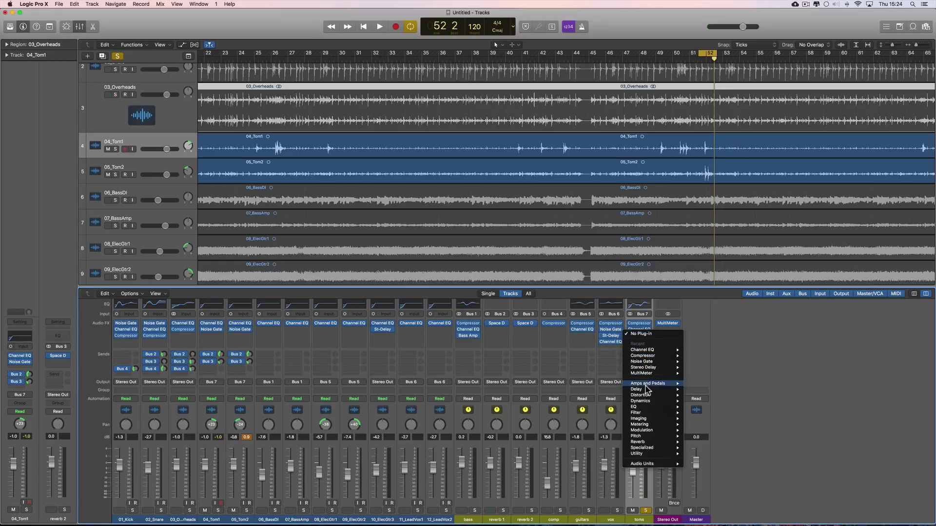
pyautogui.moveTo(649, 401)
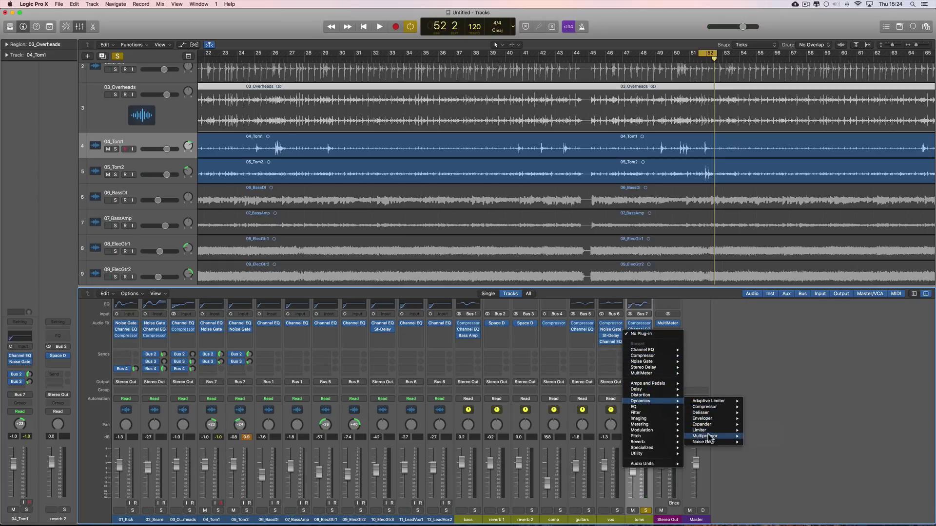
pyautogui.moveTo(702, 430)
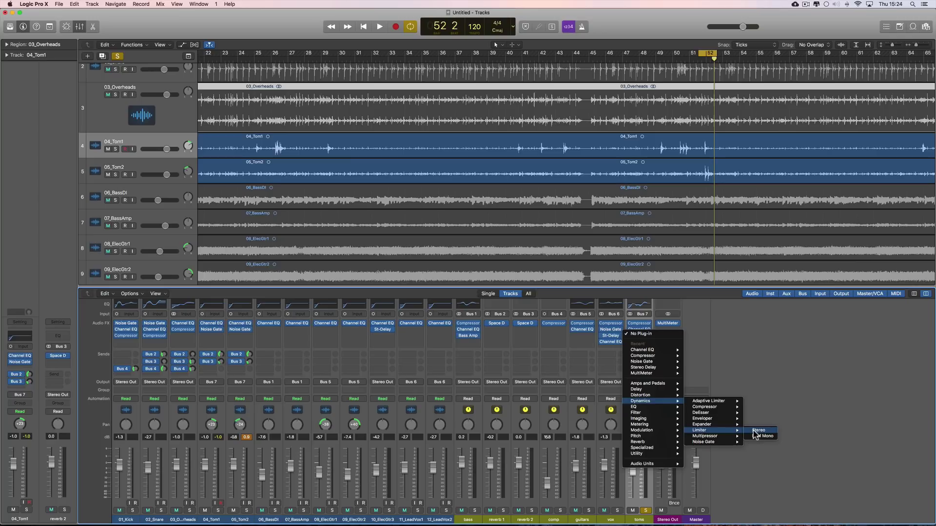
pyautogui.moveTo(729, 401)
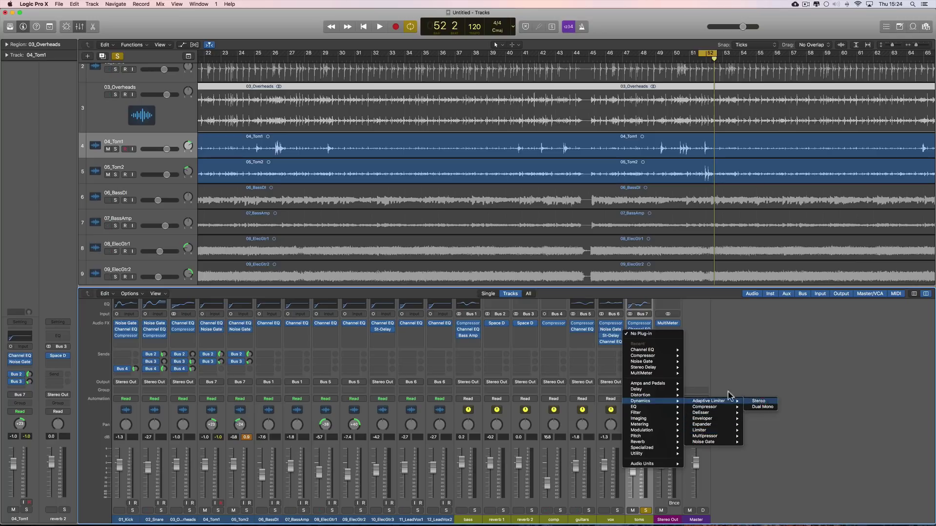
pyautogui.click(758, 401)
pyautogui.moveTo(176, 42); pyautogui.dragTo(503, 215)
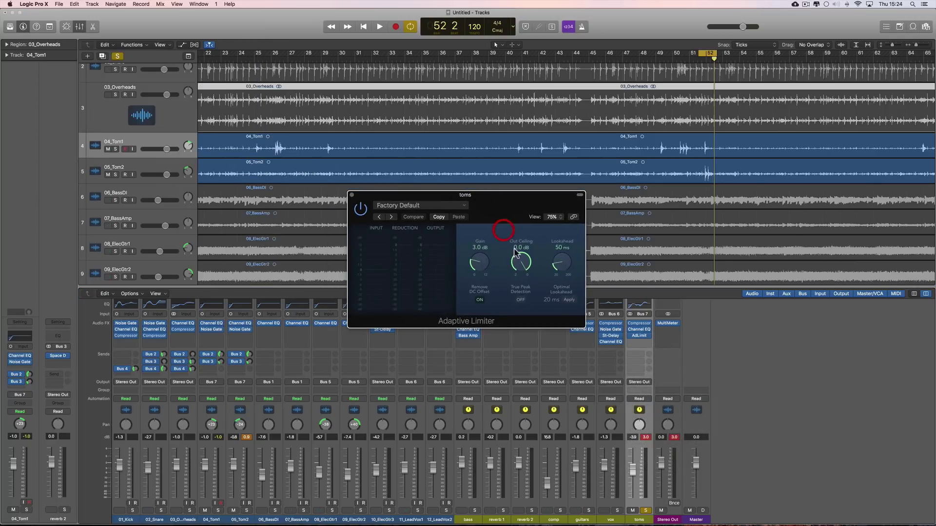
pyautogui.moveTo(515, 252); pyautogui.dragTo(547, 330)
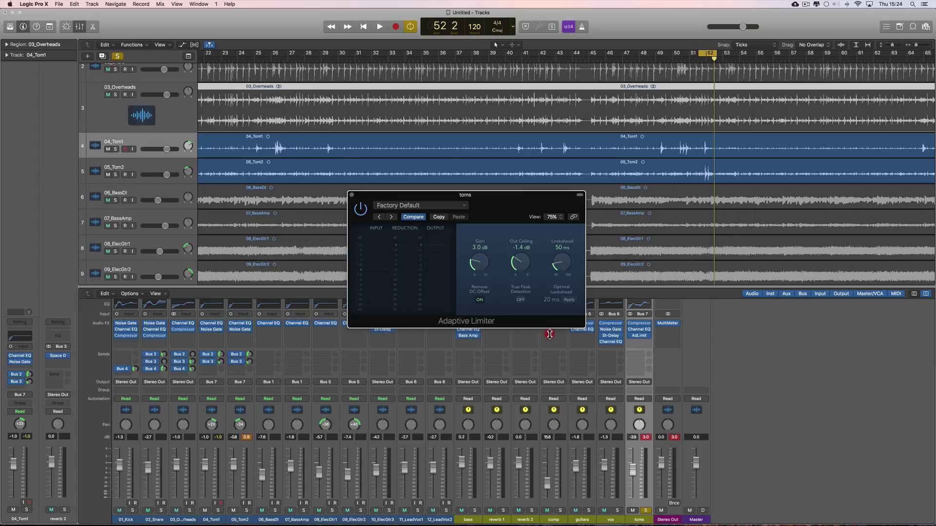
# Step: Audition the soloed toms through the Adaptive Limiter, raise its output ceiling slightly, and close the plug-in window
pyautogui.press('space')
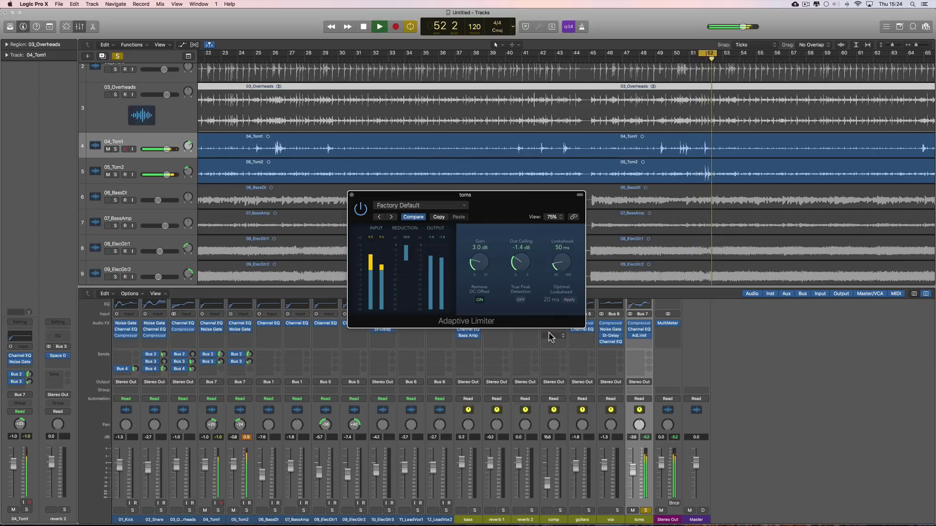
pyautogui.click(658, 442)
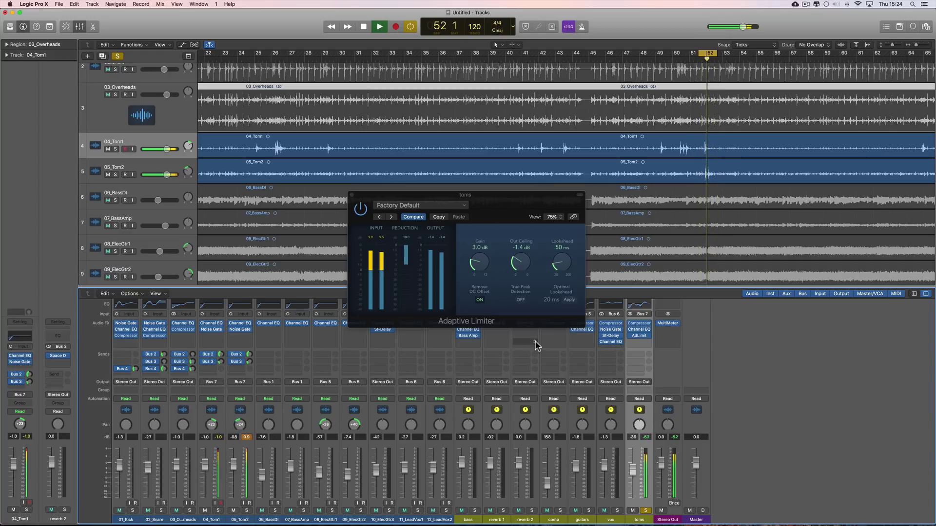
pyautogui.press('space')
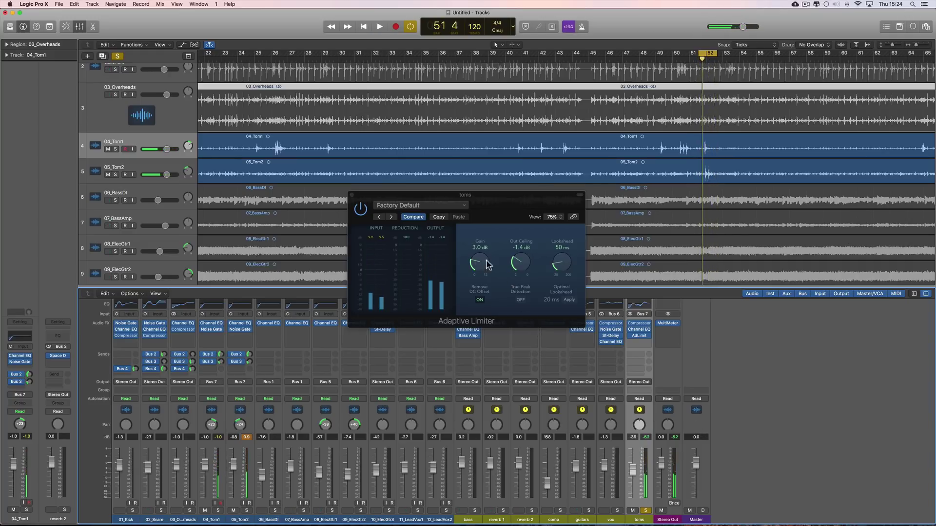
pyautogui.moveTo(515, 264); pyautogui.dragTo(516, 257)
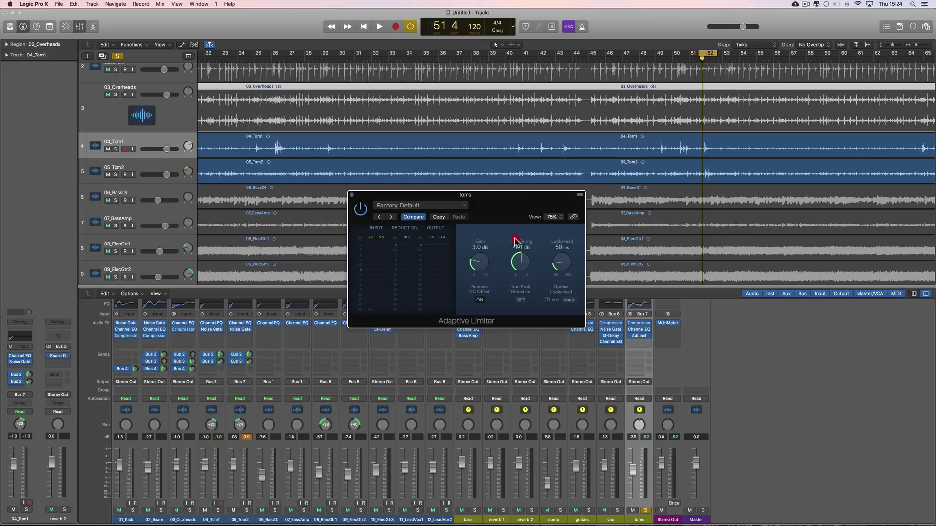
pyautogui.press('space')
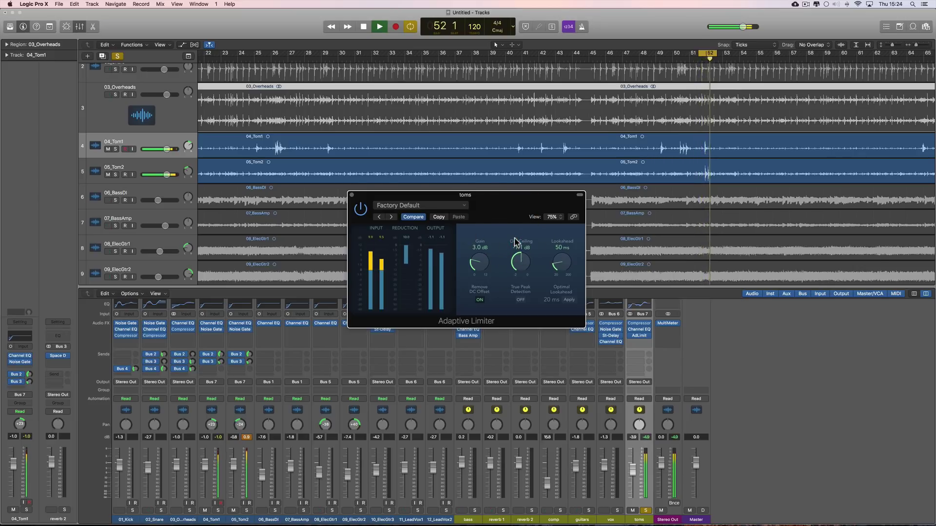
pyautogui.press('space')
pyautogui.click(352, 194)
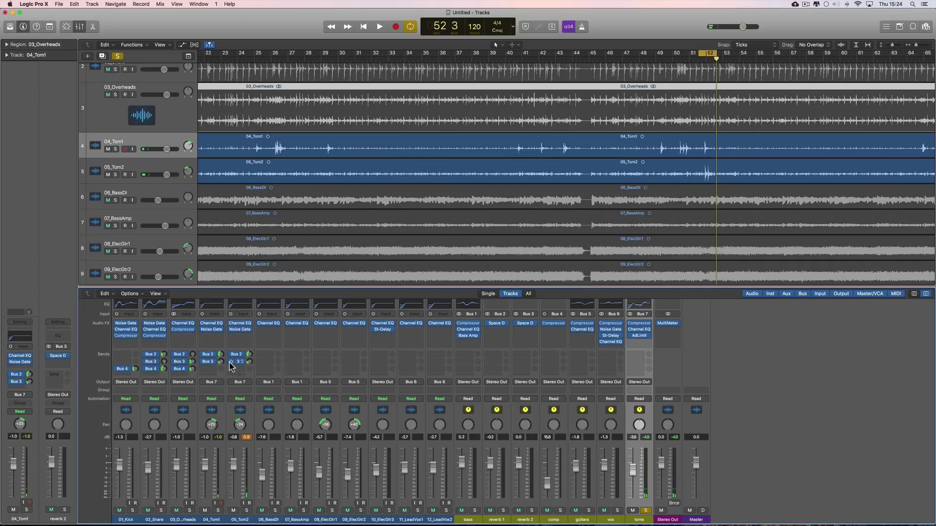
# Step: Unsolo the toms bus and set its fader to -3.6 dB against the full mix
pyautogui.press('space')
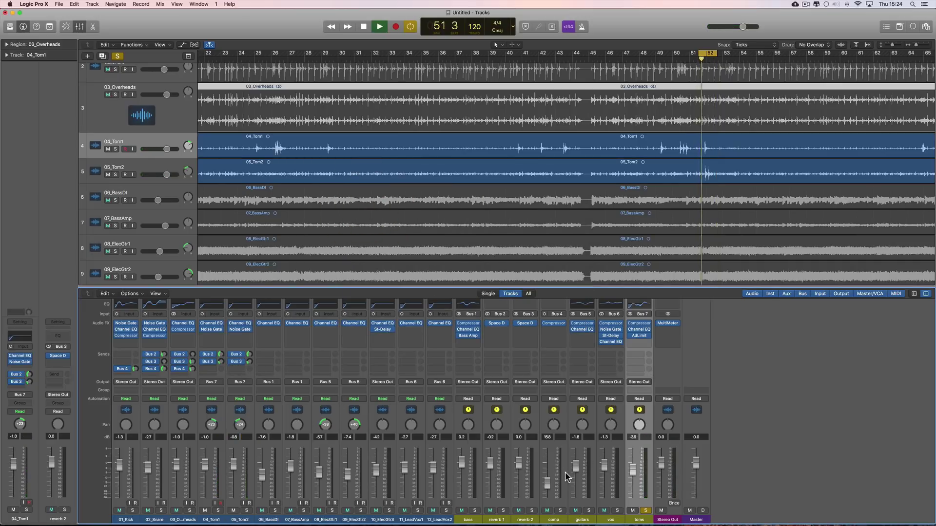
pyautogui.click(646, 510)
pyautogui.click(646, 510)
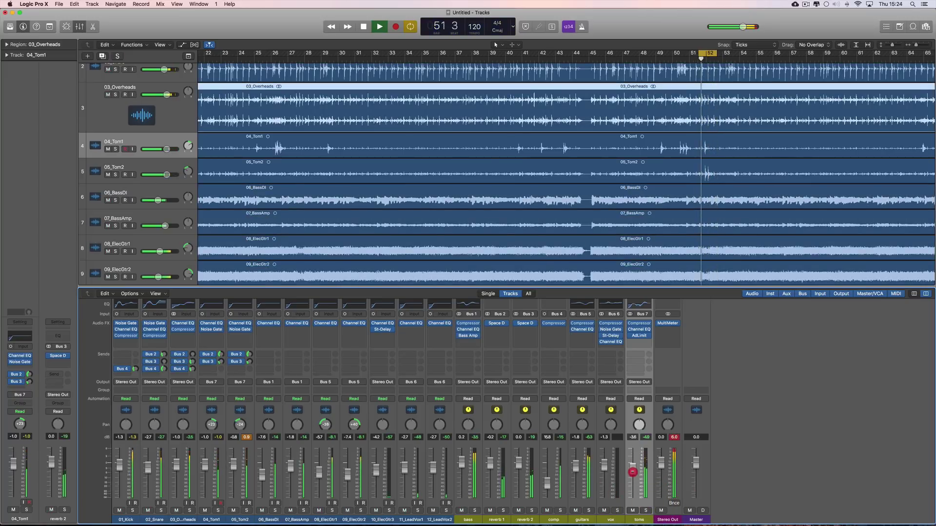
pyautogui.click(634, 474)
pyautogui.press('space')
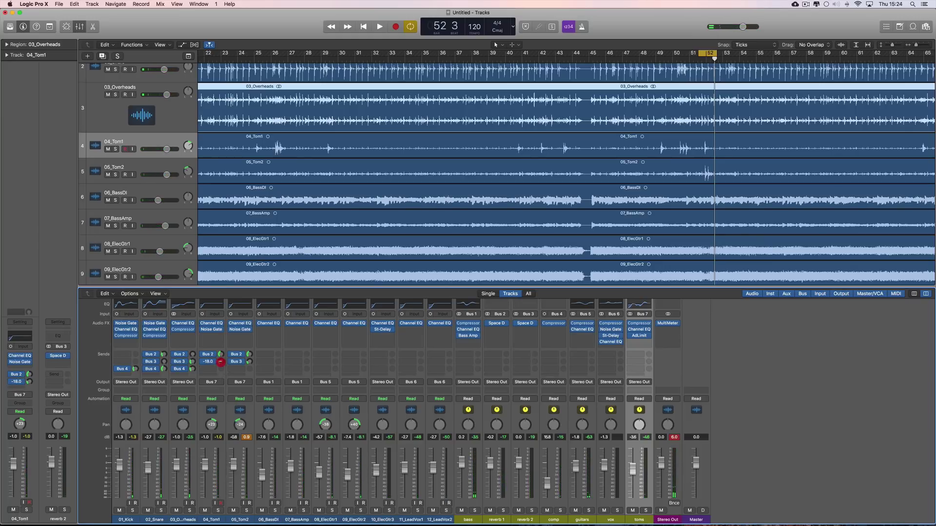
# Step: Set 05_Tom2's Bus 2 reverb send to -5.1 dB and the Bus 3 sends to -4.5 dB on 04_Tom1 and -3.0 dB on 05_Tom2
pyautogui.moveTo(220, 366); pyautogui.dragTo(250, 352)
pyautogui.press('space')
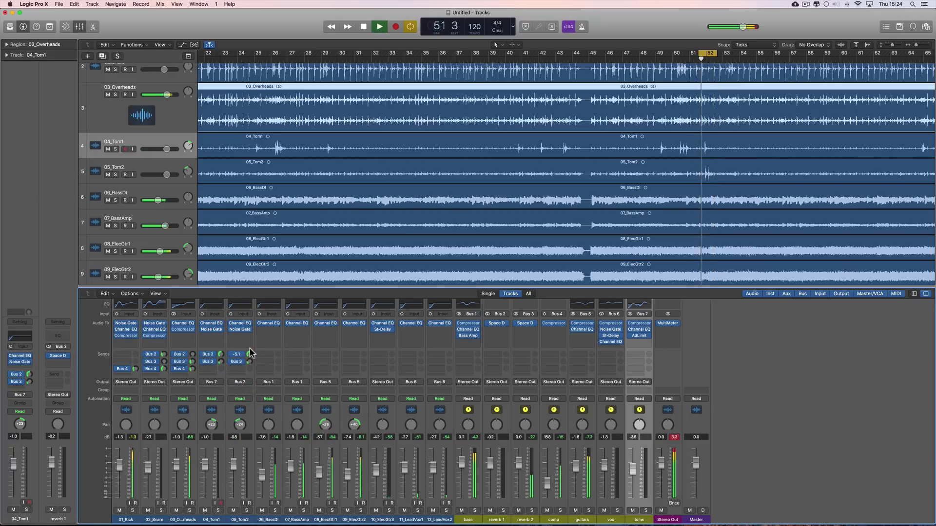
pyautogui.press('space')
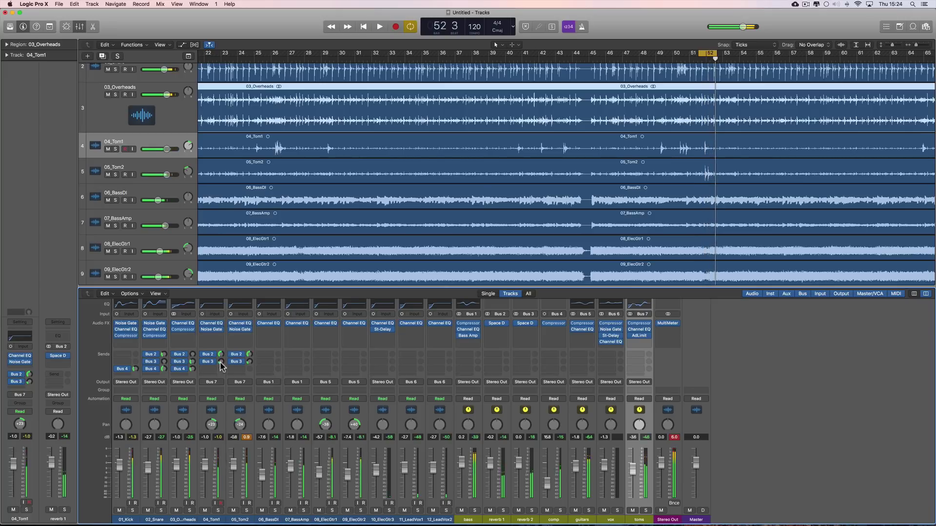
pyautogui.moveTo(249, 355); pyautogui.dragTo(246, 347)
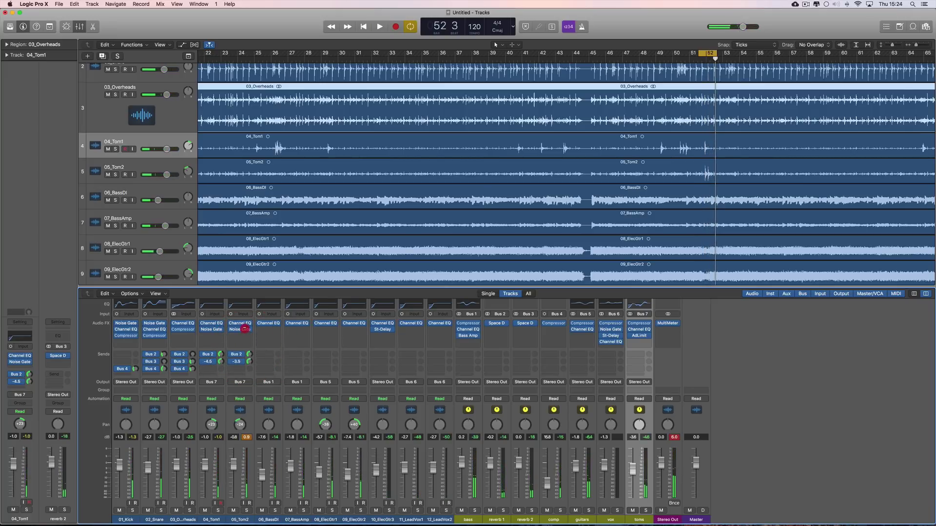
pyautogui.press('space')
pyautogui.click(244, 328)
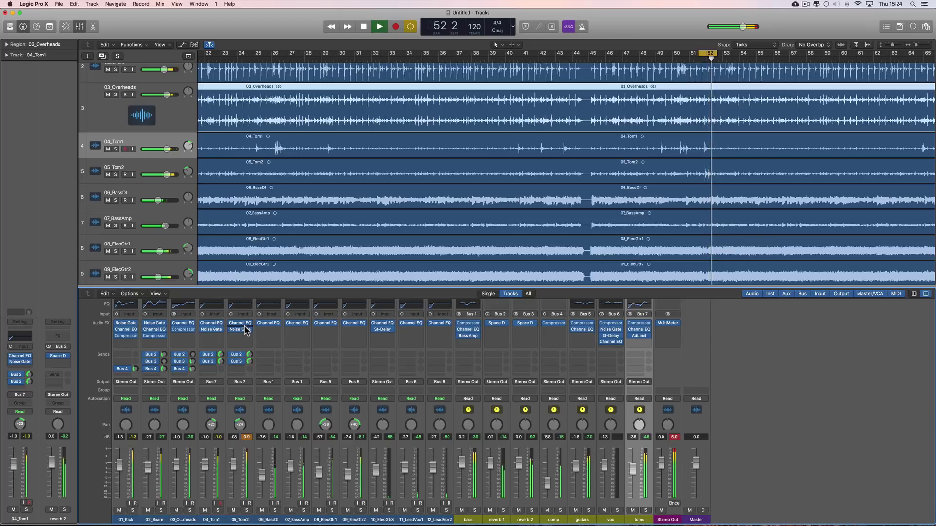
# Step: Lower the 04_Tom1 fader to -1.8 dB and 05_Tom2 to -1.1 dB, and raise the toms bus to -3.3 dB
pyautogui.moveTo(236, 465); pyautogui.dragTo(207, 470)
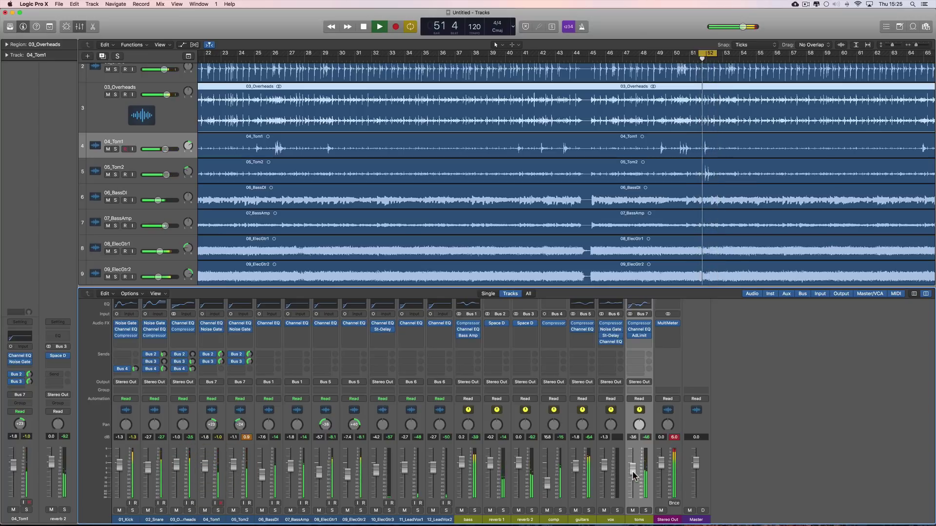
pyautogui.moveTo(633, 472); pyautogui.dragTo(635, 471)
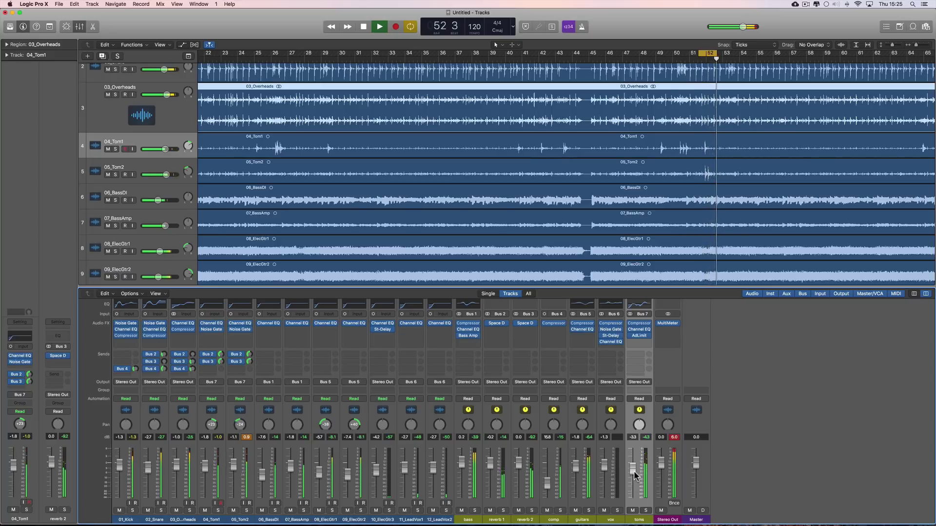
# Step: Solo the kick and set the 215 Hz band of its Channel EQ to -5.5 dB, auditioning the change
pyautogui.click(130, 511)
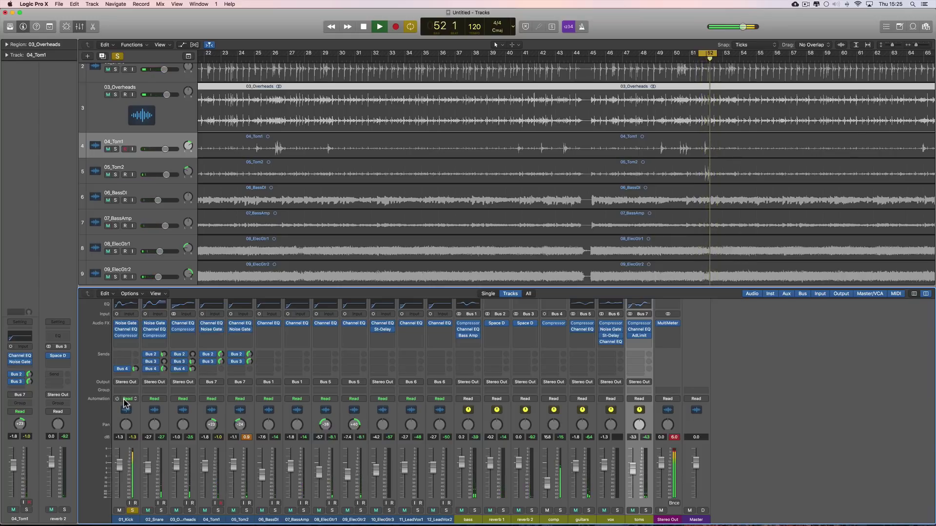
pyautogui.click(128, 310)
pyautogui.press('space')
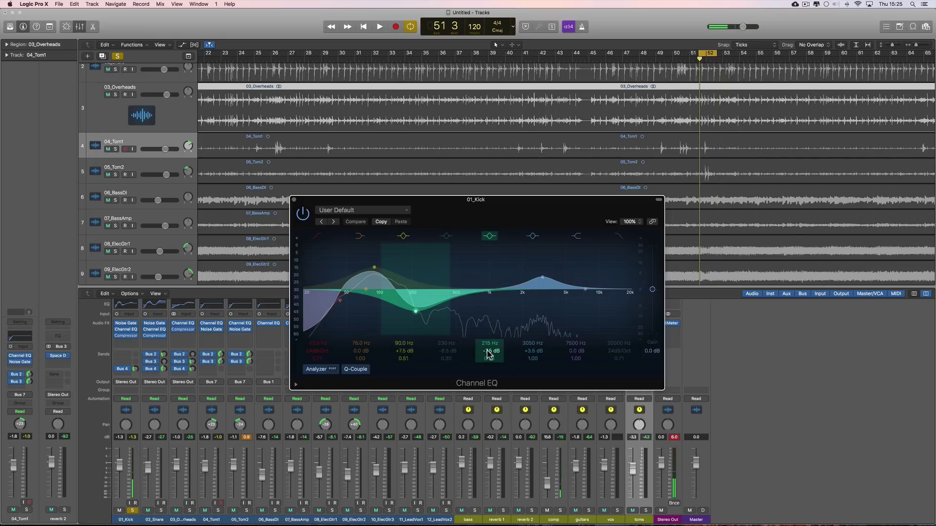
pyautogui.moveTo(489, 354); pyautogui.dragTo(489, 370)
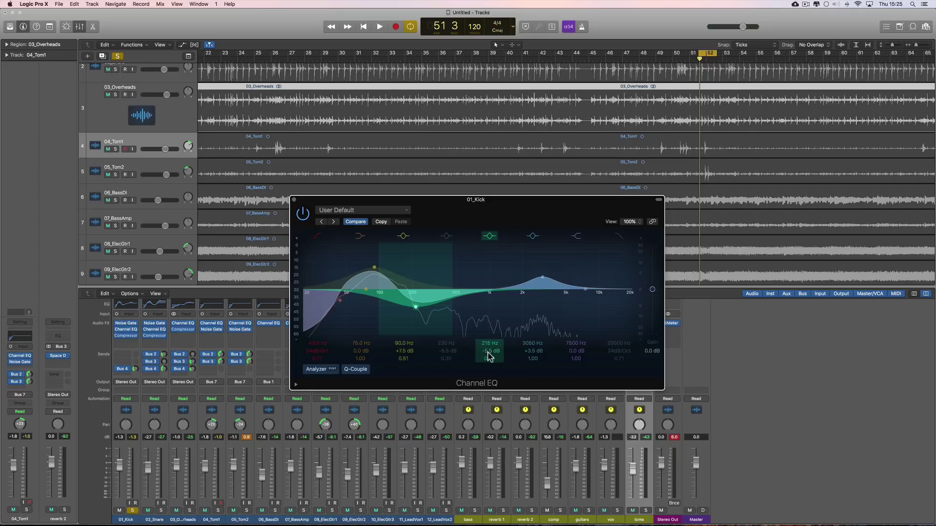
pyautogui.press('space')
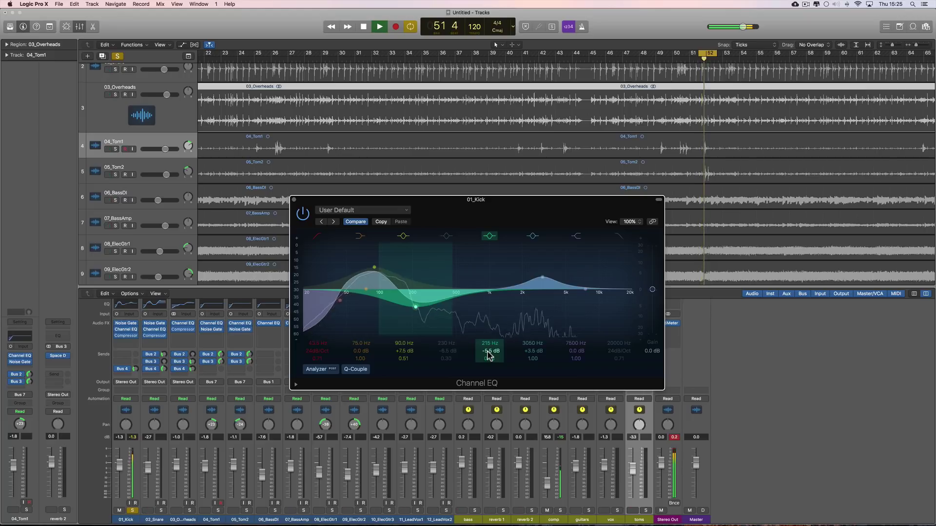
# Step: Set the kick EQ's low boost band to 98 Hz with a Q of 0.60, play it, and close the EQ
pyautogui.press('space')
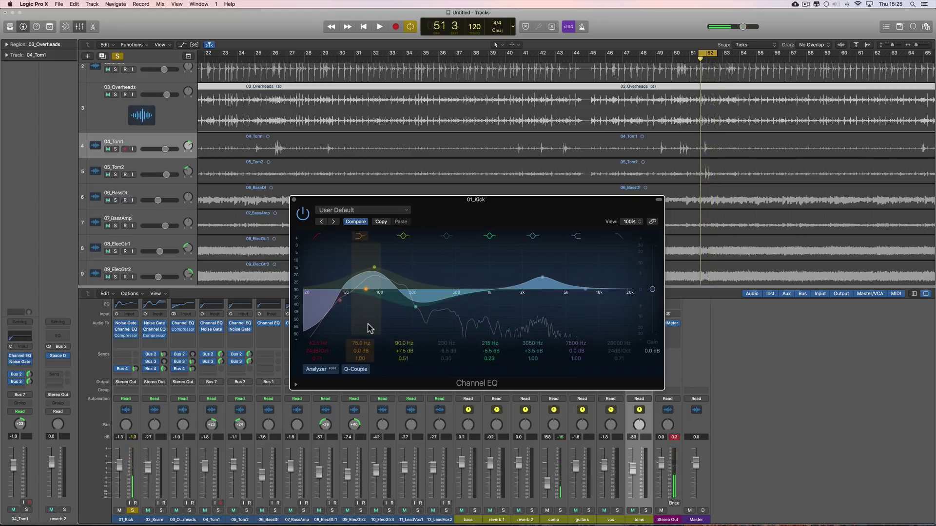
pyautogui.moveTo(398, 360); pyautogui.dragTo(399, 340)
pyautogui.press('space')
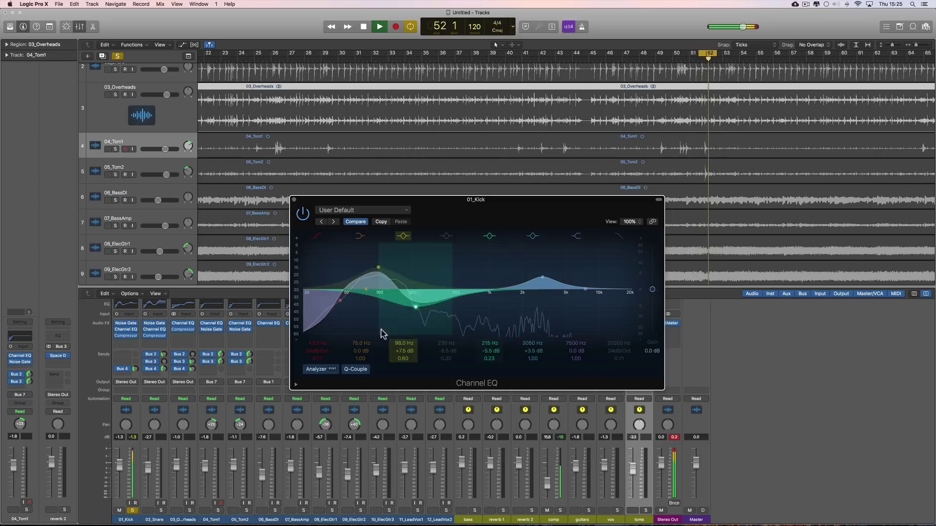
pyautogui.click(294, 200)
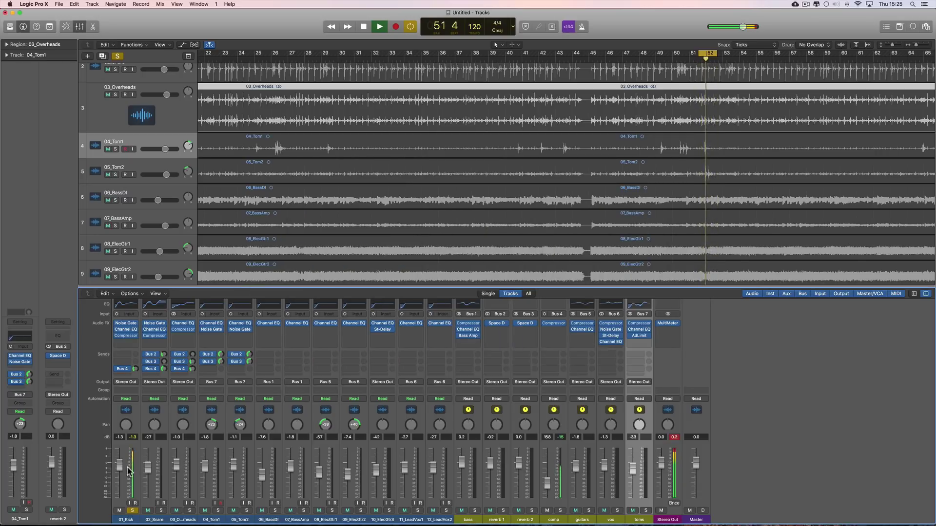
# Step: Unsolo the kick, solo the comp bus, and add a Bus 4 send to the toms bus, auditioning its level
pyautogui.click(133, 511)
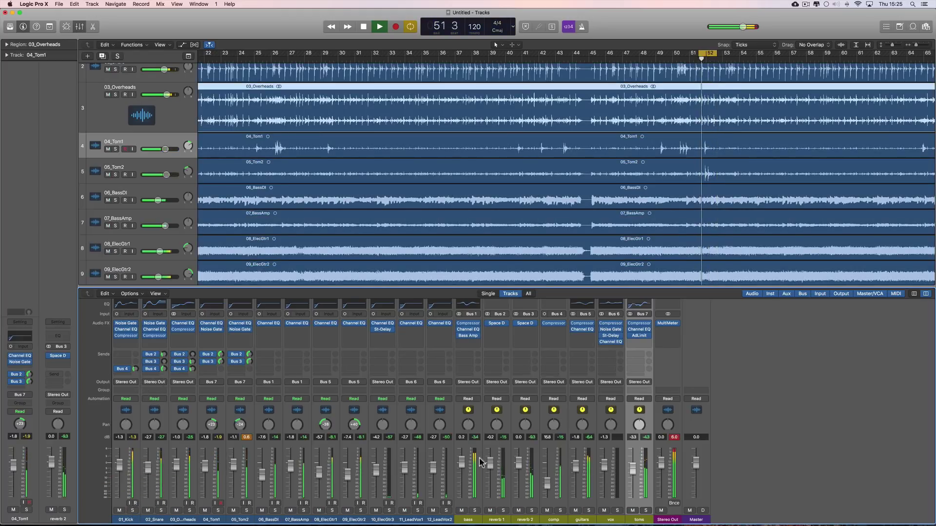
pyautogui.click(561, 511)
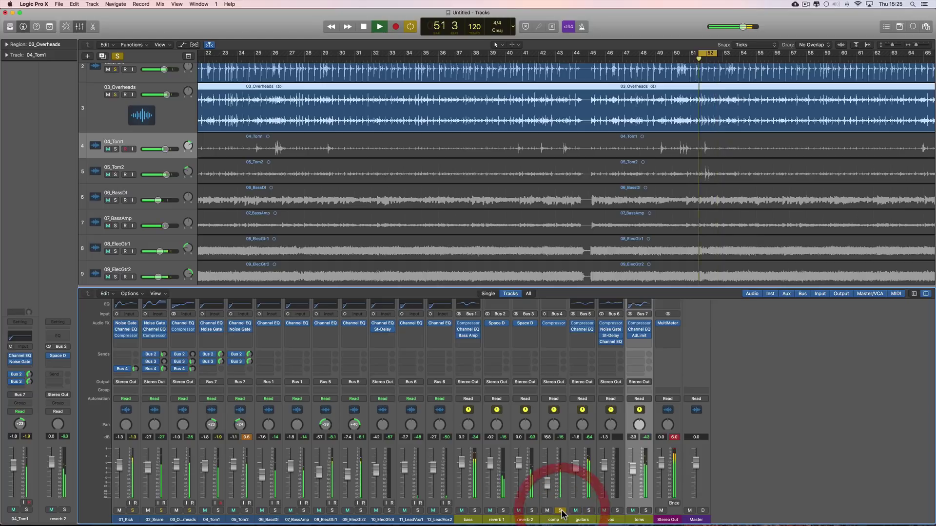
pyautogui.press('space')
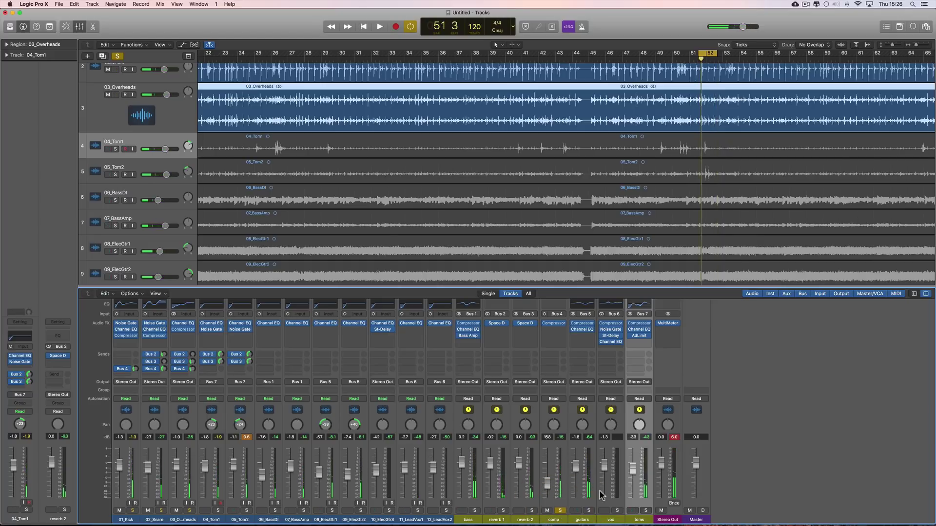
pyautogui.click(639, 355)
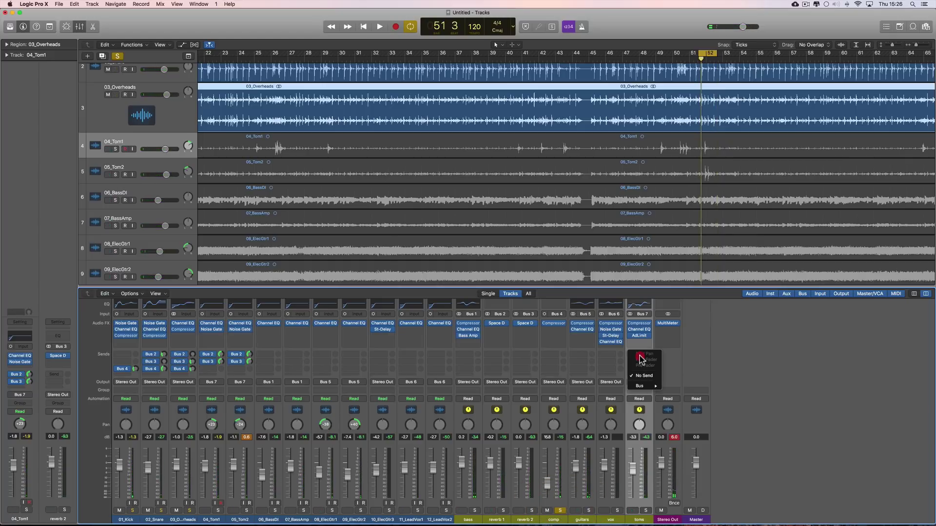
pyautogui.moveTo(644, 387)
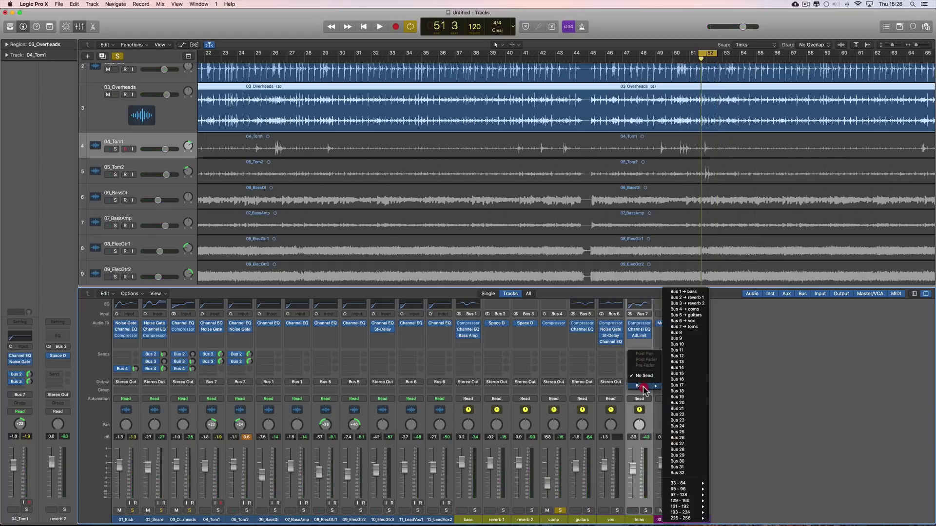
pyautogui.click(698, 310)
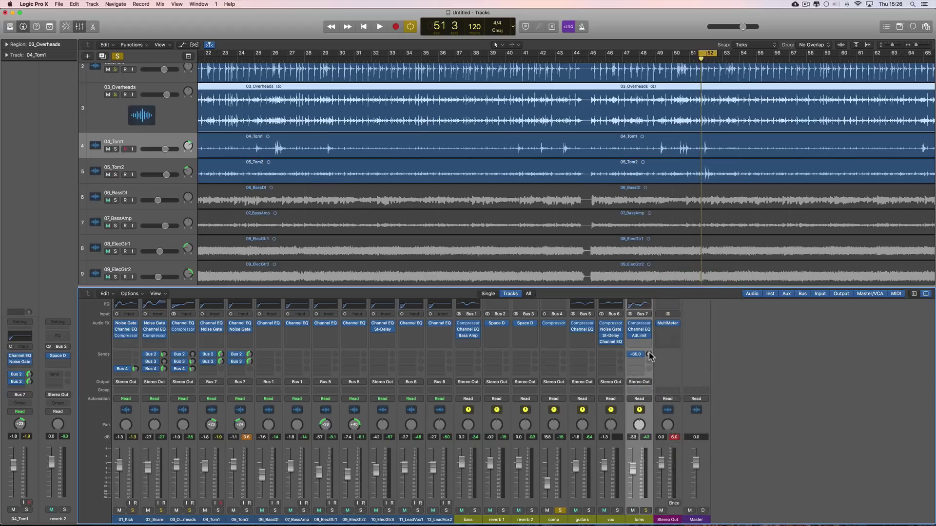
pyautogui.press('space')
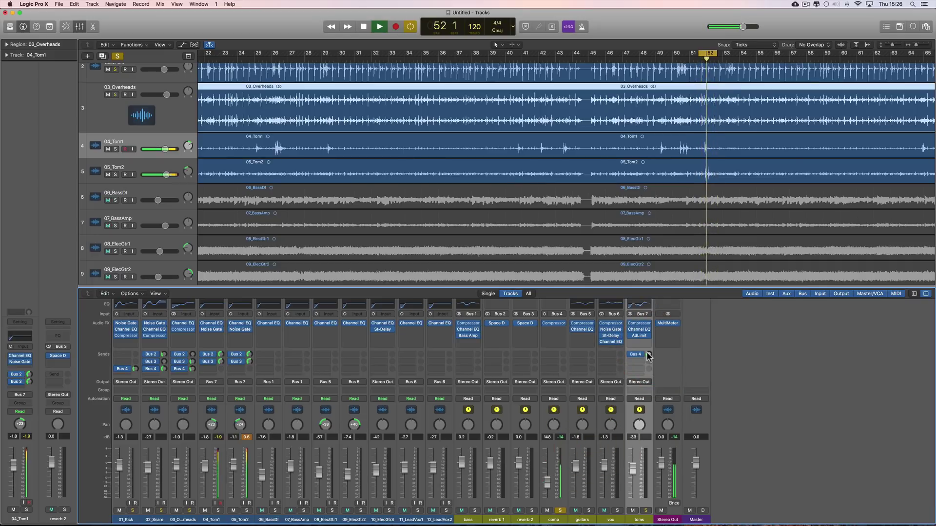
# Step: Unsolo the comp bus and set the faders to -13.8 dB on comp, -3.8 dB on both reverb buses and -4.0 dB on toms
pyautogui.click(561, 511)
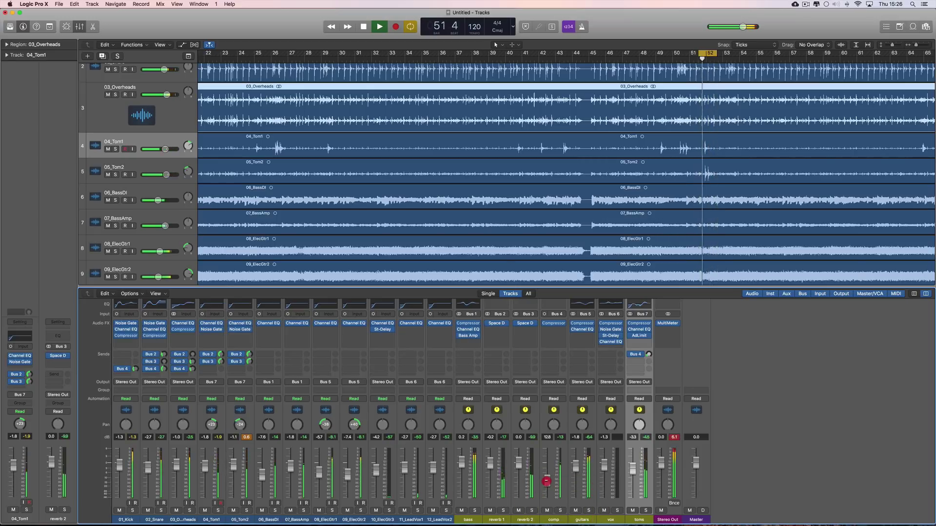
pyautogui.moveTo(546, 482); pyautogui.dragTo(547, 484)
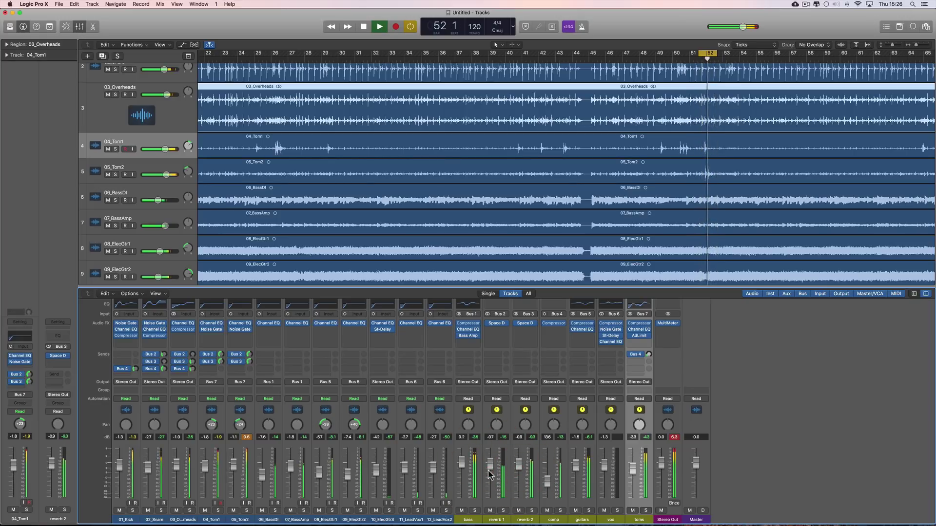
pyautogui.click(503, 506)
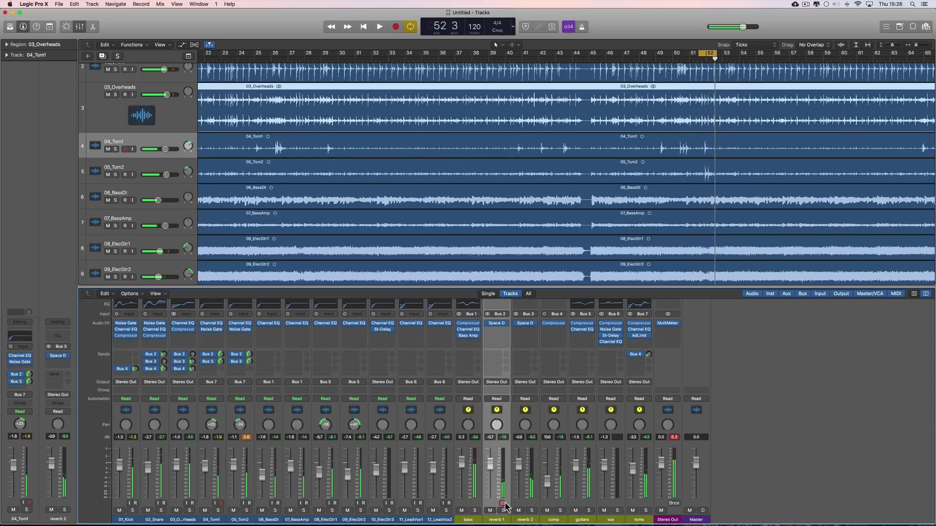
pyautogui.keyDown('shift'); pyautogui.click(518, 506); pyautogui.keyUp('shift')
pyautogui.moveTo(519, 466); pyautogui.dragTo(521, 475)
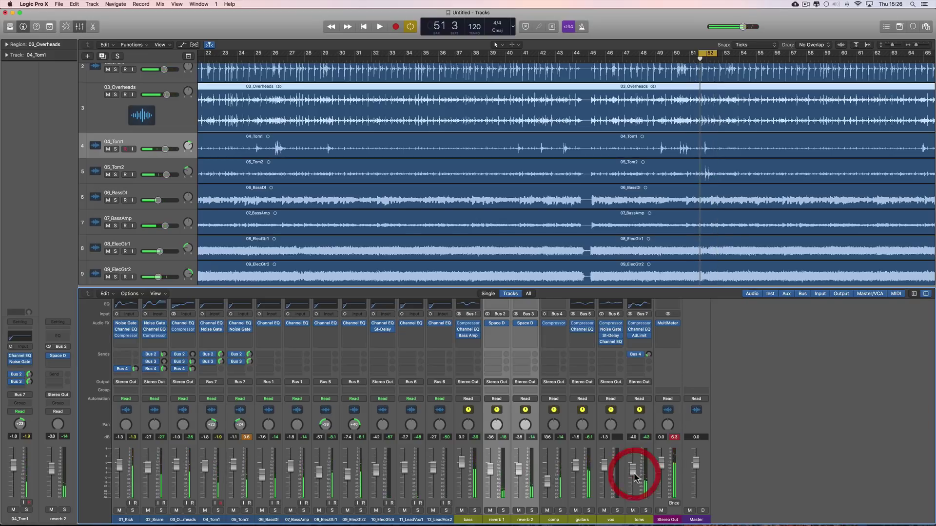
# Step: Turn off the cycle region and play the full mix from bar 22 with the mixer hidden
pyautogui.press('space')
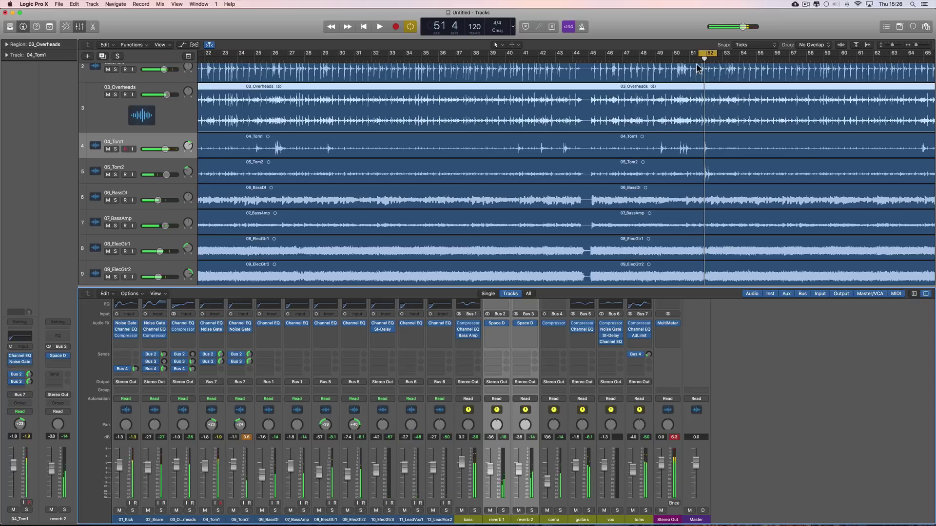
pyautogui.click(699, 54)
pyautogui.click(213, 61)
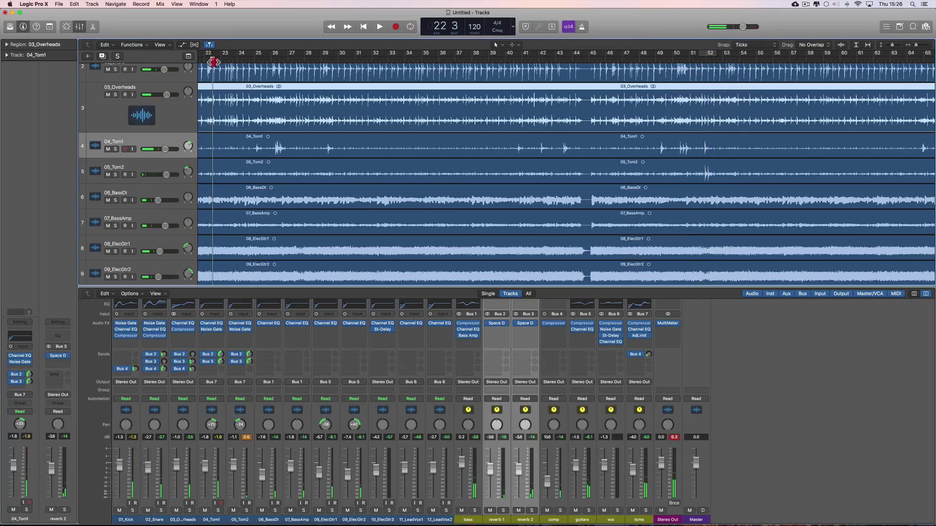
pyautogui.press('space')
pyautogui.scroll(-3, 146, 121)
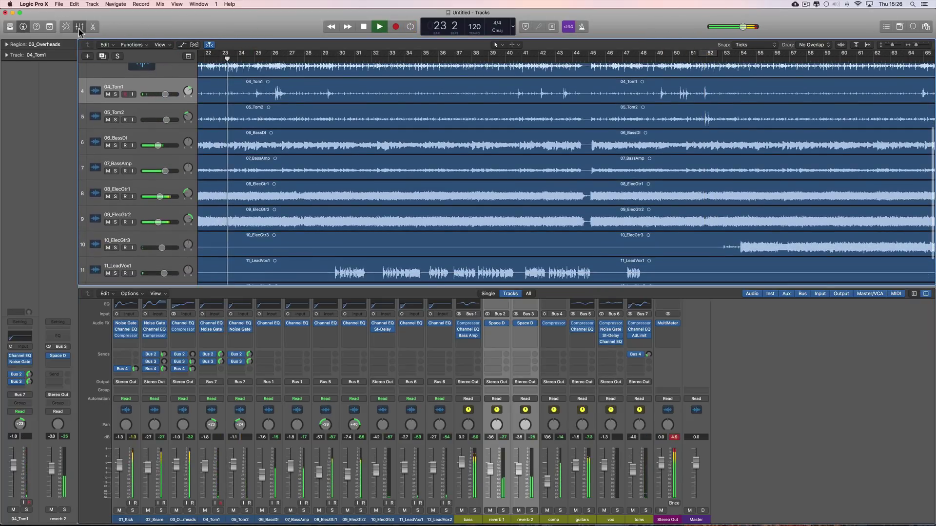
pyautogui.click(79, 27)
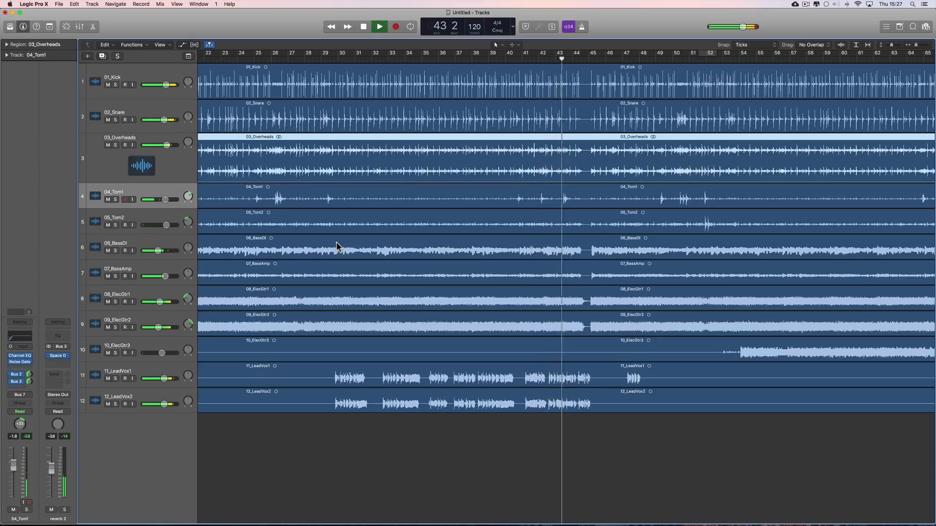
pyautogui.press('space')
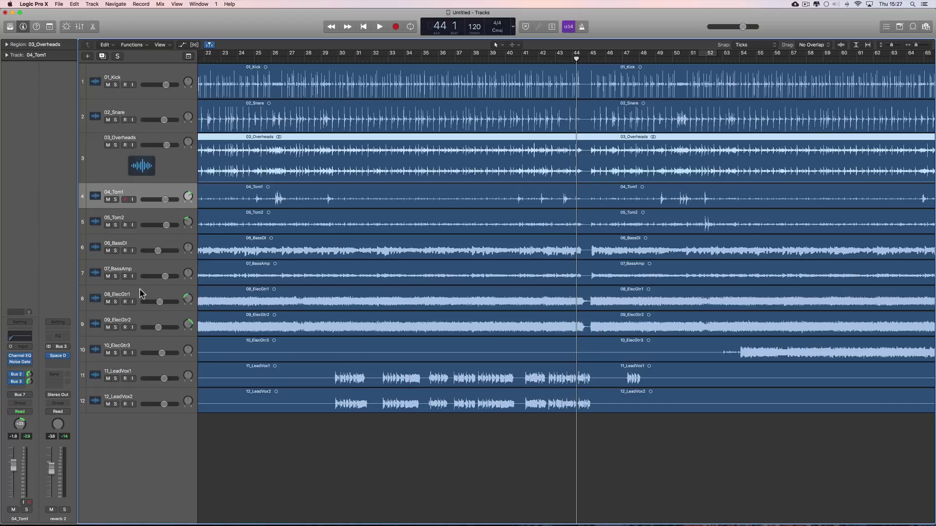
# Step: Set the left and right output mix of the vox bus's Stereo Delay to 12%, auditioning a vocal passage
pyautogui.click(79, 27)
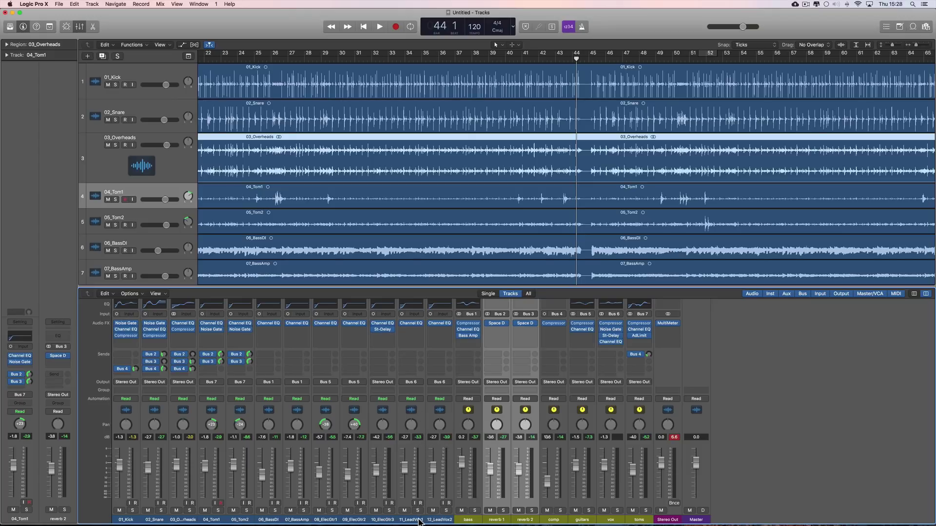
pyautogui.click(610, 521)
pyautogui.click(612, 336)
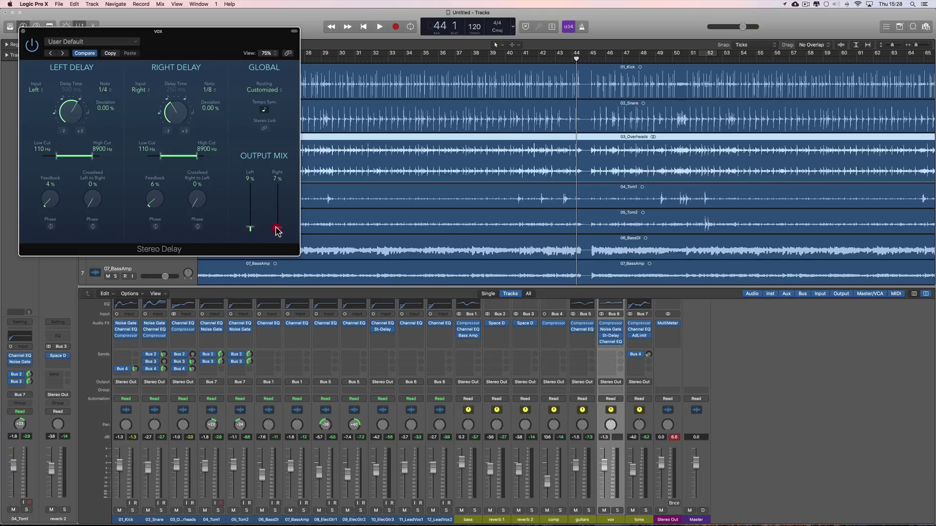
pyautogui.moveTo(277, 231); pyautogui.dragTo(277, 231)
pyautogui.press('space')
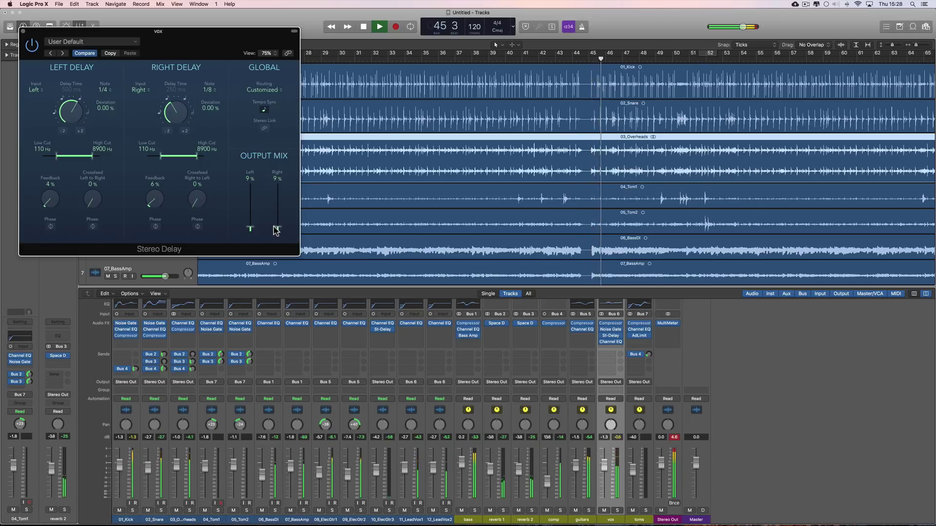
pyautogui.click(426, 58)
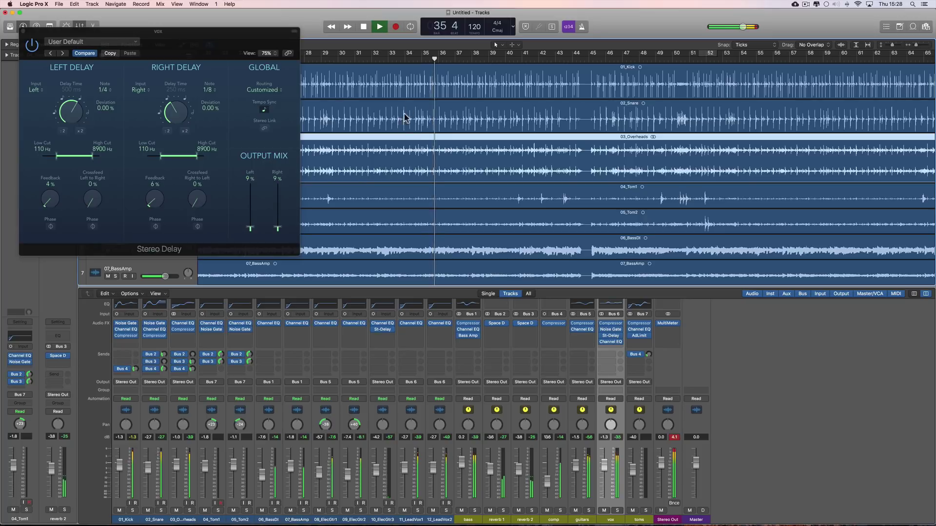
pyautogui.moveTo(253, 228); pyautogui.dragTo(279, 229)
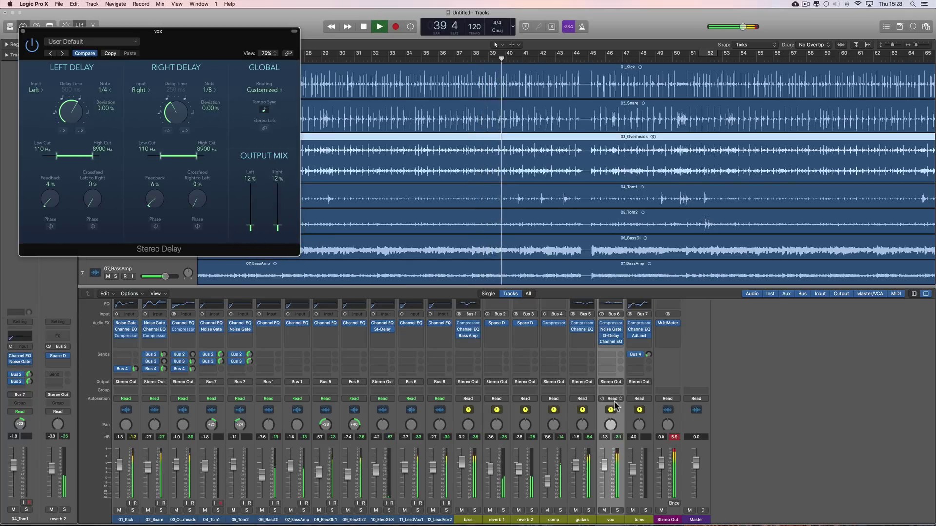
# Step: Set the vox bus fader to -1.1 dB and close the Stereo Delay
pyautogui.moveTo(607, 467); pyautogui.dragTo(605, 461)
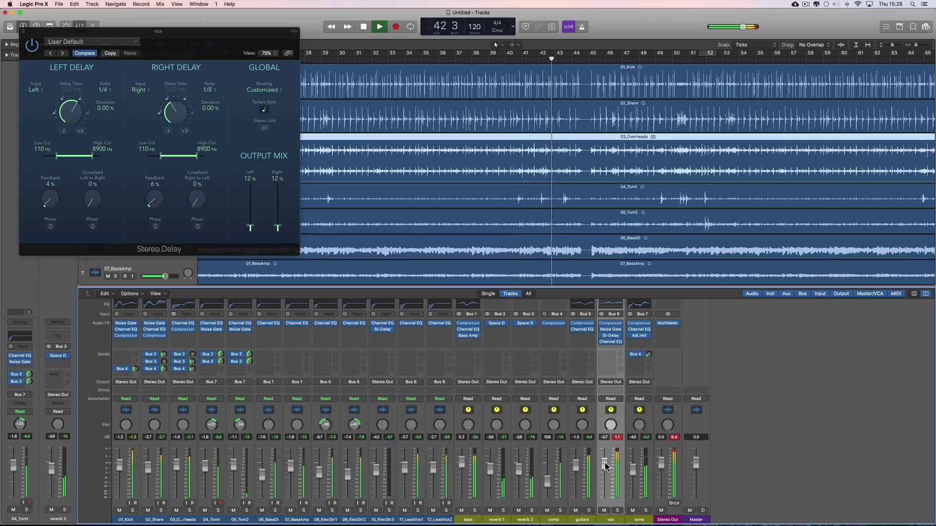
pyautogui.moveTo(604, 463); pyautogui.dragTo(604, 464)
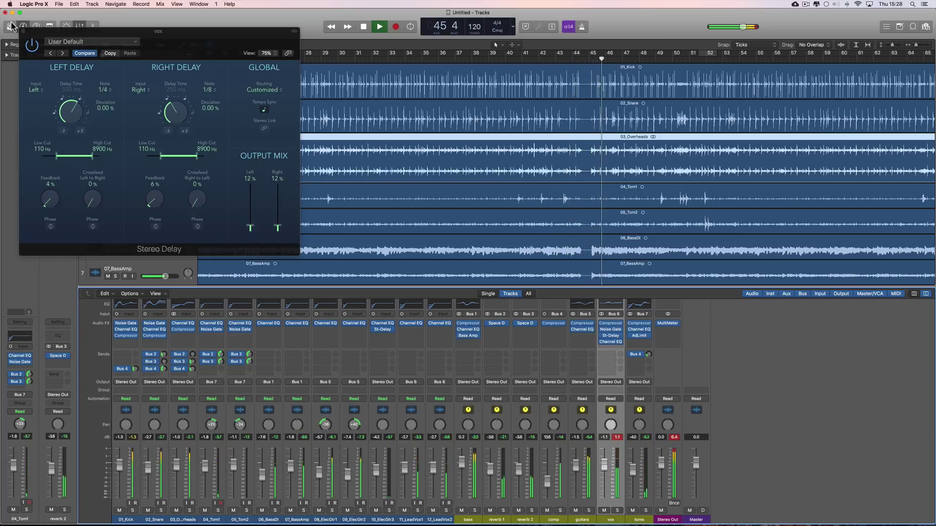
pyautogui.press('super+w')
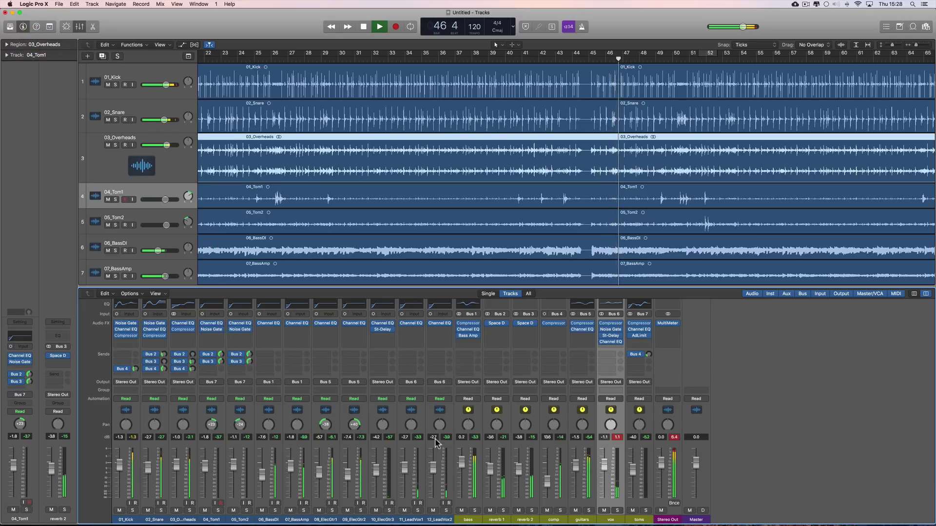
# Step: Rebalance the faders to -3.4 dB on 02_Snare, -2.1 dB on 03_Overheads, -12.8 dB on comp and -1.7 dB on 01_Kick
pyautogui.moveTo(148, 468); pyautogui.dragTo(145, 471)
pyautogui.press('space')
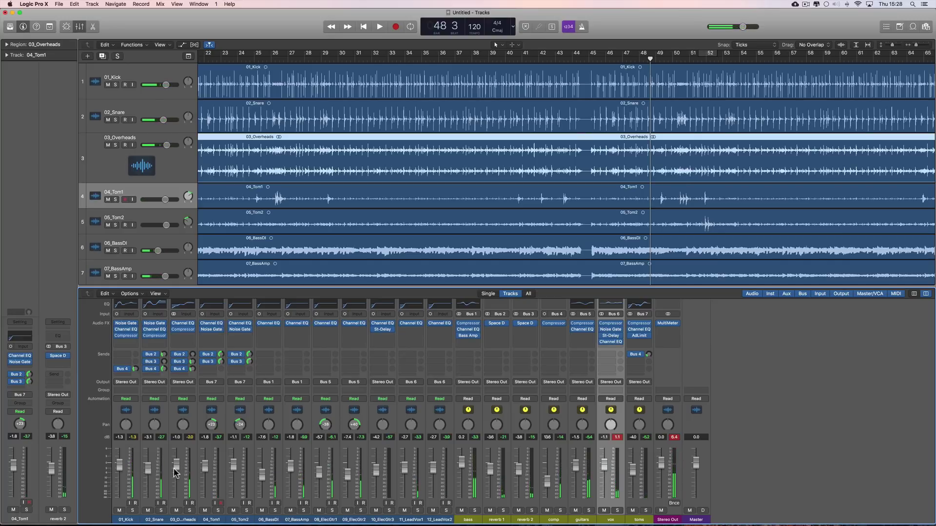
pyautogui.press('space')
pyautogui.moveTo(173, 468); pyautogui.dragTo(173, 476)
pyautogui.moveTo(151, 471); pyautogui.dragTo(190, 476)
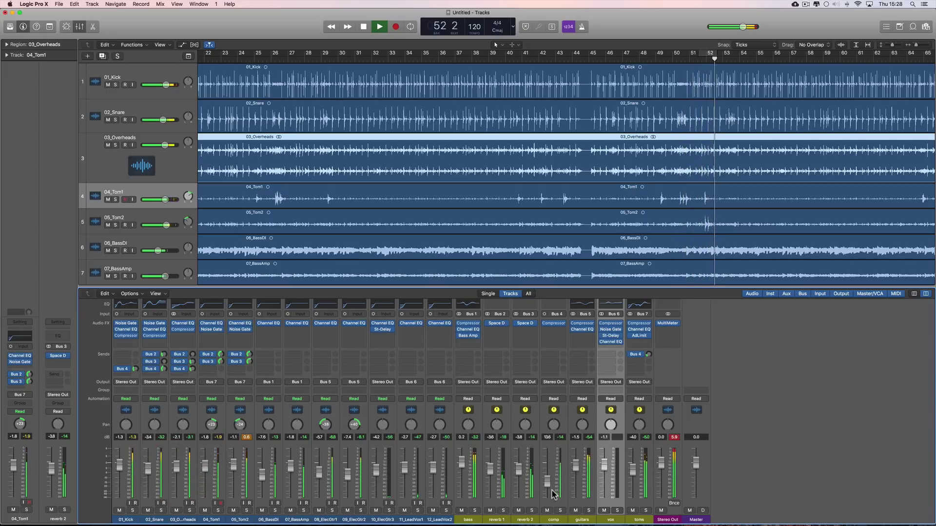
pyautogui.moveTo(548, 485); pyautogui.dragTo(550, 484)
pyautogui.moveTo(122, 471); pyautogui.dragTo(123, 473)
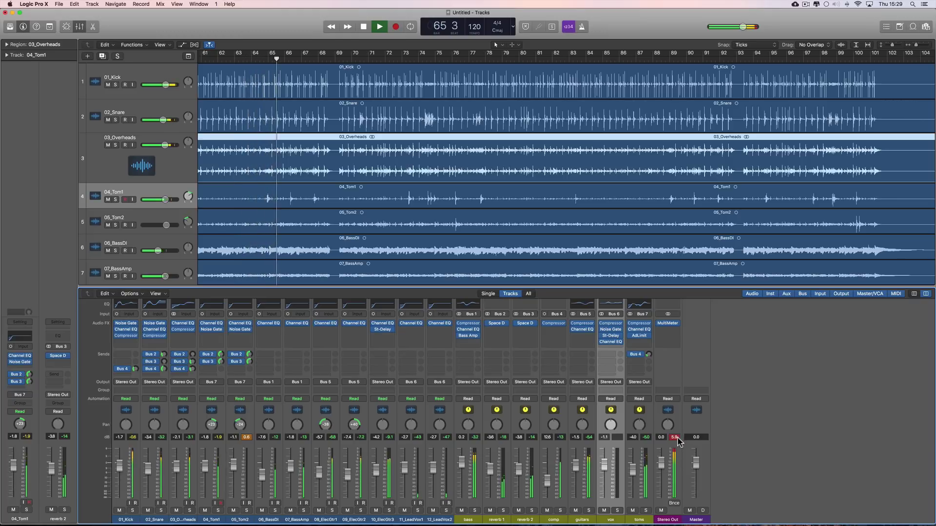
# Step: Insert a stereo Adaptive Limiter on the Stereo Out channel and set its Out Ceiling to -1.0 dB
pyautogui.click(665, 330)
pyautogui.moveTo(676, 345)
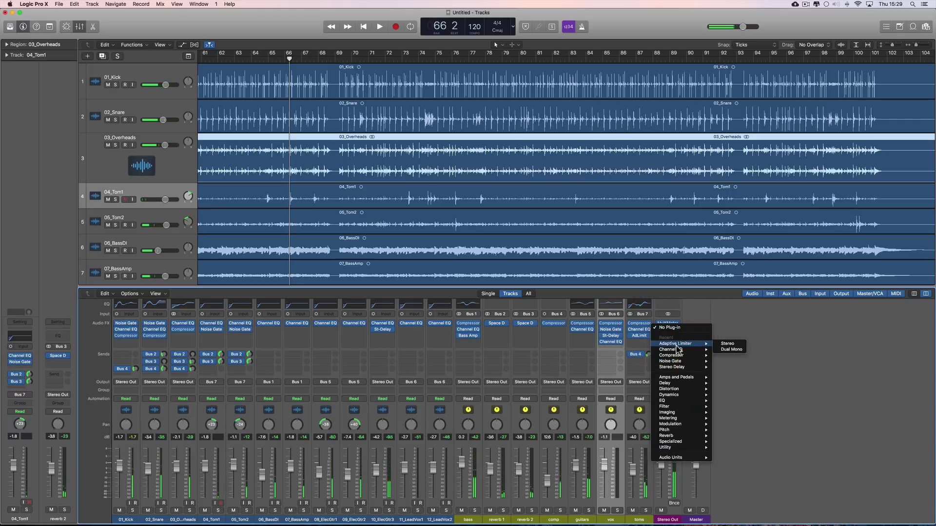
pyautogui.click(729, 346)
pyautogui.moveTo(184, 34); pyautogui.dragTo(585, 181)
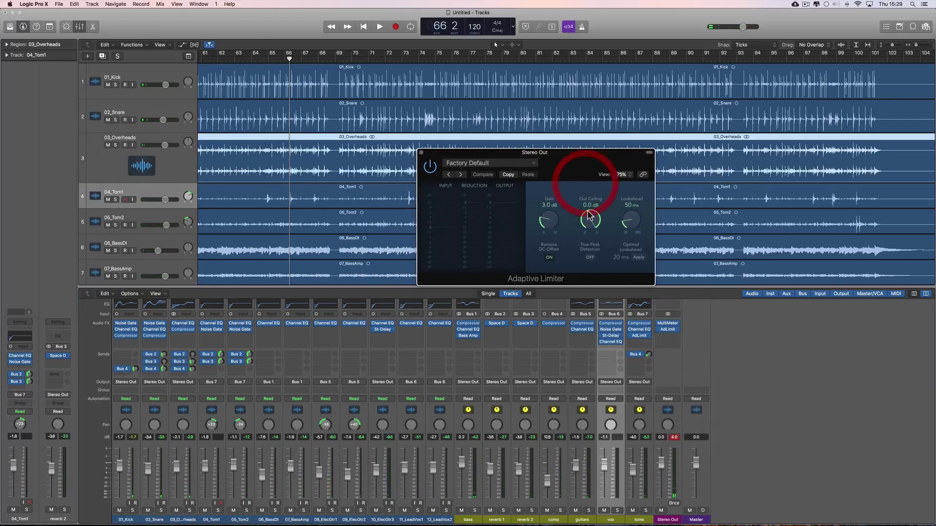
pyautogui.moveTo(589, 215); pyautogui.dragTo(600, 257)
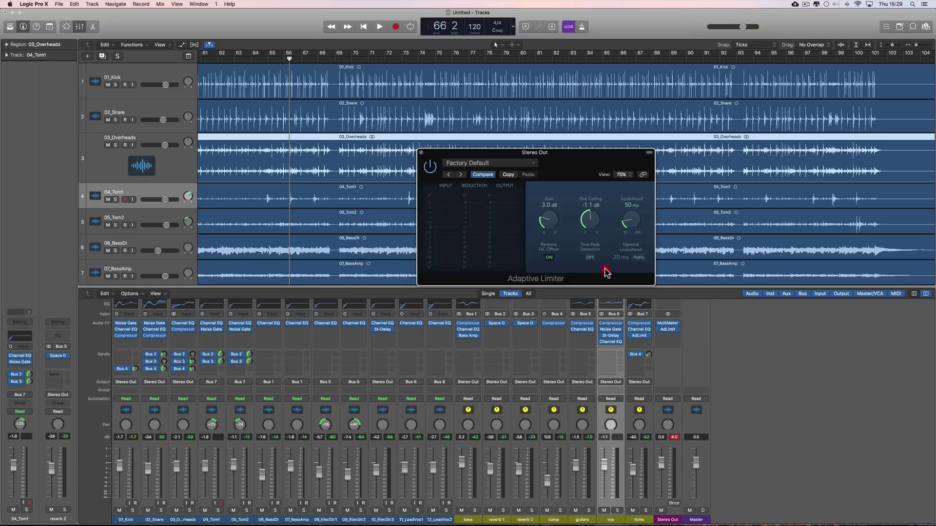
# Step: Play the mix and compare the Stereo Out with the Adaptive Limiter active and bypassed
pyautogui.press('space')
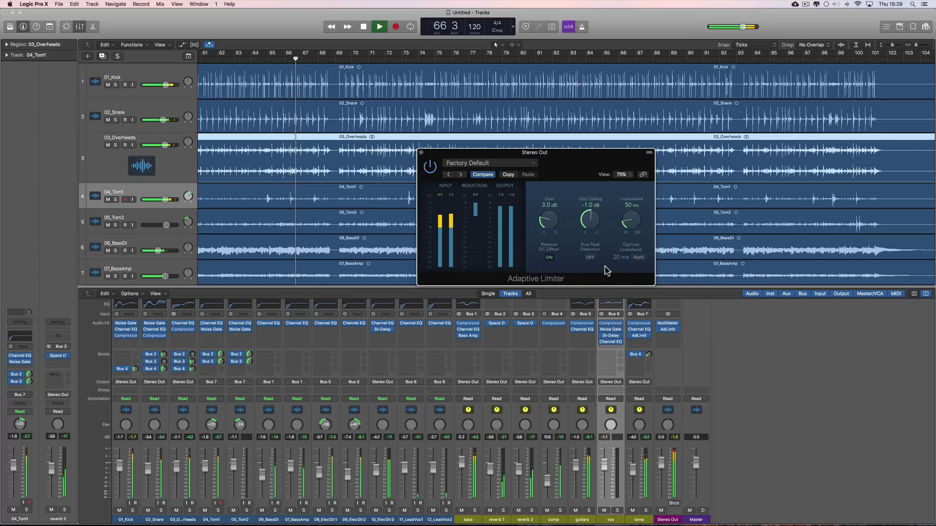
pyautogui.click(711, 441)
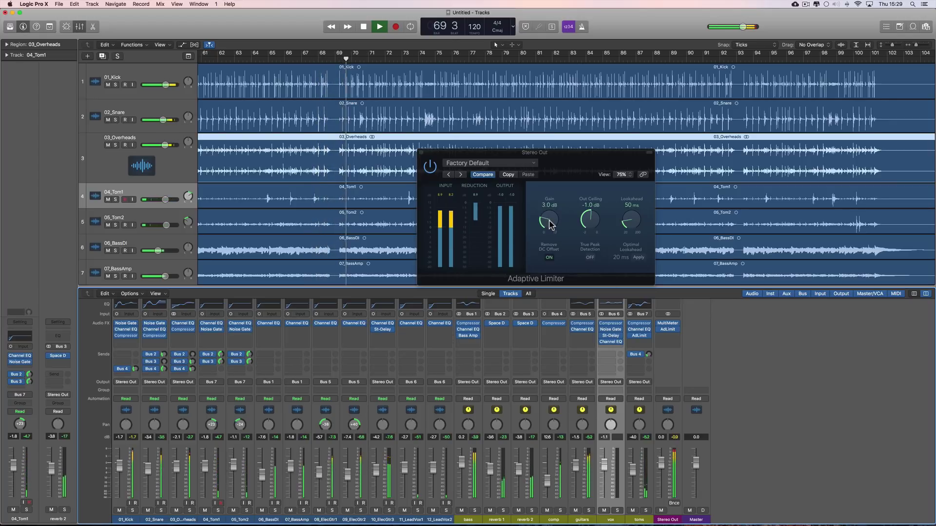
pyautogui.click(427, 172)
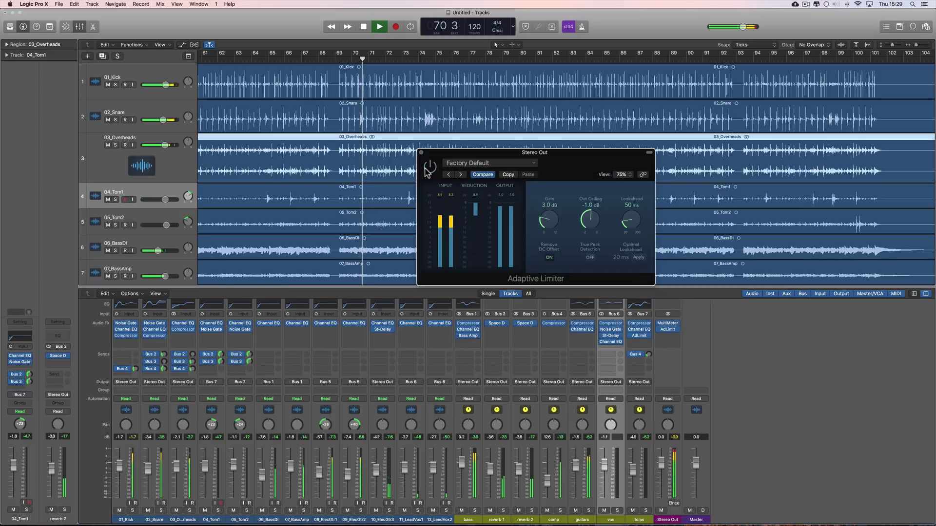
pyautogui.click(426, 169)
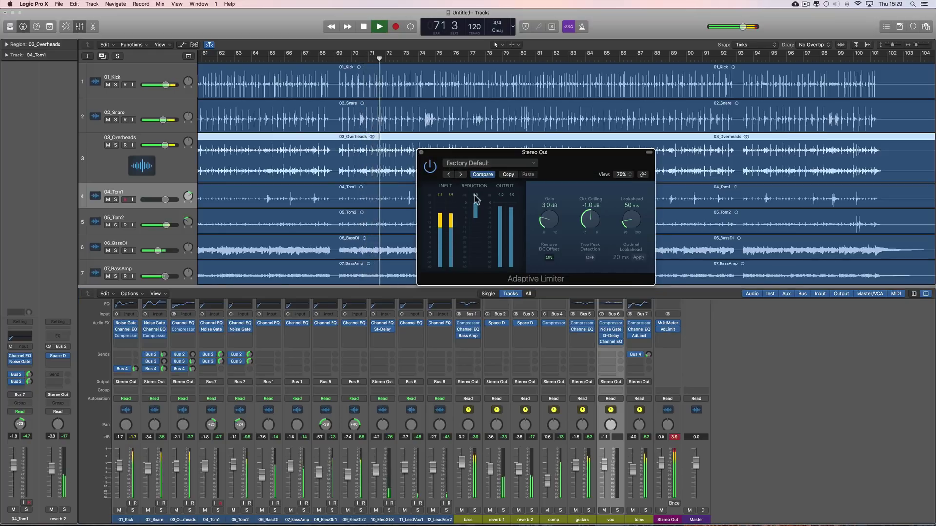
# Step: Set the Adaptive Limiter's Gain to 1.1 dB, compare it against bypass during playback, and close the plug-in
pyautogui.moveTo(548, 221)
pyautogui.mouseDown()
pyautogui.moveTo(556, 252)
pyautogui.moveTo(547, 216)
pyautogui.mouseUp()
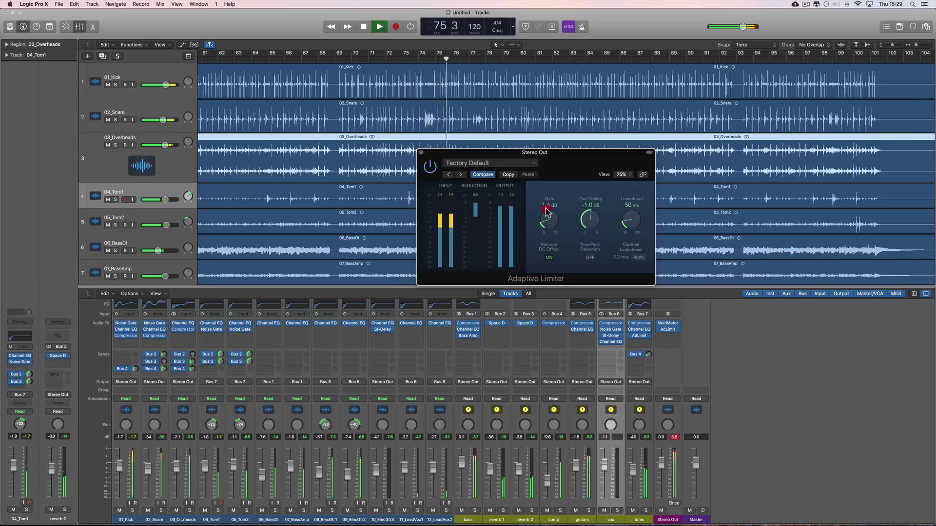
pyautogui.moveTo(545, 211); pyautogui.dragTo(546, 216)
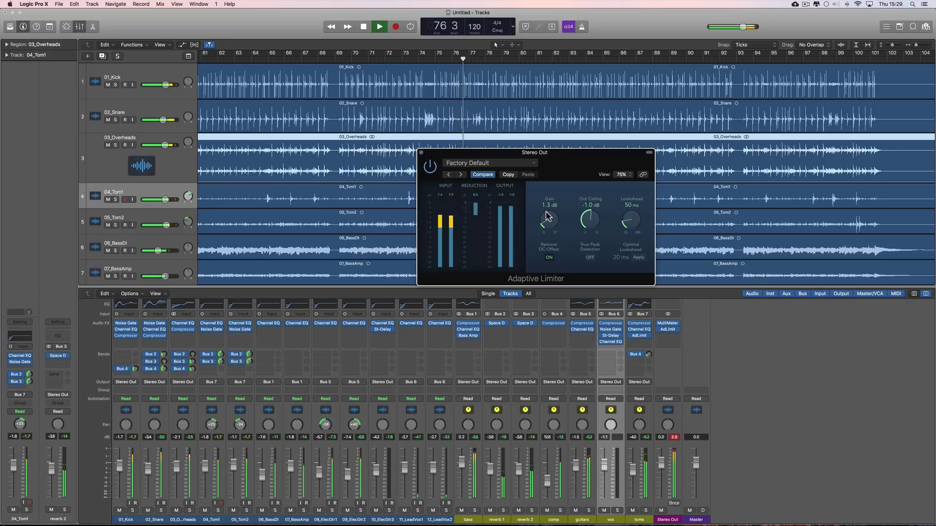
pyautogui.click(547, 217)
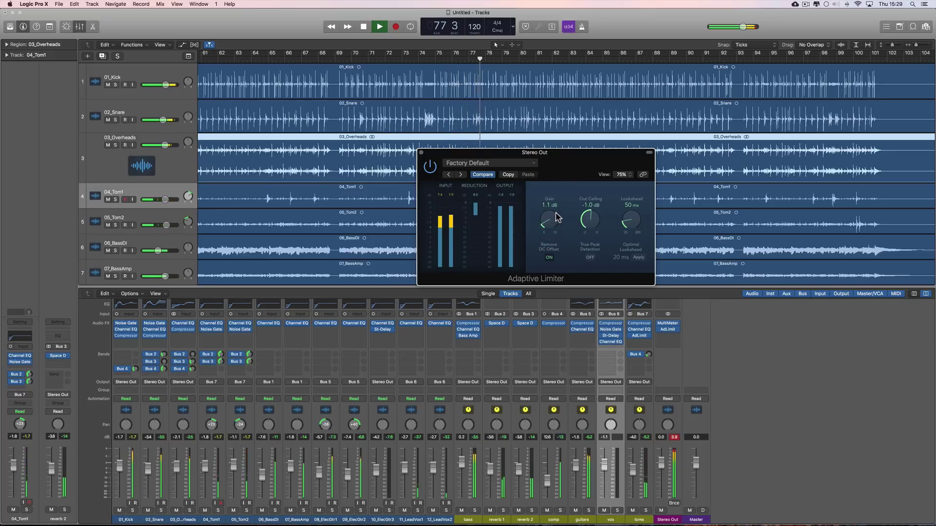
pyautogui.click(429, 170)
pyautogui.click(429, 169)
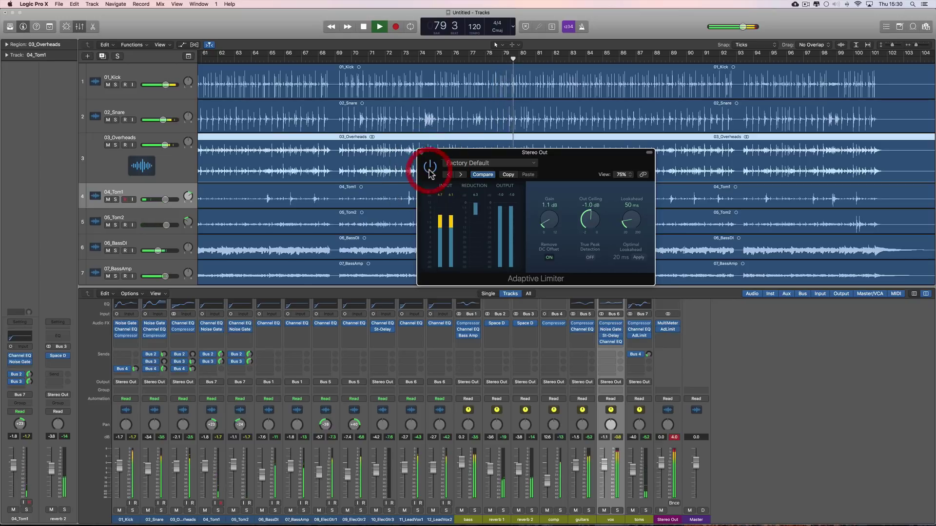
pyautogui.click(422, 153)
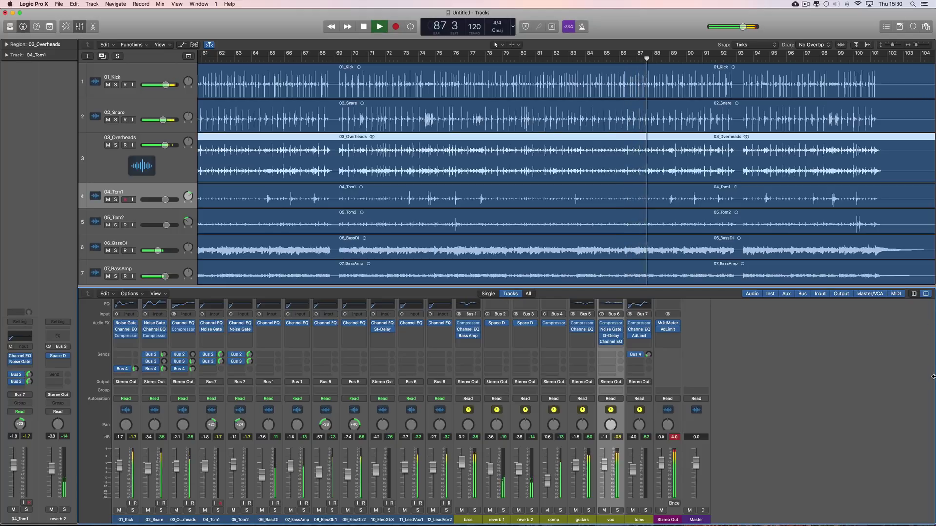
# Step: Audition the mix around the short 11_LeadVox1 phrase at bar 47
pyautogui.scroll(-6, 608, 259)
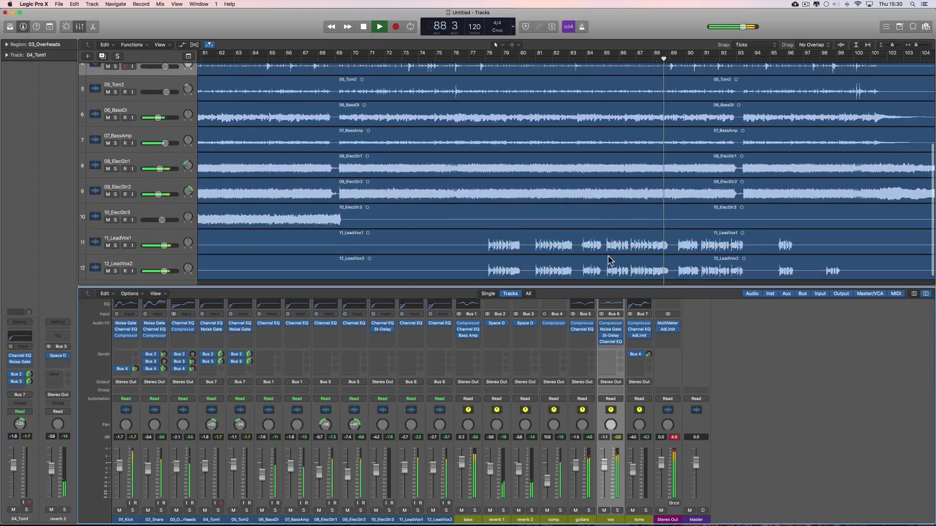
pyautogui.hscroll(-10, 453, 219)
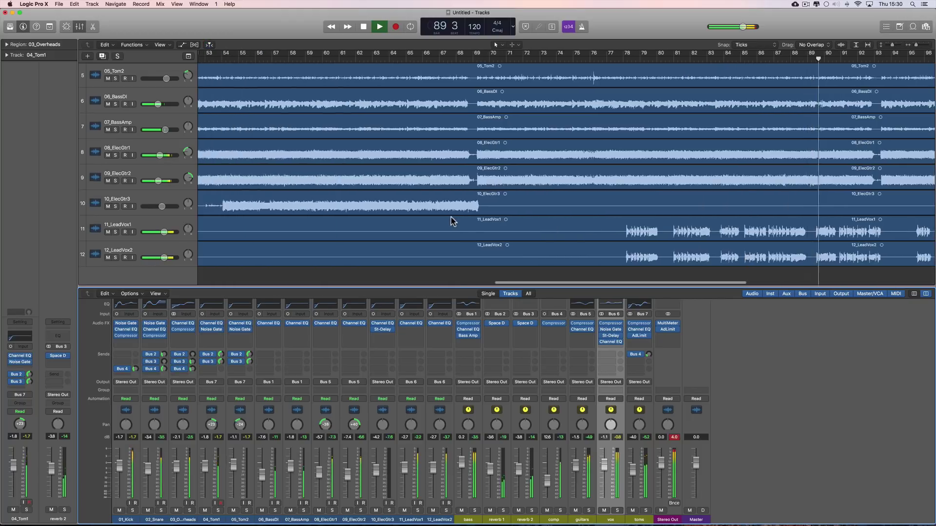
pyautogui.press('space')
pyautogui.click(313, 52)
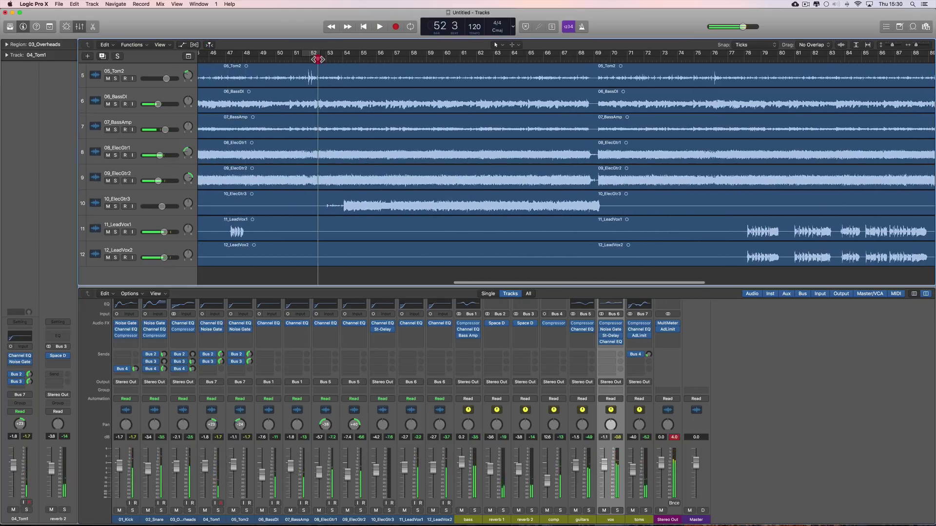
pyautogui.press('space')
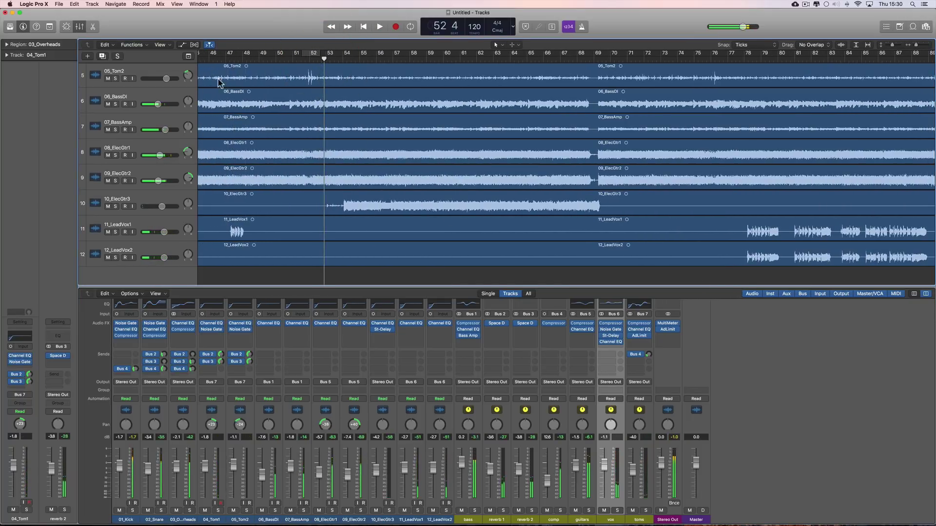
pyautogui.click(225, 62)
pyautogui.press('space')
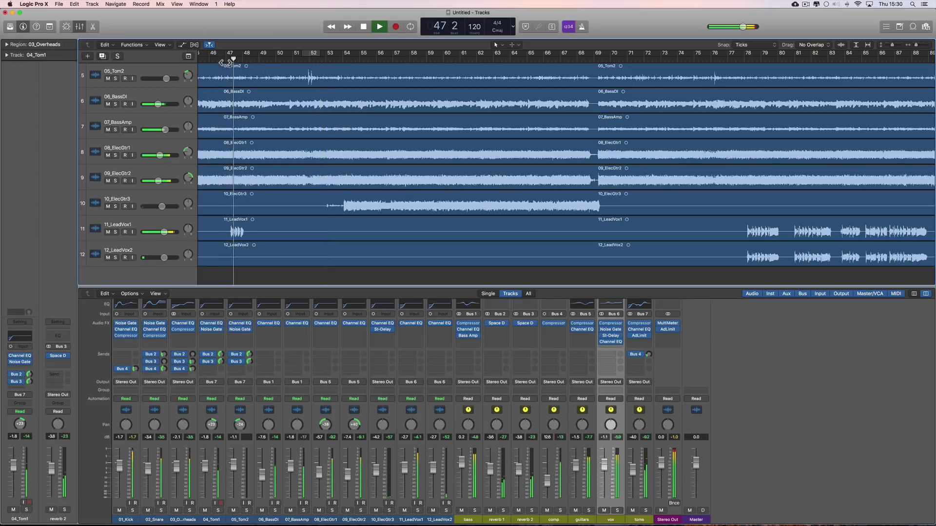
# Step: Set the vox bus fader to -0.6 dB while playing the lead vocal passage from bar 43
pyautogui.hscroll(-10, 272, 115)
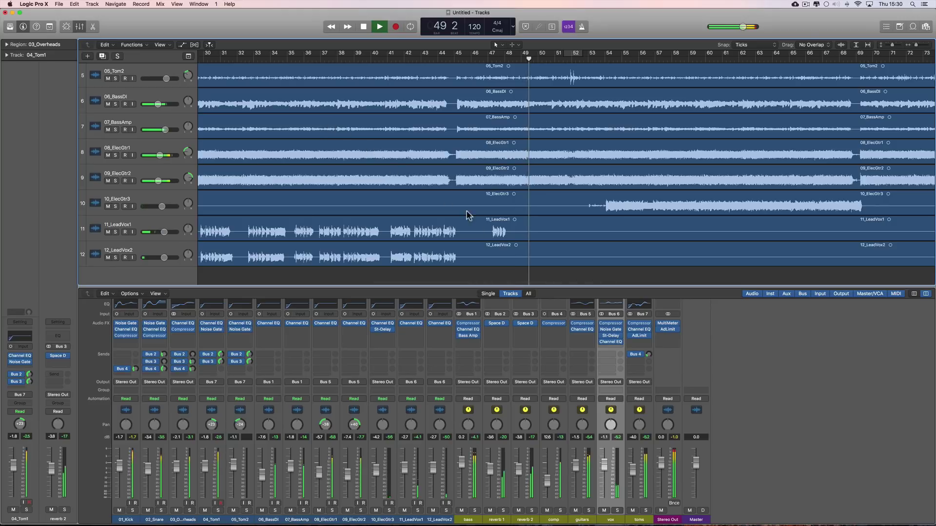
pyautogui.press('space')
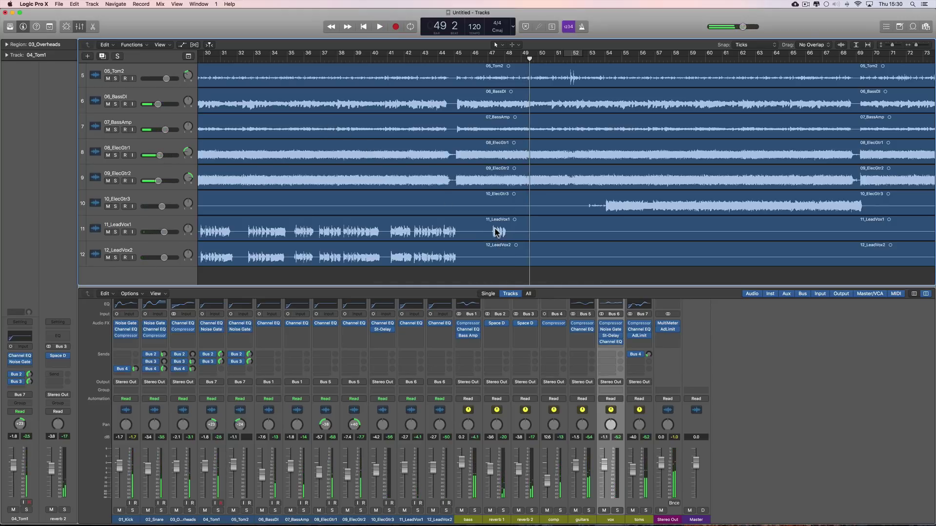
pyautogui.click(480, 60)
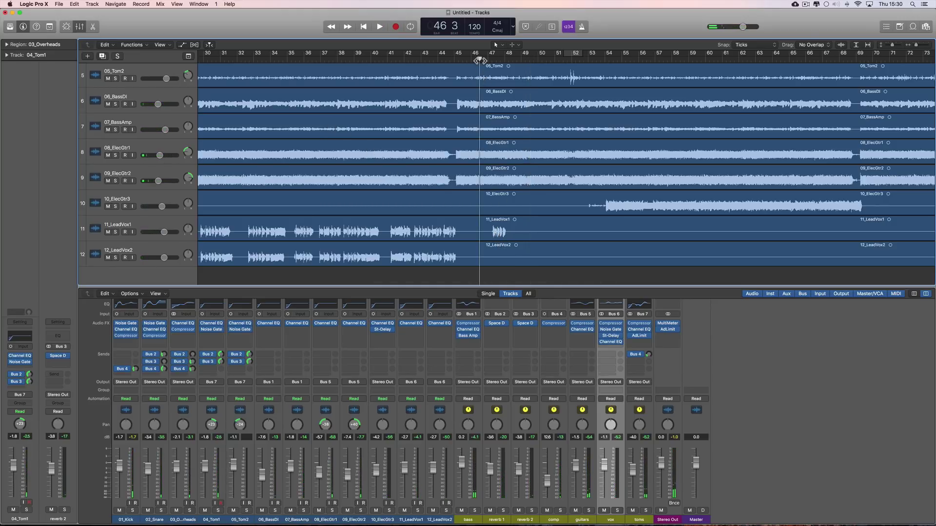
pyautogui.press('space')
pyautogui.press('space')
pyautogui.click(422, 177)
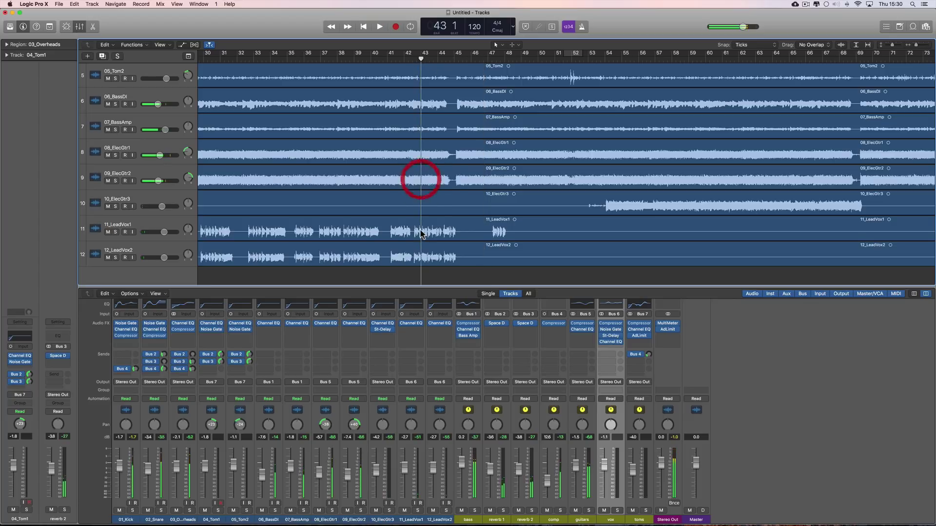
pyautogui.press('space')
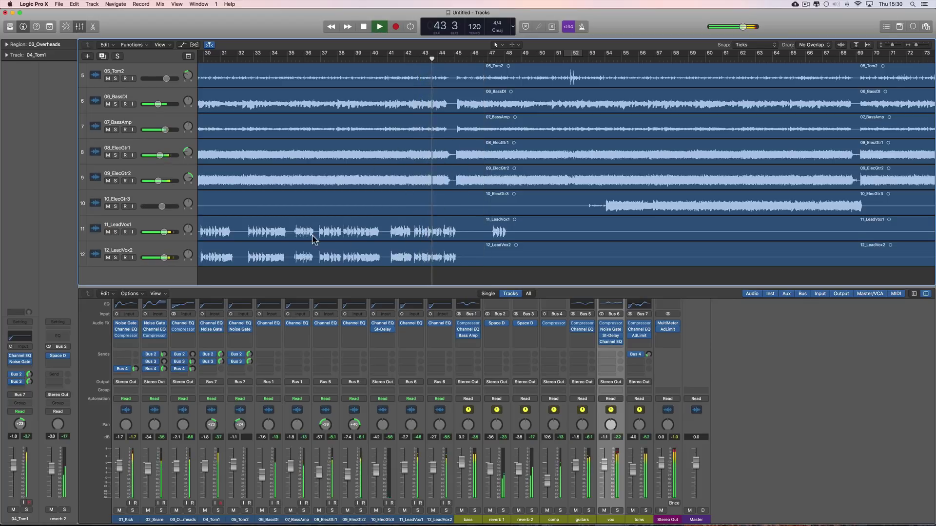
pyautogui.click(605, 468)
pyautogui.moveTo(605, 468); pyautogui.dragTo(608, 469)
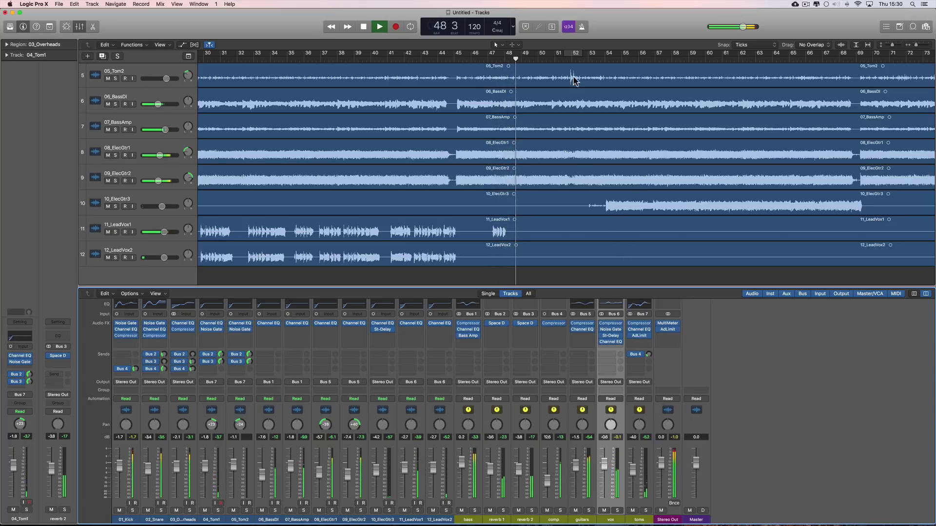
# Step: Play the section from bar 52 and set the 10_ElecGtr3 track volume to -2.8 dB
pyautogui.click(571, 57)
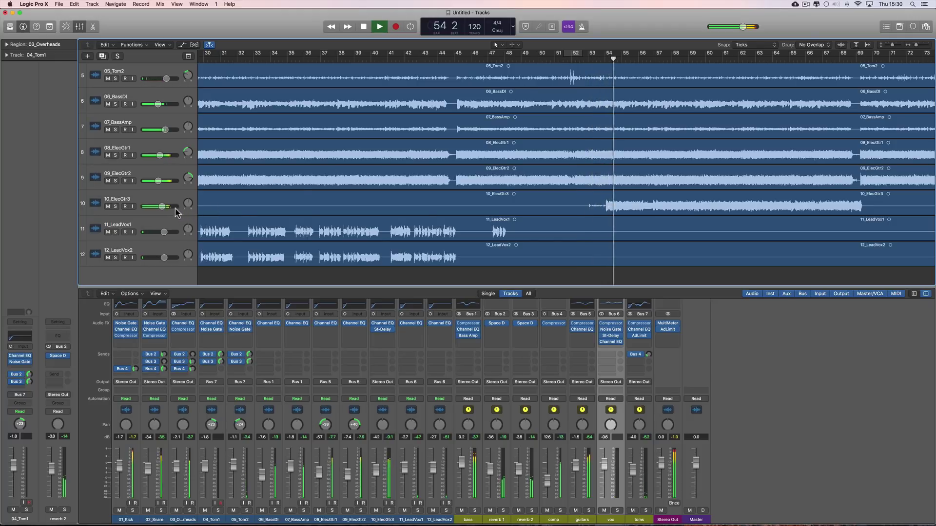
pyautogui.click(165, 206)
pyautogui.moveTo(166, 207); pyautogui.dragTo(165, 207)
pyautogui.press('space')
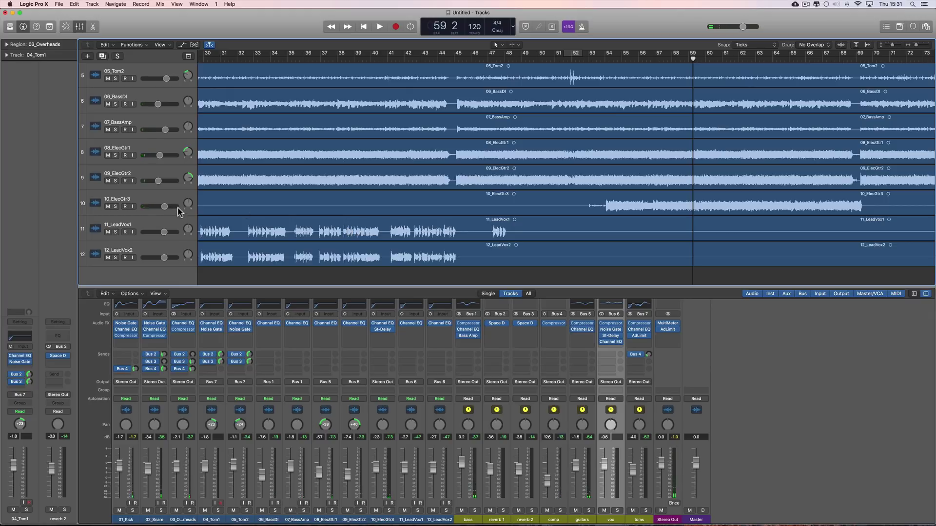
pyautogui.moveTo(166, 206); pyautogui.dragTo(163, 207)
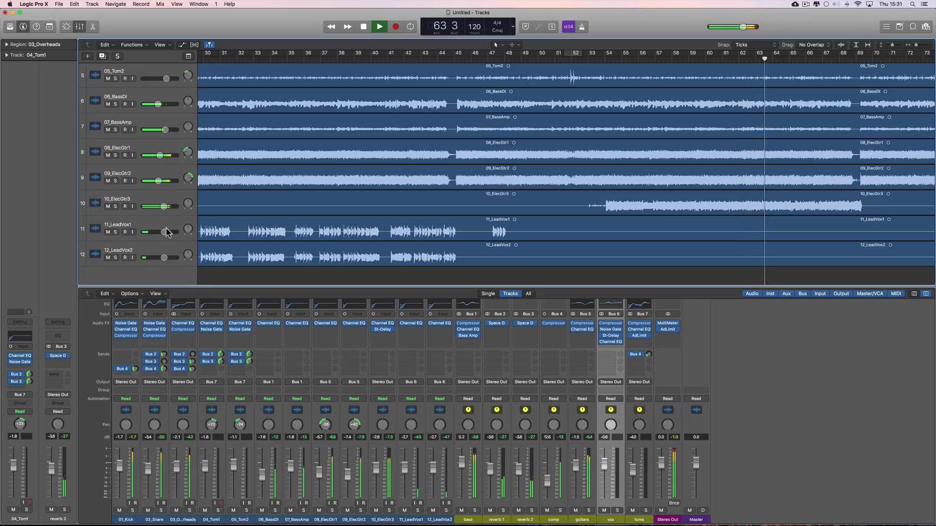
# Step: Set the comp bus fader to -13.4 dB and the 08_ElecGtr1 pan to -40
pyautogui.moveTo(547, 484); pyautogui.dragTo(546, 487)
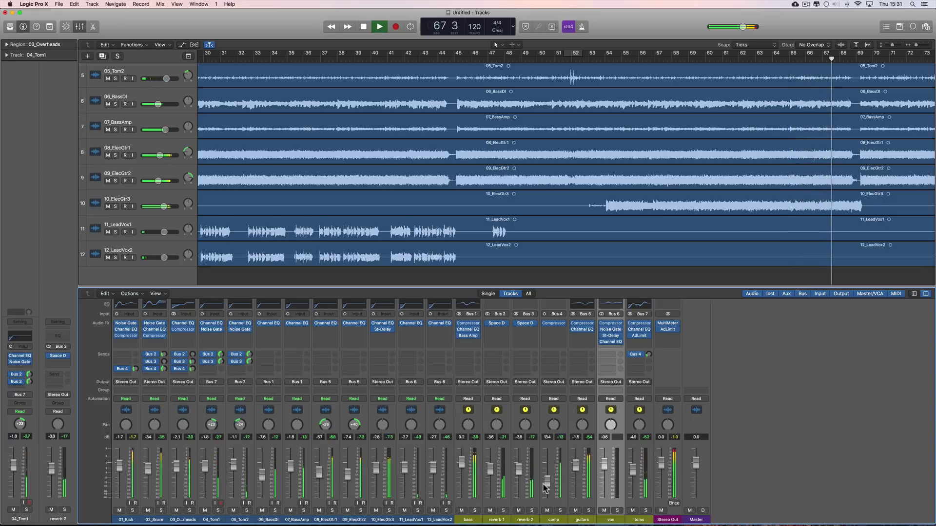
pyautogui.click(326, 426)
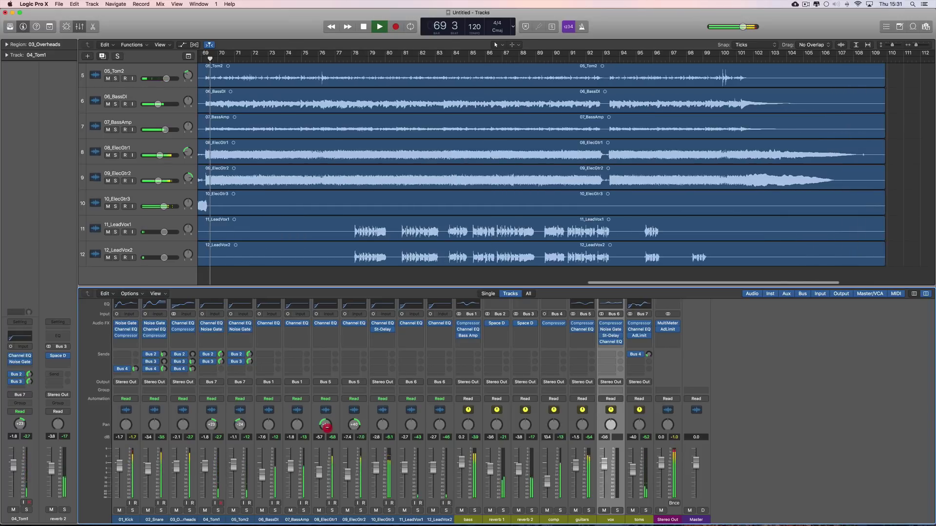
pyautogui.click(327, 425)
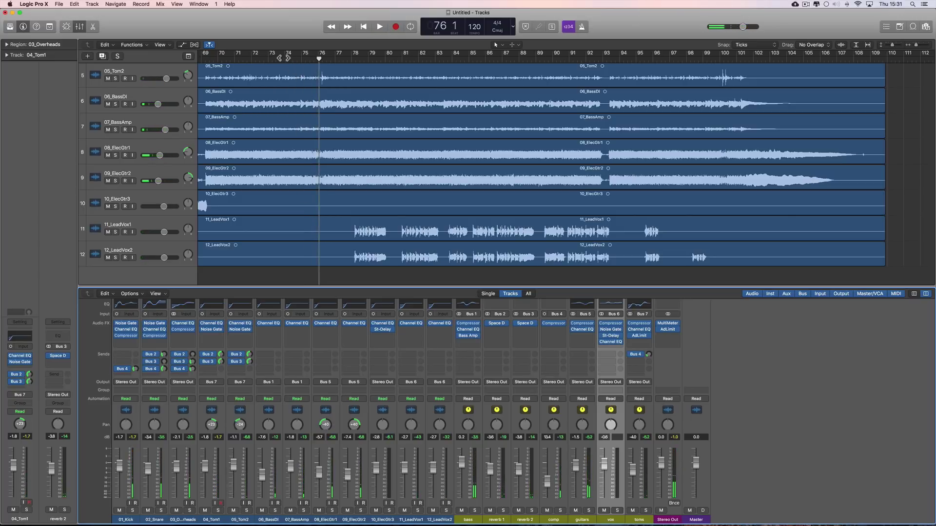
# Step: Play the drum fill around bar 74 and magnify the drum waveforms between bars 73 and 77
pyautogui.click(283, 53)
pyautogui.press('space')
pyautogui.scroll(5, 325, 107)
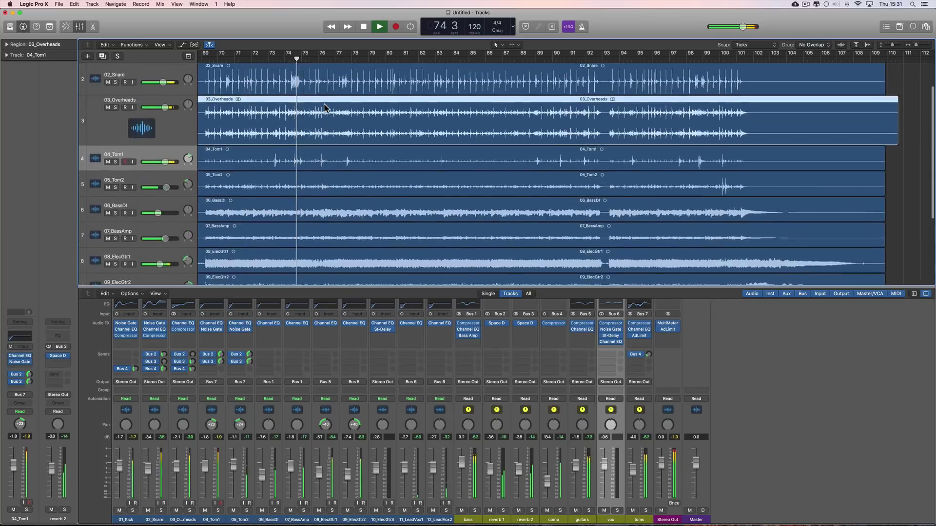
pyautogui.scroll(2, 325, 107)
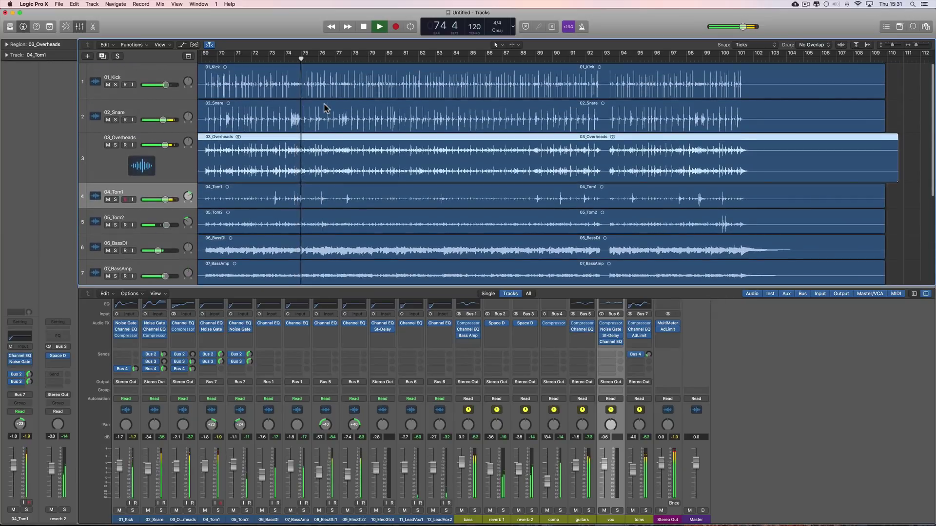
pyautogui.click(297, 59)
pyautogui.click(927, 45)
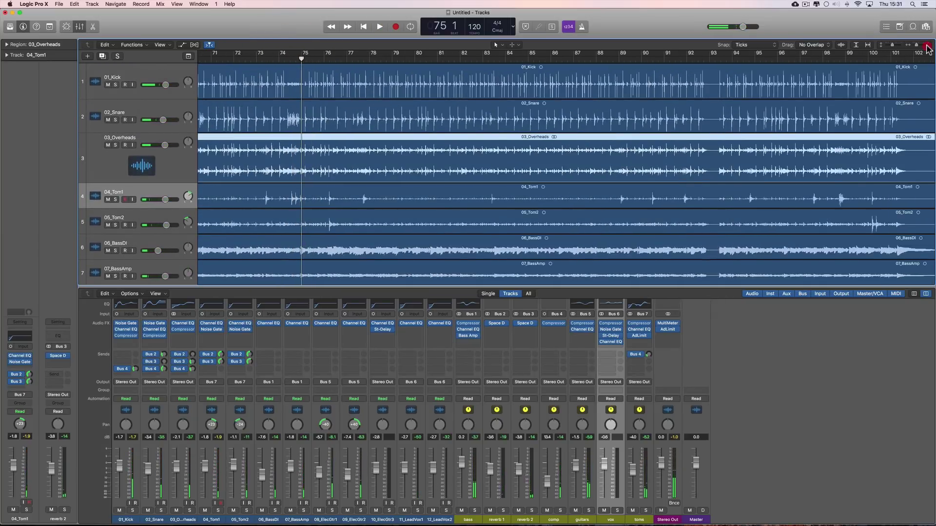
pyautogui.moveTo(927, 45); pyautogui.dragTo(892, 55)
pyautogui.hscroll(-5, 560, 103)
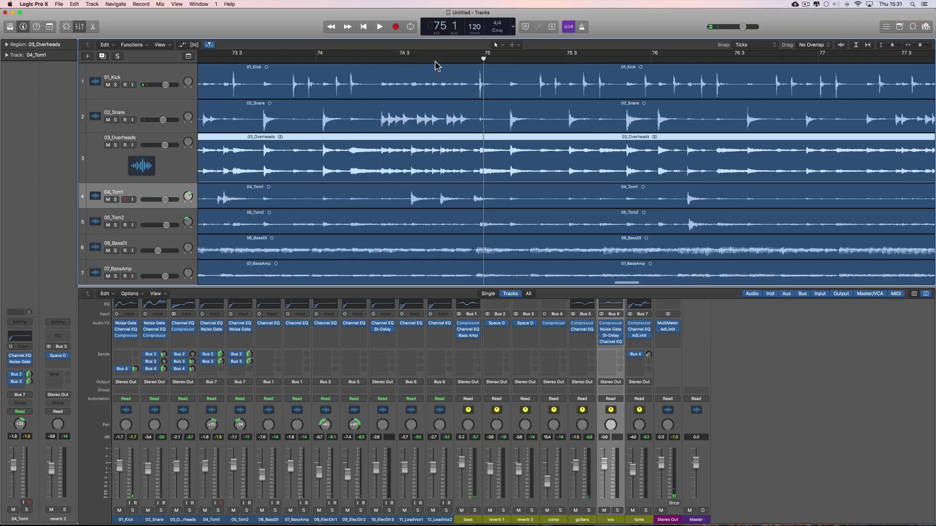
# Step: Replay the drum fill from bar 74 to check the drum hits, and return to an overview of the whole song
pyautogui.doubleClick(428, 61)
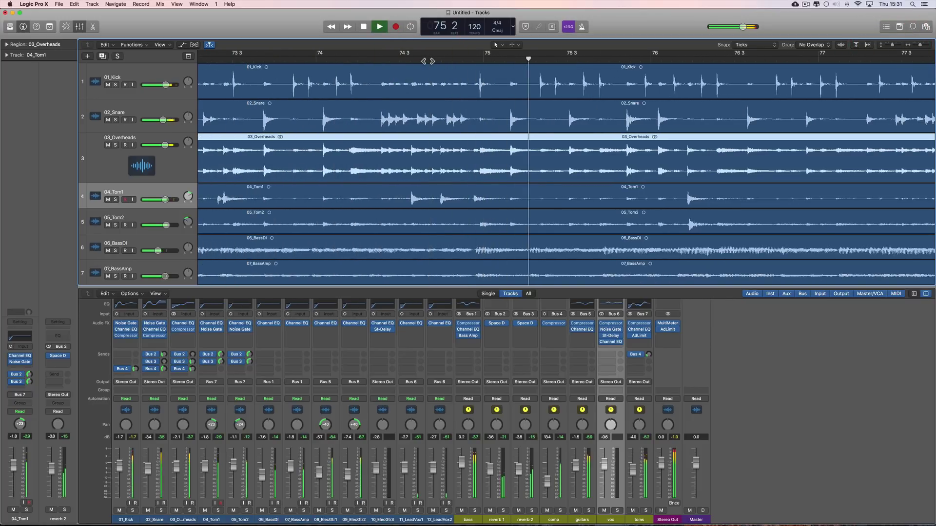
pyautogui.click(328, 60)
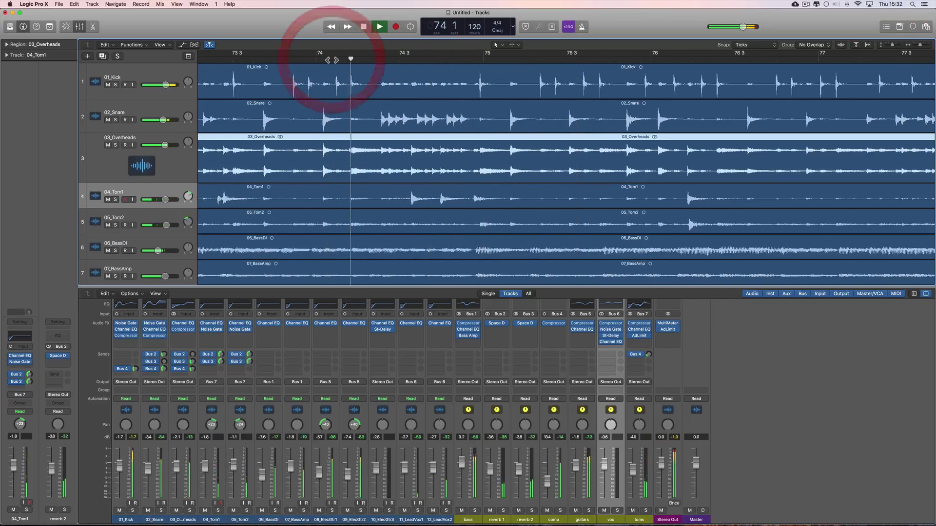
pyautogui.press('space')
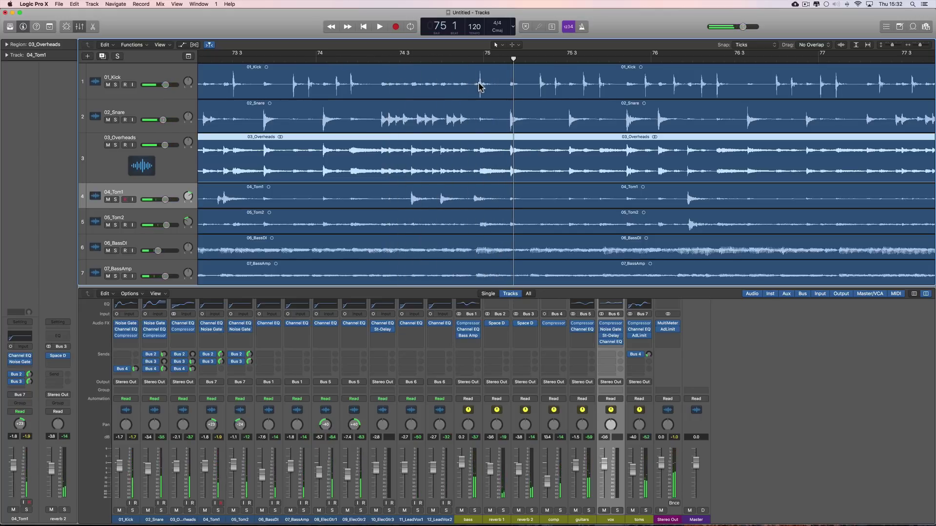
pyautogui.doubleClick(313, 61)
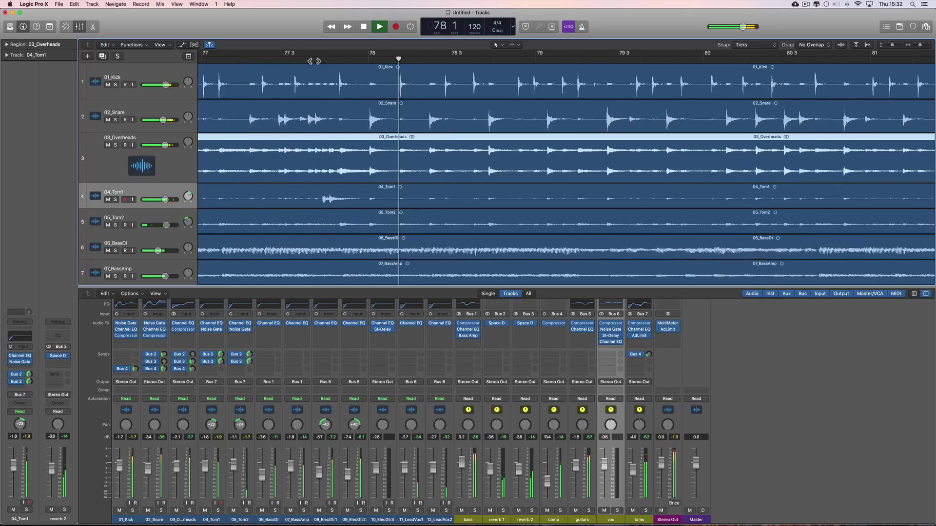
pyautogui.moveTo(920, 45); pyautogui.dragTo(914, 48)
pyautogui.moveTo(911, 45); pyautogui.dragTo(907, 45)
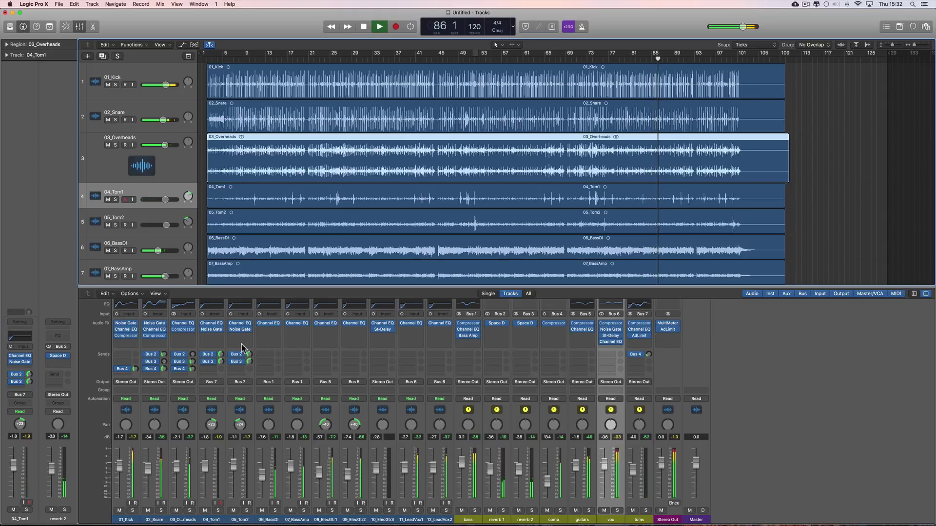
# Step: Set the comp bus fader to -12.8 dB and adjust the toms bus's Bus 4 send level to about -21.5 dB
pyautogui.click(158, 370)
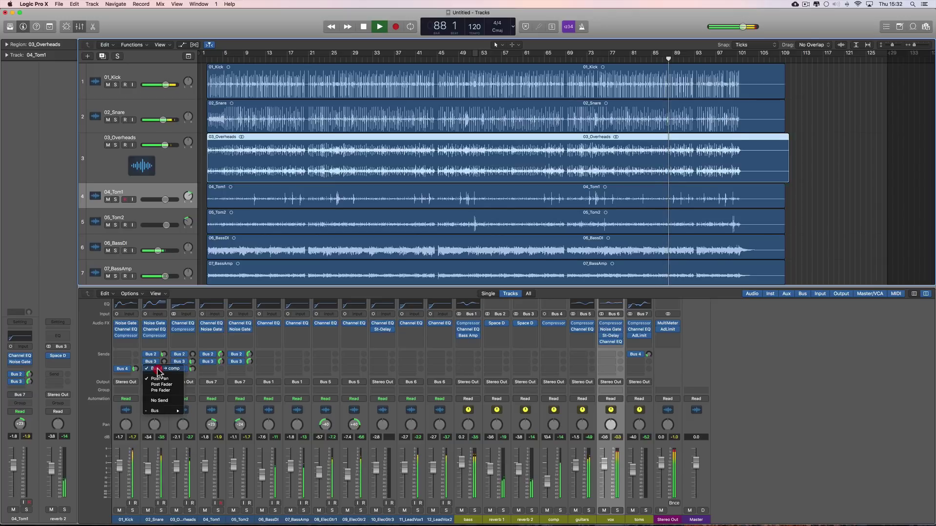
pyautogui.click(158, 370)
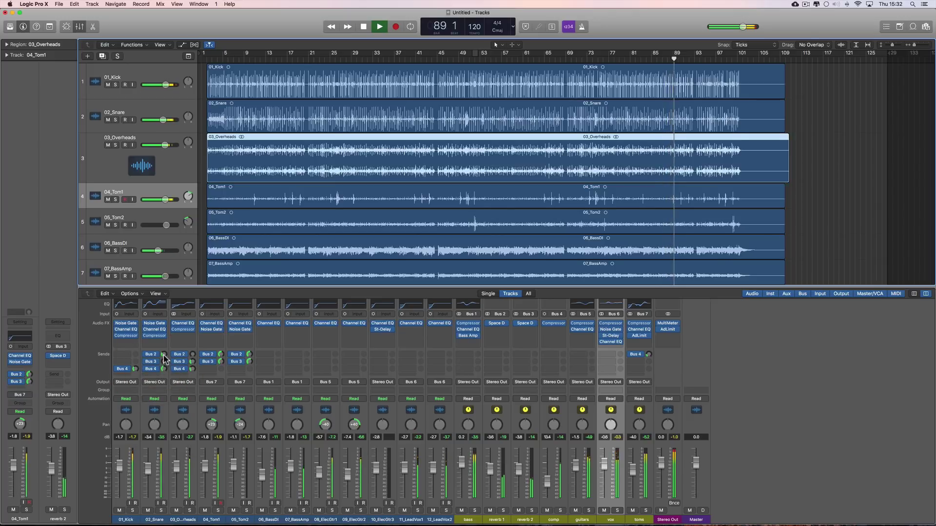
pyautogui.moveTo(164, 354); pyautogui.dragTo(137, 374)
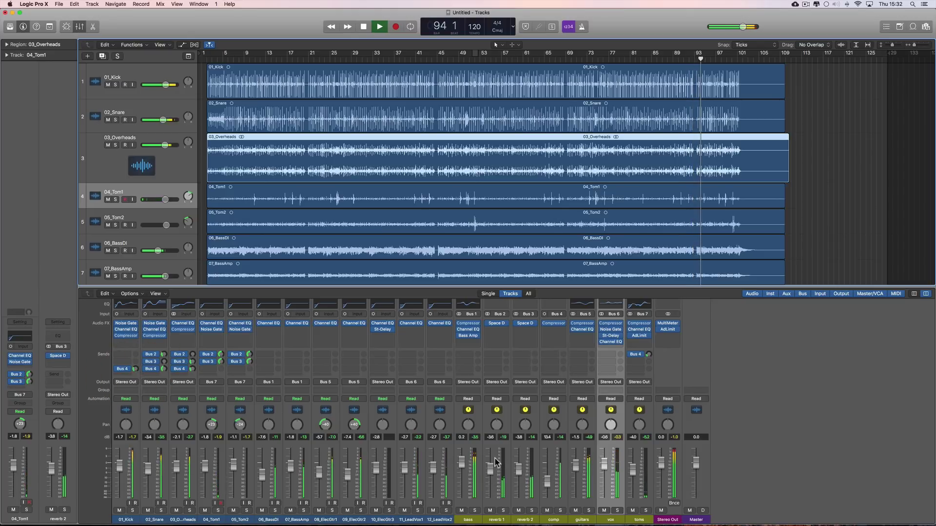
pyautogui.click(549, 481)
pyautogui.moveTo(548, 481); pyautogui.dragTo(548, 480)
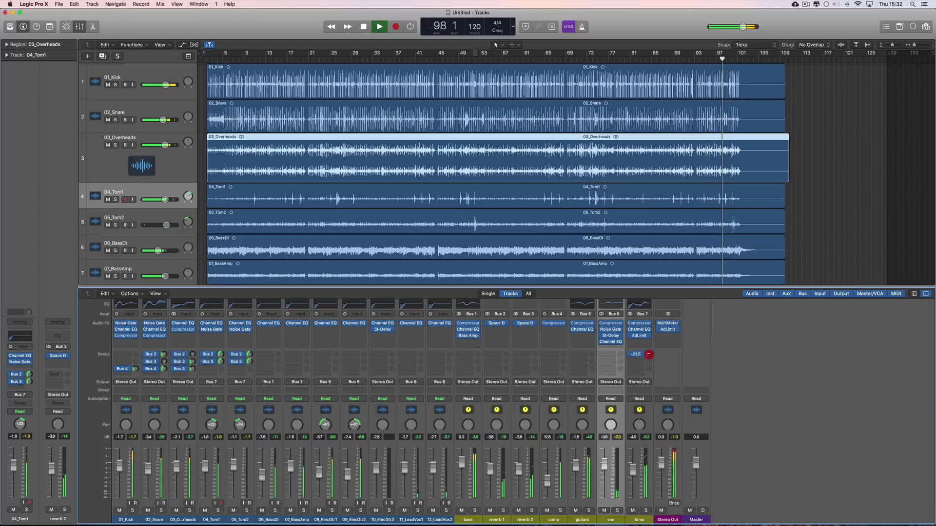
pyautogui.click(648, 355)
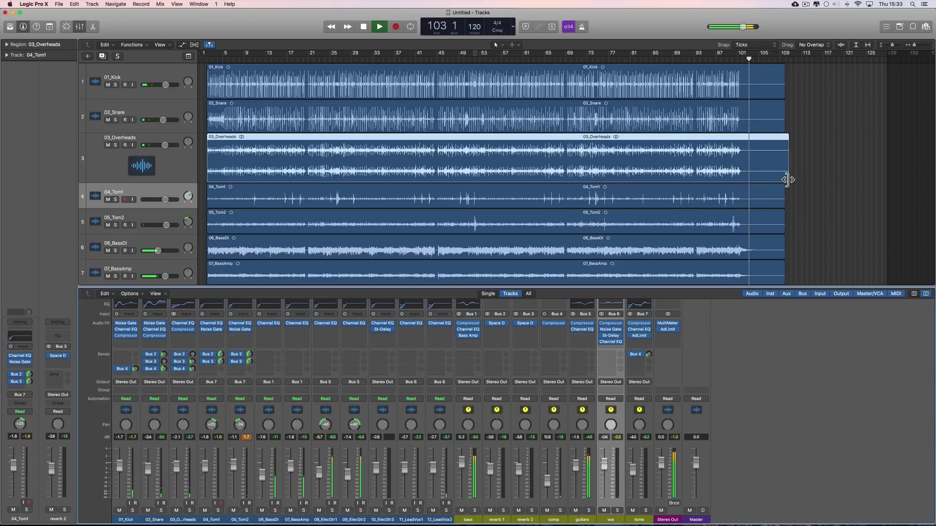
# Step: Shorten the end of the 03_Overheads region to line up with the other tracks' regions, and let the song play out before stopping playback
pyautogui.moveTo(788, 179); pyautogui.dragTo(784, 180)
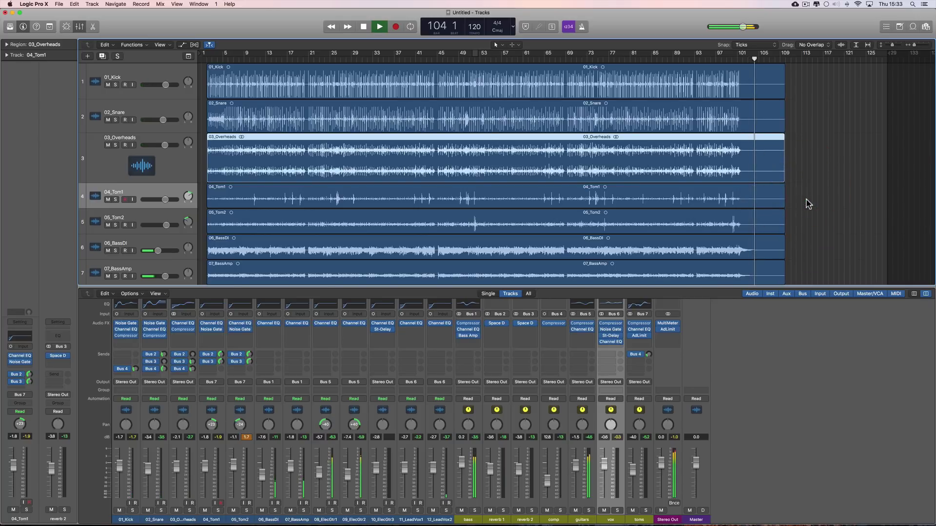
pyautogui.scroll(-2, 807, 204)
pyautogui.scroll(-2, 807, 204)
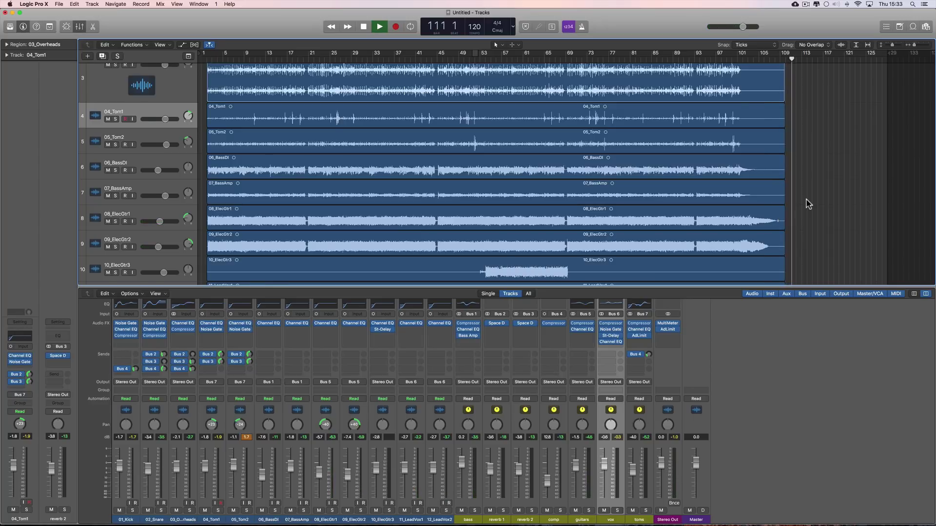
pyautogui.press('space')
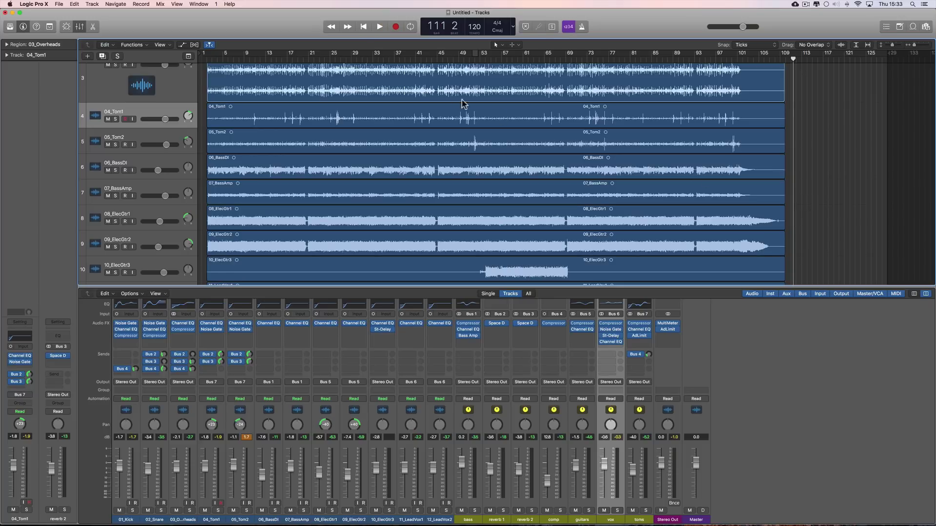
# Step: Return the playhead to the start of the song and hide the mixer to show all twelve tracks
pyautogui.click(363, 28)
pyautogui.scroll(4, 416, 101)
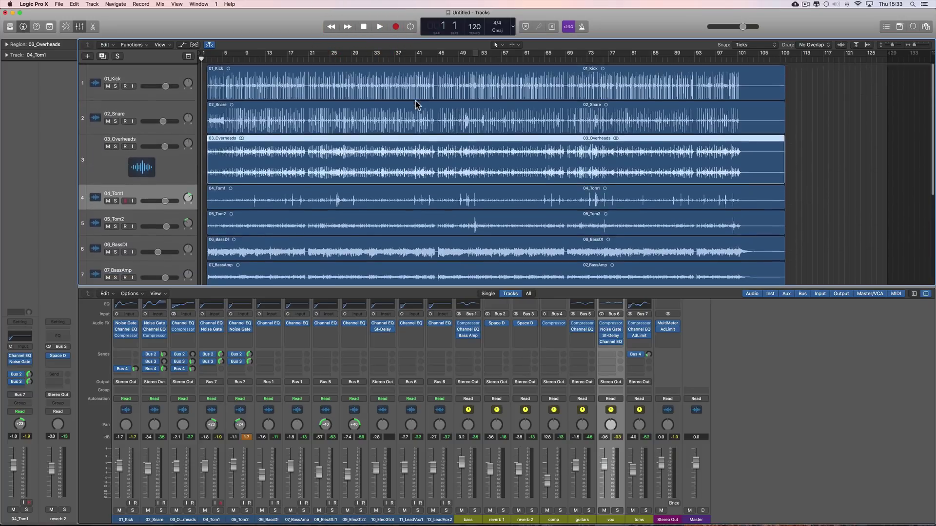
pyautogui.click(79, 26)
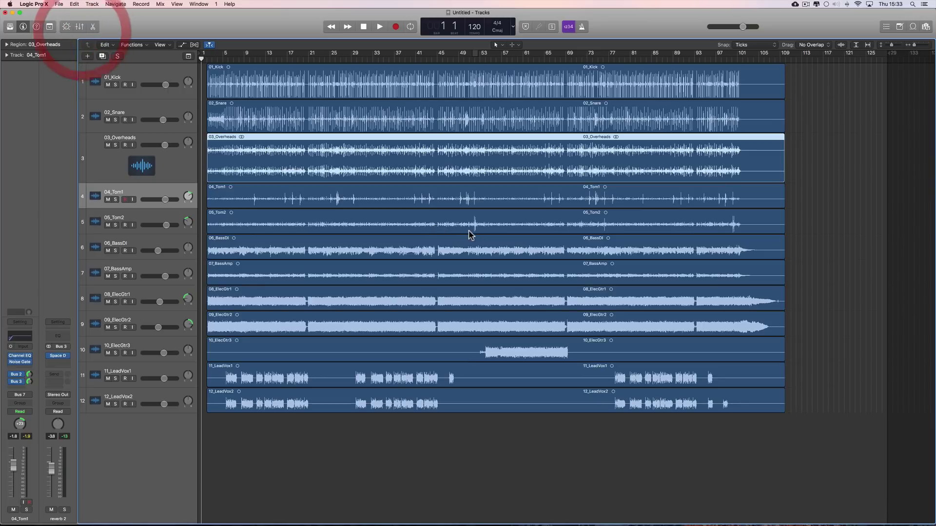
# Step: Switch to Safari and open the mixes and discussion forum for the 'Daisy Daisy' full multitrack
pyautogui.press('super+Tab')
pyautogui.press('super+Tab')
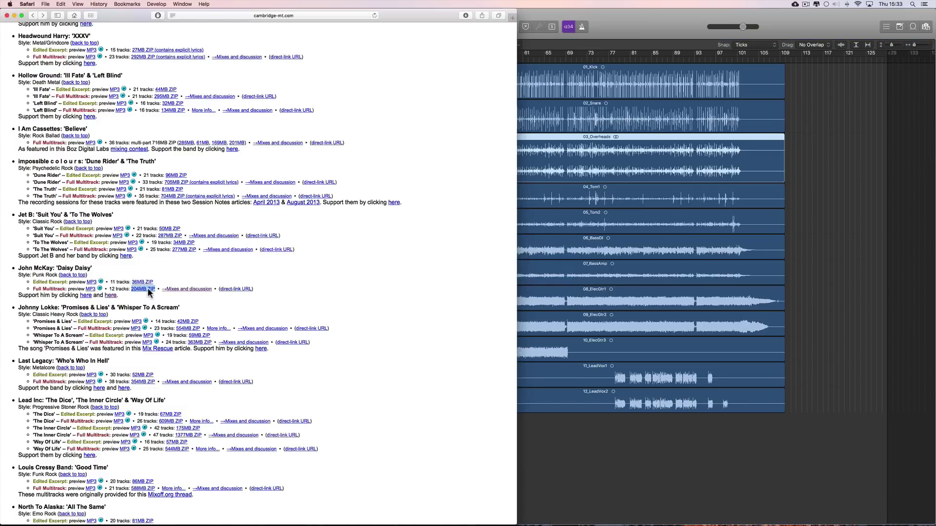
pyautogui.click(181, 289)
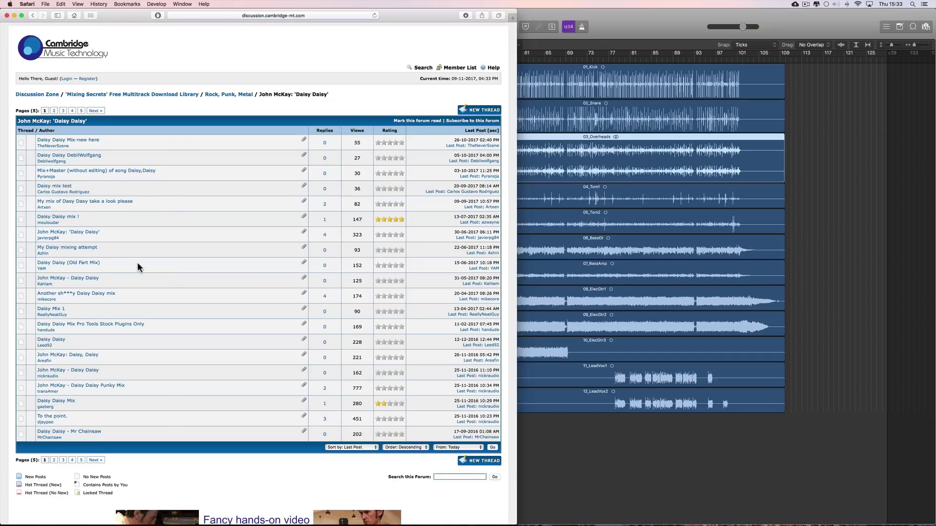
# Step: Listen to Daisy.mp3 in the 'My Daisy mixing attempt' thread and return to the thread list
pyautogui.click(84, 249)
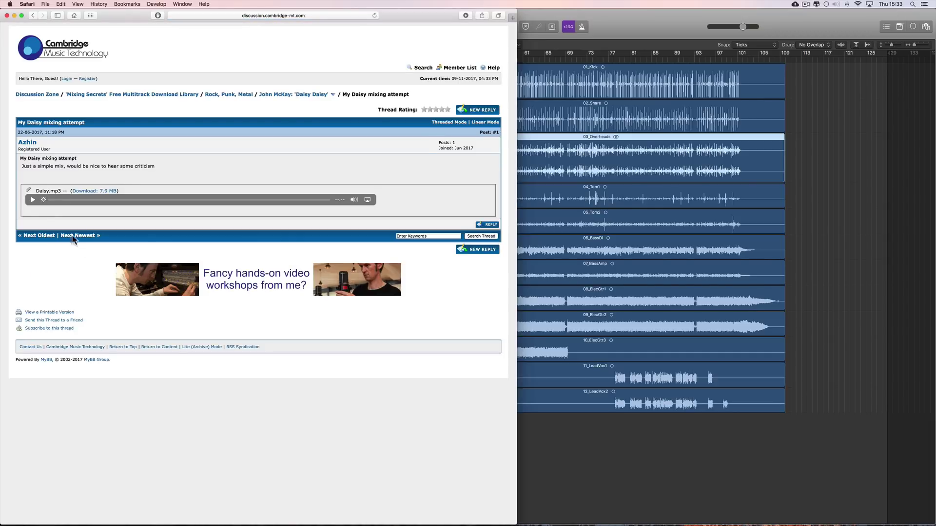
pyautogui.click(32, 200)
pyautogui.click(31, 200)
pyautogui.click(33, 200)
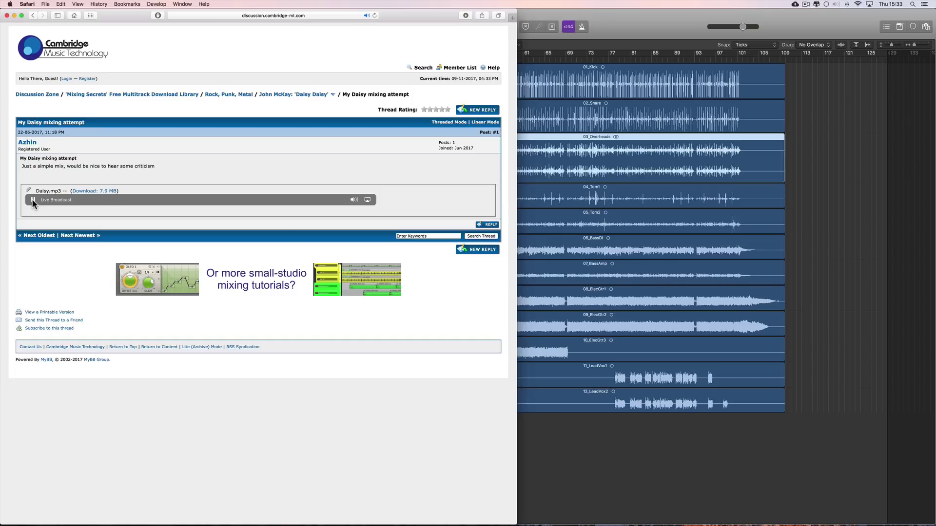
pyautogui.click(32, 16)
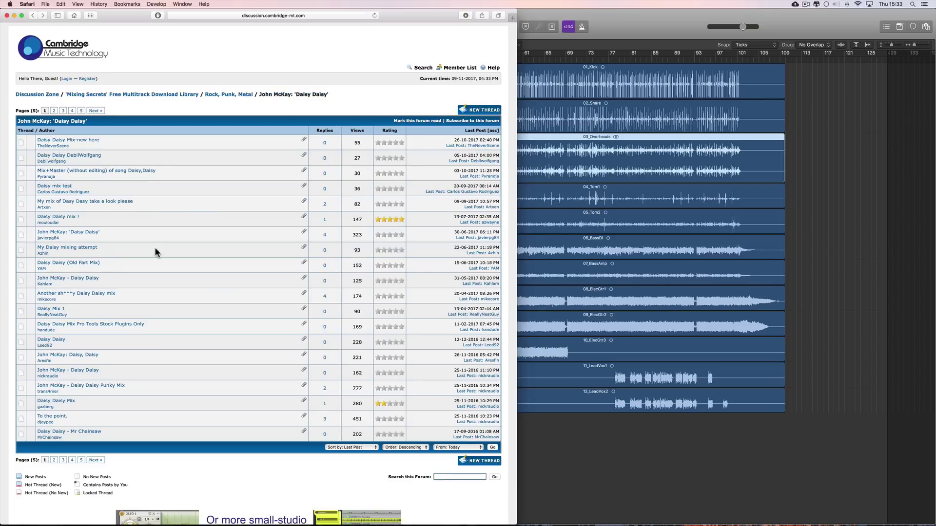
# Step: Listen to Daisy Master.mp3 in the 'Daisy Mix 1' thread and return to the thread list
pyautogui.click(62, 310)
pyautogui.click(33, 227)
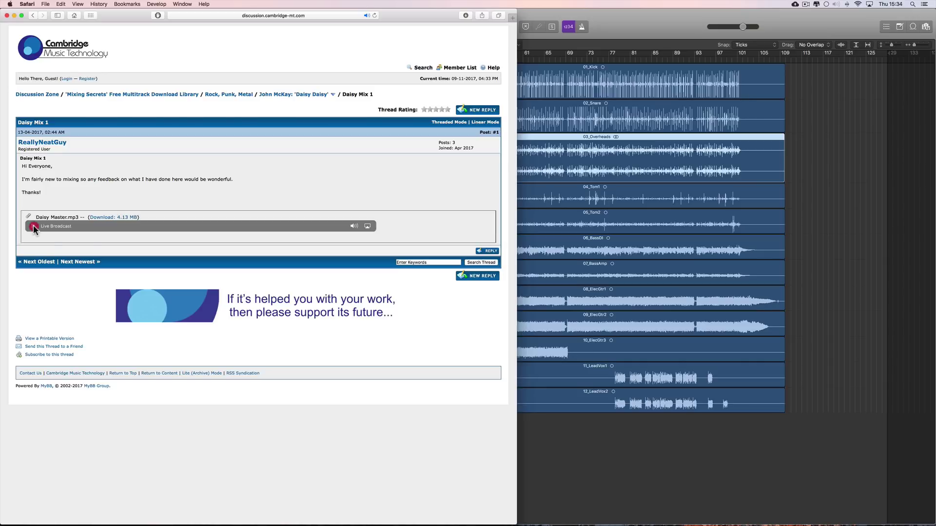
pyautogui.click(33, 226)
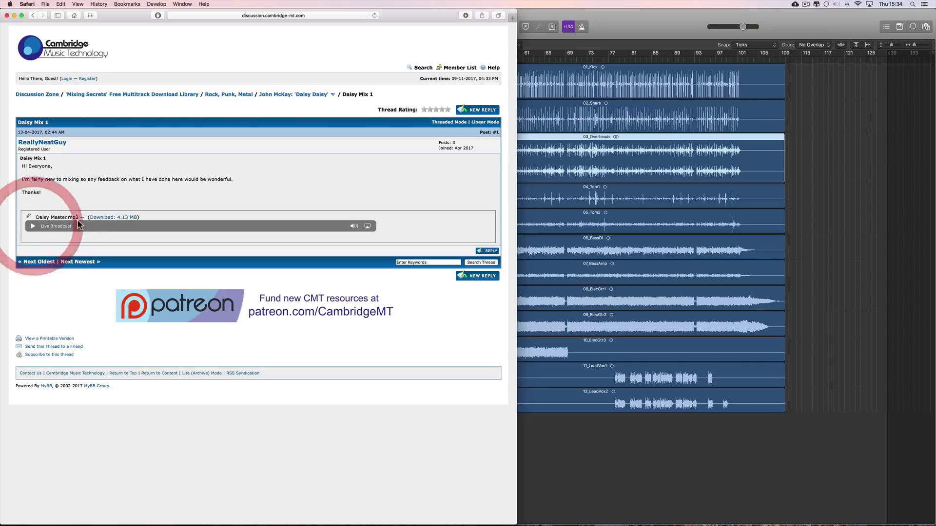
pyautogui.click(32, 16)
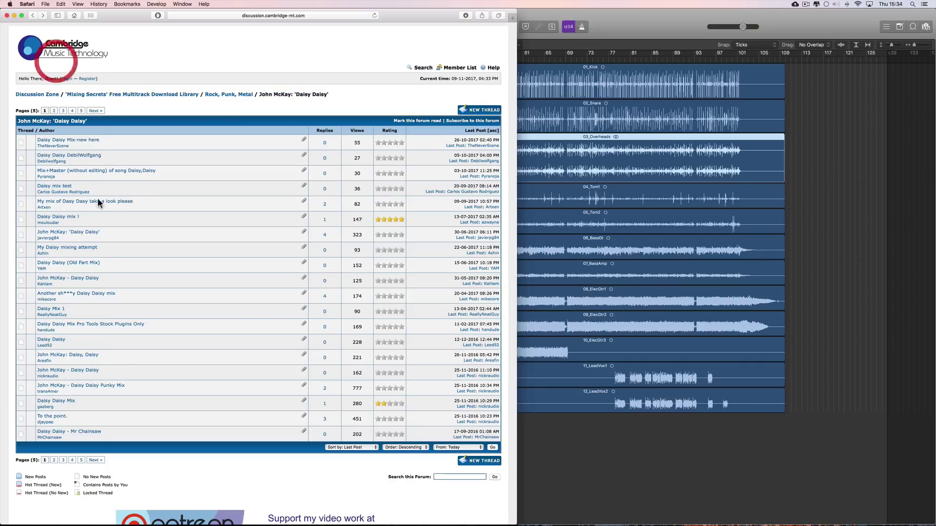
# Step: Listen to Daisy, Daisy.mp3 in the 26-11-2016 'Daisy, Daisy' thread and return to the thread list
pyautogui.click(70, 357)
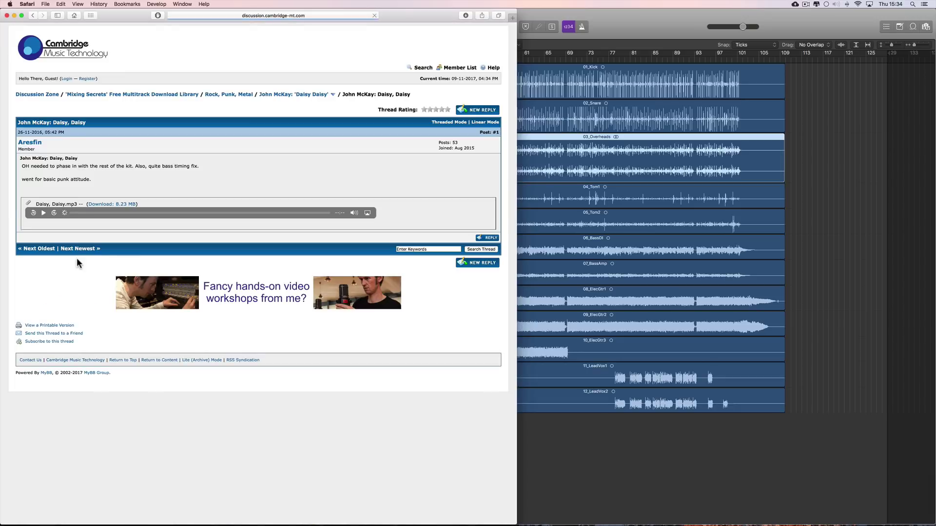
pyautogui.click(44, 213)
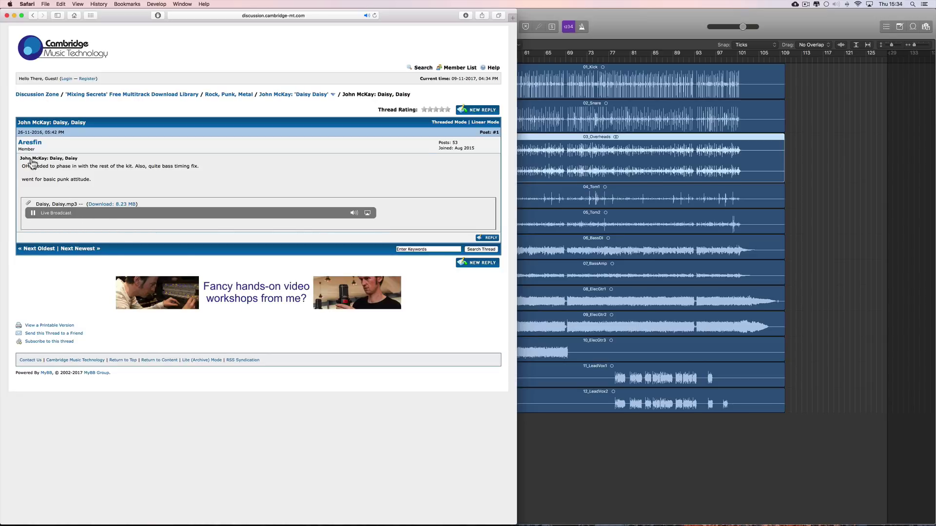
pyautogui.click(32, 210)
pyautogui.click(33, 16)
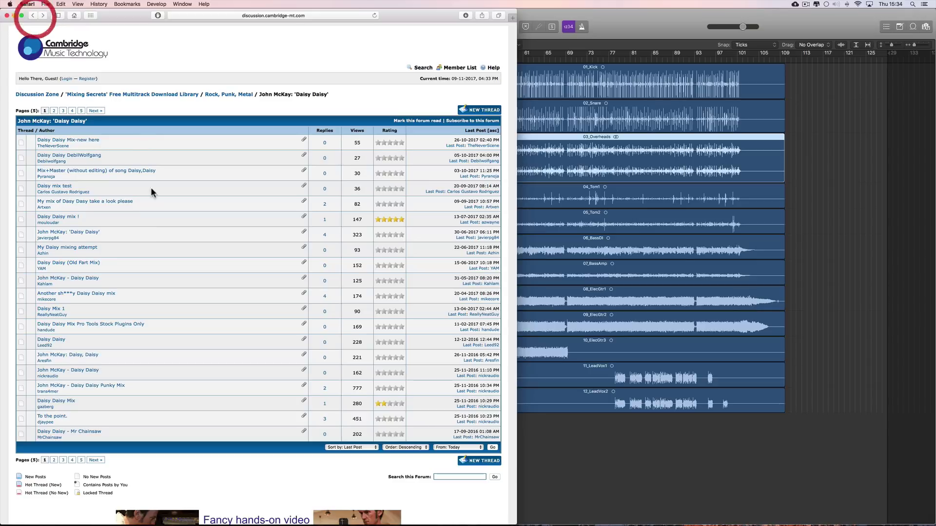
# Step: Listen to the attached mix in the 'Daisy Daisy Punky Mix' thread and return to the thread list
pyautogui.click(80, 386)
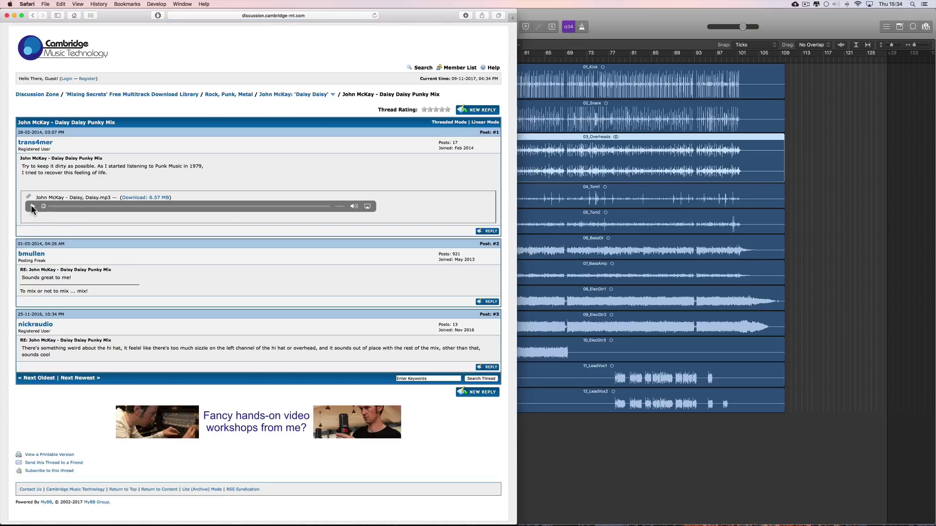
pyautogui.click(30, 206)
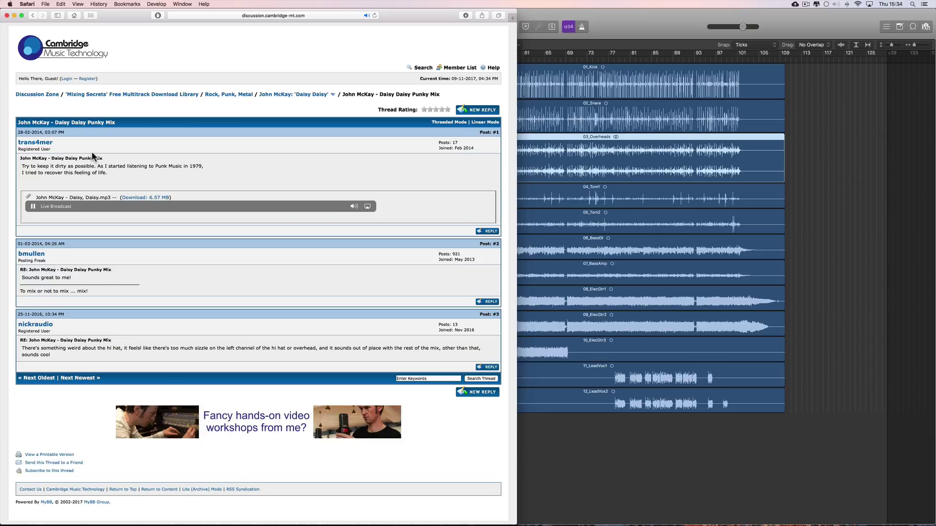
pyautogui.click(33, 206)
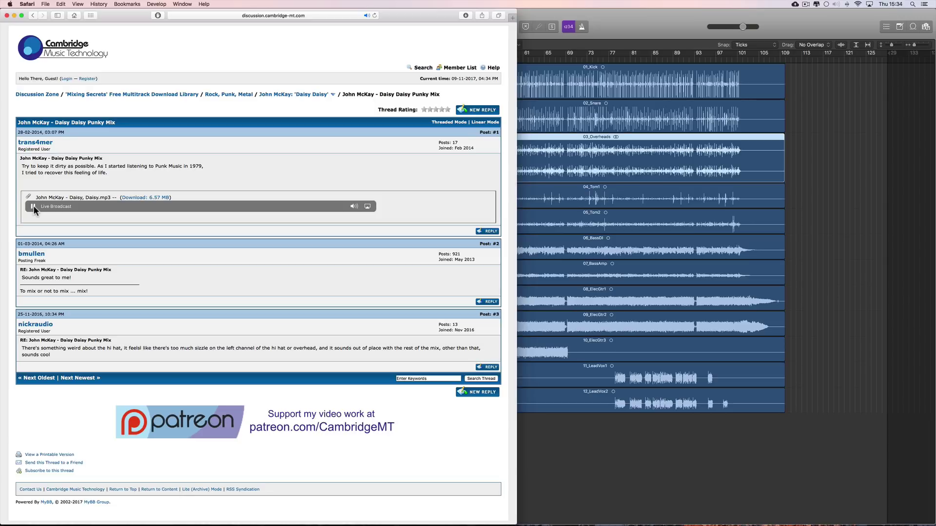
pyautogui.click(34, 205)
pyautogui.click(33, 16)
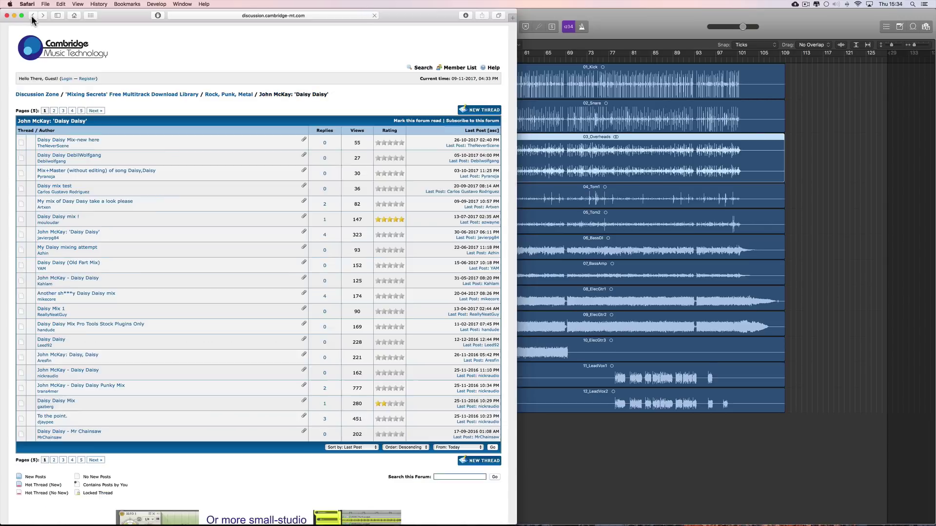
# Step: Listen to DAISY n.mp3 in the 'Daisy Daisy Mix' thread, adjusting the player volume, and return to the thread list
pyautogui.click(70, 403)
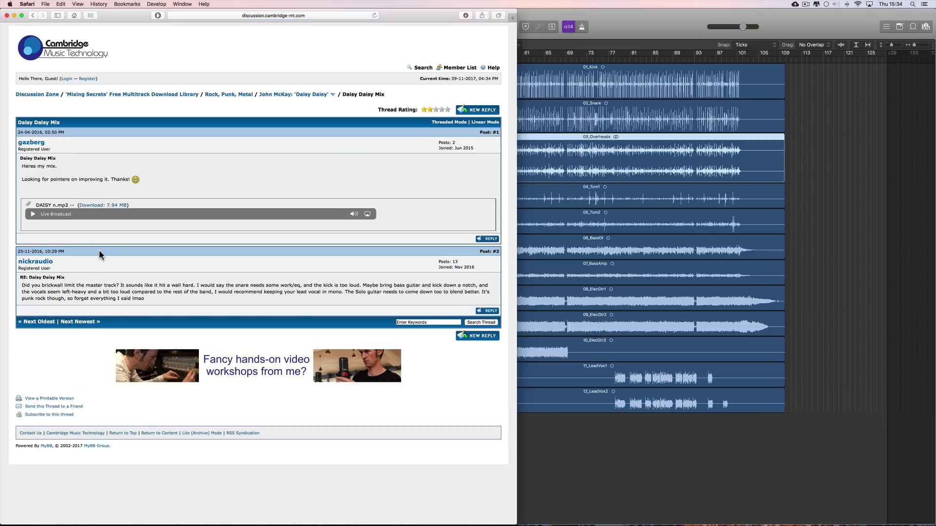
pyautogui.click(63, 234)
pyautogui.click(33, 214)
pyautogui.moveTo(354, 214)
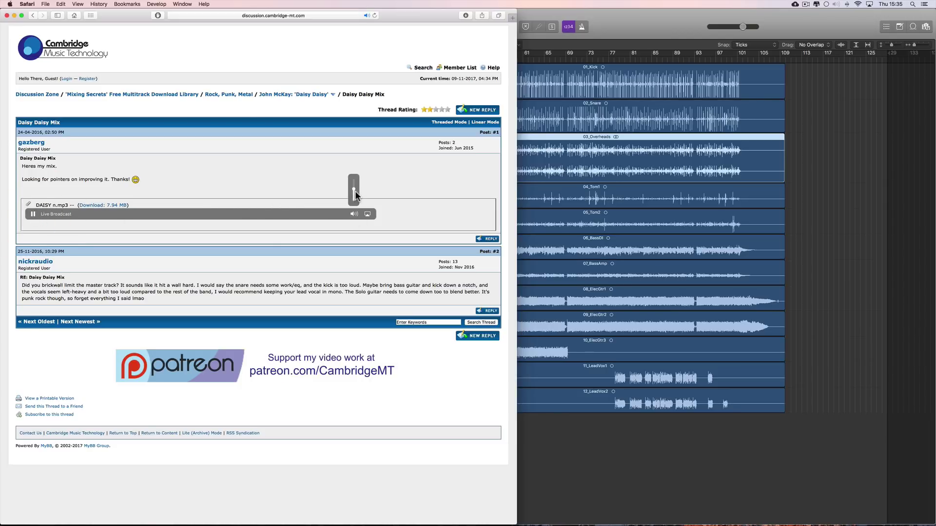
pyautogui.moveTo(355, 193); pyautogui.dragTo(354, 194)
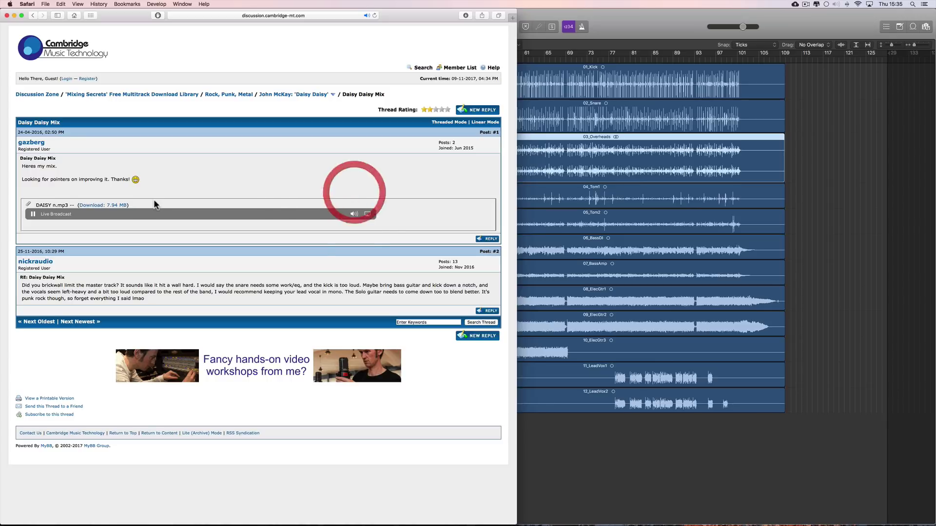
pyautogui.click(32, 214)
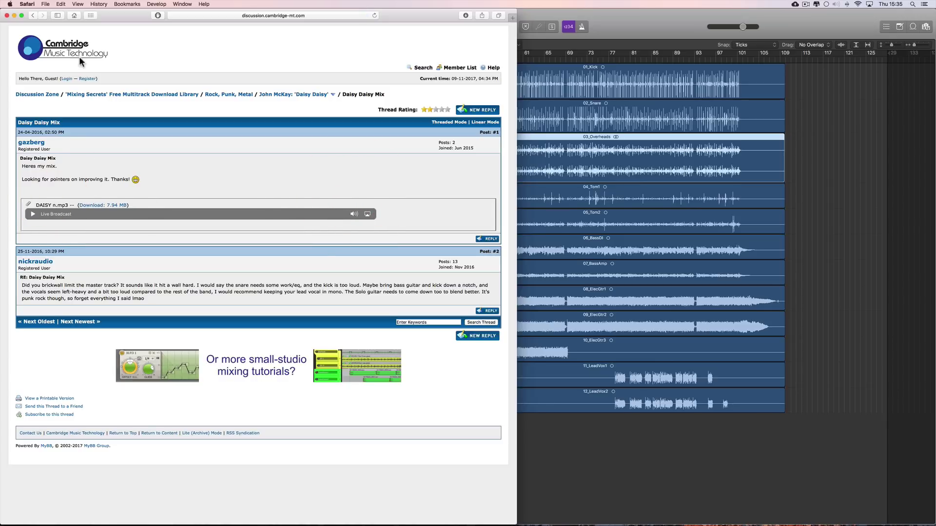
pyautogui.click(34, 16)
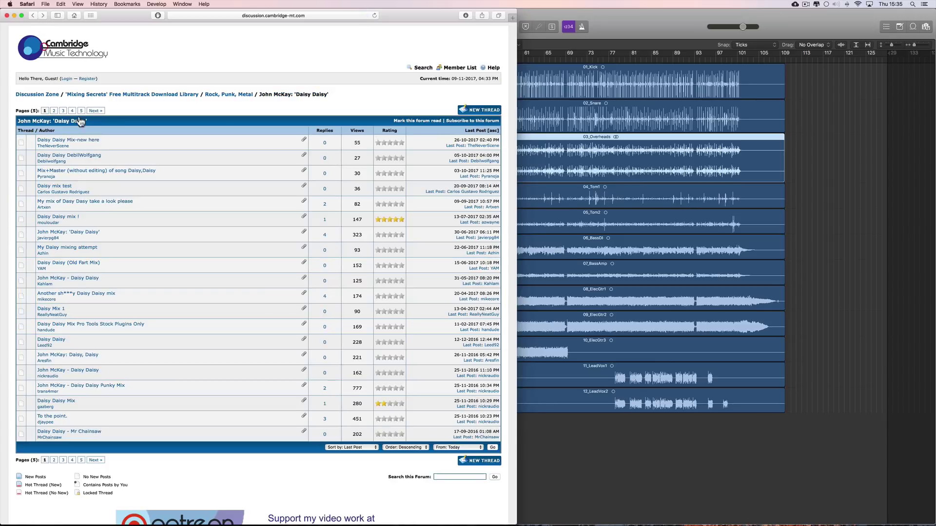
# Step: Open the 'To the point.' thread and listen briefly to its first attached mix, Daisy Daisy.mp3
pyautogui.click(64, 418)
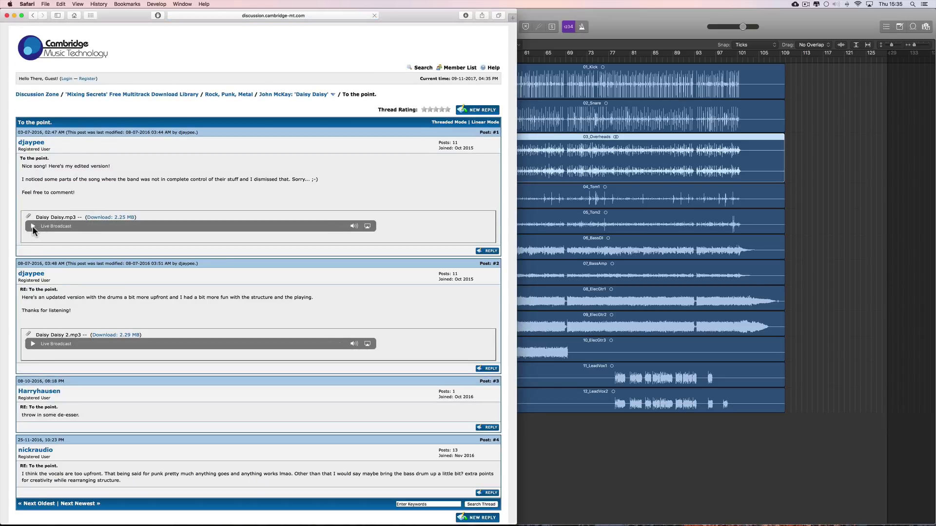
pyautogui.click(33, 227)
pyautogui.click(33, 226)
# Step: Switch back to Logic Pro X, play the song from bar 3 for comparison, and show the mixer
pyautogui.click(684, 21)
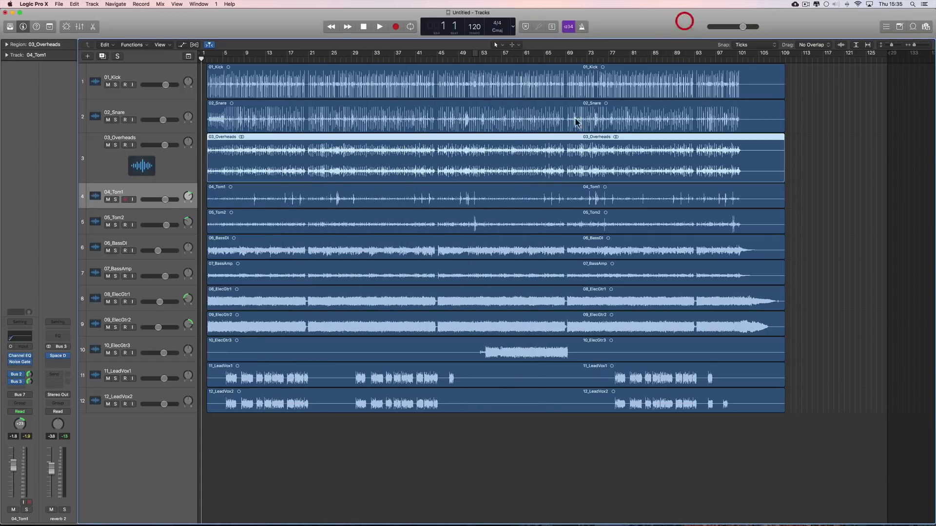
pyautogui.click(213, 59)
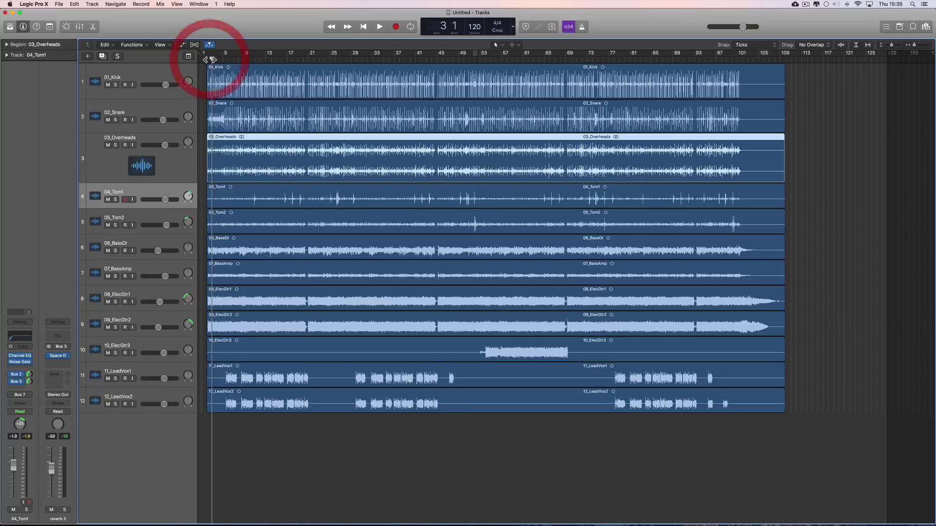
pyautogui.press('space')
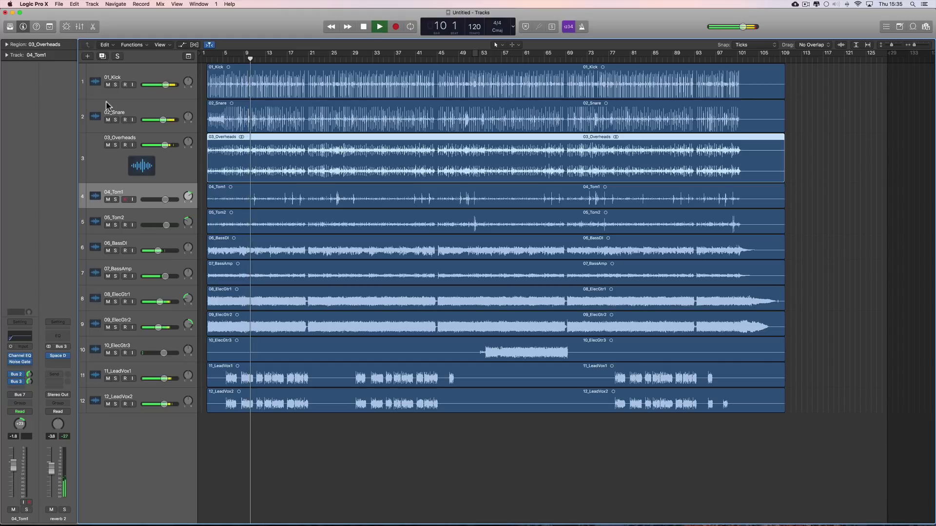
pyautogui.press('x')
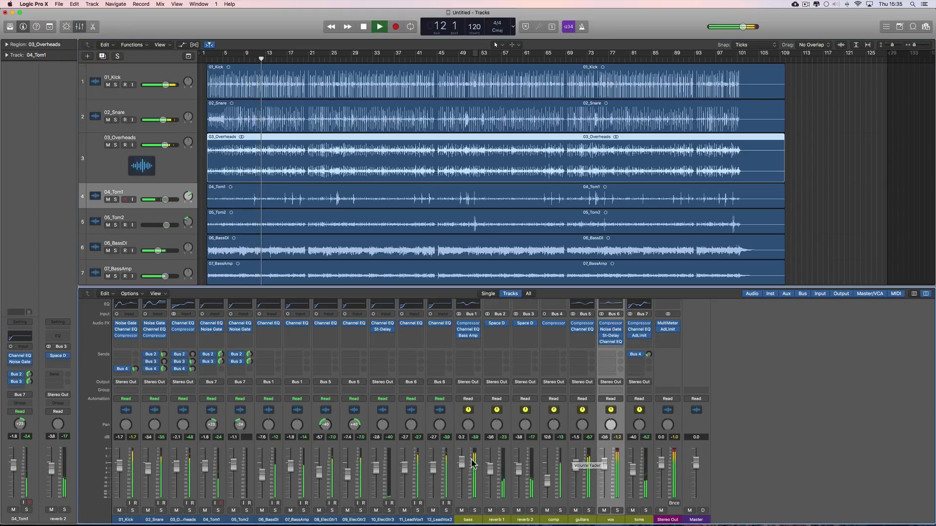
# Step: Lower the bass bus to -0.5 dB while playing the song from bar 12
pyautogui.press('space')
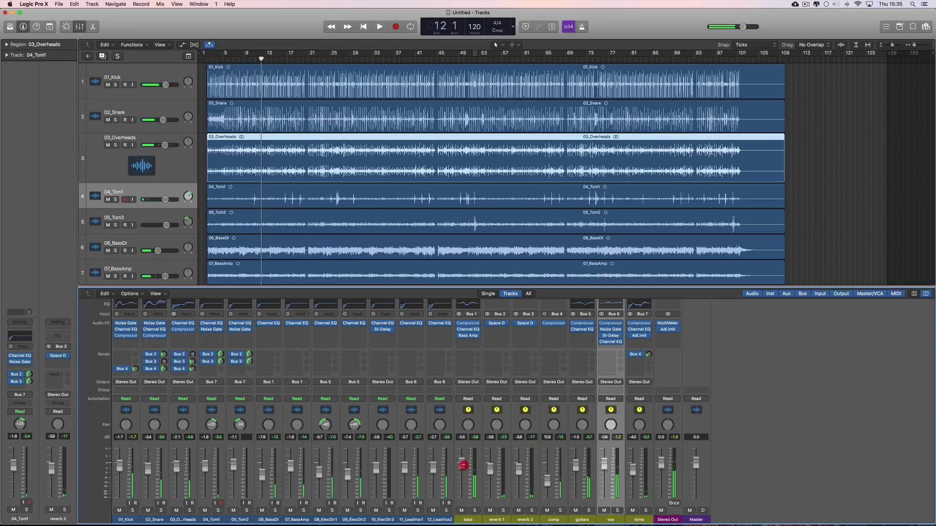
pyautogui.press('space')
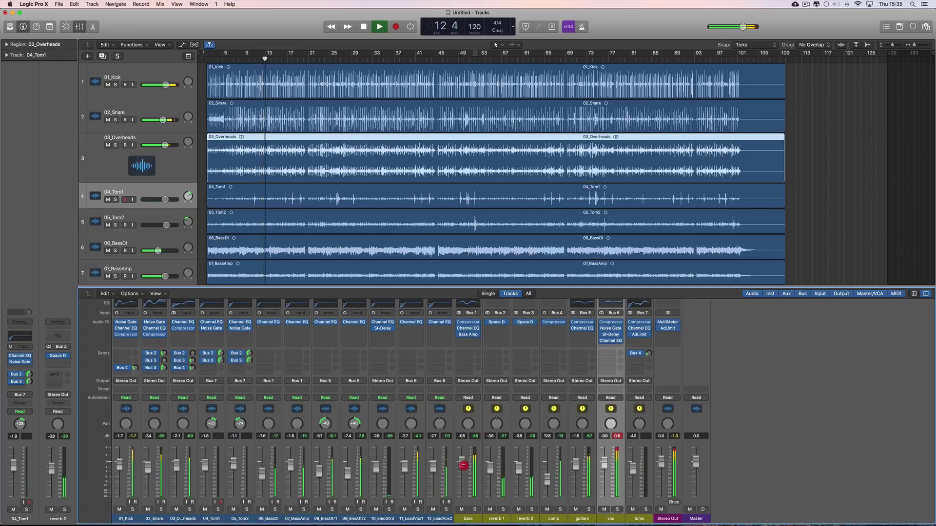
pyautogui.click(463, 465)
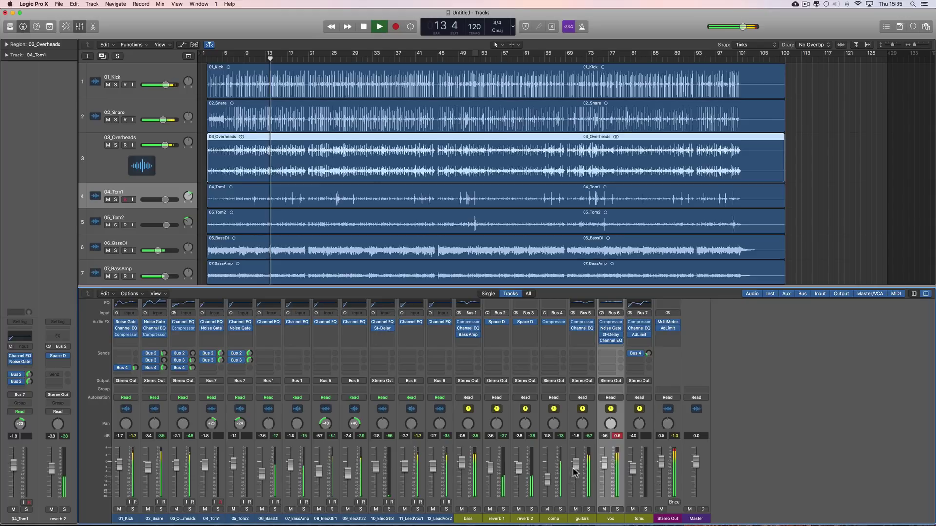
# Step: Raise the guitars bus to -0.7 dB and the vox bus to -0.5 dB as the song plays on from bar 13
pyautogui.press('space')
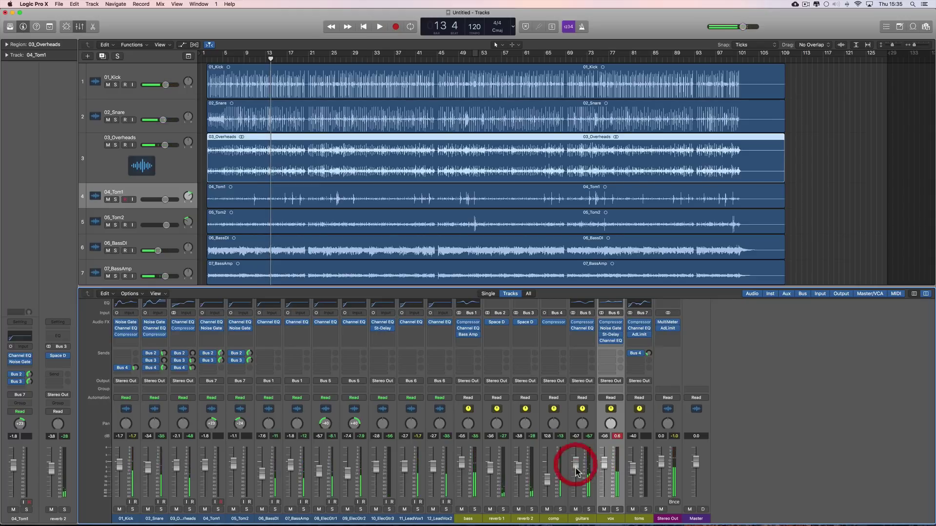
pyautogui.press('space')
pyautogui.click(603, 466)
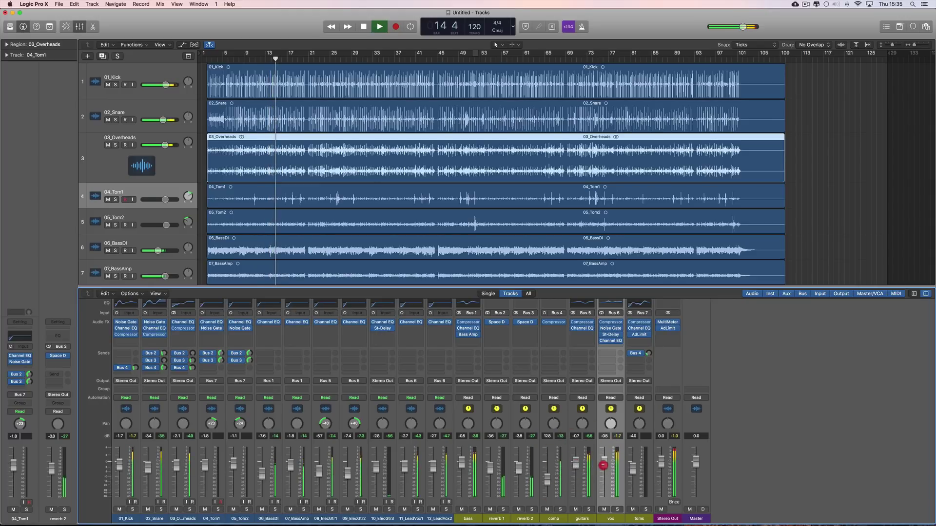
pyautogui.click(575, 468)
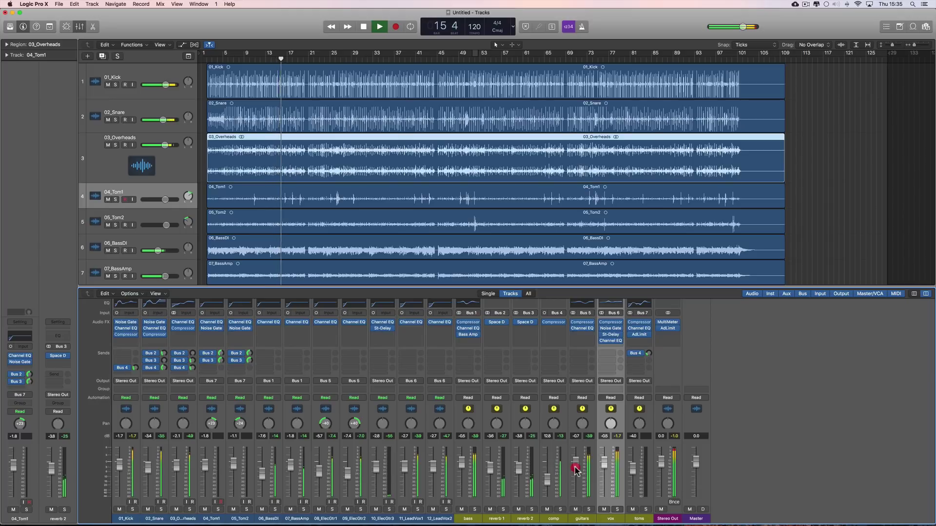
# Step: Raise the 02_Snare channel to -1.6 dB, balancing it against the guitars during playback
pyautogui.click(150, 468)
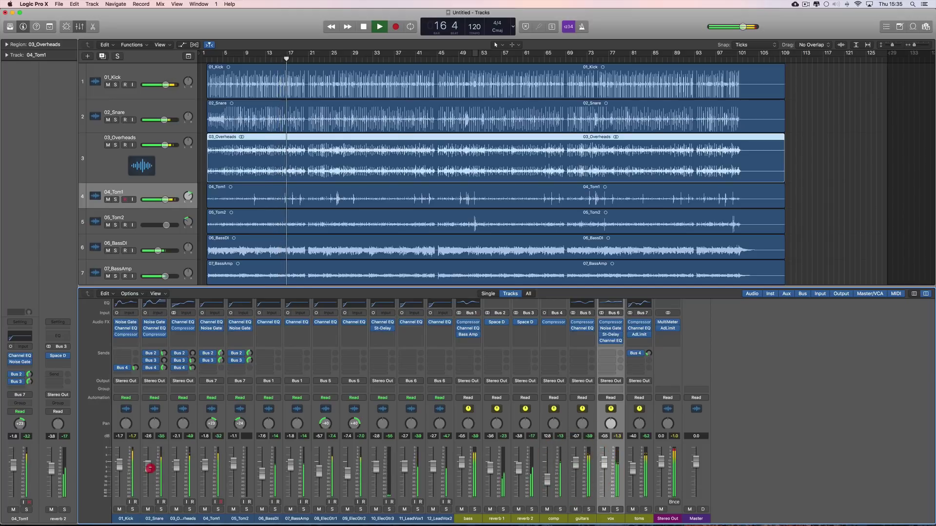
pyautogui.moveTo(150, 469); pyautogui.dragTo(151, 464)
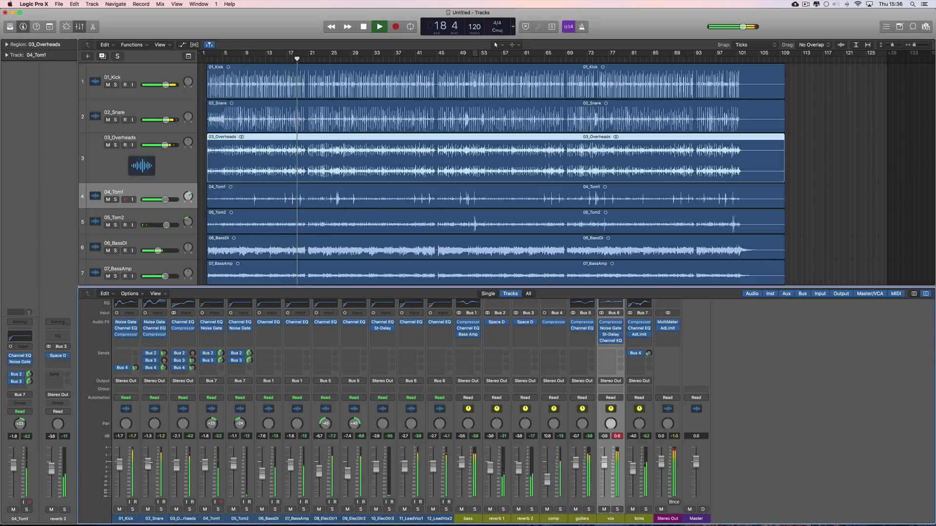
pyautogui.click(151, 464)
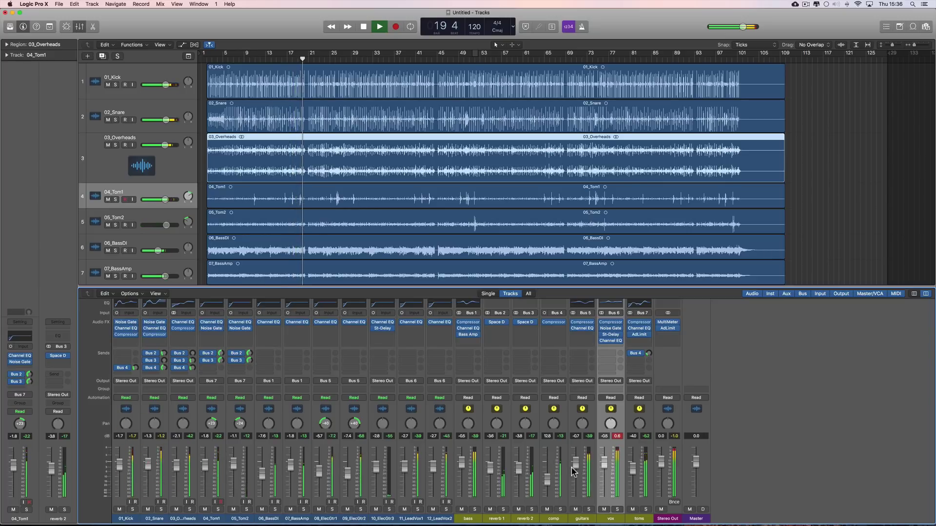
pyautogui.moveTo(574, 472); pyautogui.dragTo(576, 469)
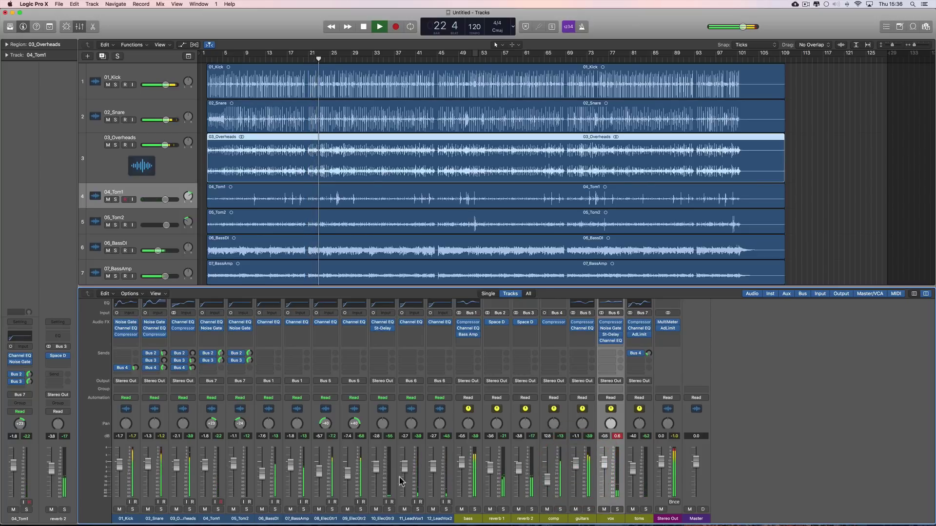
pyautogui.click(150, 470)
pyautogui.moveTo(150, 471); pyautogui.dragTo(150, 473)
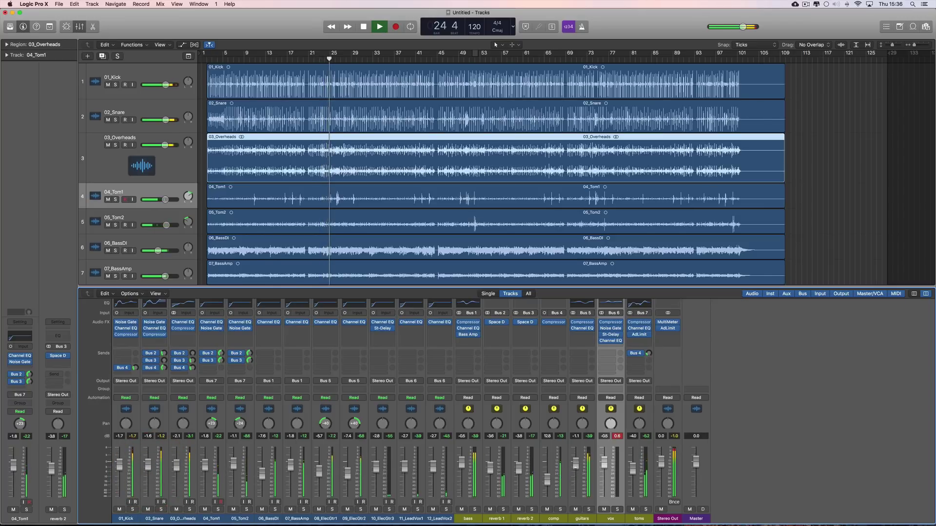
# Step: Raise the guitars bus to -0.5 dB and the 09_ElecGtr2 channel to -6.0 dB, and stop playback
pyautogui.moveTo(576, 471); pyautogui.dragTo(576, 466)
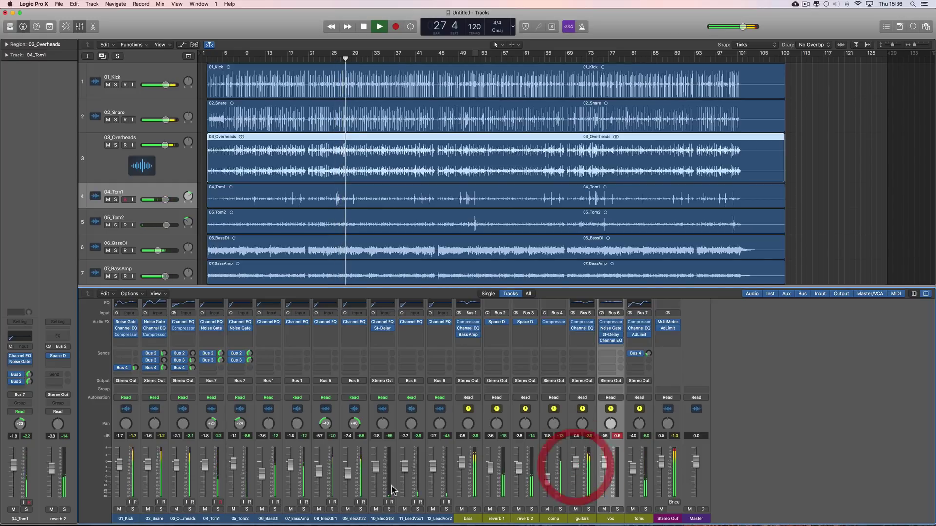
pyautogui.moveTo(345, 477); pyautogui.dragTo(346, 473)
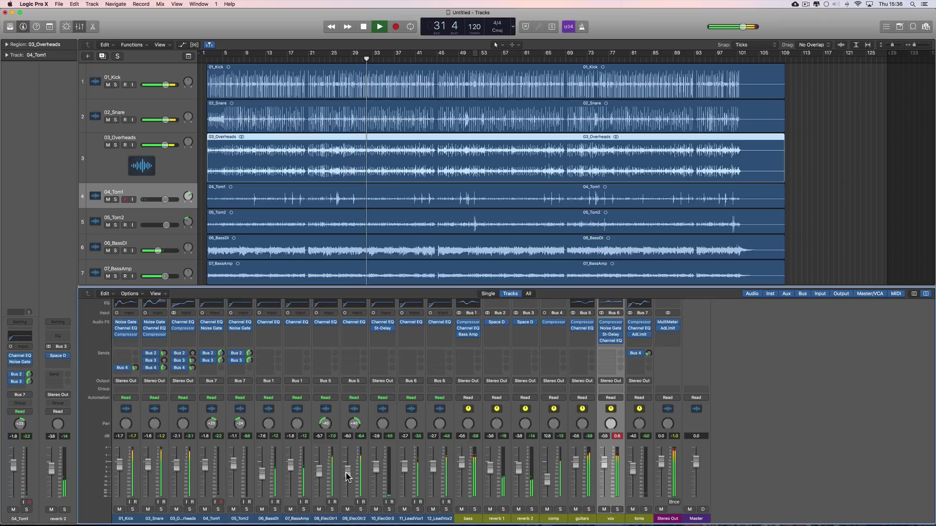
pyautogui.press('space')
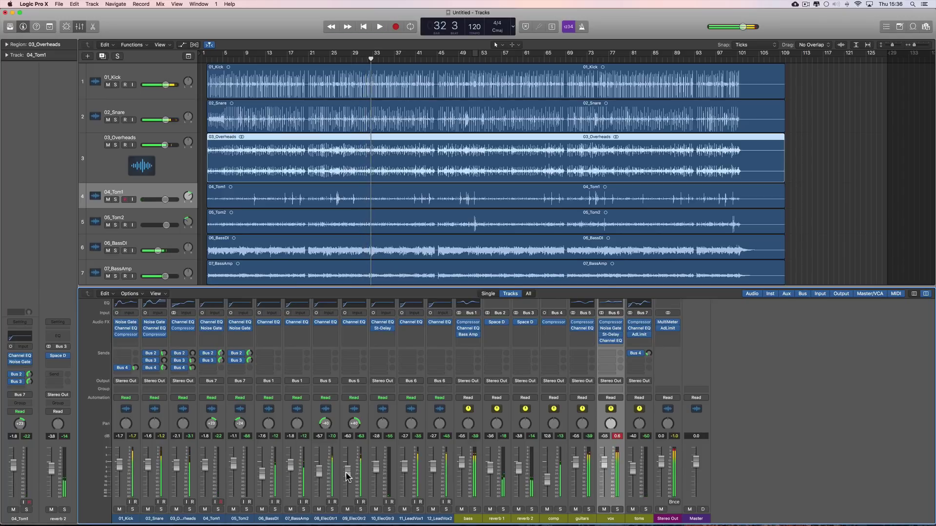
# Step: Hide the mixer, listen to the updated mix from bar 32, and stop playback around bar 43
pyautogui.click(80, 27)
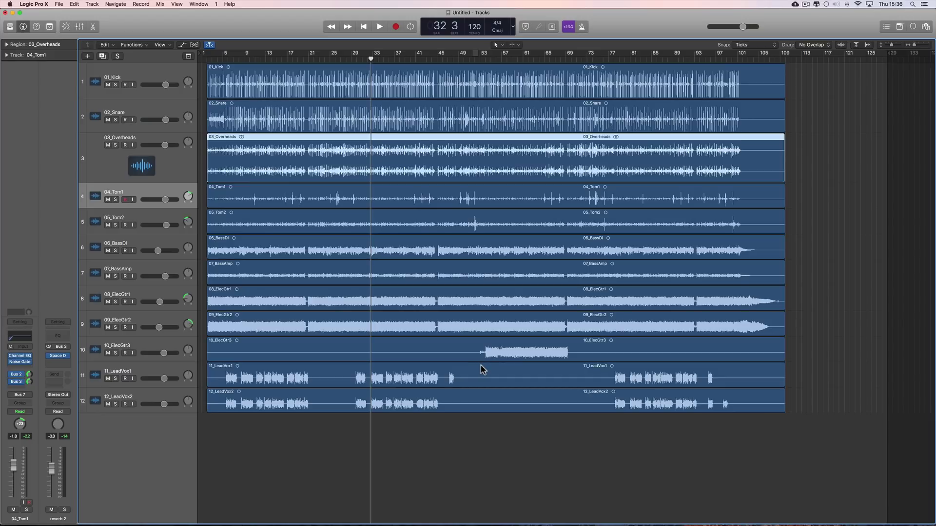
pyautogui.press('space')
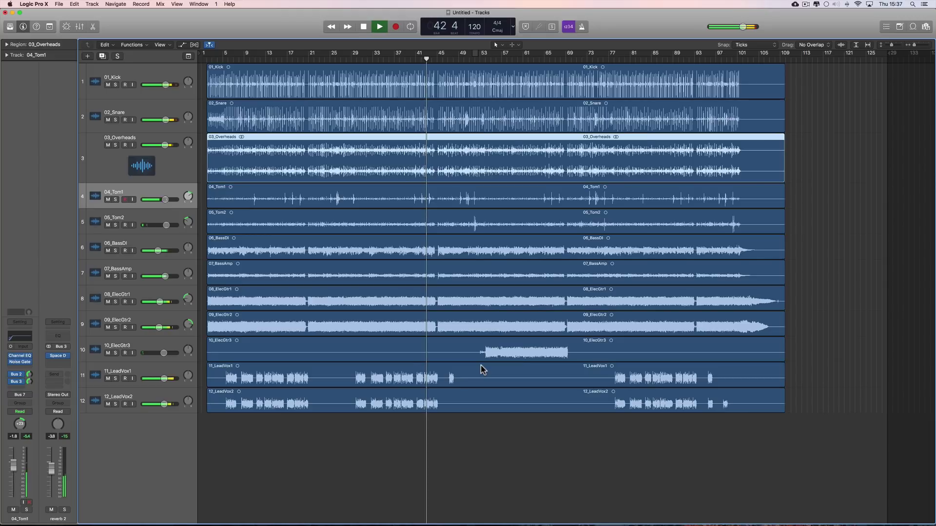
pyautogui.press('space')
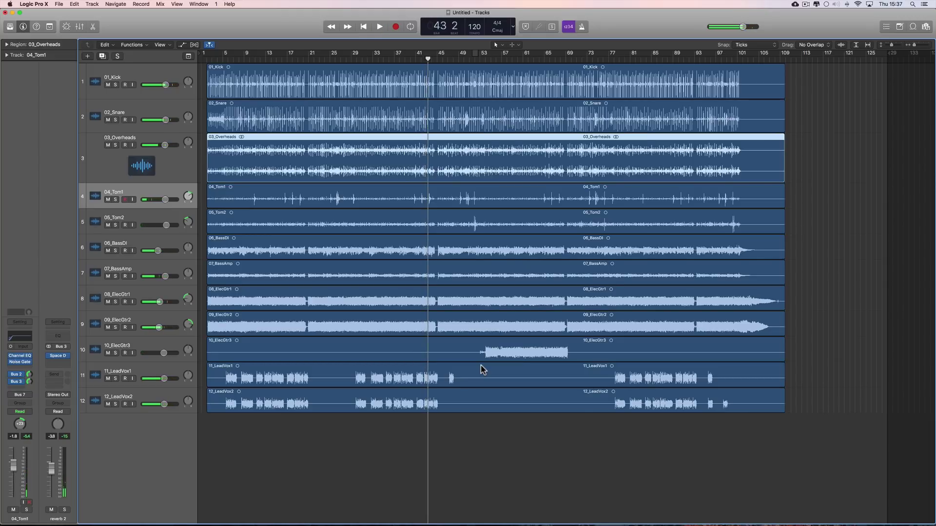